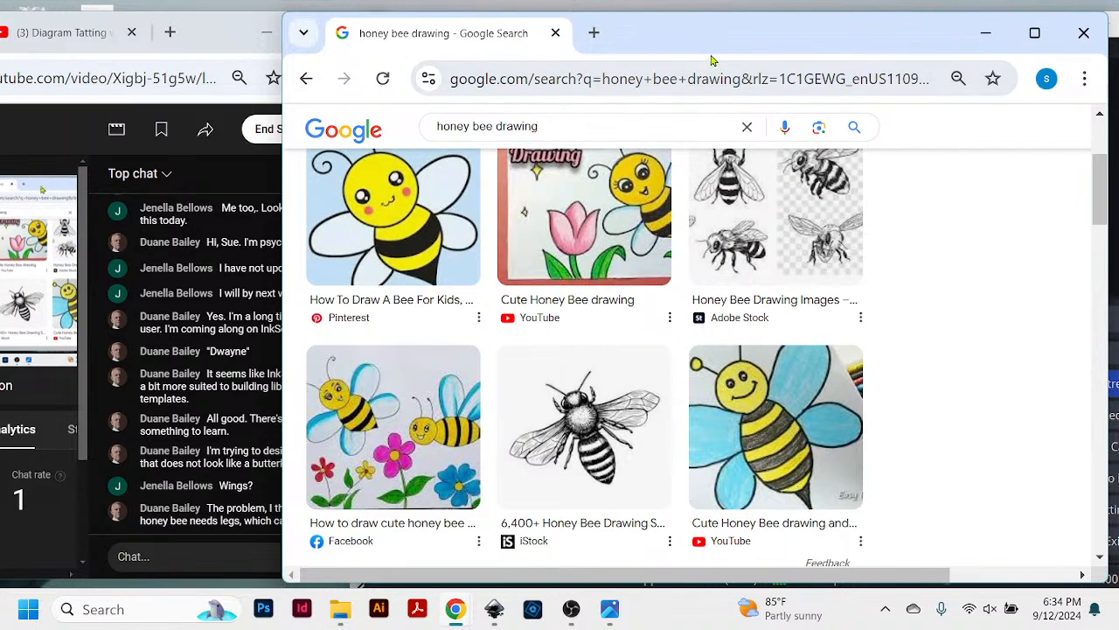
# - Open the iStock source page of the black-and-white honey bee drawing from the Google image results
pyautogui.moveTo(717, 62); pyautogui.dragTo(709, 60)
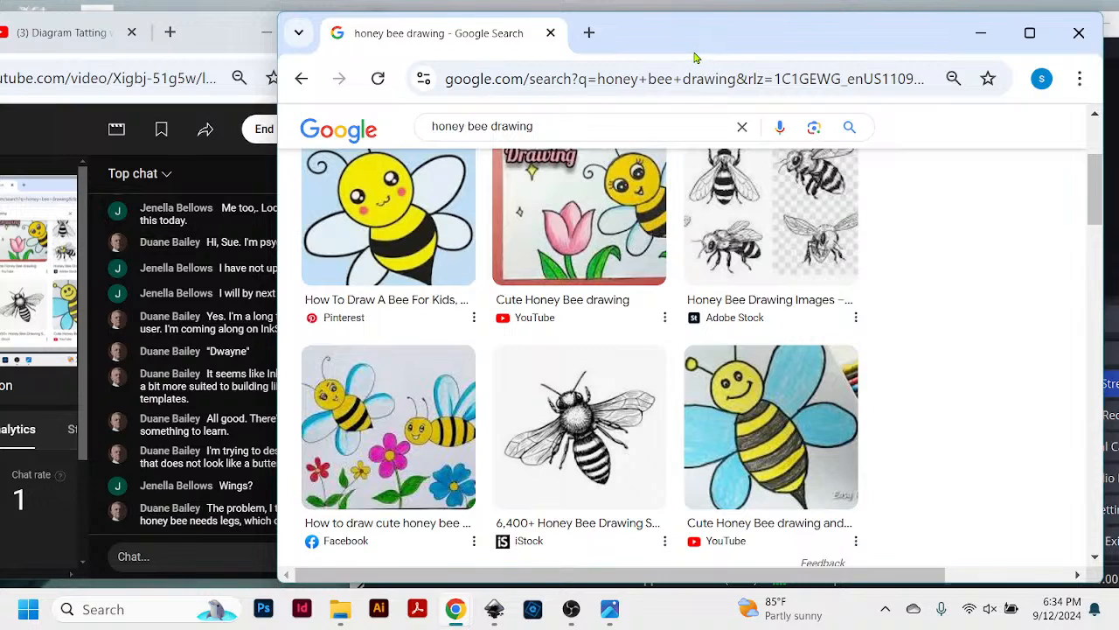
pyautogui.moveTo(695, 55)
pyautogui.mouseDown()
pyautogui.moveTo(824, 88)
pyautogui.moveTo(733, 55)
pyautogui.moveTo(752, 74)
pyautogui.moveTo(743, 74)
pyautogui.moveTo(767, 77)
pyautogui.moveTo(709, 68)
pyautogui.mouseUp()
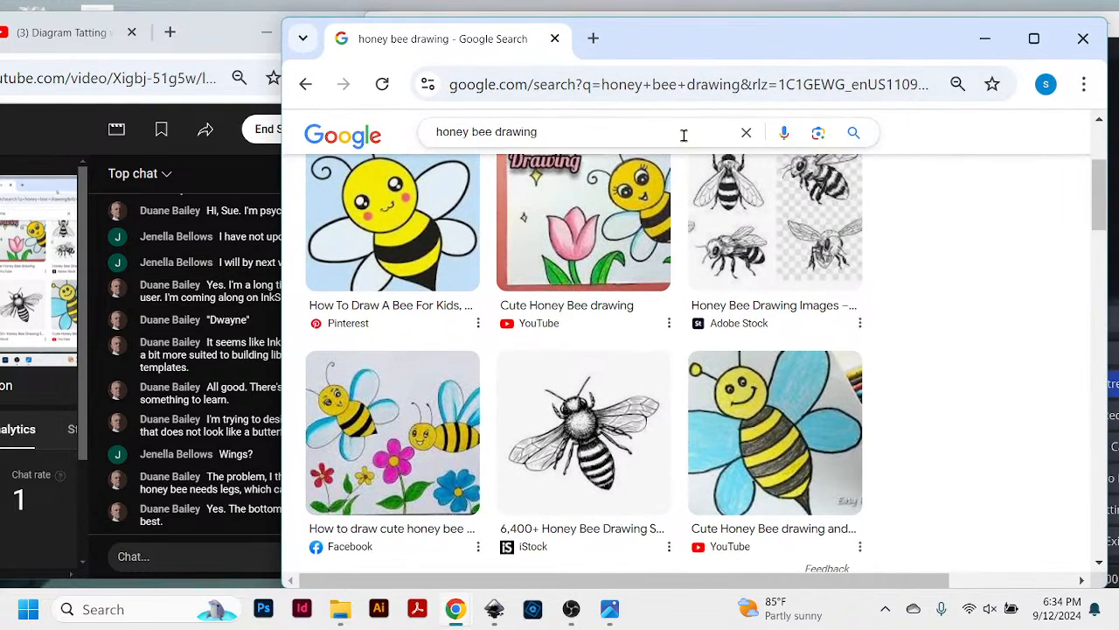
pyautogui.scroll(-1, 636, 374)
pyautogui.scroll(-1, 637, 374)
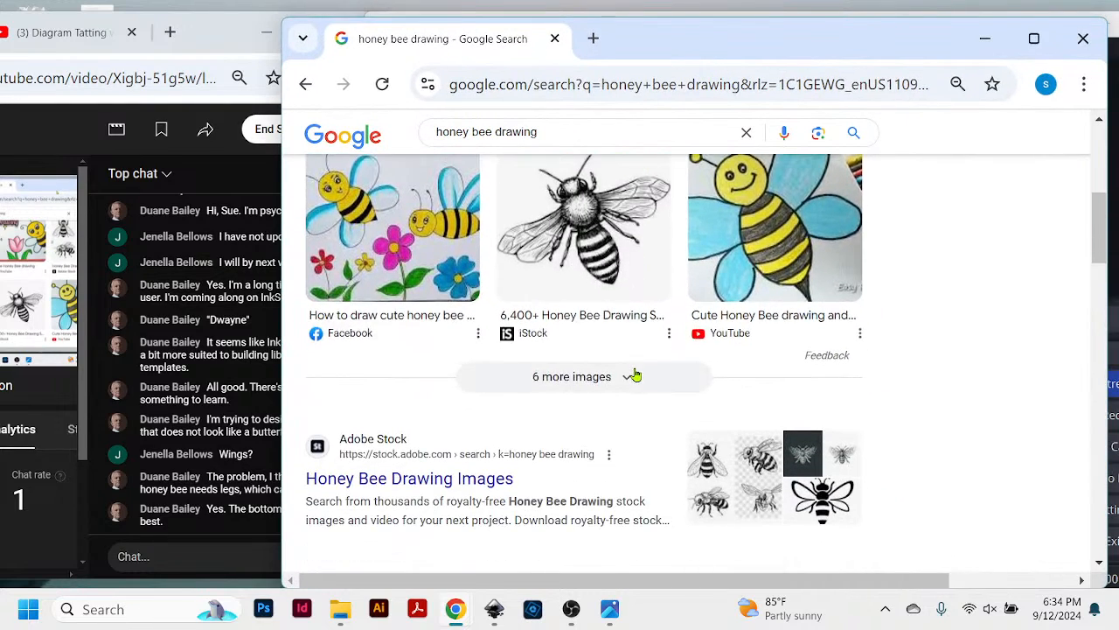
pyautogui.click(616, 249)
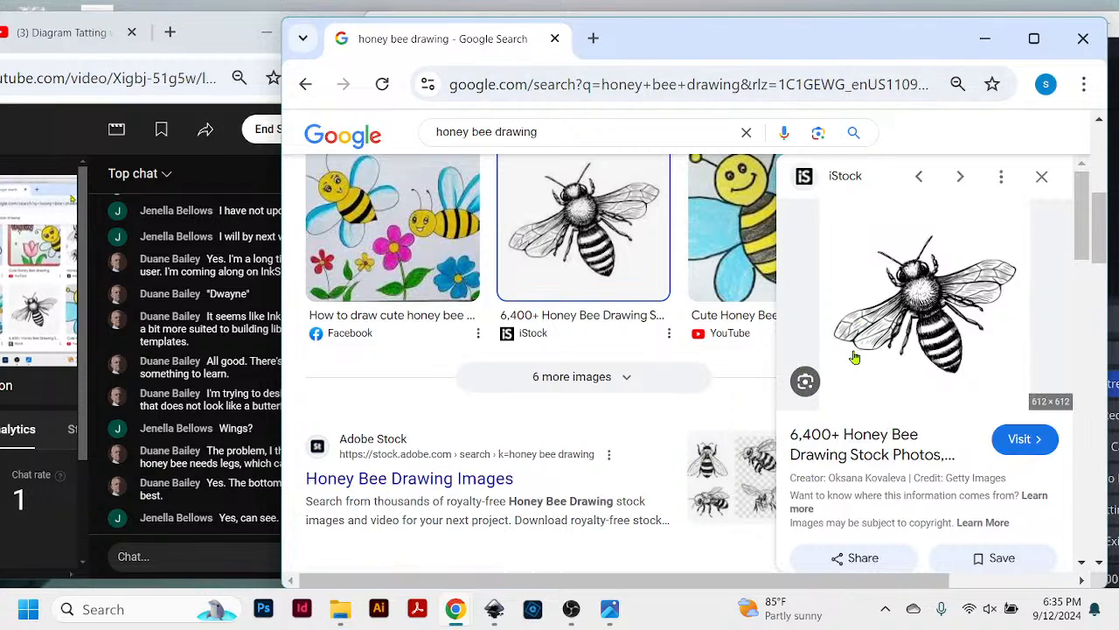
pyautogui.click(1013, 440)
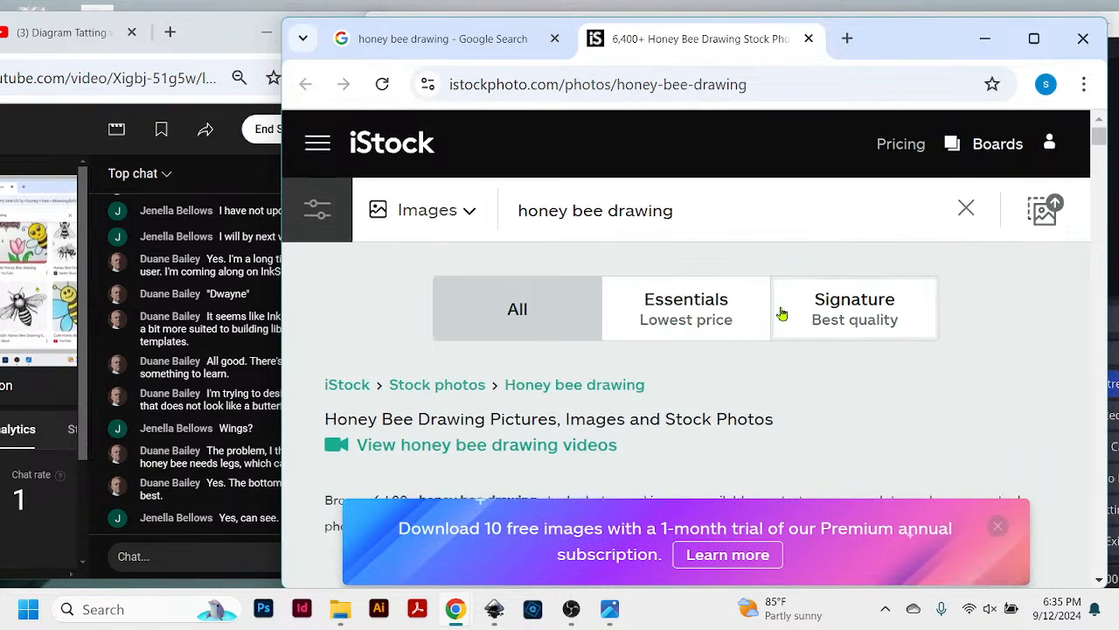
# - Open the "Bee in sketch style on black background" illustration and bring the whole bee into view
pyautogui.scroll(-5, 782, 313)
pyautogui.click(883, 295)
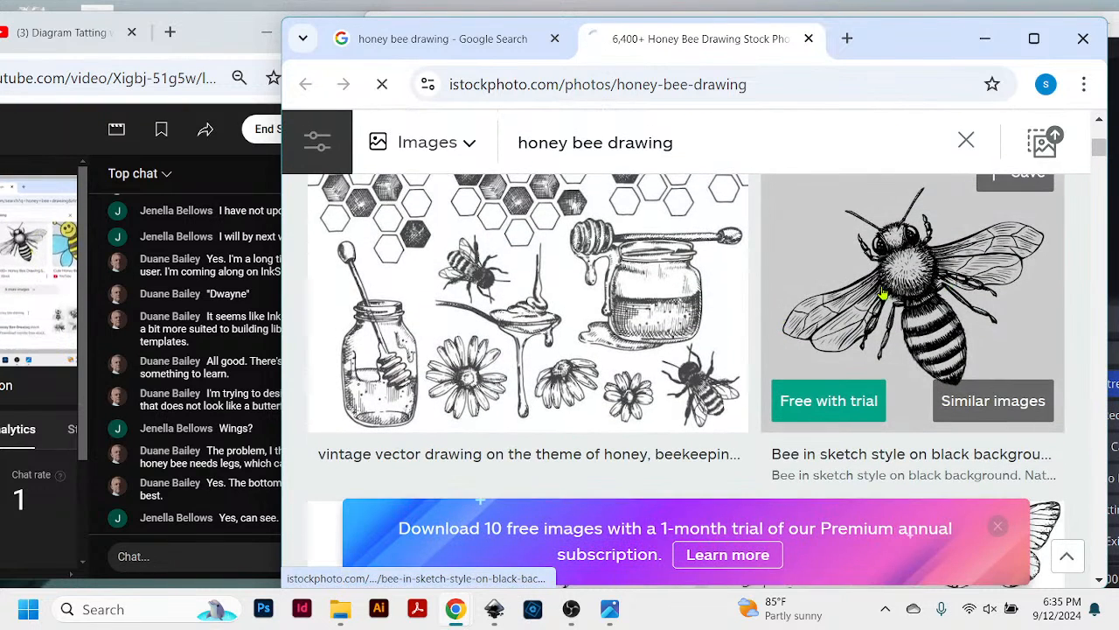
pyautogui.scroll(-5, 807, 348)
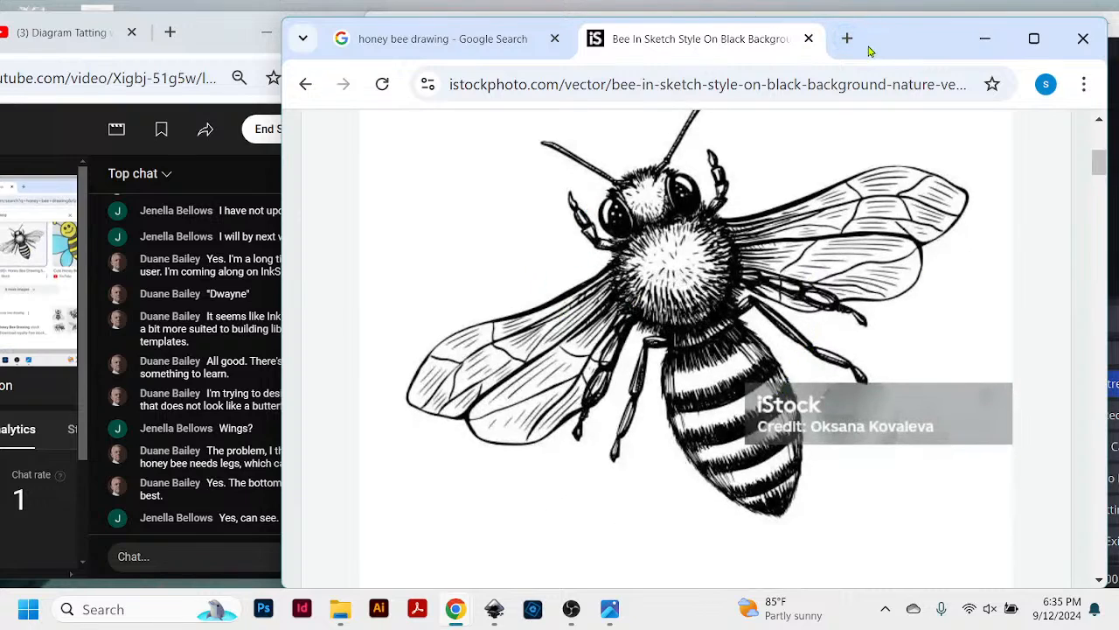
# - Shift the browser window aside to uncover more of the live chat behind it
pyautogui.moveTo(871, 51)
pyautogui.mouseDown()
pyautogui.moveTo(915, 55)
pyautogui.moveTo(892, 55)
pyautogui.mouseUp()
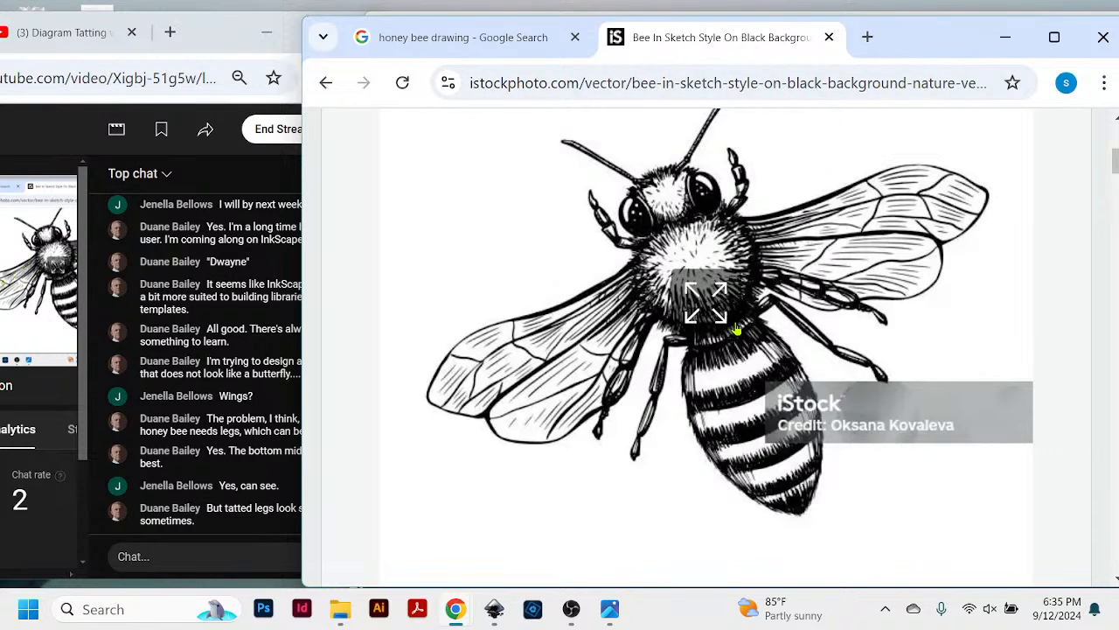
pyautogui.moveTo(872, 52)
pyautogui.mouseDown()
pyautogui.moveTo(913, 61)
pyautogui.moveTo(864, 59)
pyautogui.mouseUp()
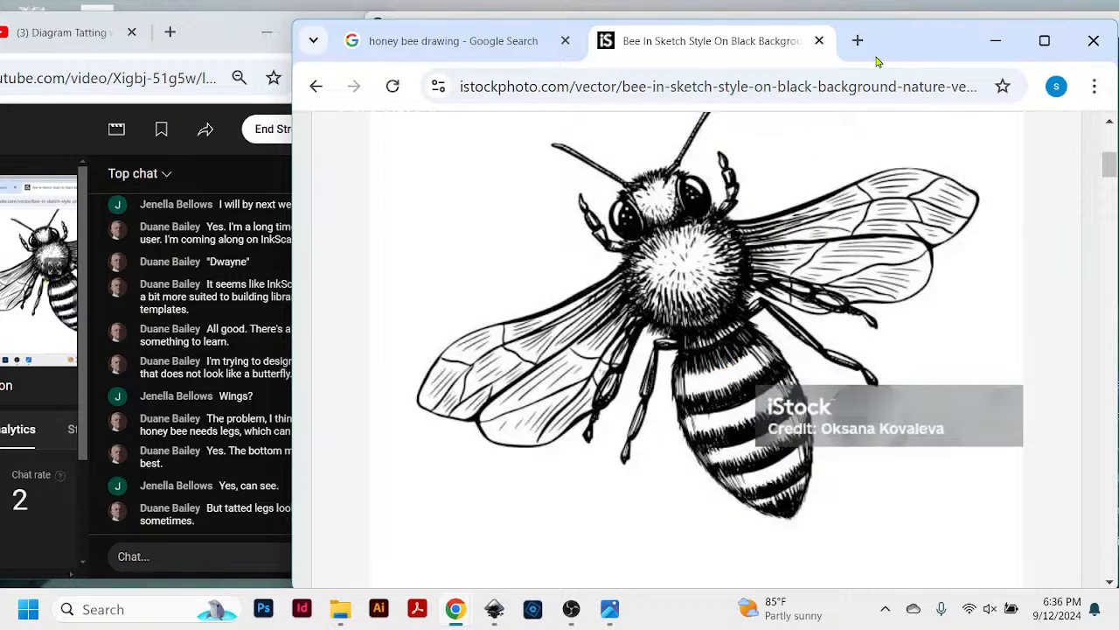
pyautogui.moveTo(877, 61); pyautogui.dragTo(910, 50)
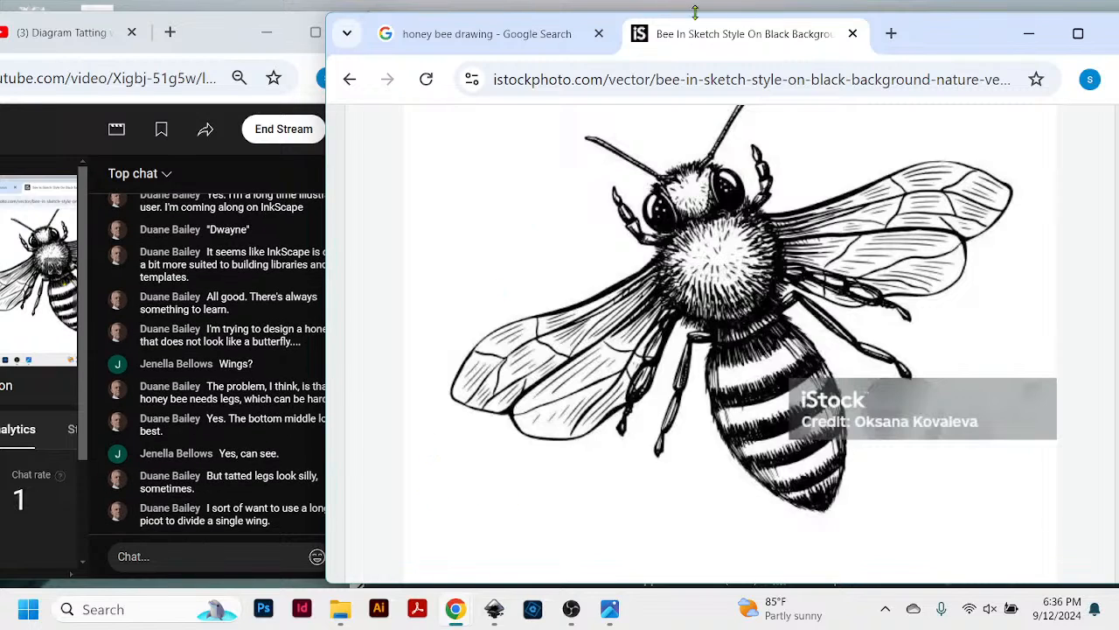
pyautogui.moveTo(933, 38)
pyautogui.mouseDown()
pyautogui.moveTo(964, 50)
pyautogui.moveTo(928, 38)
pyautogui.mouseUp()
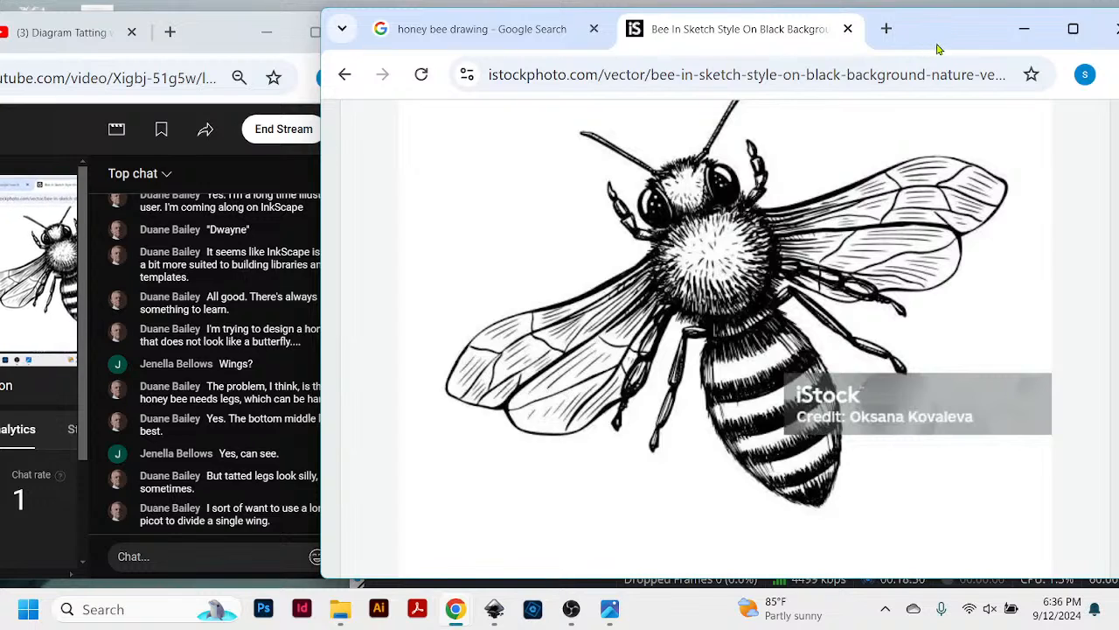
pyautogui.moveTo(939, 49); pyautogui.dragTo(952, 50)
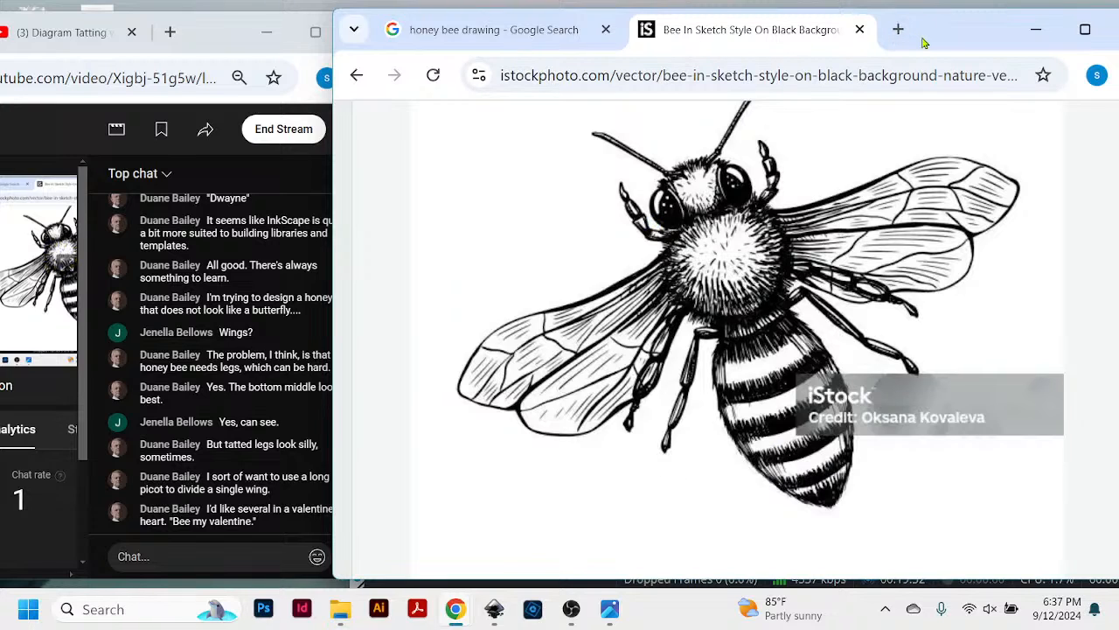
pyautogui.moveTo(923, 38)
pyautogui.mouseDown()
pyautogui.moveTo(938, 38)
pyautogui.moveTo(929, 40)
pyautogui.mouseUp()
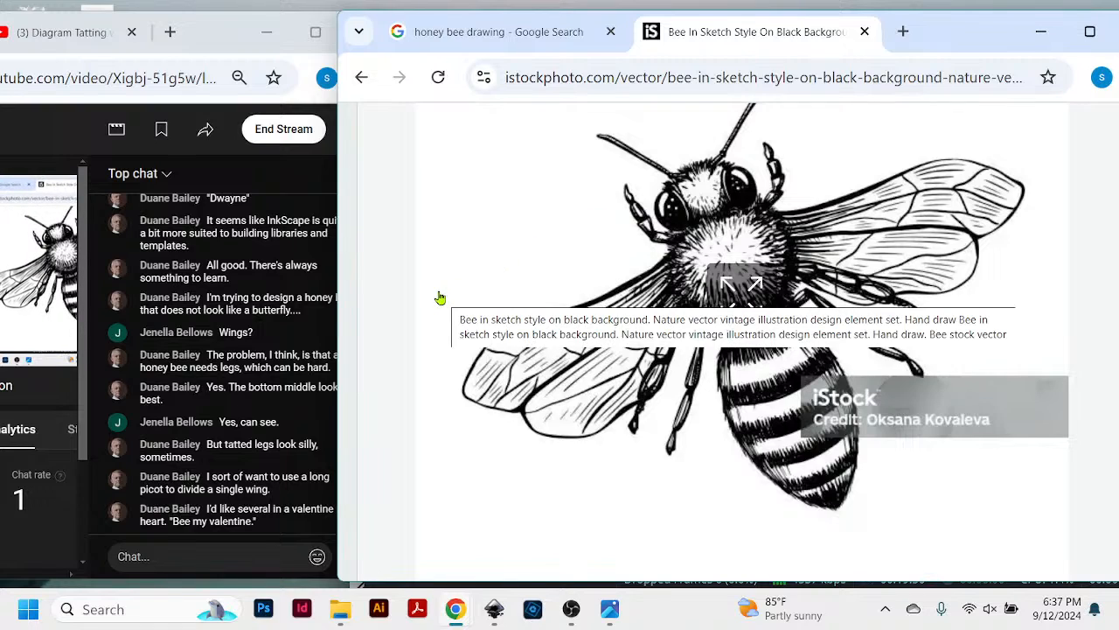
# - Look over the sketch-style bee illustration's page and return to the iStock honey bee drawing results
pyautogui.scroll(-1, 927, 221)
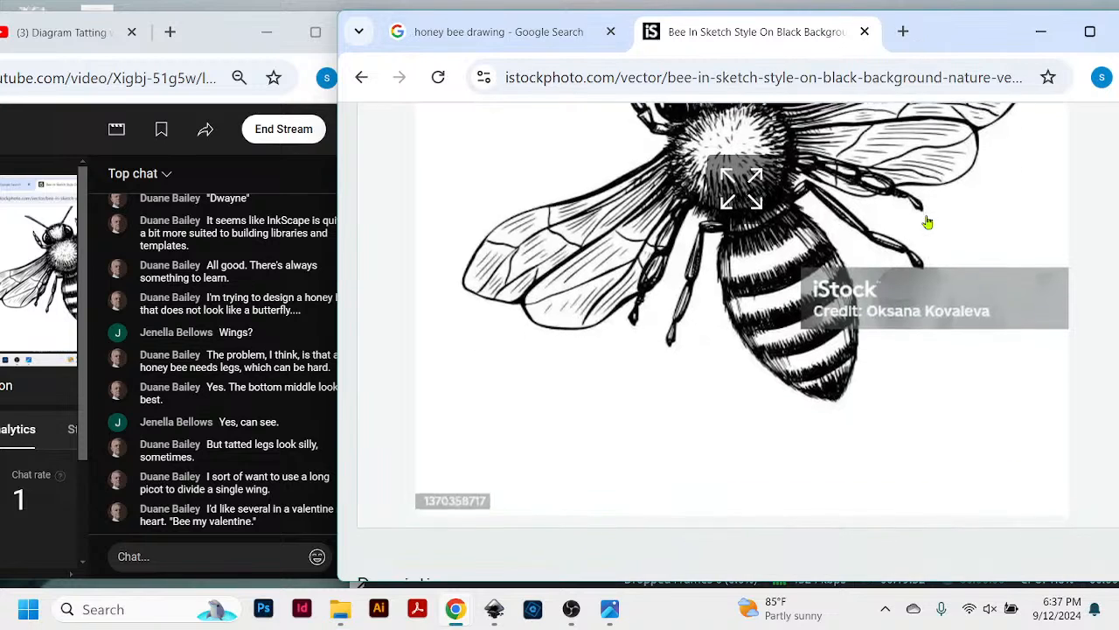
pyautogui.scroll(-5, 933, 224)
pyautogui.scroll(10, 932, 224)
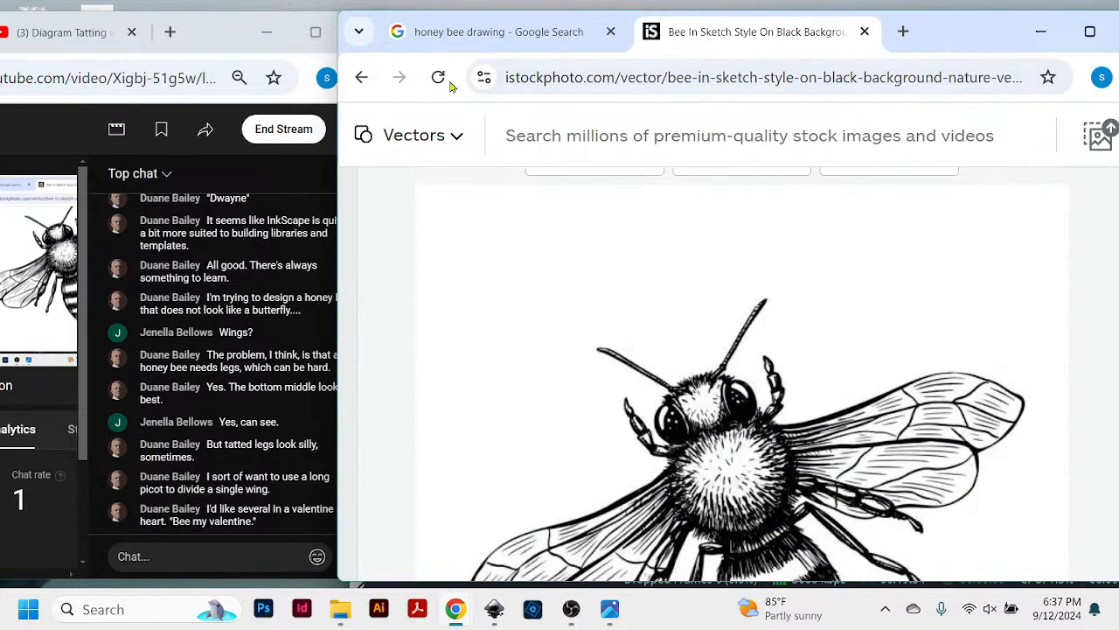
pyautogui.click(362, 80)
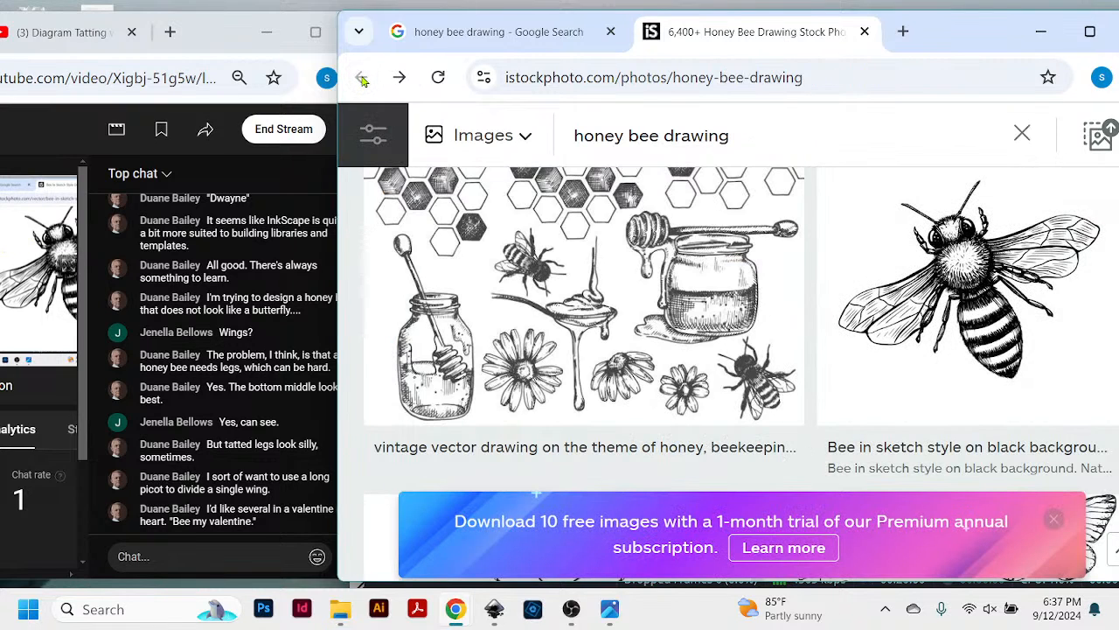
# - Browse the iStock honey bee drawing results and open the "Vector pattern with honey bee" illustration
pyautogui.scroll(5, 700, 332)
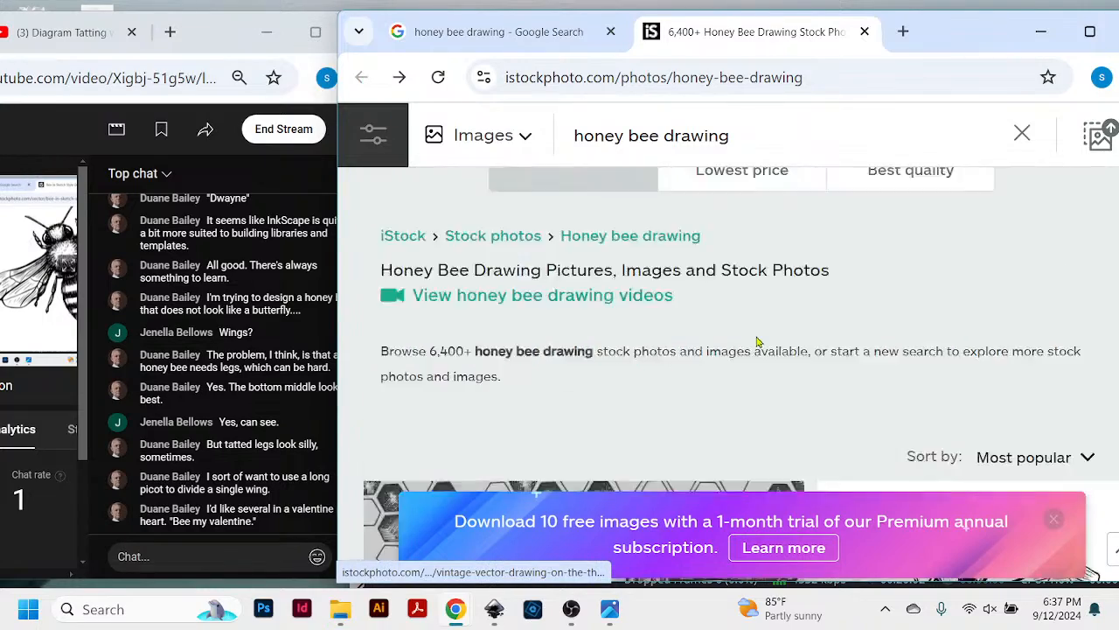
pyautogui.scroll(-5, 758, 342)
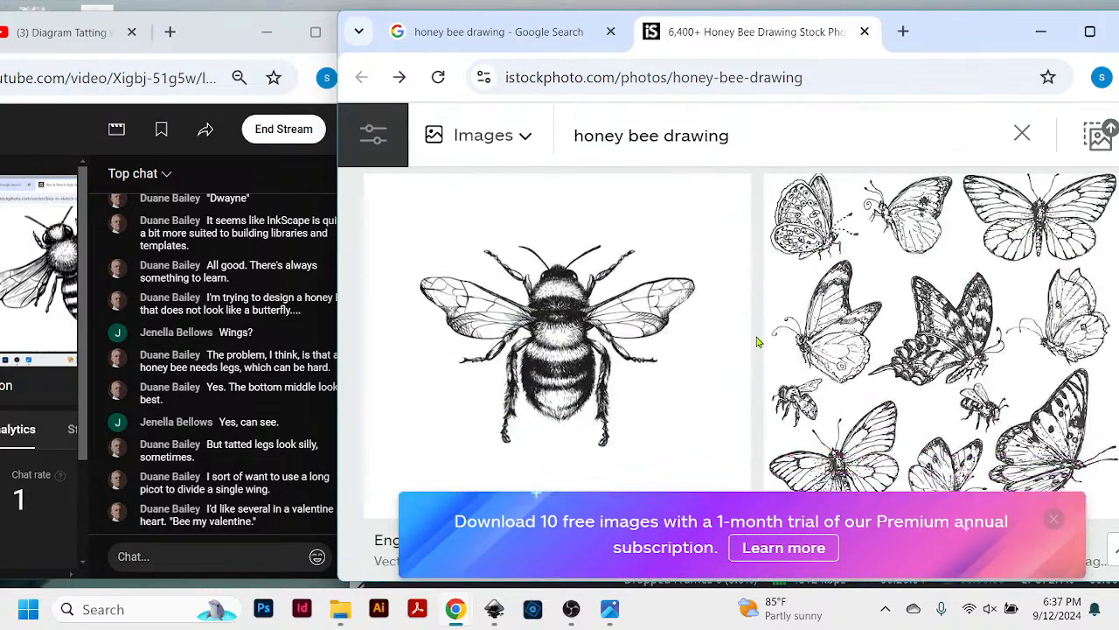
pyautogui.scroll(-1, 758, 342)
pyautogui.scroll(-10, 757, 341)
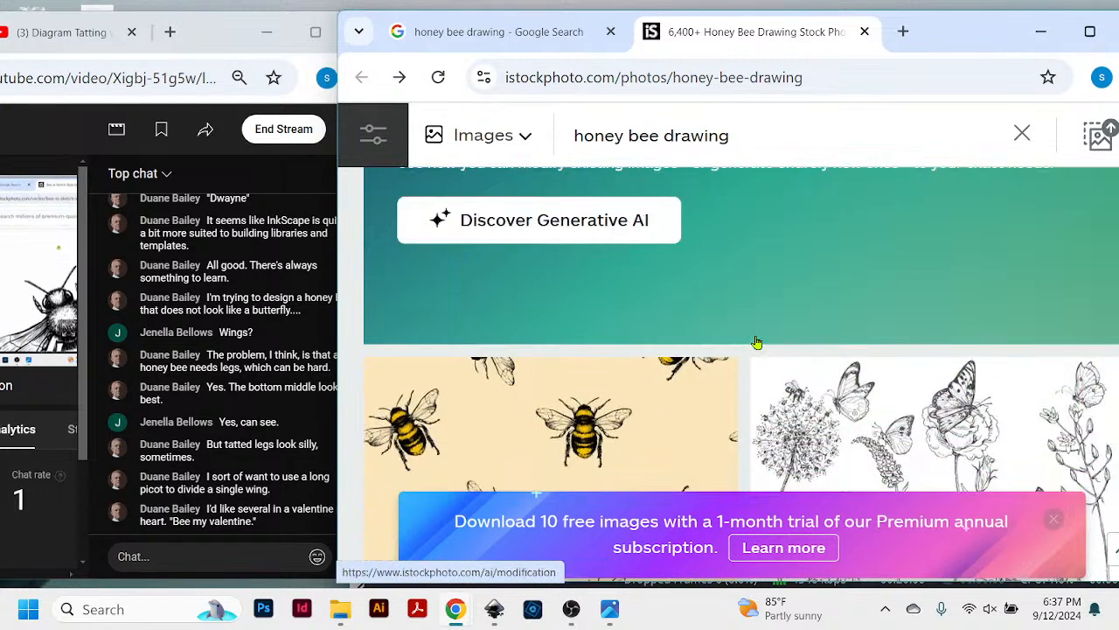
pyautogui.scroll(-5, 757, 342)
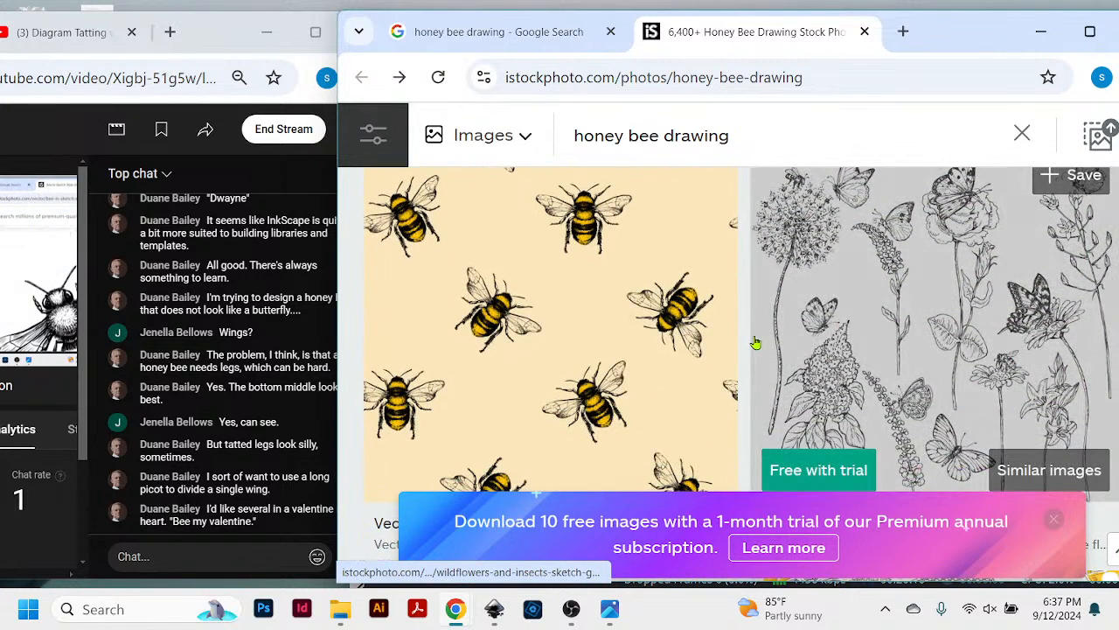
pyautogui.scroll(-1, 634, 385)
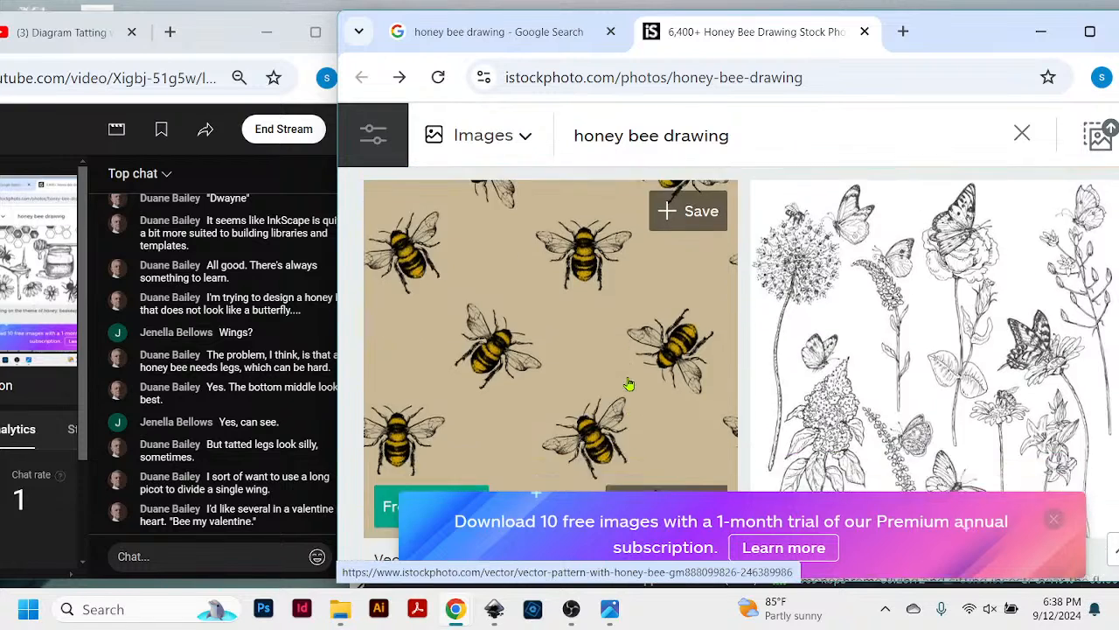
pyautogui.click(624, 299)
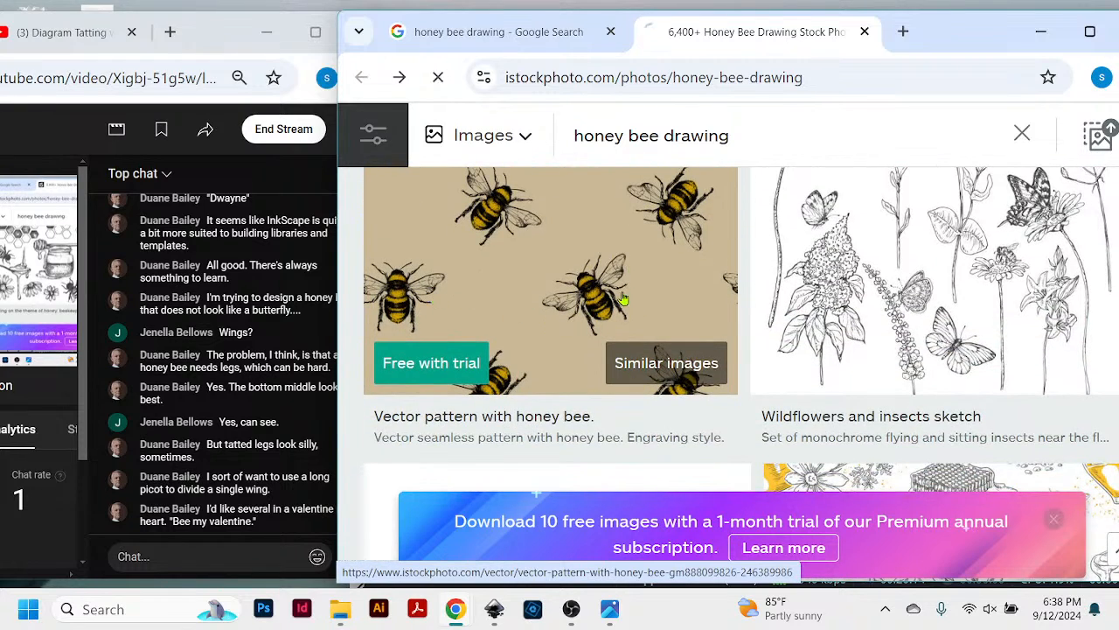
# - Examine the bees in the honey bee pattern, its description and pricing options, and return to the search results
pyautogui.scroll(-1, 713, 383)
pyautogui.scroll(-2, 713, 384)
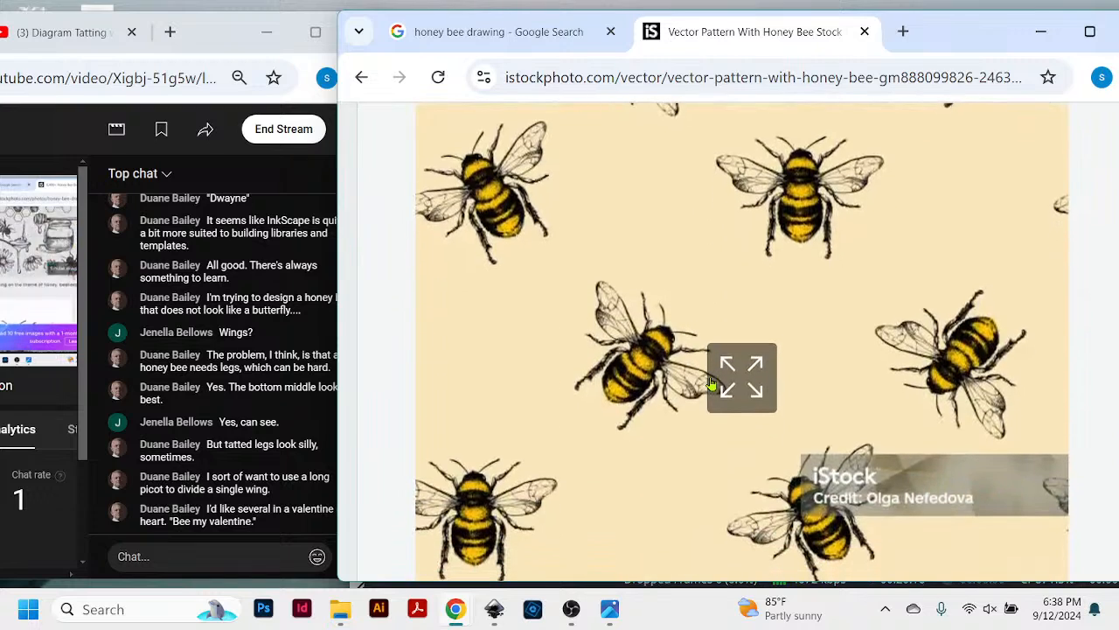
pyautogui.scroll(1, 712, 384)
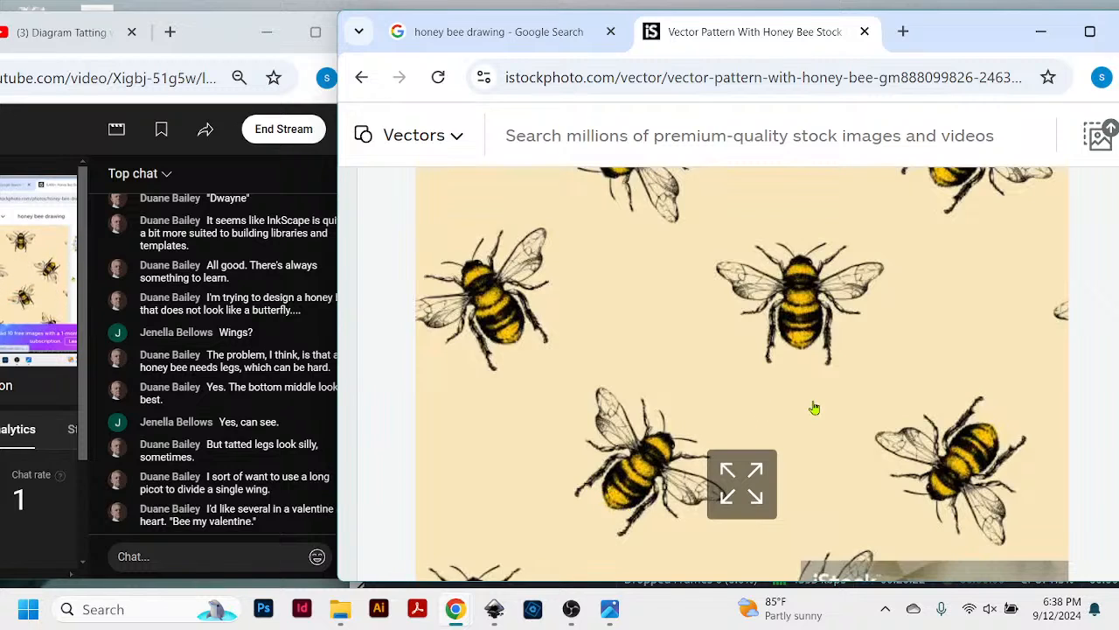
pyautogui.scroll(-2, 812, 405)
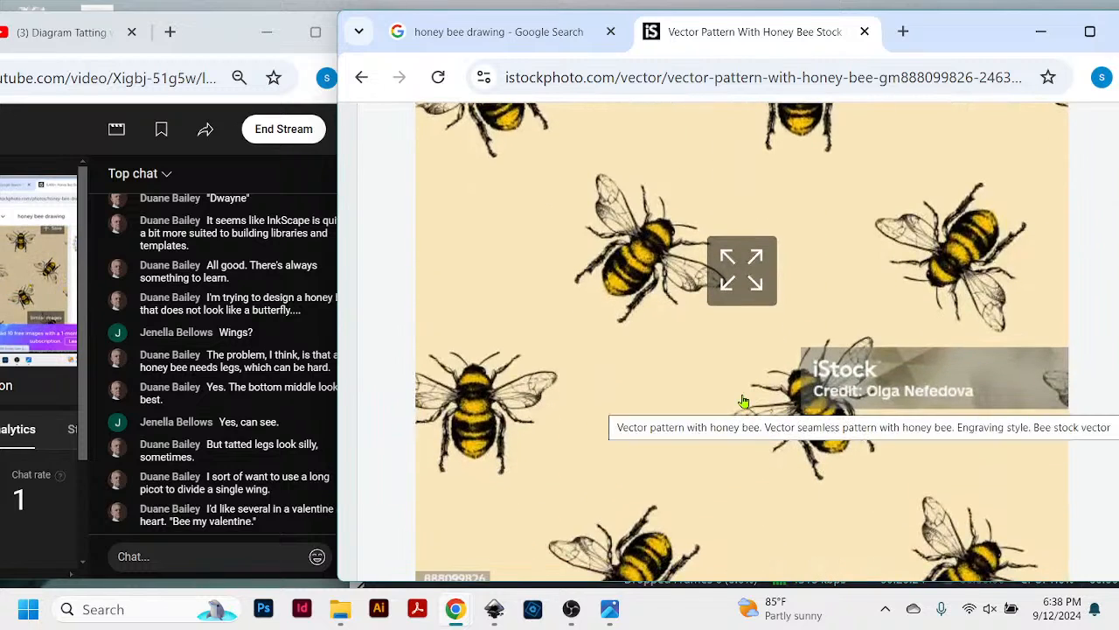
pyautogui.scroll(-1, 722, 387)
pyautogui.scroll(-8, 723, 387)
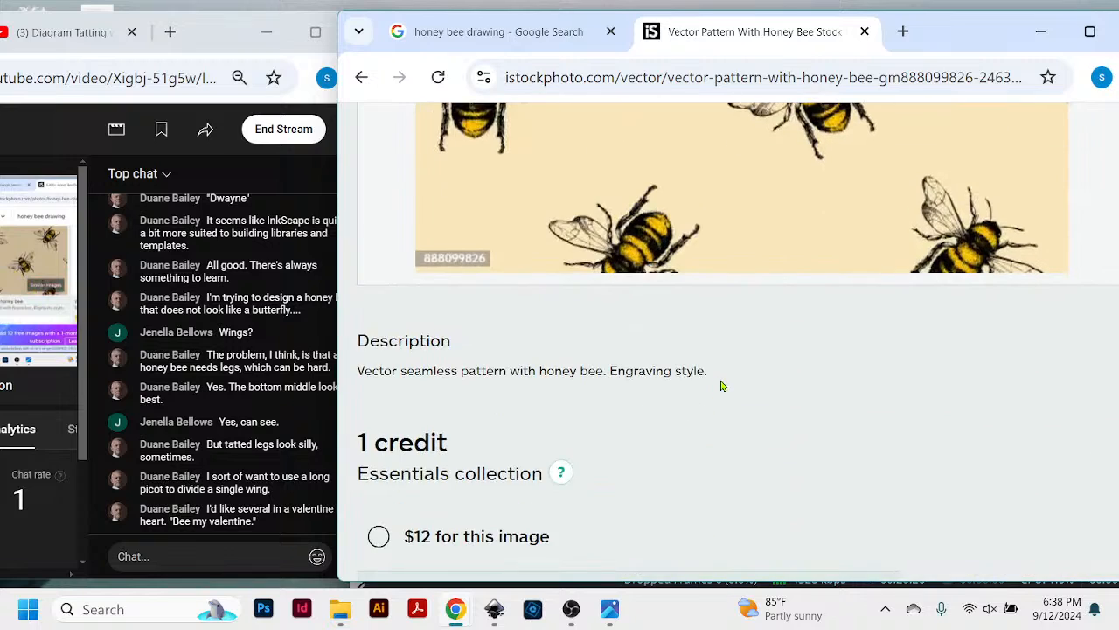
pyautogui.scroll(5, 797, 320)
pyautogui.scroll(1, 792, 317)
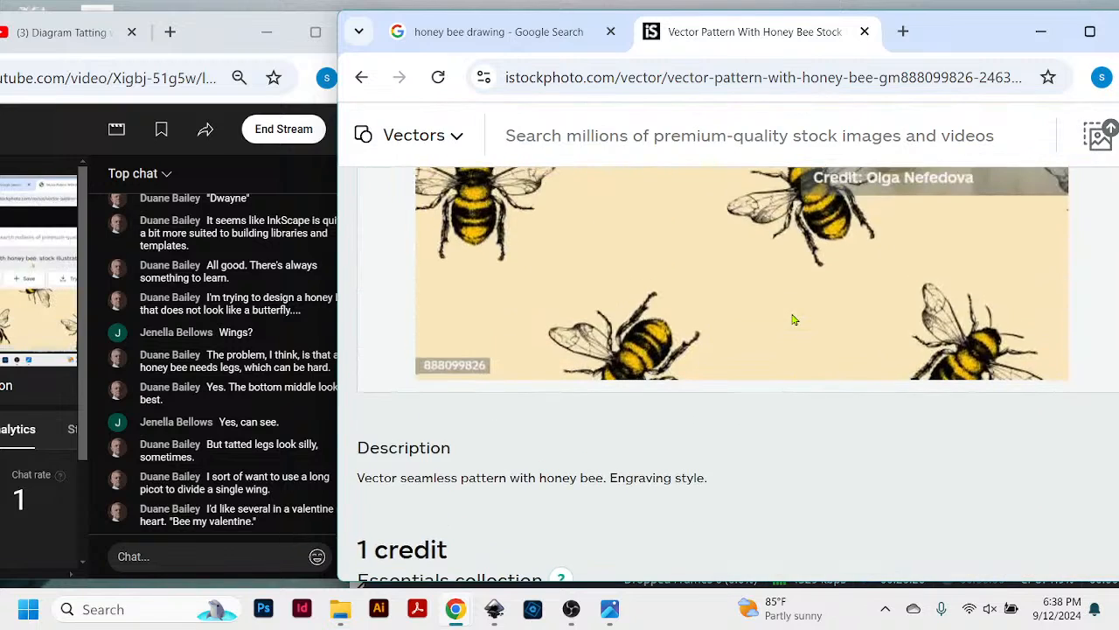
pyautogui.scroll(3, 781, 350)
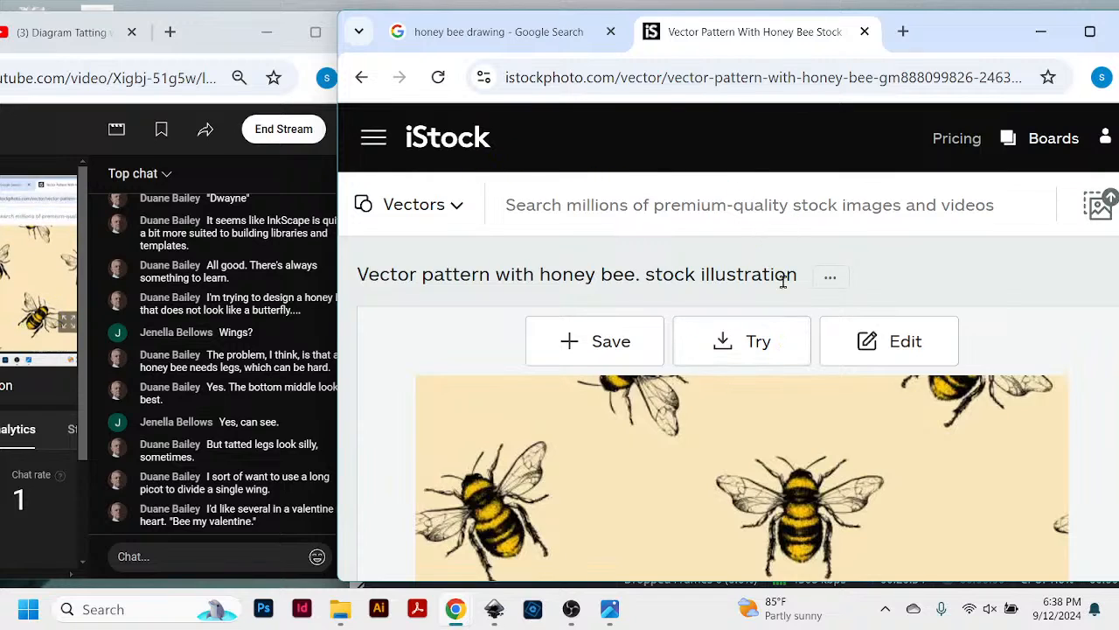
pyautogui.scroll(-10, 879, 292)
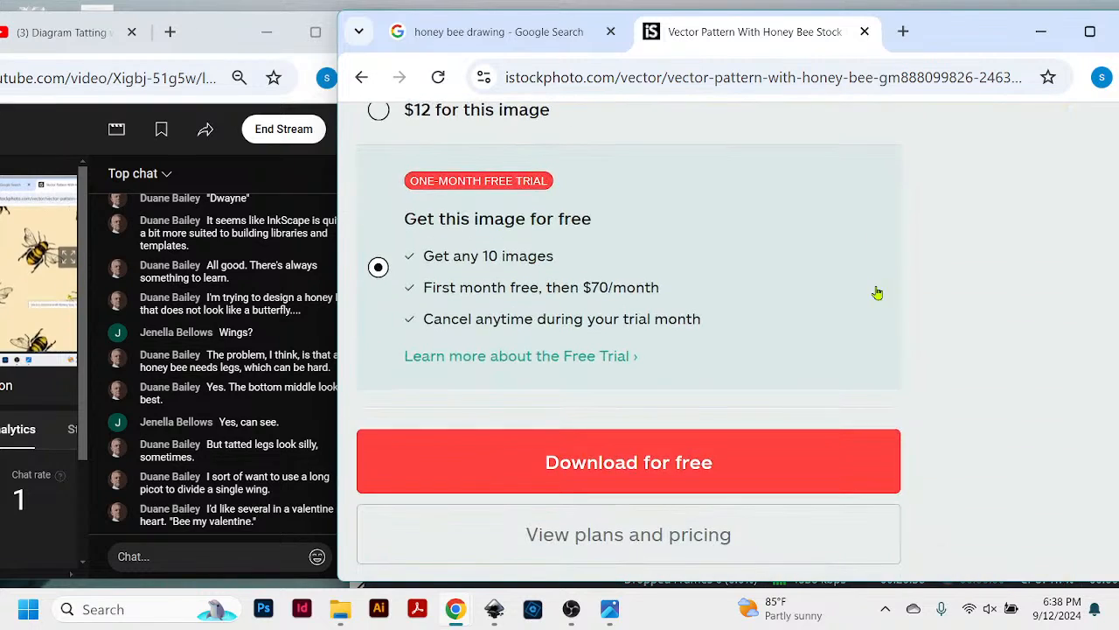
pyautogui.scroll(1, 878, 292)
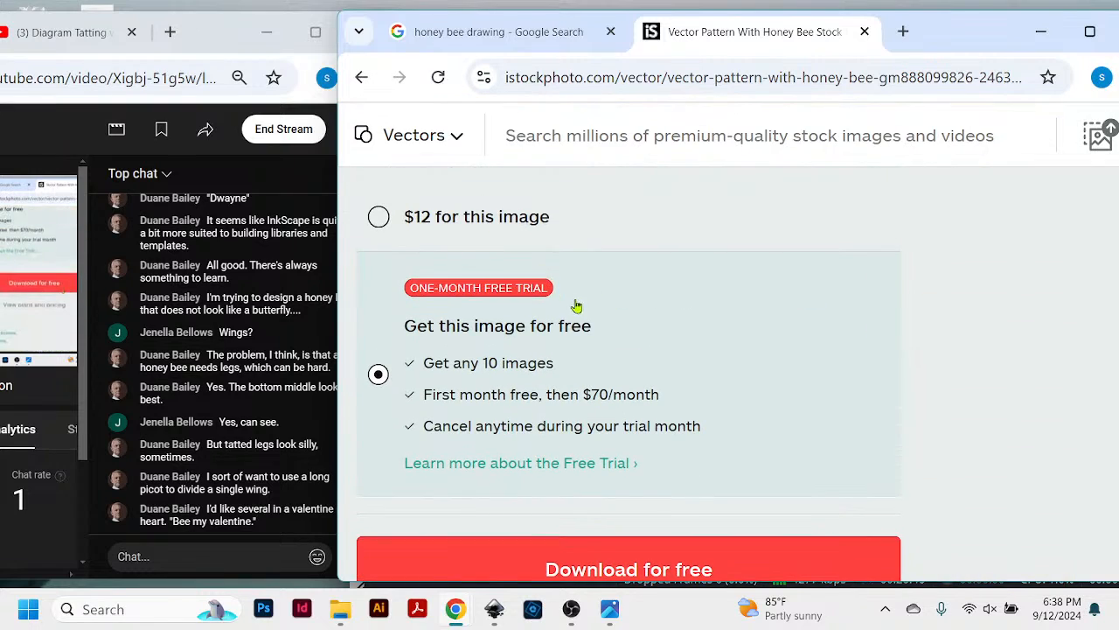
pyautogui.scroll(5, 796, 294)
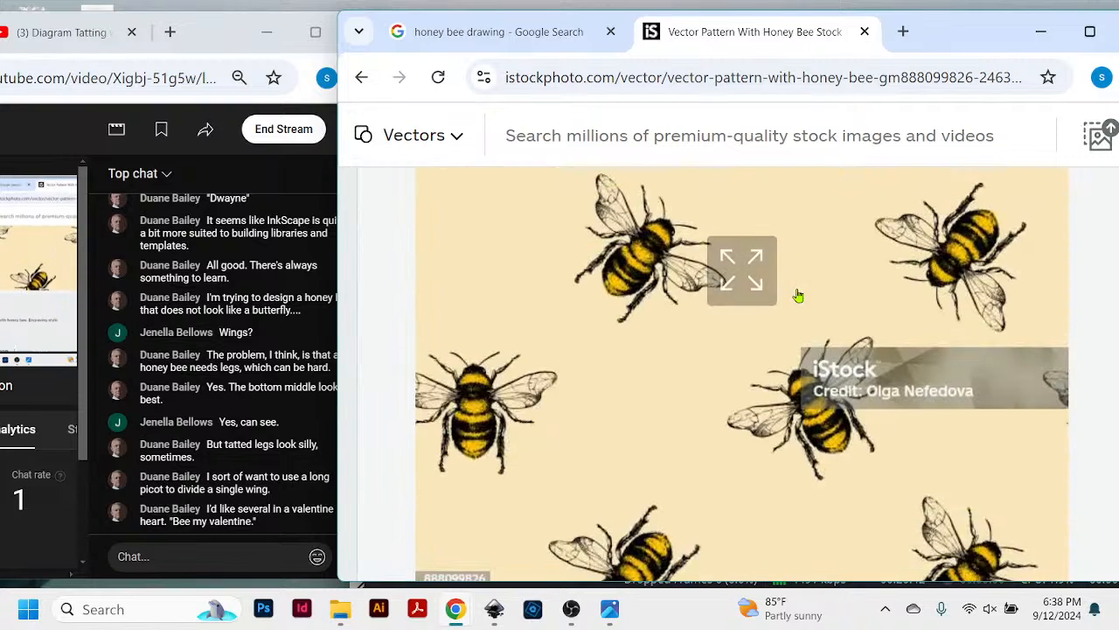
pyautogui.scroll(1, 798, 296)
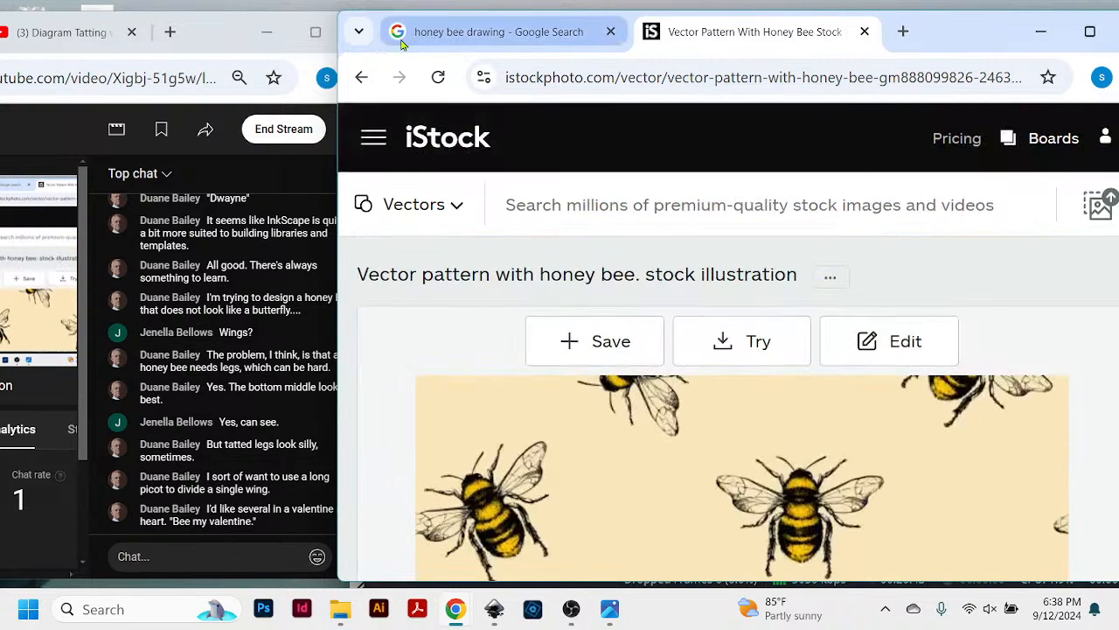
pyautogui.click(362, 77)
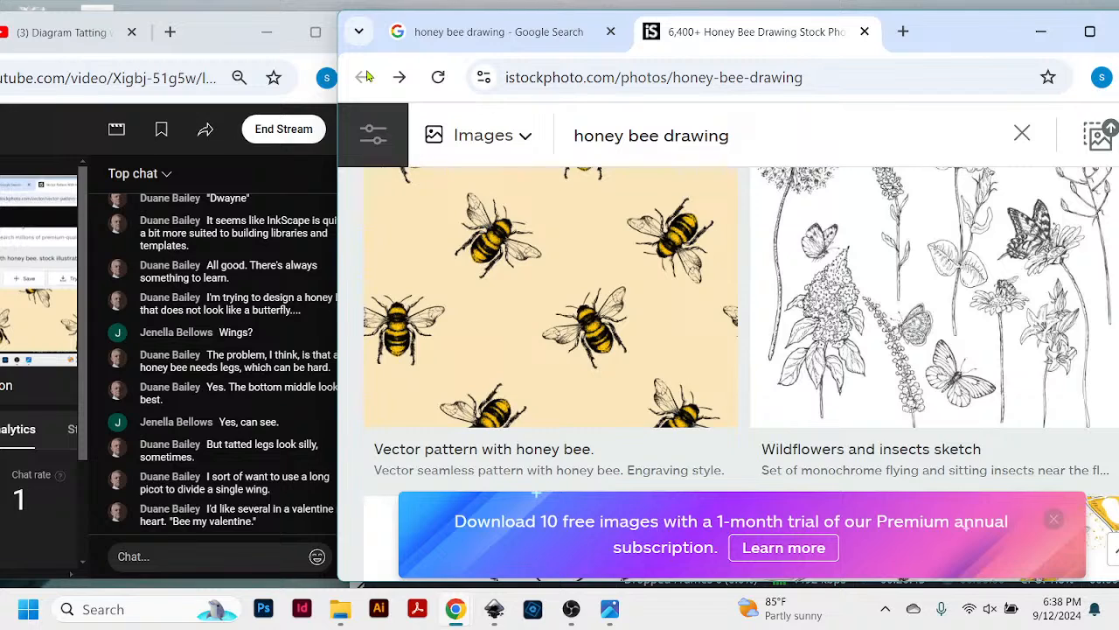
# - Reduce the page zoom, browse the honey bee drawing results, and open the engraving illustration of honey bees flying above wildflowers
pyautogui.moveTo(554, 205)
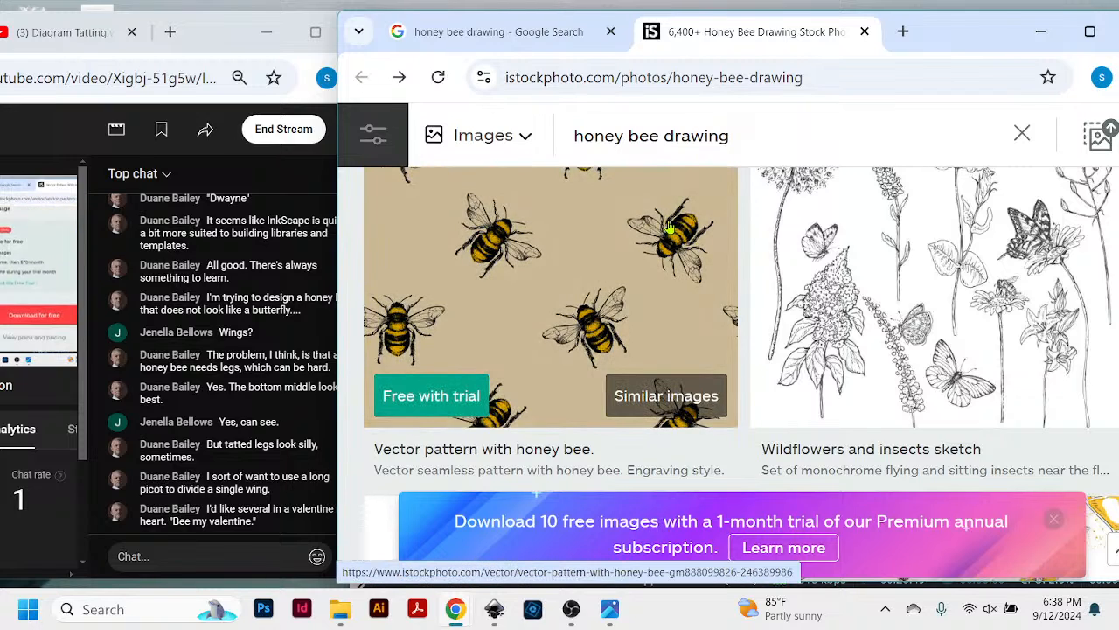
pyautogui.hotkey('ctrl', '-')
pyautogui.scroll(3, 669, 226)
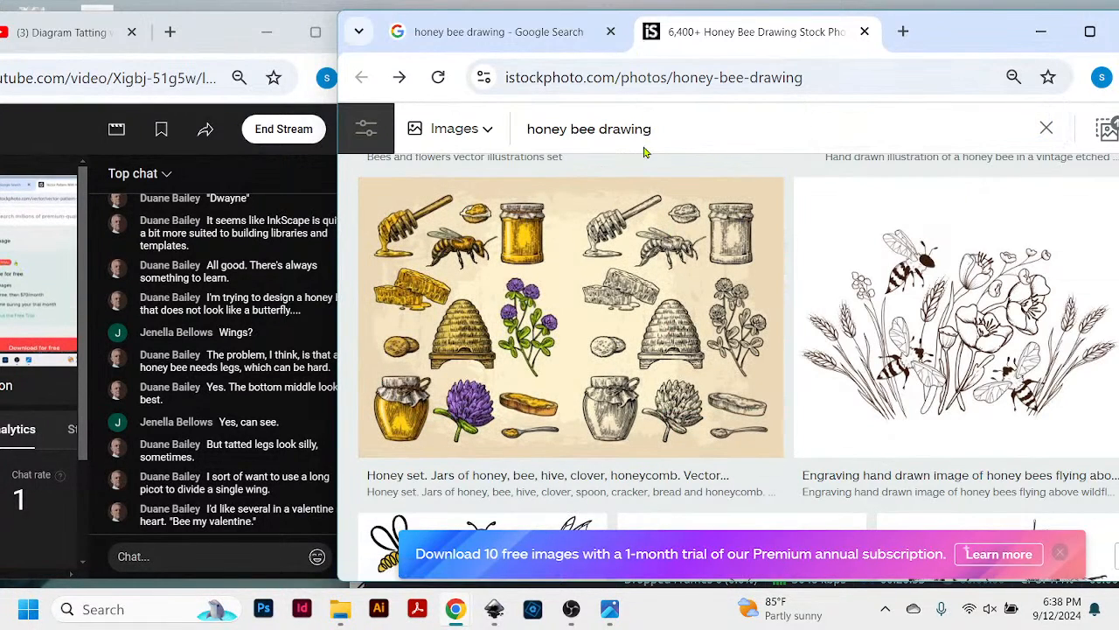
pyautogui.click(910, 282)
pyautogui.scroll(-2, 874, 350)
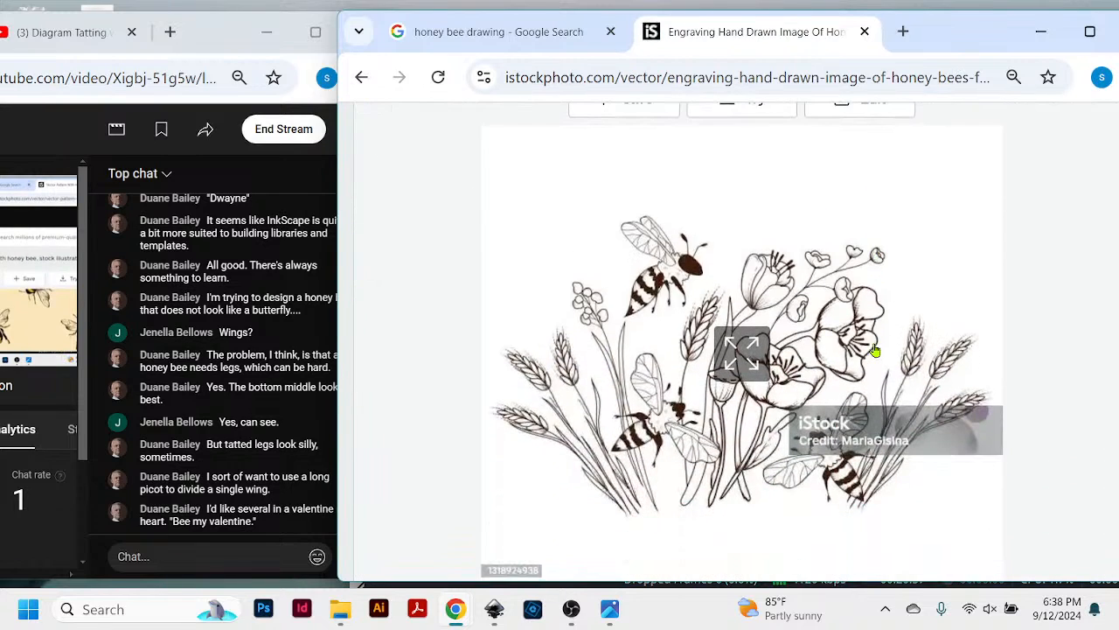
# - Examine the wildflower bee illustration in its enlarged preview, close the preview, and view the drawing at a higher page zoom
pyautogui.scroll(-1, 874, 350)
pyautogui.scroll(1, 874, 349)
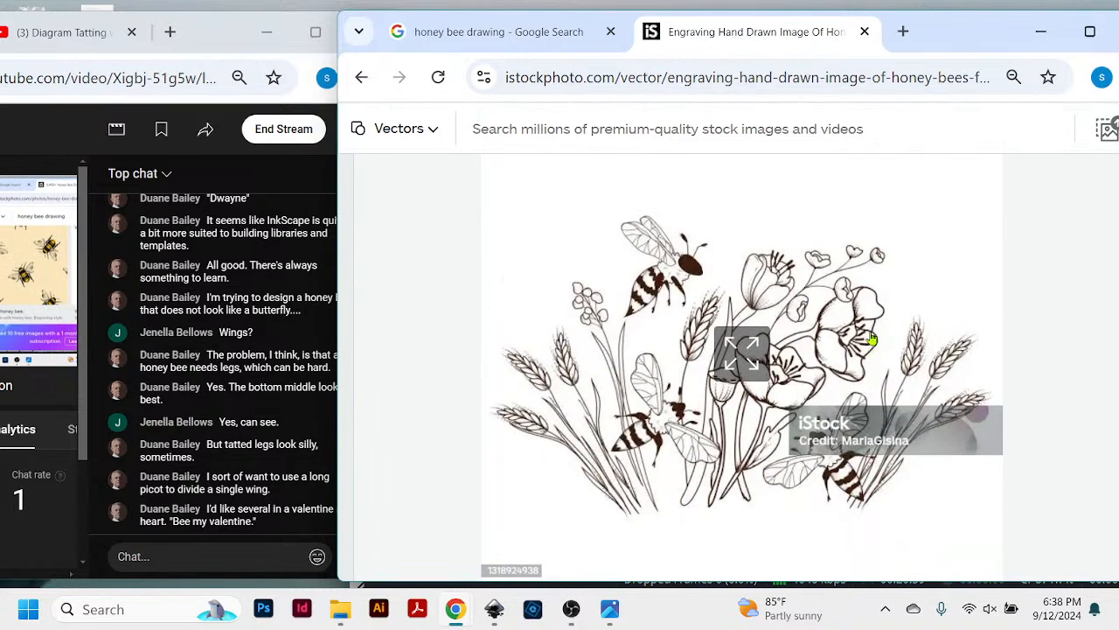
pyautogui.click(757, 348)
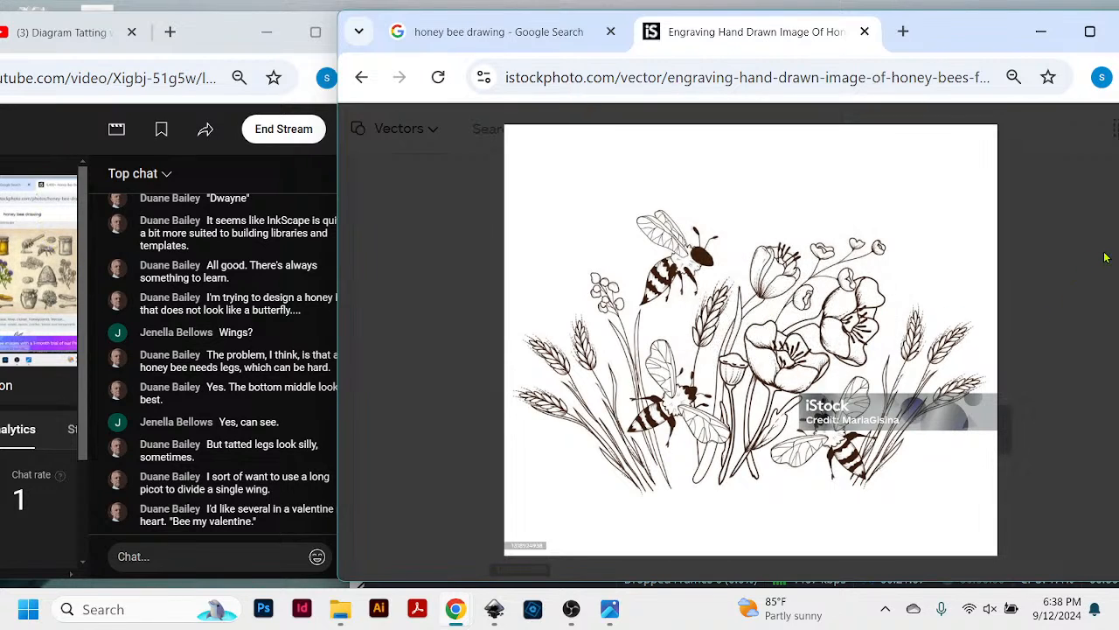
pyautogui.hotkey('ctrl', '+')
pyautogui.hotkey('ctrl', '+')
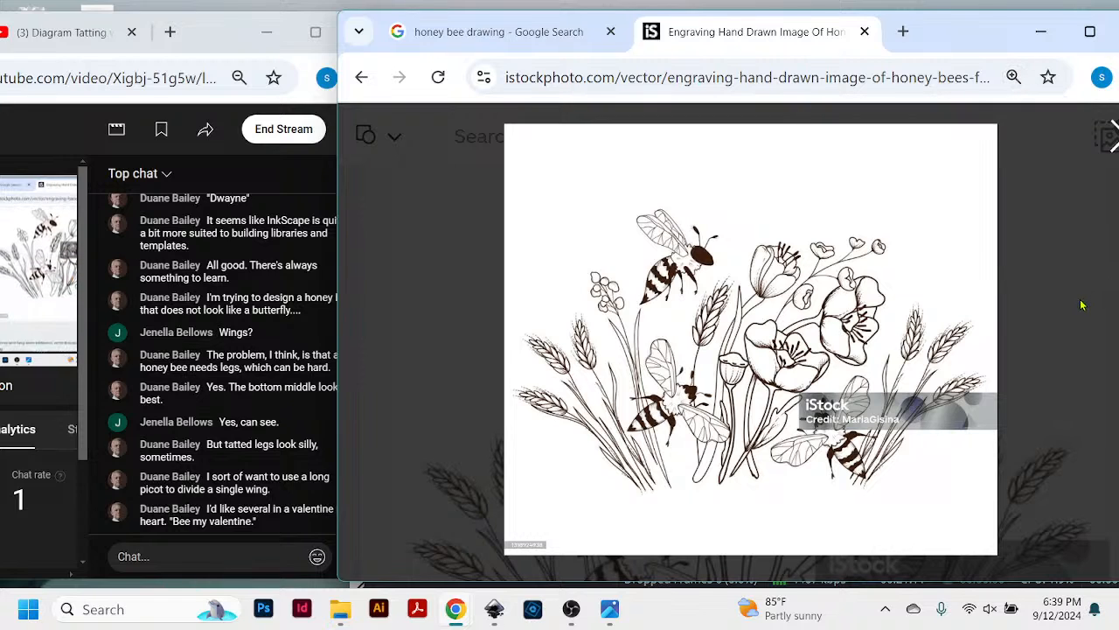
pyautogui.click(1109, 136)
pyautogui.scroll(-2, 868, 380)
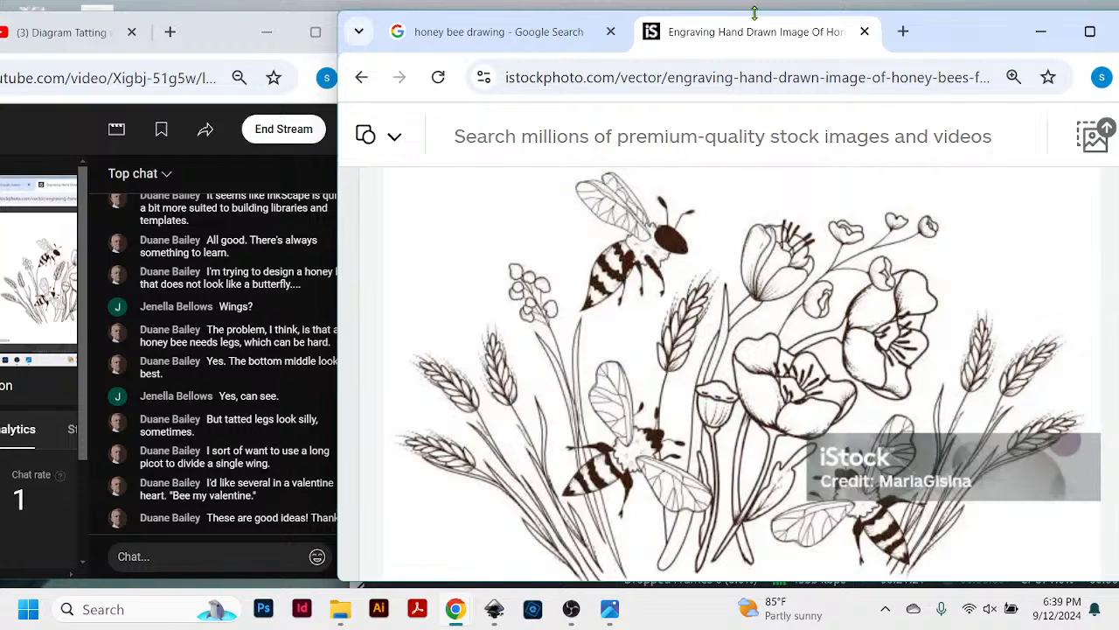
# - Shift the browser window off the chat and check the wildflower bee illustration's enlarged preview once more before closing it
pyautogui.moveTo(934, 42); pyautogui.dragTo(956, 44)
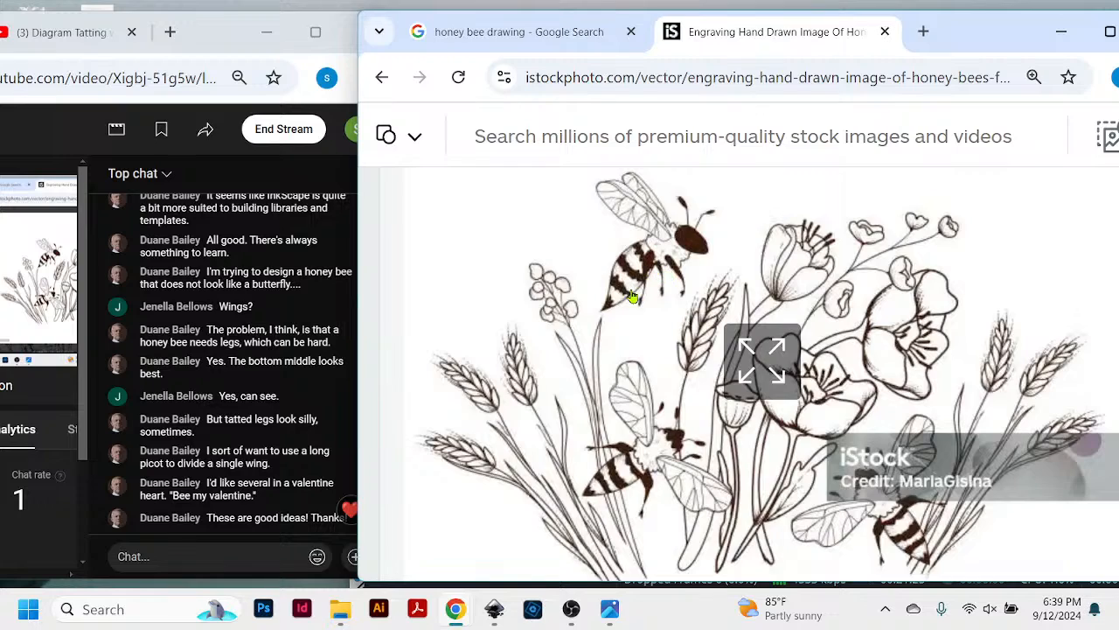
pyautogui.click(793, 334)
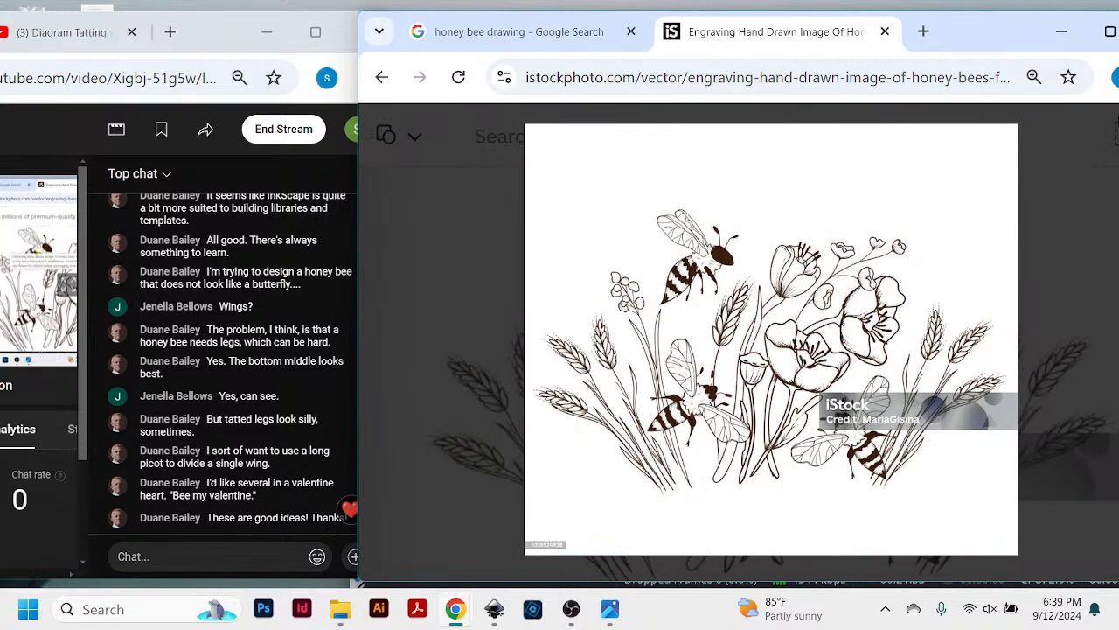
pyautogui.moveTo(1031, 44); pyautogui.dragTo(962, 56)
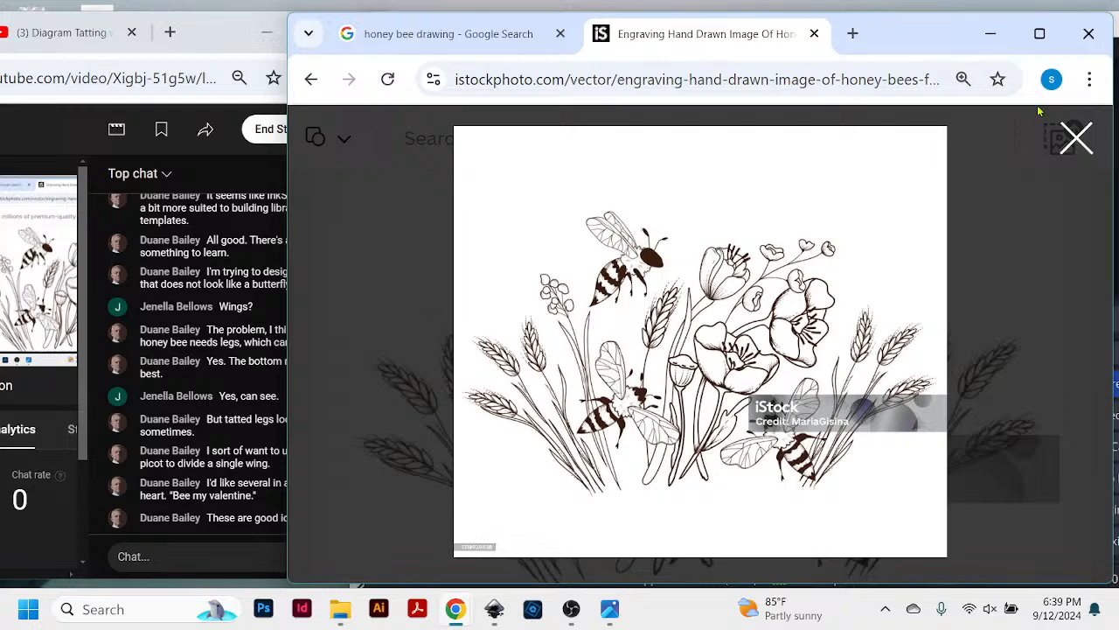
pyautogui.click(1078, 140)
# - Reposition the browser window so the live chat can be read beside the wildflower bee illustration
pyautogui.moveTo(894, 42); pyautogui.dragTo(951, 41)
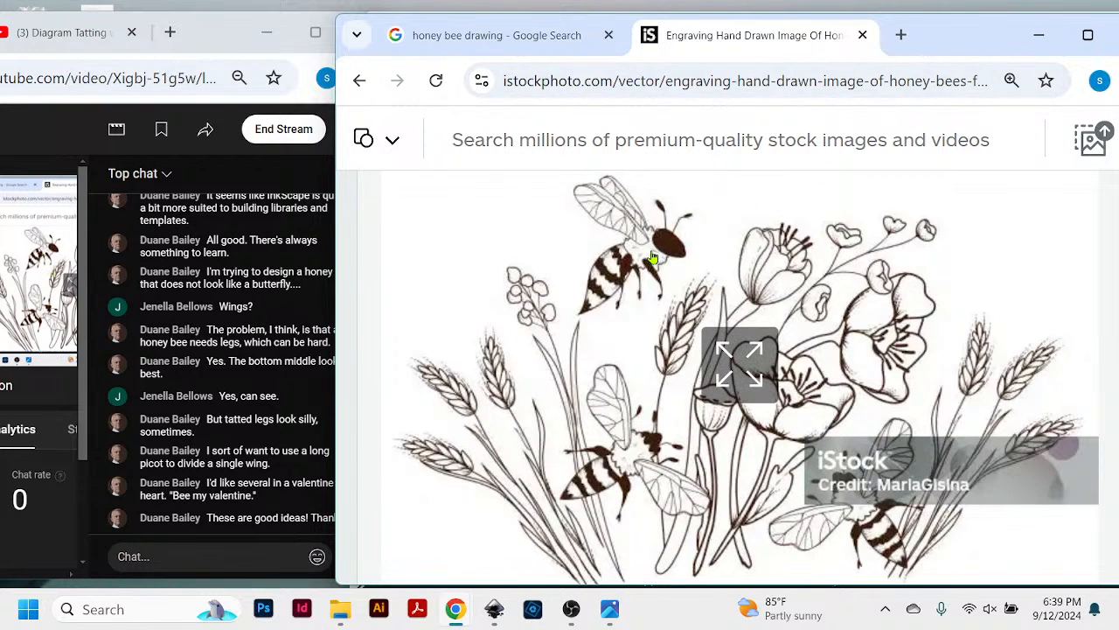
pyautogui.moveTo(936, 47)
pyautogui.mouseDown()
pyautogui.moveTo(979, 56)
pyautogui.moveTo(924, 50)
pyautogui.moveTo(953, 57)
pyautogui.moveTo(948, 44)
pyautogui.mouseUp()
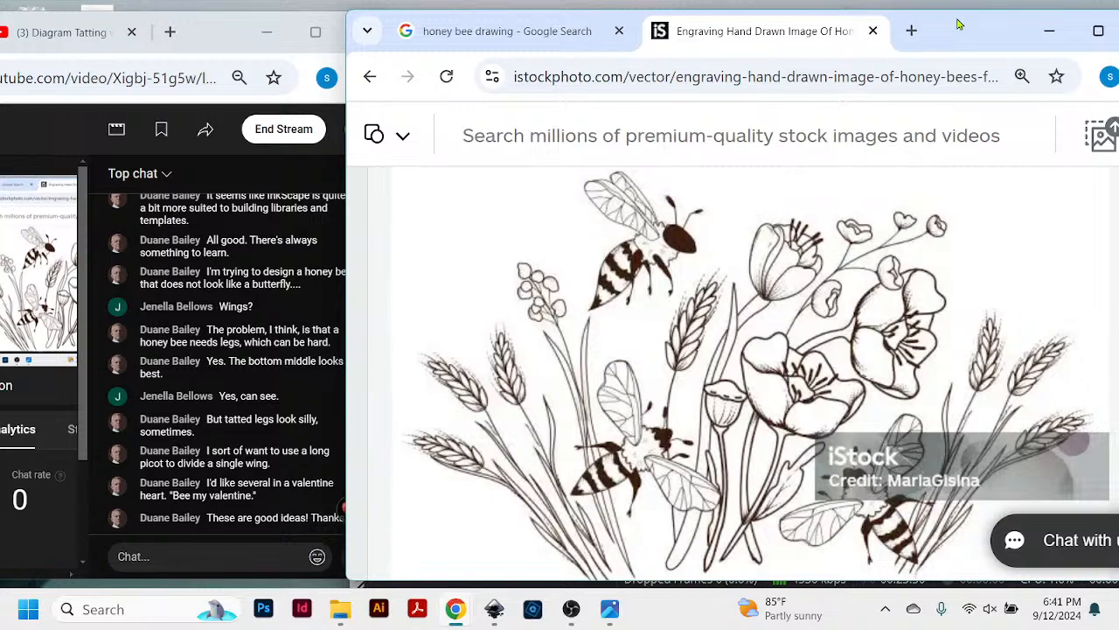
pyautogui.moveTo(955, 31); pyautogui.dragTo(972, 33)
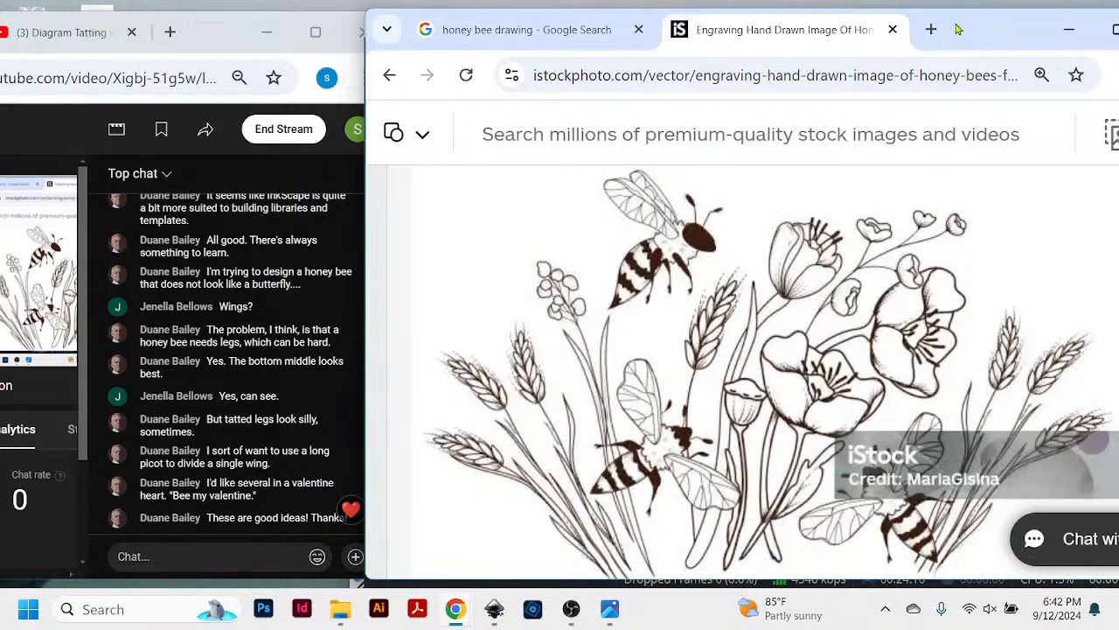
pyautogui.moveTo(958, 29)
pyautogui.mouseDown()
pyautogui.moveTo(924, 30)
pyautogui.moveTo(936, 28)
pyautogui.mouseUp()
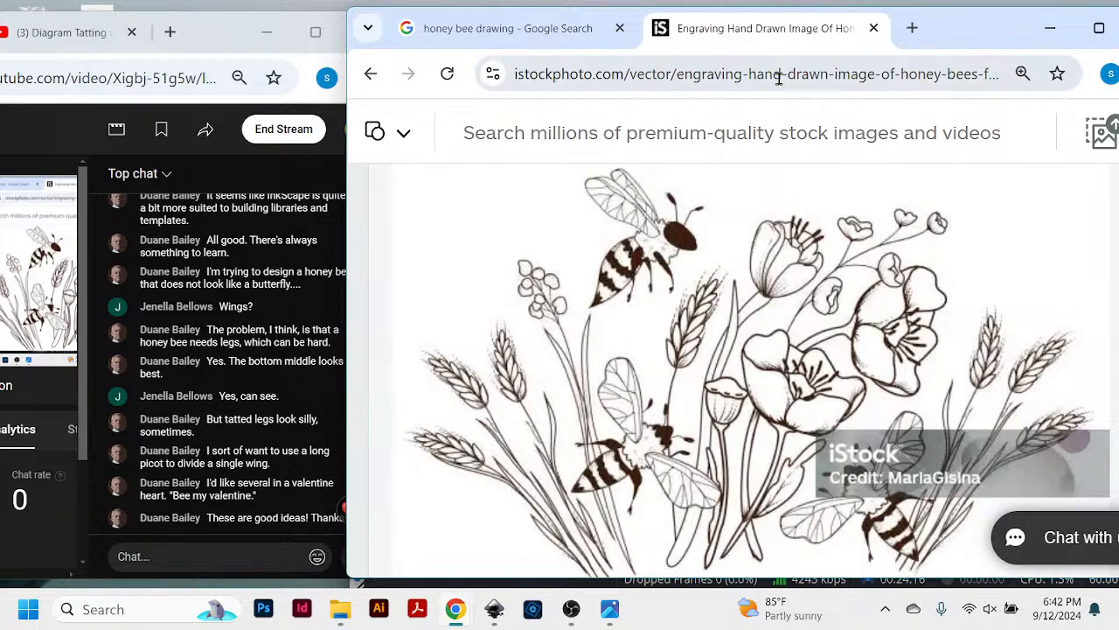
# - Look over the wildflower bee illustration's description and title, and return to the iStock honey bee drawing results
pyautogui.scroll(-3, 723, 226)
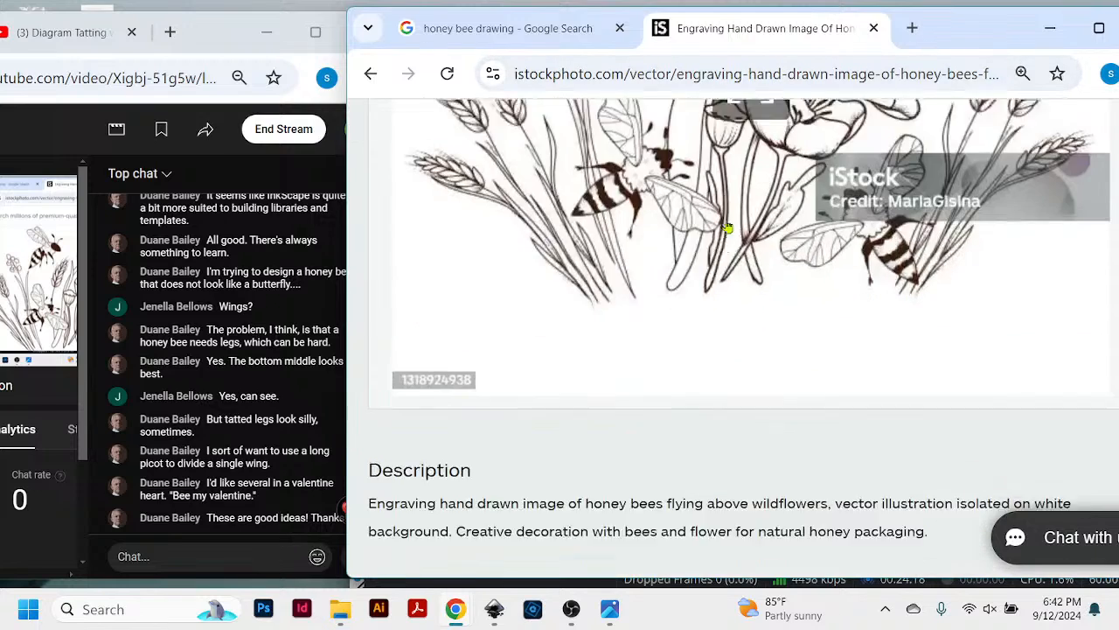
pyautogui.scroll(5, 726, 228)
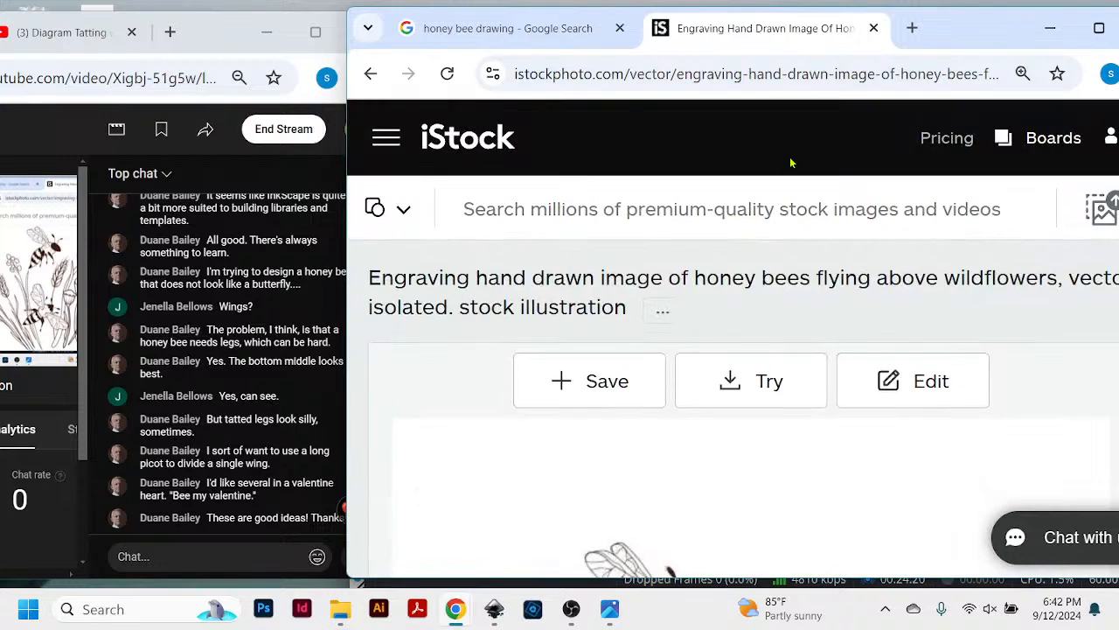
pyautogui.click(370, 73)
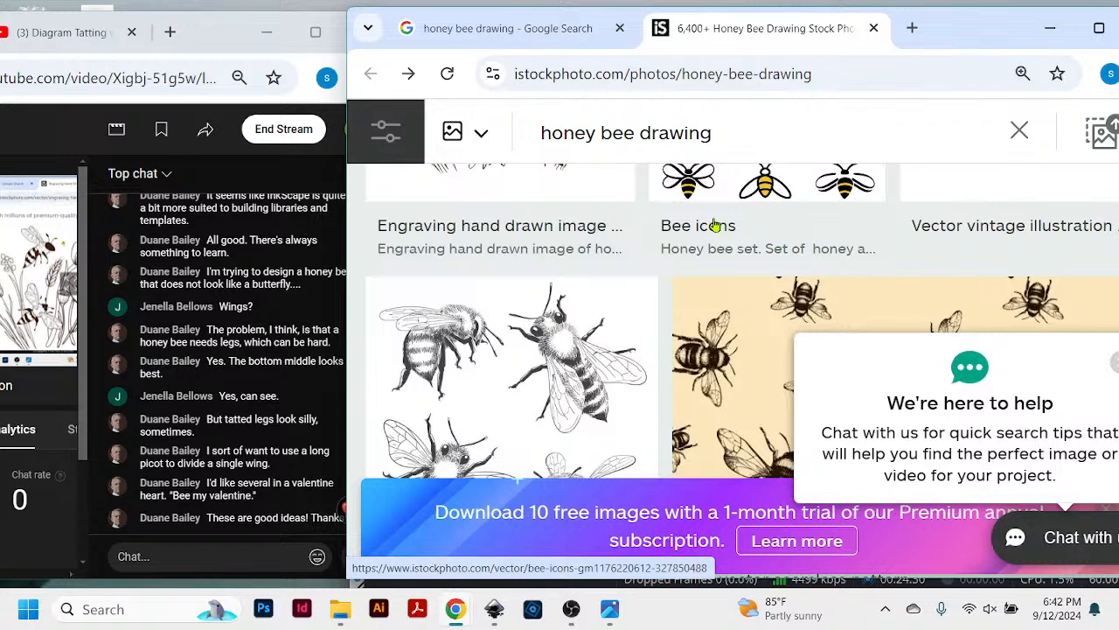
# - Browse further through the iStock honey bee drawing results, comparing engraved, sketched and line-art bees as references for wings, bodies and legs
pyautogui.scroll(-2, 716, 226)
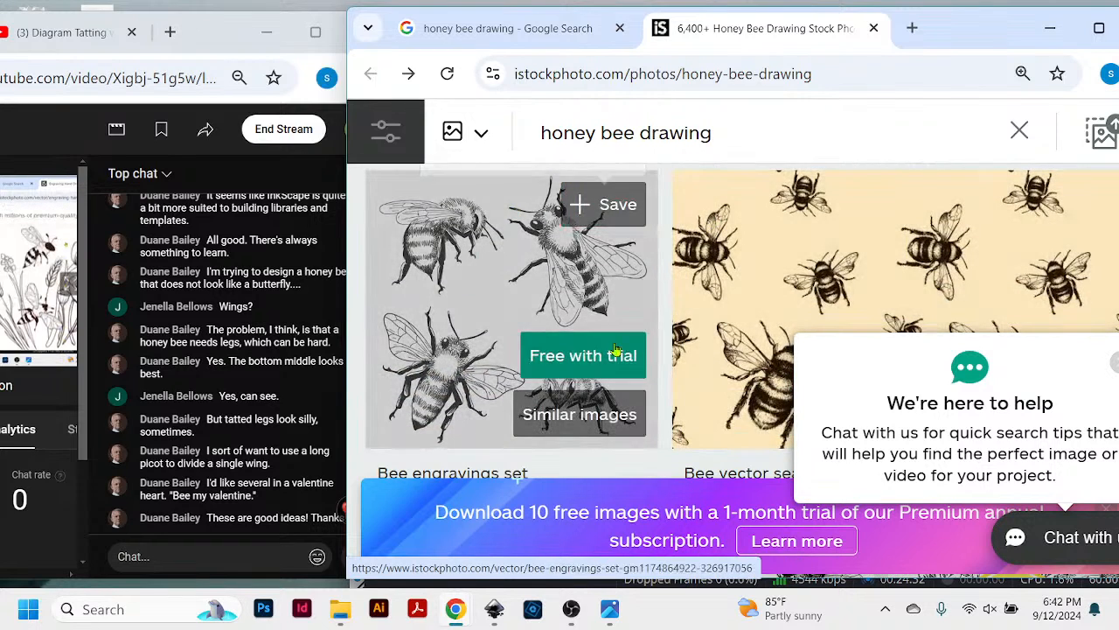
pyautogui.scroll(-4, 895, 267)
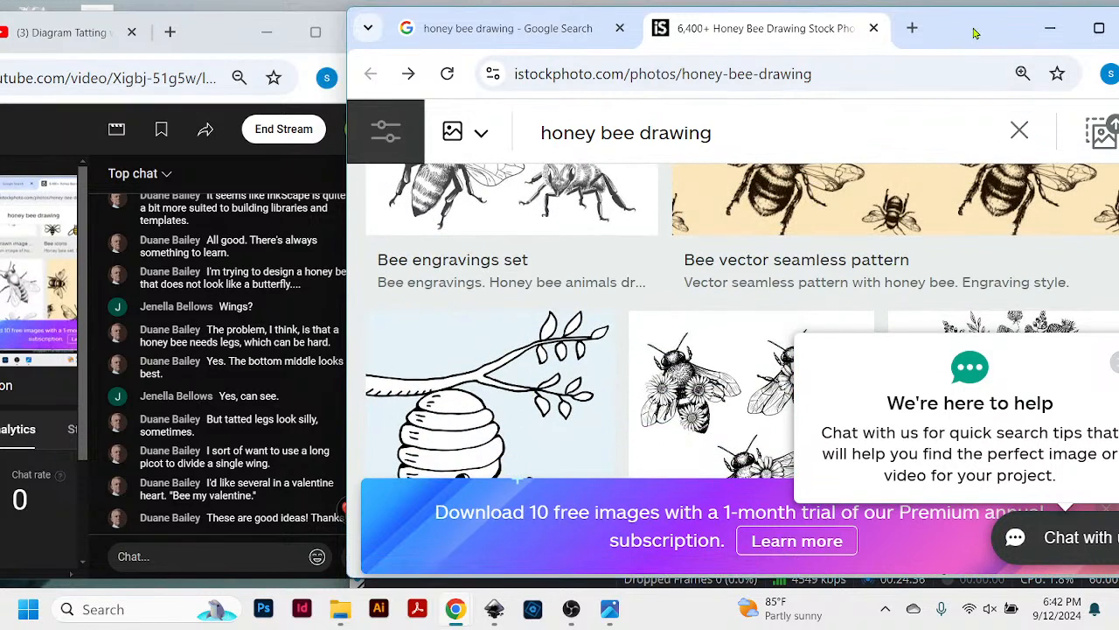
pyautogui.moveTo(975, 32)
pyautogui.mouseDown()
pyautogui.moveTo(918, 27)
pyautogui.moveTo(989, 37)
pyautogui.moveTo(979, 44)
pyautogui.mouseUp()
pyautogui.scroll(-1, 872, 281)
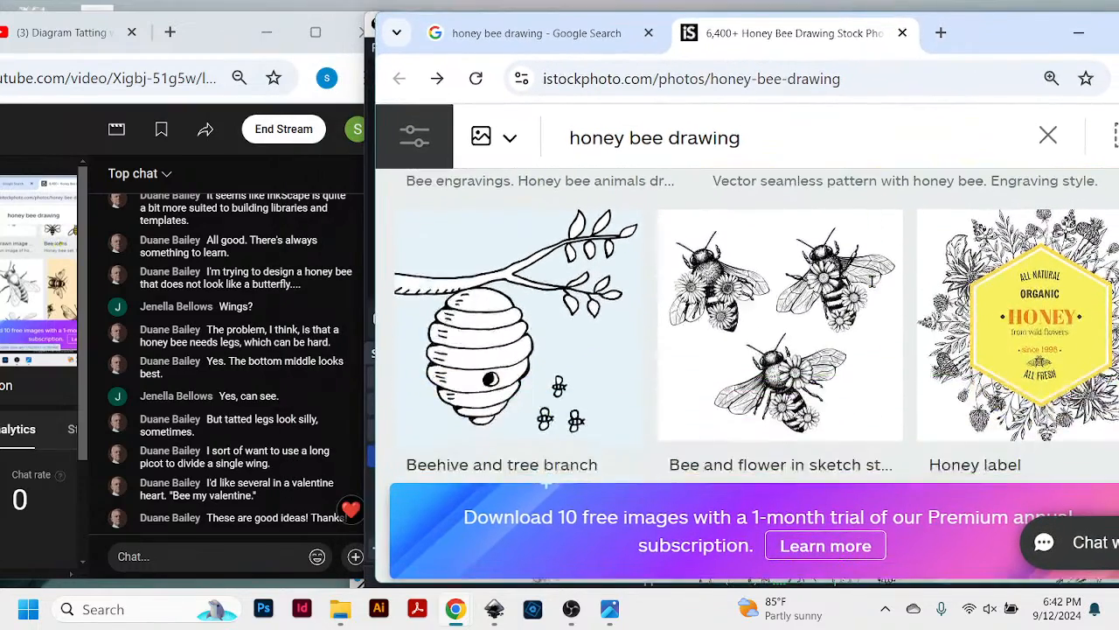
pyautogui.scroll(-1, 872, 281)
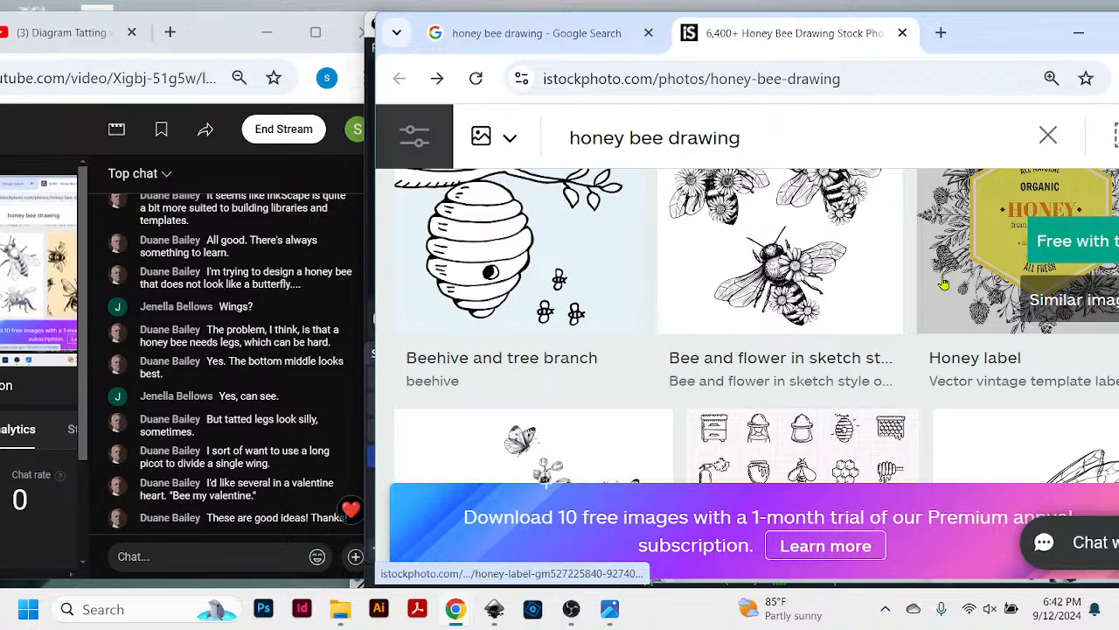
pyautogui.scroll(-4, 949, 285)
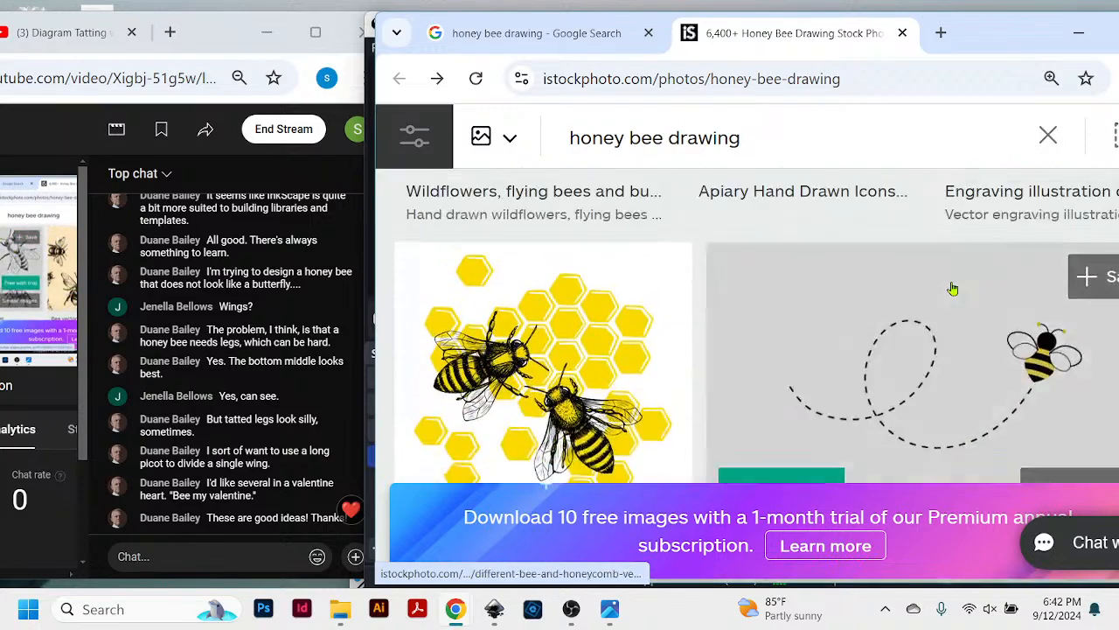
pyautogui.scroll(-5, 953, 289)
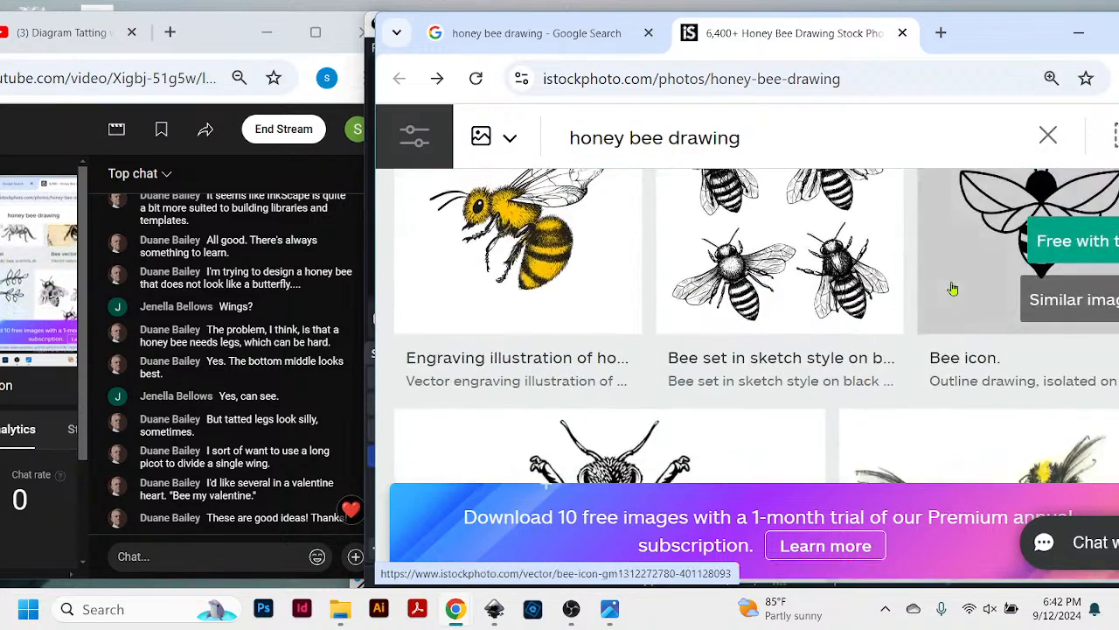
pyautogui.scroll(-6, 953, 289)
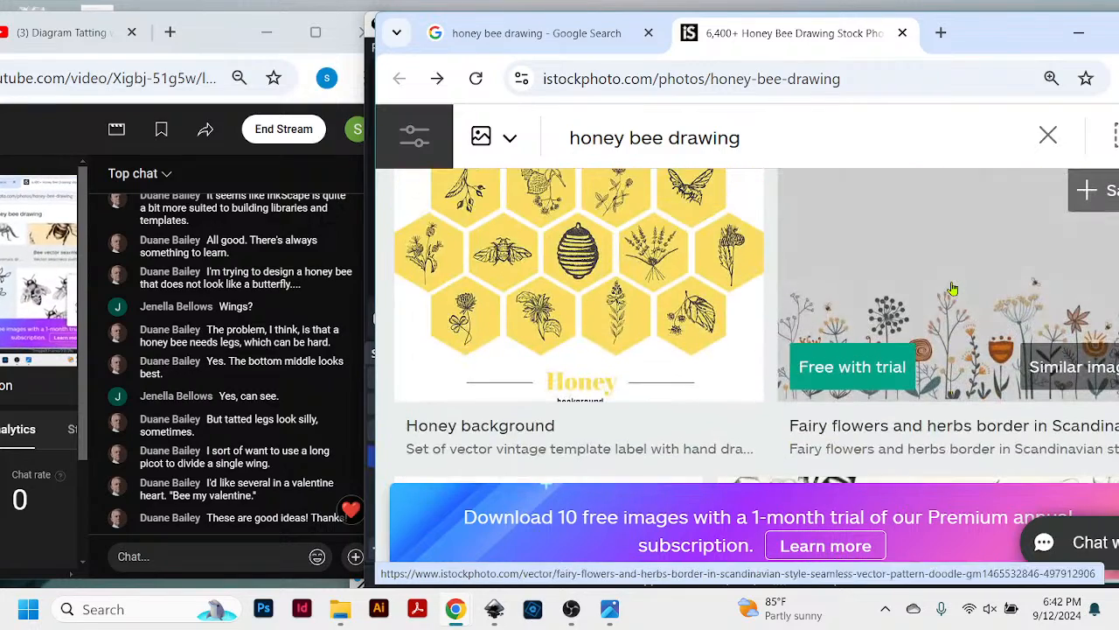
pyautogui.scroll(-4, 953, 288)
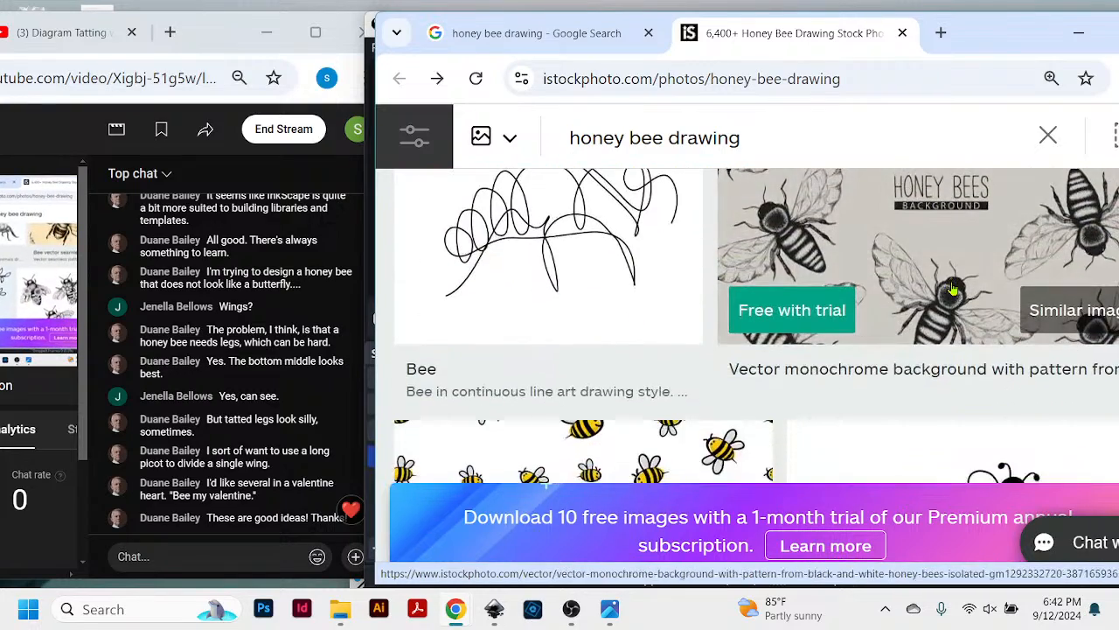
pyautogui.scroll(5, 953, 288)
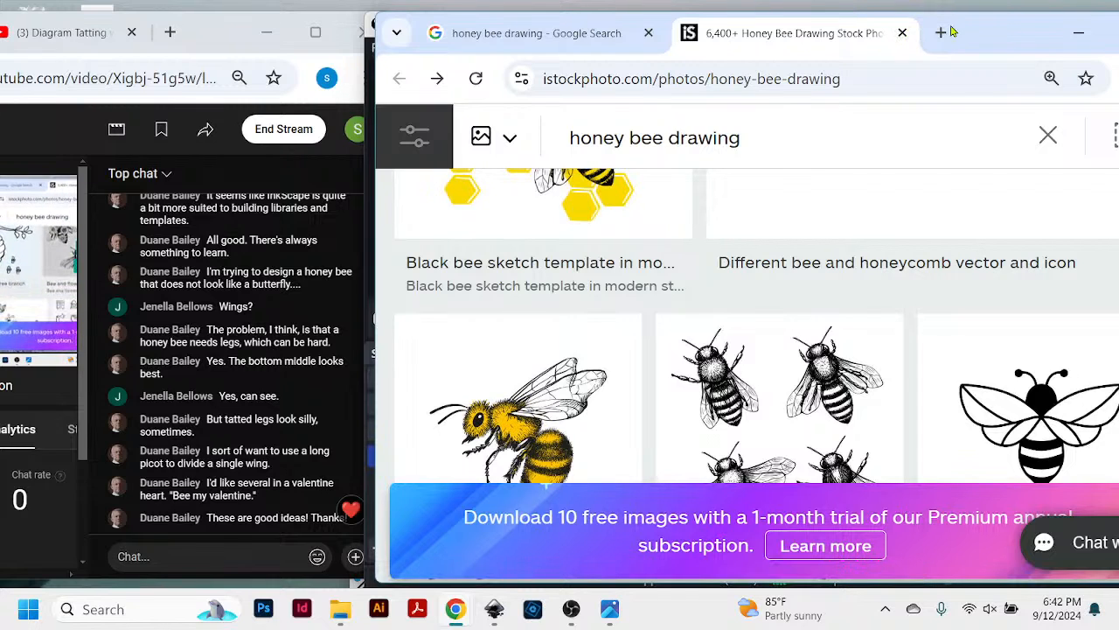
# - Minimize the browser window holding the bee results and switch to the Inkscape document containing the ellipse
pyautogui.moveTo(953, 32); pyautogui.dragTo(889, 40)
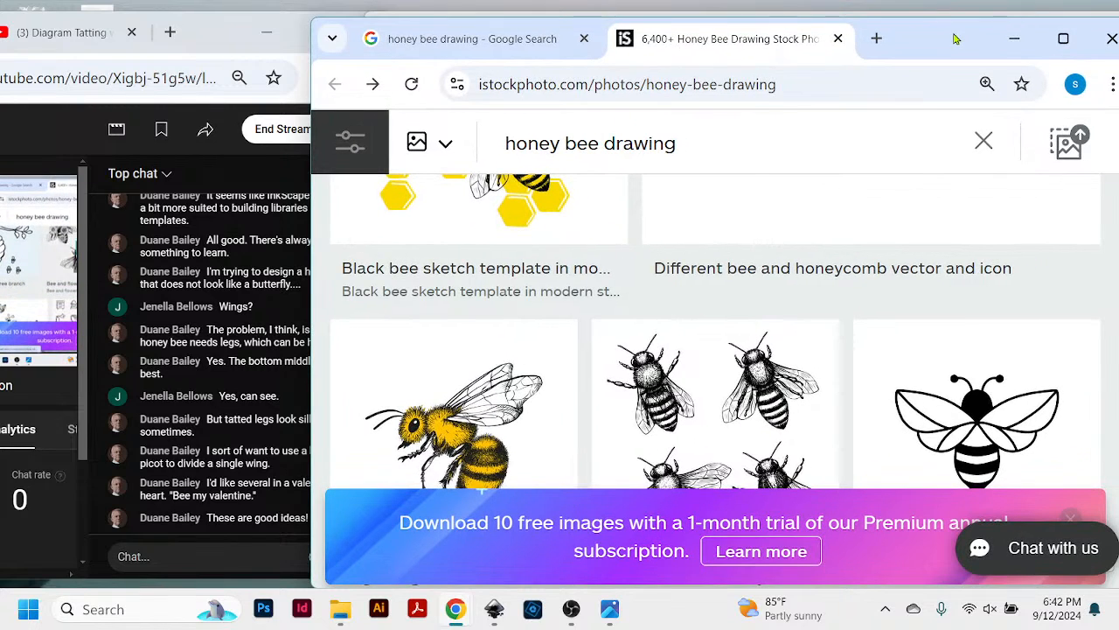
pyautogui.click(1014, 41)
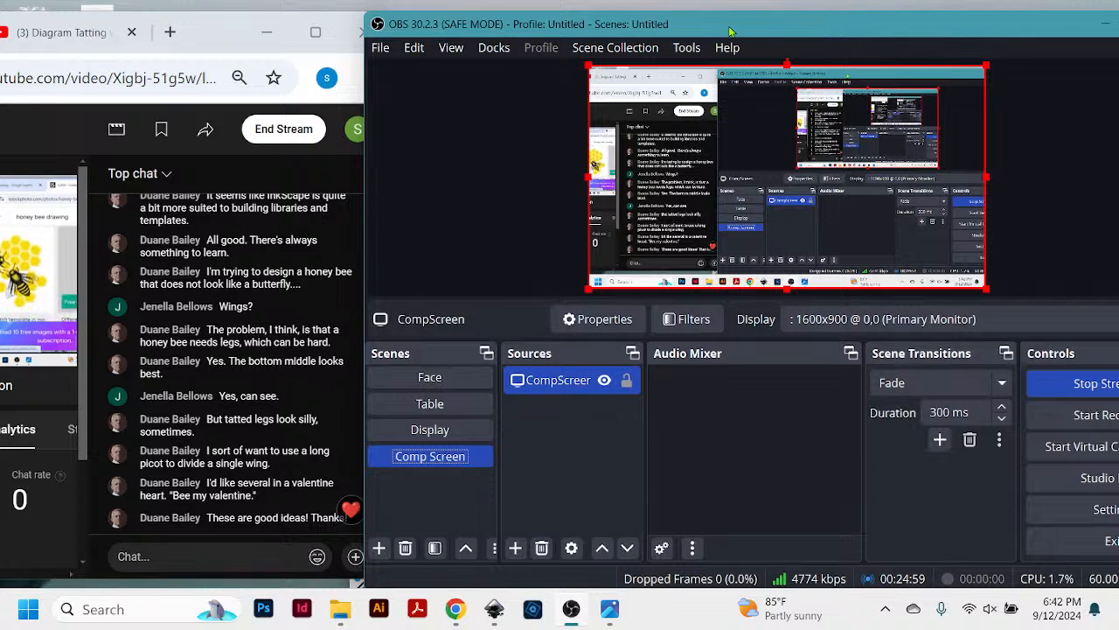
pyautogui.moveTo(731, 31); pyautogui.dragTo(737, 30)
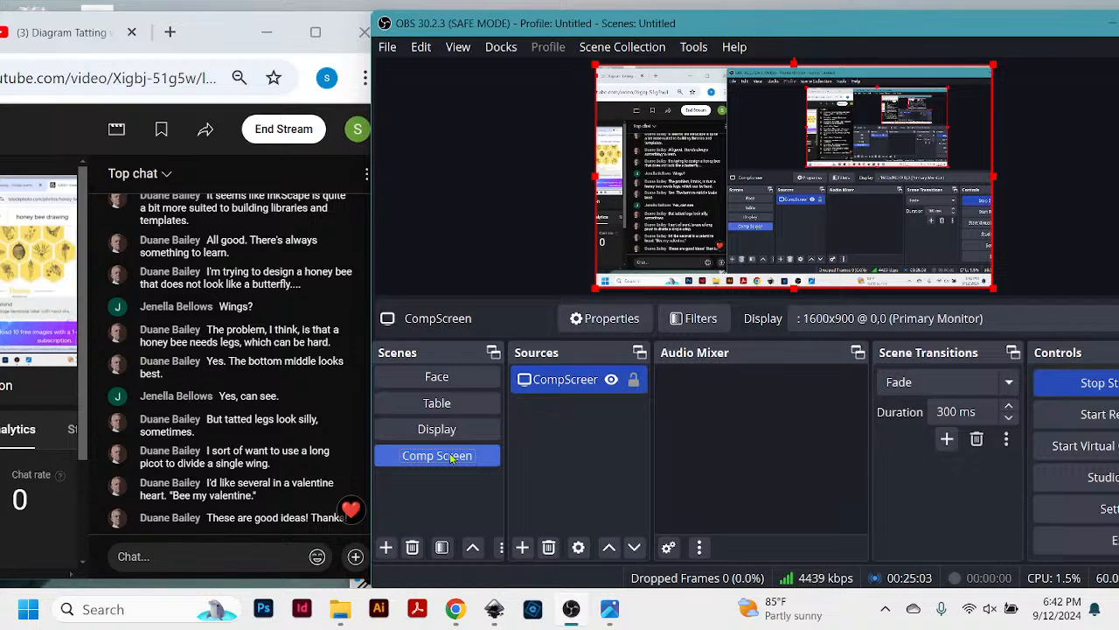
pyautogui.click(494, 610)
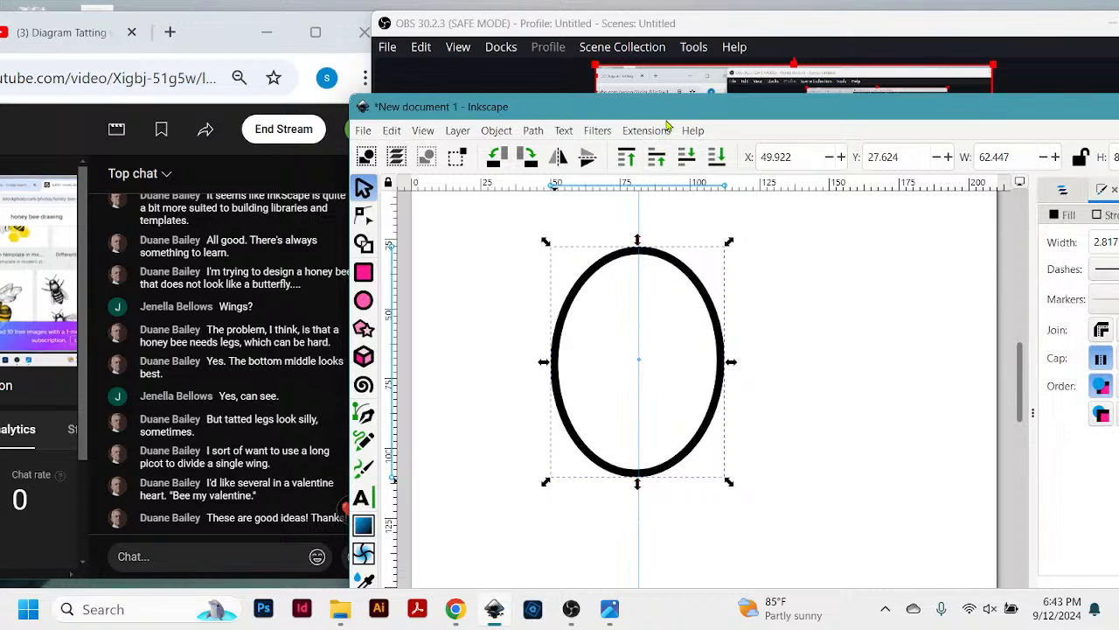
# - Move the live chat window aside and arrange the Inkscape window beside it at a reduced size, leaving the chat uncovered
pyautogui.moveTo(666, 126); pyautogui.dragTo(639, 52)
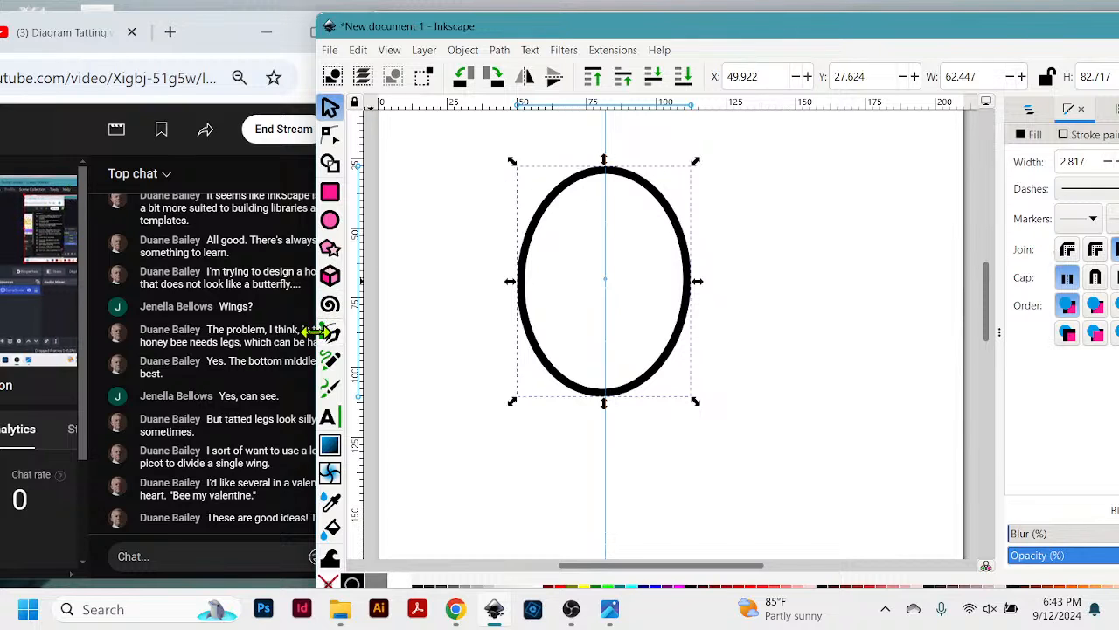
pyautogui.moveTo(220, 35); pyautogui.dragTo(115, 38)
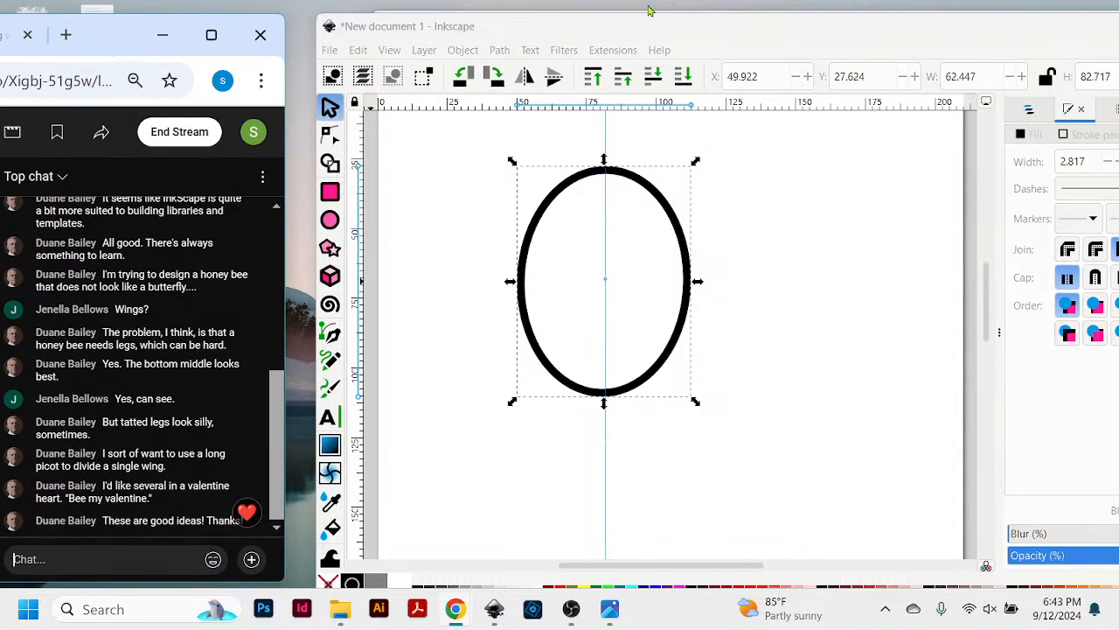
pyautogui.click(703, 37)
pyautogui.moveTo(702, 37); pyautogui.dragTo(710, 143)
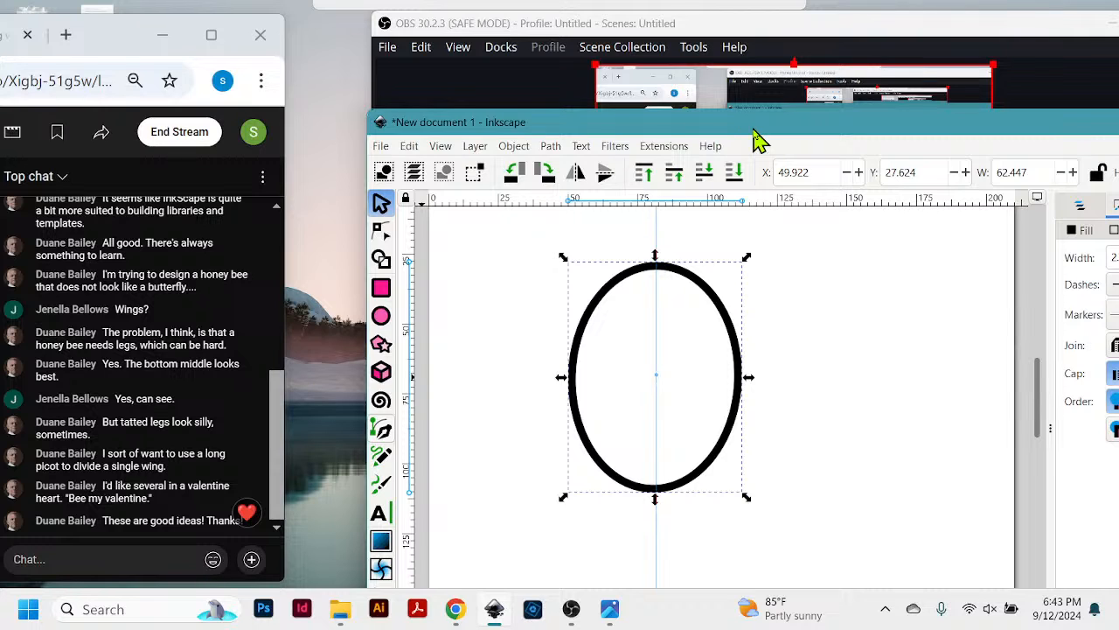
pyautogui.moveTo(753, 130); pyautogui.dragTo(695, 11)
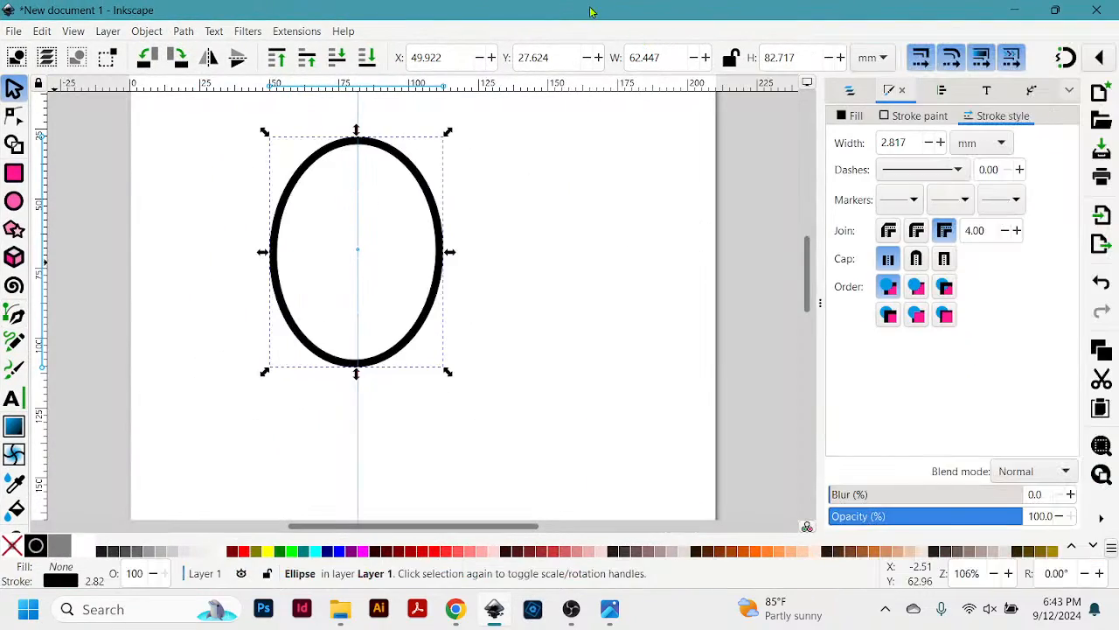
pyautogui.moveTo(594, 12); pyautogui.dragTo(842, 99)
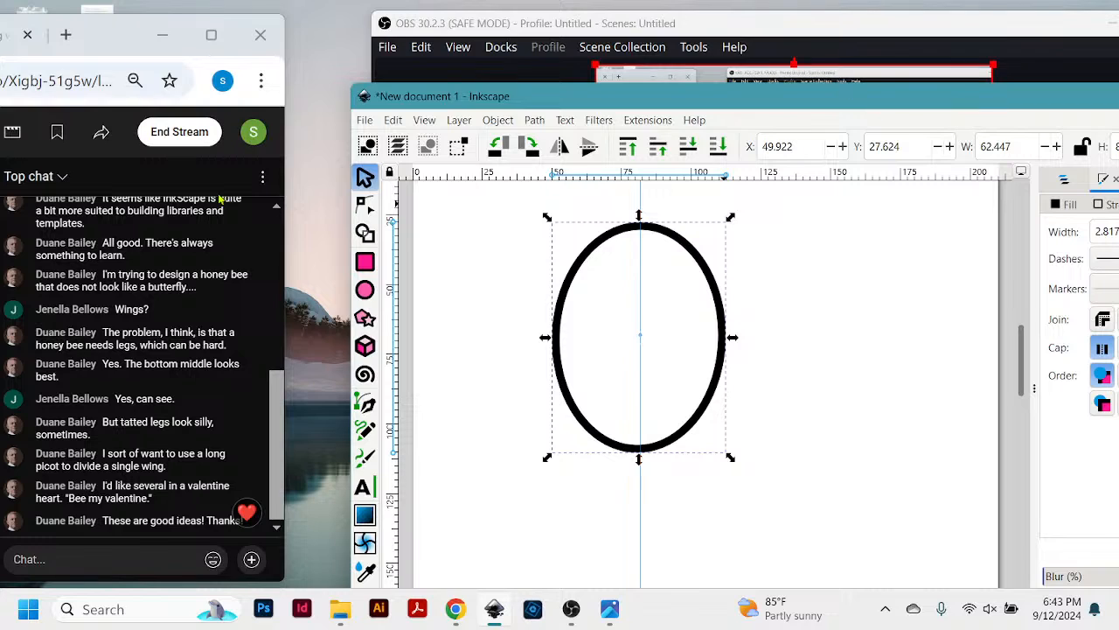
# - Move the ellipse document's window fully into view and close it, discarding the changes without saving
pyautogui.moveTo(760, 102); pyautogui.dragTo(662, 48)
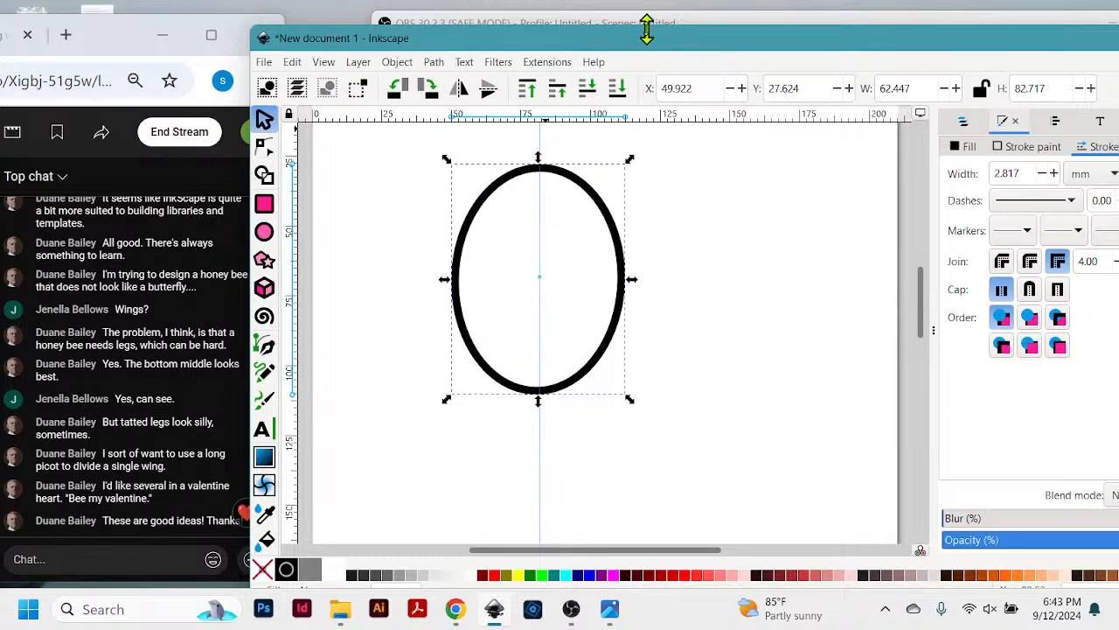
pyautogui.moveTo(639, 41); pyautogui.dragTo(637, 28)
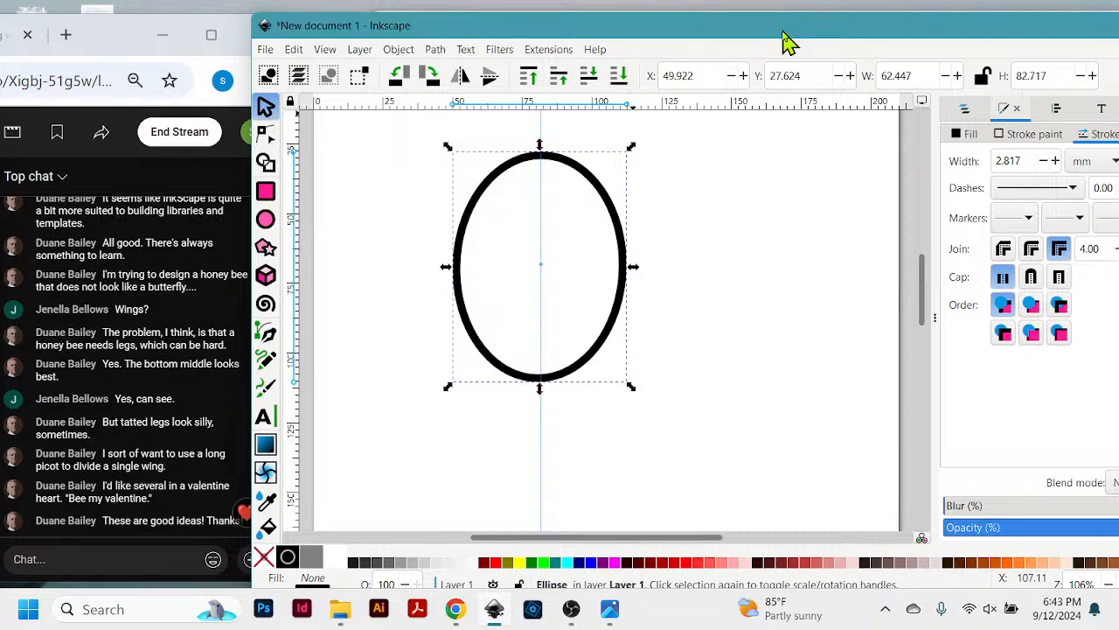
pyautogui.moveTo(783, 35); pyautogui.dragTo(516, 37)
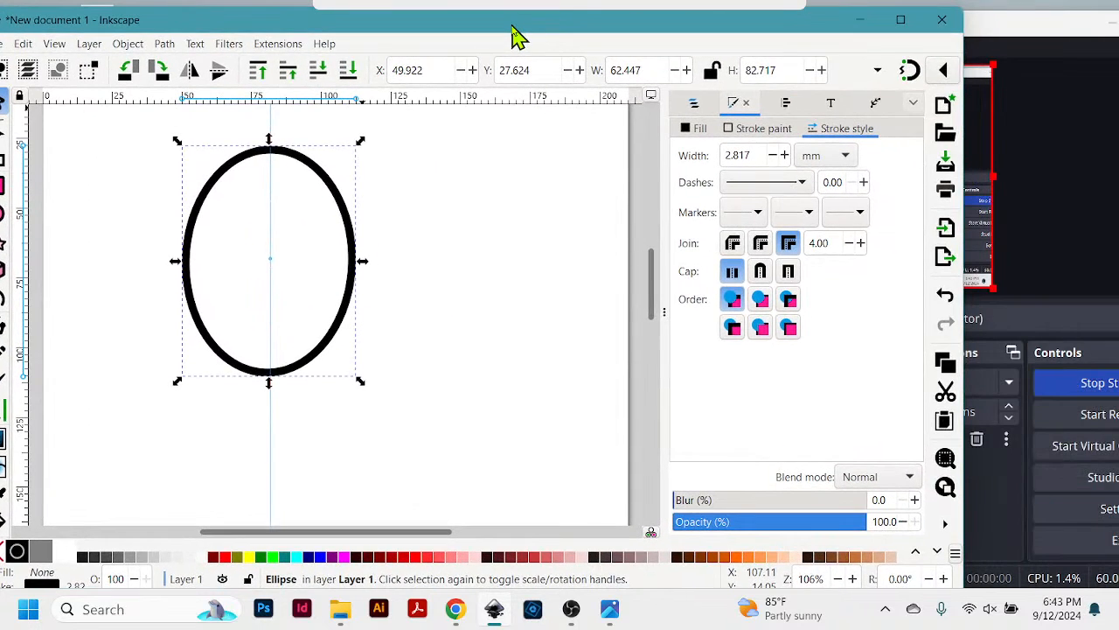
pyautogui.click(941, 21)
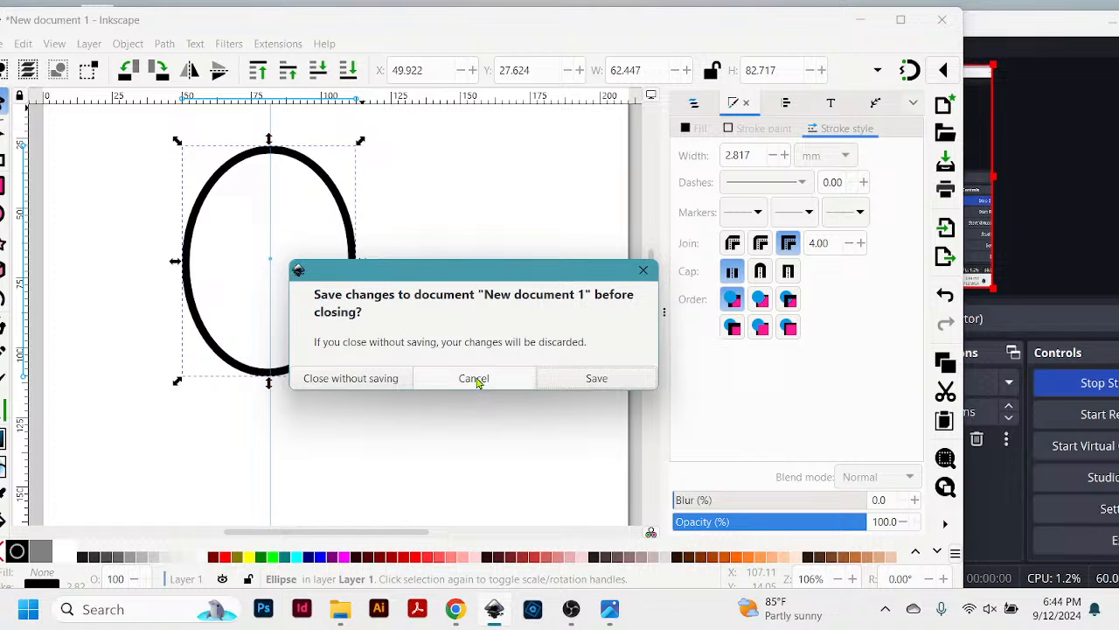
pyautogui.click(380, 379)
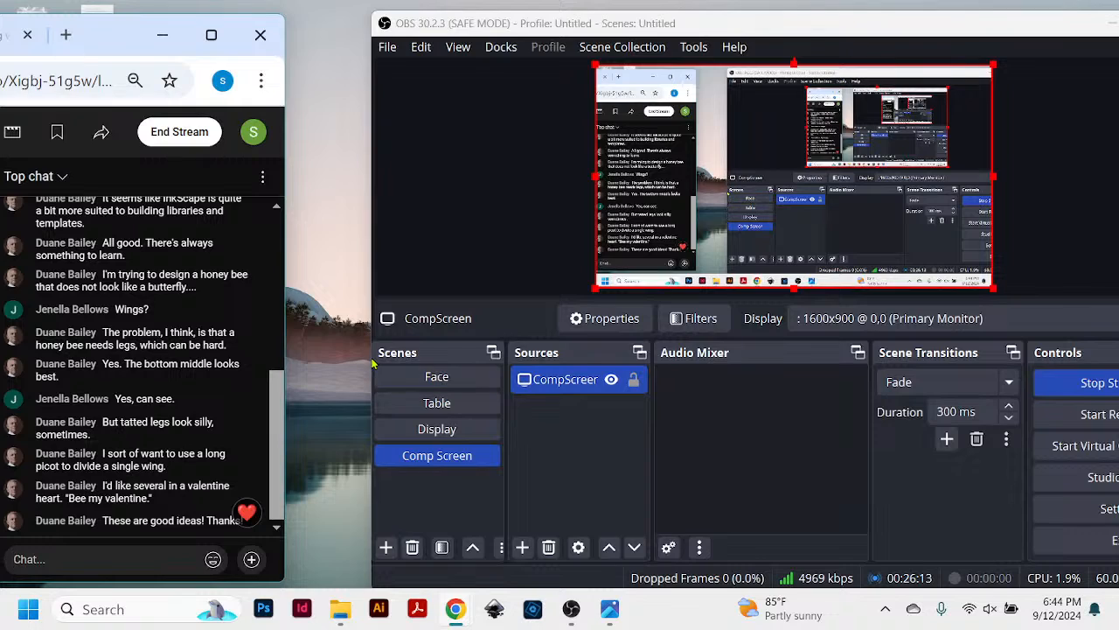
# - Relaunch Inkscape, close the extra blank document, and place the remaining blank document's window beside the live chat
pyautogui.click(496, 613)
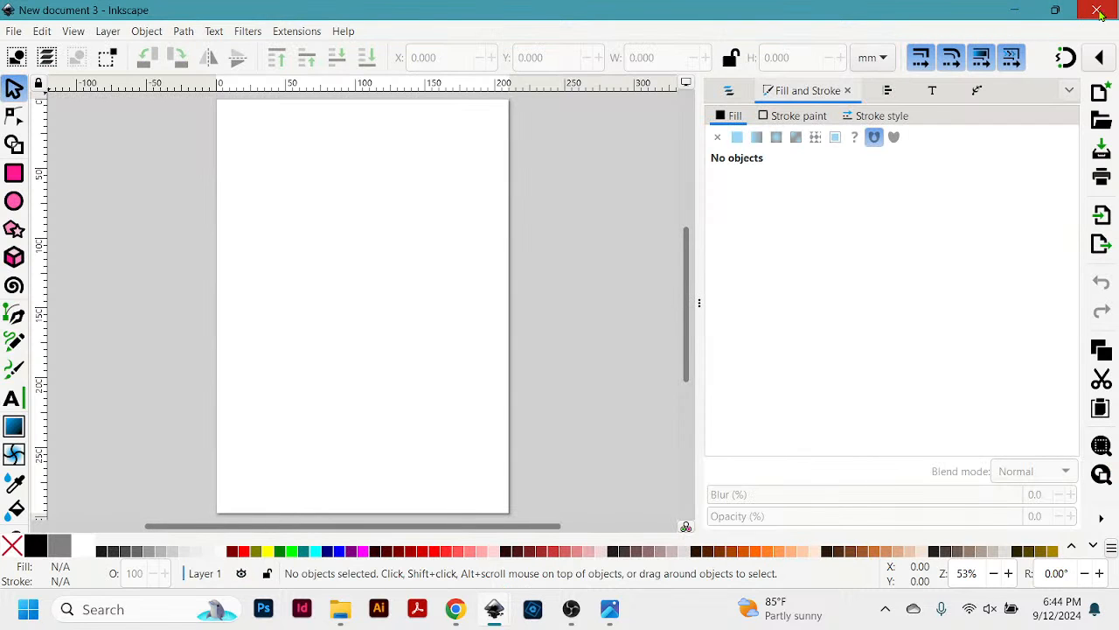
pyautogui.click(1099, 12)
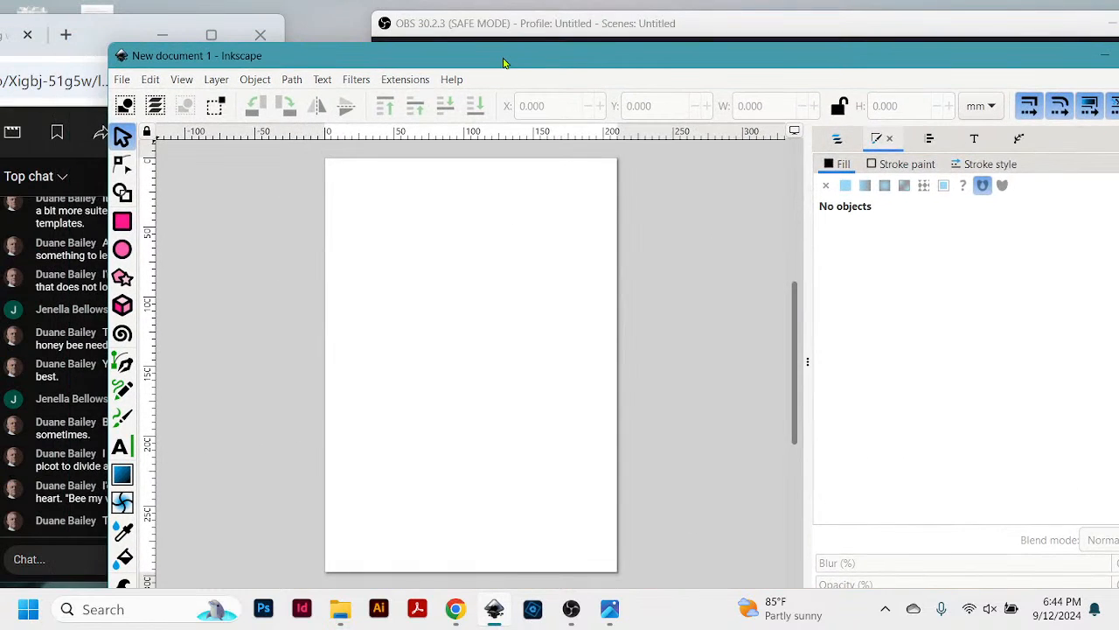
pyautogui.moveTo(500, 59); pyautogui.dragTo(645, 35)
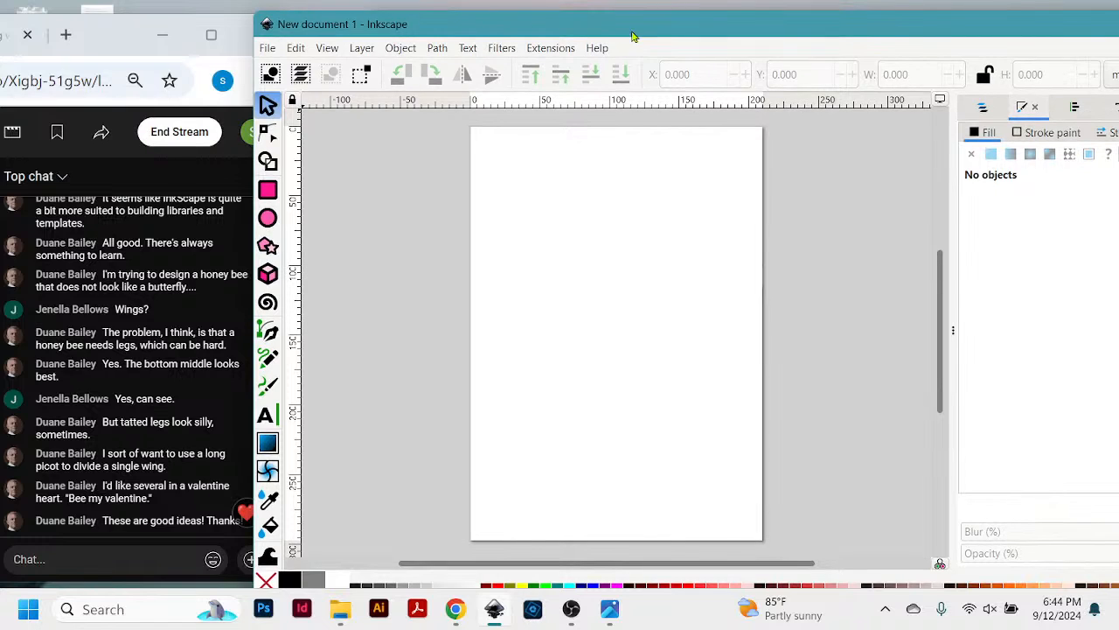
pyautogui.moveTo(631, 31); pyautogui.dragTo(643, 26)
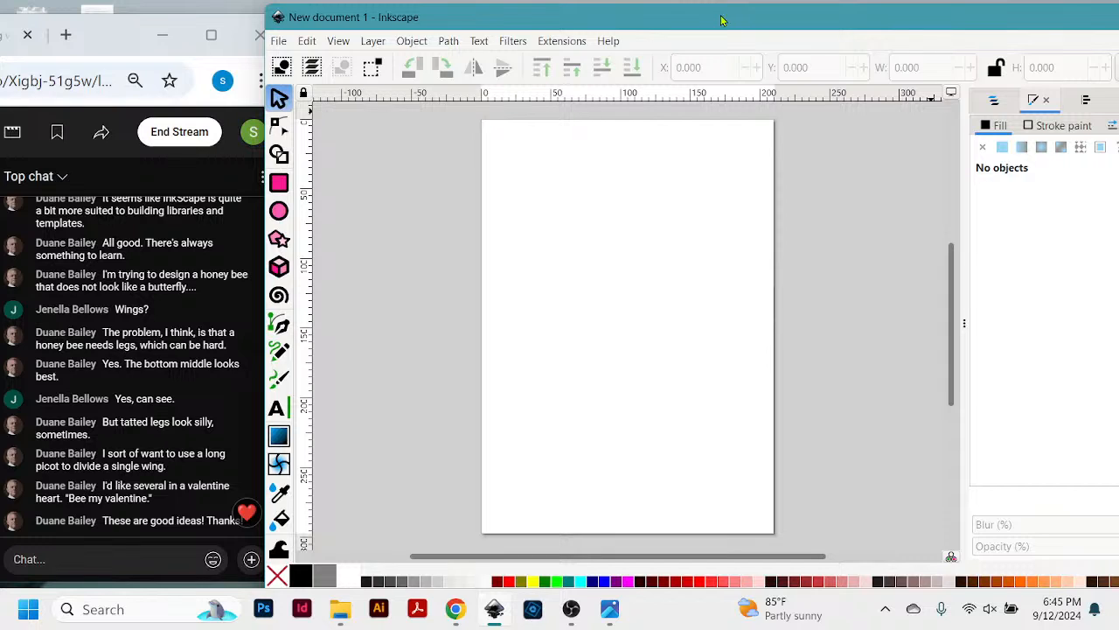
pyautogui.click(279, 42)
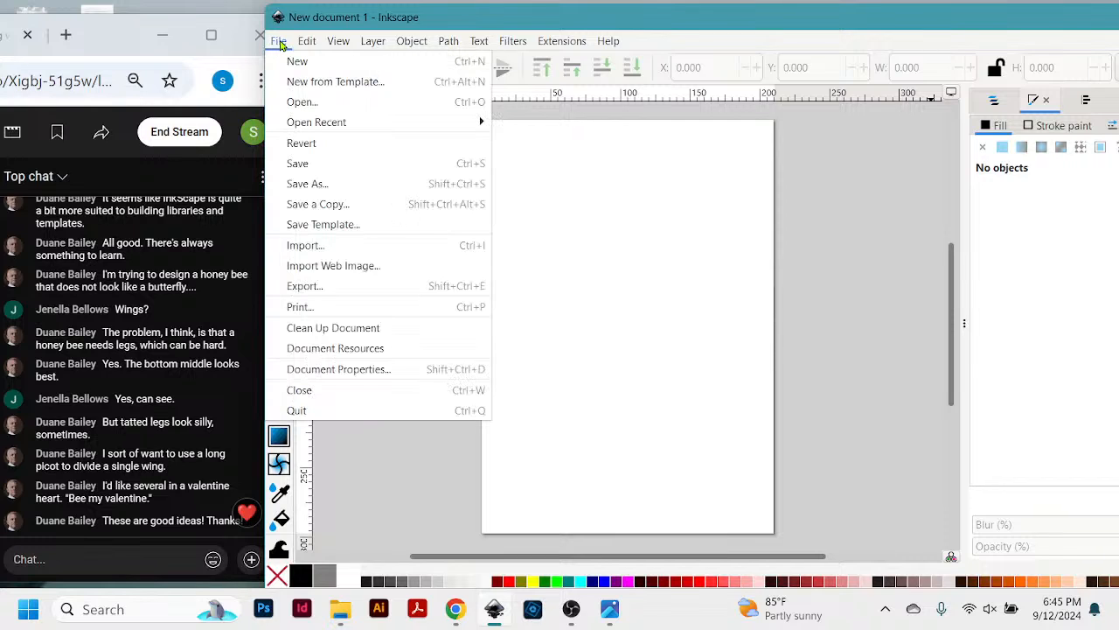
pyautogui.moveTo(313, 123)
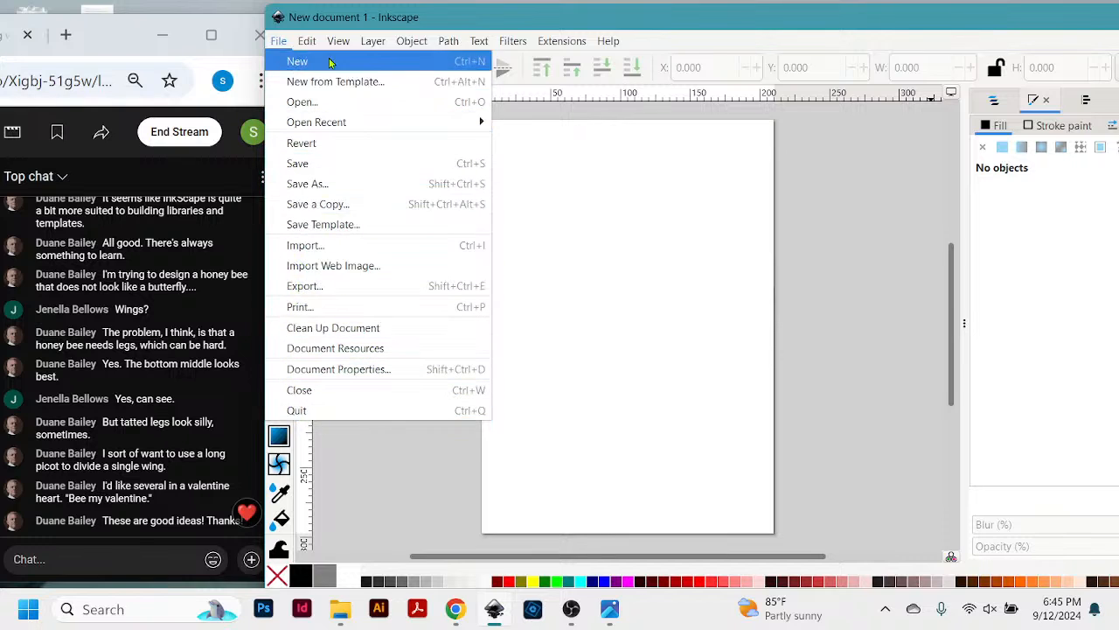
pyautogui.moveTo(310, 42)
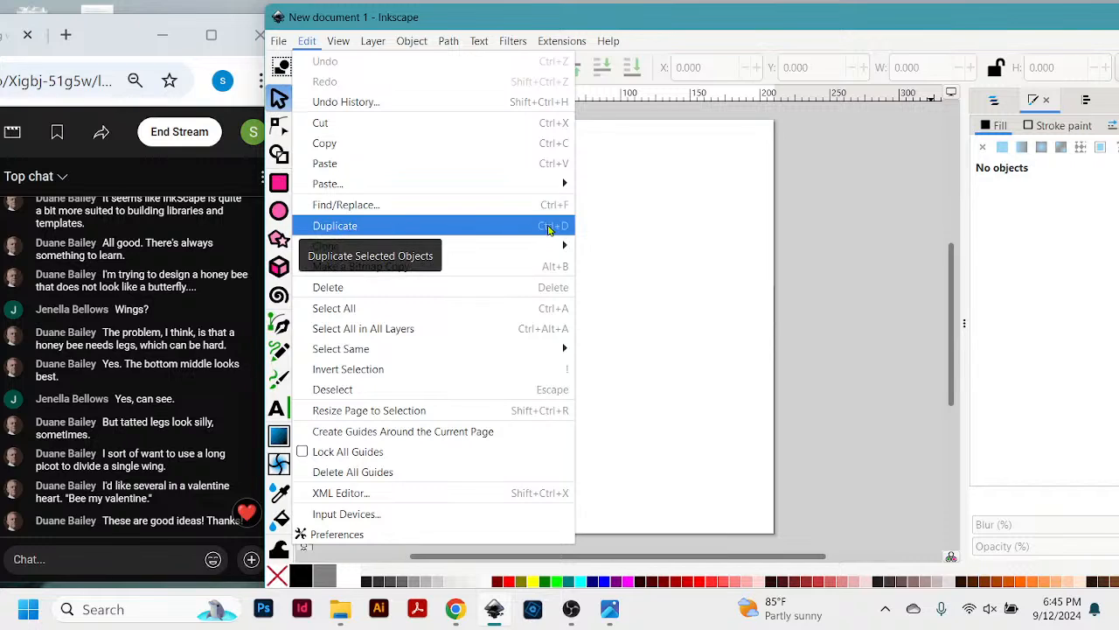
pyautogui.moveTo(344, 245)
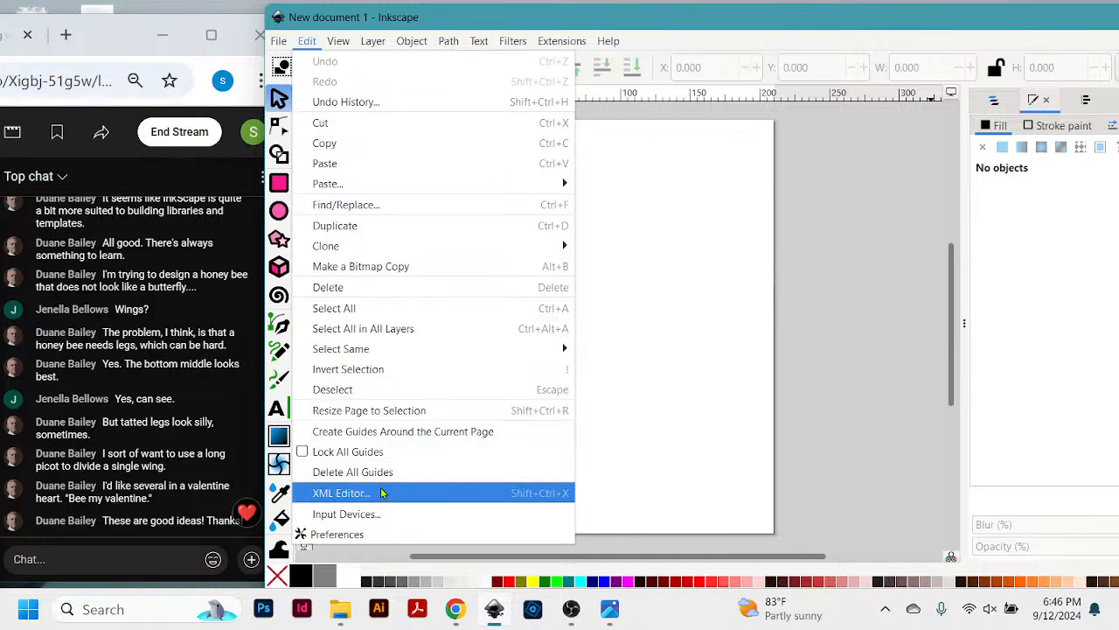
pyautogui.click(481, 26)
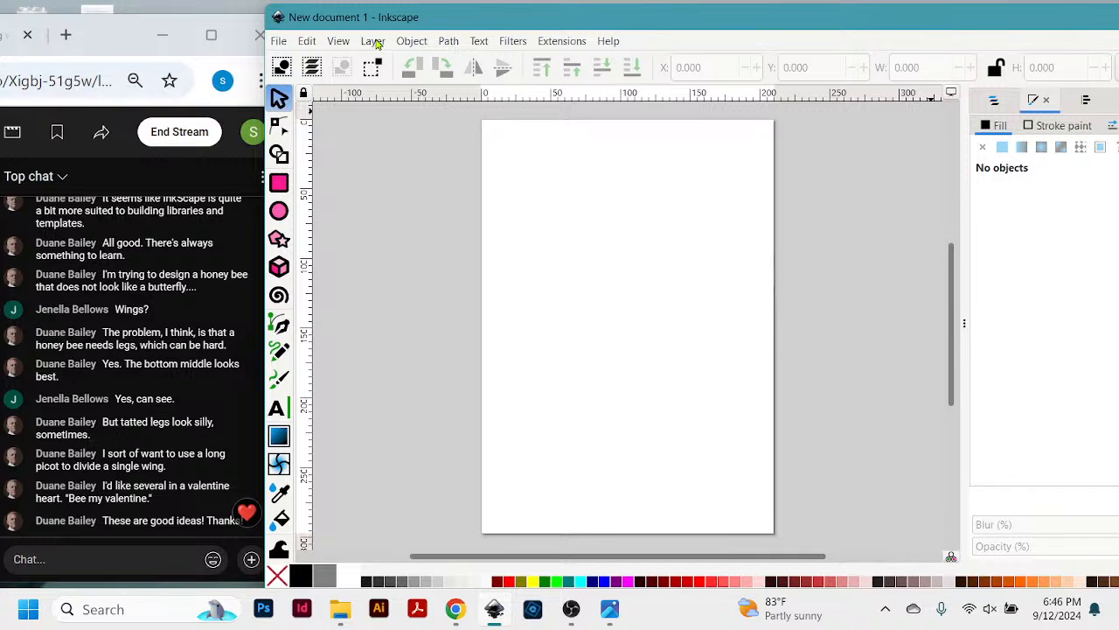
# - Show the Layers and Objects list and adjust its width, leaving most of the window to the canvas
pyautogui.click(376, 43)
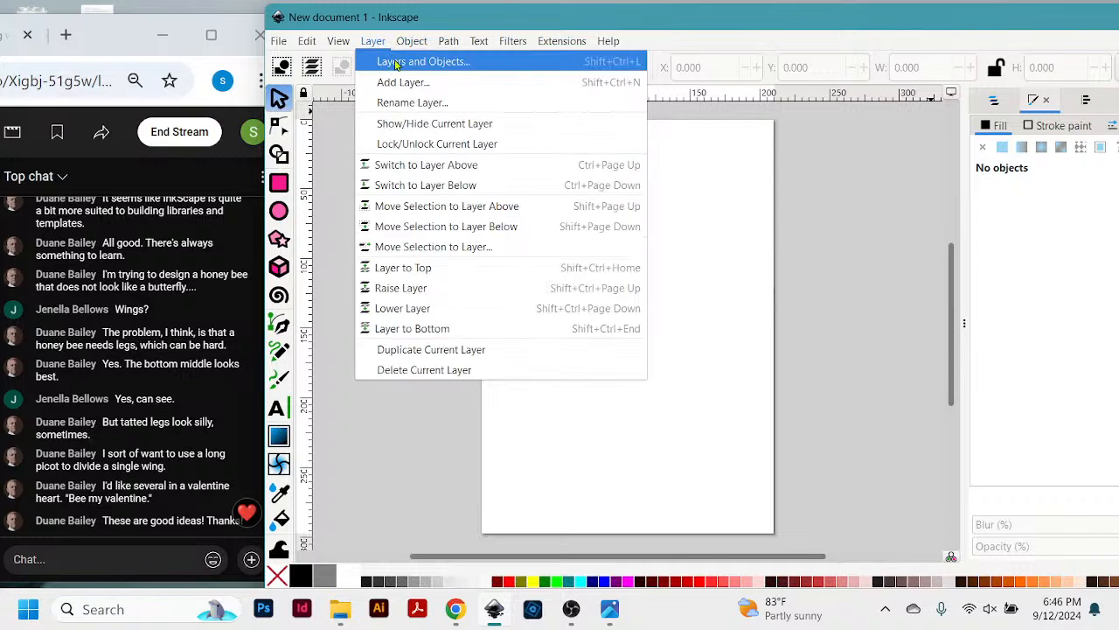
pyautogui.click(396, 63)
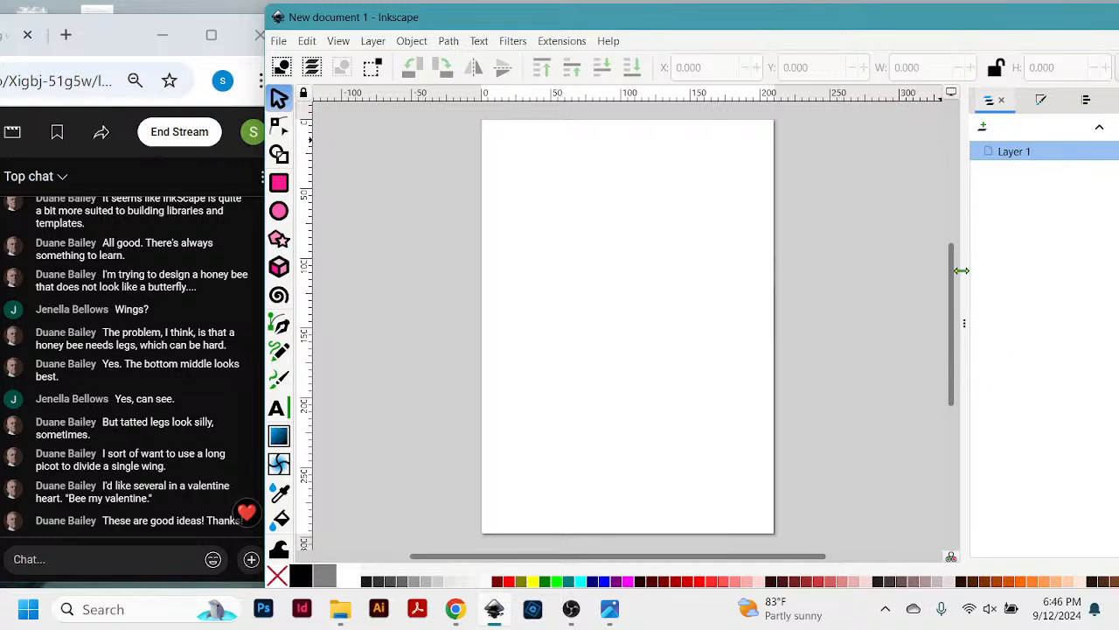
pyautogui.moveTo(962, 271); pyautogui.dragTo(737, 282)
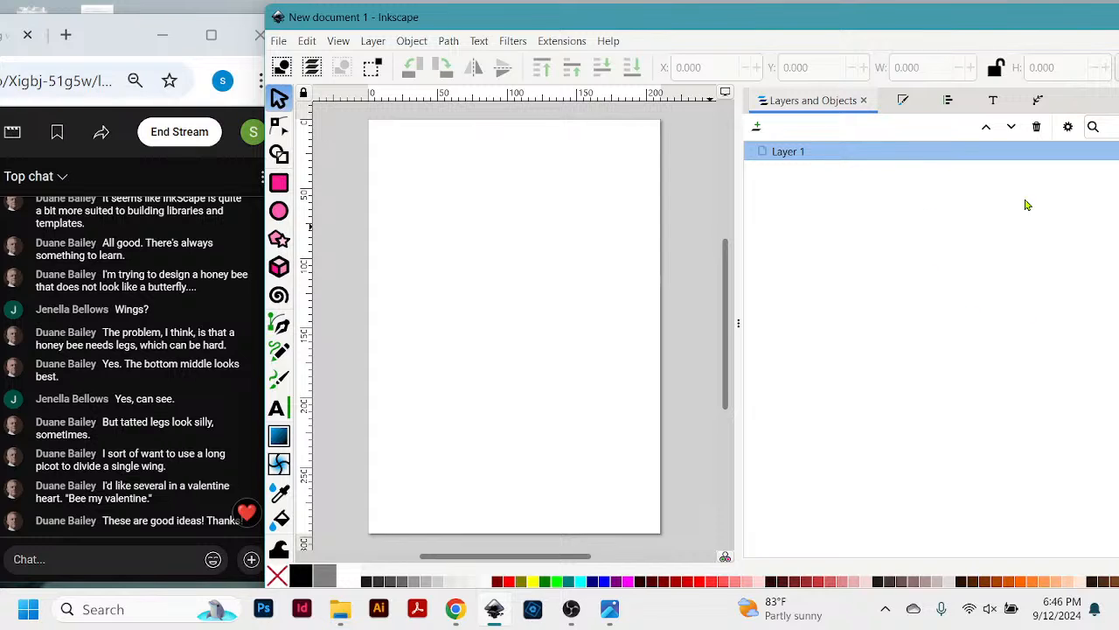
pyautogui.moveTo(1020, 29); pyautogui.dragTo(1015, 33)
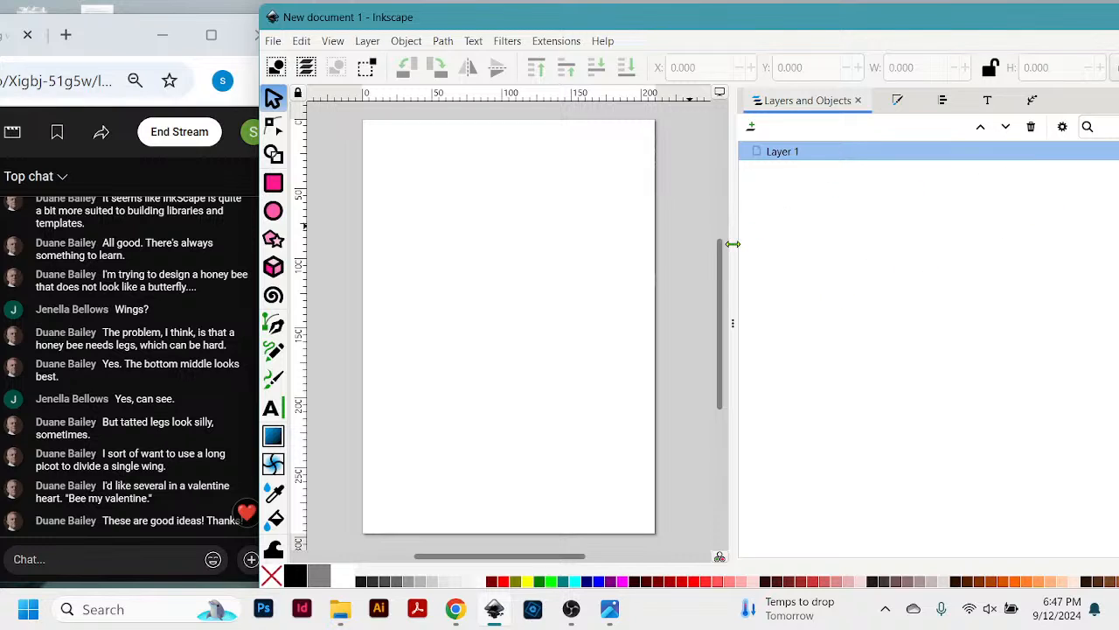
pyautogui.moveTo(736, 243); pyautogui.dragTo(991, 230)
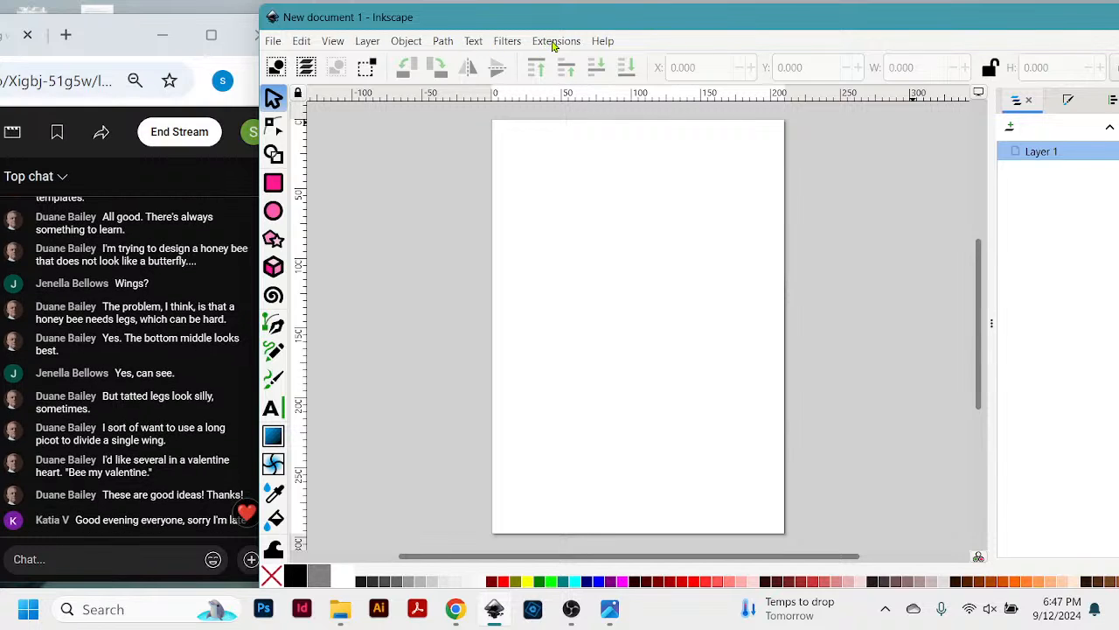
# - Enlarge the canvas area by narrowing the layers list, and position the drawing window so the live chat stays readable
pyautogui.moveTo(603, 20); pyautogui.dragTo(589, 24)
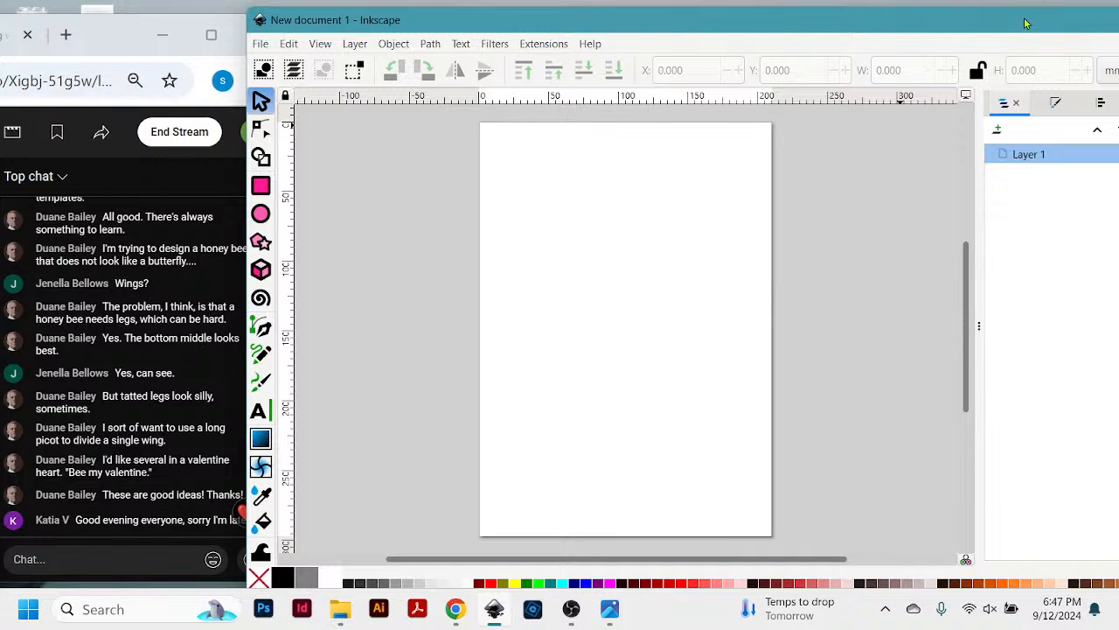
pyautogui.moveTo(1026, 23); pyautogui.dragTo(905, 30)
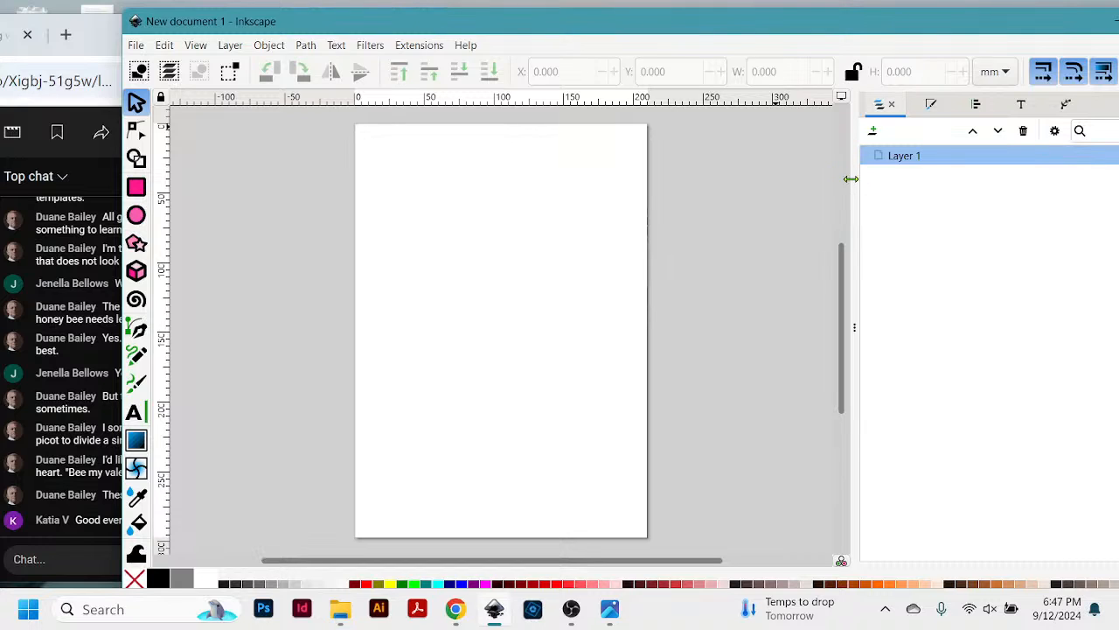
pyautogui.moveTo(851, 178); pyautogui.dragTo(924, 218)
pyautogui.moveTo(981, 29); pyautogui.dragTo(1052, 32)
pyautogui.moveTo(1058, 29)
pyautogui.mouseDown()
pyautogui.moveTo(1070, 25)
pyautogui.moveTo(1065, 45)
pyautogui.mouseUp()
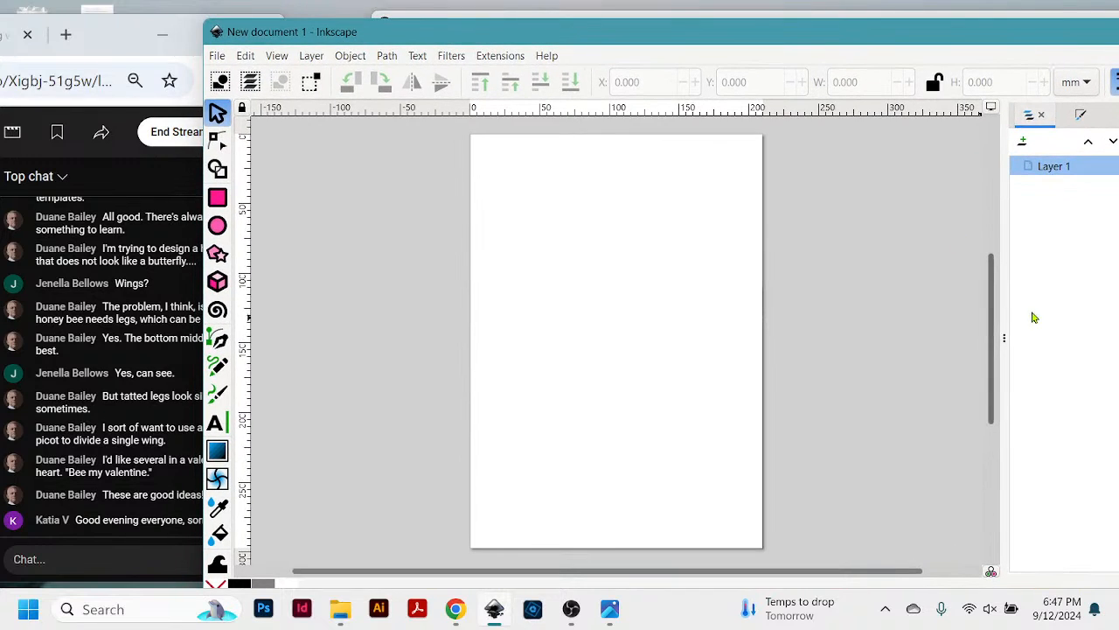
pyautogui.moveTo(1003, 315); pyautogui.dragTo(1088, 313)
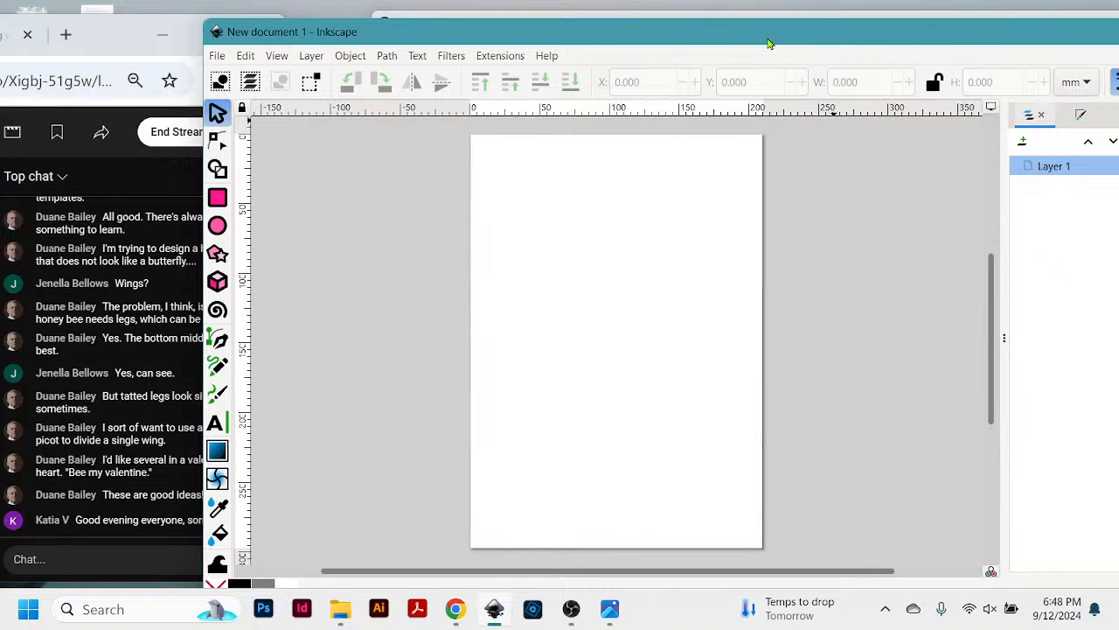
pyautogui.moveTo(758, 41); pyautogui.dragTo(797, 40)
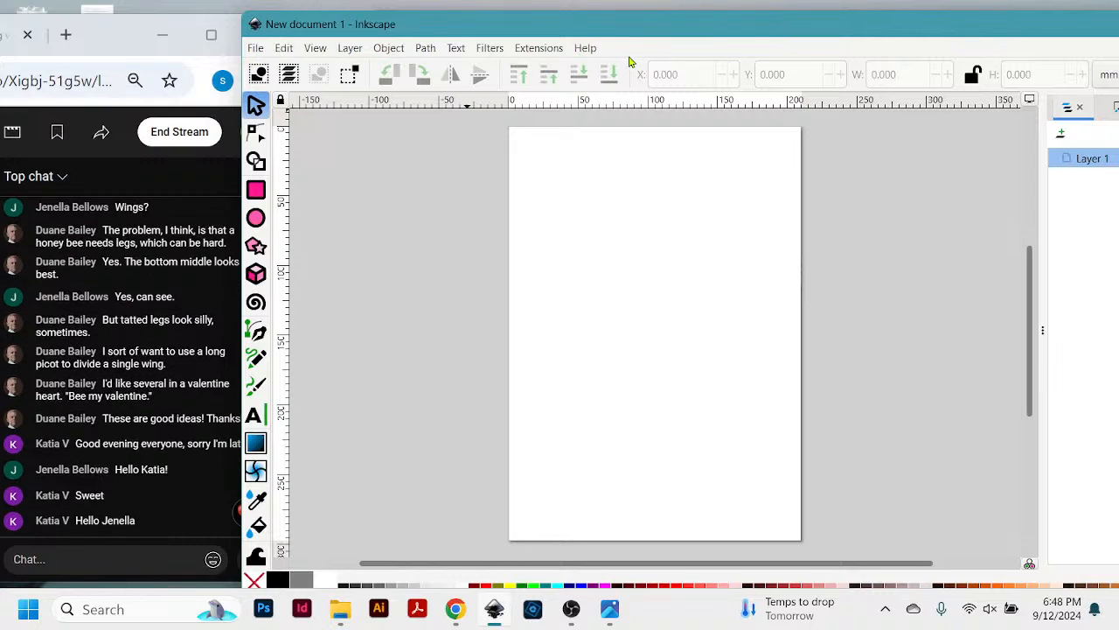
pyautogui.moveTo(631, 32); pyautogui.dragTo(640, 27)
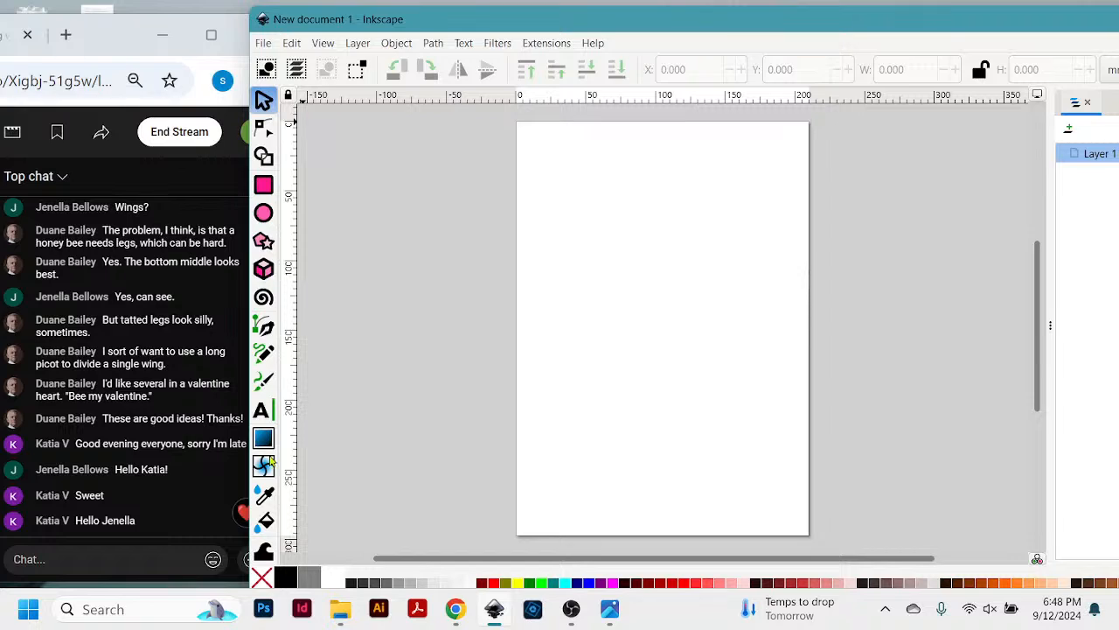
# - Draw an upright unfilled ellipse about 81 mm wide and 102 mm high in the upper half of the page
pyautogui.moveTo(236, 470)
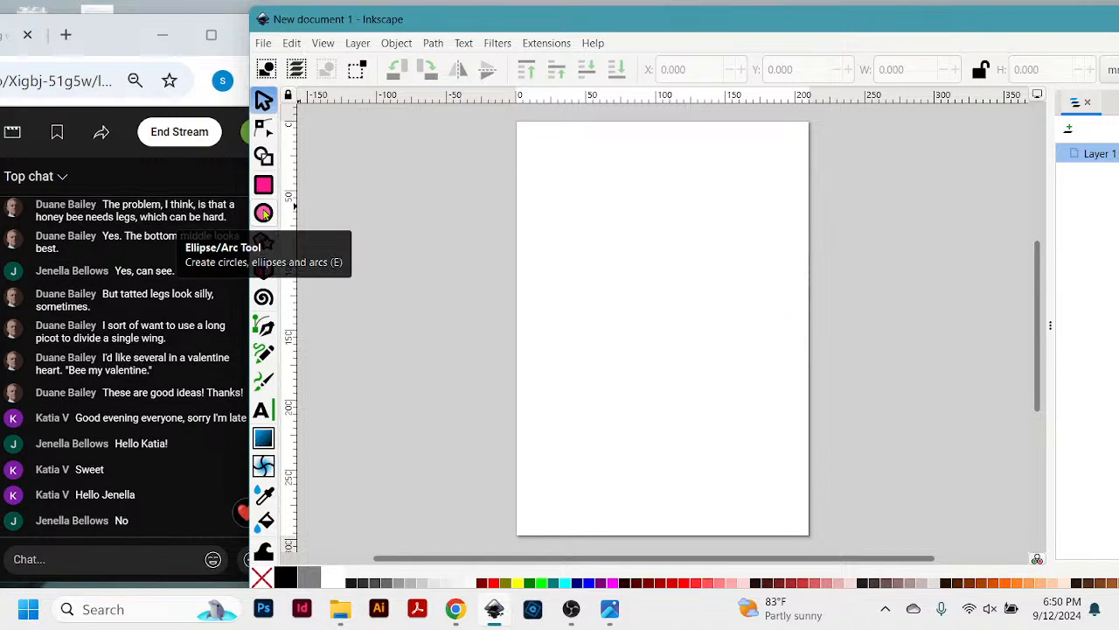
pyautogui.click(264, 213)
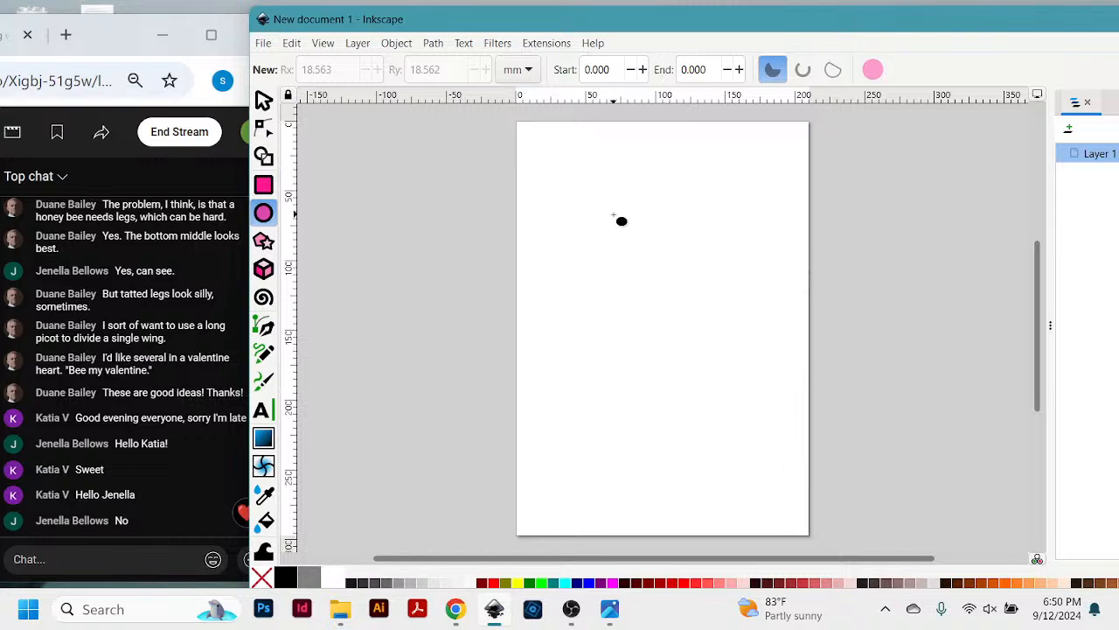
pyautogui.moveTo(605, 211); pyautogui.dragTo(716, 351)
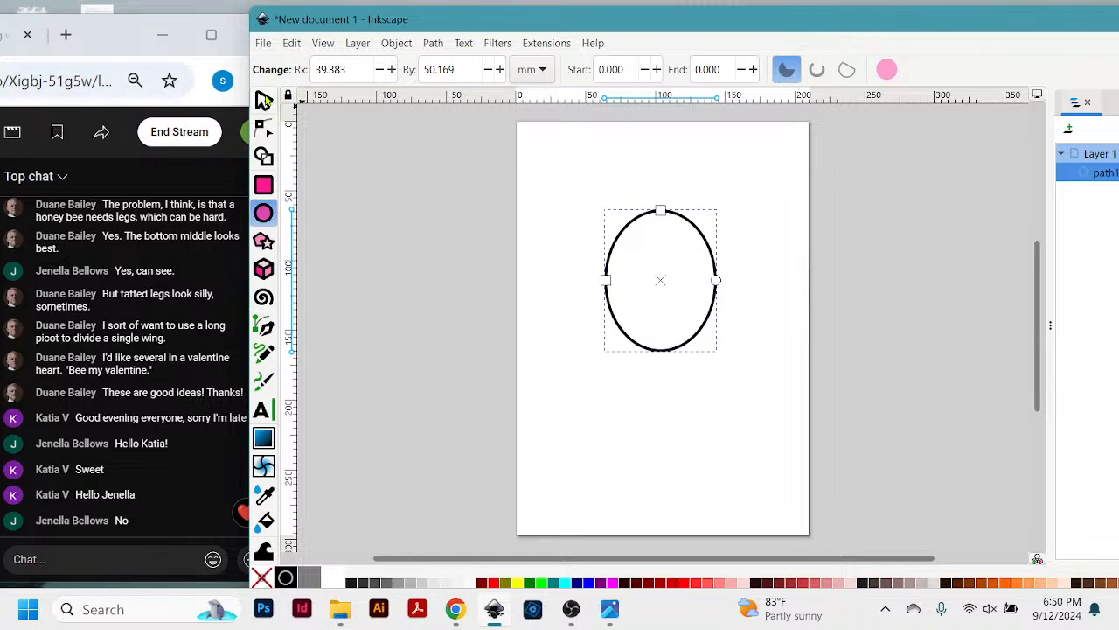
# - Move the ellipse to about X 42 mm, Y 59 mm and place a vertical guide through its centre
pyautogui.click(263, 100)
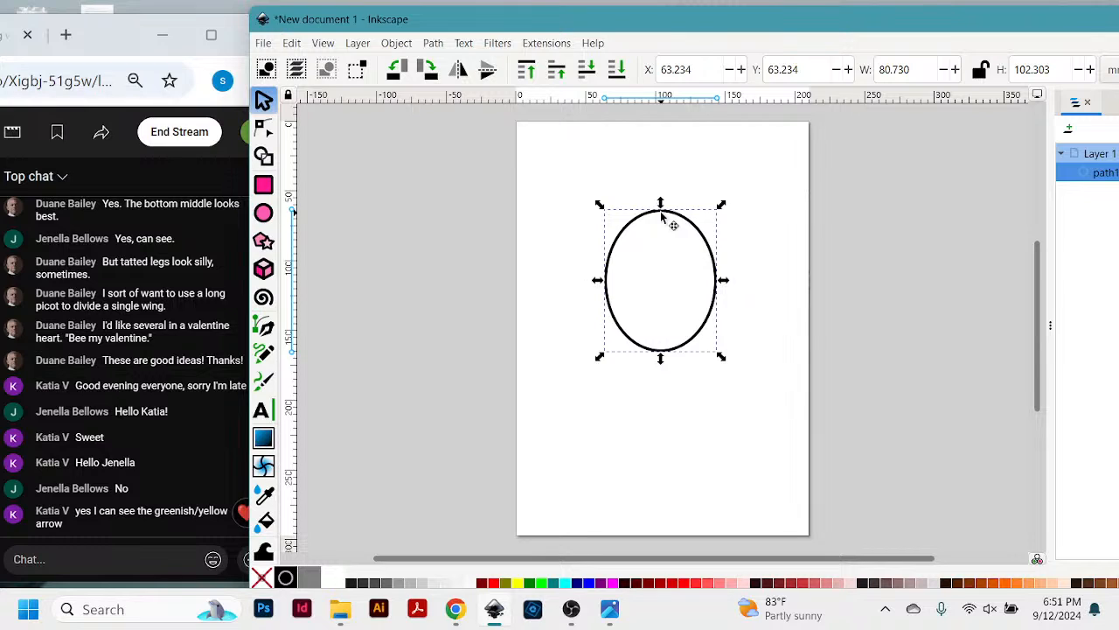
pyautogui.moveTo(662, 219); pyautogui.dragTo(641, 205)
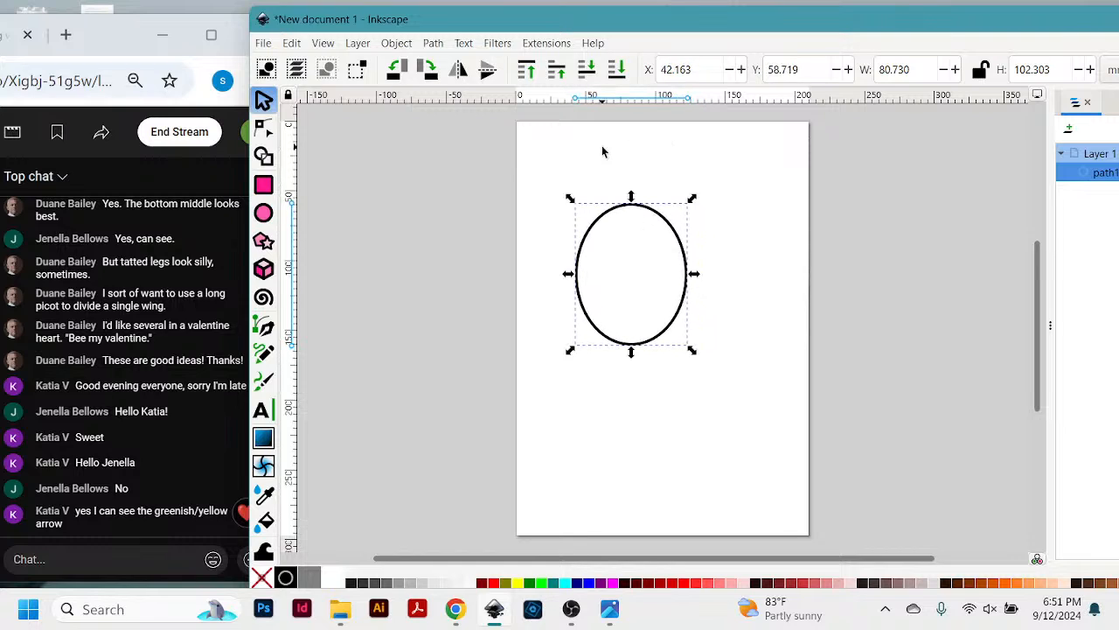
pyautogui.moveTo(287, 303); pyautogui.dragTo(632, 298)
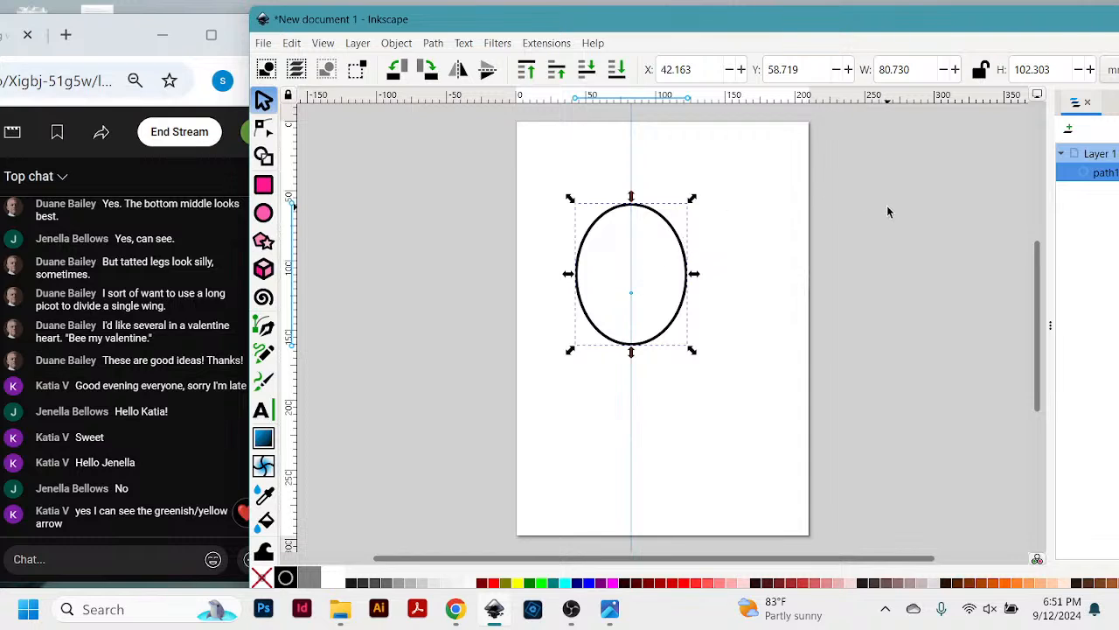
# - Stretch the ellipse horizontally to about 131 mm wide, keeping its left edge in place
pyautogui.press('+')
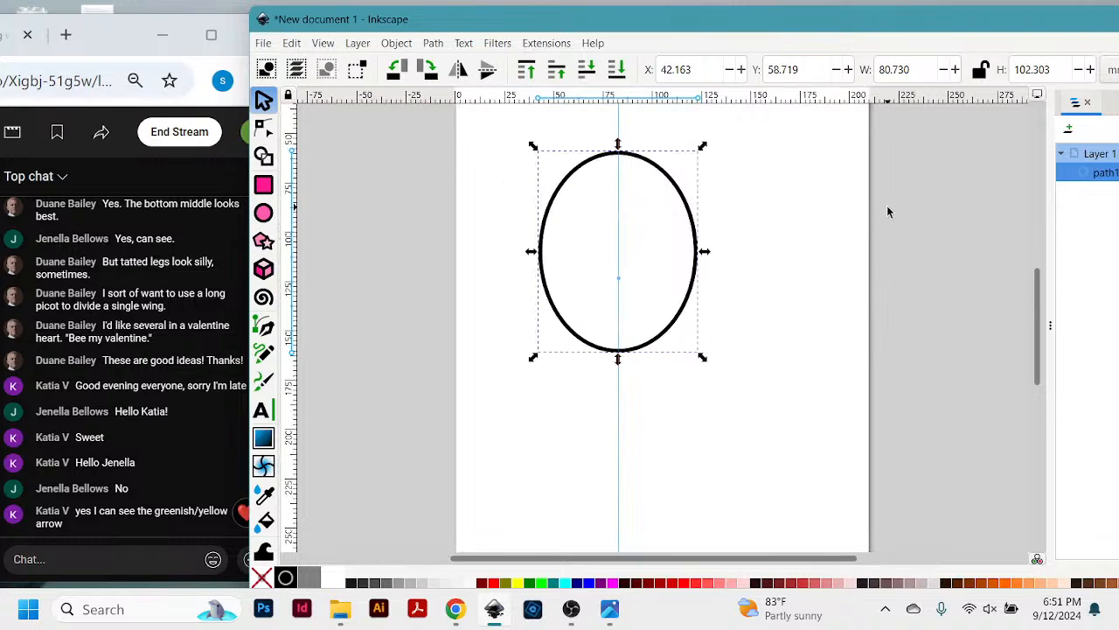
pyautogui.press('+')
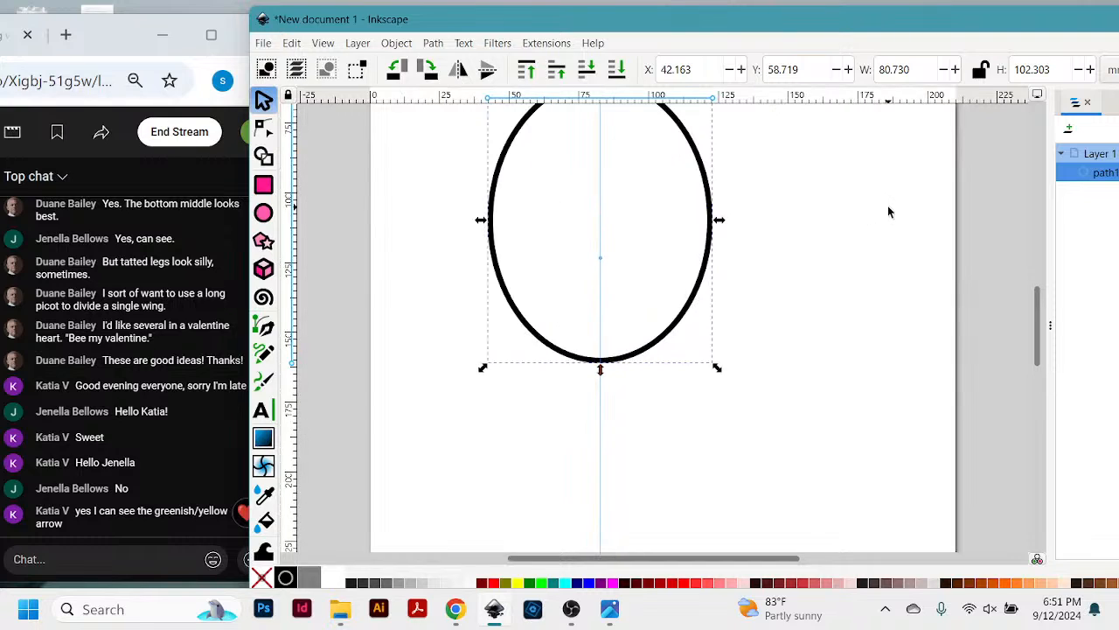
pyautogui.scroll(3, 842, 275)
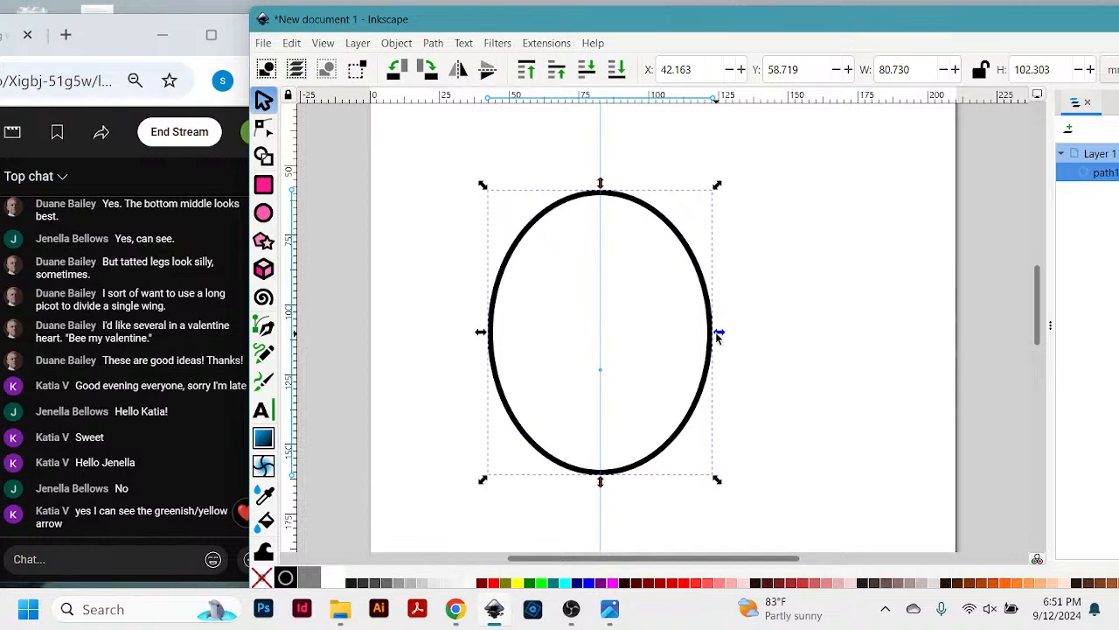
pyautogui.moveTo(719, 335); pyautogui.dragTo(860, 341)
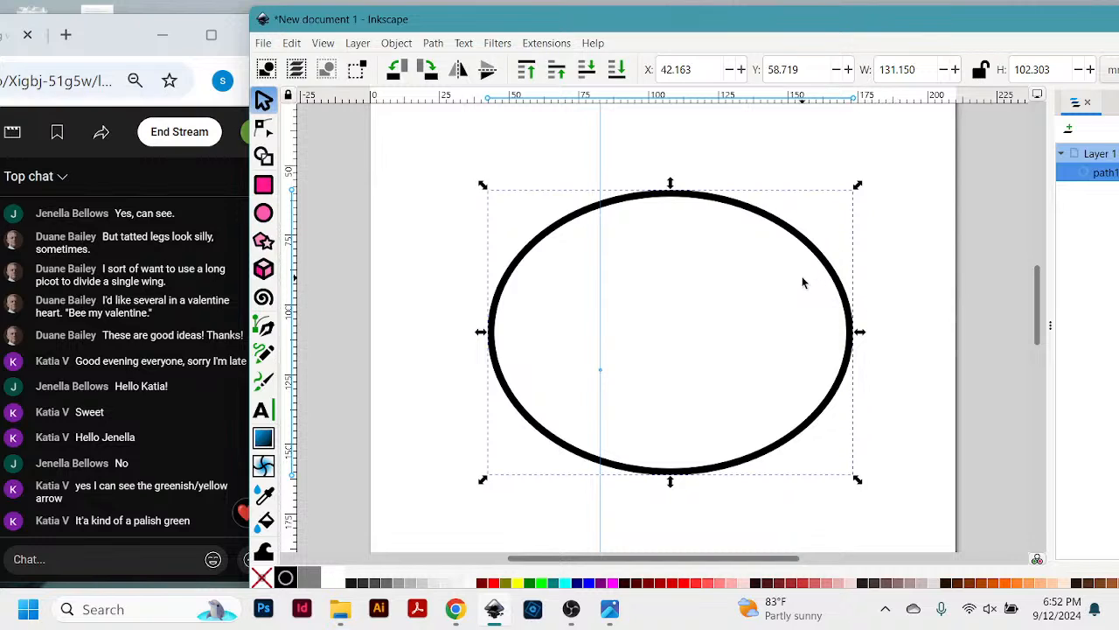
# - Replace the stretched ellipse with a circle about 32 mm across, centred on the vertical guide at about X 66 mm, Y 64 mm
pyautogui.press('Delete')
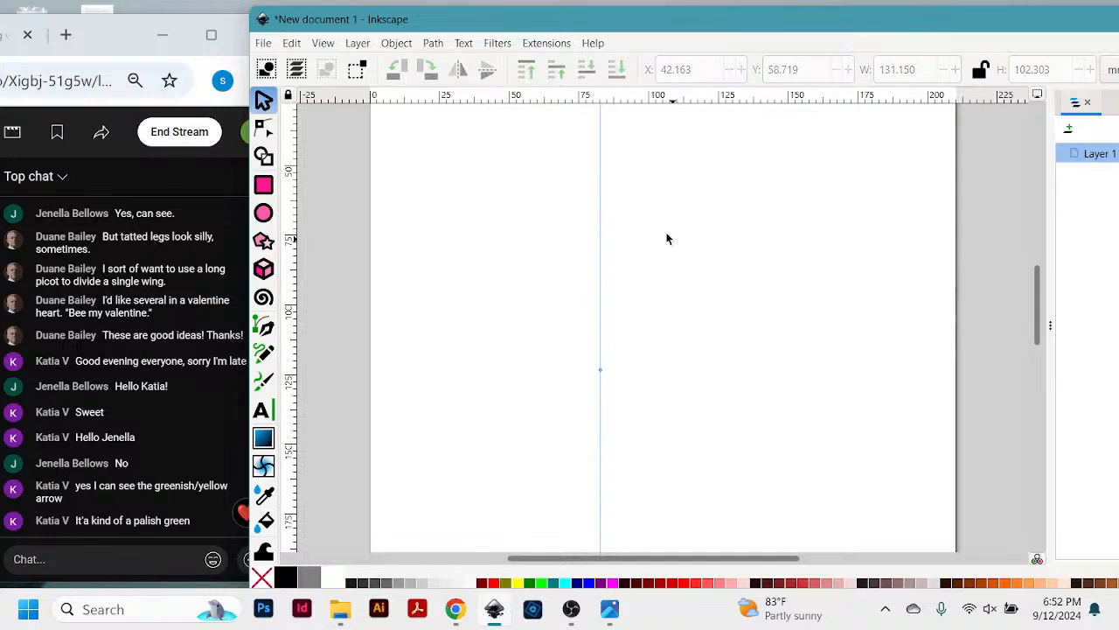
pyautogui.click(263, 213)
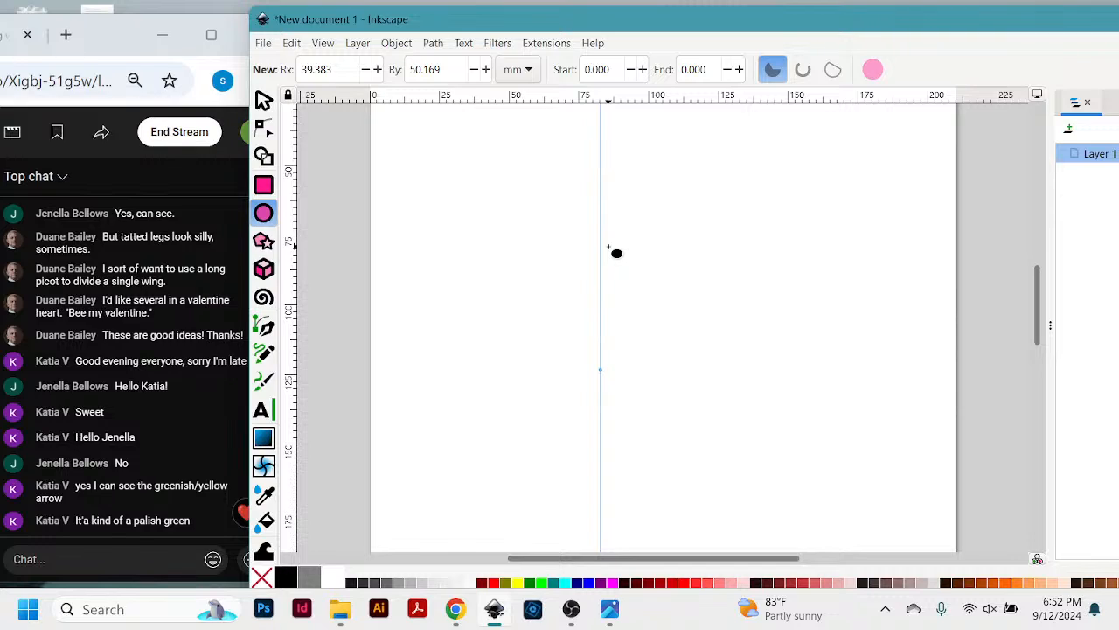
pyautogui.moveTo(610, 247); pyautogui.dragTo(712, 372)
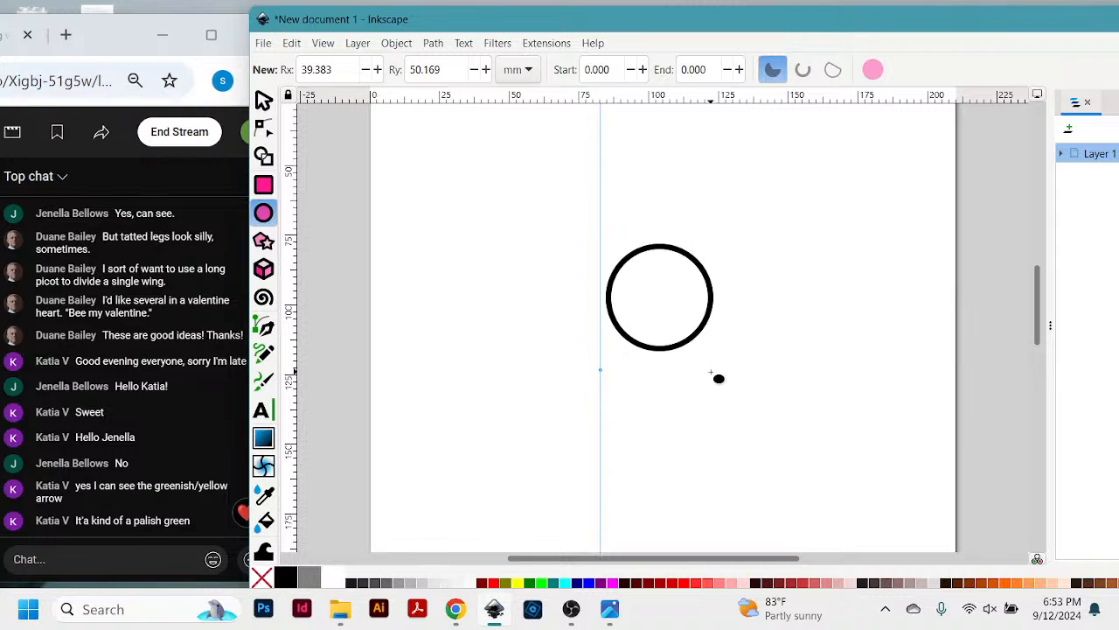
pyautogui.moveTo(712, 372); pyautogui.dragTo(510, 163)
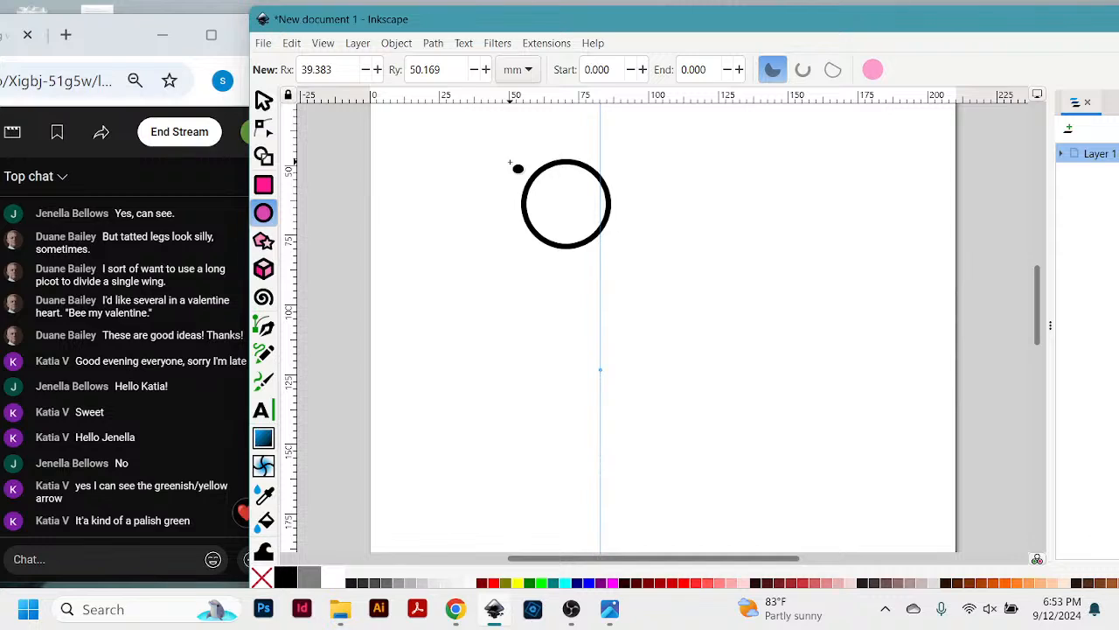
pyautogui.moveTo(510, 162); pyautogui.dragTo(510, 163)
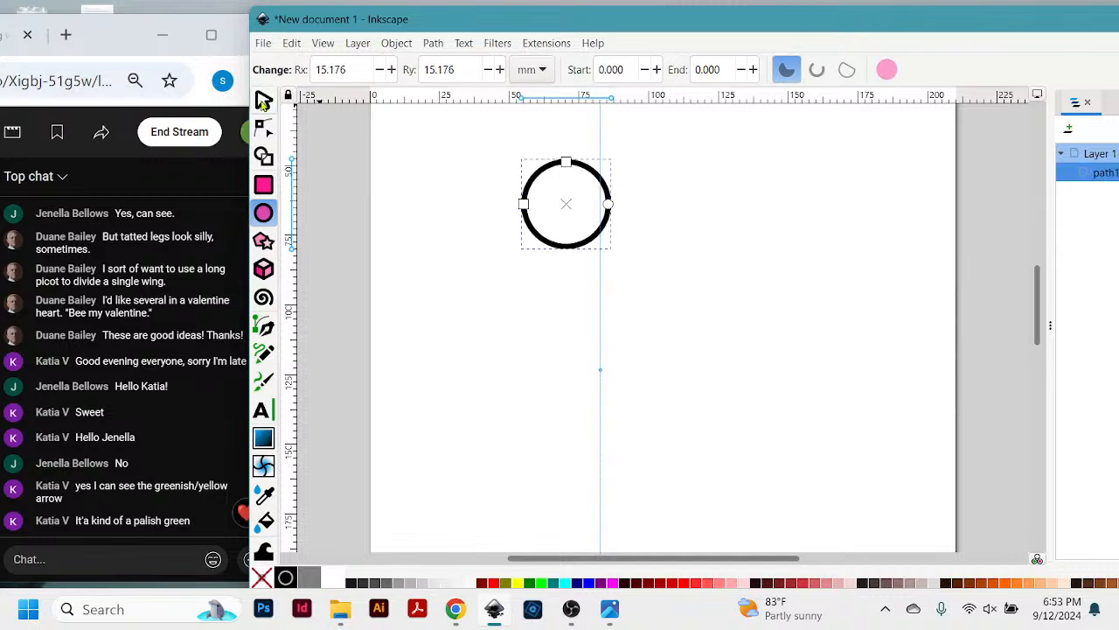
pyautogui.click(263, 101)
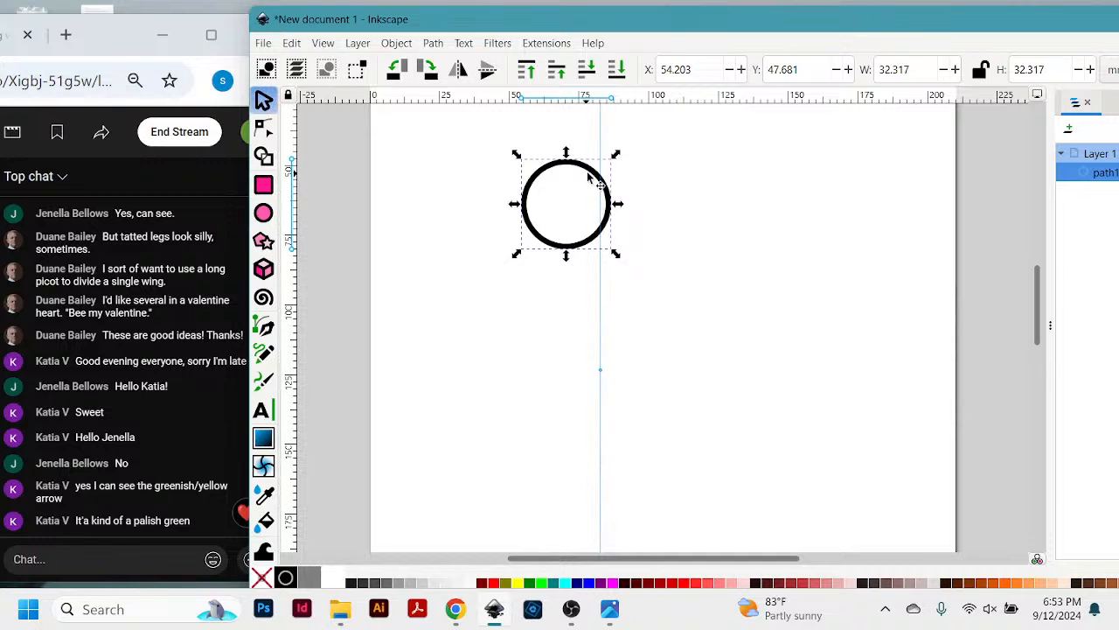
pyautogui.moveTo(590, 176); pyautogui.dragTo(627, 222)
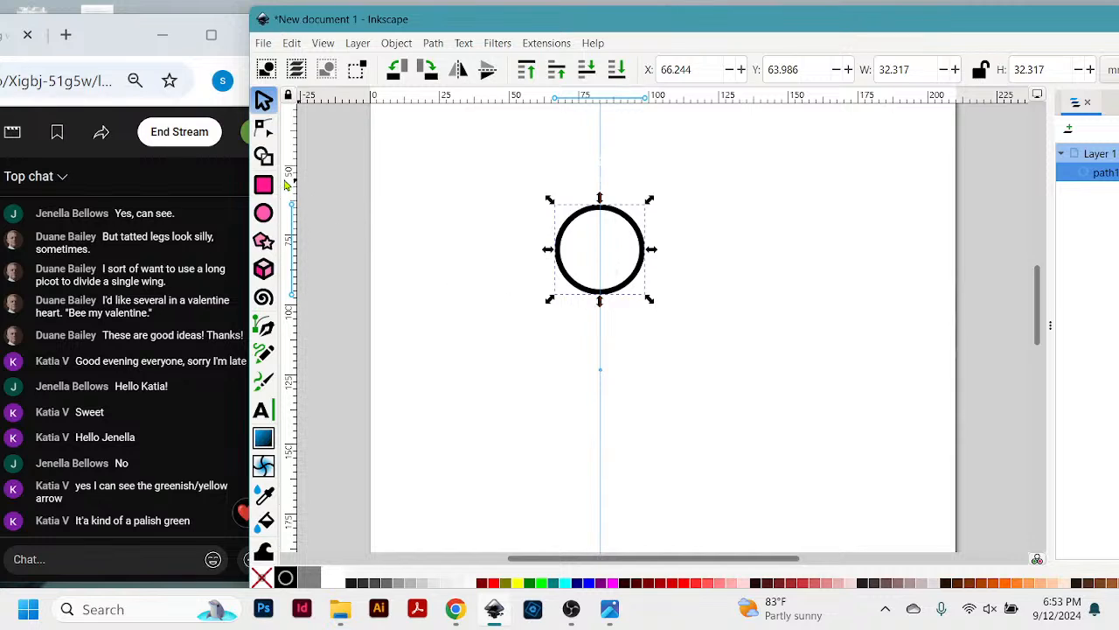
# - Draw a larger ellipse about 91 mm wide and 86 mm high, centred on the vertical guide and overlapping the small circle
pyautogui.click(265, 213)
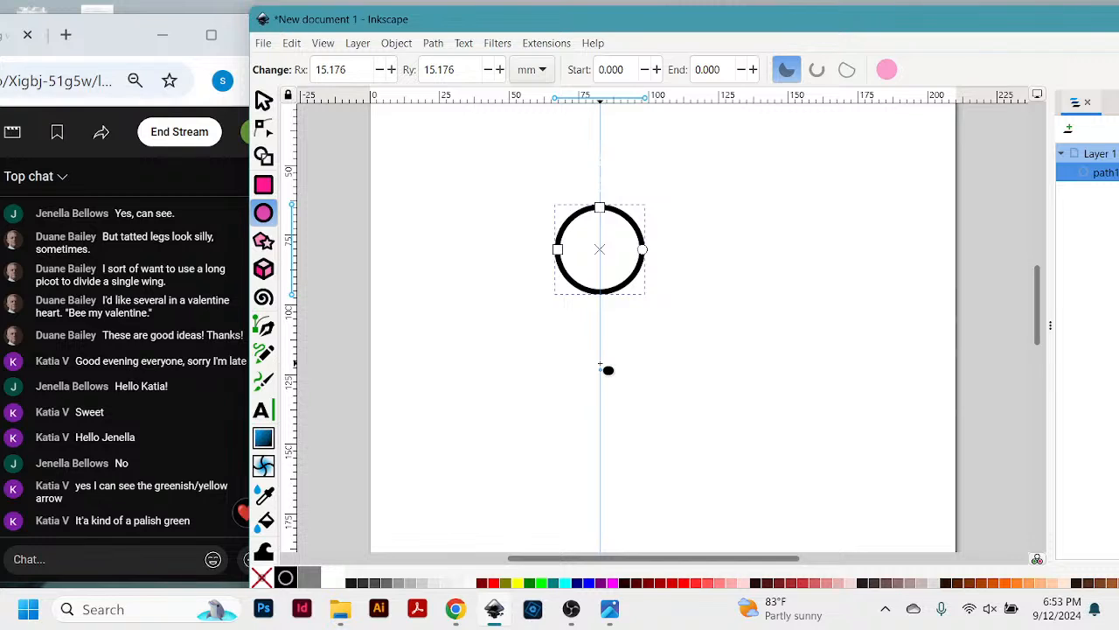
pyautogui.moveTo(601, 366); pyautogui.dragTo(725, 481)
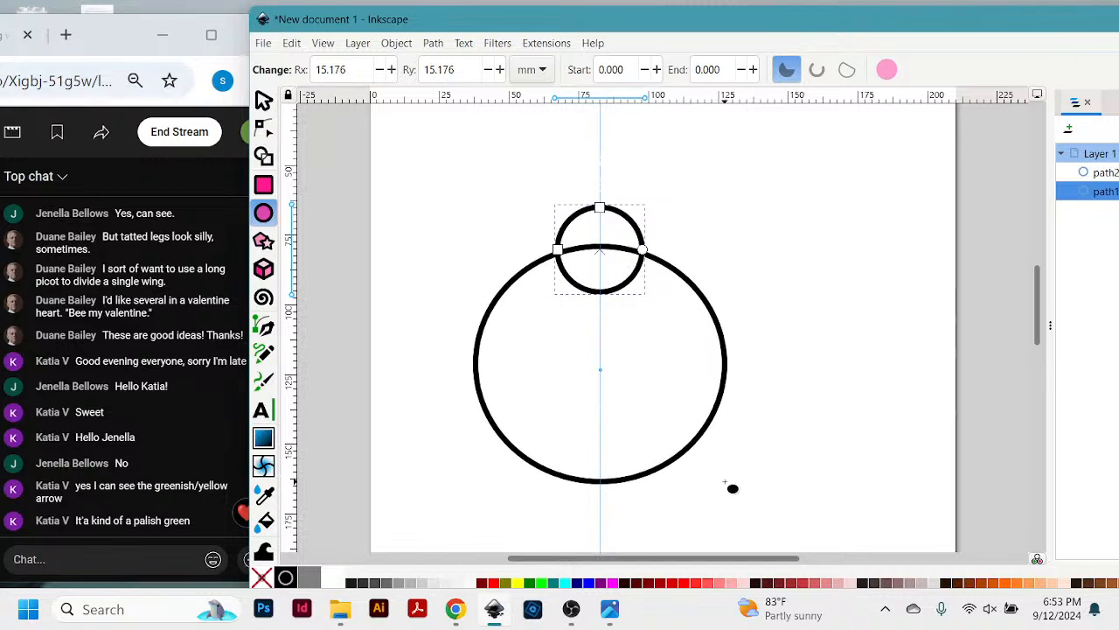
pyautogui.moveTo(733, 488); pyautogui.dragTo(732, 487)
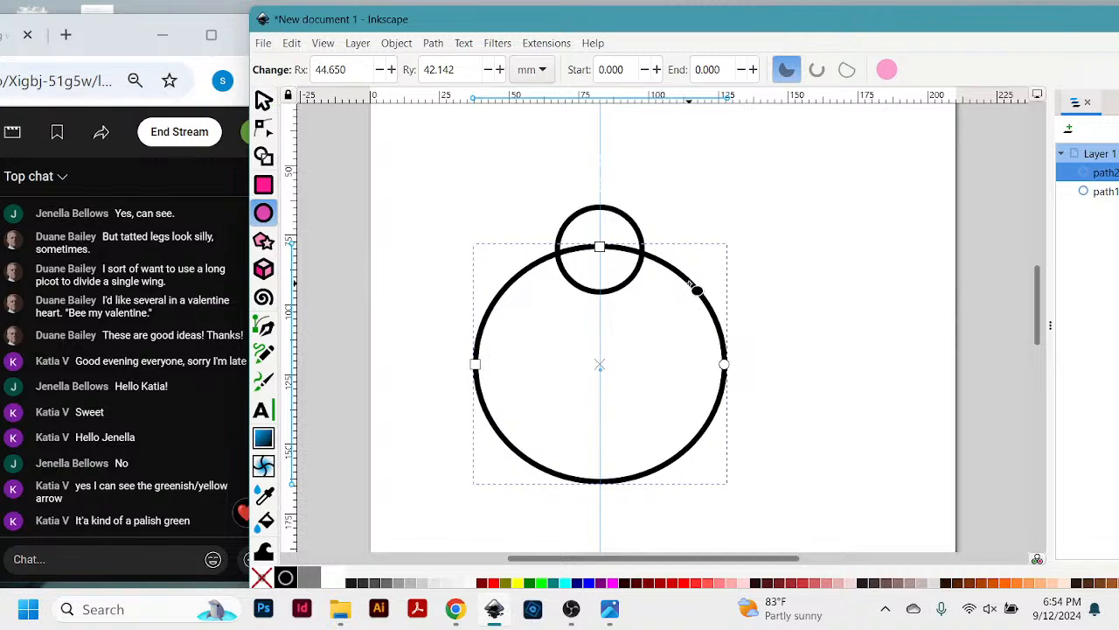
# - Stretch the larger ellipse horizontally to about 147 mm wide, off-centre from the vertical guide
pyautogui.click(263, 101)
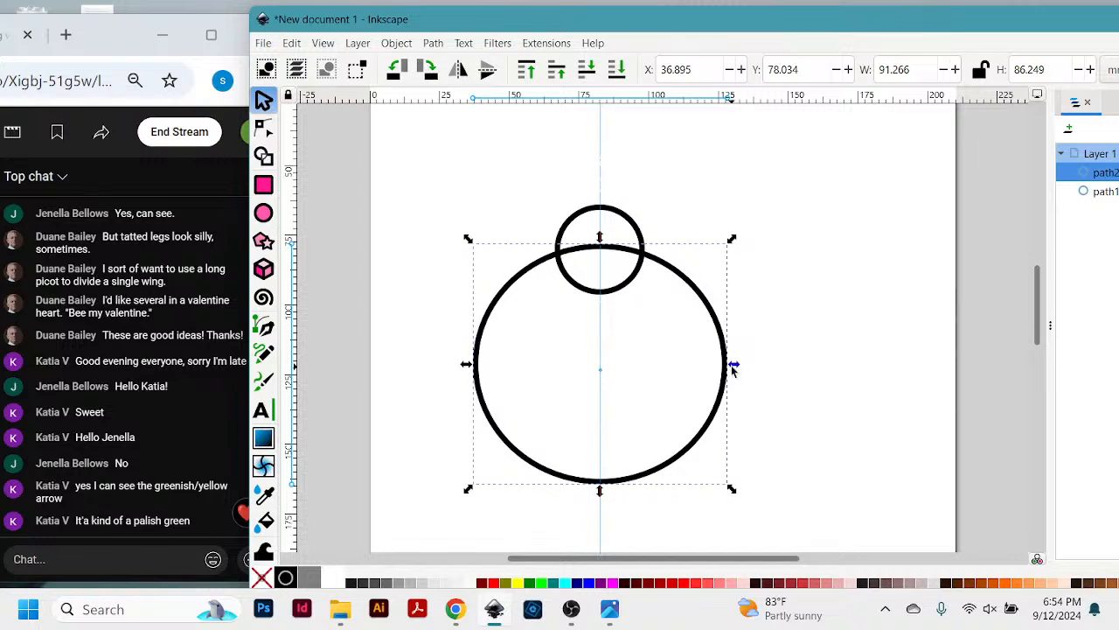
pyautogui.moveTo(733, 366)
pyautogui.mouseDown()
pyautogui.moveTo(899, 372)
pyautogui.moveTo(697, 381)
pyautogui.moveTo(724, 382)
pyautogui.mouseUp()
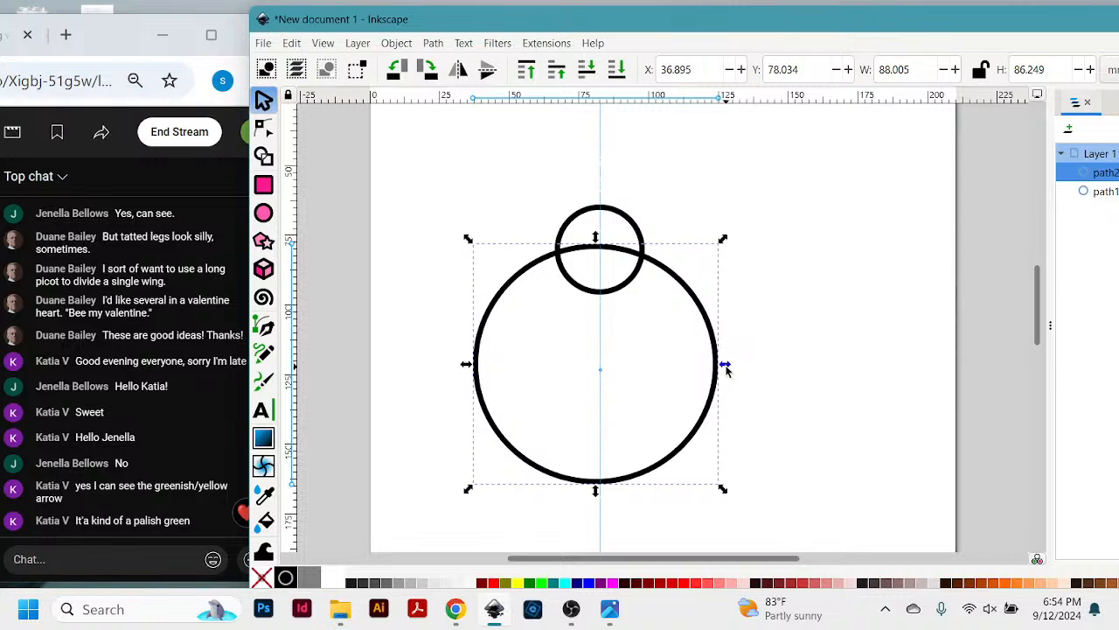
pyautogui.moveTo(725, 365); pyautogui.dragTo(901, 360)
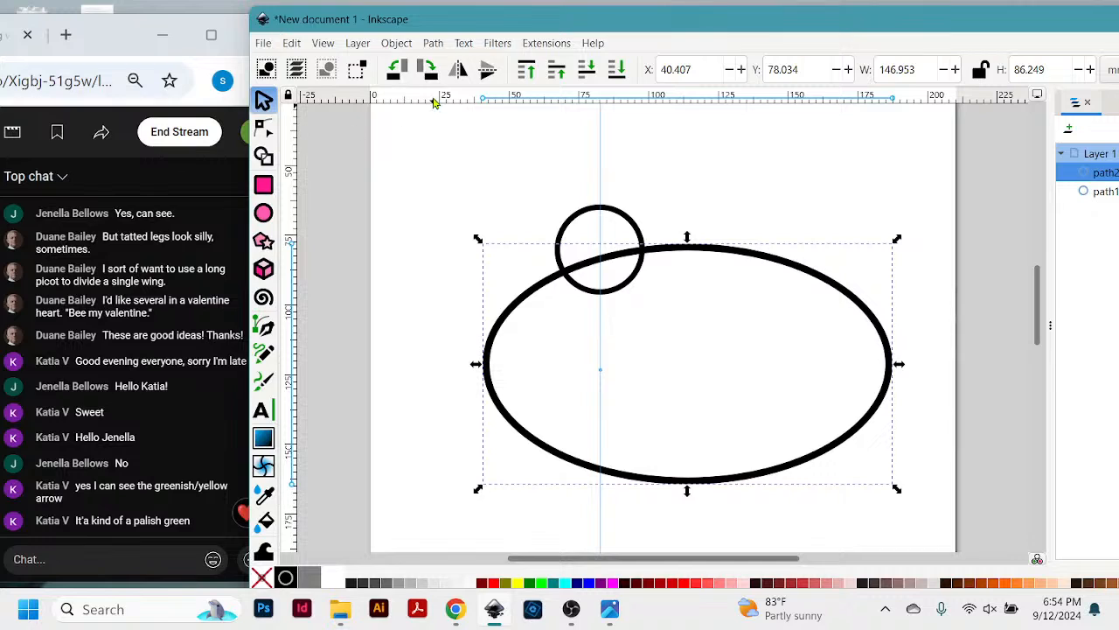
# - Place a horizontal guide slightly above the wide ellipse's centre, and add and remove a second vertical guide
pyautogui.moveTo(430, 97); pyautogui.dragTo(448, 337)
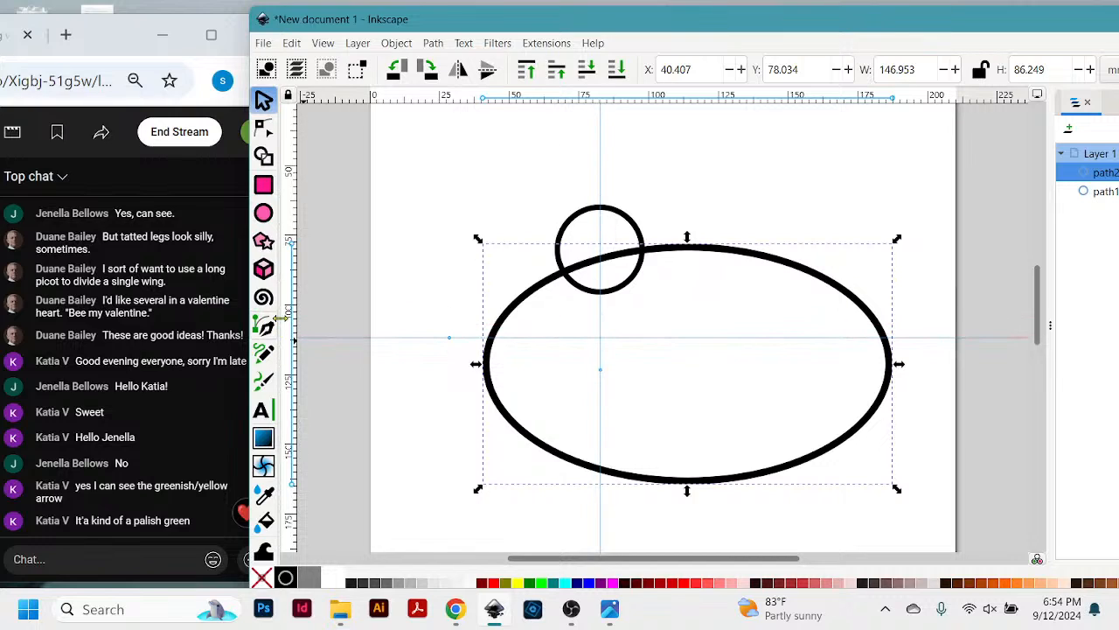
pyautogui.moveTo(289, 304); pyautogui.dragTo(776, 289)
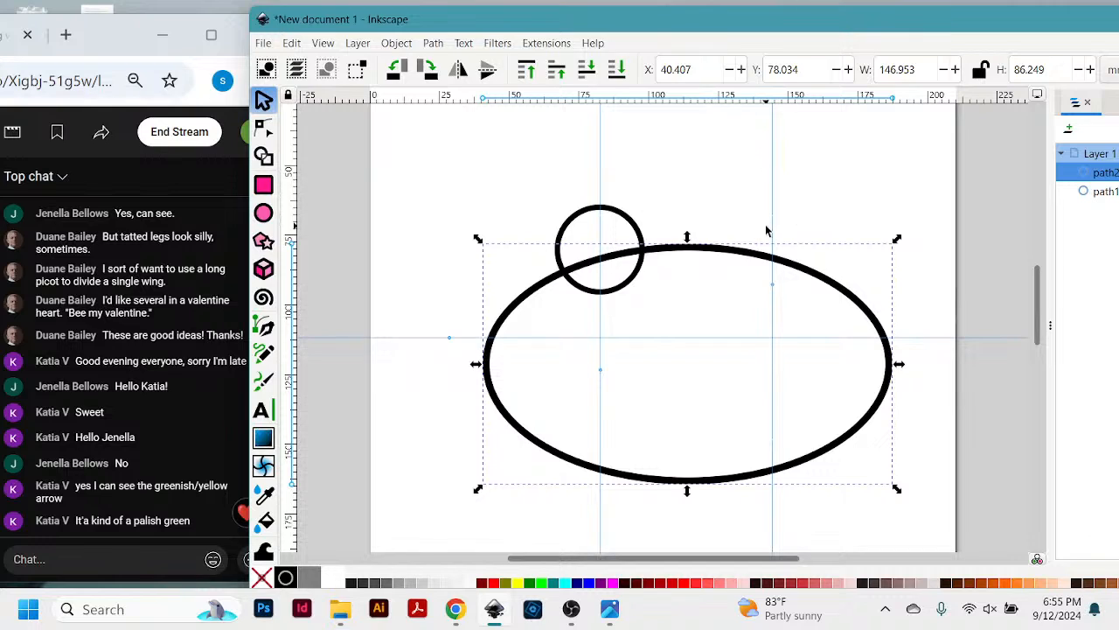
pyautogui.press('Delete')
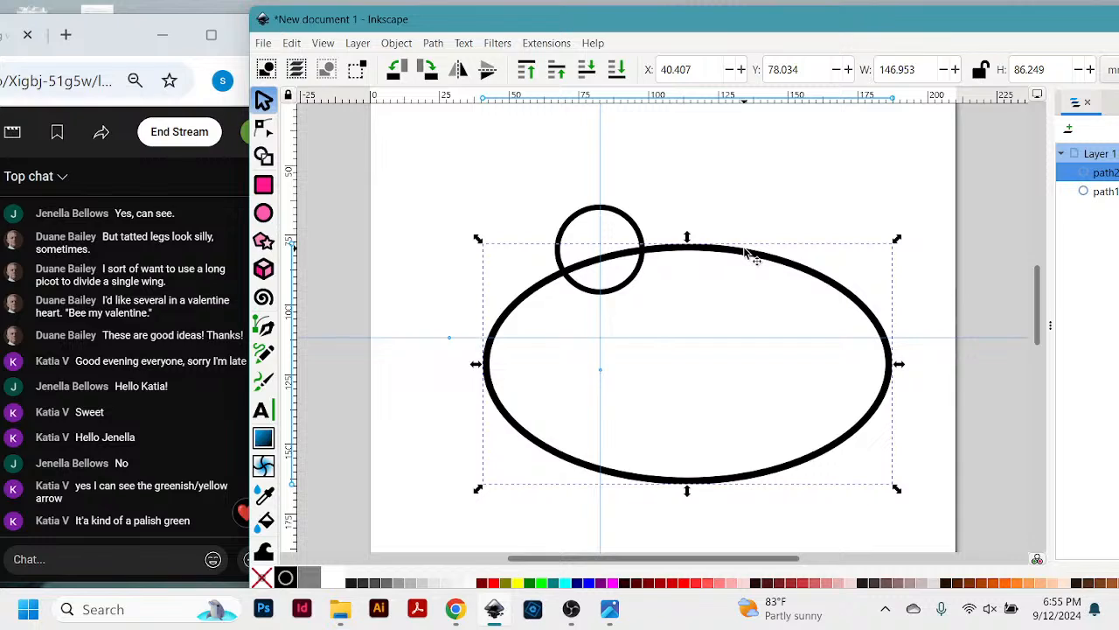
# - Delete the wide ellipse and the small circle, leaving only the two guides on the page
pyautogui.press('Delete')
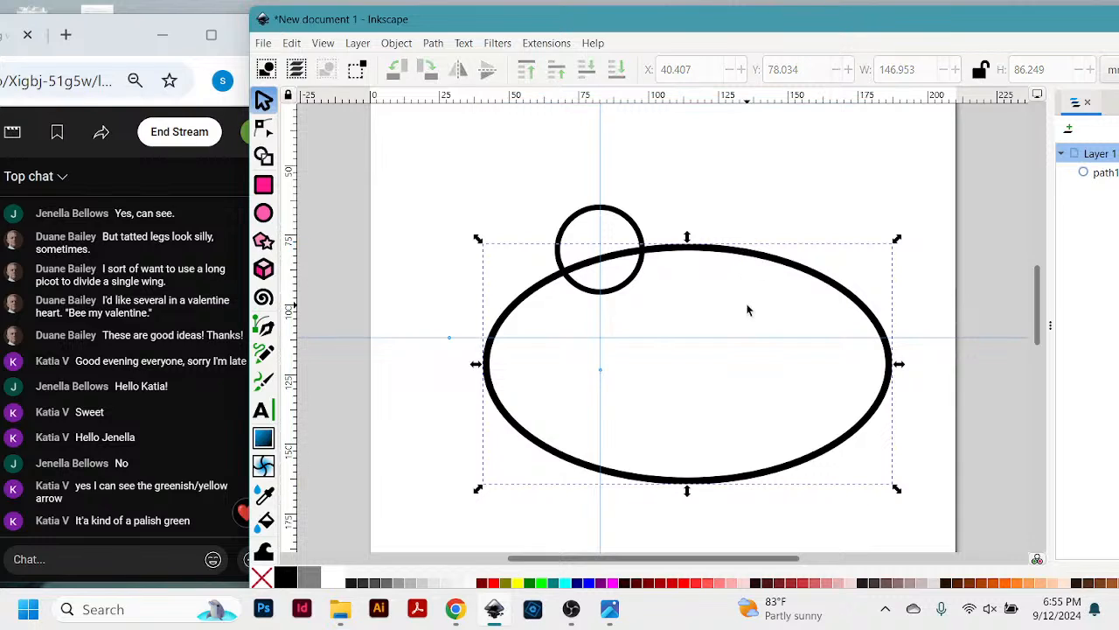
pyautogui.moveTo(647, 249); pyautogui.dragTo(655, 282)
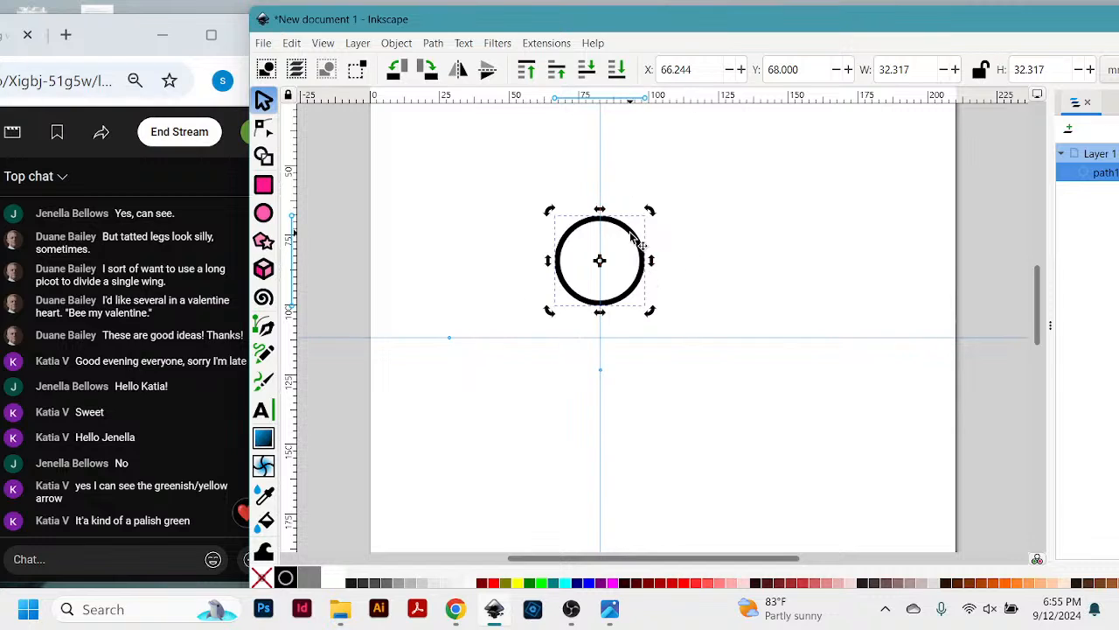
pyautogui.press('Delete')
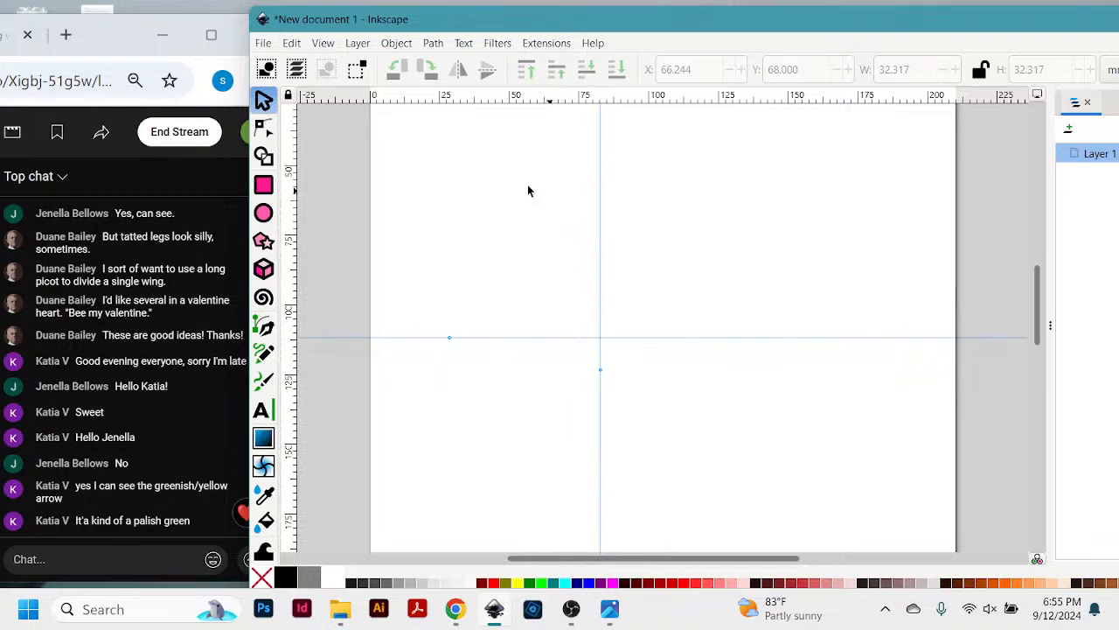
# - Draw an upright ellipse about 38 mm wide and 59 mm high, centred on the intersection of the two guides
pyautogui.click(264, 212)
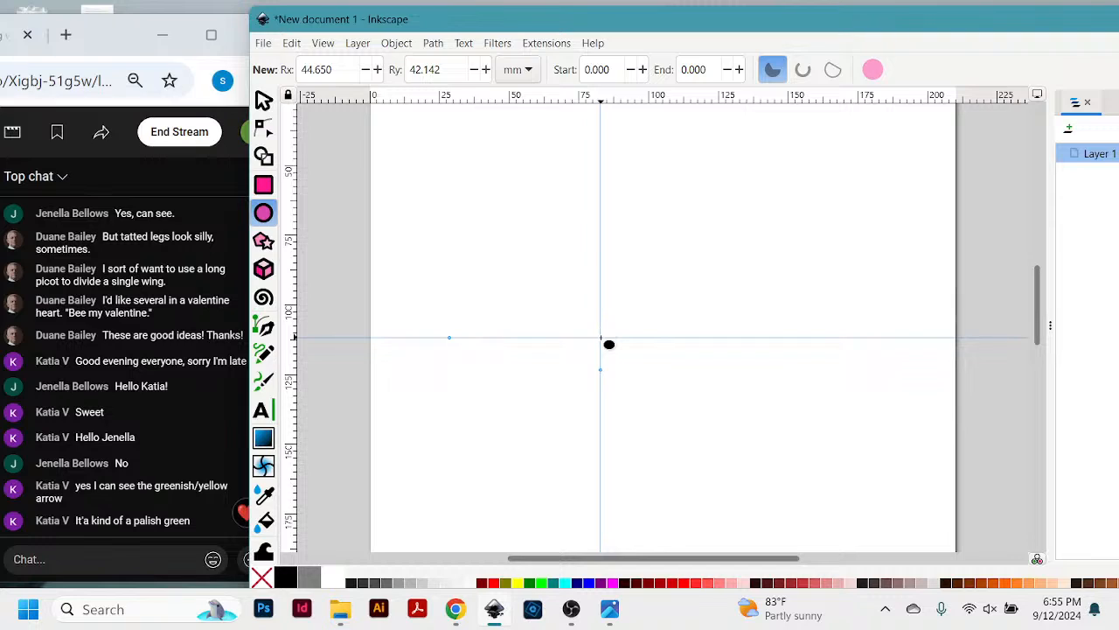
pyautogui.moveTo(601, 339); pyautogui.dragTo(652, 418)
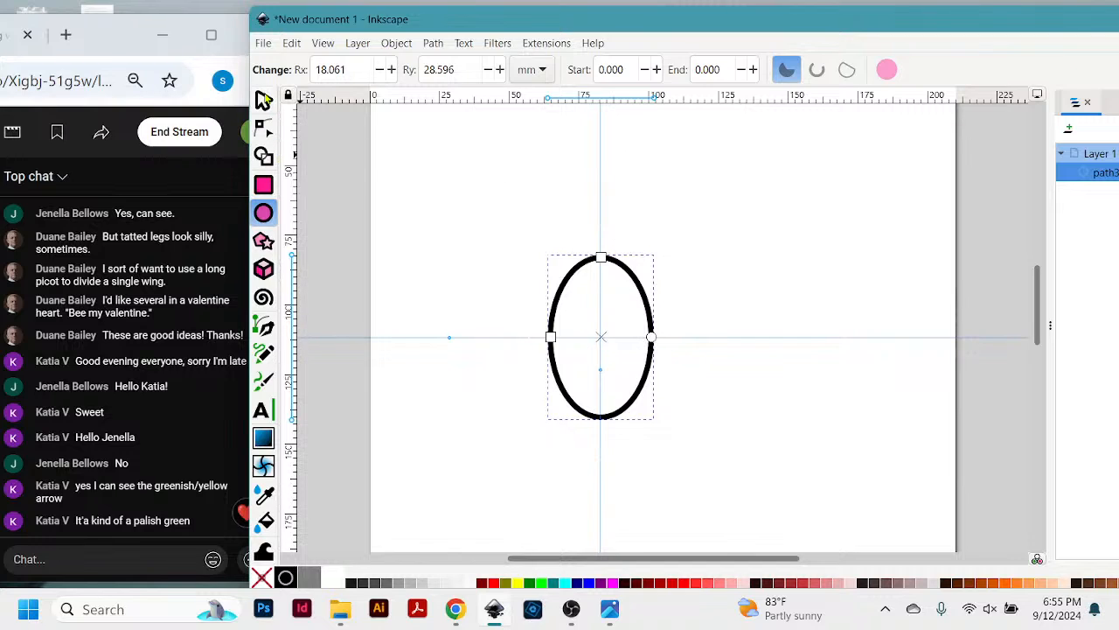
pyautogui.click(263, 101)
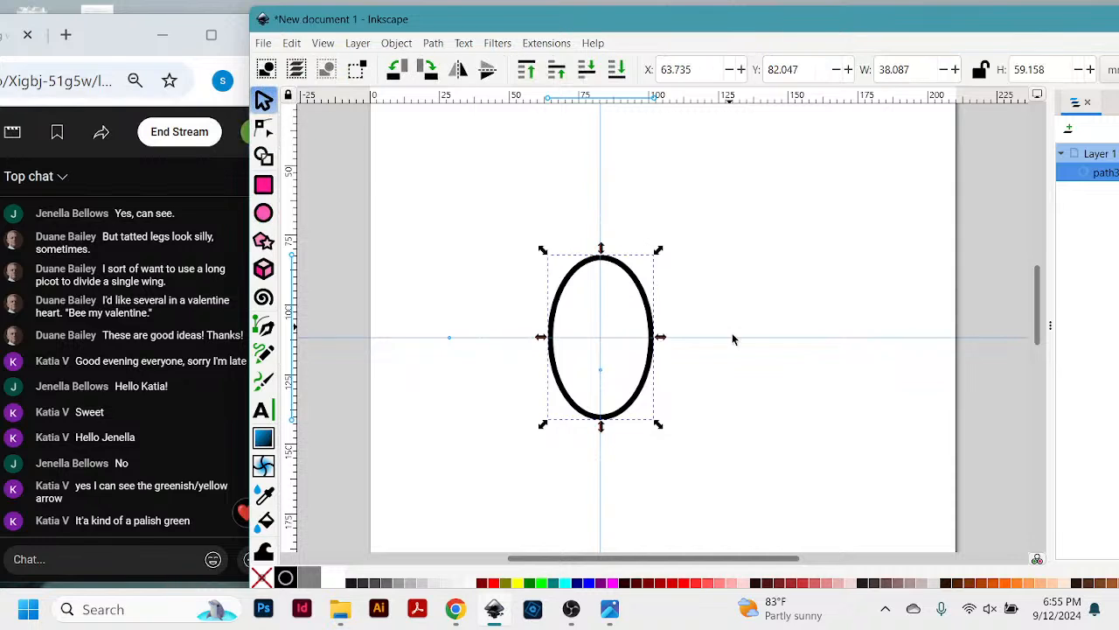
# - Rotate the ellipse about its centre to a diagonal tilt and turn it back to nearly upright
pyautogui.click(647, 294)
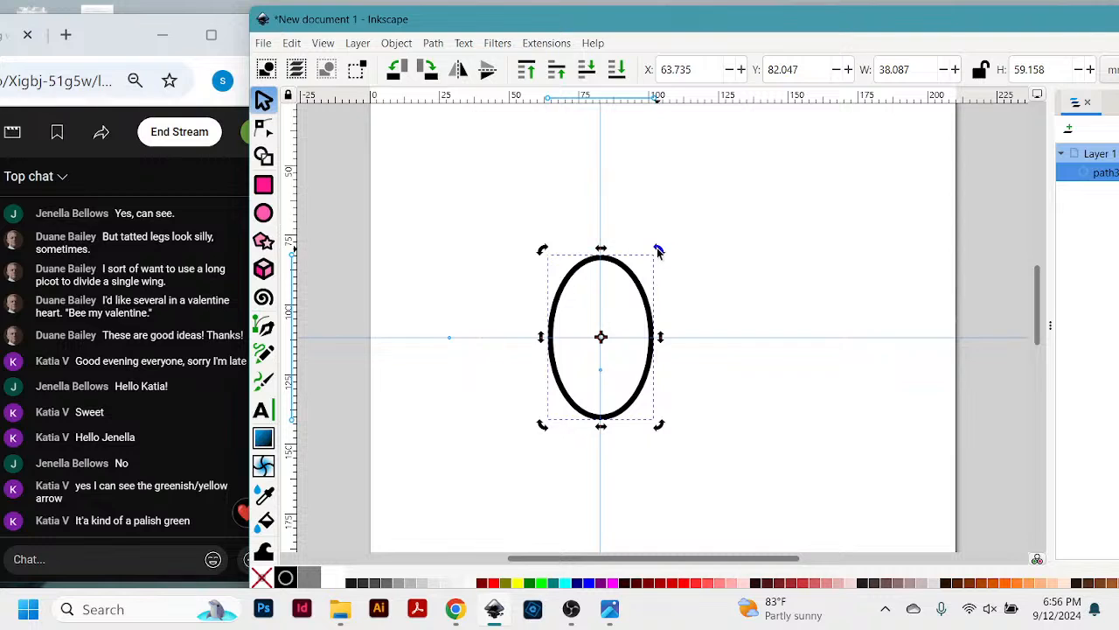
pyautogui.moveTo(658, 251)
pyautogui.mouseDown()
pyautogui.moveTo(688, 300)
pyautogui.moveTo(691, 357)
pyautogui.moveTo(683, 404)
pyautogui.moveTo(622, 452)
pyautogui.moveTo(560, 445)
pyautogui.moveTo(527, 422)
pyautogui.moveTo(494, 356)
pyautogui.mouseUp()
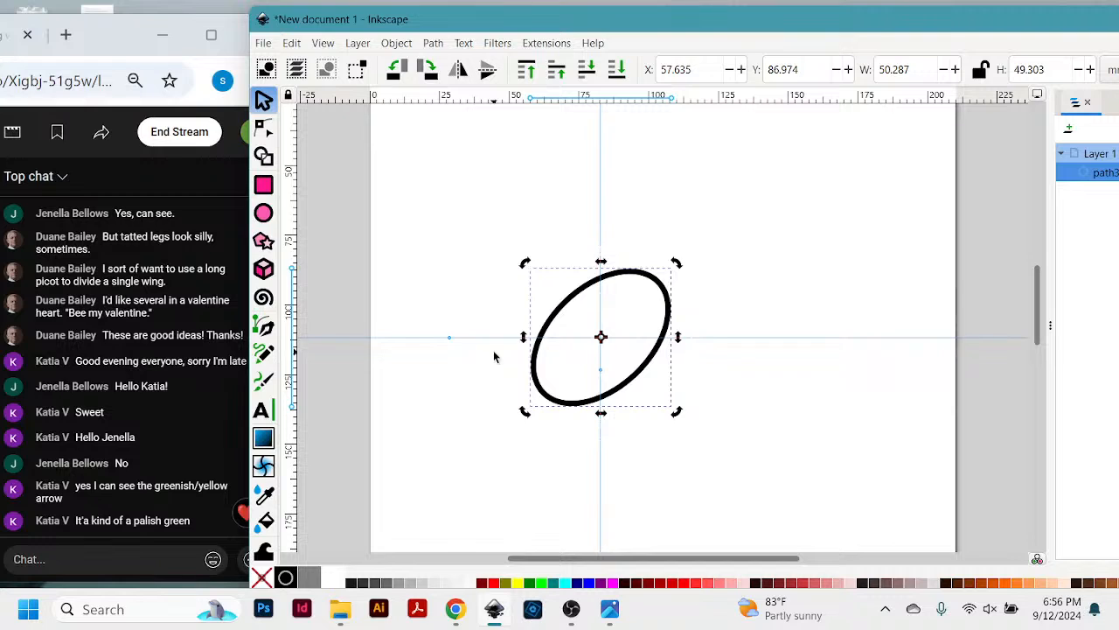
pyautogui.moveTo(525, 410); pyautogui.dragTo(601, 261)
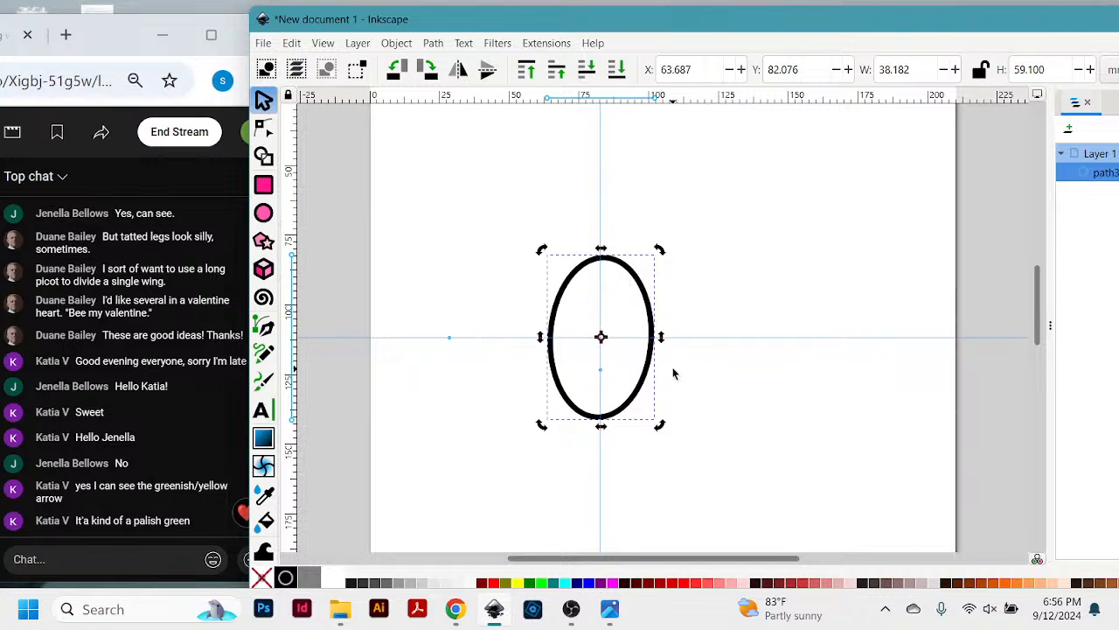
pyautogui.moveTo(723, 15)
pyautogui.mouseDown()
pyautogui.moveTo(723, 38)
pyautogui.moveTo(718, 21)
pyautogui.mouseUp()
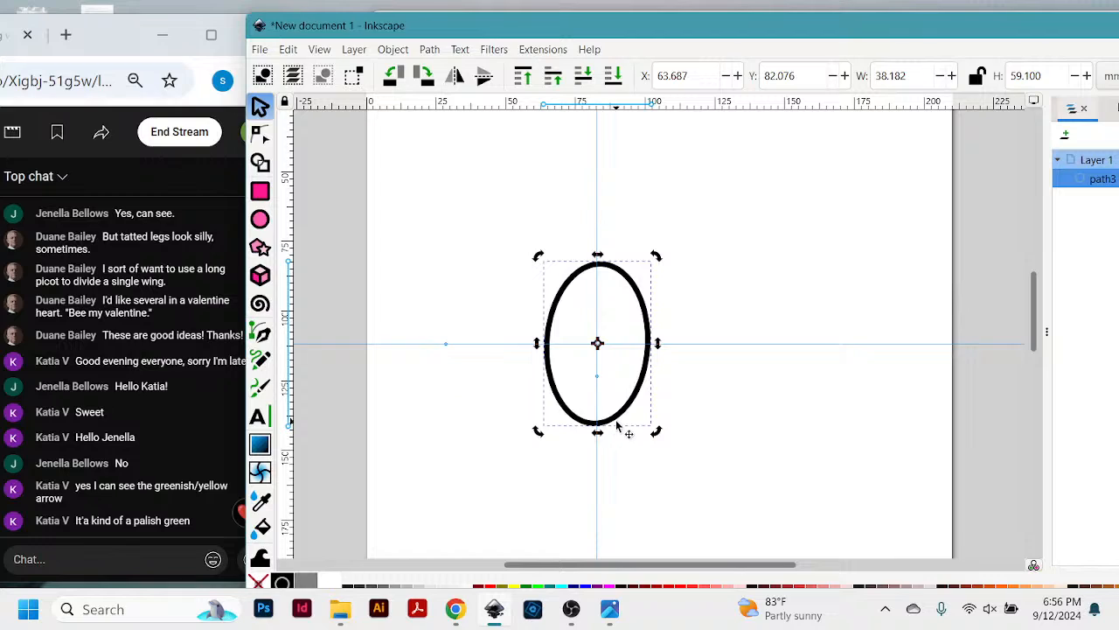
pyautogui.scroll(-3, 695, 398)
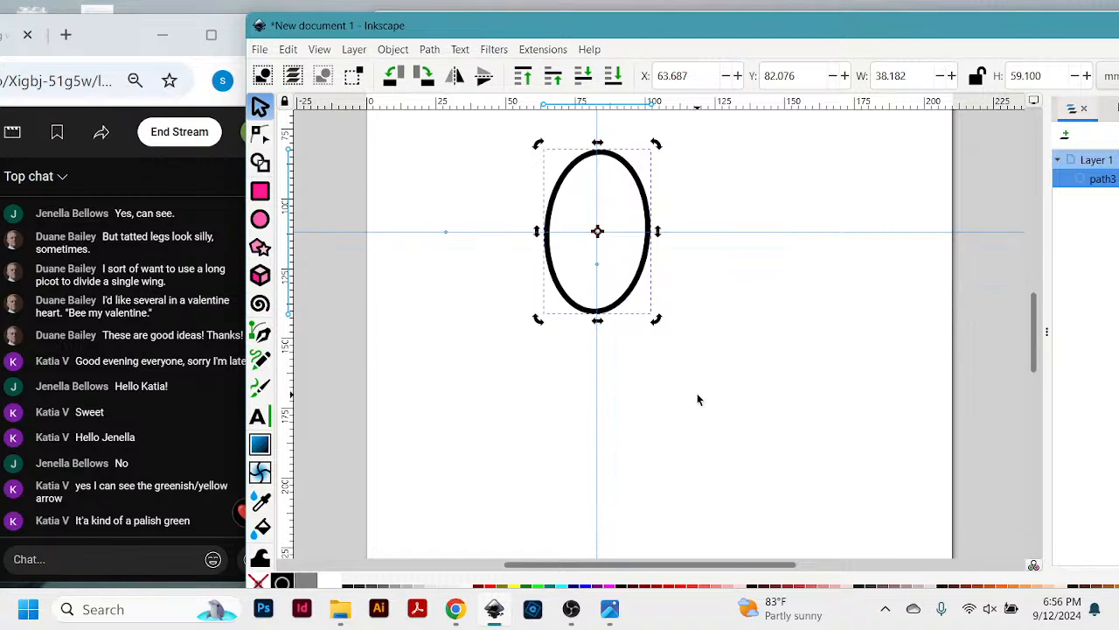
pyautogui.scroll(1, 697, 399)
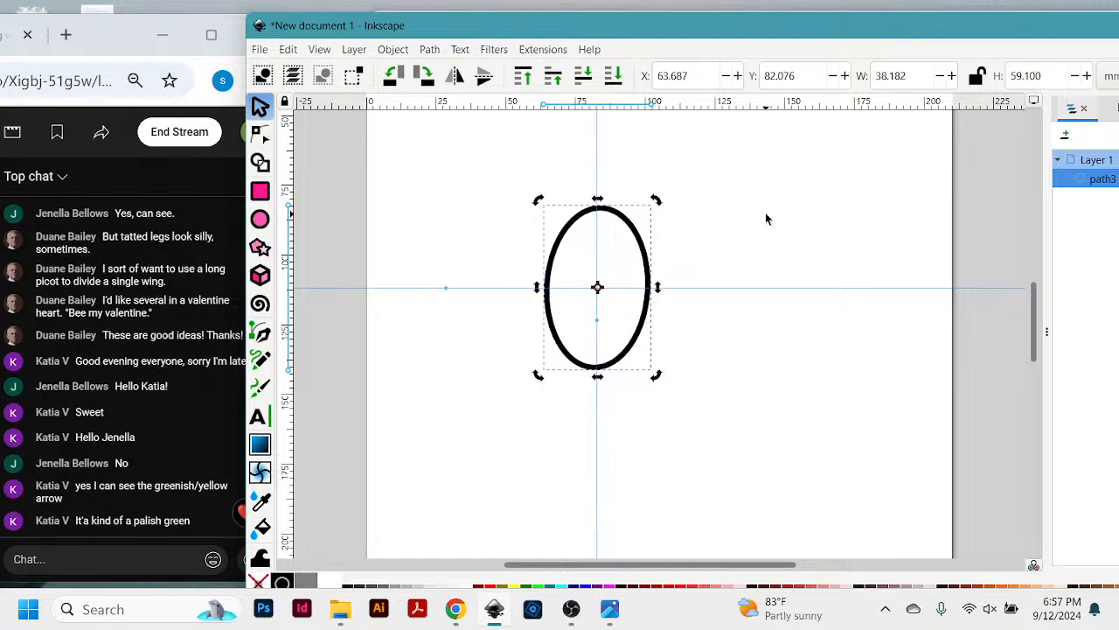
# - Convert the nearly upright ellipse from a shape to a path so its nodes can be edited
pyautogui.press('+')
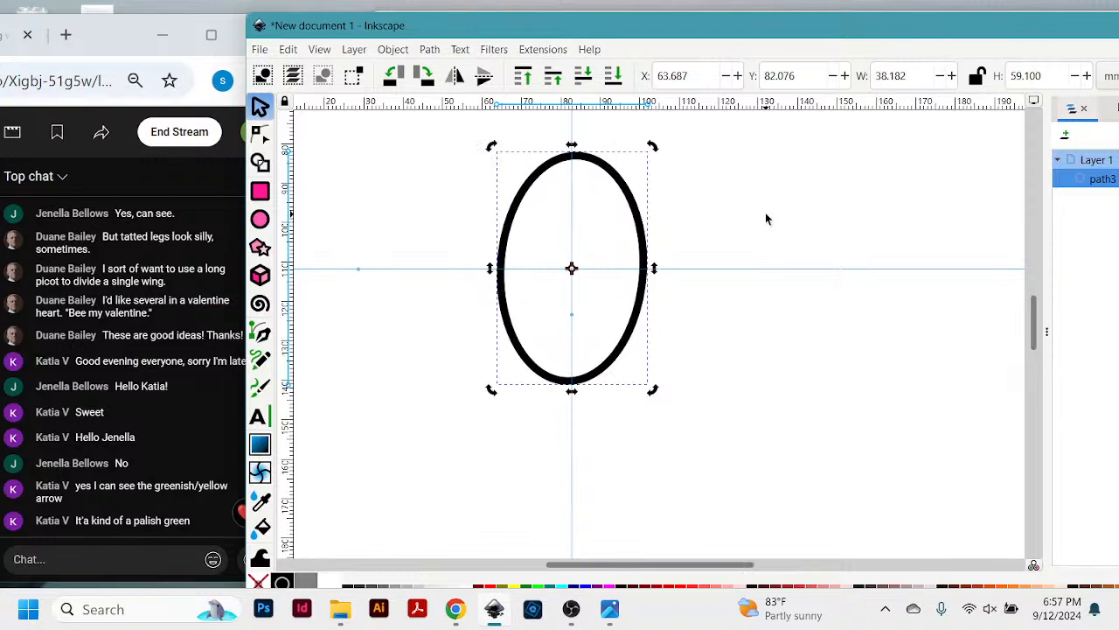
pyautogui.scroll(3, 769, 214)
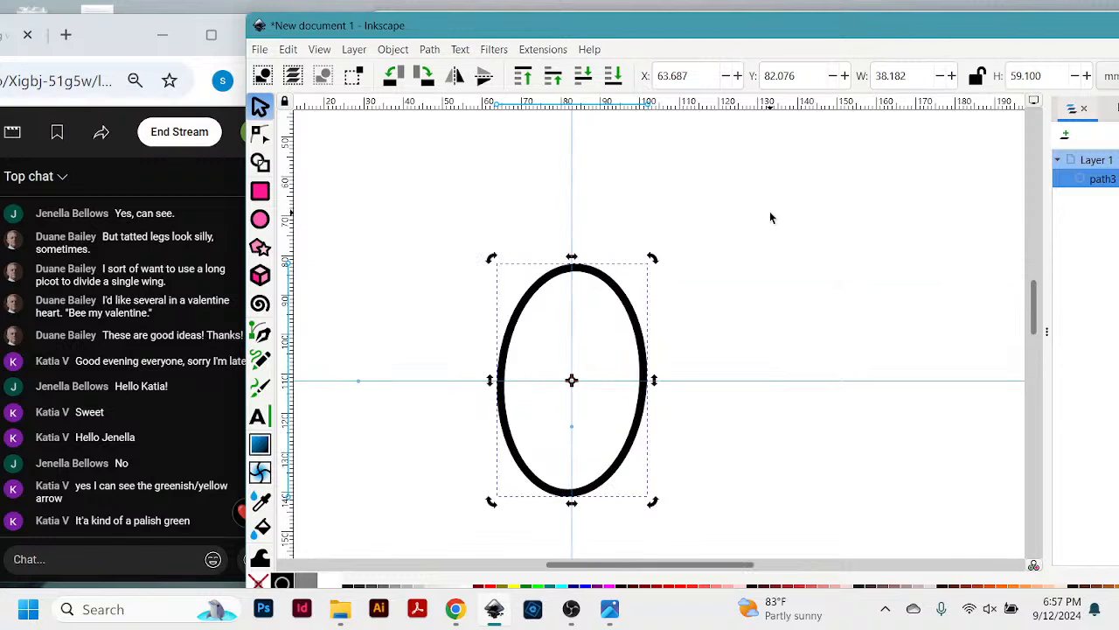
pyautogui.scroll(-2, 769, 218)
pyautogui.click(720, 248)
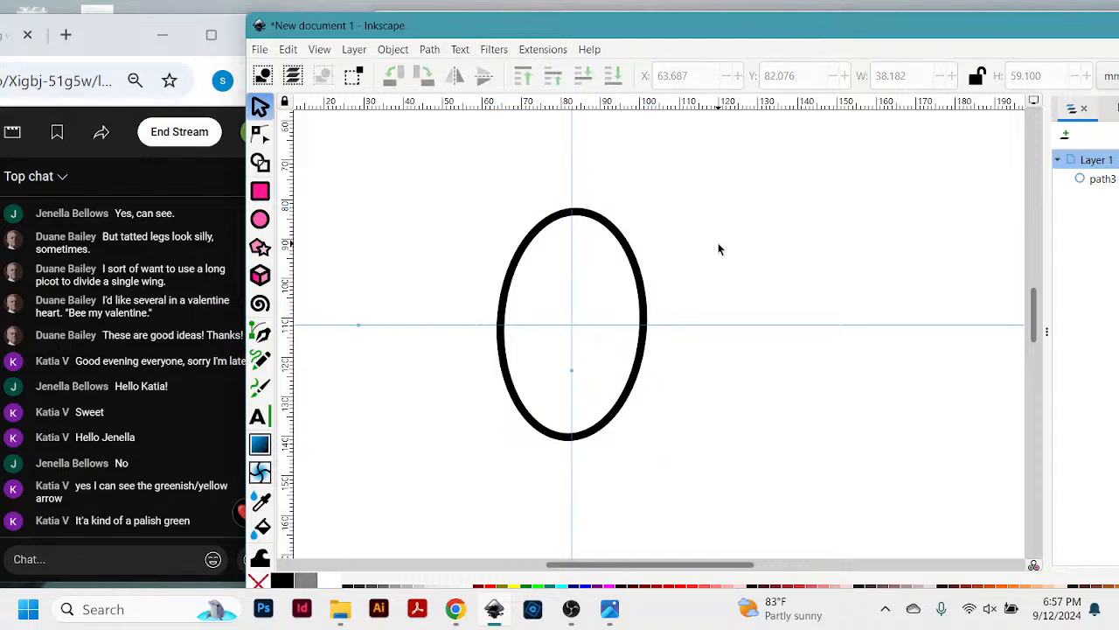
pyautogui.click(604, 225)
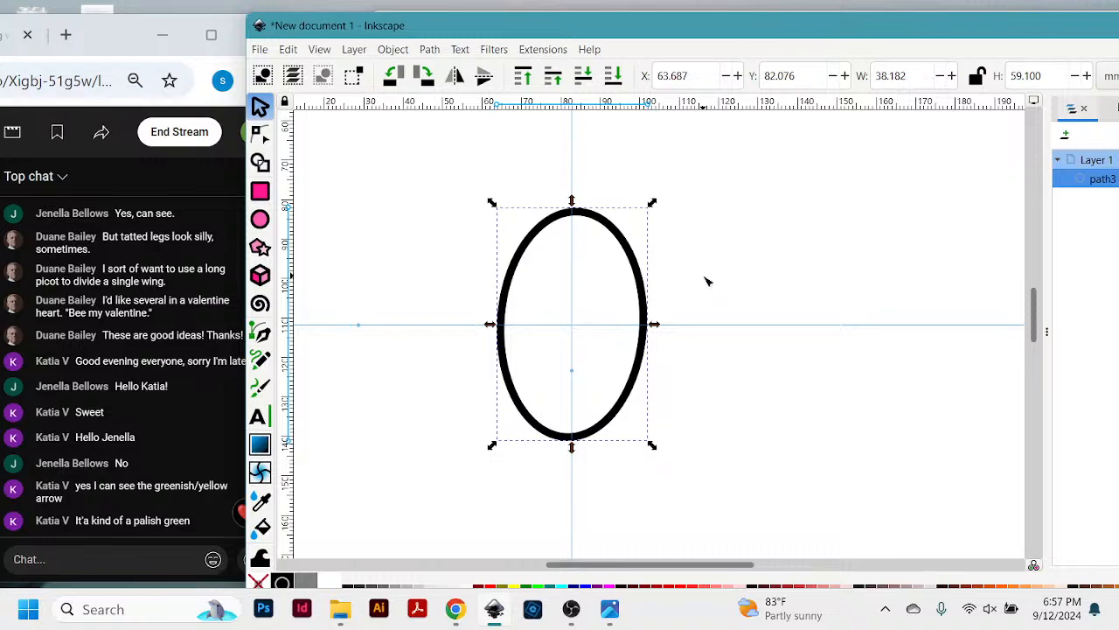
pyautogui.press('n')
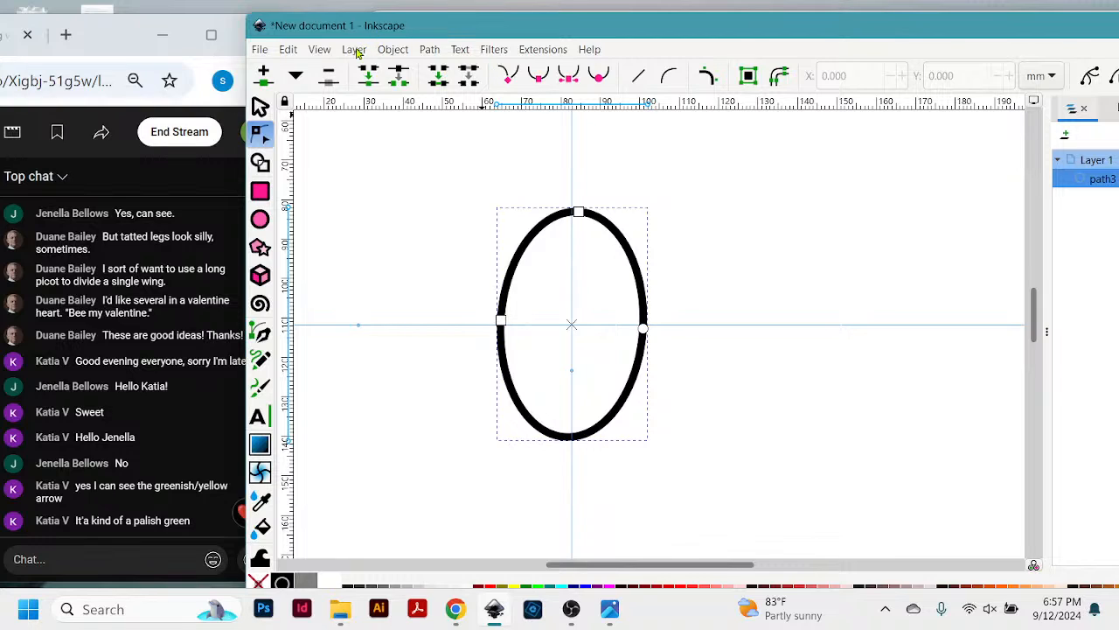
pyautogui.click(430, 50)
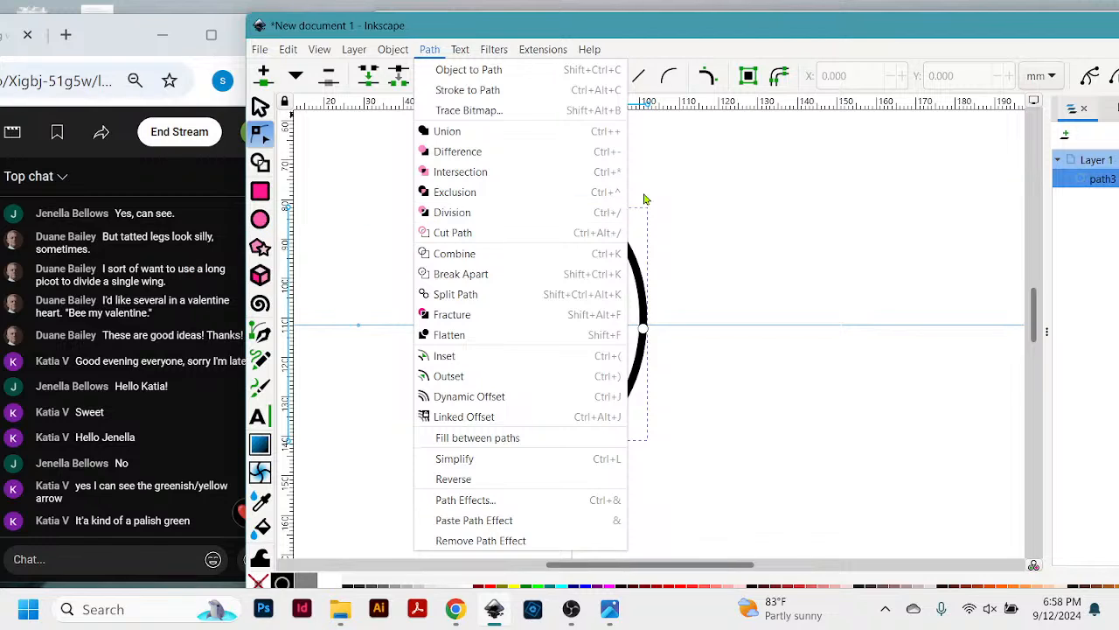
pyautogui.click(724, 32)
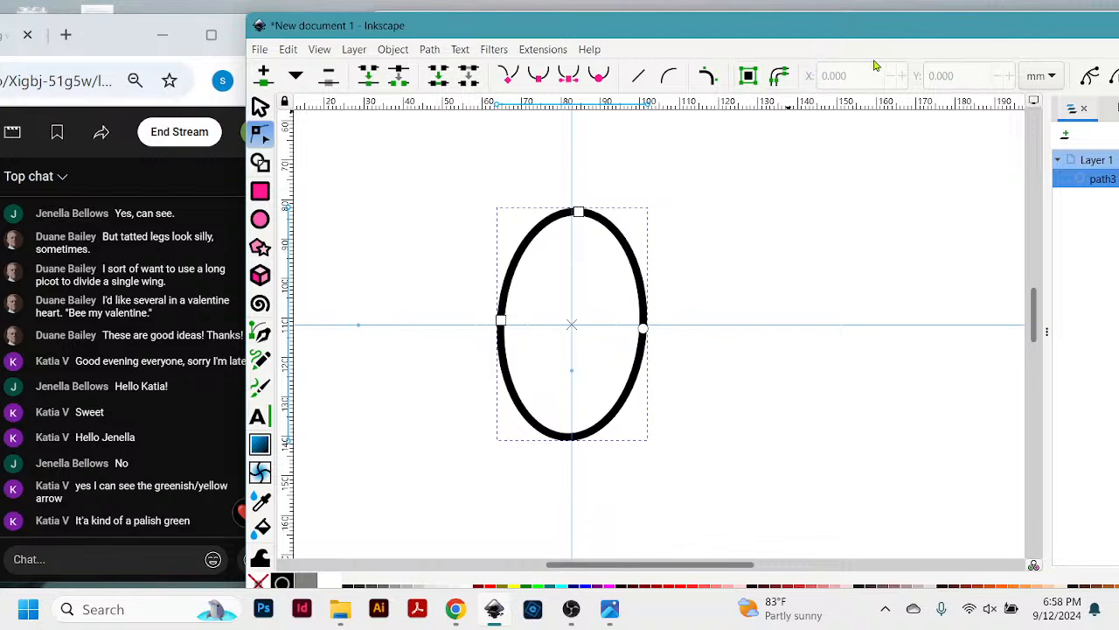
pyautogui.click(749, 77)
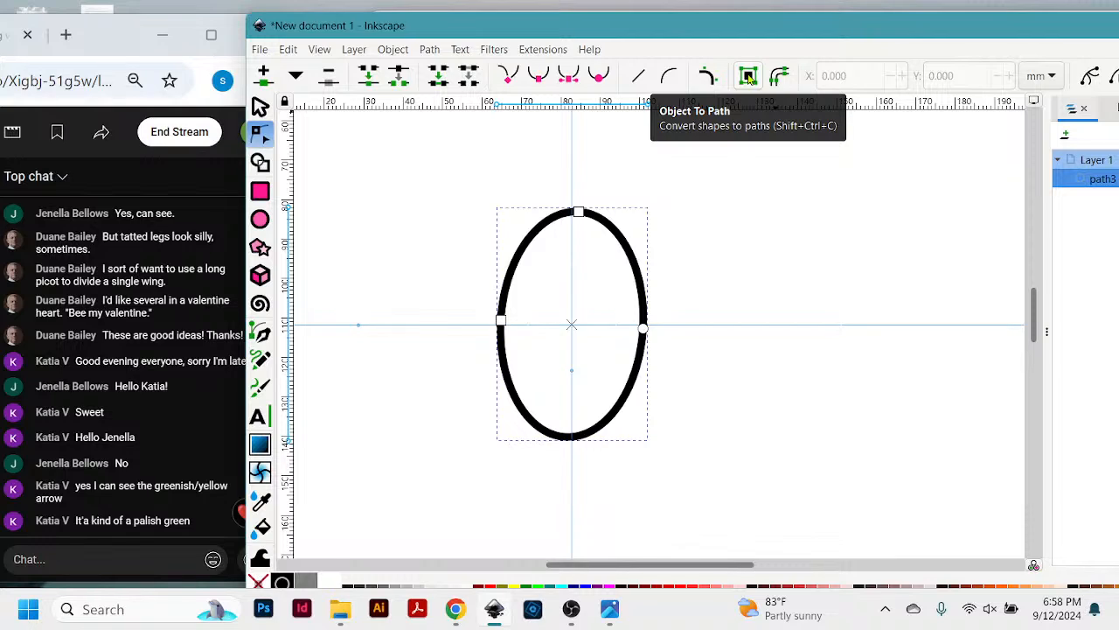
pyautogui.click(748, 77)
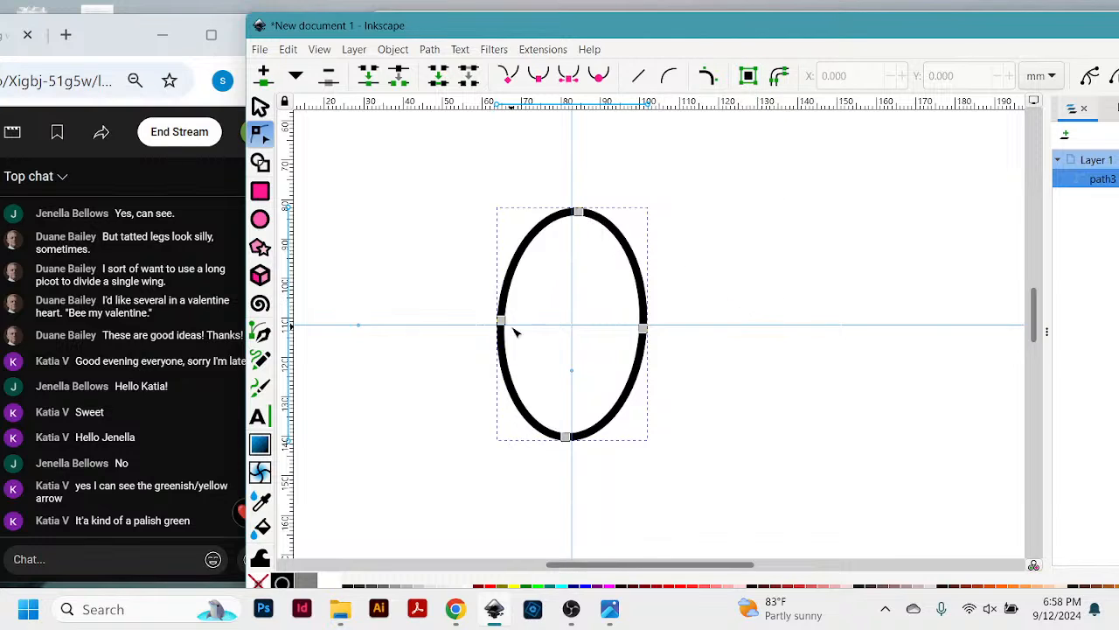
# - Reshape the path by pulling the curve handles of its rightmost node, swinging them outward and back to nearly vertical
pyautogui.click(644, 330)
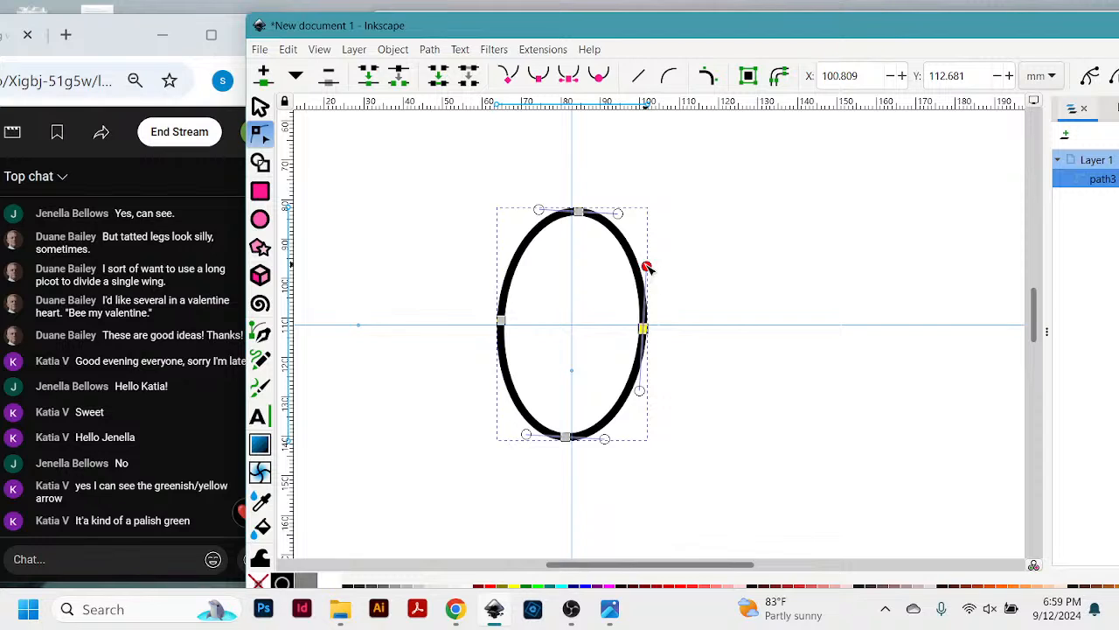
pyautogui.click(643, 329)
pyautogui.moveTo(647, 268); pyautogui.dragTo(788, 246)
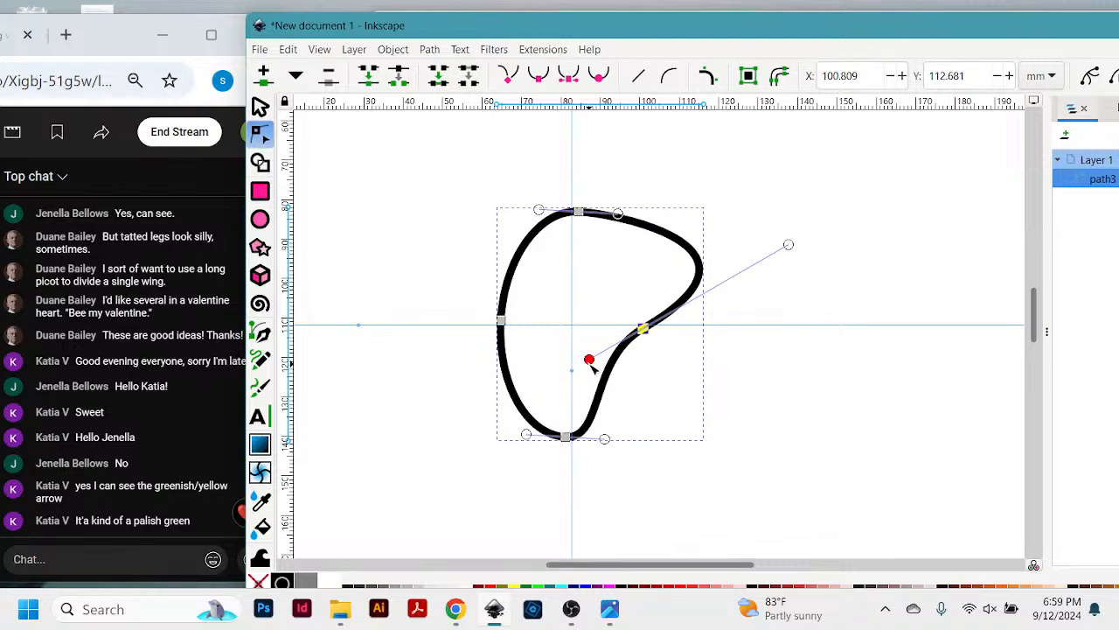
pyautogui.moveTo(590, 359); pyautogui.dragTo(645, 399)
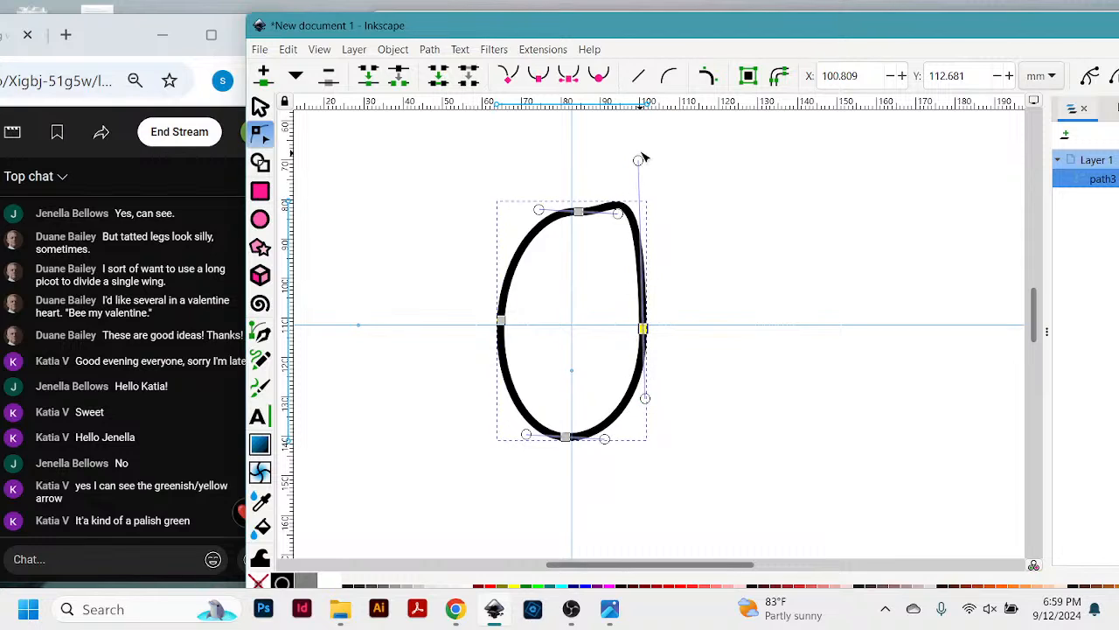
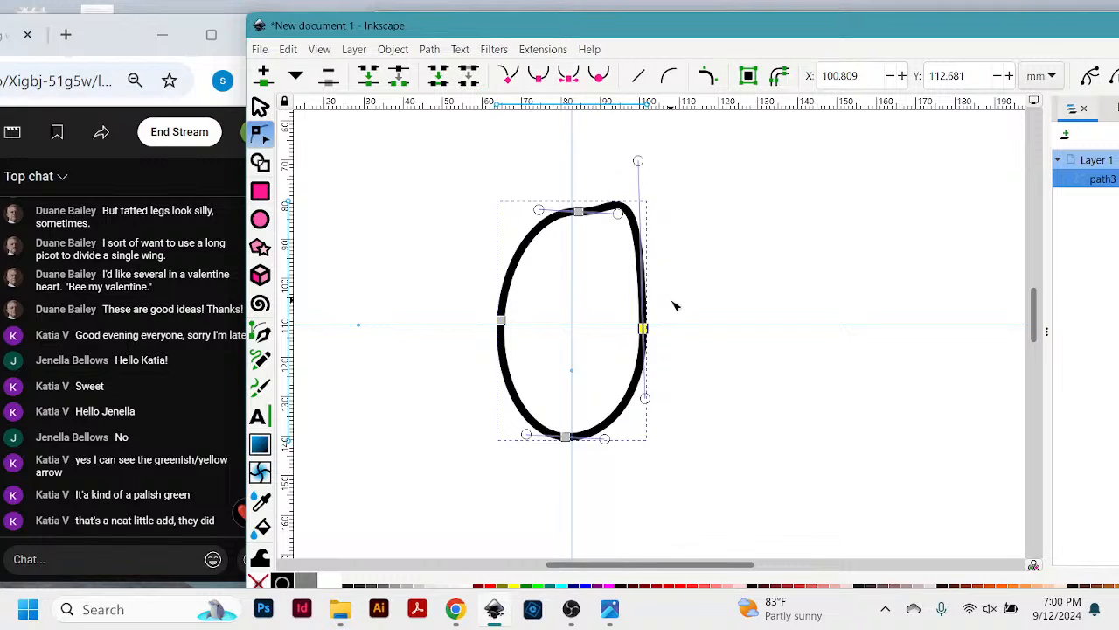
pyautogui.rightClick(735, 285)
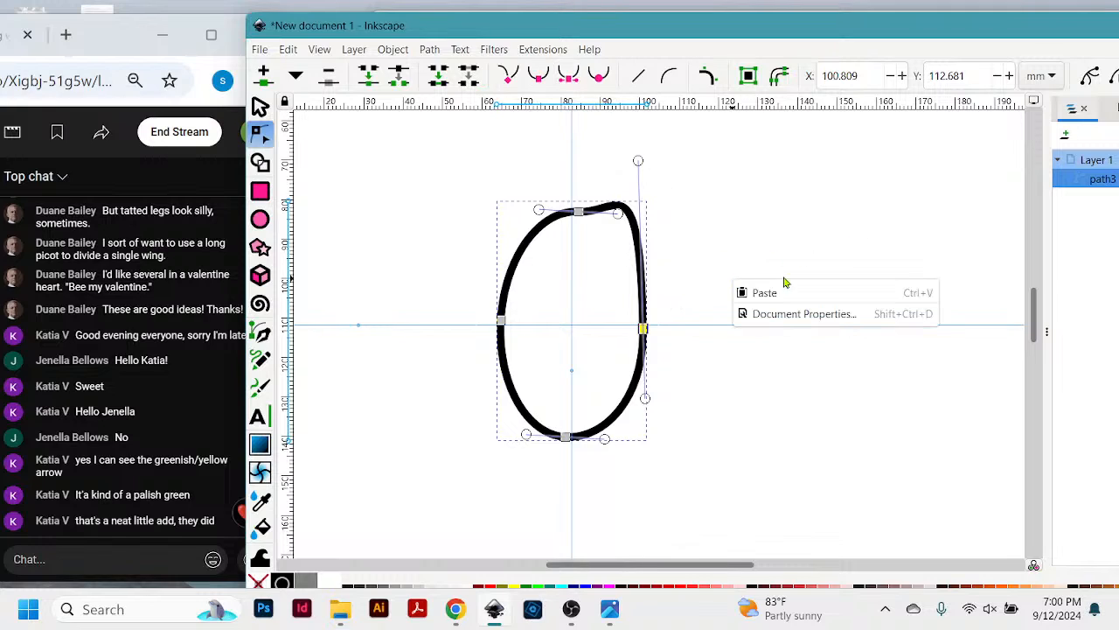
pyautogui.click(694, 248)
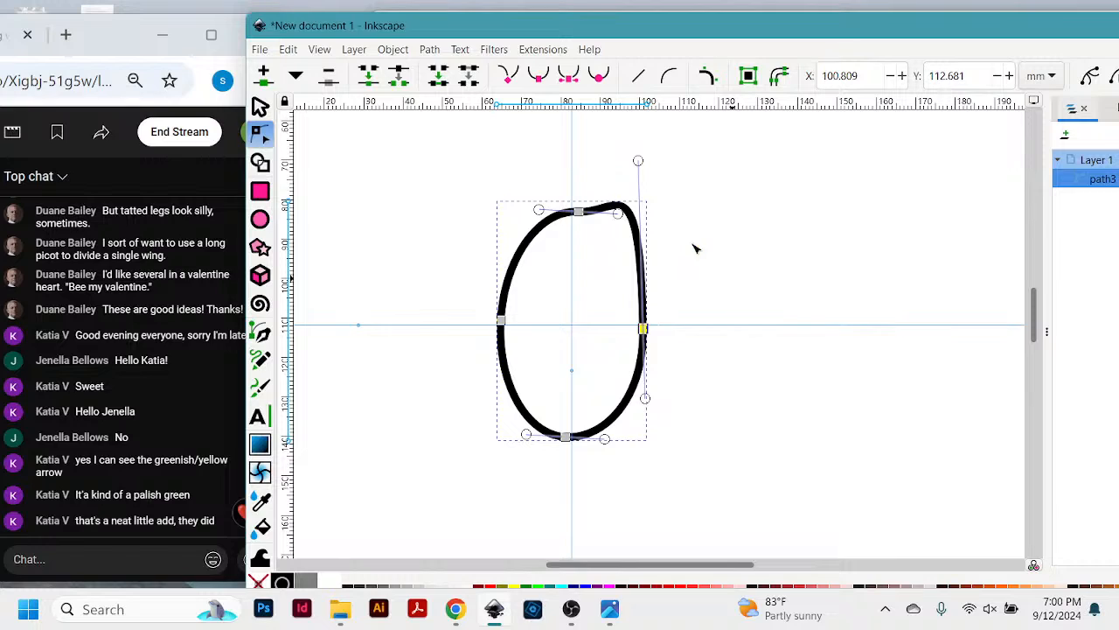
pyautogui.rightClick(645, 300)
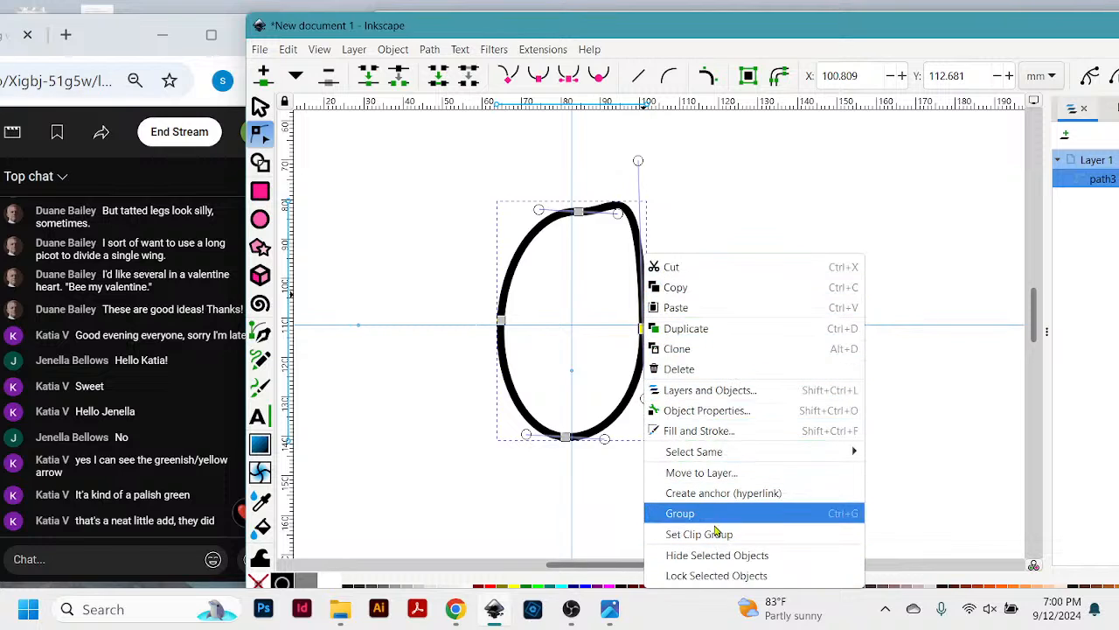
pyautogui.click(706, 169)
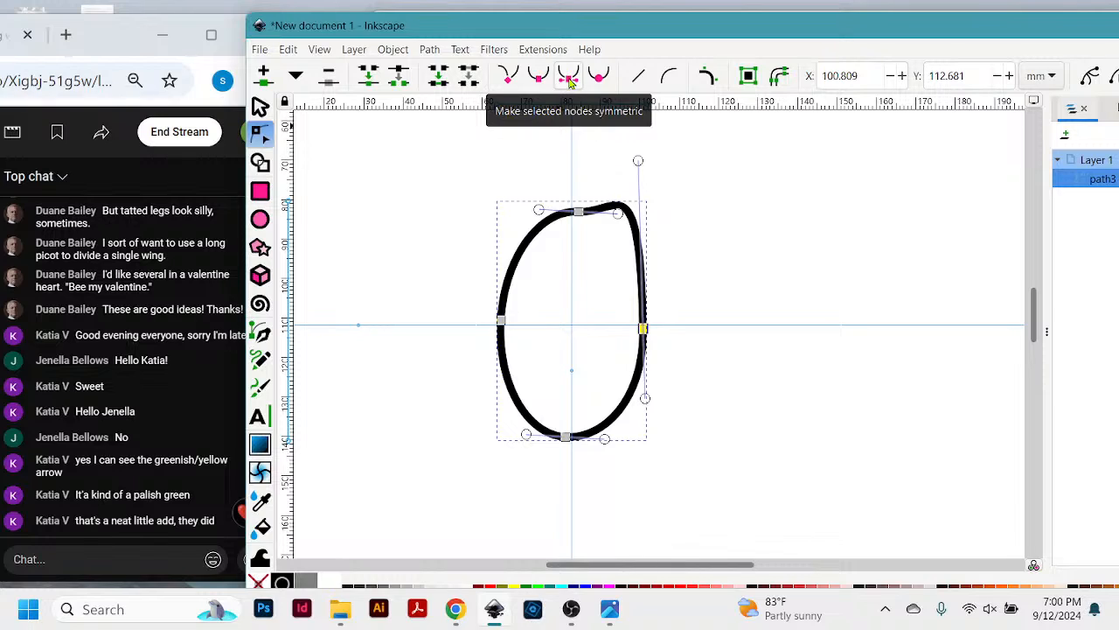
# - Make the rightmost node symmetric and try dragging it and its upper handle far across the ellipse to distort the path
pyautogui.click(570, 82)
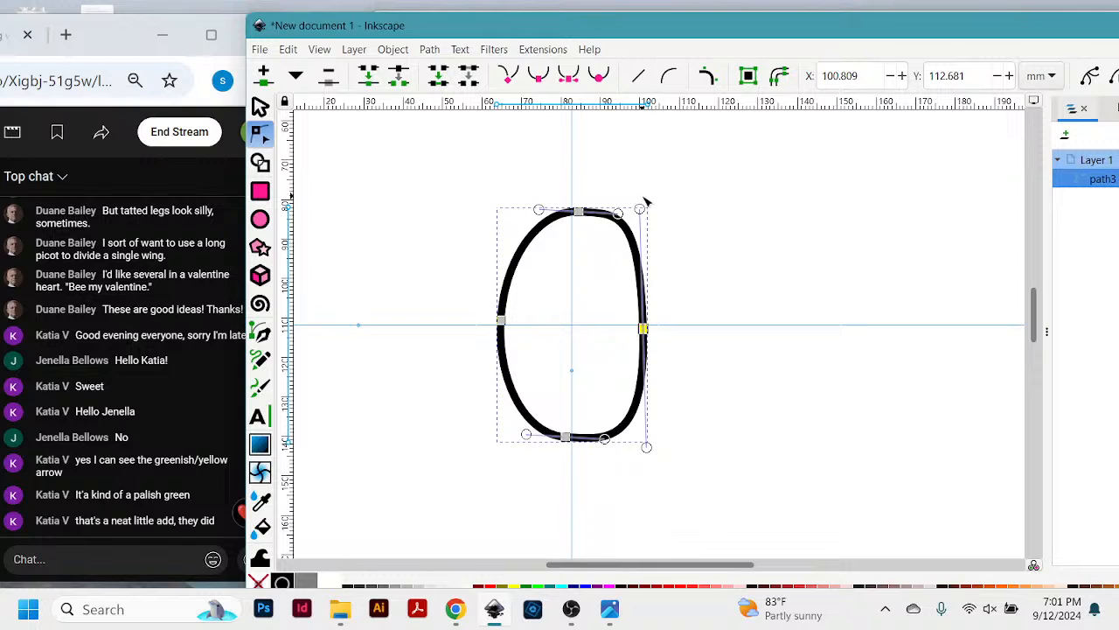
pyautogui.moveTo(647, 211)
pyautogui.mouseDown()
pyautogui.moveTo(626, 206)
pyautogui.moveTo(679, 237)
pyautogui.moveTo(612, 192)
pyautogui.moveTo(664, 215)
pyautogui.moveTo(625, 189)
pyautogui.moveTo(642, 196)
pyautogui.mouseUp()
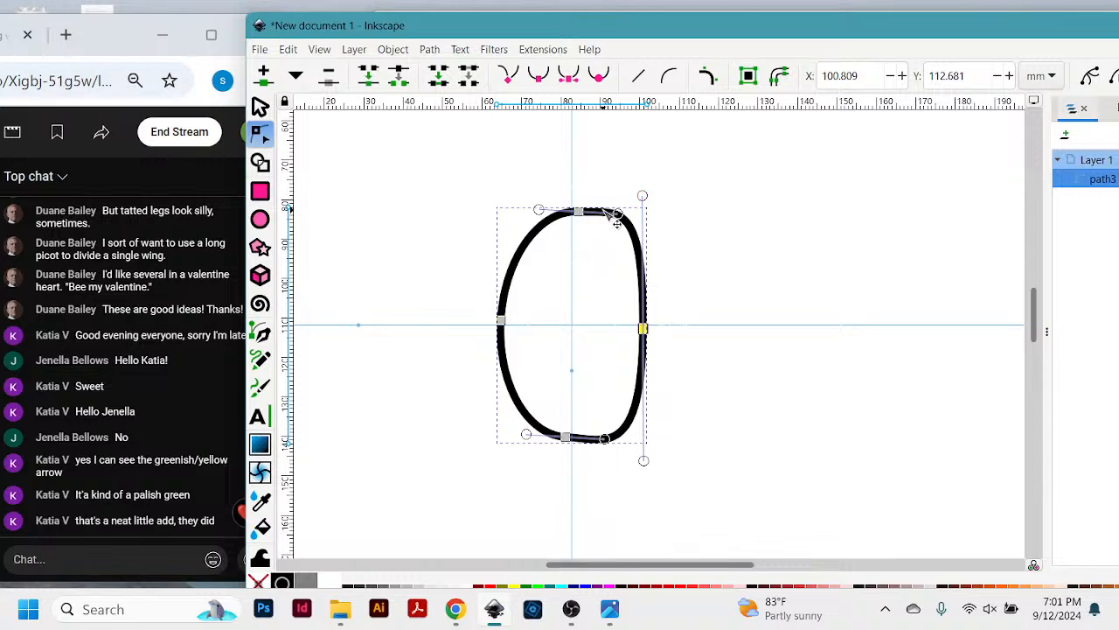
pyautogui.moveTo(644, 331); pyautogui.dragTo(466, 421)
pyautogui.moveTo(363, 422); pyautogui.dragTo(354, 419)
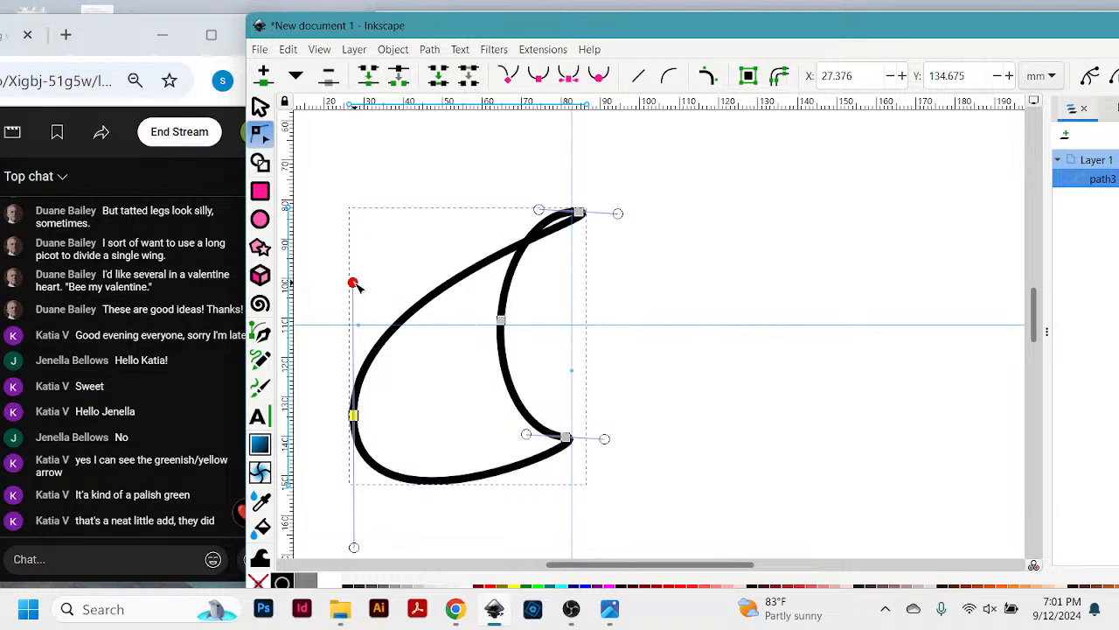
pyautogui.moveTo(353, 283); pyautogui.dragTo(775, 156)
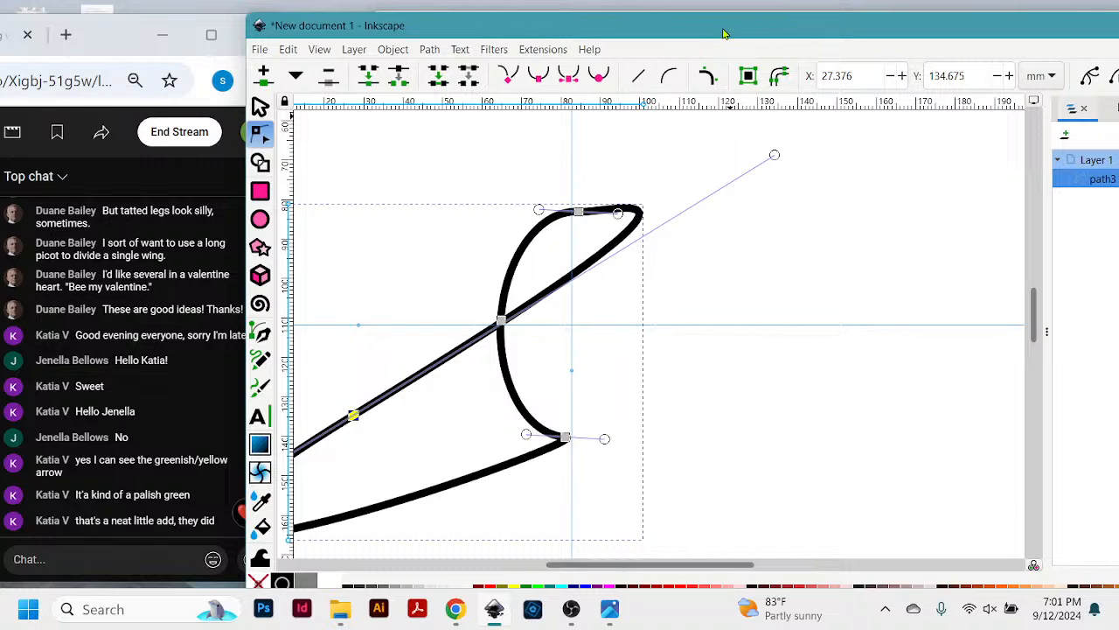
# - Undo the node and handle edits one by one until the path is back to the plain upright ellipse
pyautogui.moveTo(723, 32)
pyautogui.mouseDown()
pyautogui.moveTo(730, 22)
pyautogui.moveTo(726, 37)
pyautogui.mouseUp()
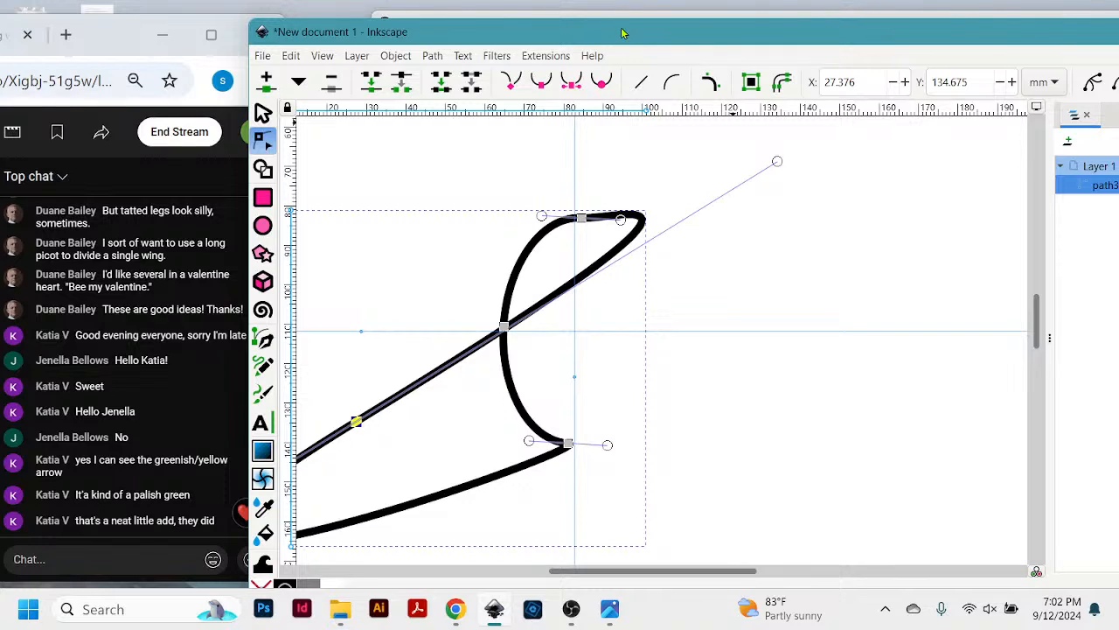
pyautogui.hotkey('shift', 's')
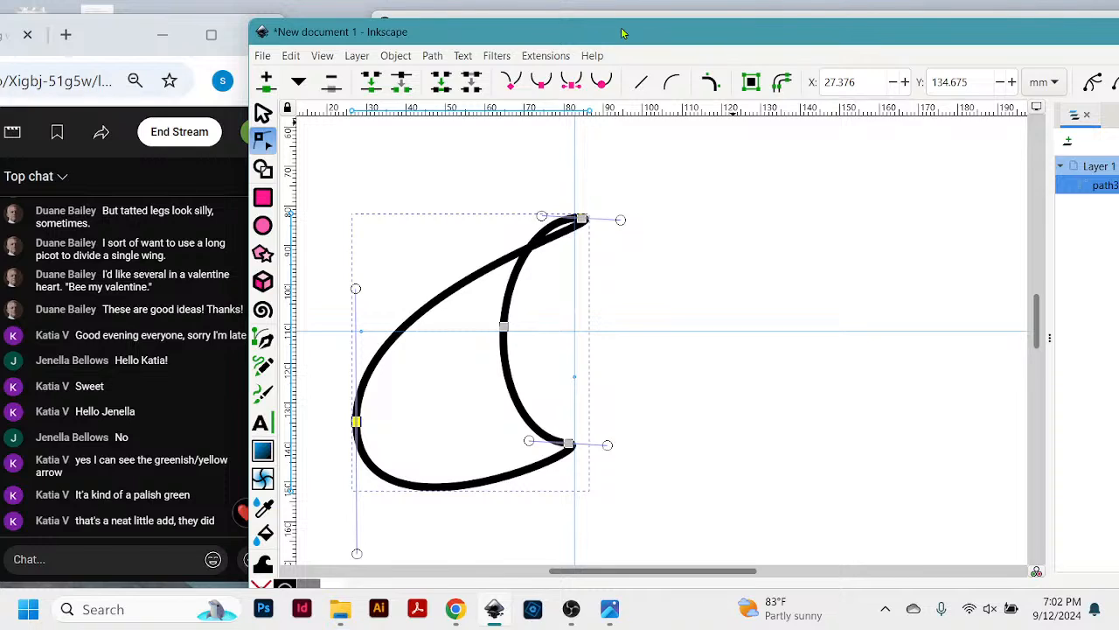
pyautogui.hotkey('ctrl', 'z')
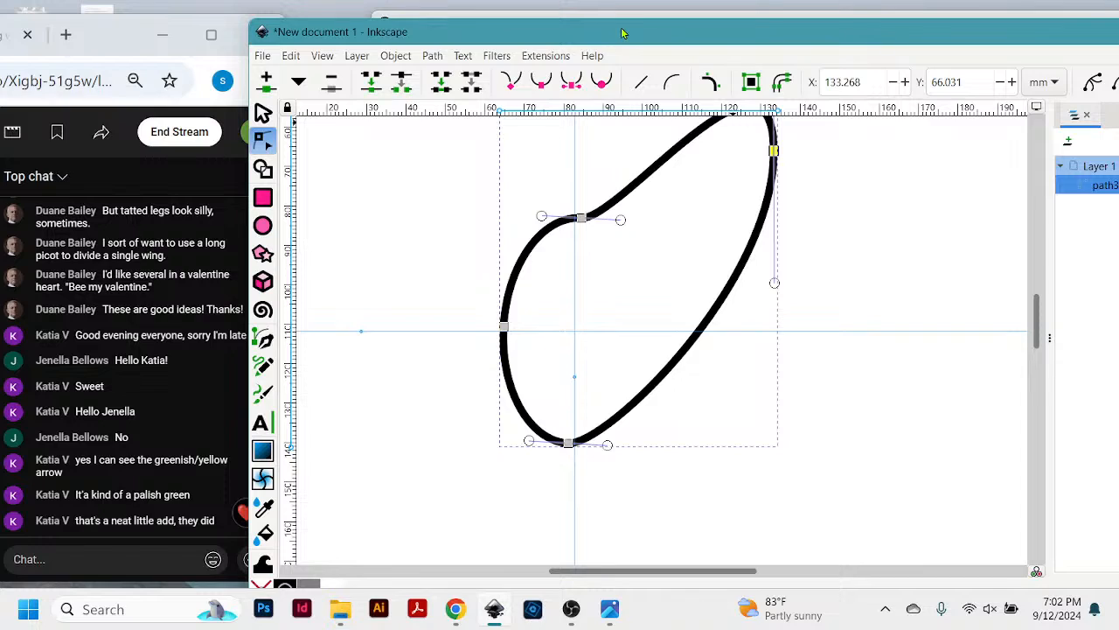
pyautogui.hotkey('ctrl', 'z')
pyautogui.hotkey('ctrl', 'z')
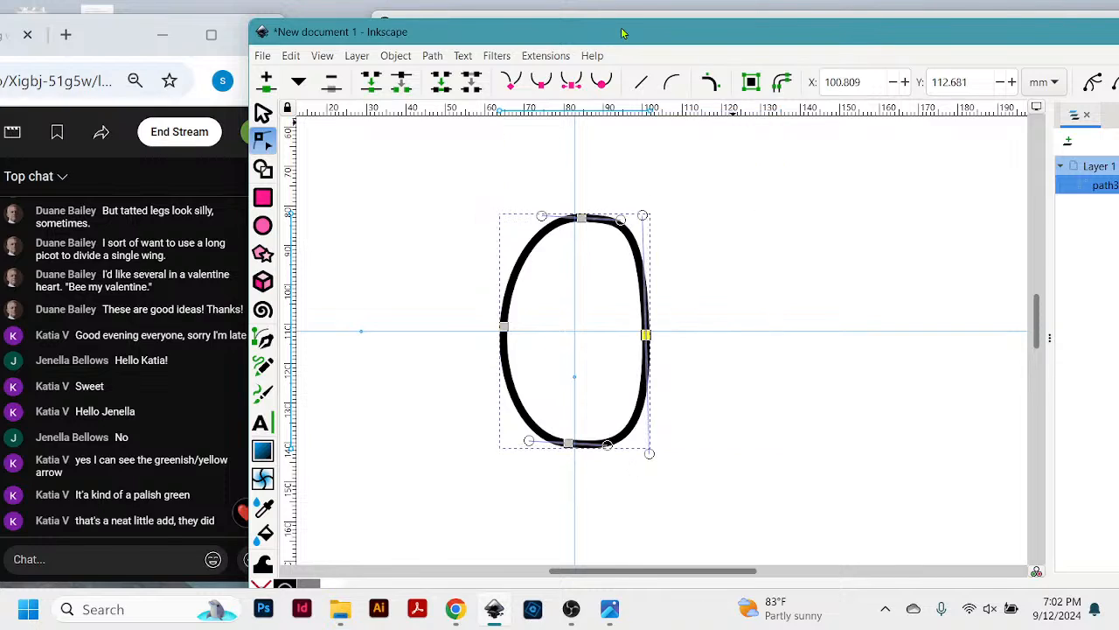
pyautogui.hotkey('ctrl', 'z')
pyautogui.hotkey('ctrl', 'z')
pyautogui.hotkey('ctrl', 'z')
pyautogui.hotkey('ctrl', 'z')
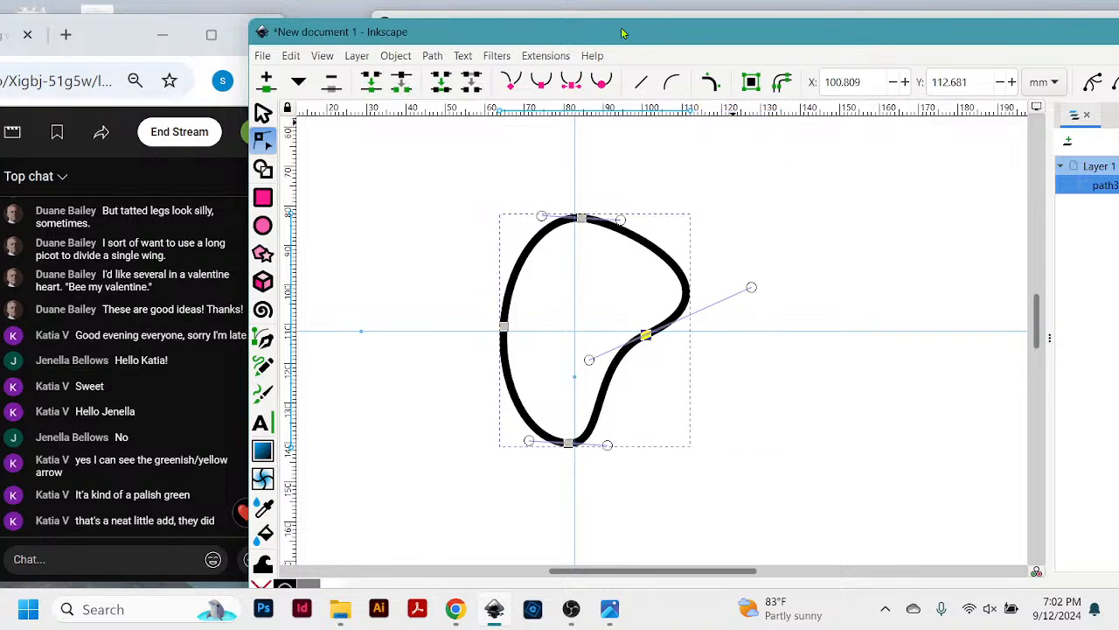
pyautogui.hotkey('ctrl', 'z')
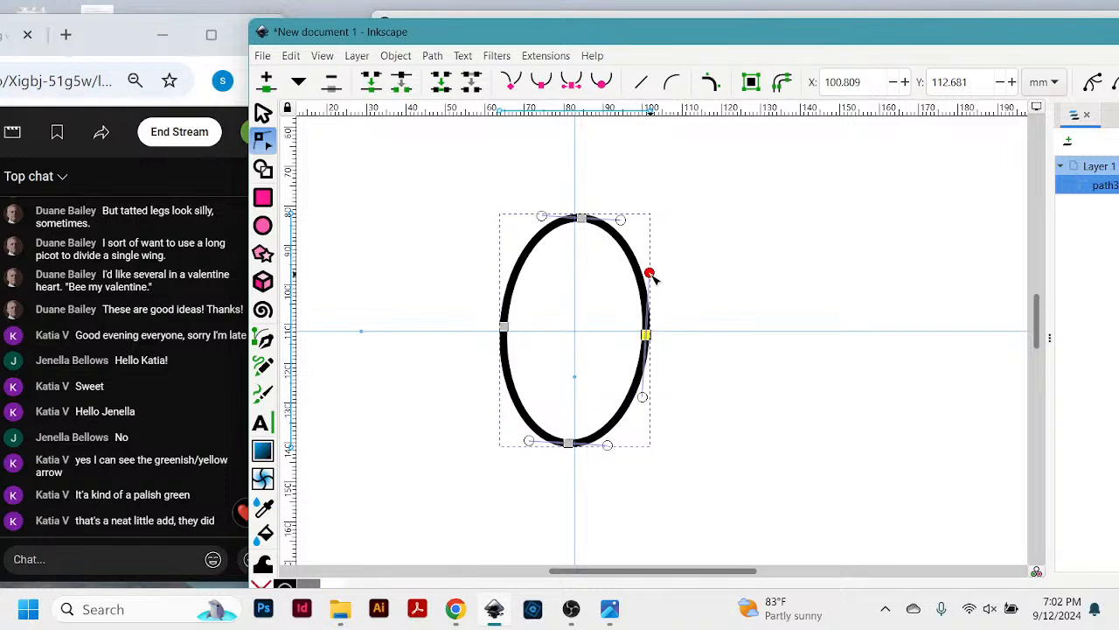
# - Straighten the rightmost node's handles to vertical and turn the ellipse's lowest node into a corner
pyautogui.moveTo(654, 276); pyautogui.dragTo(650, 276)
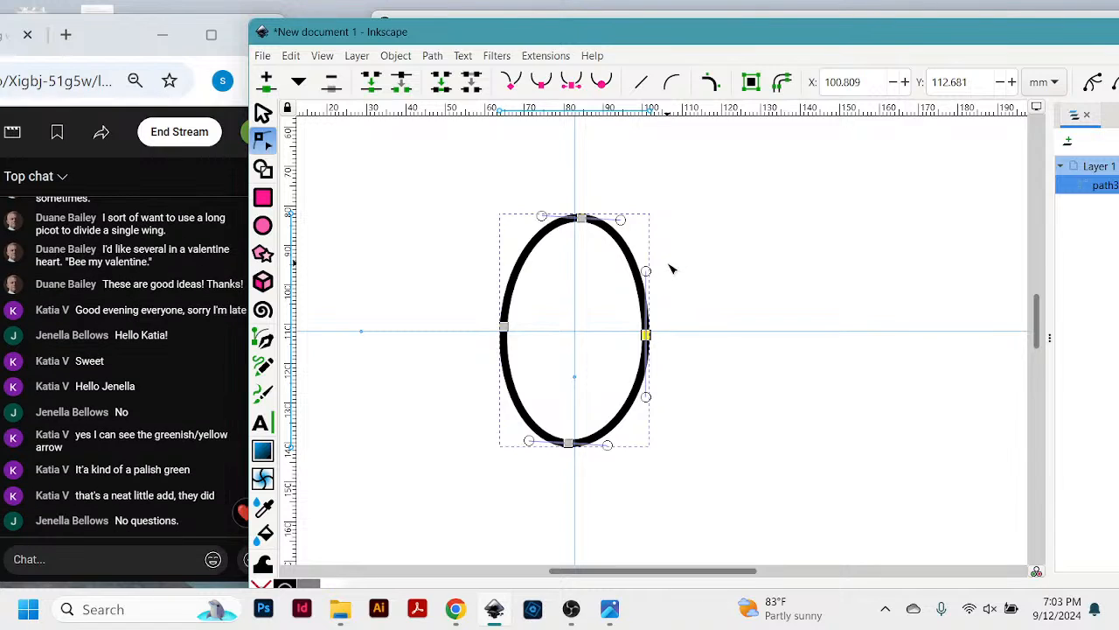
pyautogui.click(570, 445)
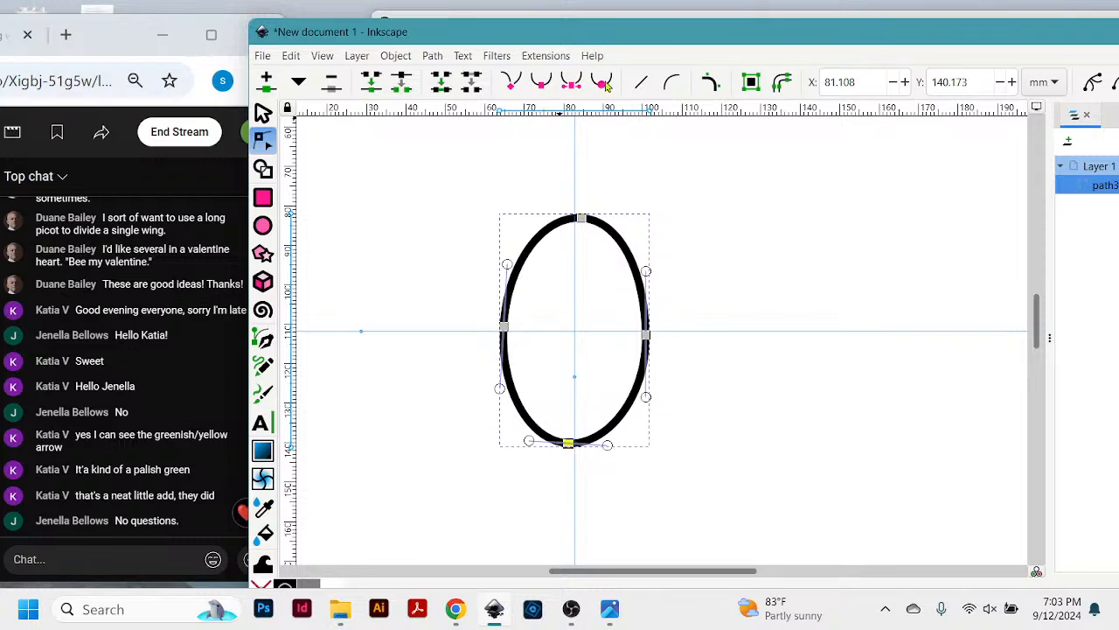
pyautogui.click(511, 83)
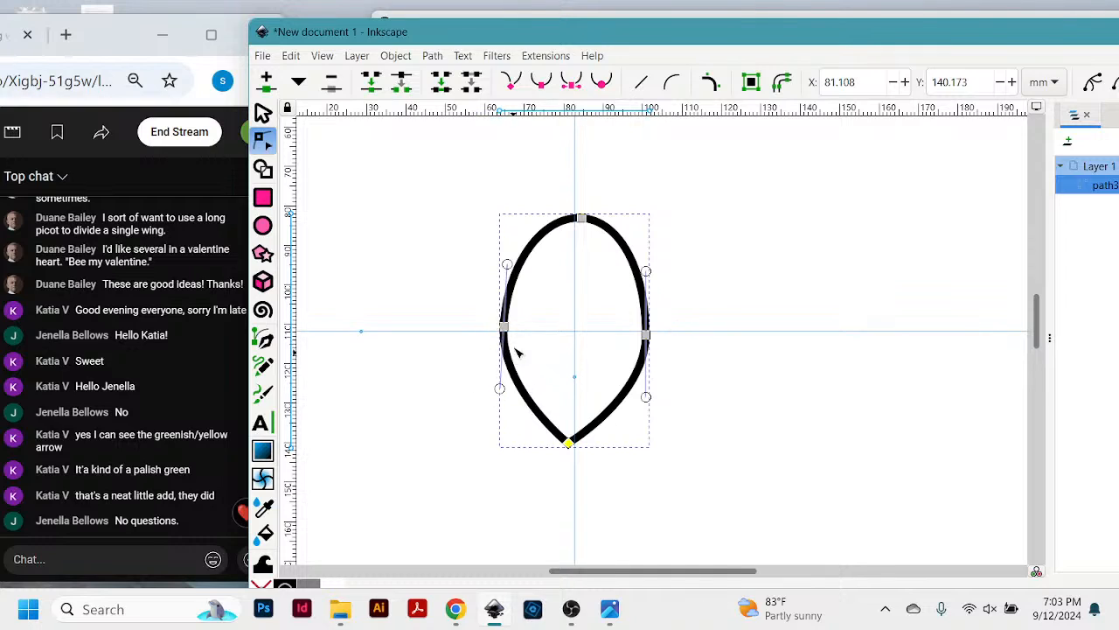
# - Try nudging only the rightmost node upward in small steps and return it to its starting position
pyautogui.click(648, 336)
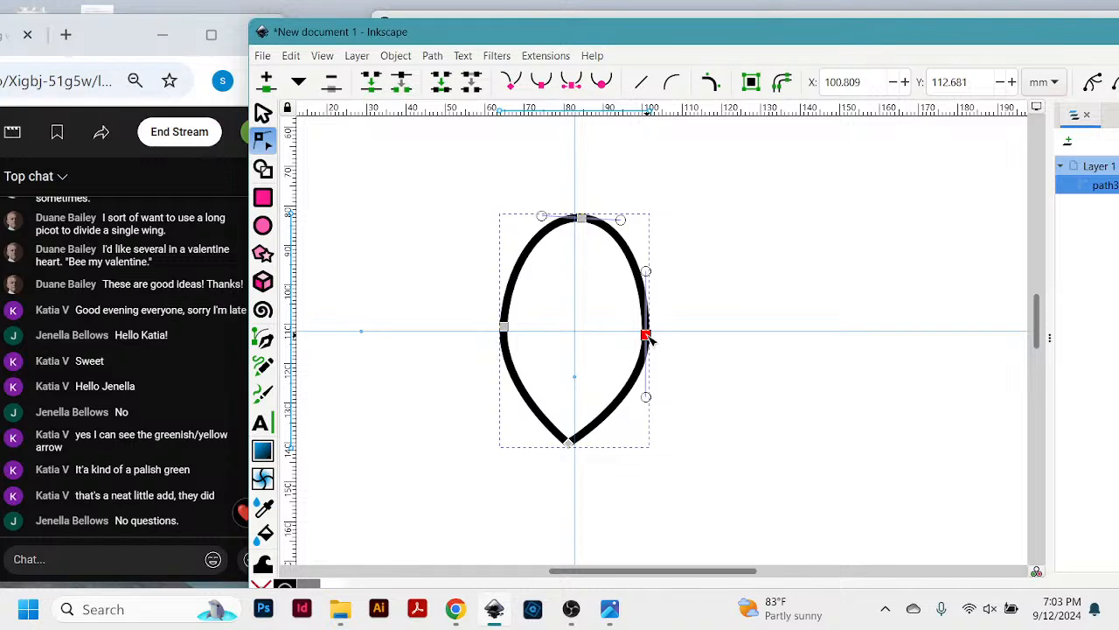
pyautogui.rightClick(648, 337)
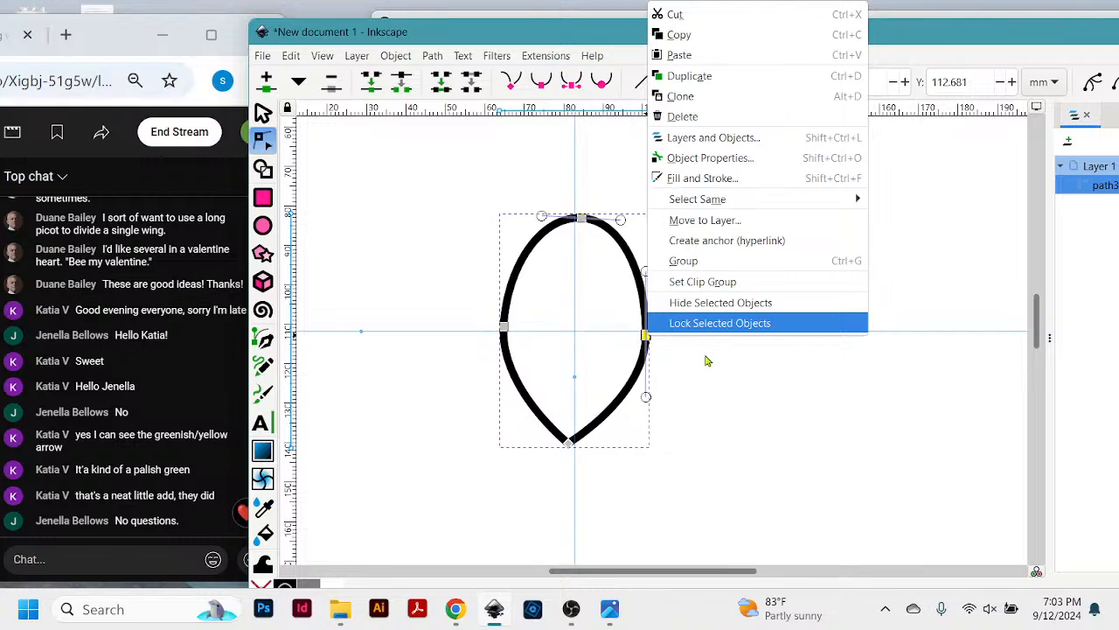
pyautogui.click(934, 230)
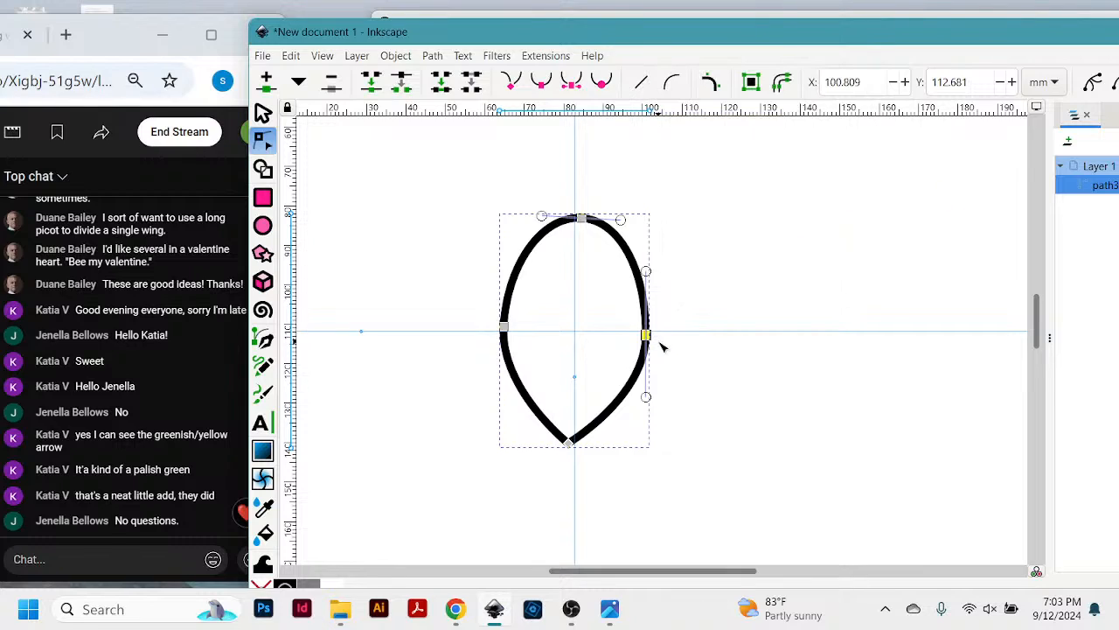
pyautogui.press('Up')
pyautogui.press('Up')
pyautogui.press('Up')
pyautogui.press('Up')
pyautogui.press('Up')
pyautogui.press('Up')
pyautogui.press('Up')
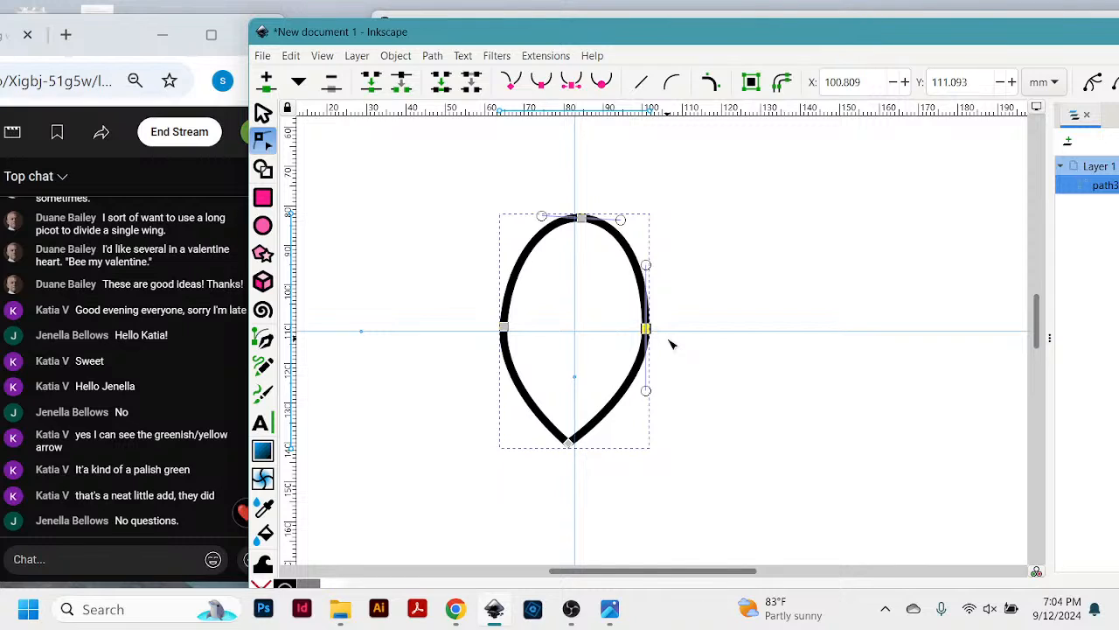
pyautogui.press('Up')
pyautogui.press('Up')
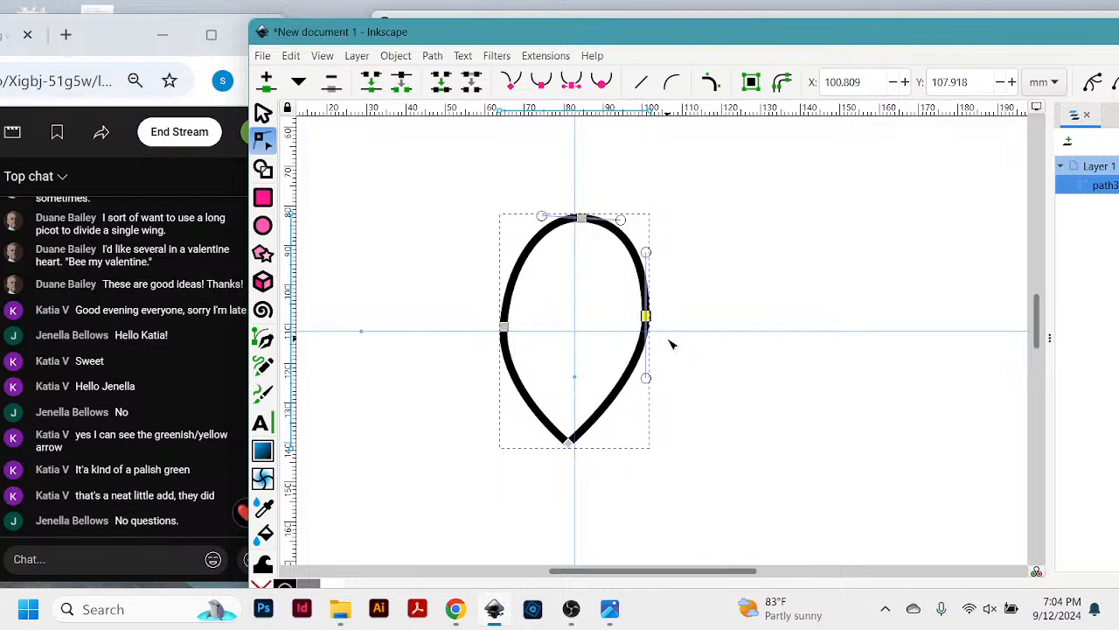
pyautogui.press('Up')
pyautogui.press('Up')
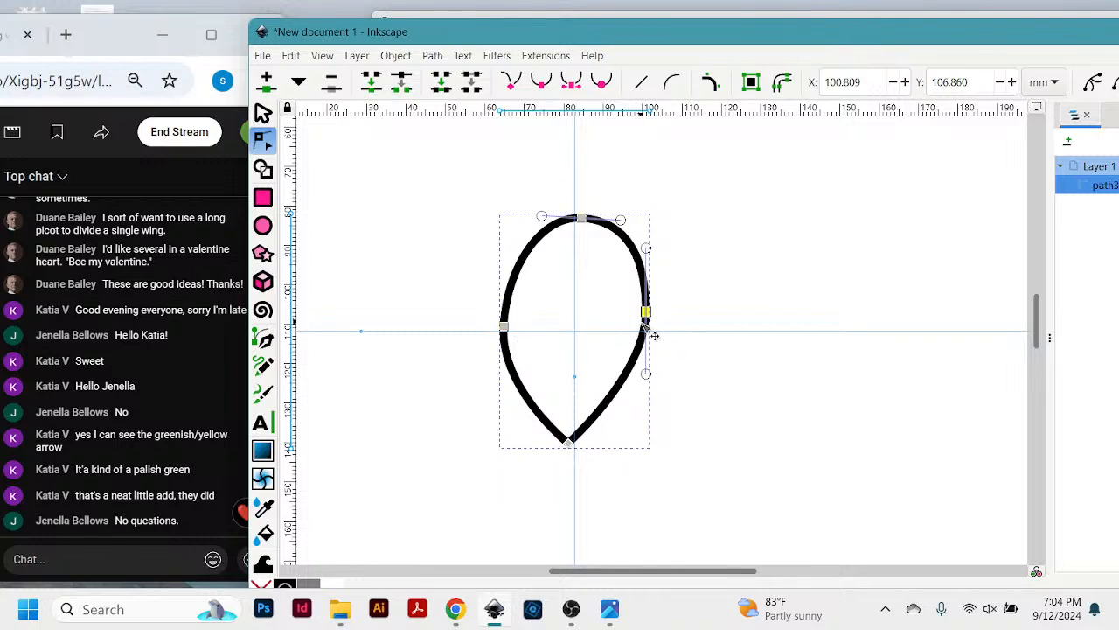
pyautogui.hotkey('shift', 'Down')
pyautogui.press('Down')
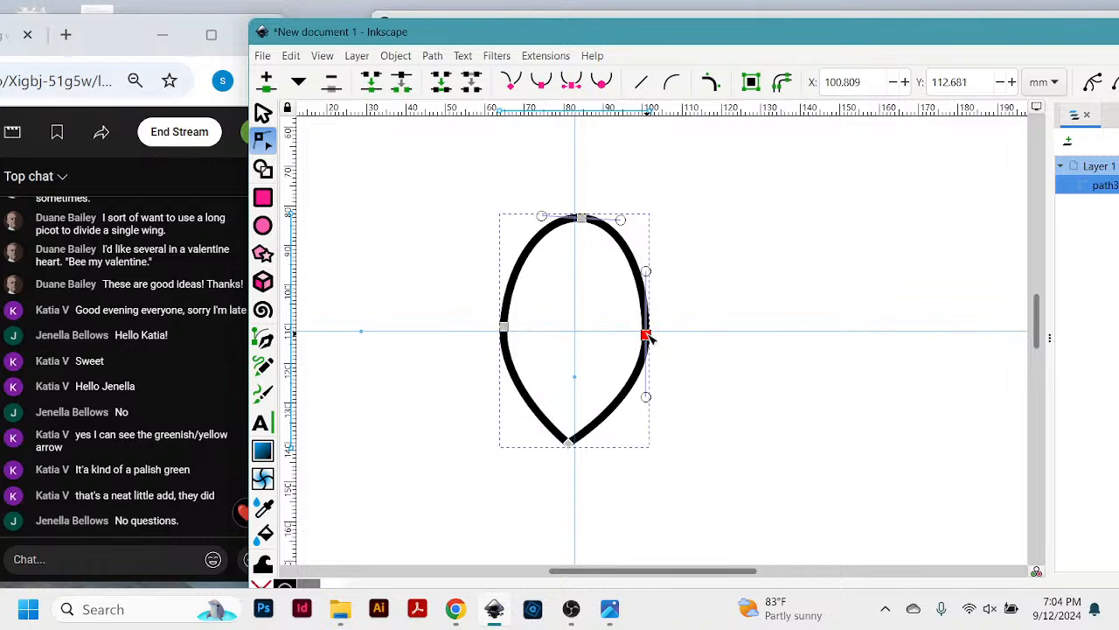
# - Move the rightmost node onto the horizontal guide, then nudge both side nodes up together to Y 107.390 mm
pyautogui.moveTo(649, 340); pyautogui.dragTo(647, 333)
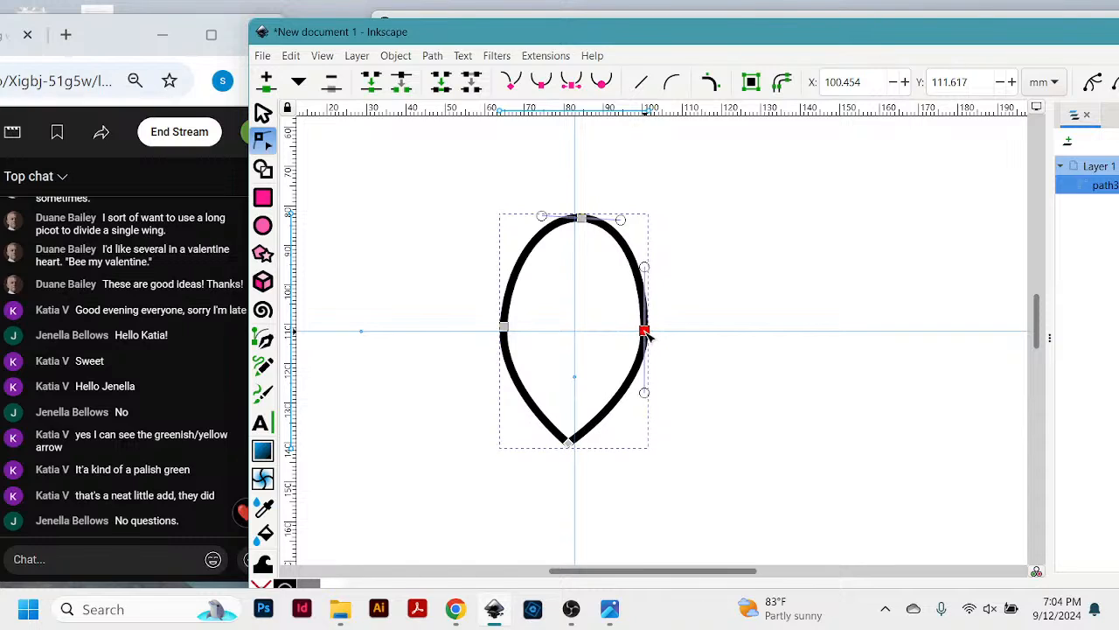
pyautogui.keyDown('shift'); pyautogui.click(503, 328); pyautogui.keyUp('shift')
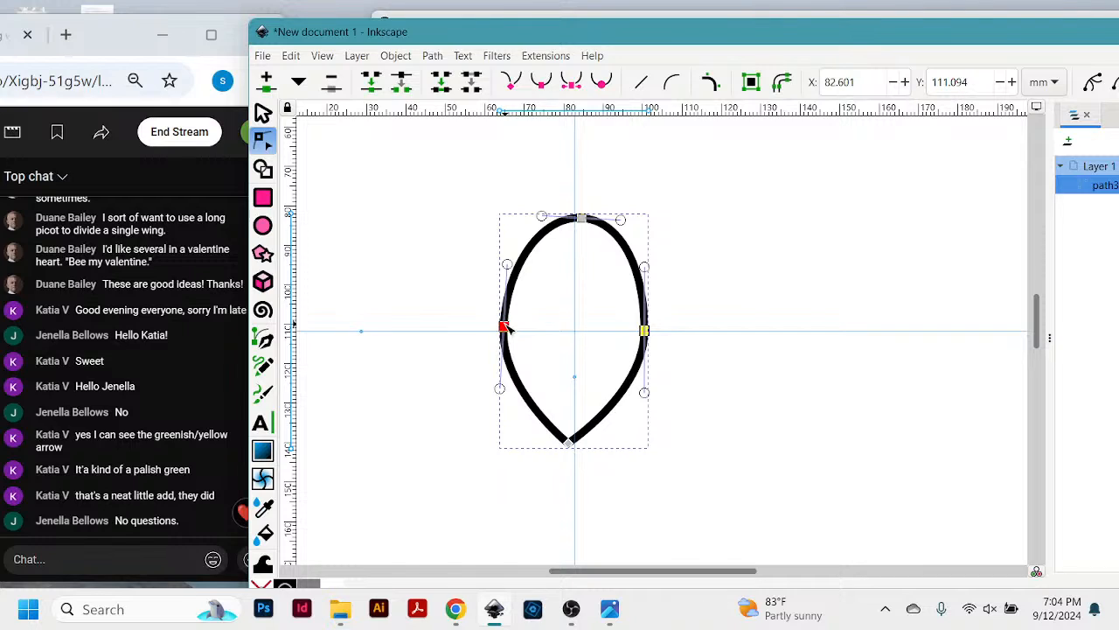
pyautogui.press('Up')
pyautogui.press('Up')
pyautogui.press('Up')
pyautogui.press('Up')
pyautogui.press('Up')
pyautogui.press('Up')
pyautogui.press('Up')
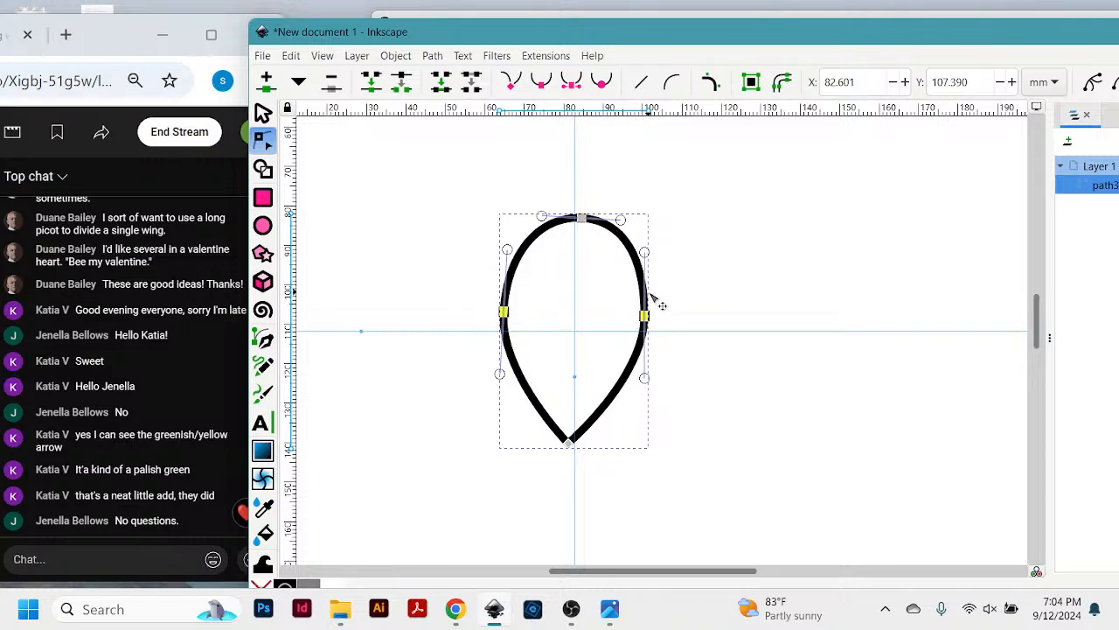
pyautogui.click(710, 267)
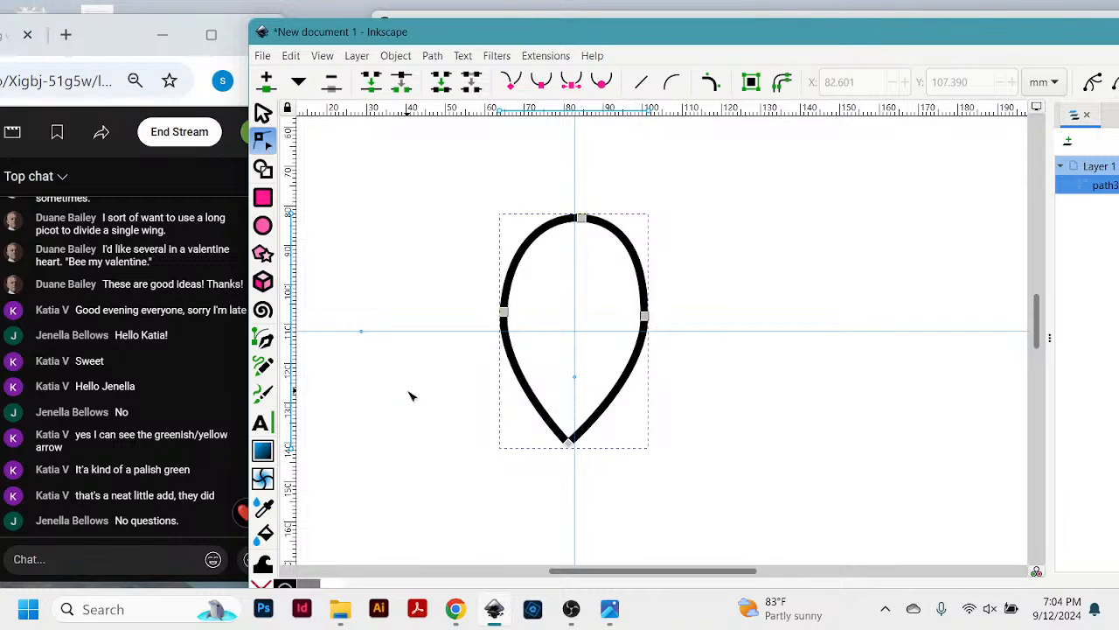
pyautogui.click(291, 56)
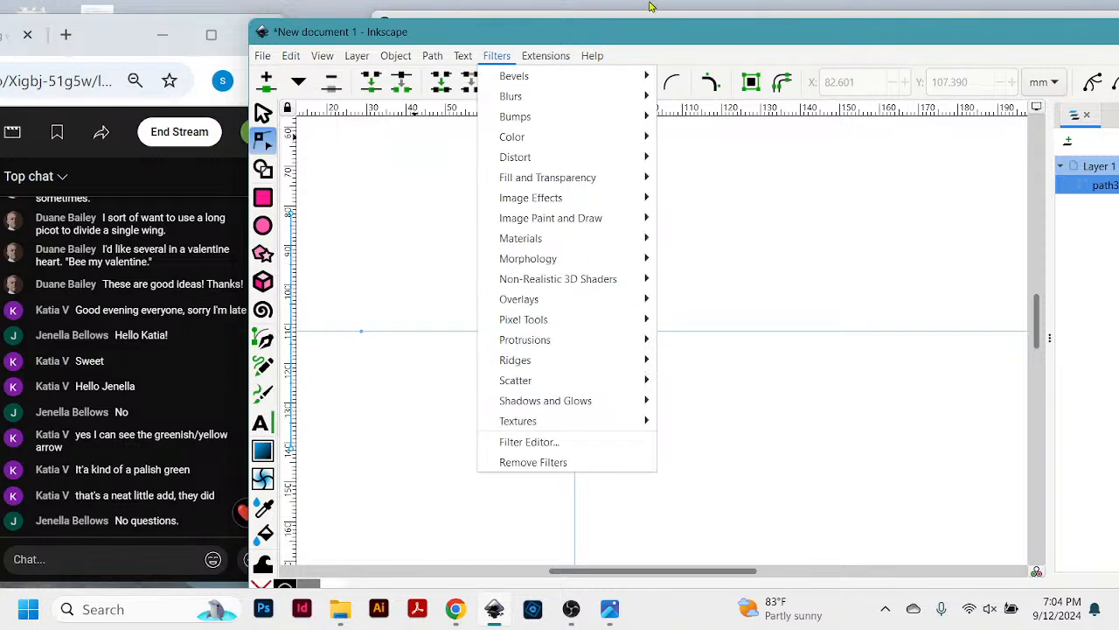
pyautogui.click(649, 33)
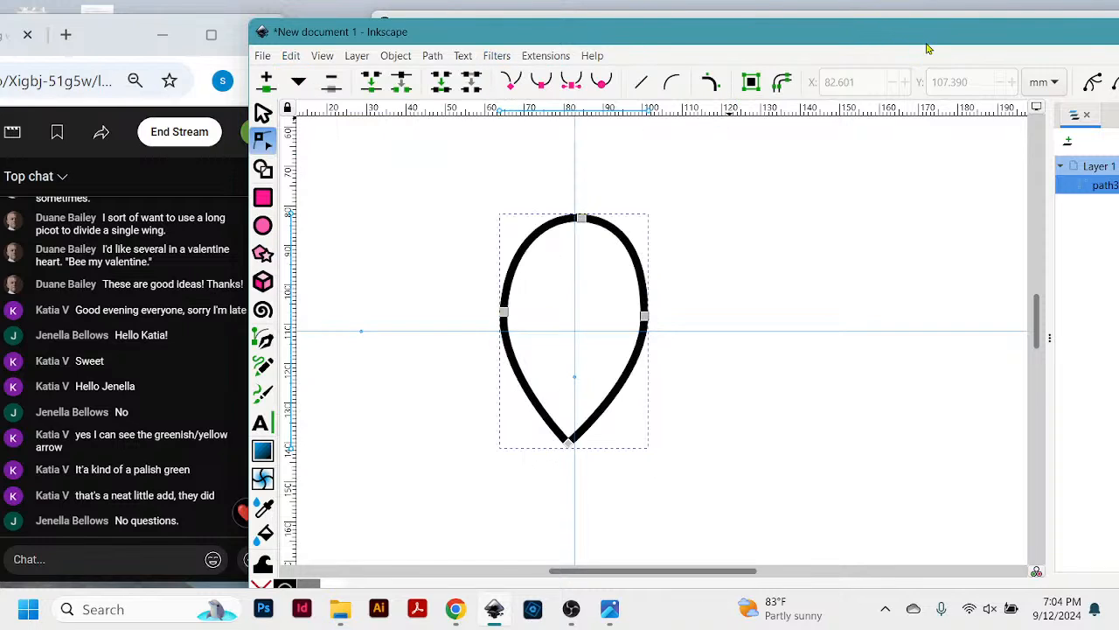
pyautogui.moveTo(932, 37); pyautogui.dragTo(625, 54)
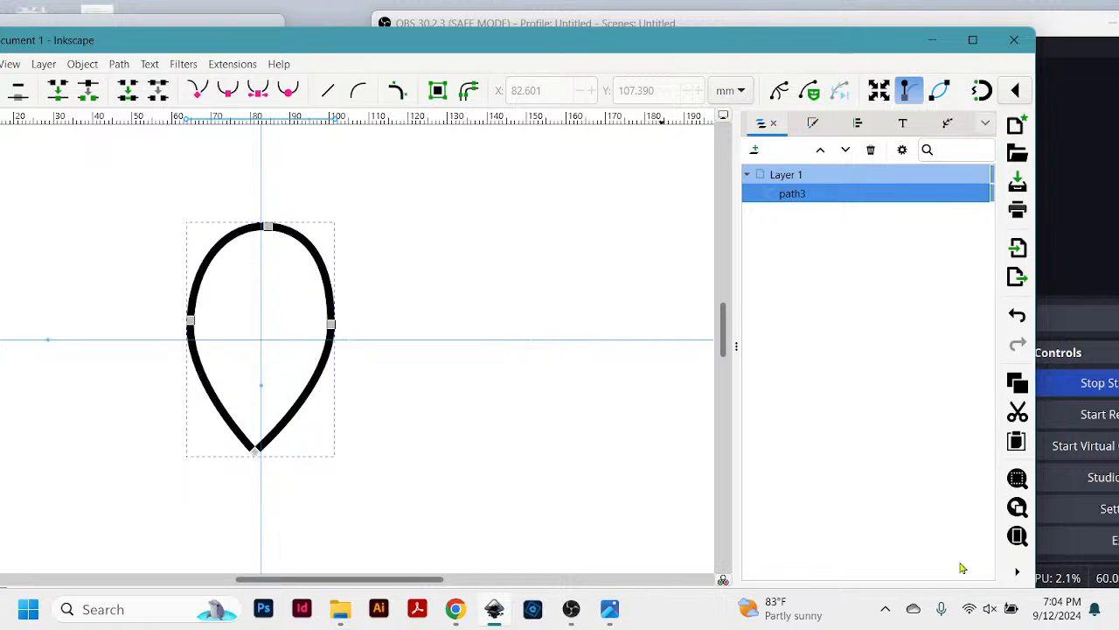
pyautogui.moveTo(675, 50); pyautogui.dragTo(988, 50)
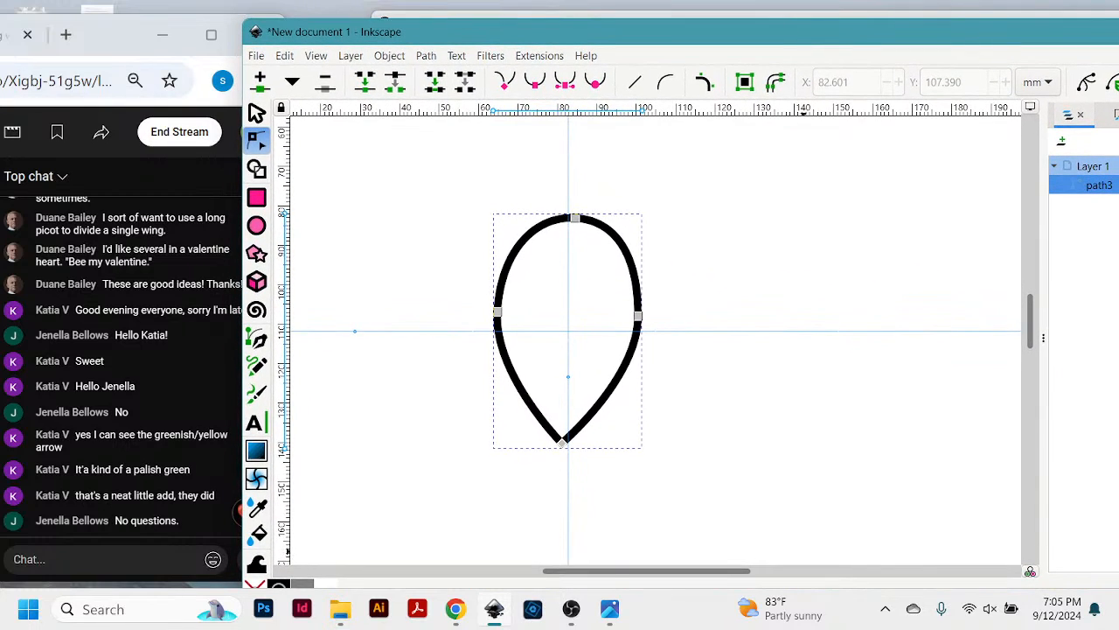
# - Zoom in on the pointed lower end of the teardrop path to examine its corner
pyautogui.press('z')
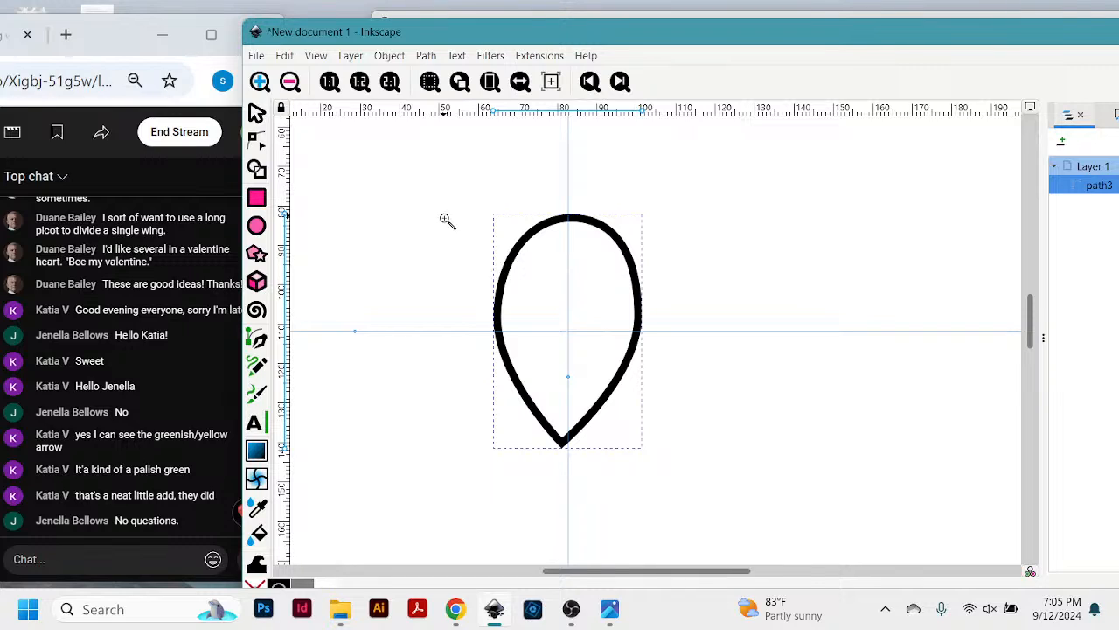
pyautogui.moveTo(445, 216); pyautogui.dragTo(648, 459)
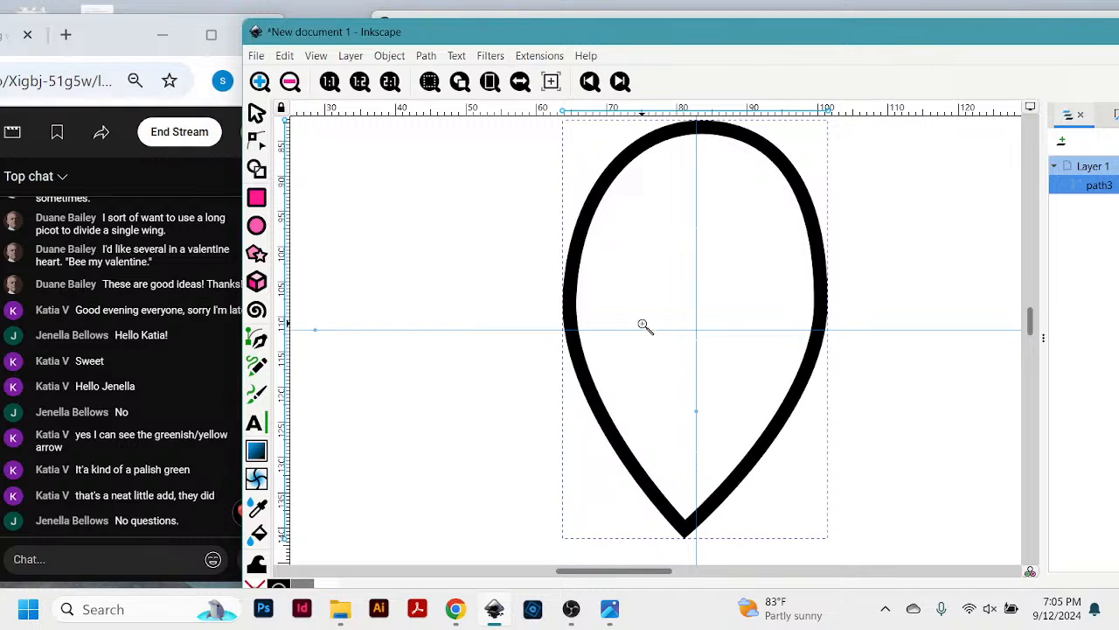
pyautogui.moveTo(645, 324); pyautogui.dragTo(774, 475)
pyautogui.scroll(-5, 690, 403)
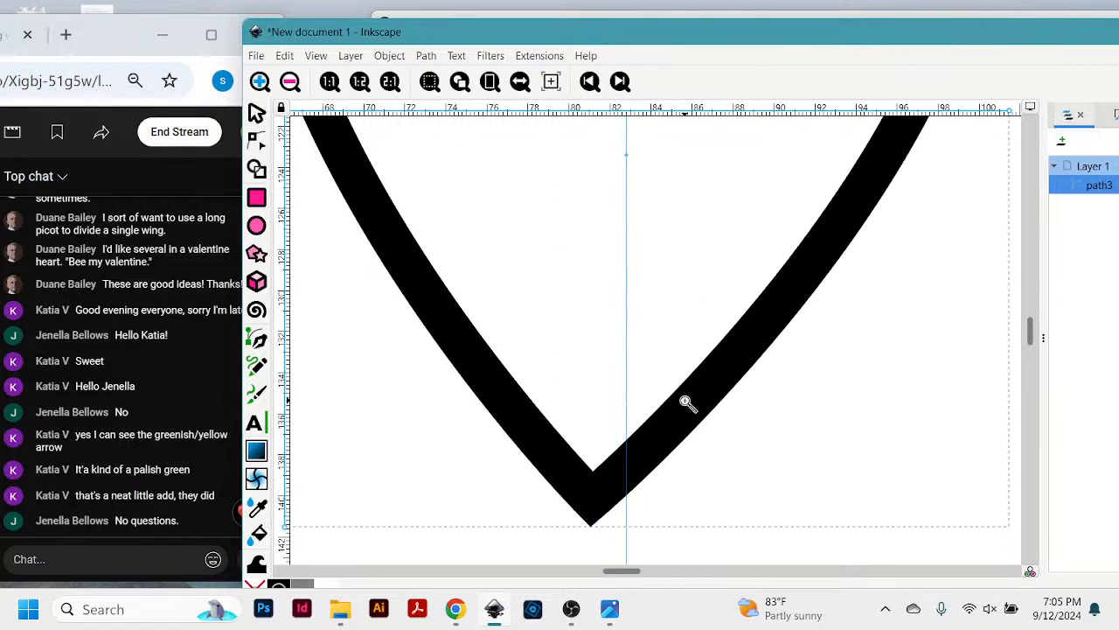
# - Zoom back out to examine the whole teardrop path, then display its nodes
pyautogui.scroll(-3, 687, 402)
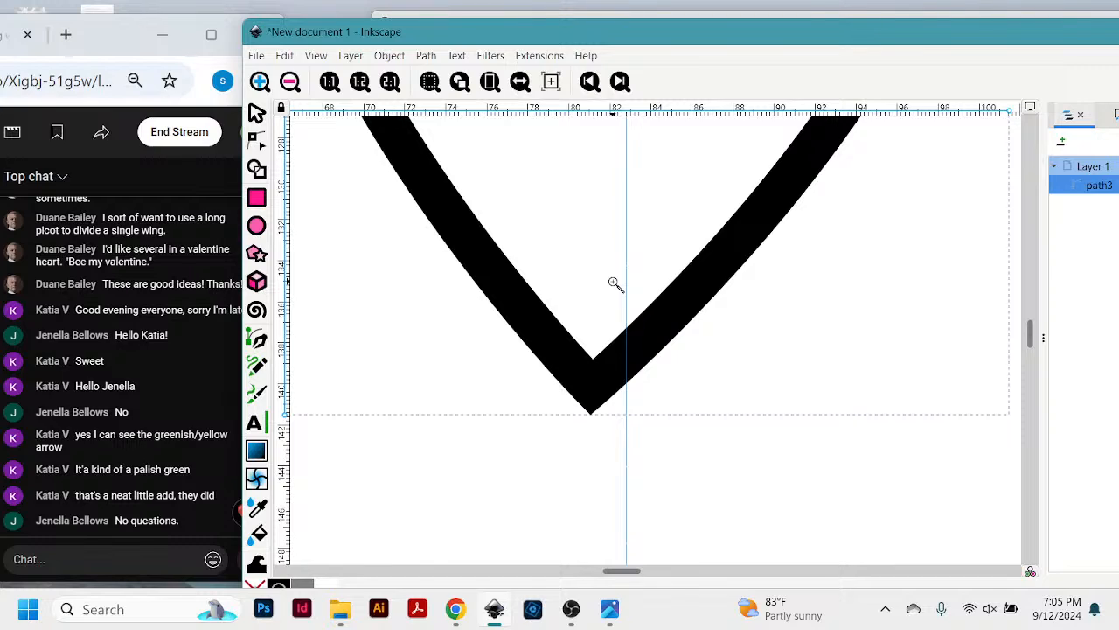
pyautogui.press('-')
pyautogui.press('-')
pyautogui.press('-')
pyautogui.press('-')
pyautogui.press('-')
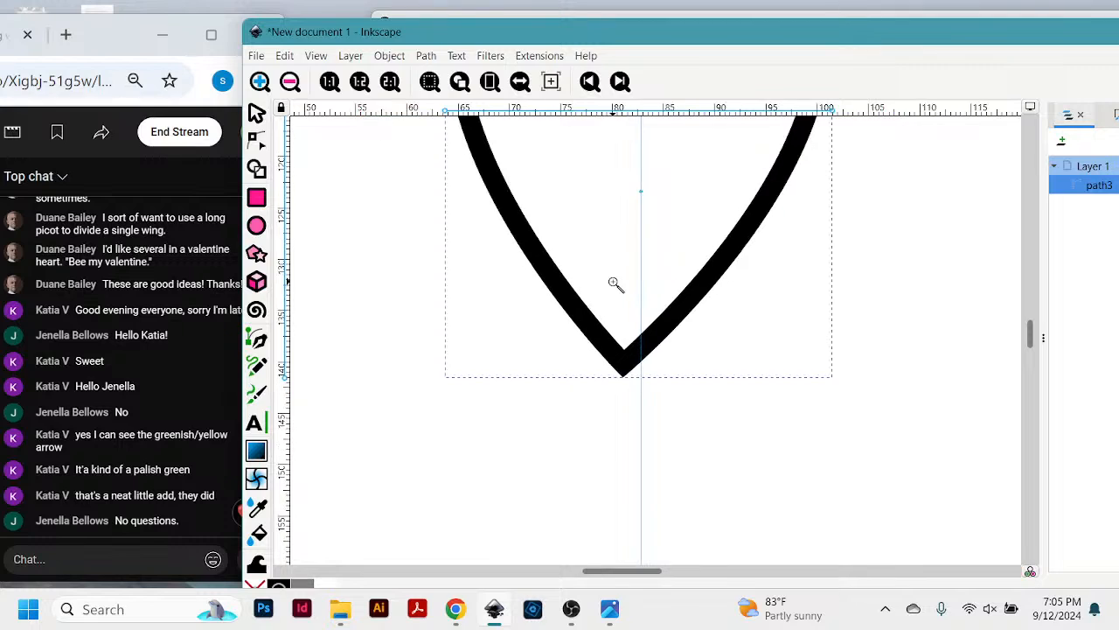
pyautogui.press('-')
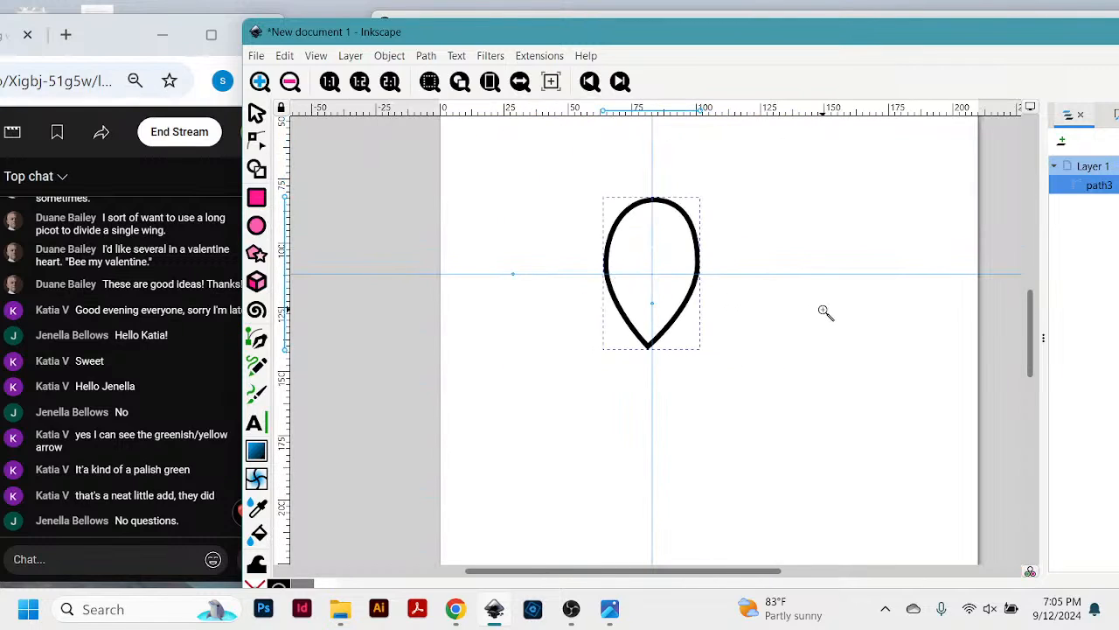
pyautogui.press('+')
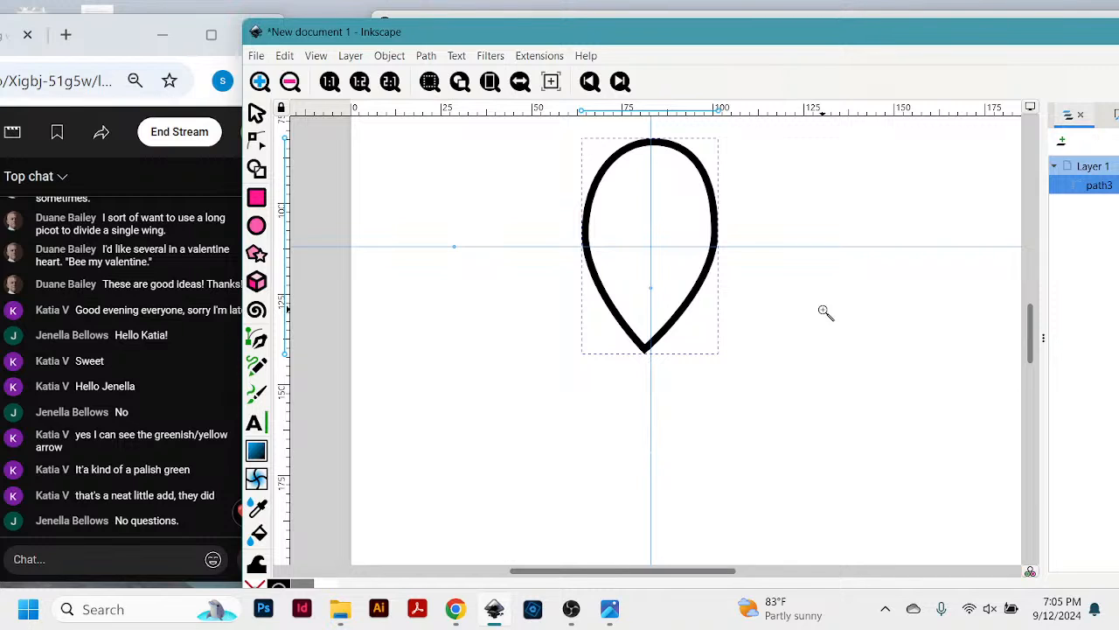
pyautogui.moveTo(803, 37); pyautogui.dragTo(796, 25)
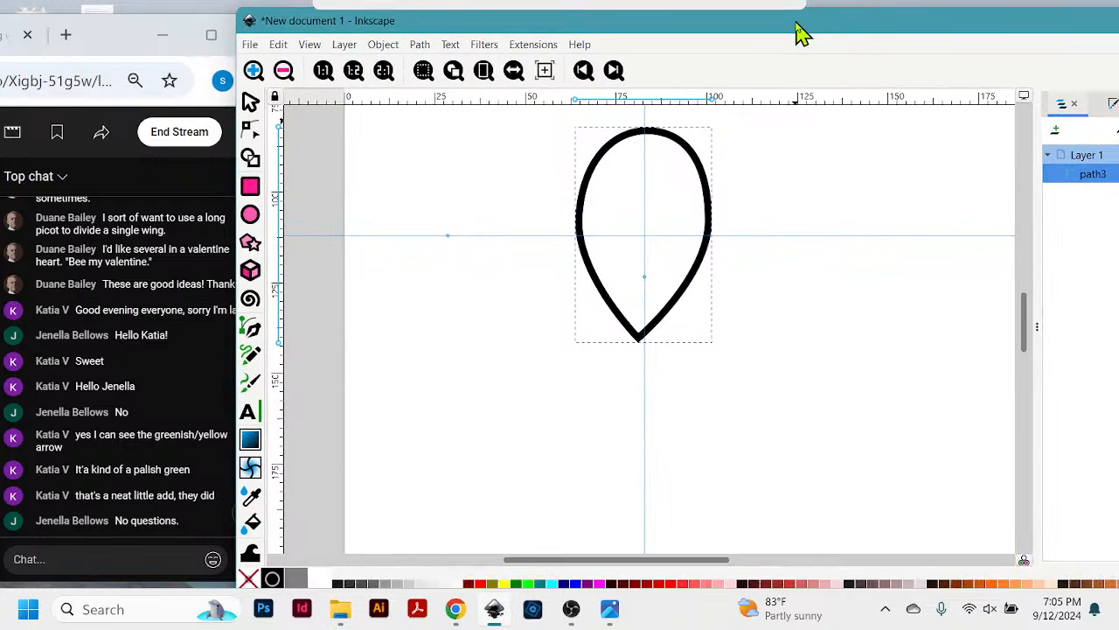
pyautogui.scroll(2, 845, 259)
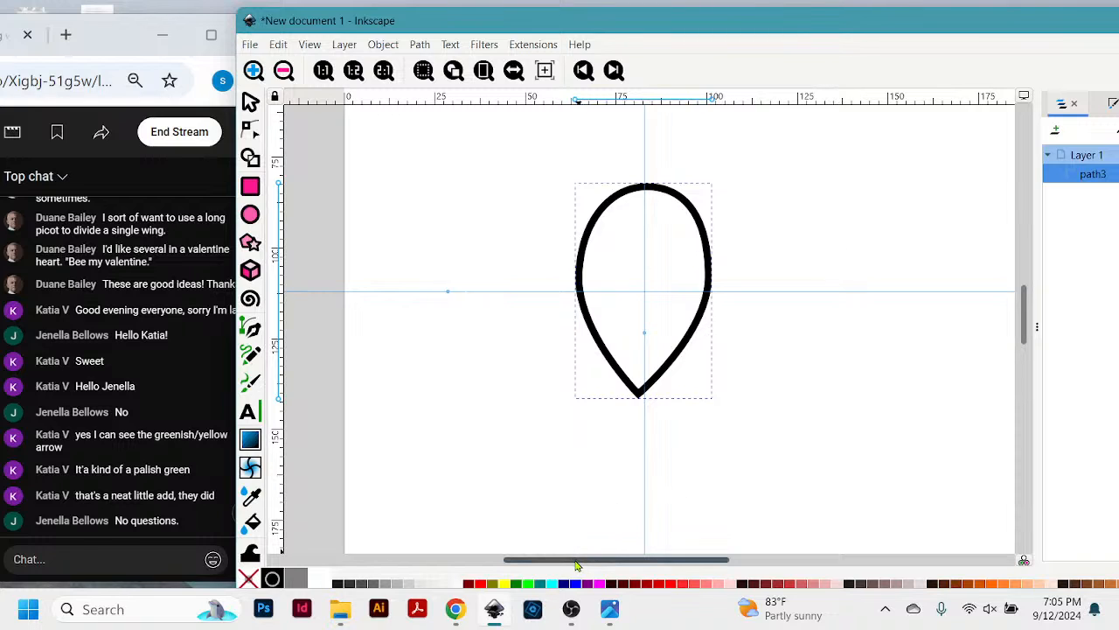
pyautogui.moveTo(576, 565); pyautogui.dragTo(610, 568)
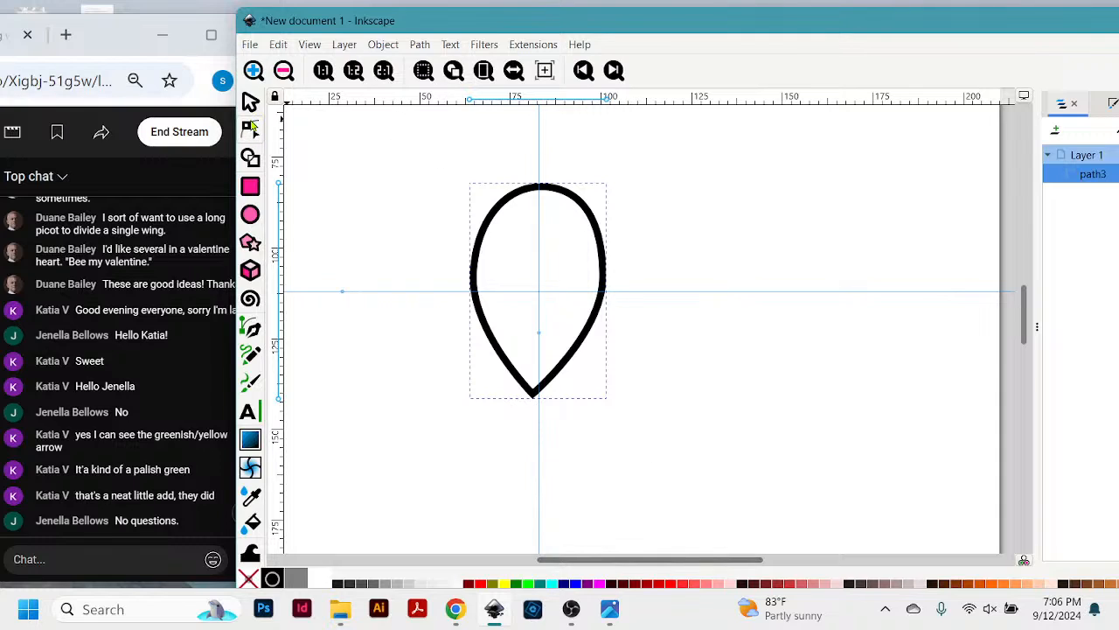
pyautogui.click(251, 127)
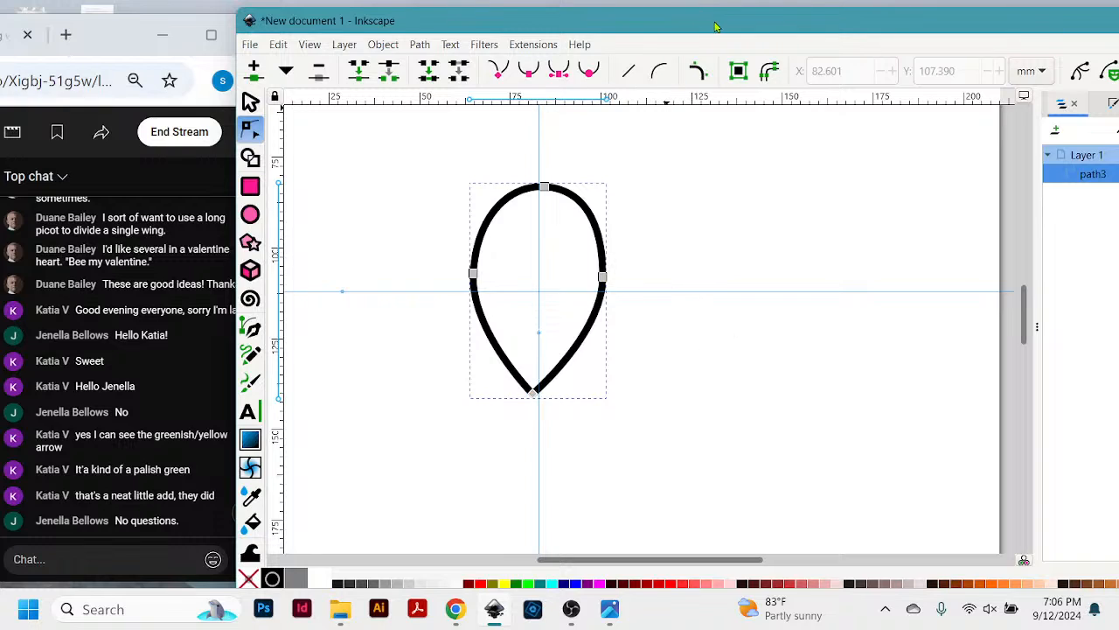
pyautogui.moveTo(716, 26); pyautogui.dragTo(717, 19)
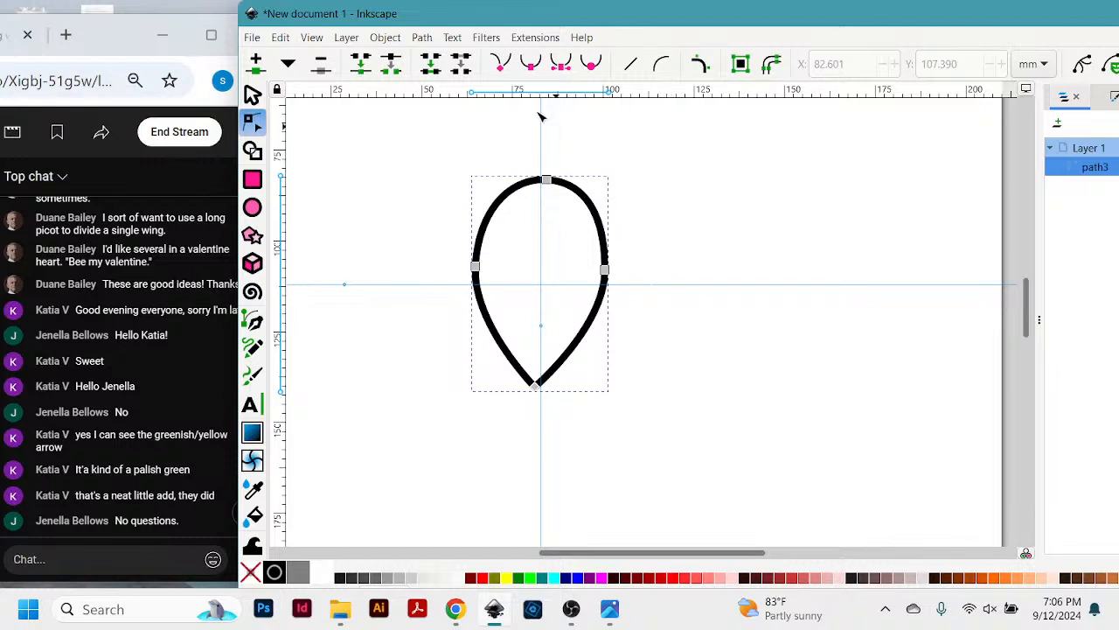
# - Select the teardrop, paste a copy of it on the page, then delete the pasted copy
pyautogui.click(255, 96)
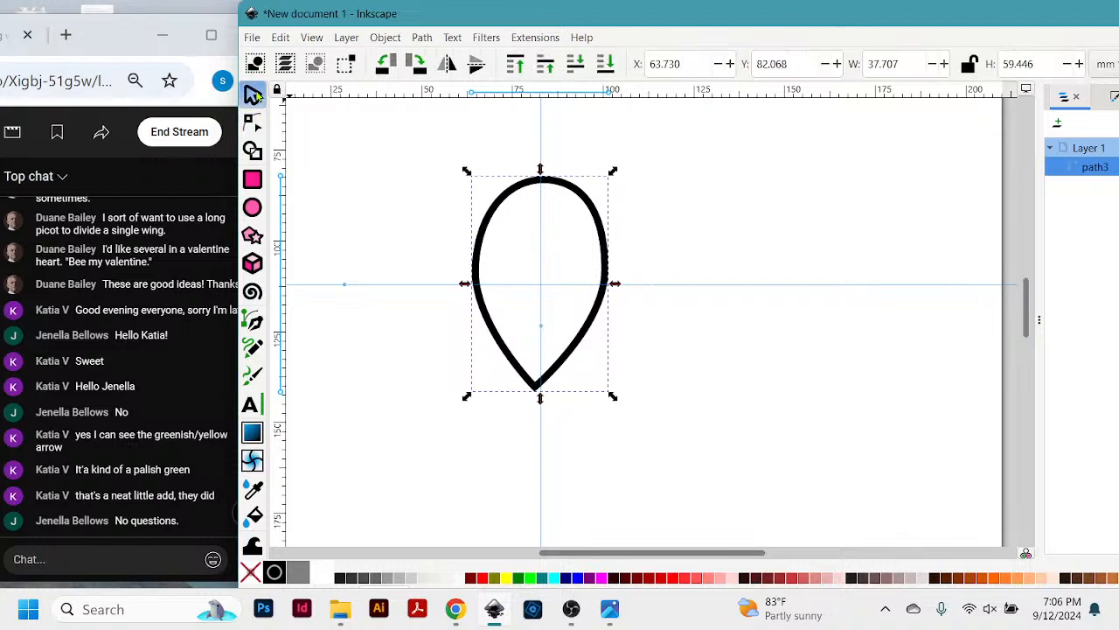
pyautogui.click(604, 226)
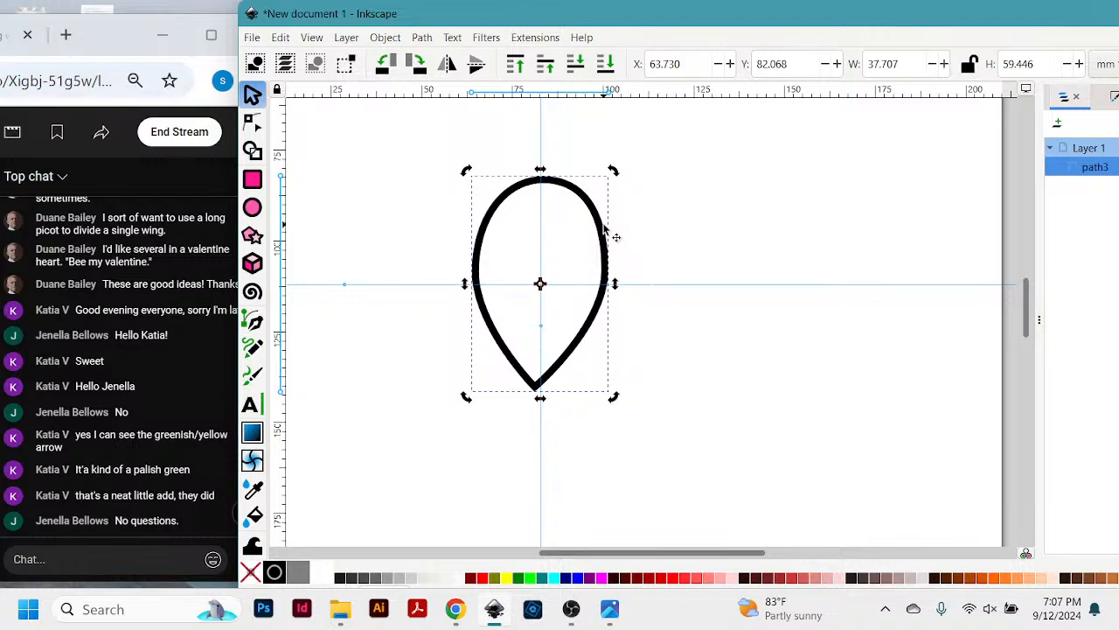
pyautogui.hotkey('ctrl', 'v')
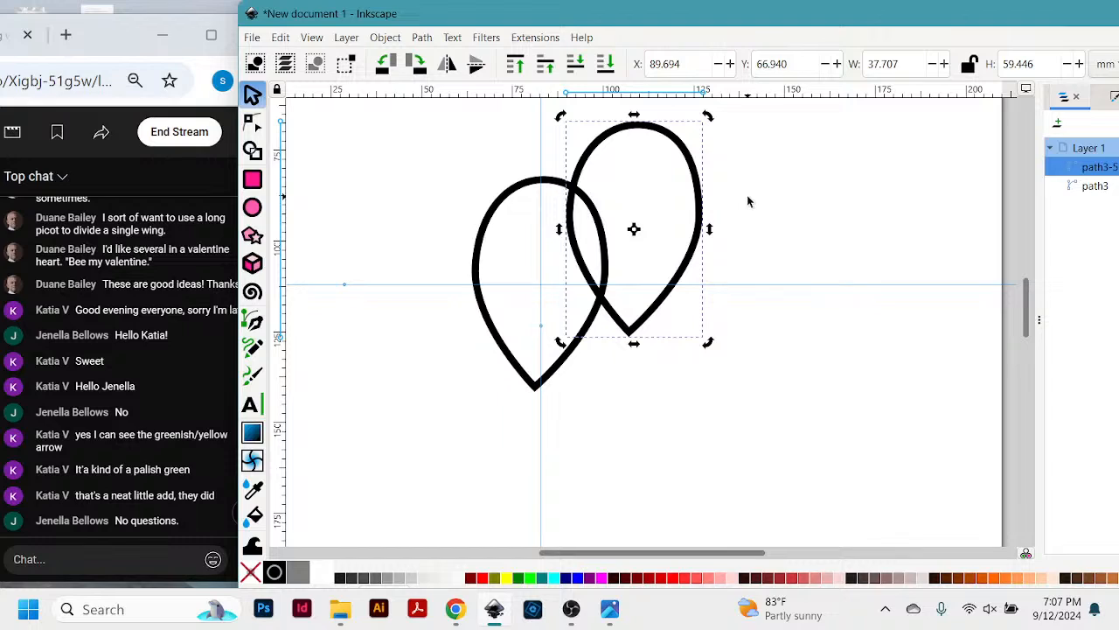
pyautogui.press('Delete')
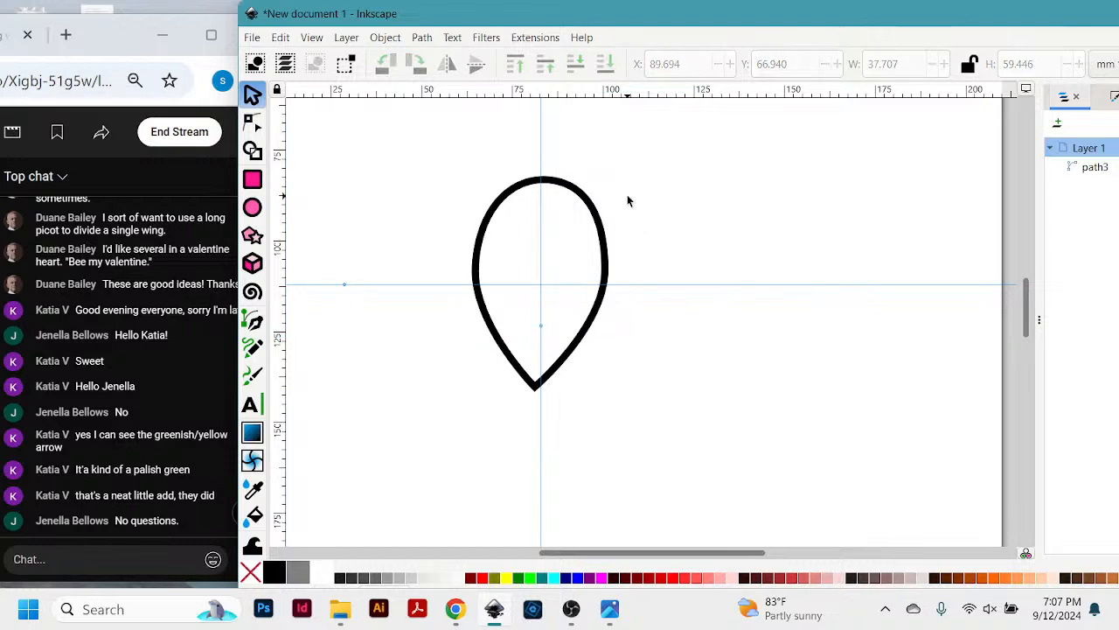
# - Duplicate the teardrop in place, try moving the duplicate off the original, and undo that move
pyautogui.click(283, 40)
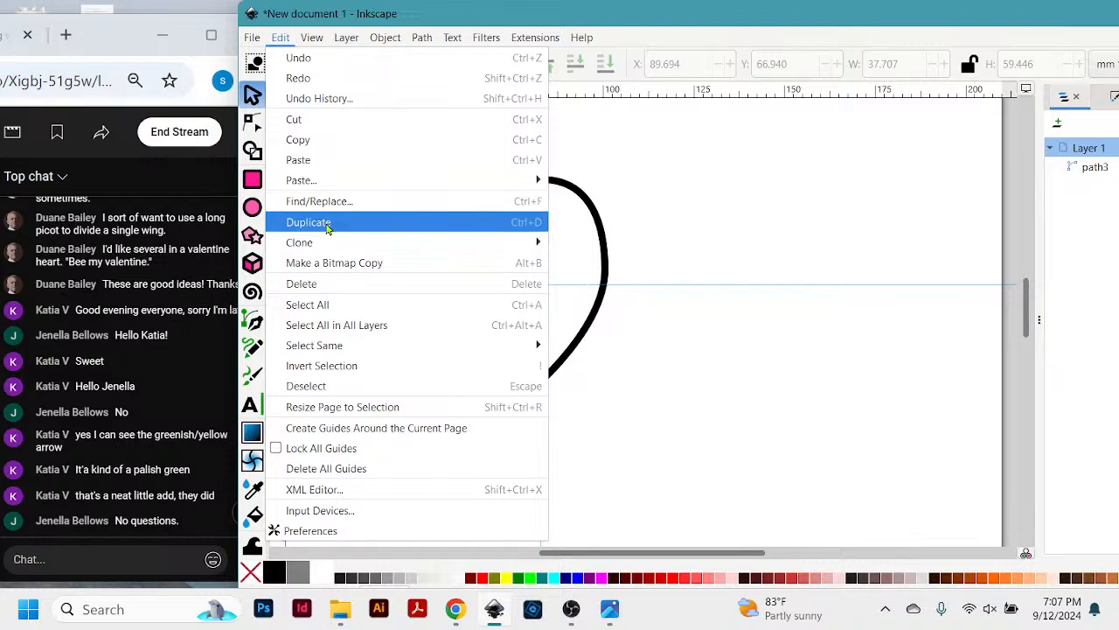
pyautogui.moveTo(315, 251)
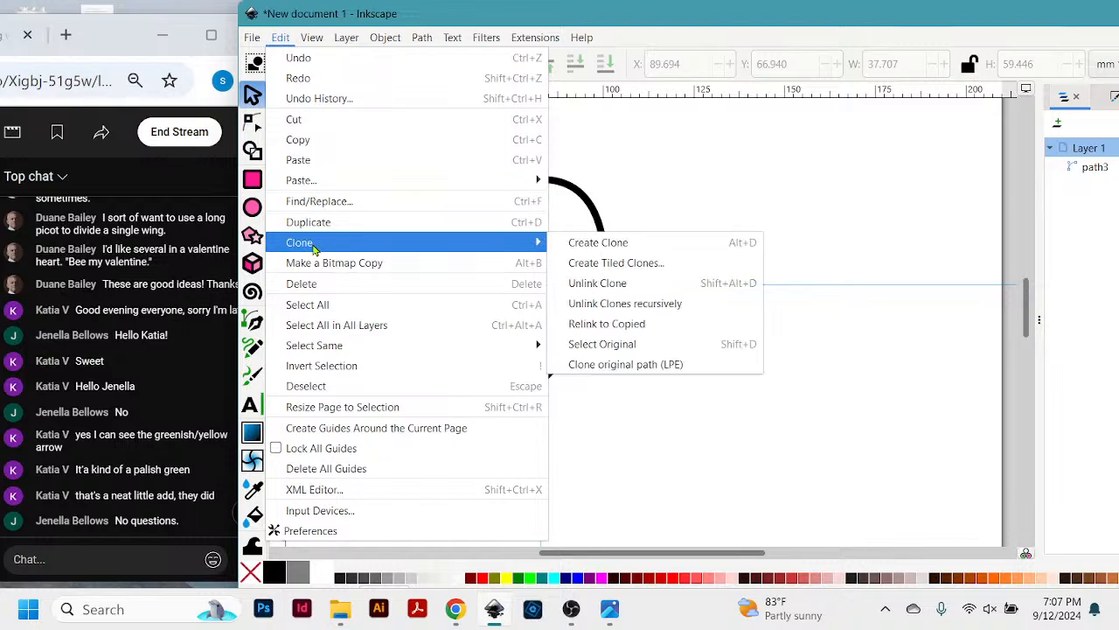
pyautogui.click(662, 154)
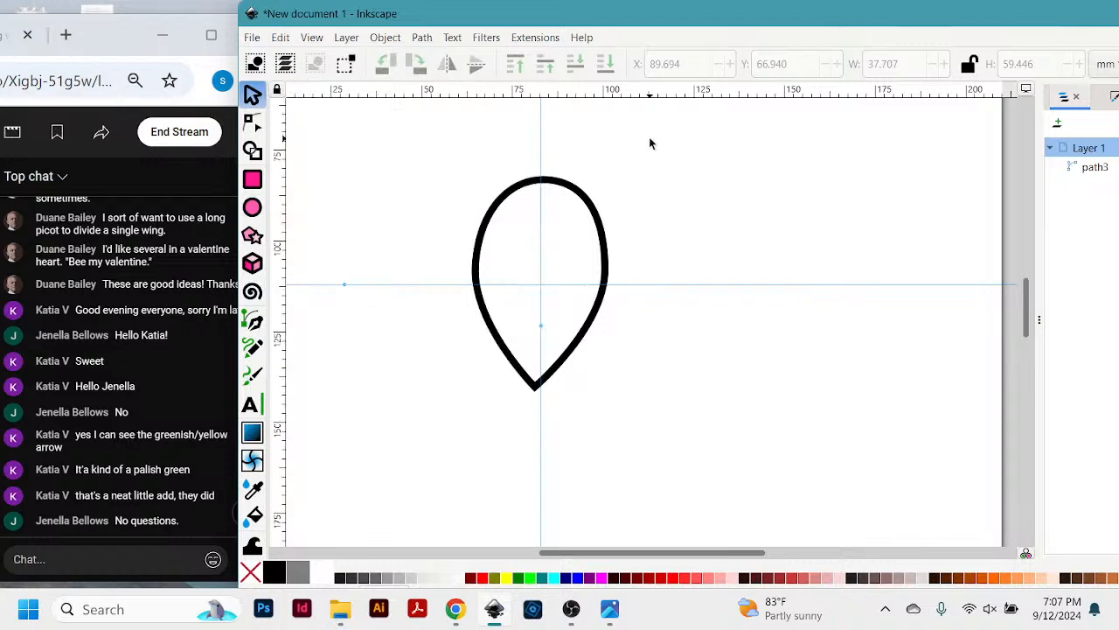
pyautogui.click(564, 195)
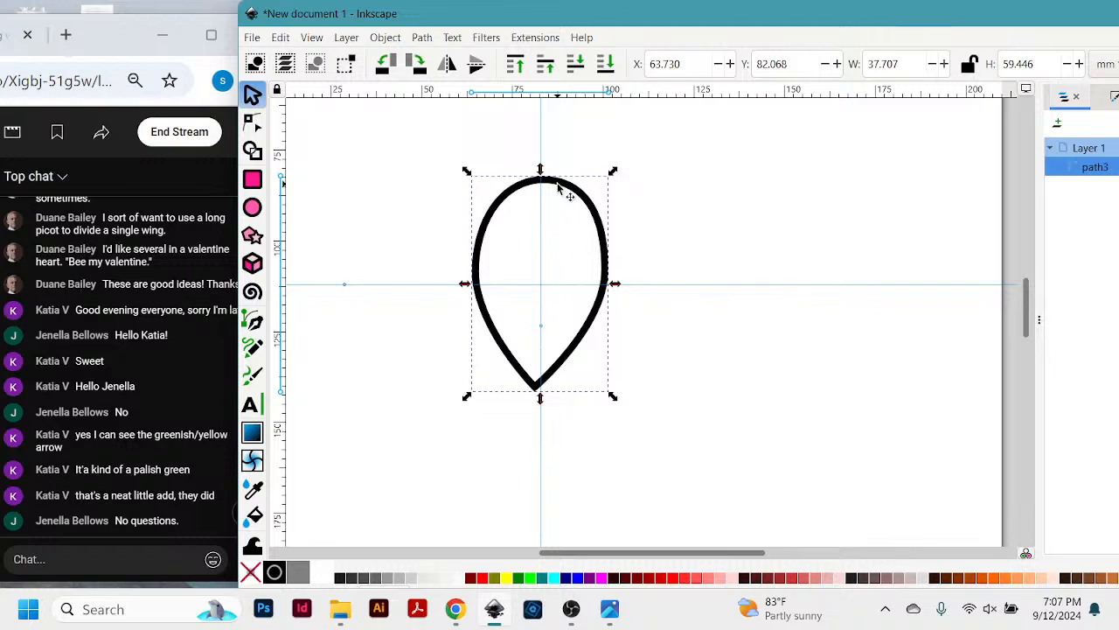
pyautogui.hotkey('ctrl', 'd')
pyautogui.moveTo(569, 192); pyautogui.dragTo(638, 193)
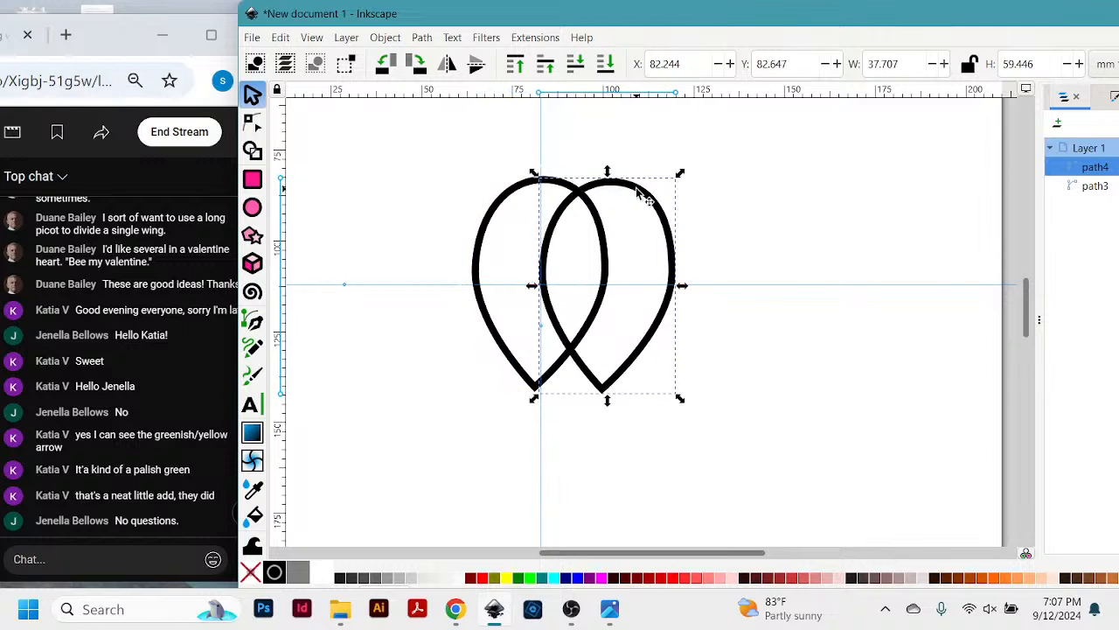
pyautogui.hotkey('ctrl', 'z')
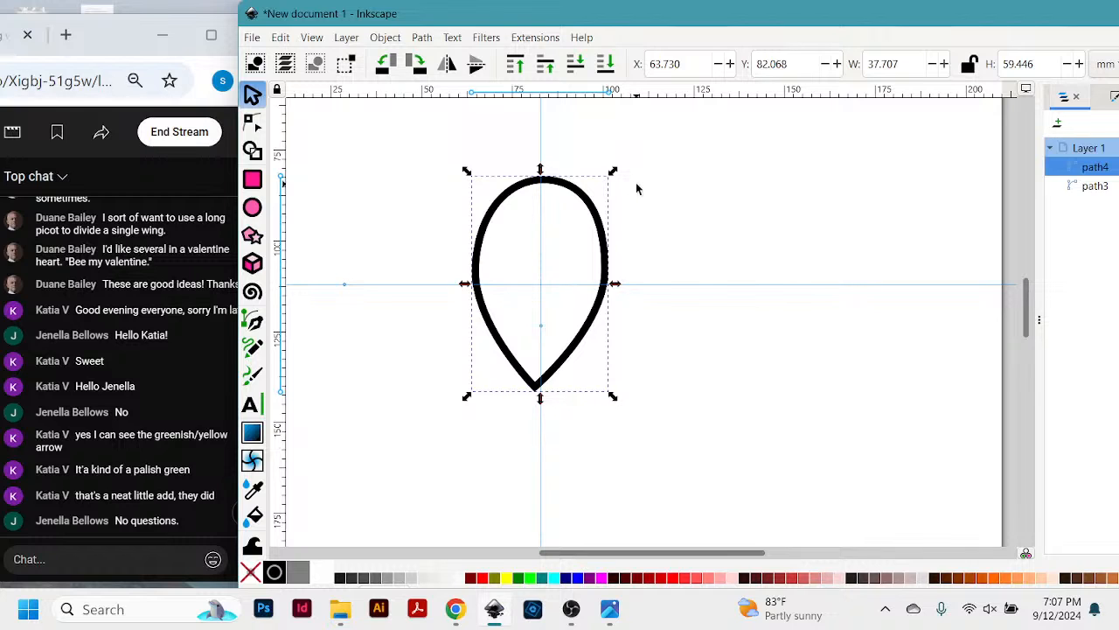
# - Clone the teardrop, move the clone's rotation centre to the pointed lower end, and rotate it about a quarter turn clockwise
pyautogui.moveTo(716, 19); pyautogui.dragTo(758, 33)
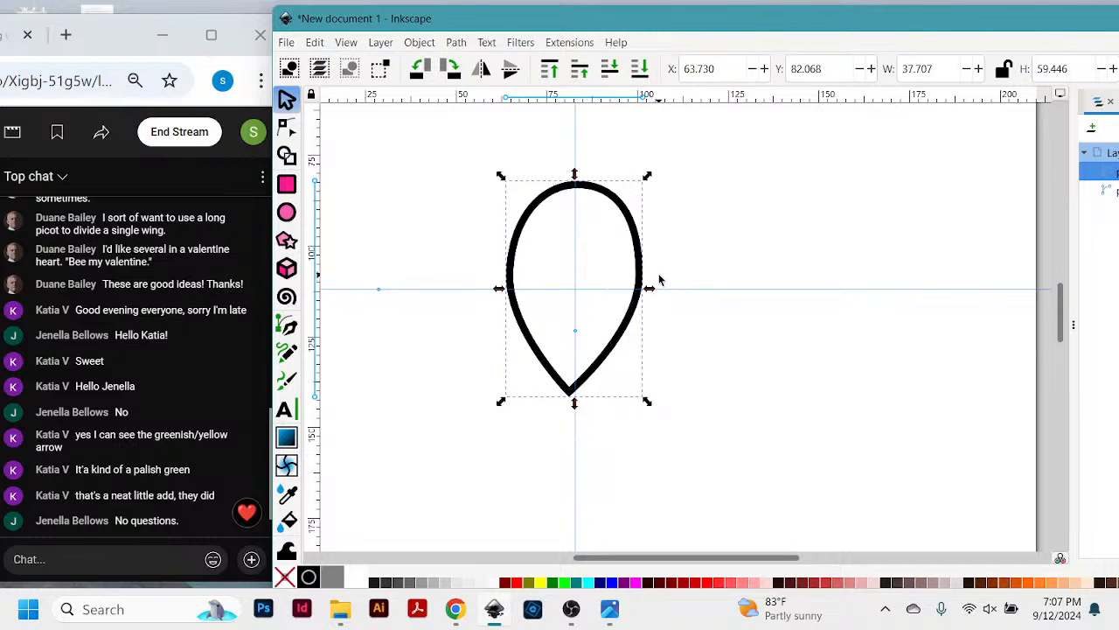
pyautogui.click(632, 225)
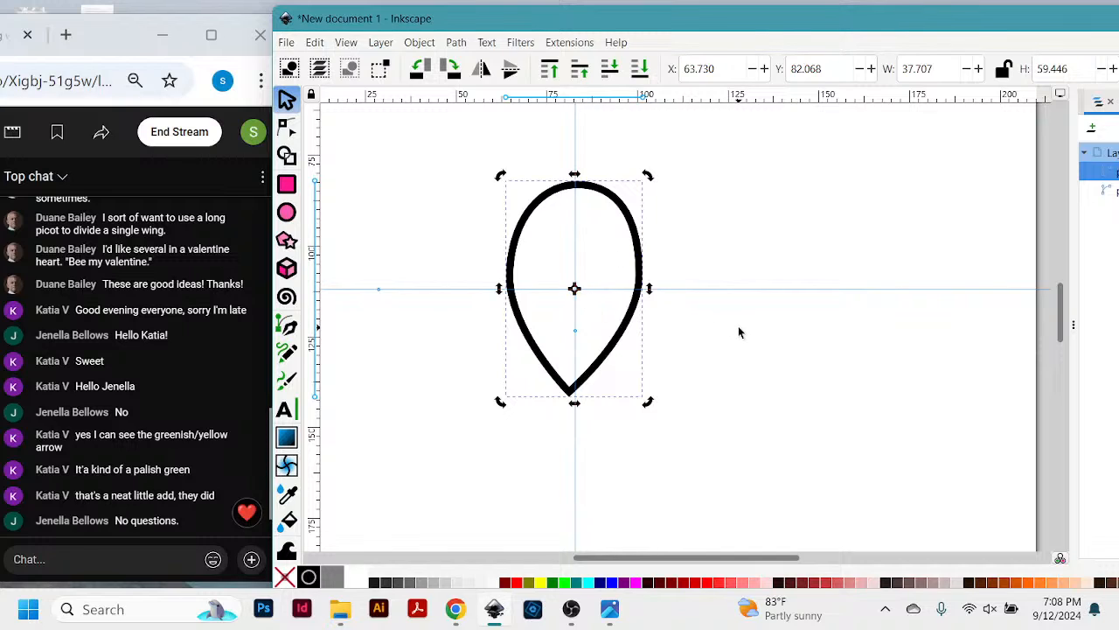
pyautogui.scroll(-2, 738, 325)
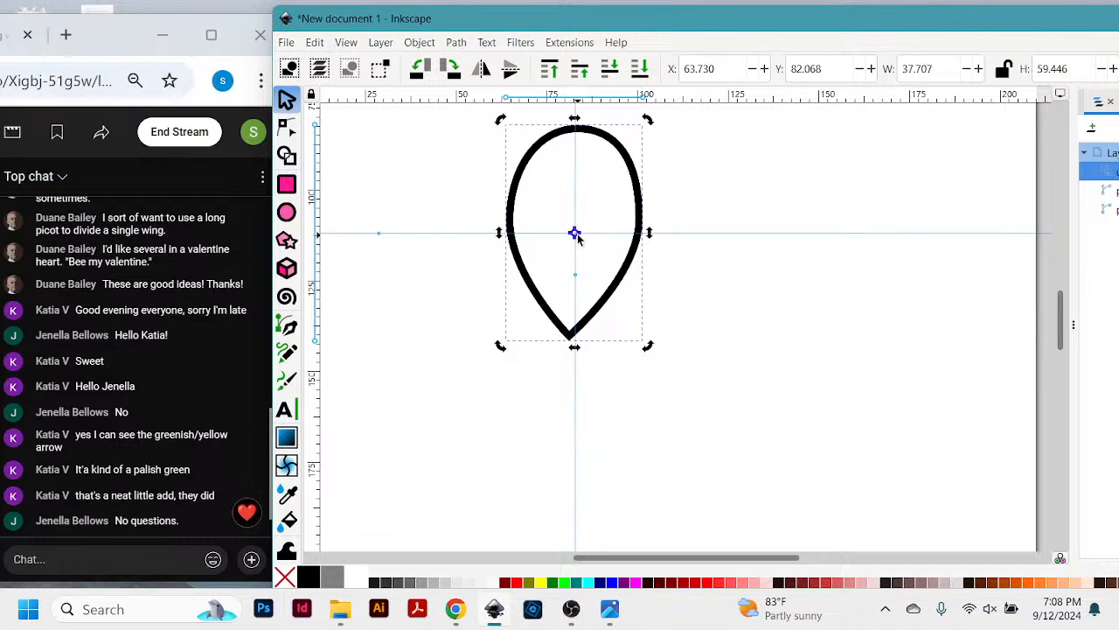
pyautogui.moveTo(577, 238); pyautogui.dragTo(570, 341)
pyautogui.moveTo(648, 123); pyautogui.dragTo(819, 420)
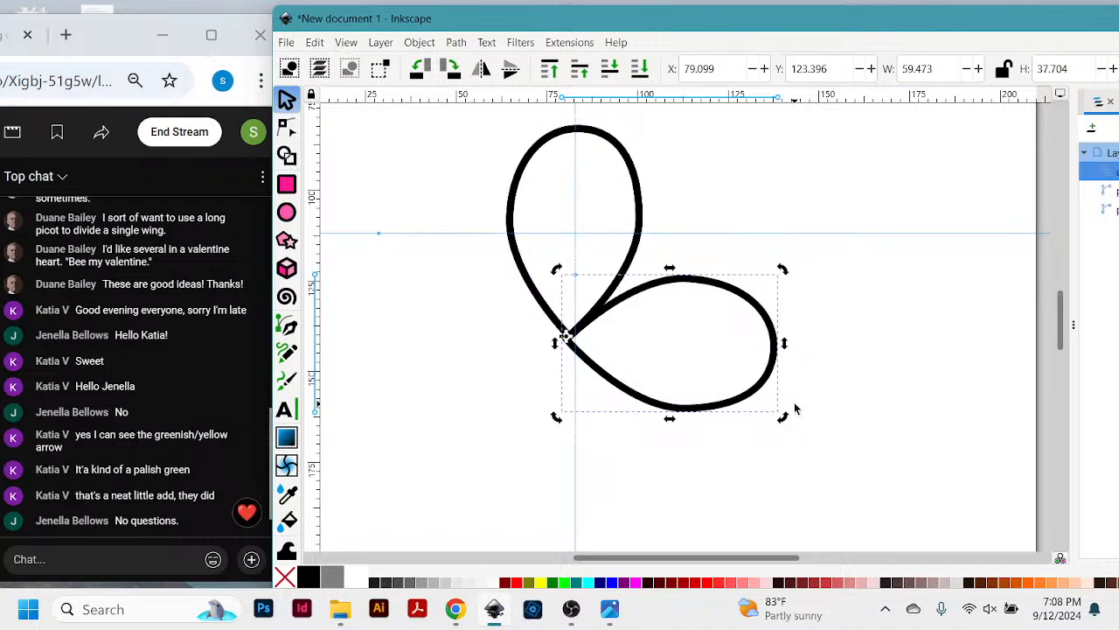
# - Make two more copies of the rotated petal and turn them about the shared tip to complete a four-petal flower
pyautogui.hotkey('ctrl', 'd')
pyautogui.moveTo(782, 417); pyautogui.dragTo(517, 525)
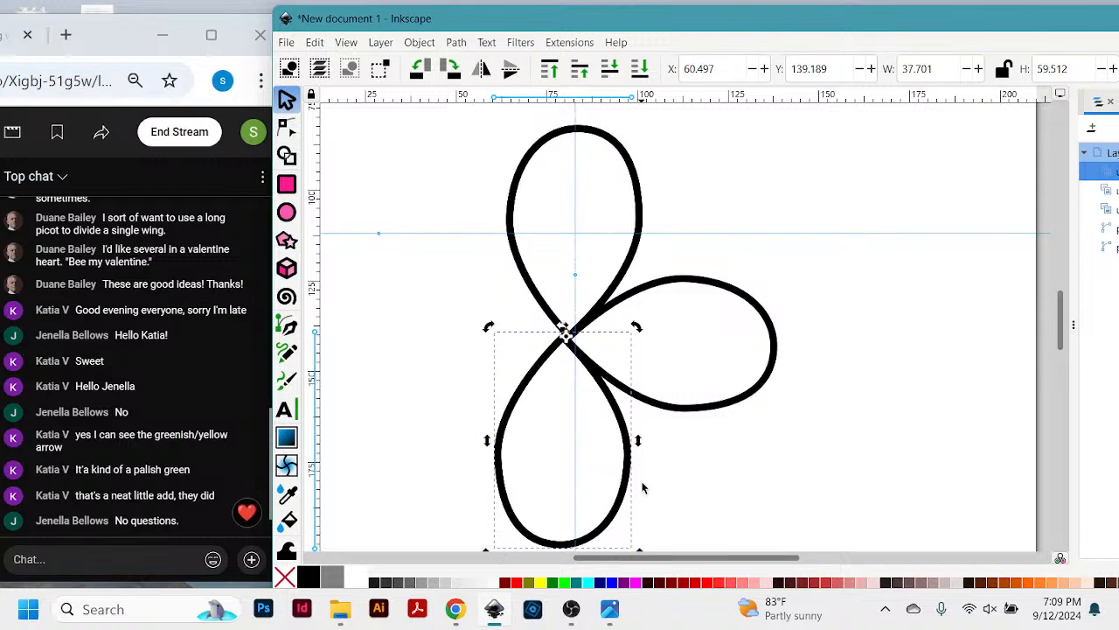
pyautogui.moveTo(489, 328); pyautogui.dragTo(571, 204)
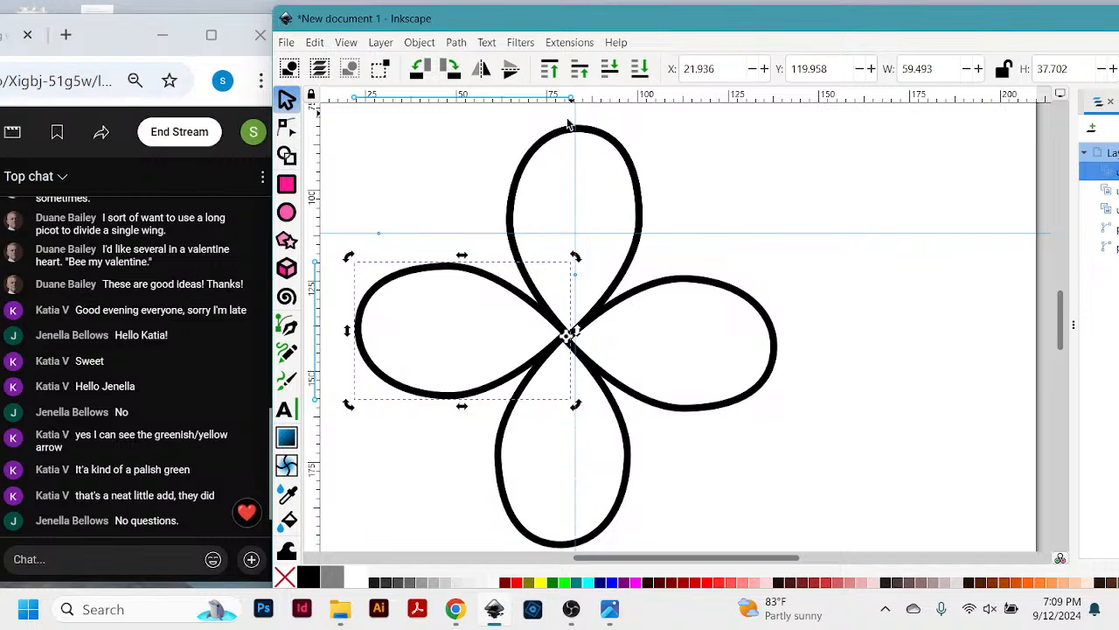
# - Deselect the petals and undo the rotated copies back to the upright teardrop
pyautogui.click(695, 503)
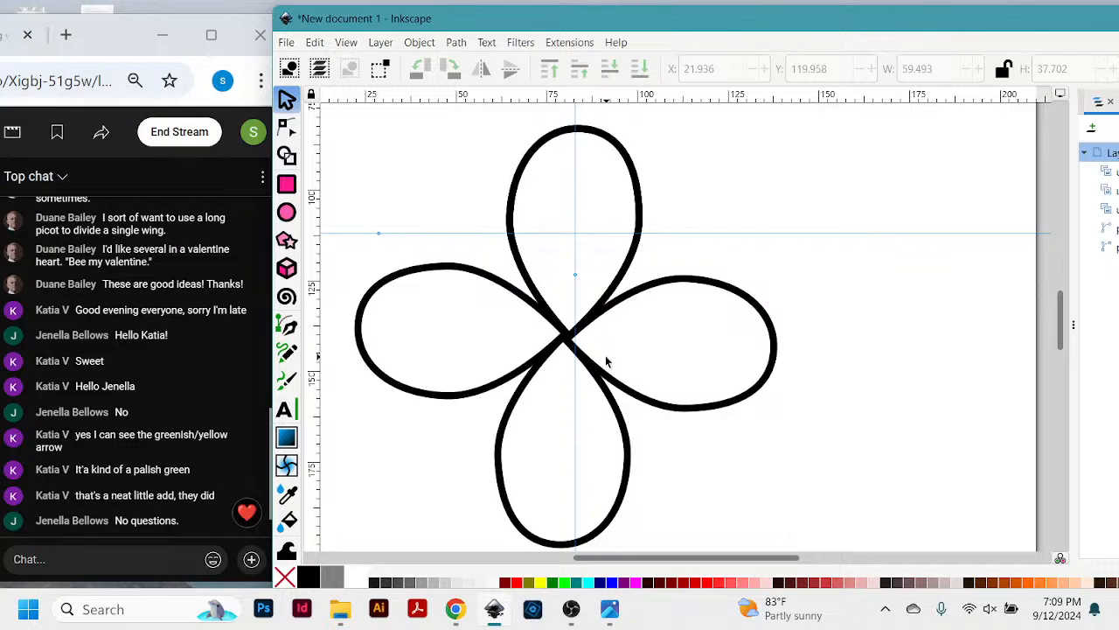
pyautogui.press('Delete')
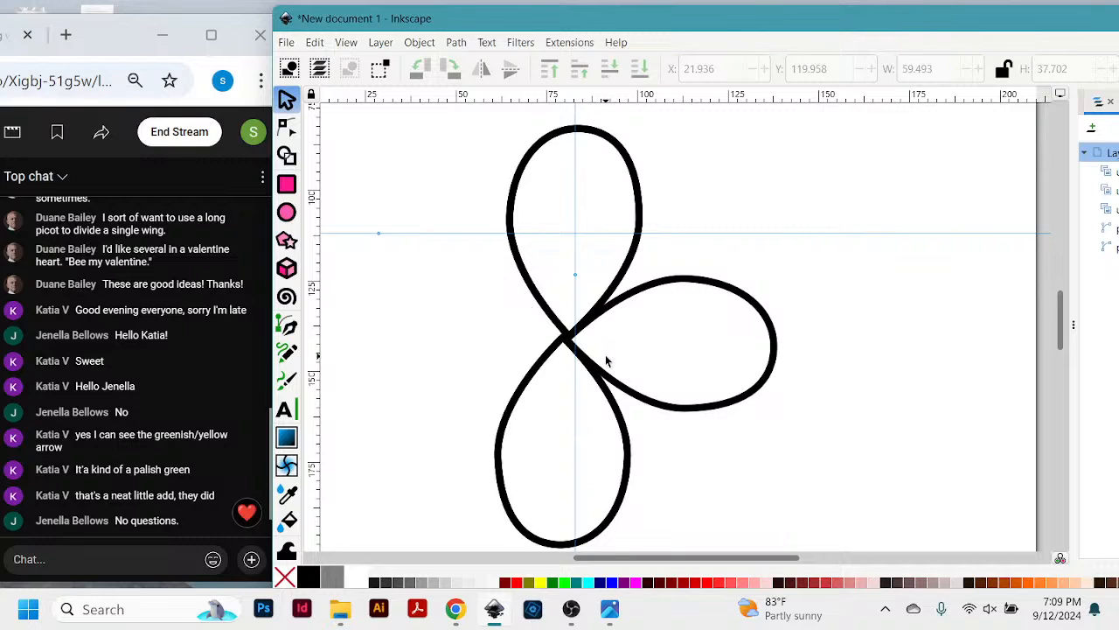
pyautogui.hotkey('ctrl', 'z')
pyautogui.hotkey('ctrl', 'z')
pyautogui.hotkey('ctrl', 'z')
pyautogui.hotkey('ctrl', 'z')
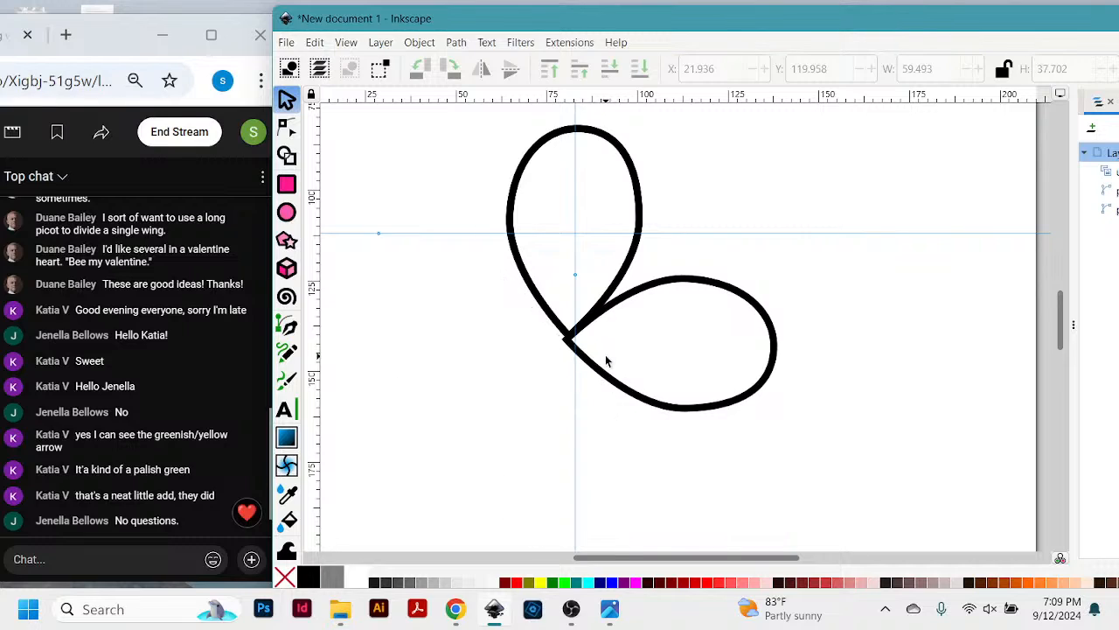
pyautogui.hotkey('ctrl', 'z')
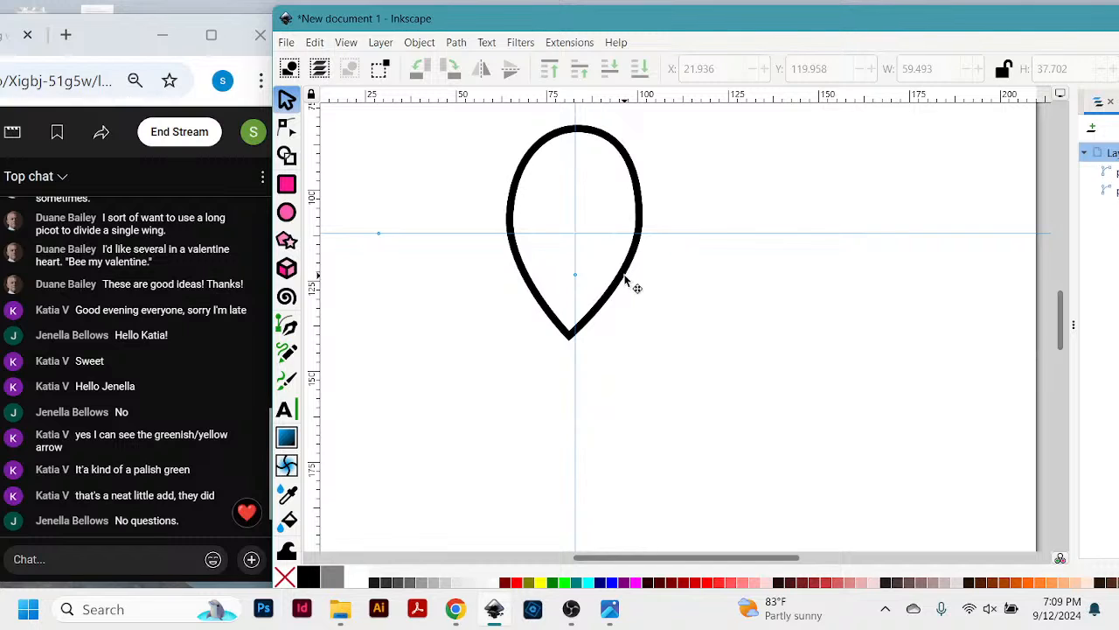
# - Try shifting the duplicate teardrop, delete one of the two overlapping teardrops, and return the remaining one to its original position
pyautogui.moveTo(626, 280); pyautogui.dragTo(734, 294)
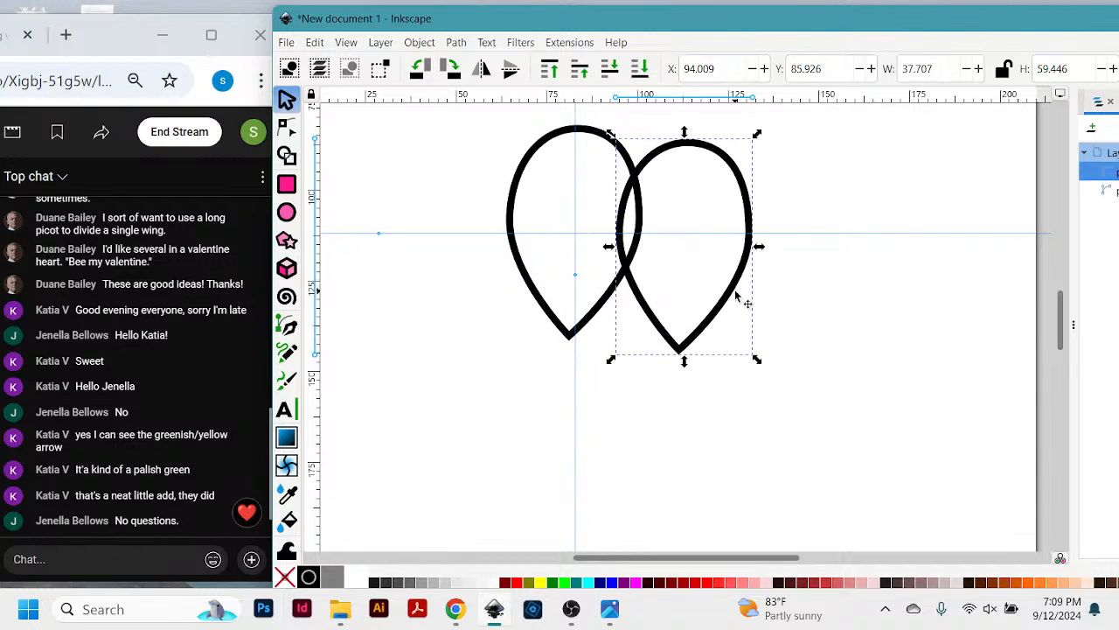
pyautogui.hotkey('ctrl', 'z')
pyautogui.press('Right')
pyautogui.press('Right')
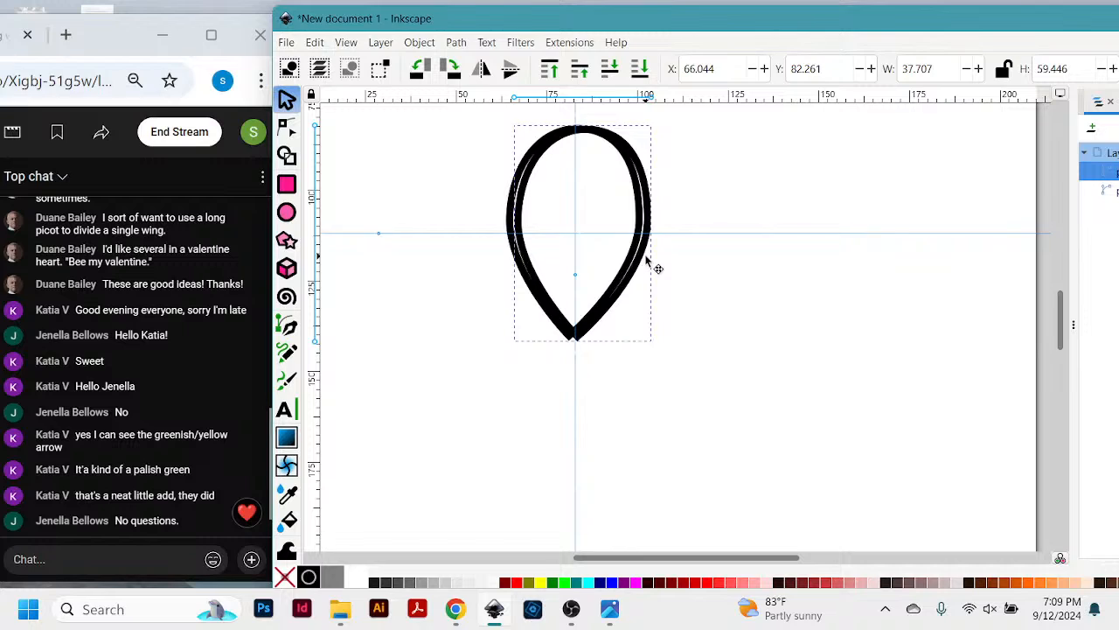
pyautogui.moveTo(646, 255); pyautogui.dragTo(651, 260)
pyautogui.press('Delete')
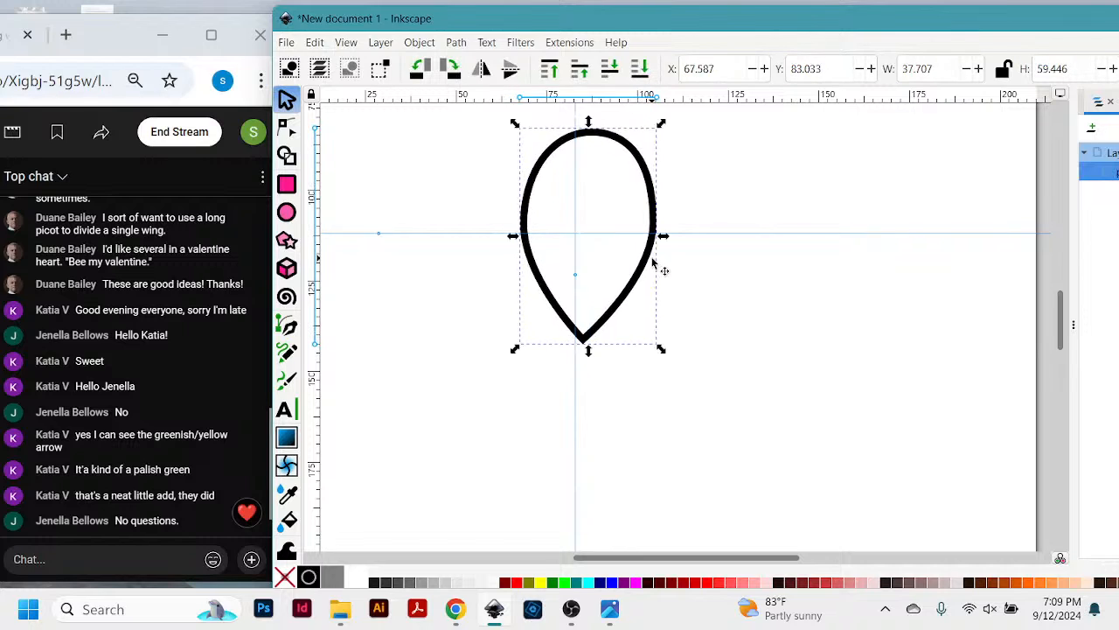
pyautogui.hotkey('ctrl', 'z')
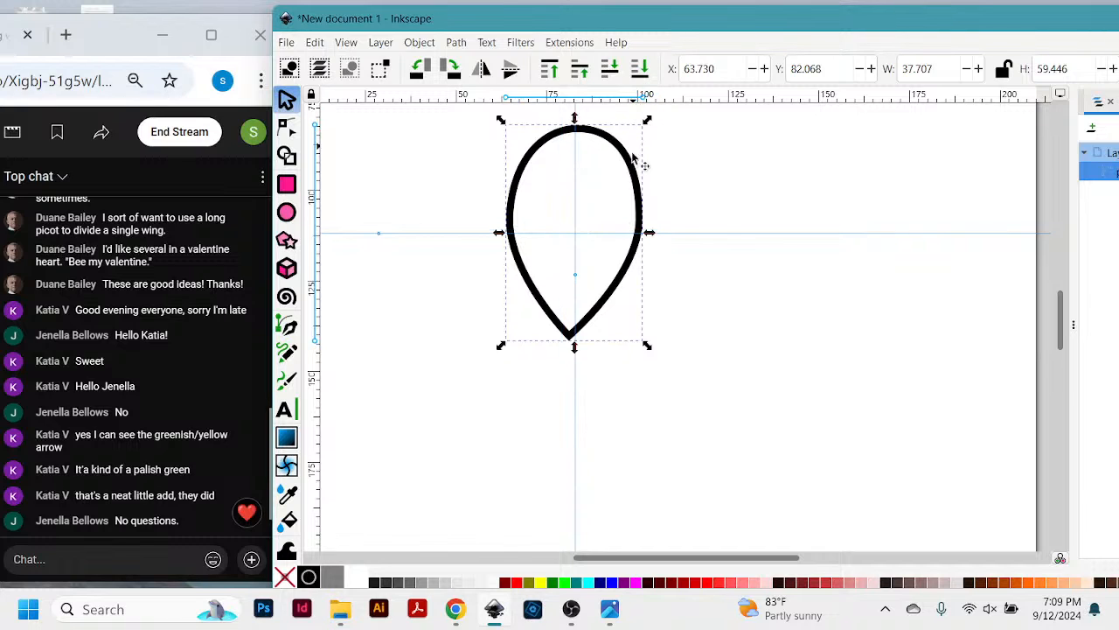
# - Draw a circle of about 13.7 mm radius centred on the vertical guide, just below the teardrop's pointed end
pyautogui.moveTo(732, 22)
pyautogui.mouseDown()
pyautogui.moveTo(754, 33)
pyautogui.moveTo(742, 28)
pyautogui.mouseUp()
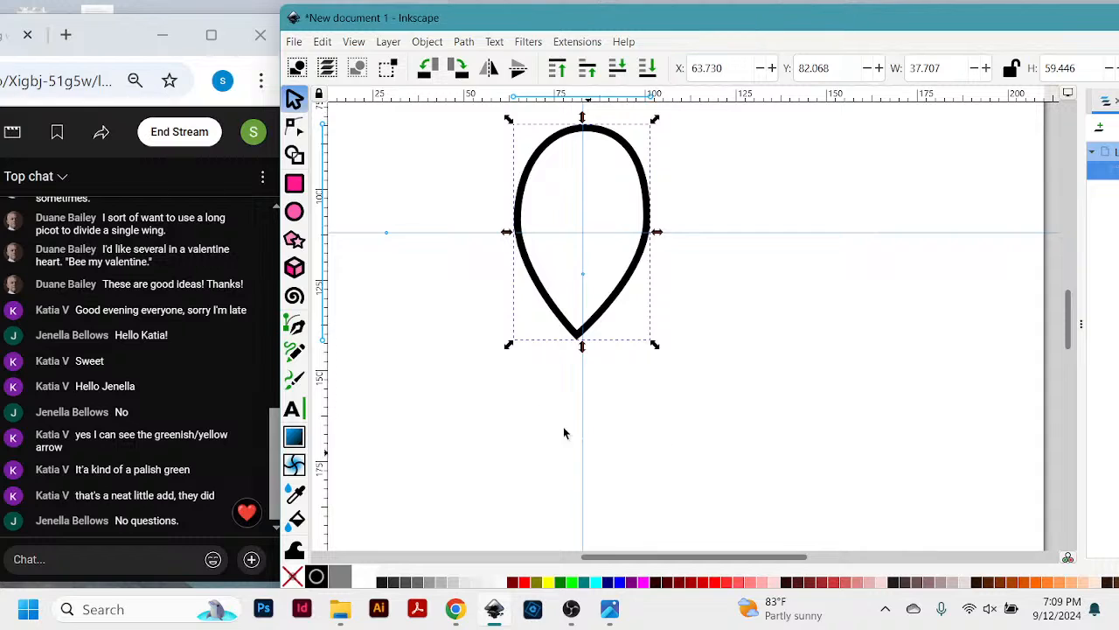
pyautogui.click(295, 212)
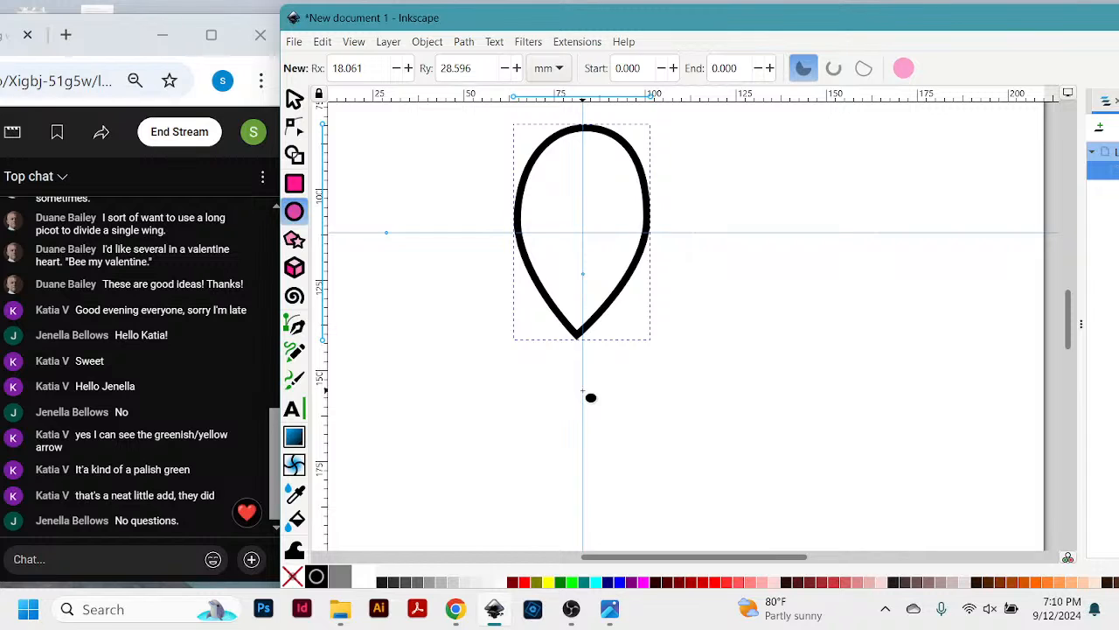
pyautogui.moveTo(584, 391); pyautogui.dragTo(640, 449)
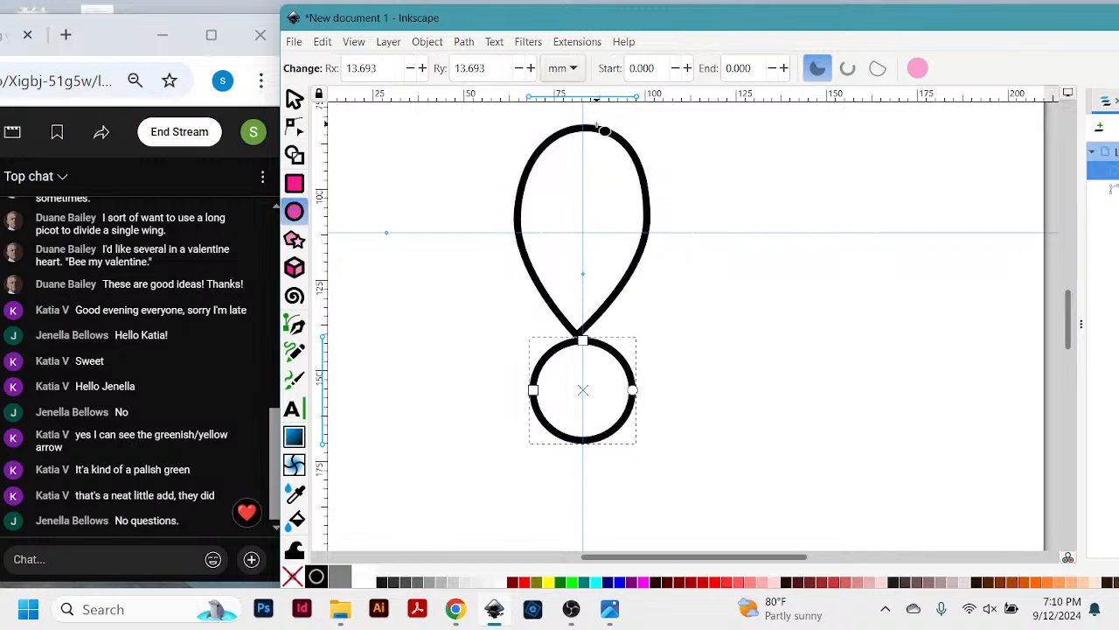
# - Shift the teardrop so its tip meets the circle's top on the vertical guide, and move its rotation centre to the circle's centre
pyautogui.press('s')
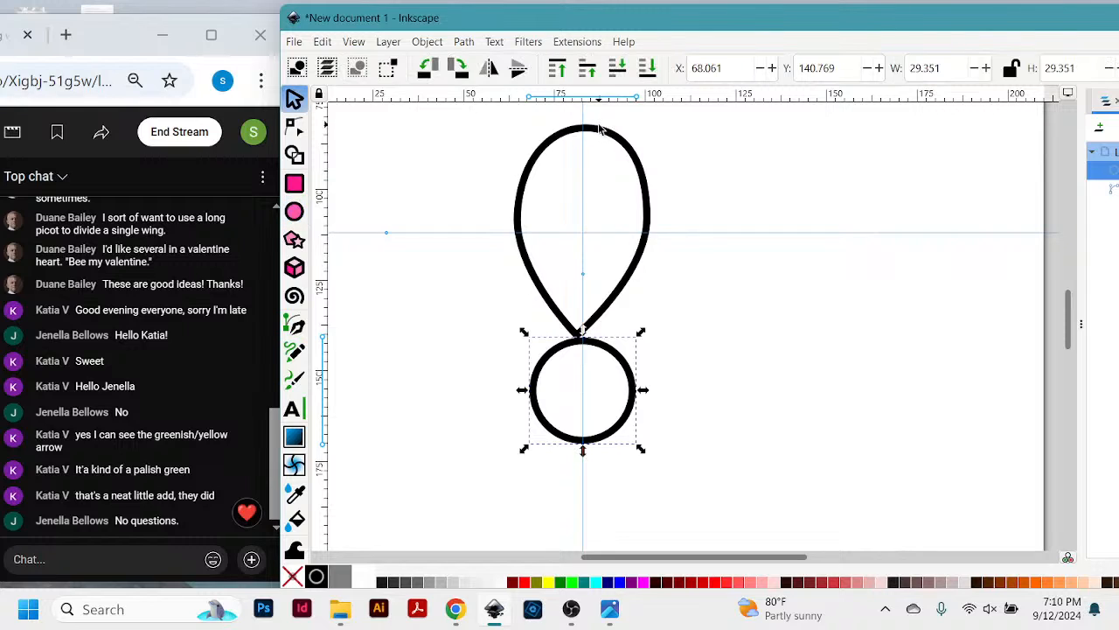
pyautogui.click(646, 168)
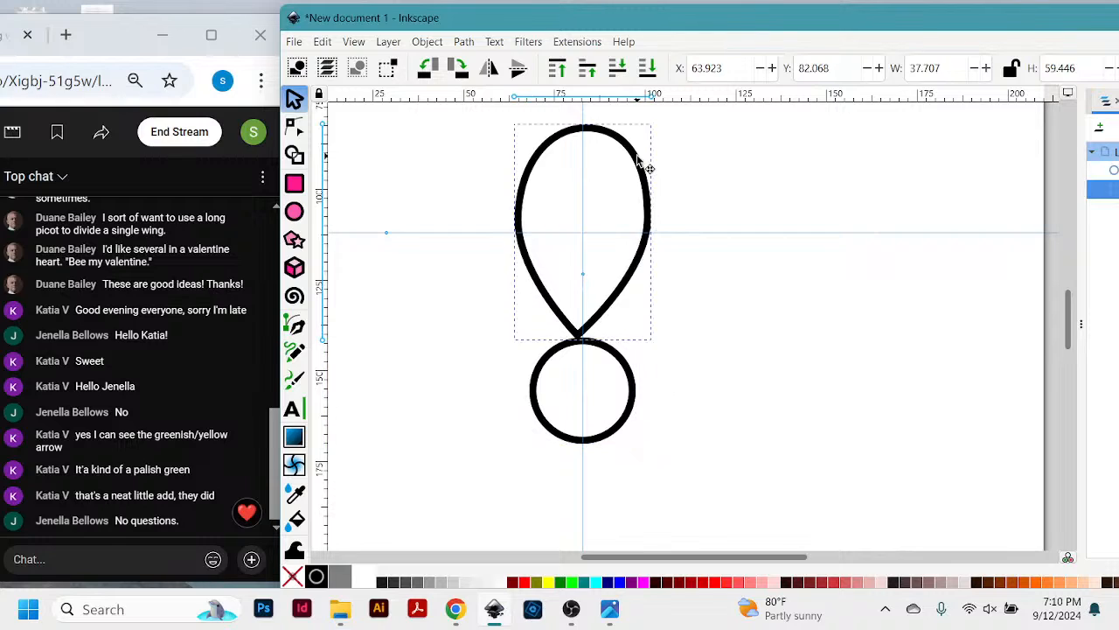
pyautogui.moveTo(639, 158); pyautogui.dragTo(647, 164)
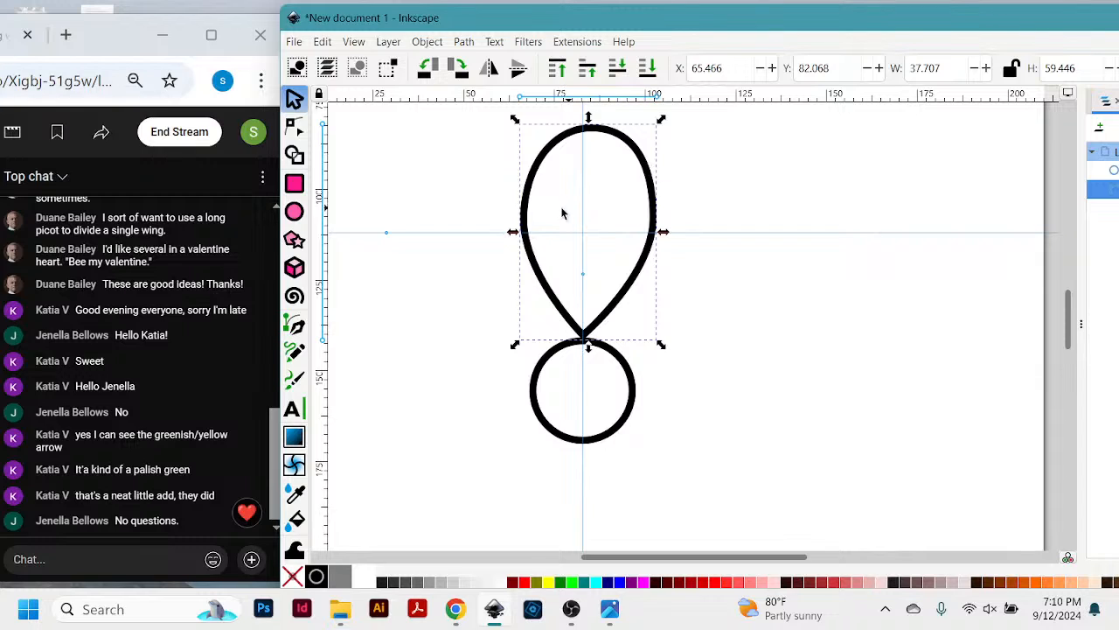
pyautogui.click(638, 158)
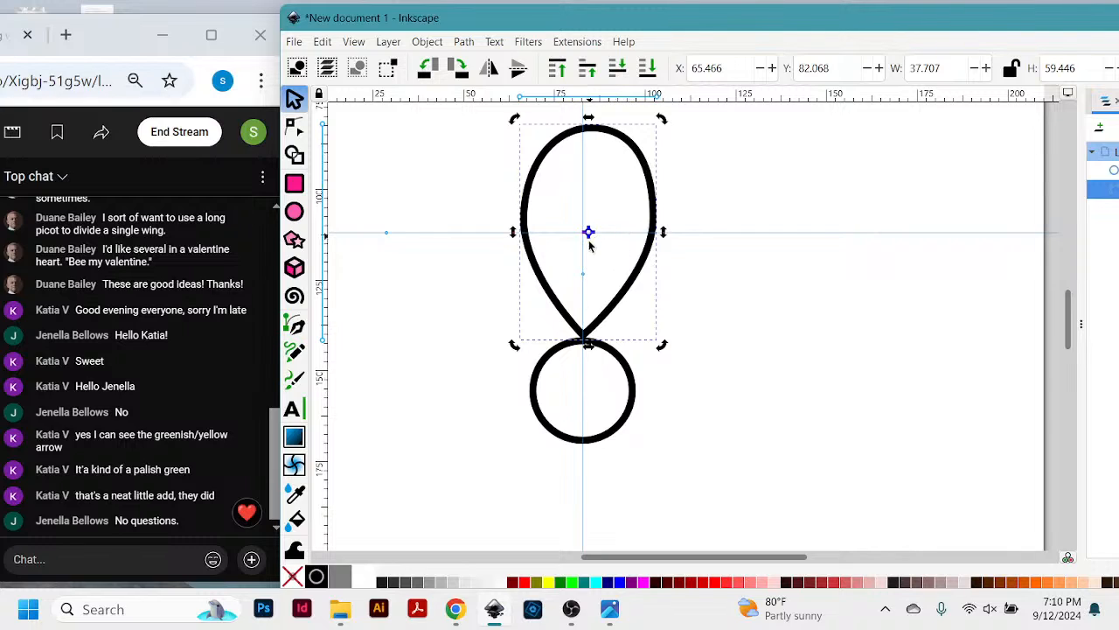
pyautogui.moveTo(590, 235); pyautogui.dragTo(581, 392)
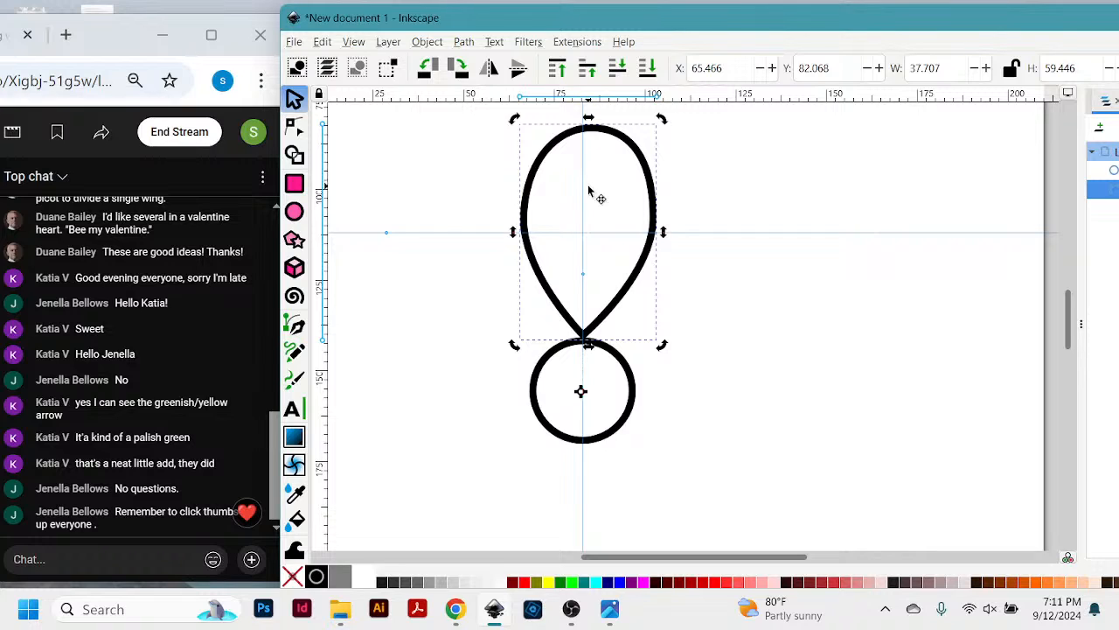
# - Clone the teardrop and rotate the clone about a quarter turn clockwise around the circle
pyautogui.hotkey('ctrl', 'd')
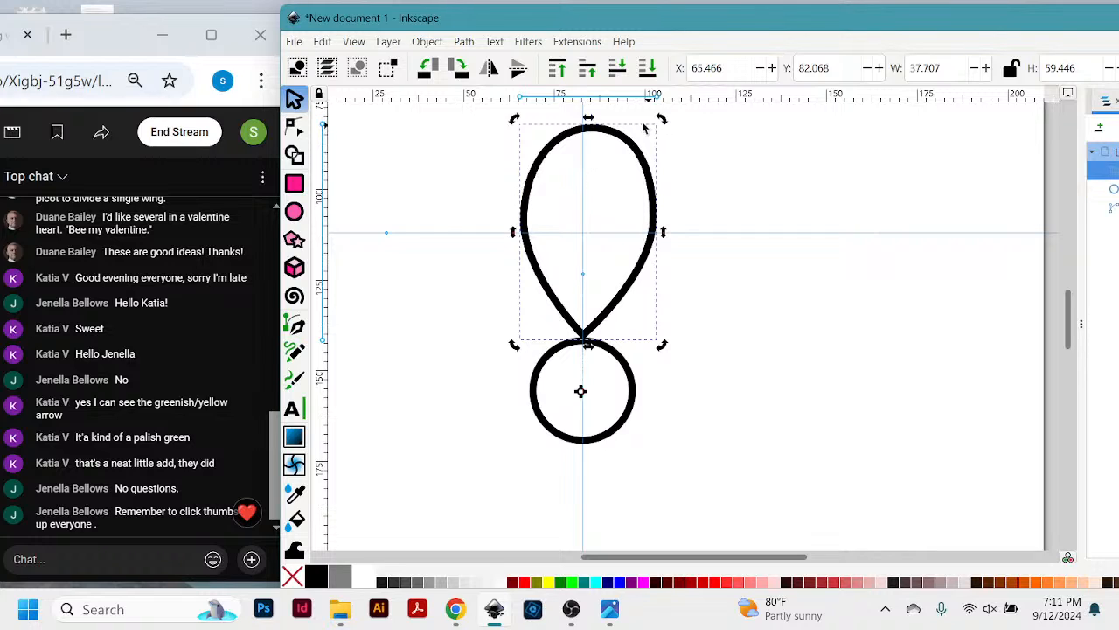
pyautogui.moveTo(662, 123); pyautogui.dragTo(754, 318)
pyautogui.moveTo(745, 303); pyautogui.dragTo(743, 312)
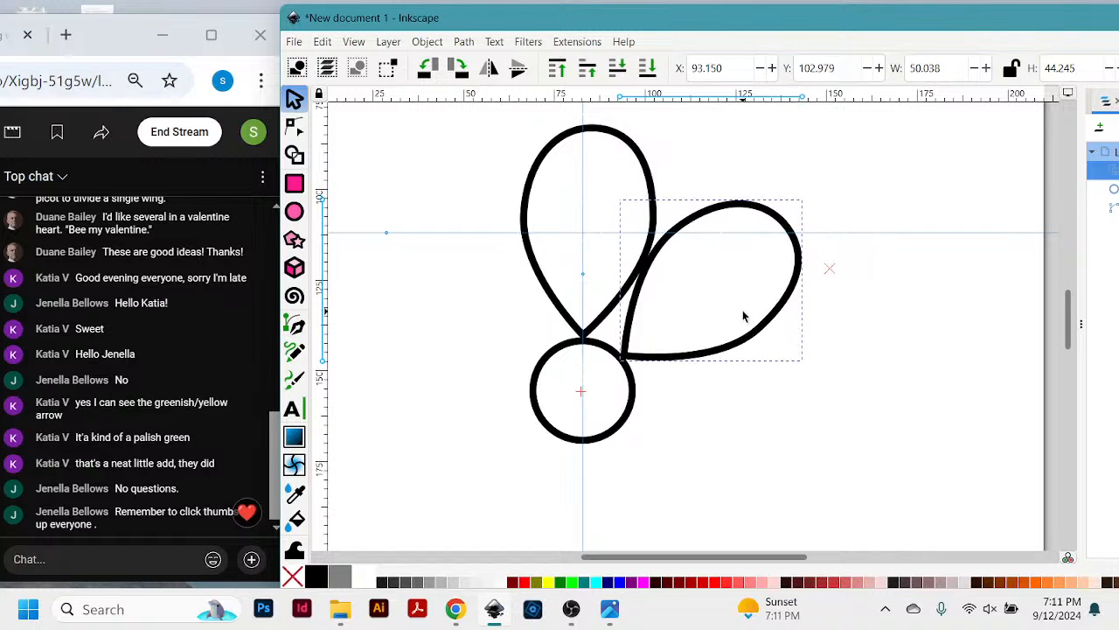
pyautogui.moveTo(744, 316); pyautogui.dragTo(766, 417)
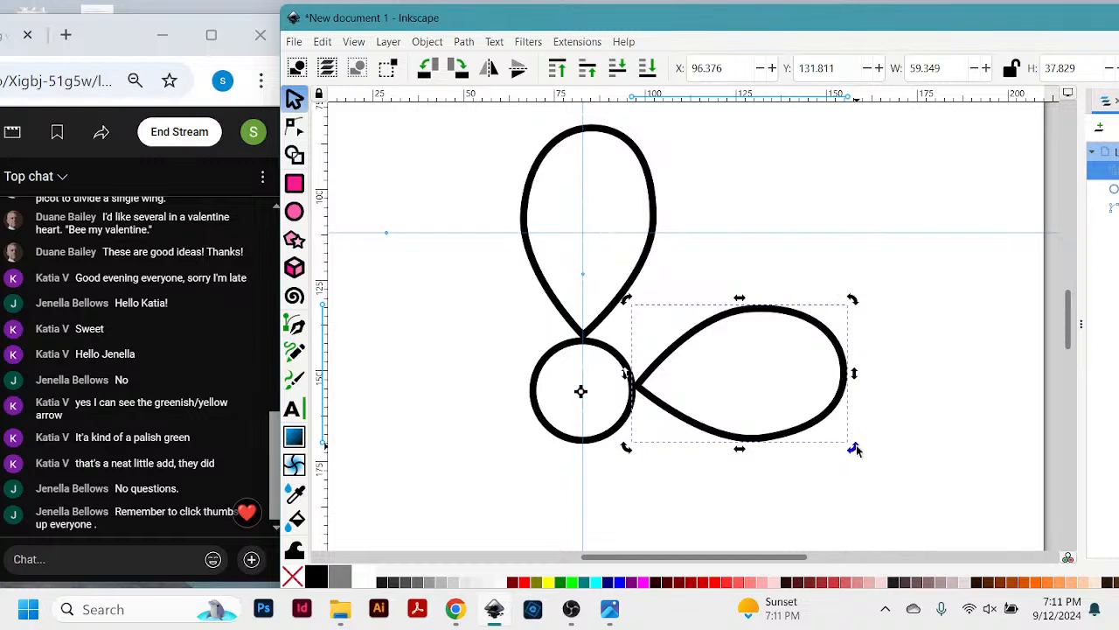
# - Make two more clones and rotate them to the lower and left sides of the circle to complete a four-petal flower
pyautogui.moveTo(856, 449); pyautogui.dragTo(510, 443)
pyautogui.scroll(5, 873, 325)
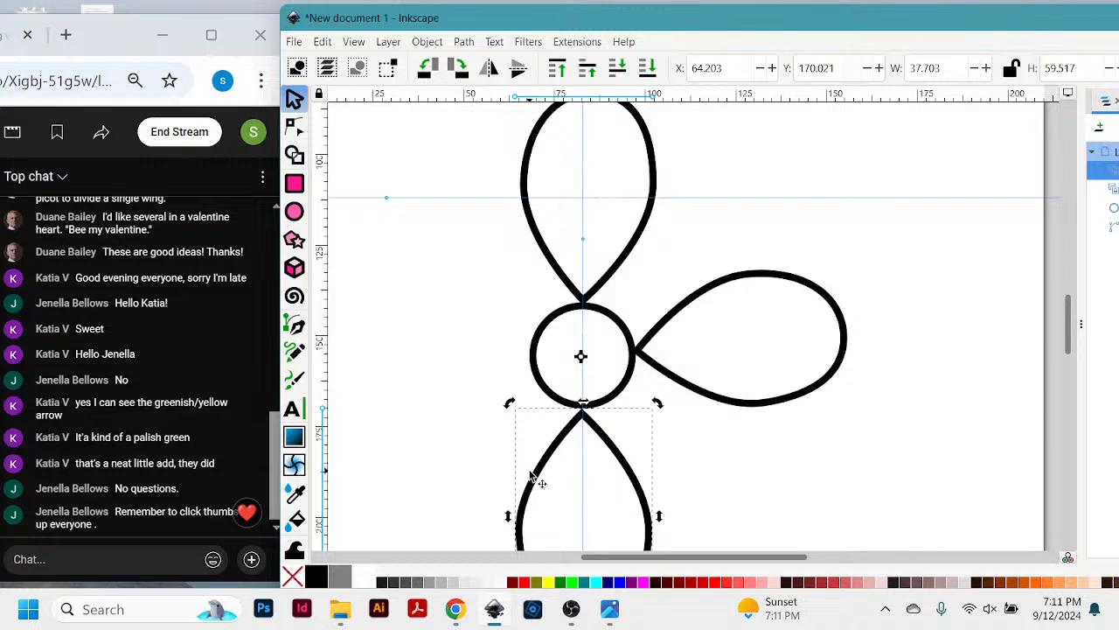
pyautogui.scroll(-1, 715, 371)
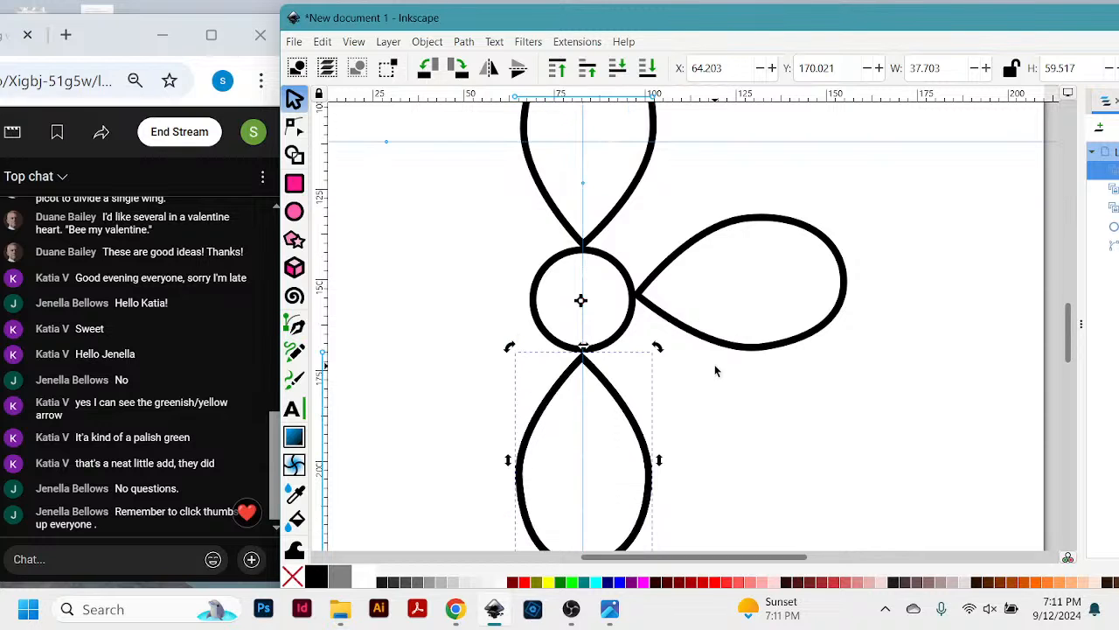
pyautogui.scroll(-2, 700, 385)
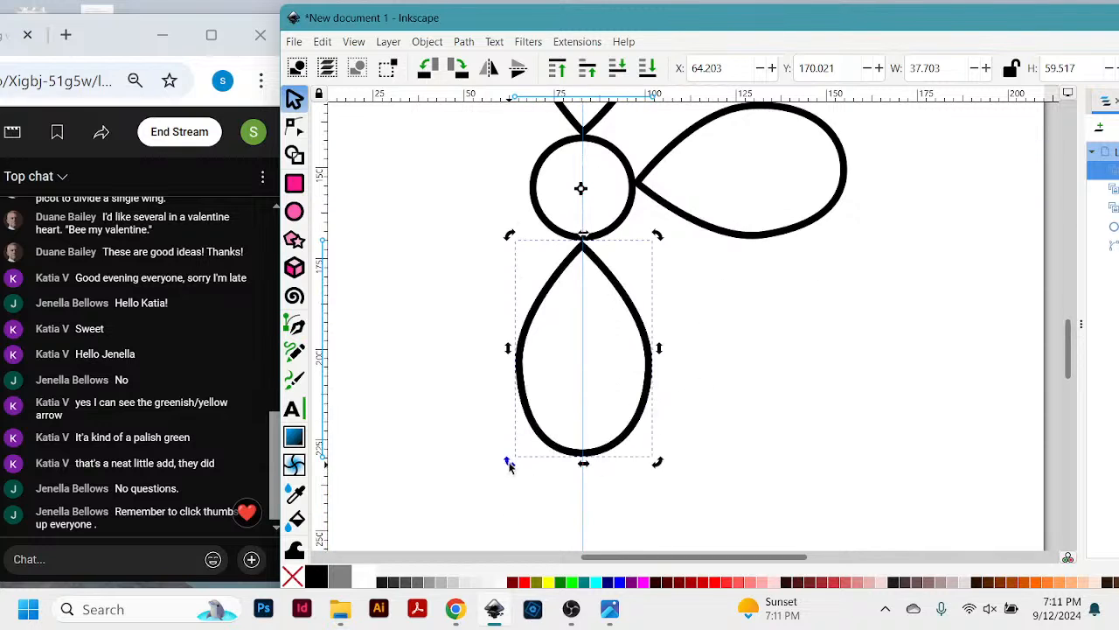
pyautogui.moveTo(510, 466); pyautogui.dragTo(394, 157)
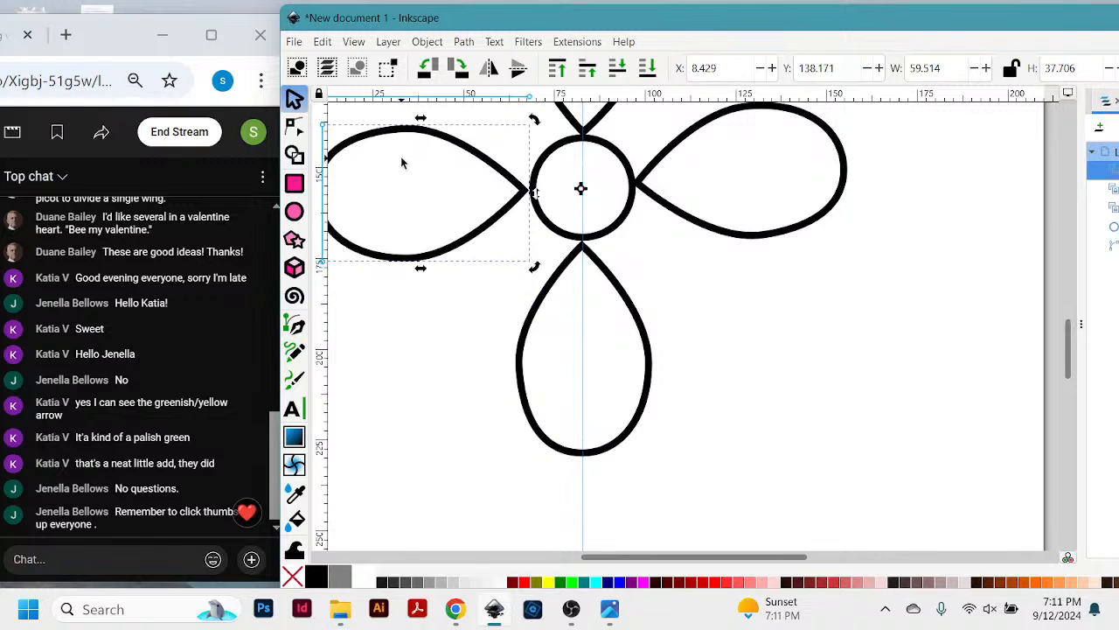
pyautogui.press('-')
pyautogui.scroll(2, 402, 162)
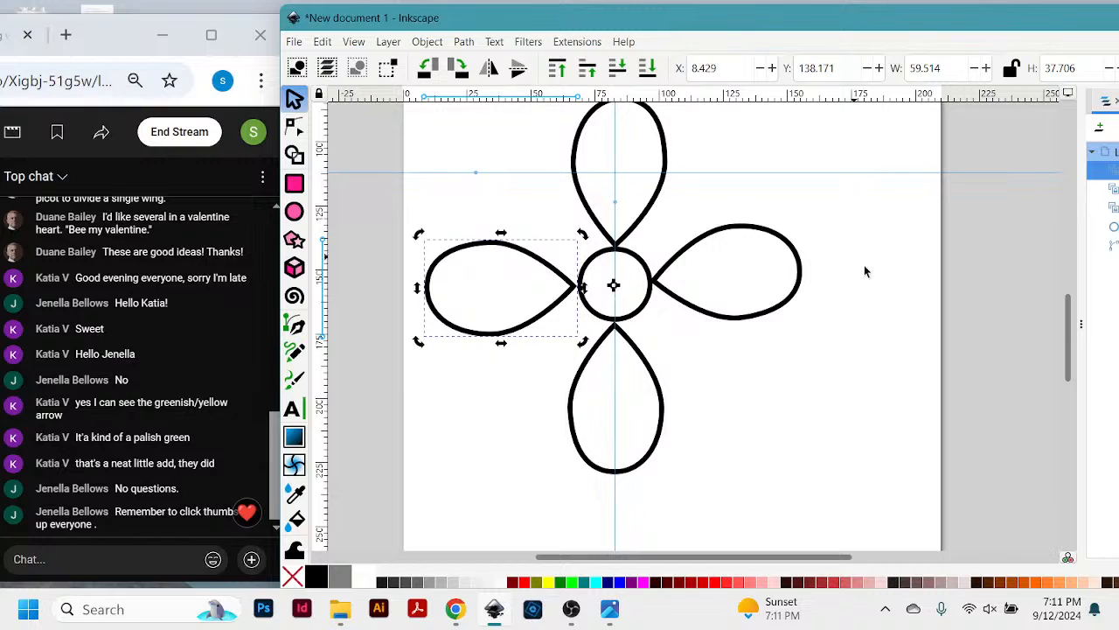
pyautogui.scroll(2, 867, 272)
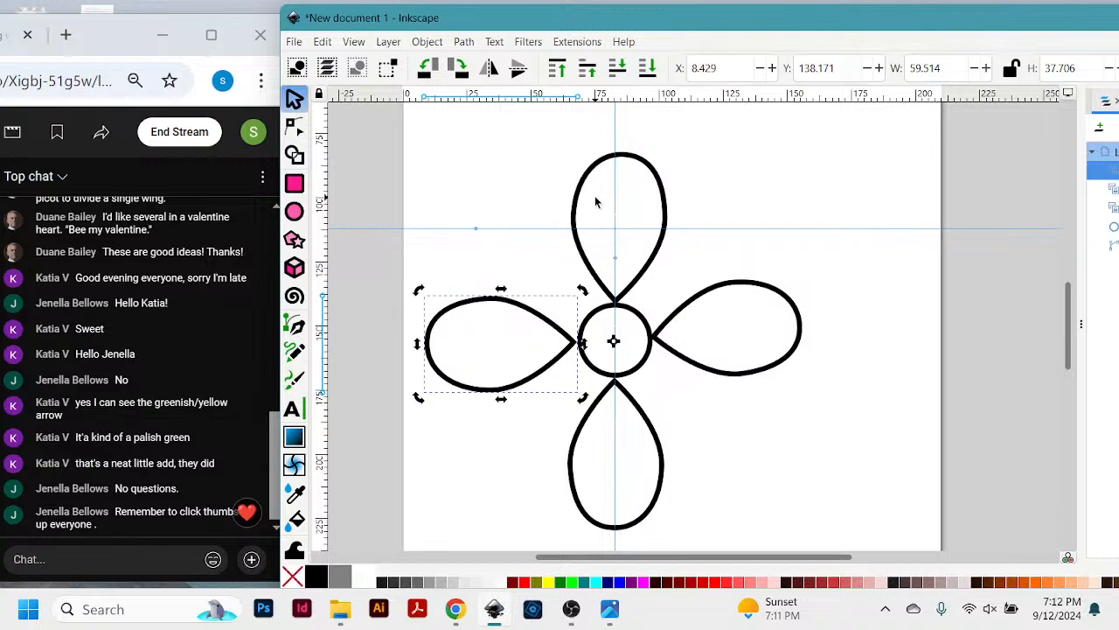
# - Nudge the original upper teardrop slightly down towards the circle, try rotating it slightly counter-clockwise, and undo the rotation
pyautogui.moveTo(634, 164)
pyautogui.mouseDown()
pyautogui.moveTo(682, 205)
pyautogui.moveTo(494, 171)
pyautogui.moveTo(732, 178)
pyautogui.moveTo(638, 165)
pyautogui.mouseUp()
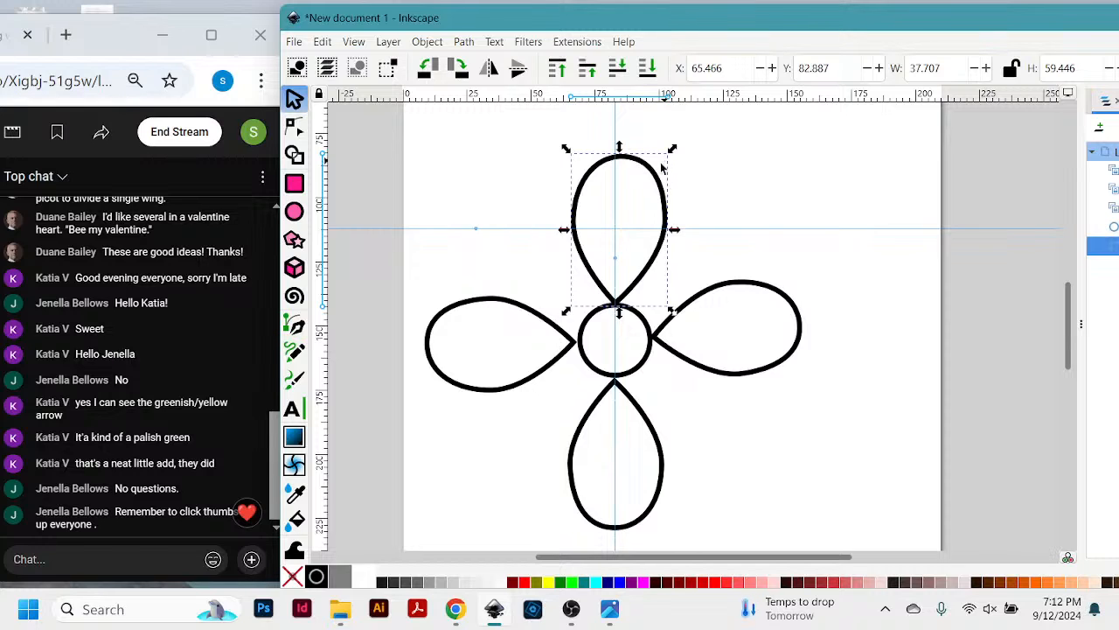
pyautogui.click(662, 182)
pyautogui.moveTo(674, 151)
pyautogui.mouseDown()
pyautogui.moveTo(694, 166)
pyautogui.moveTo(725, 250)
pyautogui.moveTo(491, 210)
pyautogui.moveTo(452, 370)
pyautogui.moveTo(595, 100)
pyautogui.moveTo(649, 147)
pyautogui.moveTo(667, 148)
pyautogui.mouseUp()
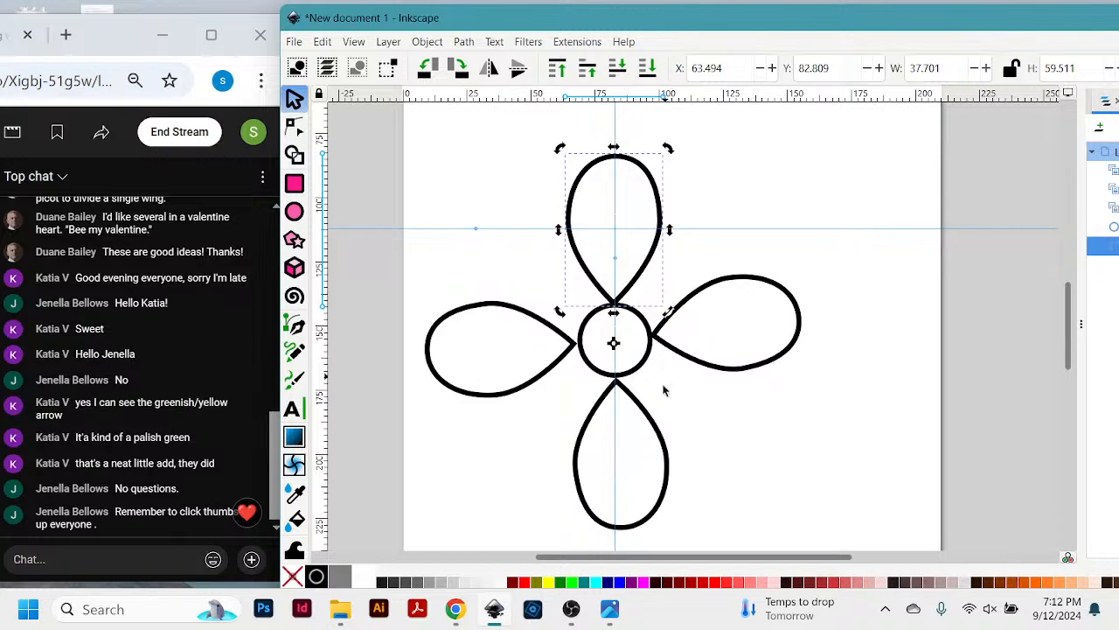
pyautogui.hotkey('ctrl', 'z')
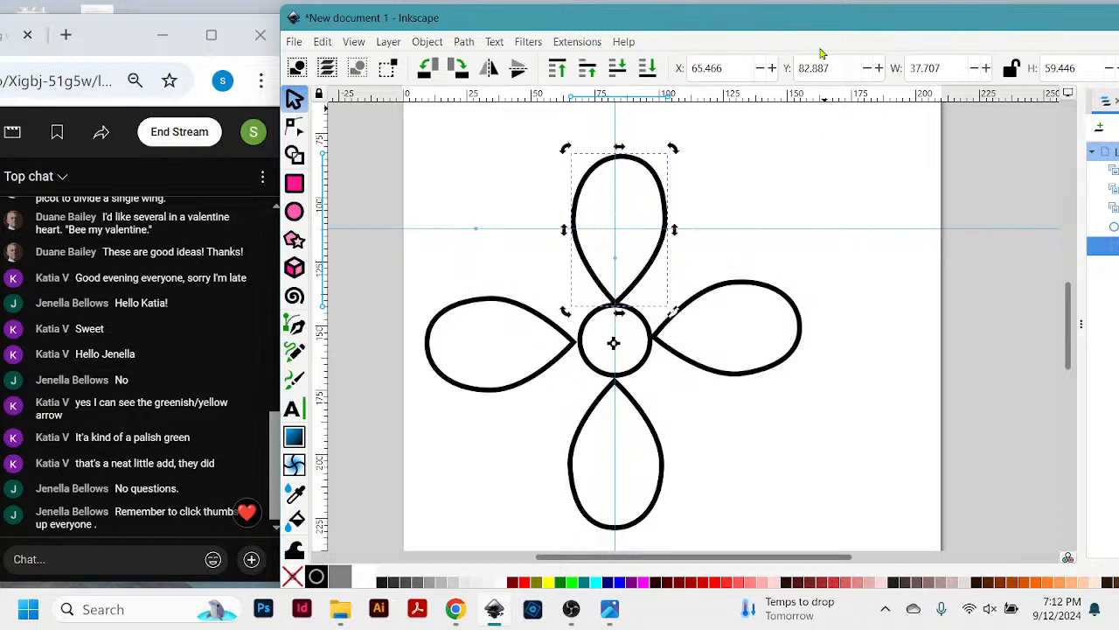
# - Stretch the original upper teardrop upwards to a height of about 92.6 mm
pyautogui.moveTo(817, 28); pyautogui.dragTo(822, 24)
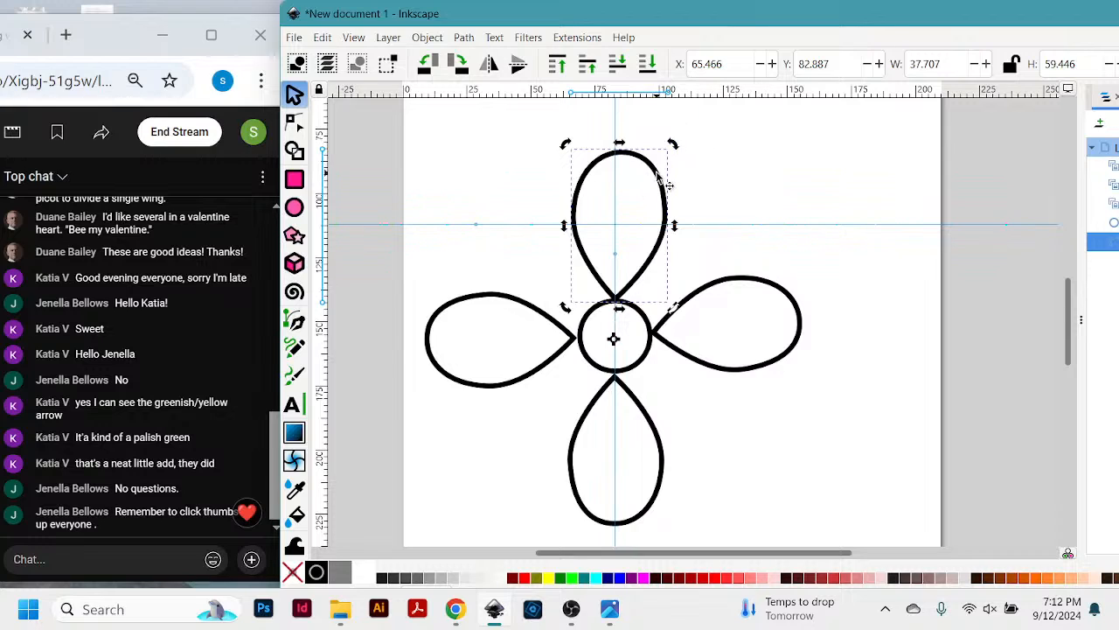
pyautogui.scroll(2, 775, 141)
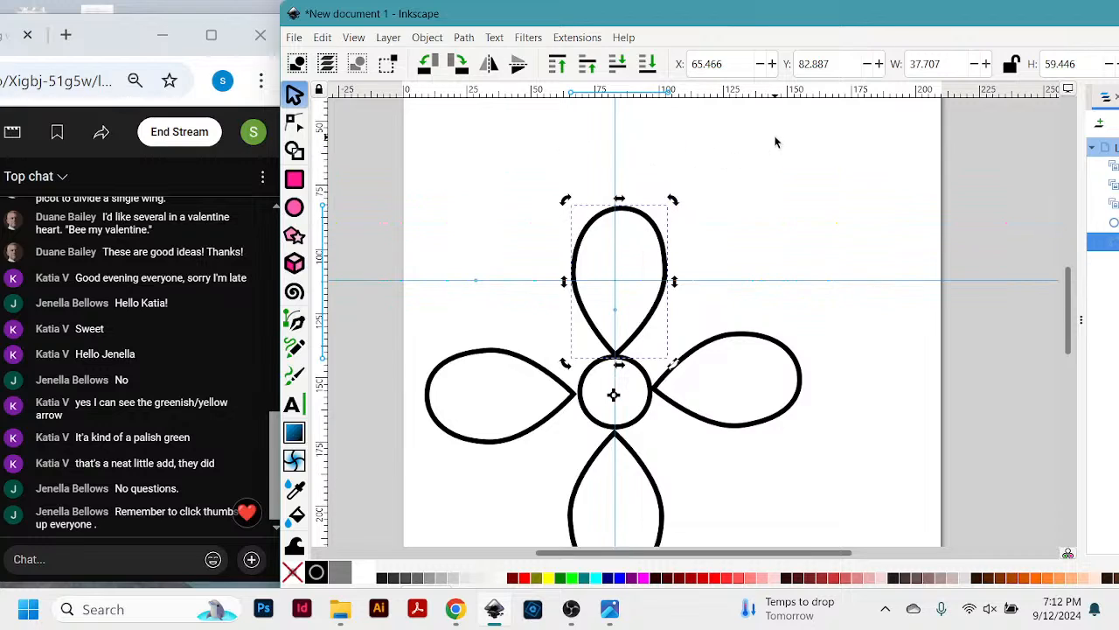
pyautogui.click(661, 232)
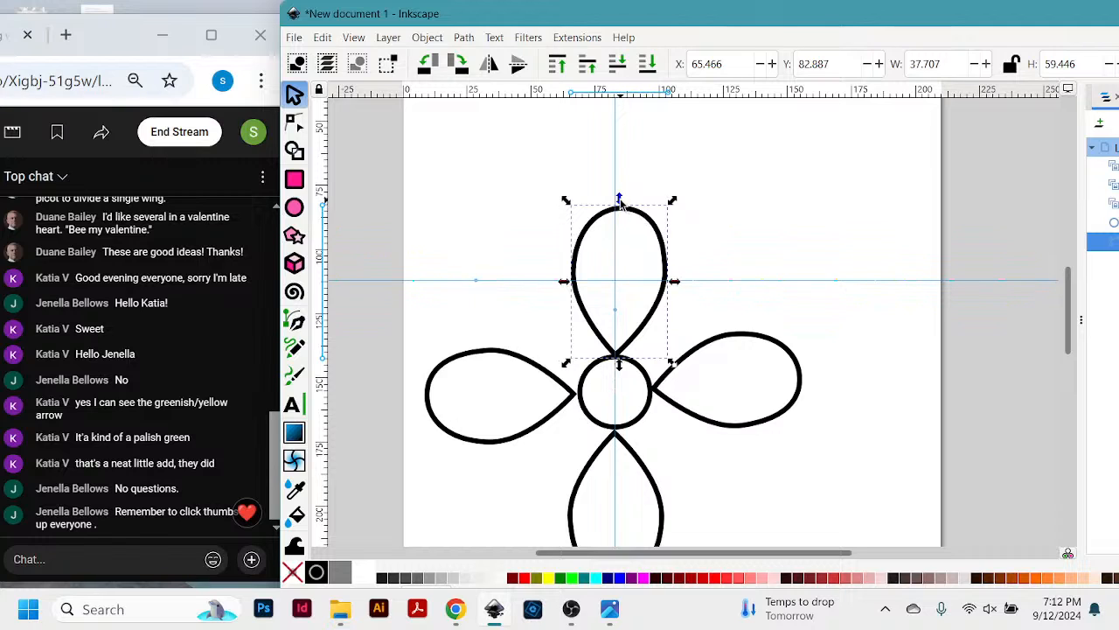
pyautogui.moveTo(620, 199); pyautogui.dragTo(619, 117)
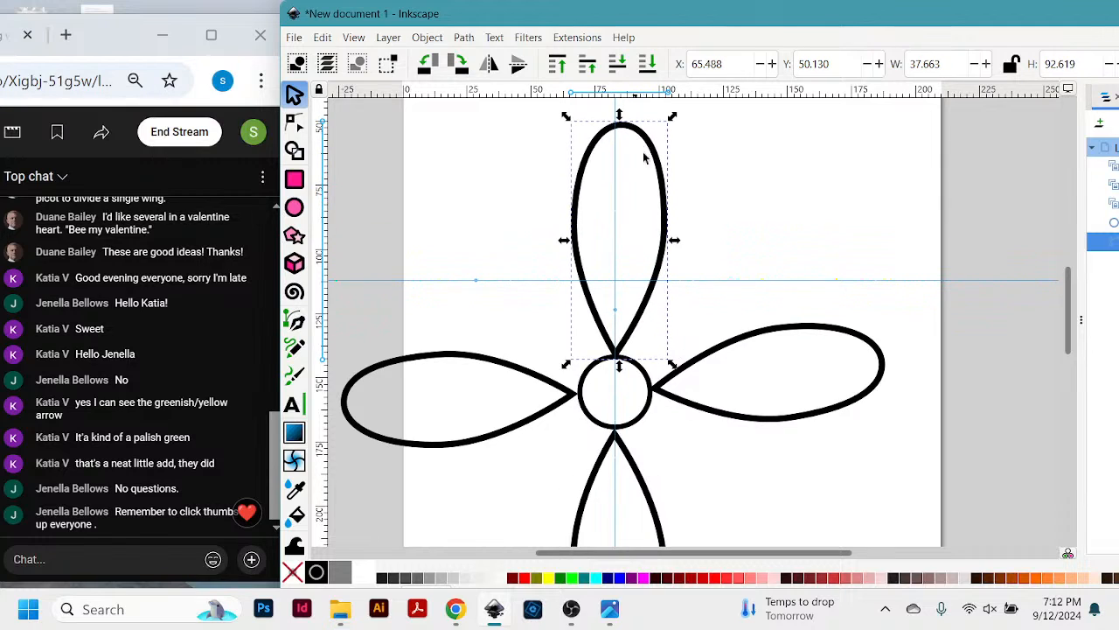
# - Examine how the cloned petals follow the original's shape and select the clone to the right of the circle
pyautogui.scroll(-3, 731, 253)
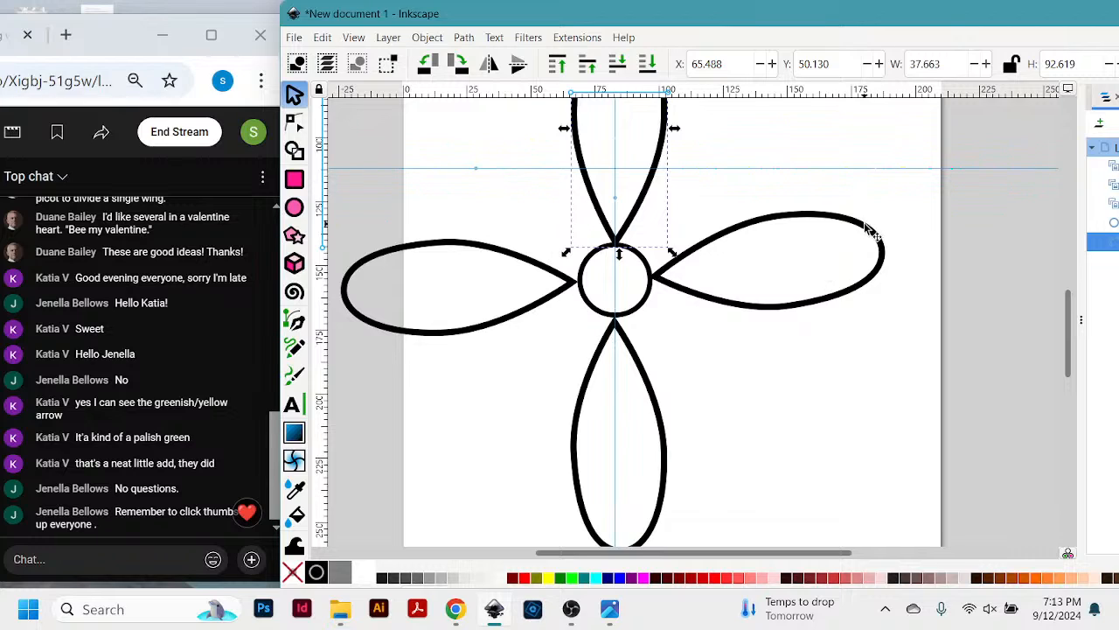
pyautogui.press('-')
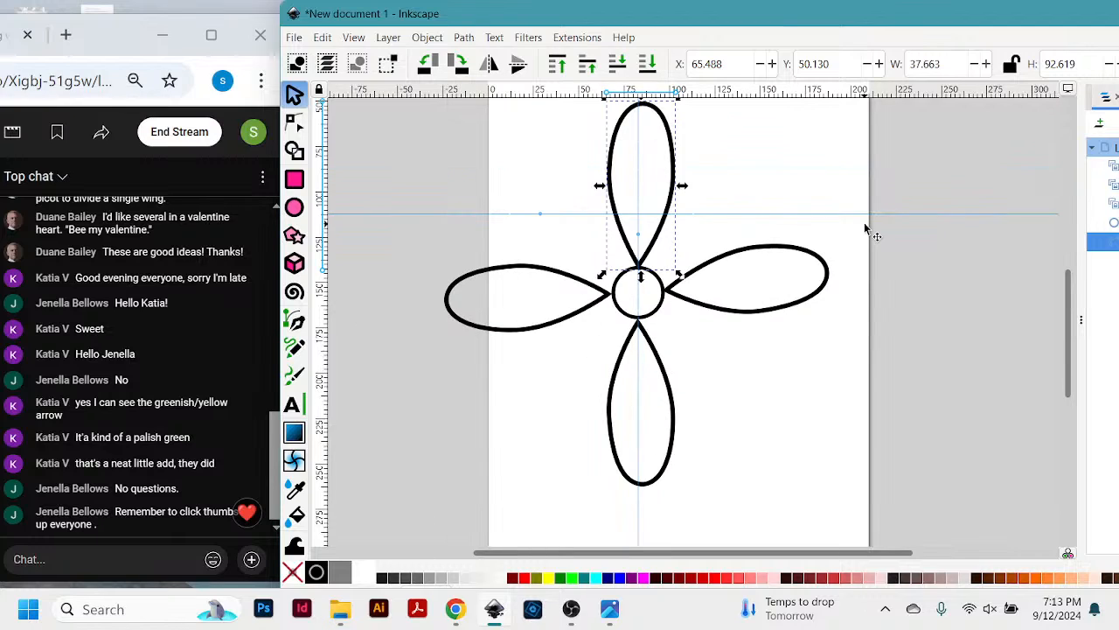
pyautogui.scroll(2, 780, 166)
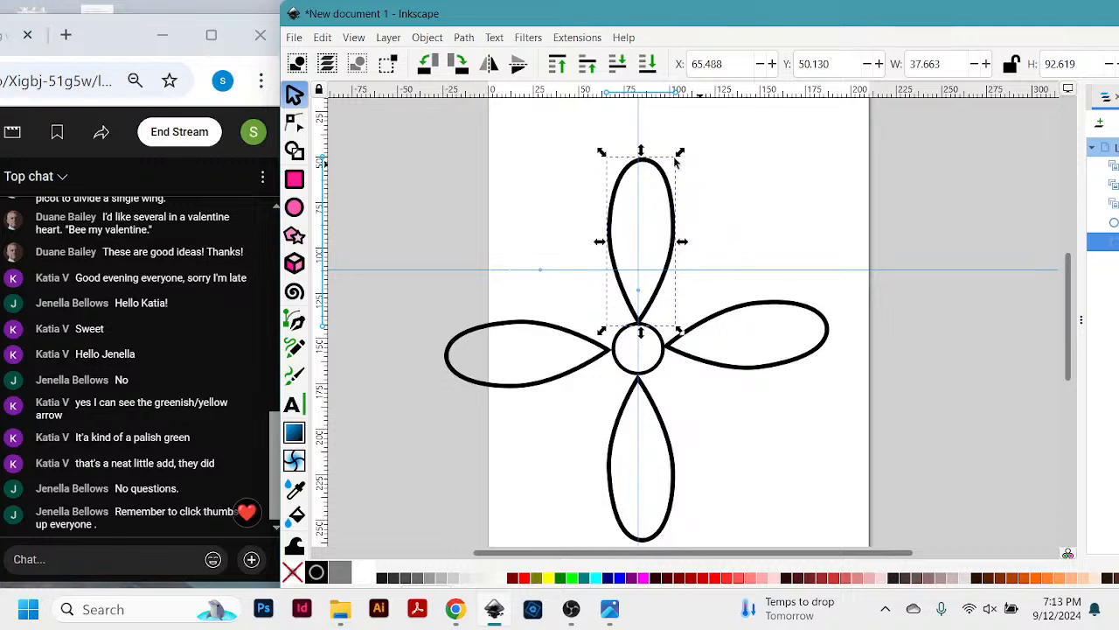
pyautogui.click(794, 259)
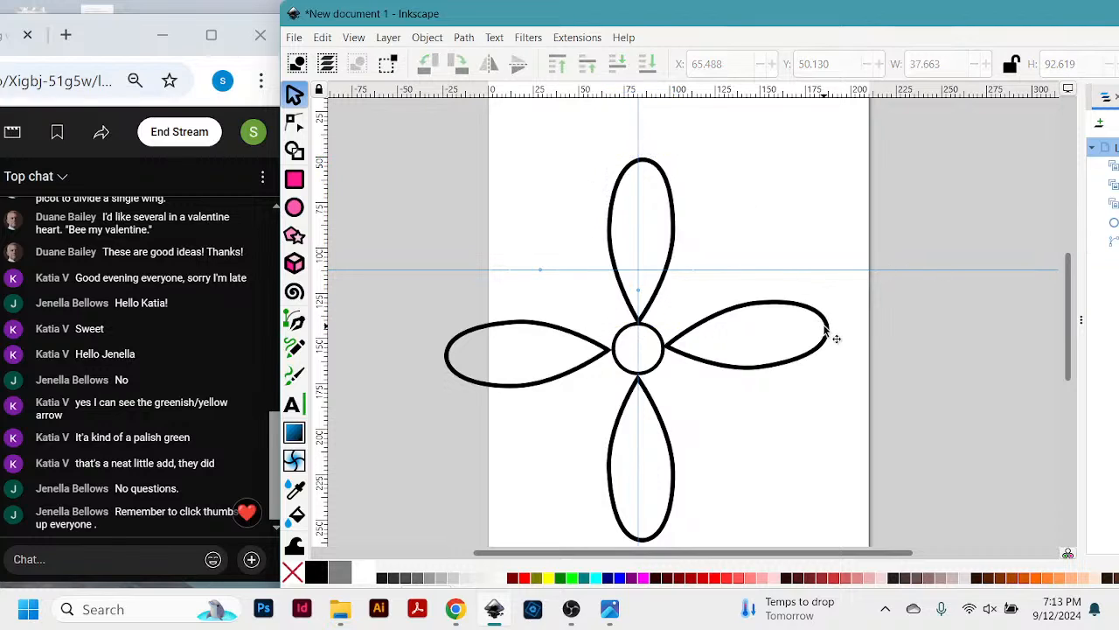
pyautogui.click(832, 334)
pyautogui.moveTo(837, 336); pyautogui.dragTo(859, 355)
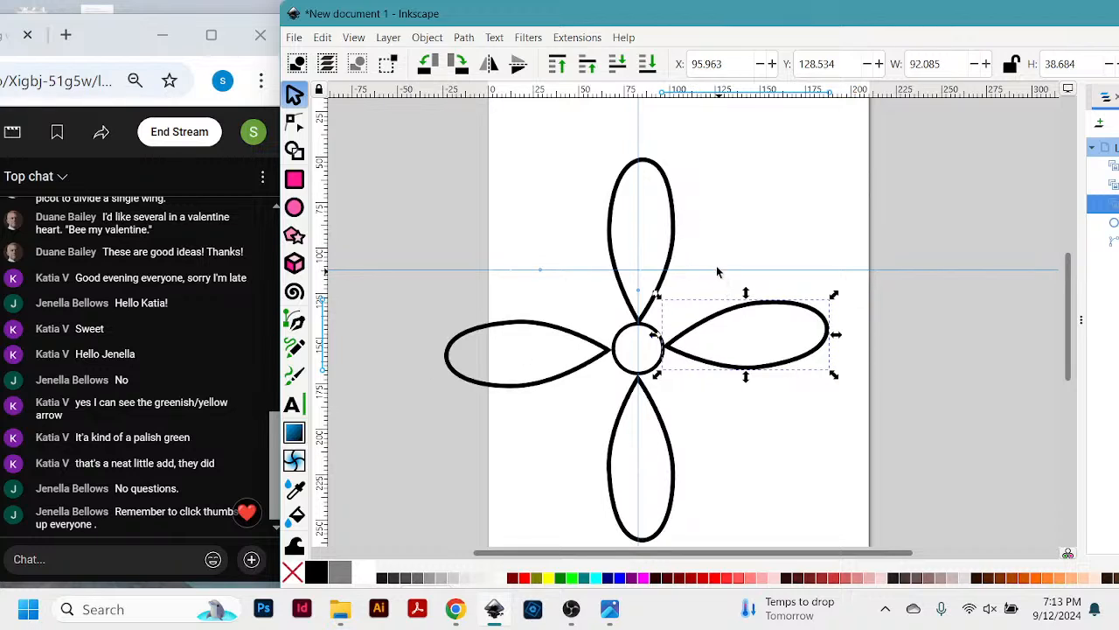
# - Stretch the original upper teardrop further upwards to a height of about 136 mm and check all four petals
pyautogui.click(678, 225)
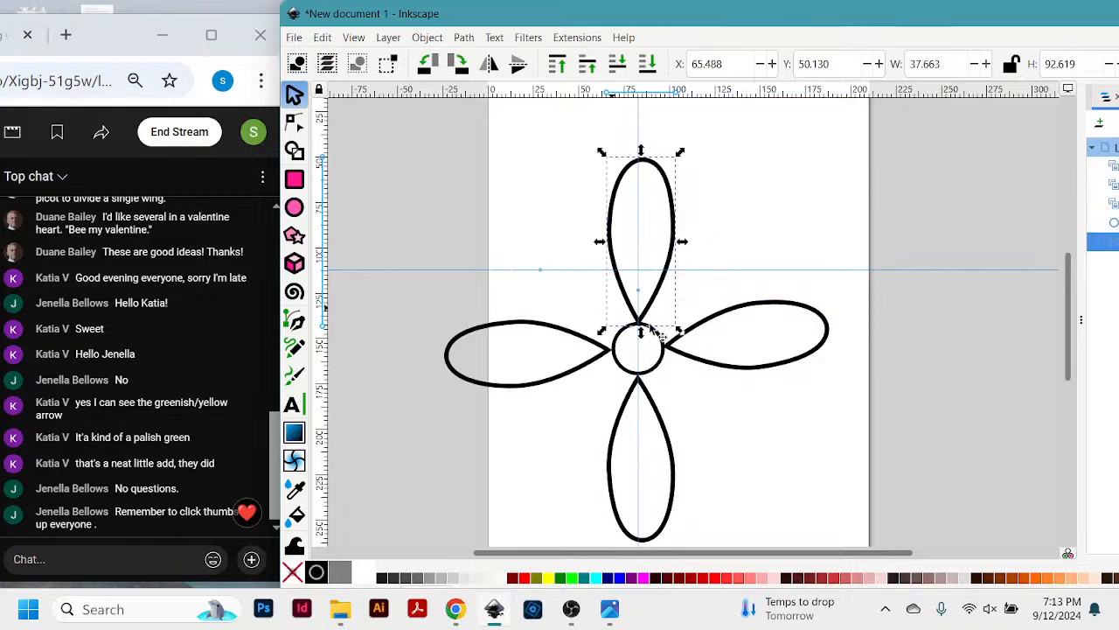
pyautogui.scroll(2, 787, 213)
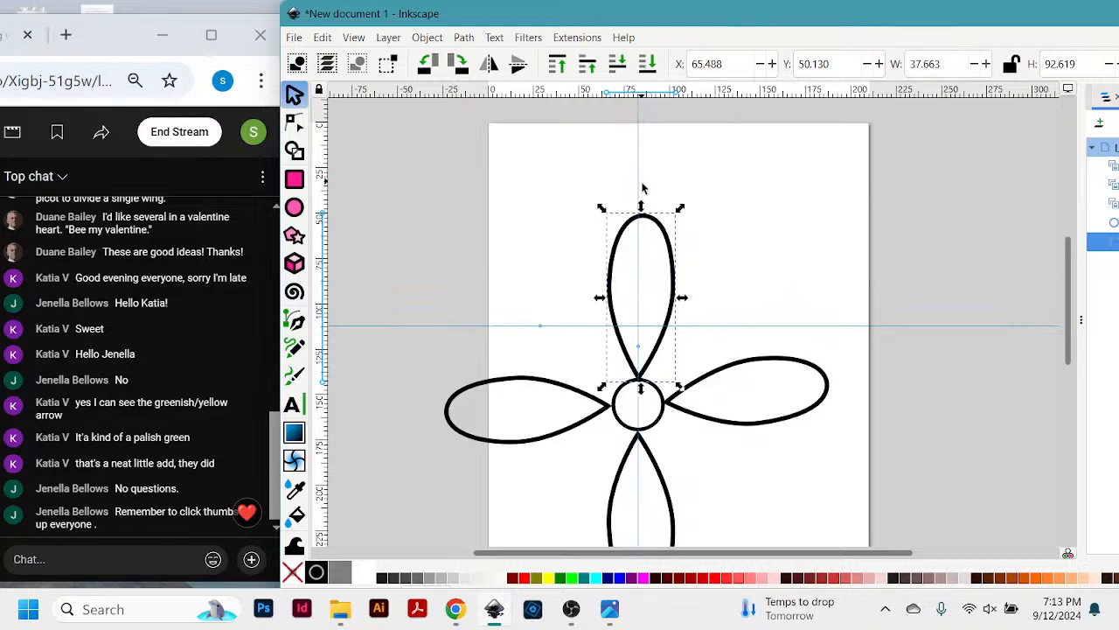
pyautogui.moveTo(645, 215)
pyautogui.mouseDown()
pyautogui.moveTo(650, 180)
pyautogui.moveTo(655, 208)
pyautogui.moveTo(652, 220)
pyautogui.moveTo(640, 201)
pyautogui.moveTo(639, 129)
pyautogui.mouseUp()
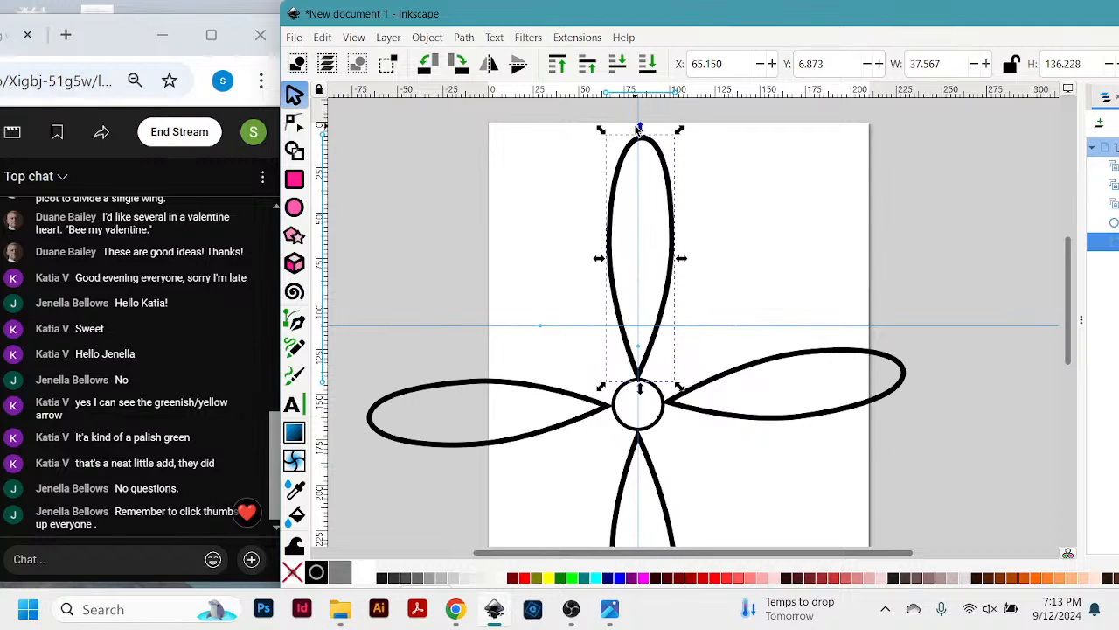
pyautogui.scroll(-4, 782, 332)
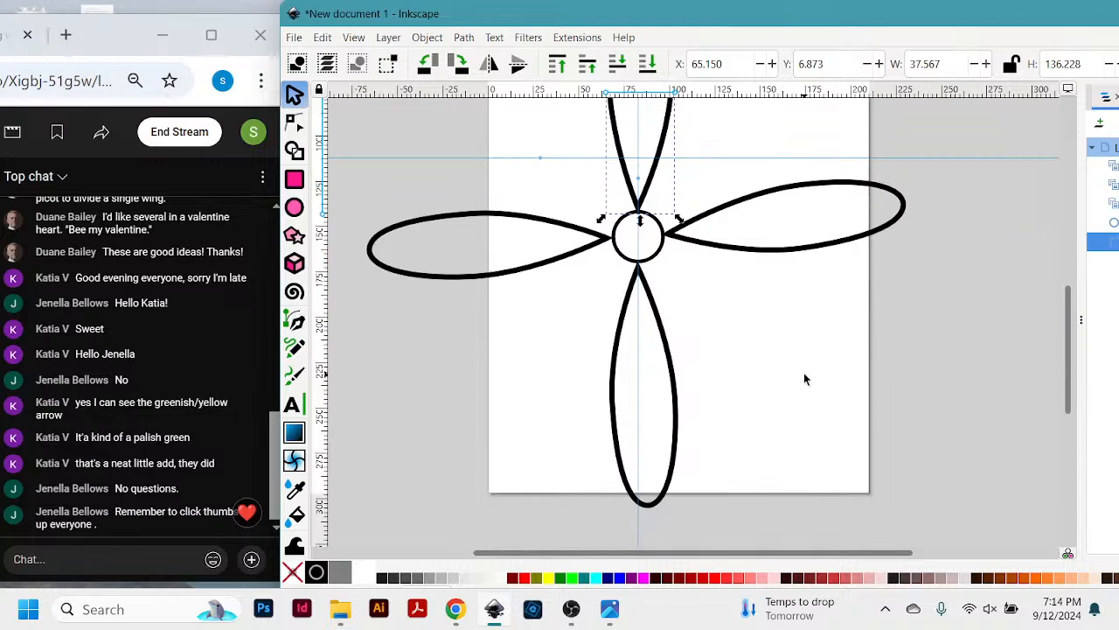
pyautogui.scroll(3, 803, 378)
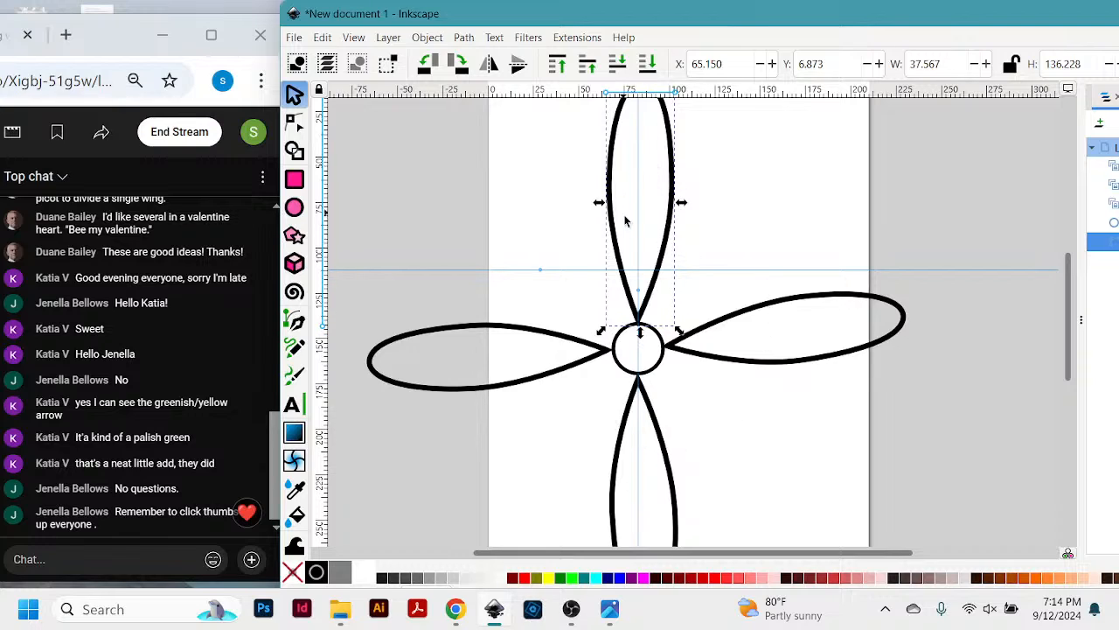
pyautogui.scroll(2, 815, 187)
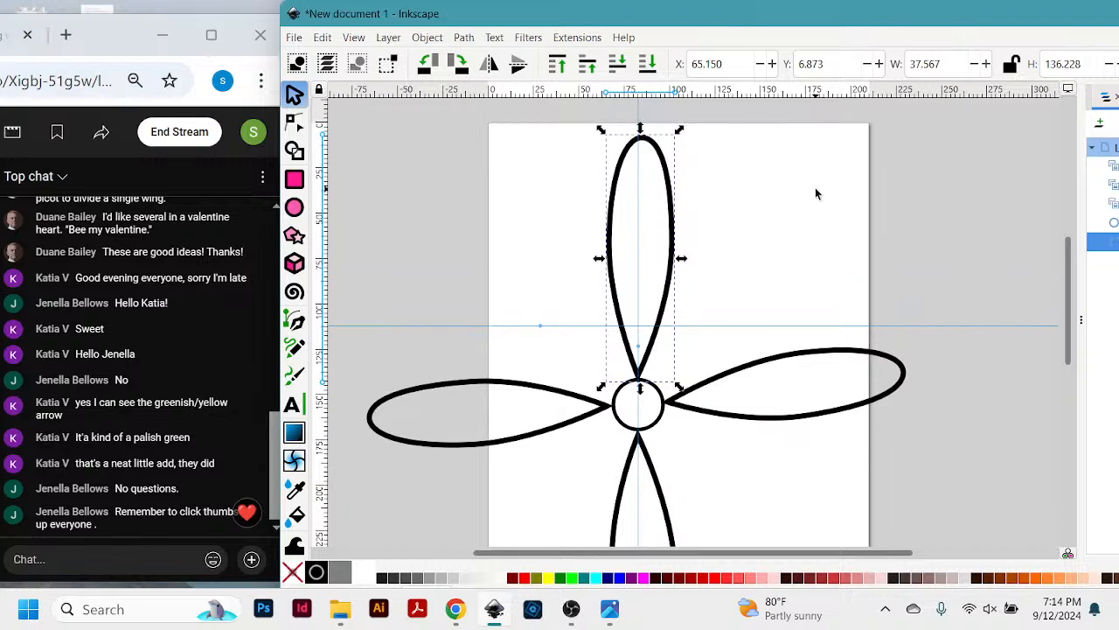
# - Move the original upper teardrop off the page to the upper left and rotate a copy of the left clone into place above the circle
pyautogui.scroll(2, 837, 206)
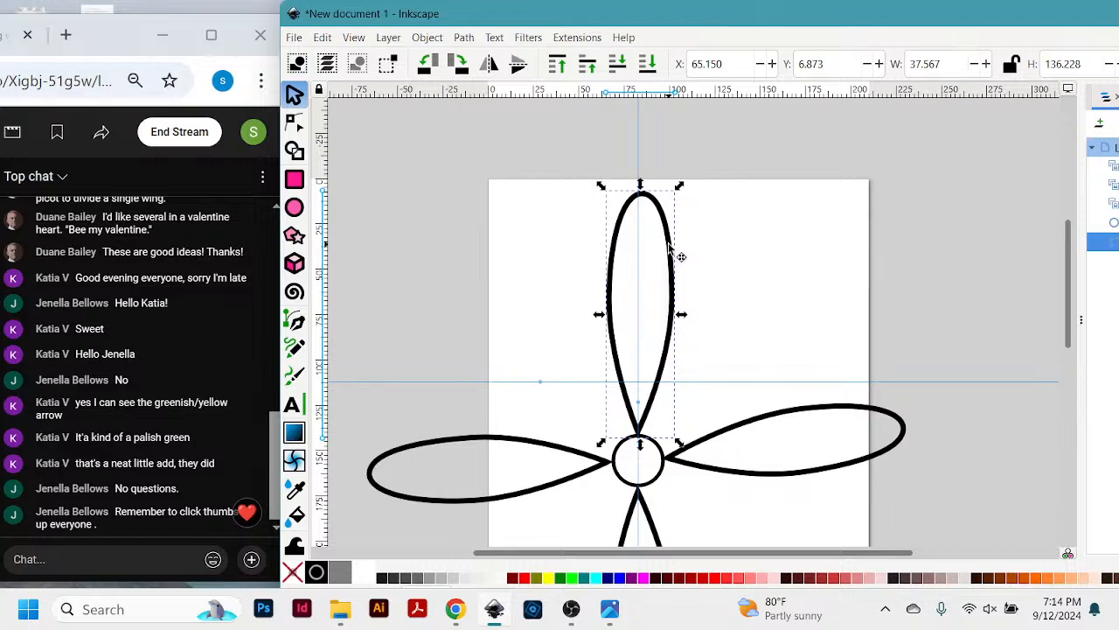
pyautogui.moveTo(664, 253); pyautogui.dragTo(423, 187)
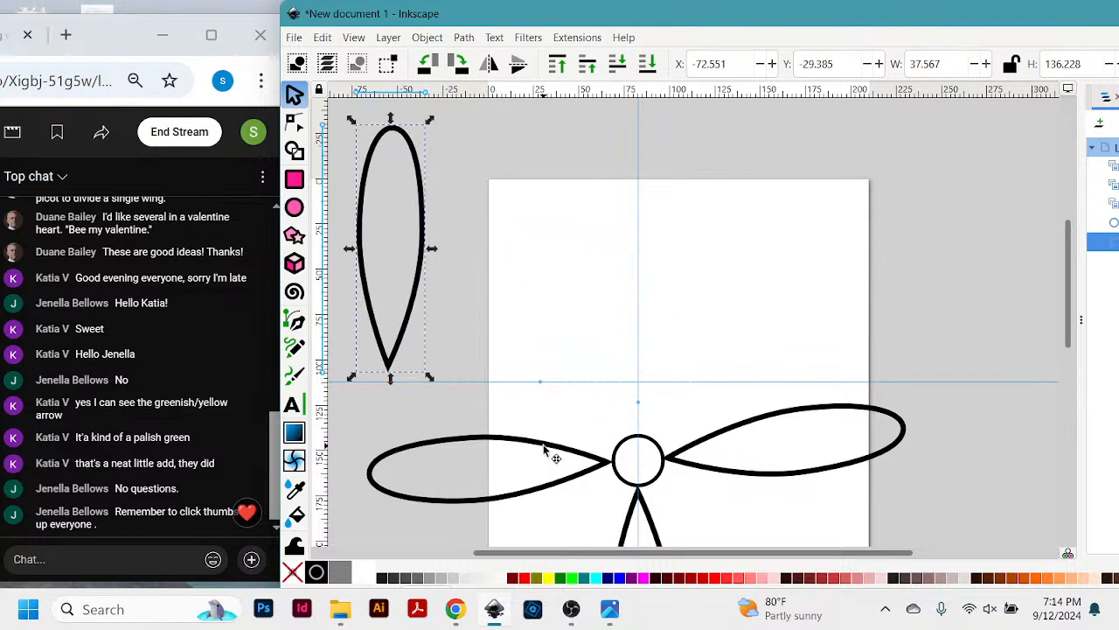
pyautogui.click(544, 450)
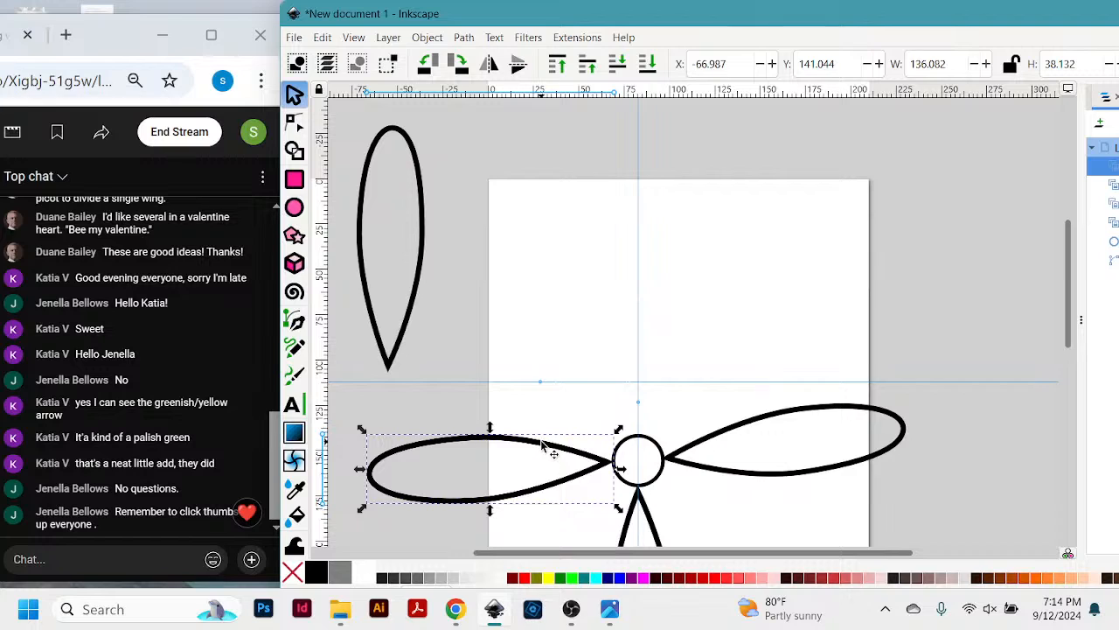
pyautogui.click(524, 447)
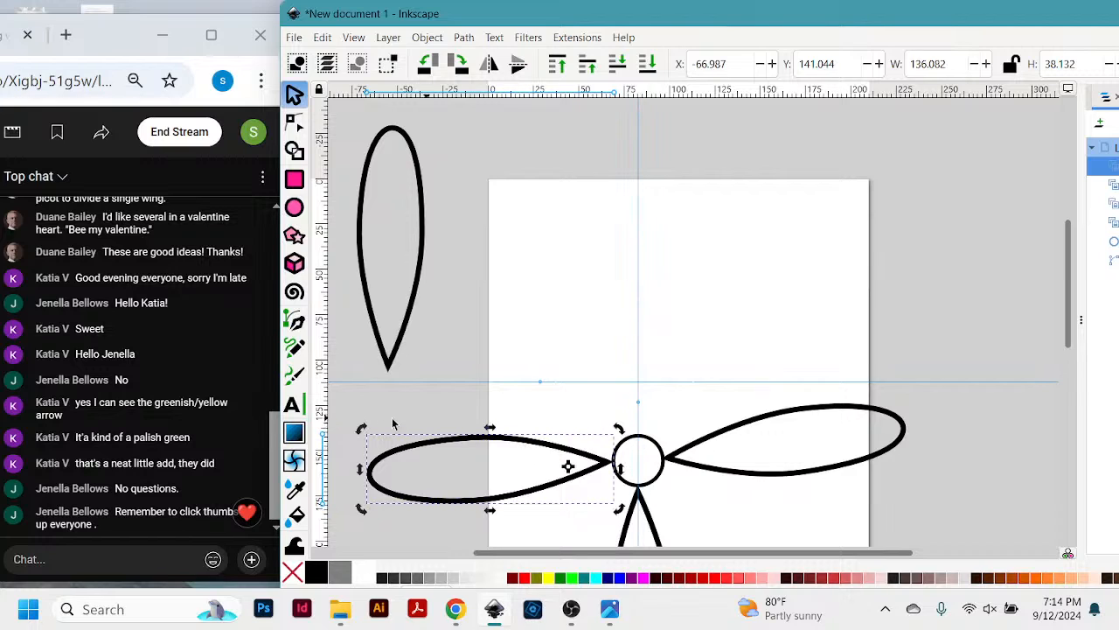
pyautogui.moveTo(361, 431); pyautogui.dragTo(685, 238)
pyautogui.click(682, 219)
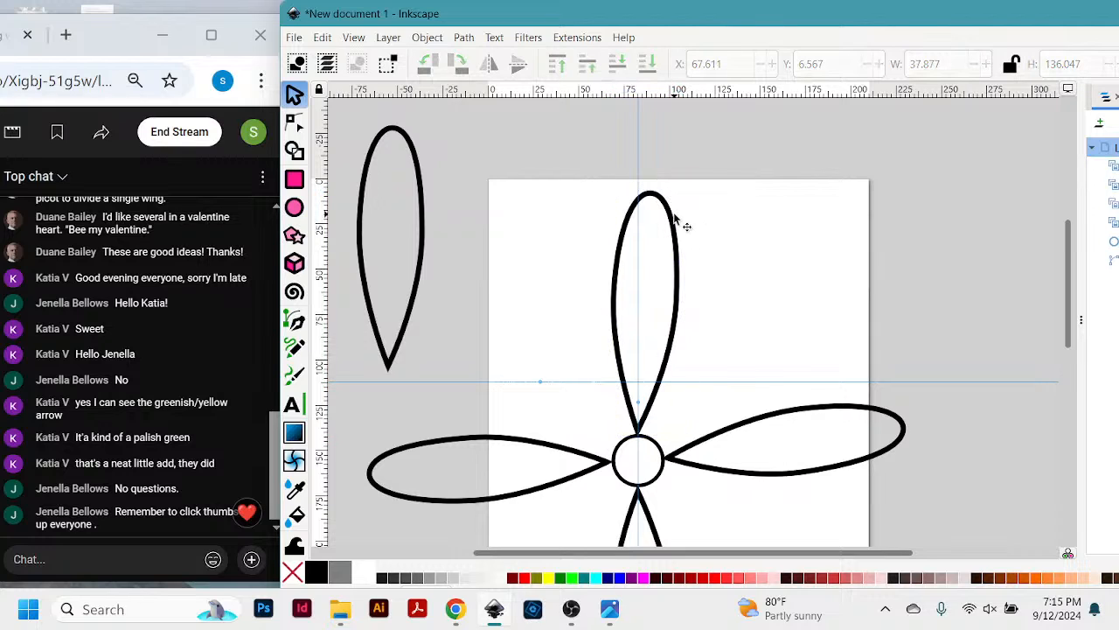
# - Shorten the top clone to about 123.3 mm high and widen the original teardrop beside the page to about 86.5 mm
pyautogui.click(682, 227)
pyautogui.moveTo(645, 184); pyautogui.dragTo(644, 214)
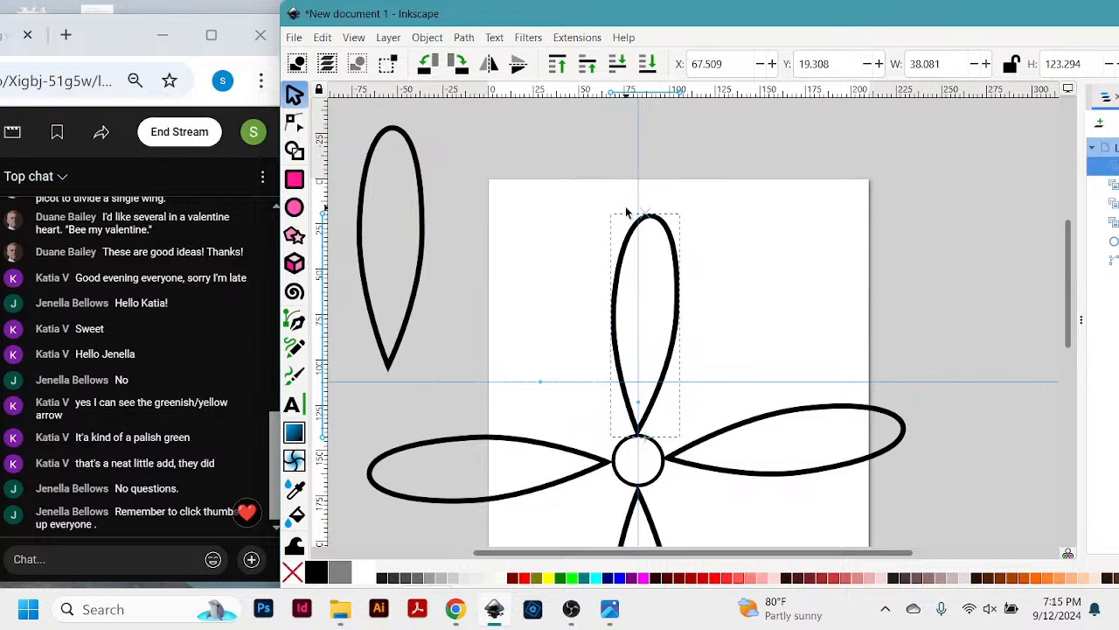
pyautogui.click(415, 333)
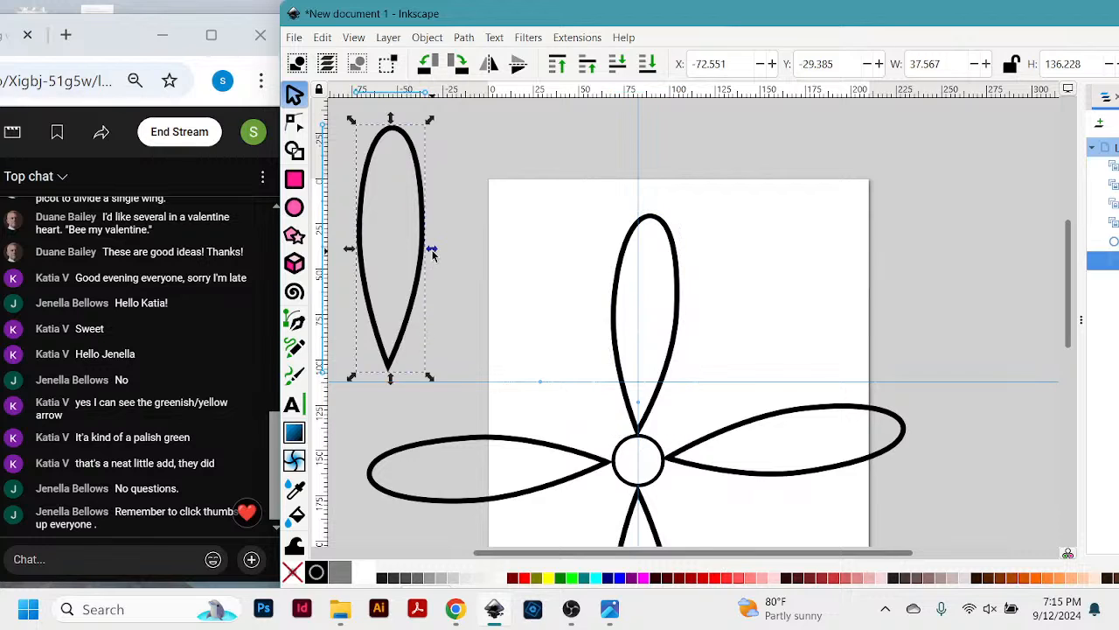
pyautogui.moveTo(431, 251); pyautogui.dragTo(520, 270)
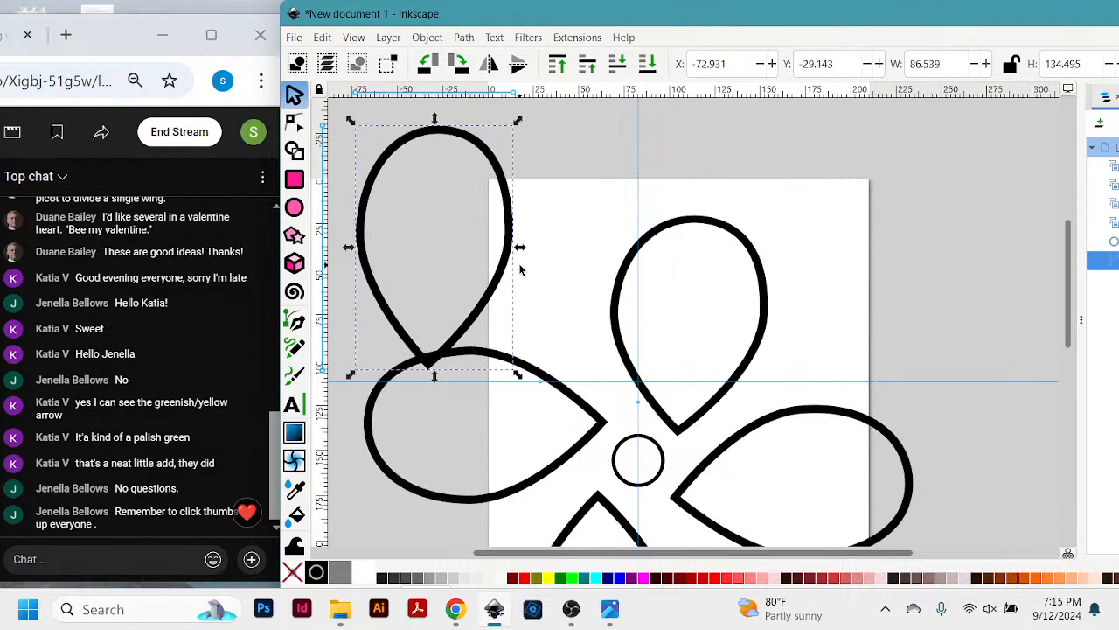
pyautogui.scroll(-2, 851, 284)
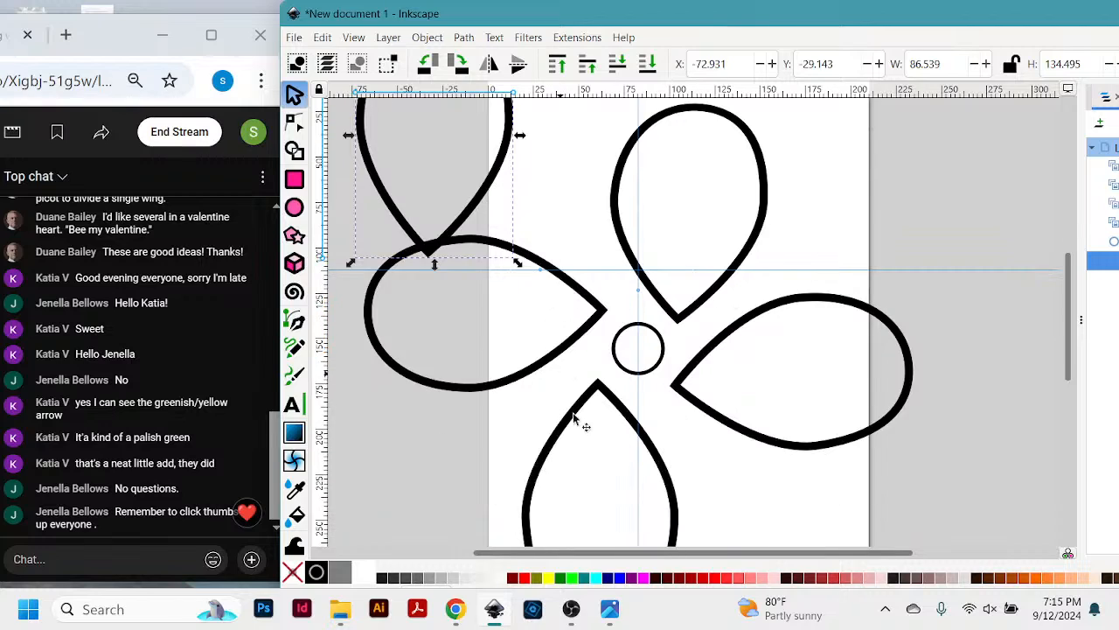
# - Move the original teardrop clear of the left clone to about X -81.4, Y -66.9 mm
pyautogui.click(641, 376)
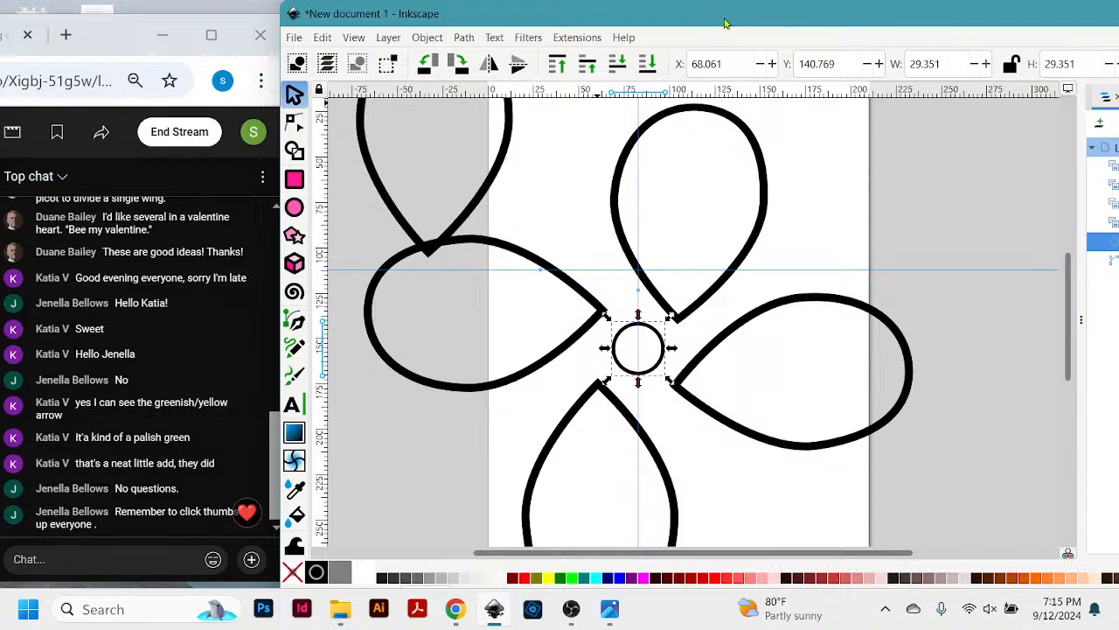
pyautogui.moveTo(724, 22); pyautogui.dragTo(712, 27)
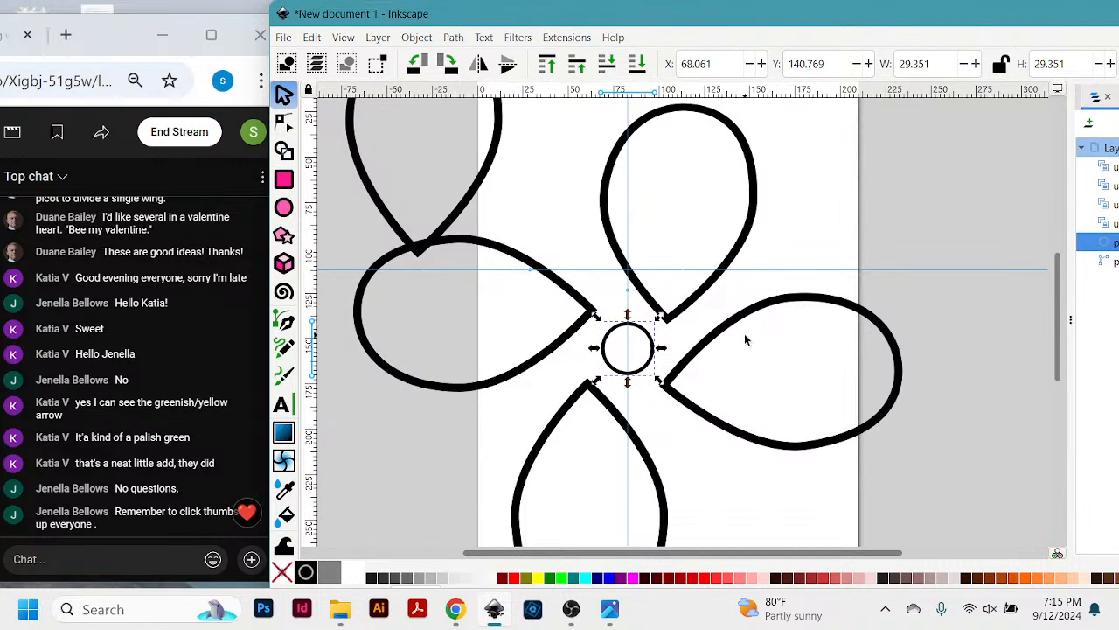
pyautogui.scroll(5, 745, 339)
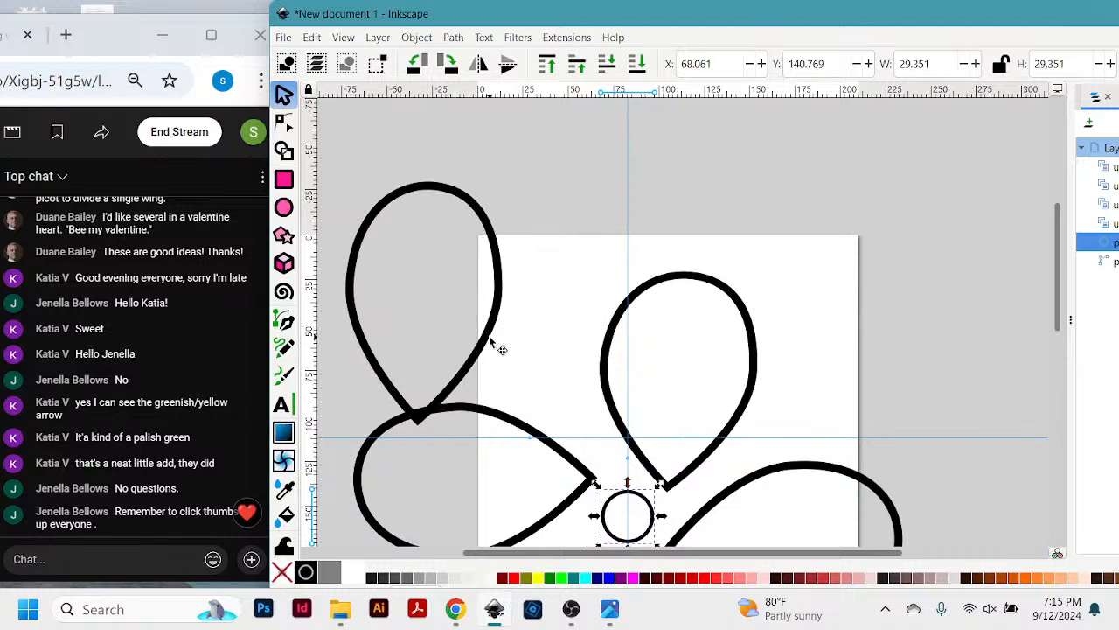
pyautogui.moveTo(495, 336); pyautogui.dragTo(480, 269)
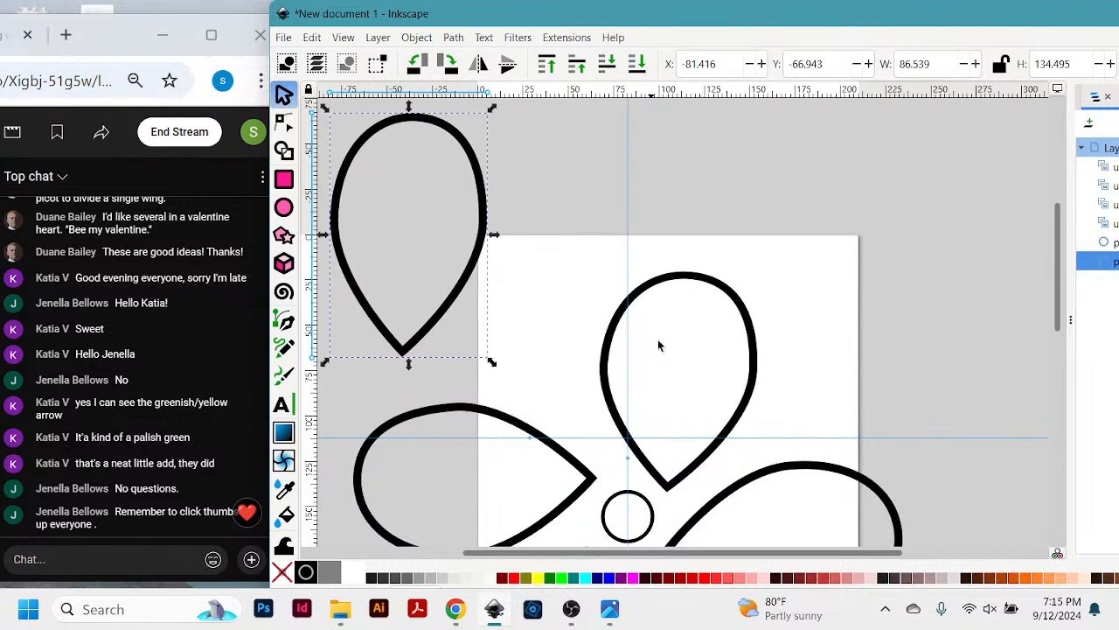
# - Move the top clone up away from the circle to about X 44.4, Y -40.2 mm
pyautogui.moveTo(691, 464); pyautogui.dragTo(646, 315)
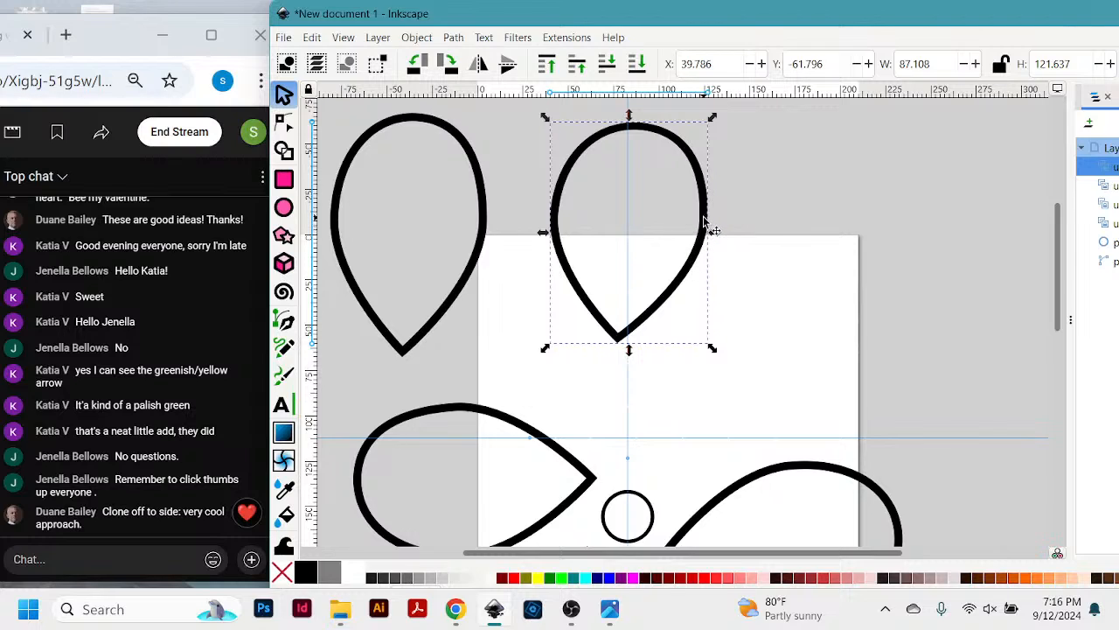
pyautogui.moveTo(706, 225); pyautogui.dragTo(713, 264)
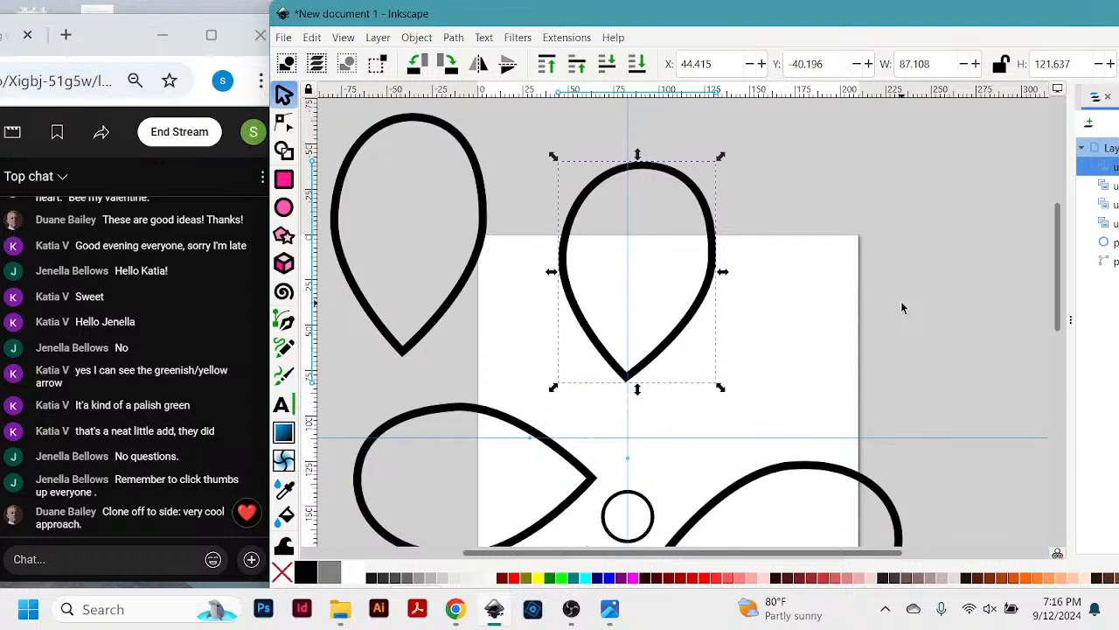
pyautogui.scroll(-2, 901, 301)
pyautogui.scroll(2, 901, 301)
pyautogui.scroll(-1, 787, 374)
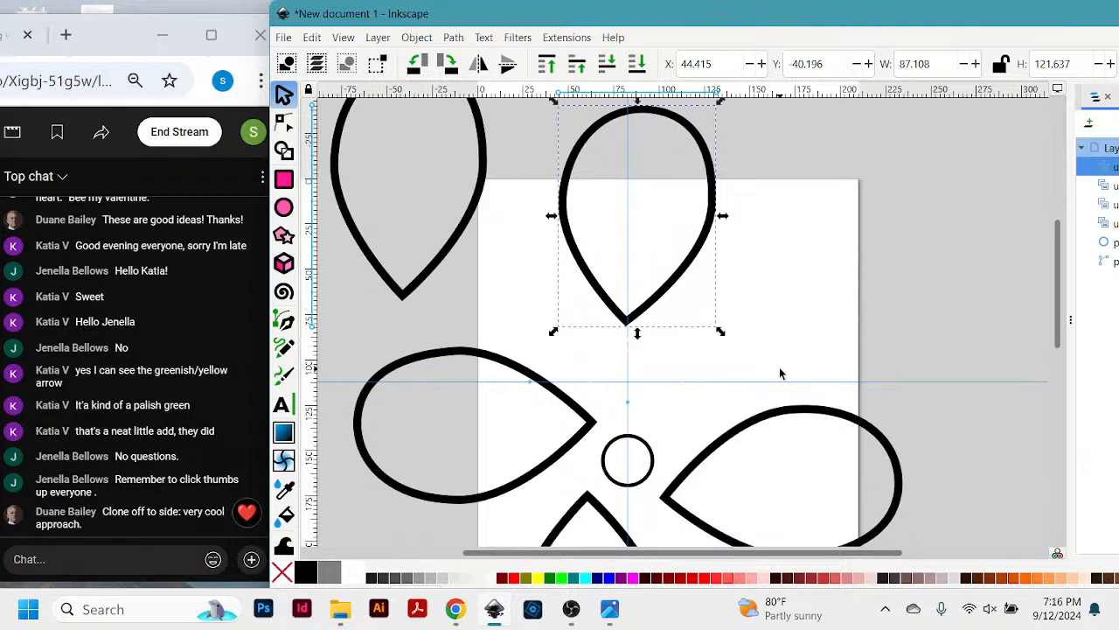
# - Undo the last edits back to the four-petal arrangement with the original teardrop directly above the circle
pyautogui.hotkey('ctrl', 'z')
pyautogui.hotkey('ctrl', 'z')
pyautogui.hotkey('ctrl', 'z')
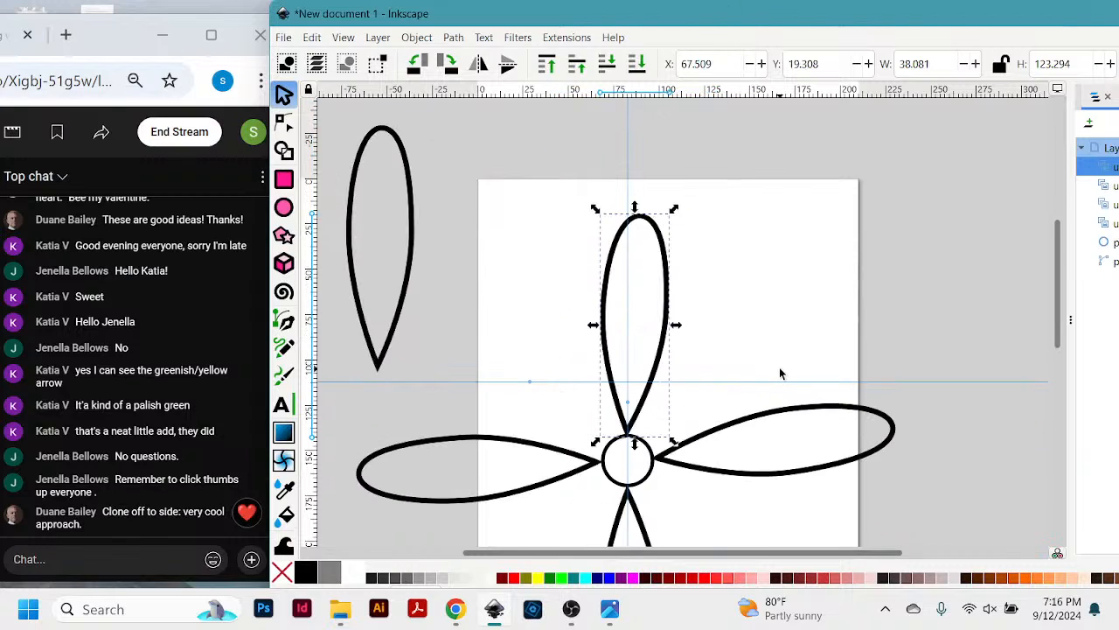
pyautogui.hotkey('ctrl', 'z')
pyautogui.hotkey('ctrl', 'z')
pyautogui.hotkey('ctrl', 'z')
pyautogui.hotkey('ctrl', 'z')
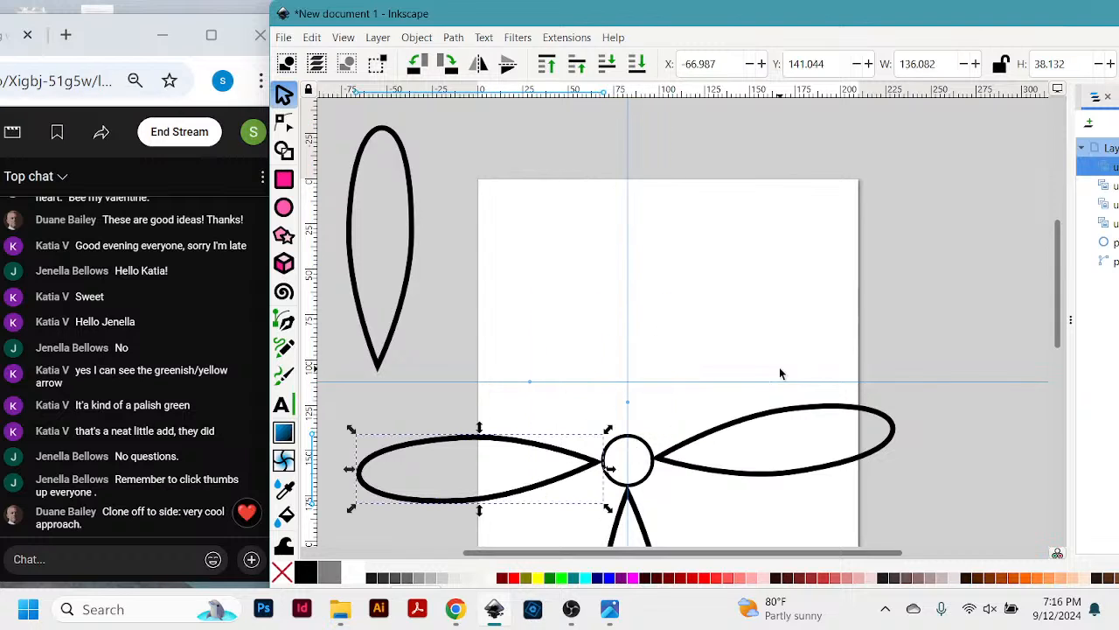
pyautogui.hotkey('ctrl', 'z')
pyautogui.scroll(-5, 848, 322)
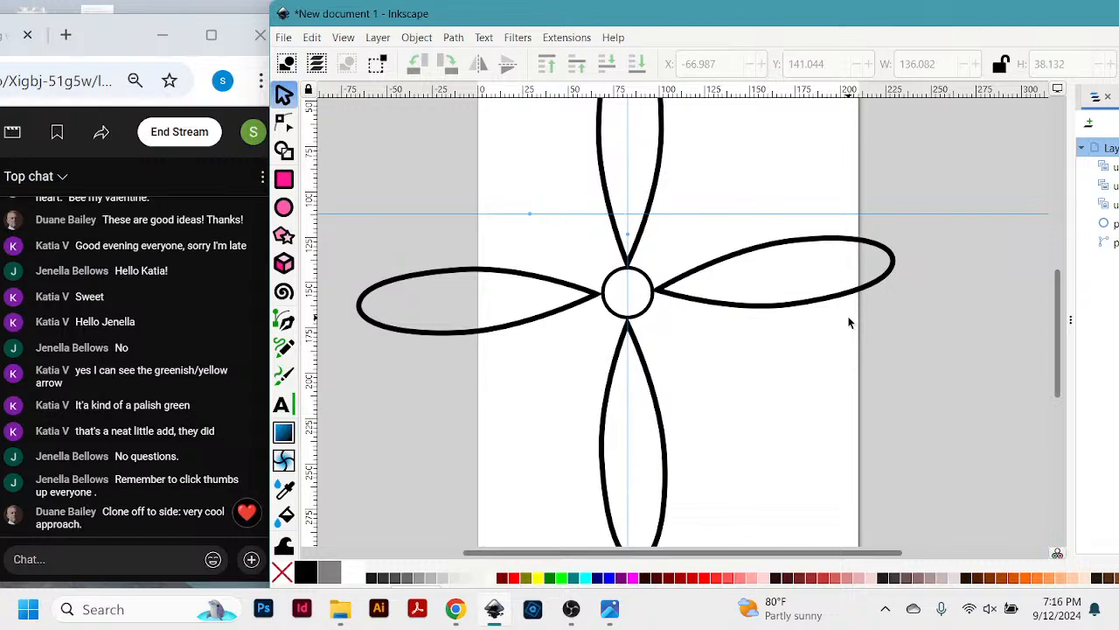
pyautogui.scroll(2, 849, 322)
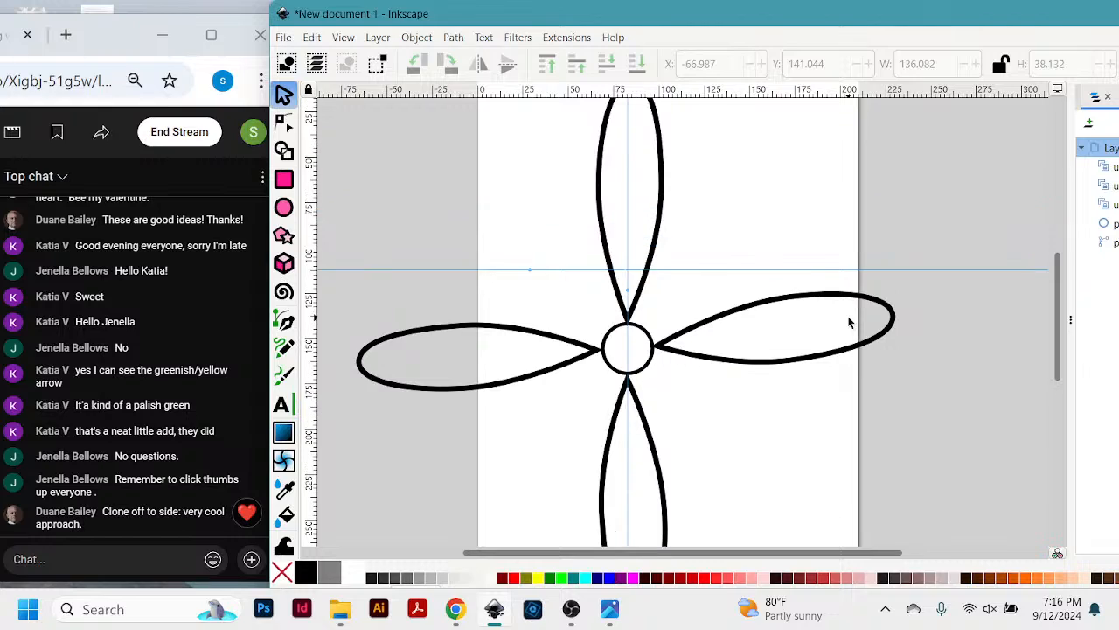
# - Delete the right, lower and left cloned petals, keeping the circle and the original upper teardrop
pyautogui.click(799, 301)
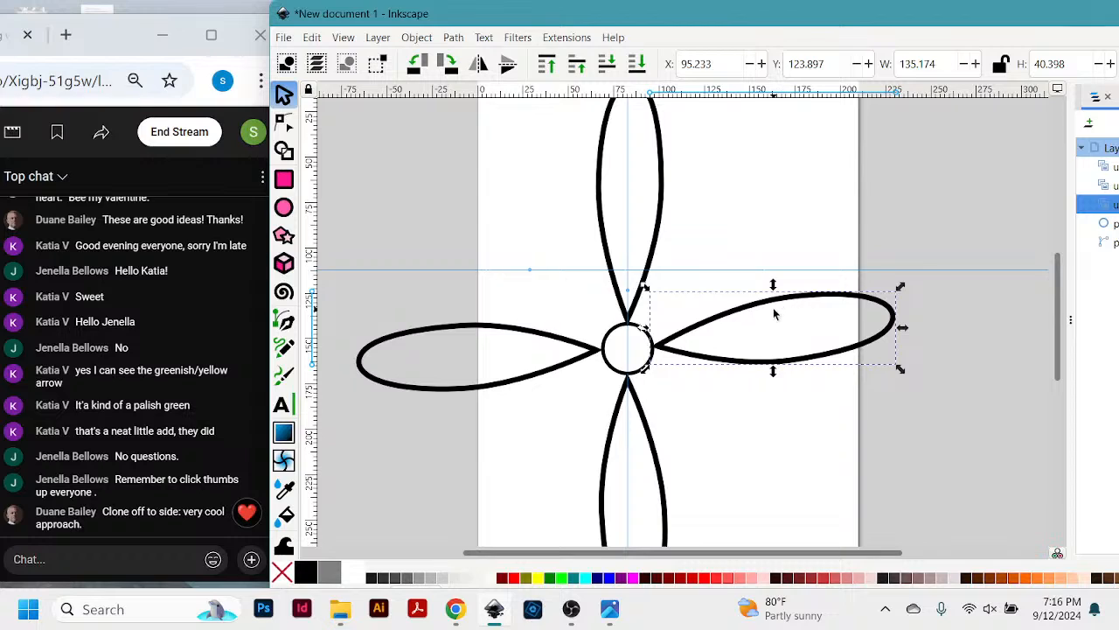
pyautogui.click(781, 315)
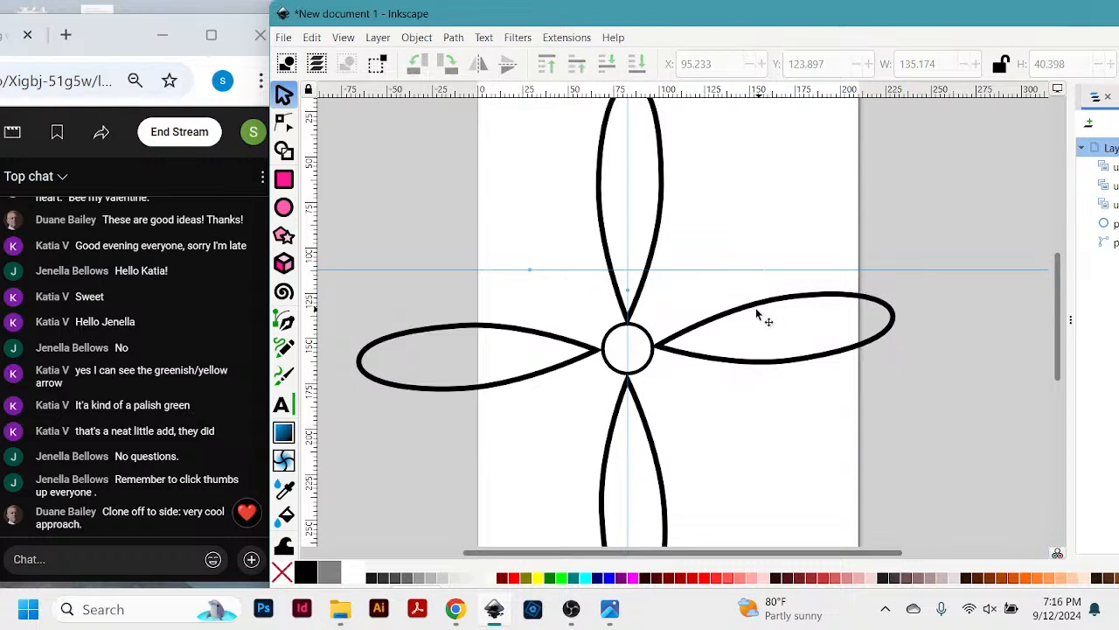
pyautogui.click(689, 333)
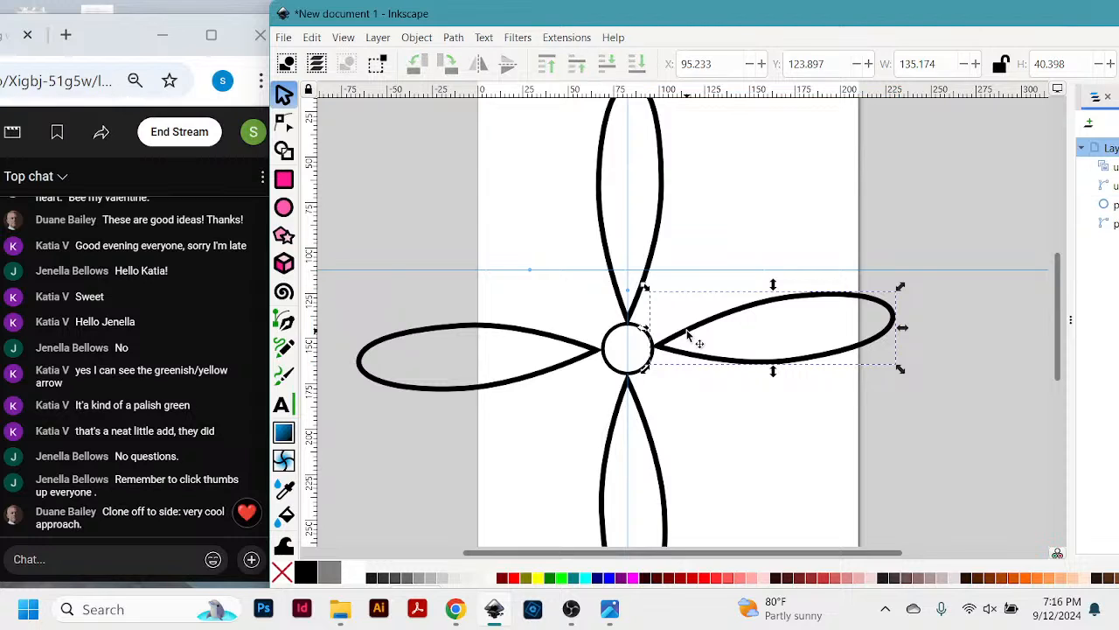
pyautogui.press('Delete')
pyautogui.click(643, 407)
pyautogui.press('Delete')
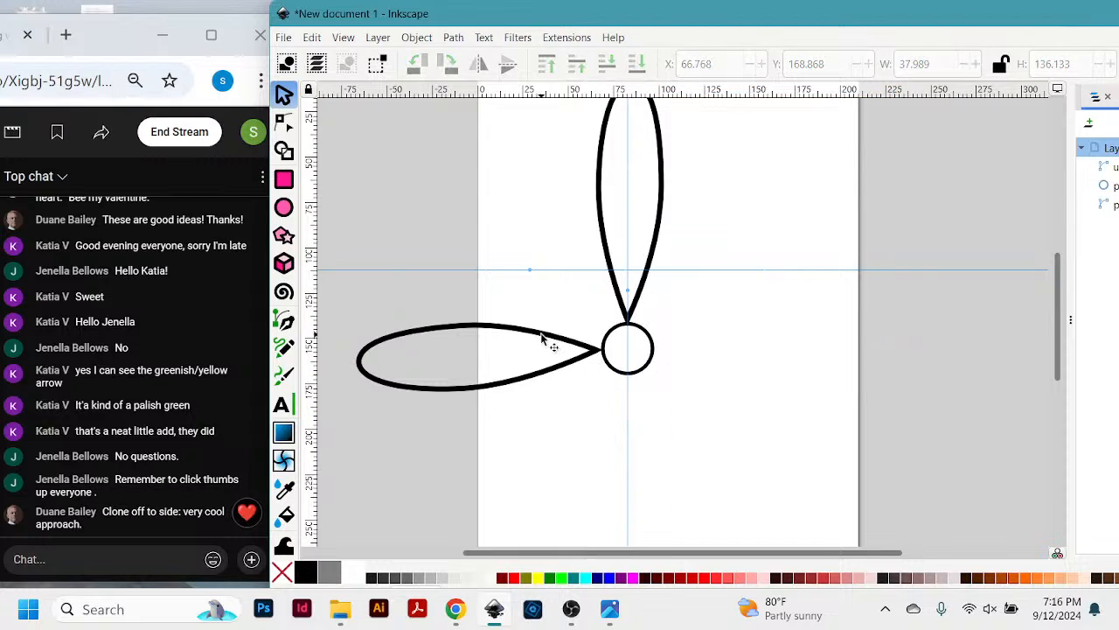
pyautogui.click(545, 337)
pyautogui.press('Delete')
pyautogui.scroll(3, 775, 286)
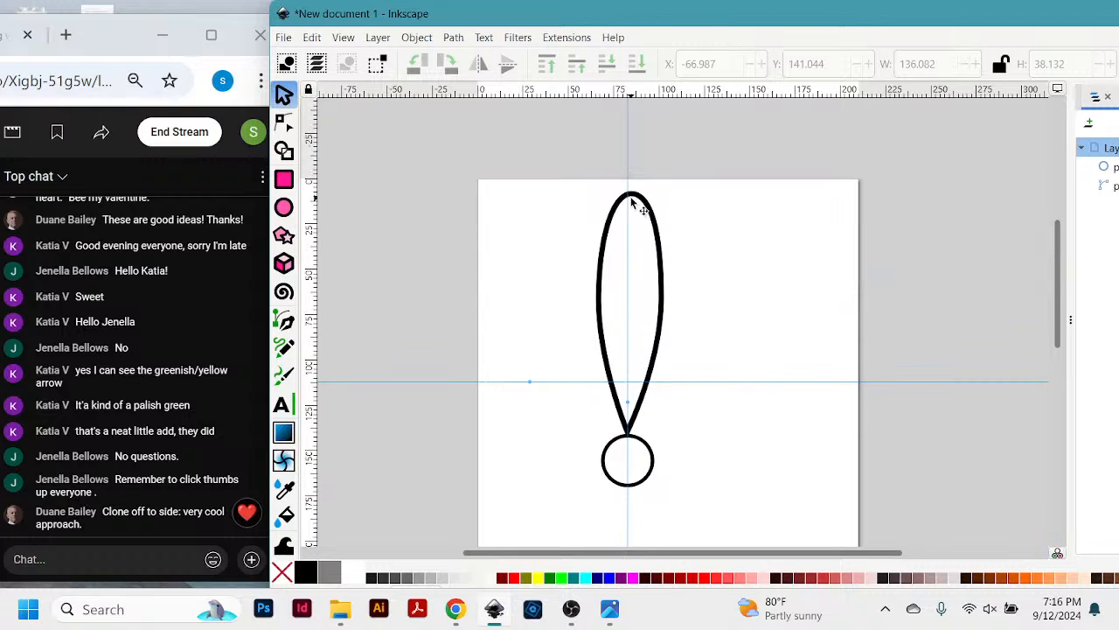
# - Nudge the original teardrop slightly upwards and shorten it from its rounded end to a height of about 73.8 mm
pyautogui.click(642, 203)
pyautogui.moveTo(633, 197)
pyautogui.mouseDown()
pyautogui.moveTo(627, 260)
pyautogui.moveTo(647, 169)
pyautogui.moveTo(626, 192)
pyautogui.moveTo(647, 207)
pyautogui.moveTo(634, 195)
pyautogui.moveTo(503, 208)
pyautogui.moveTo(758, 188)
pyautogui.moveTo(633, 190)
pyautogui.moveTo(637, 203)
pyautogui.mouseUp()
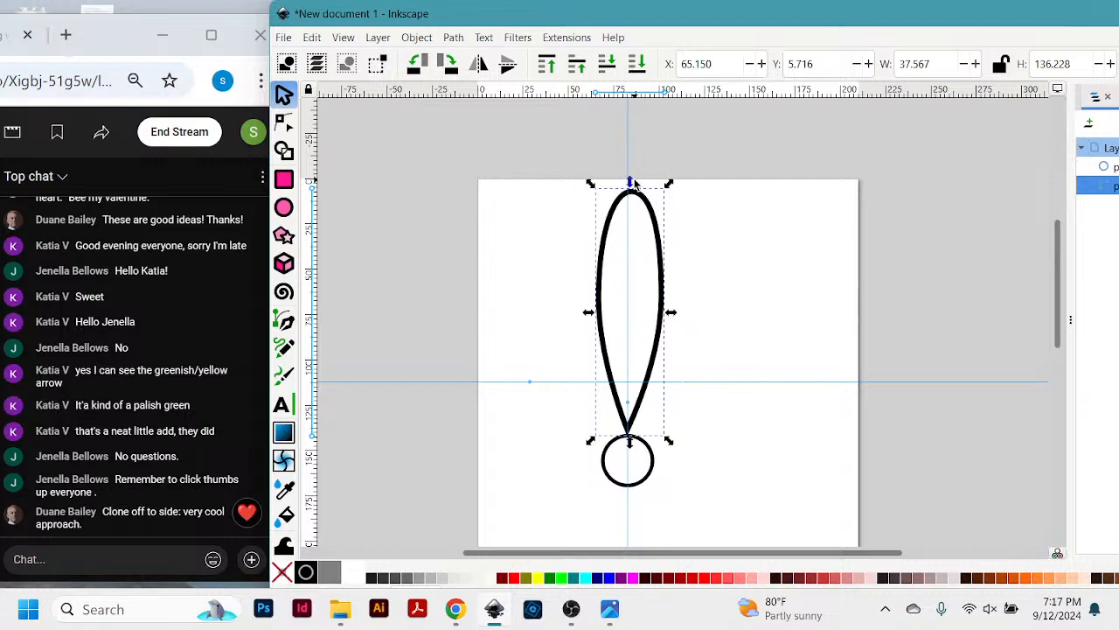
pyautogui.moveTo(630, 184); pyautogui.dragTo(630, 298)
pyautogui.scroll(-3, 714, 292)
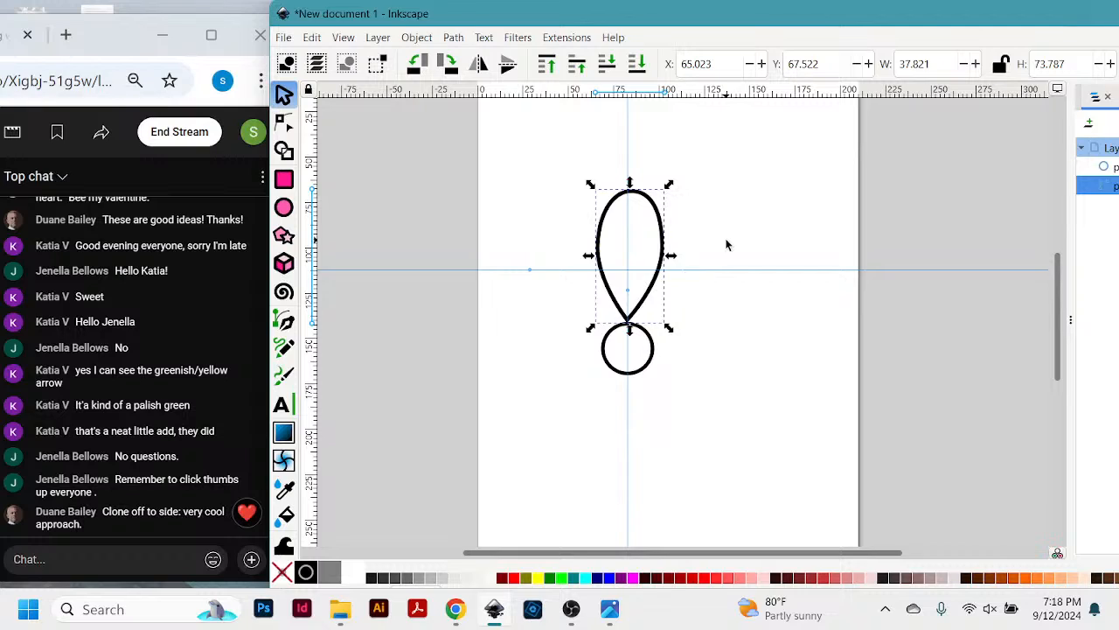
pyautogui.scroll(2, 719, 209)
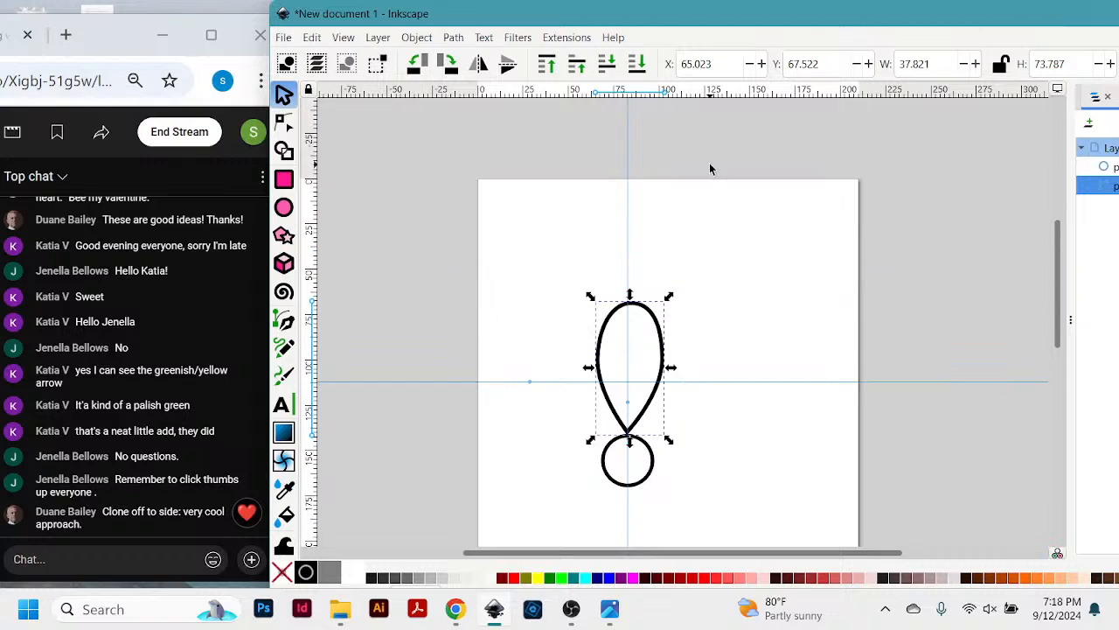
pyautogui.scroll(-1, 762, 368)
pyautogui.scroll(-1, 761, 395)
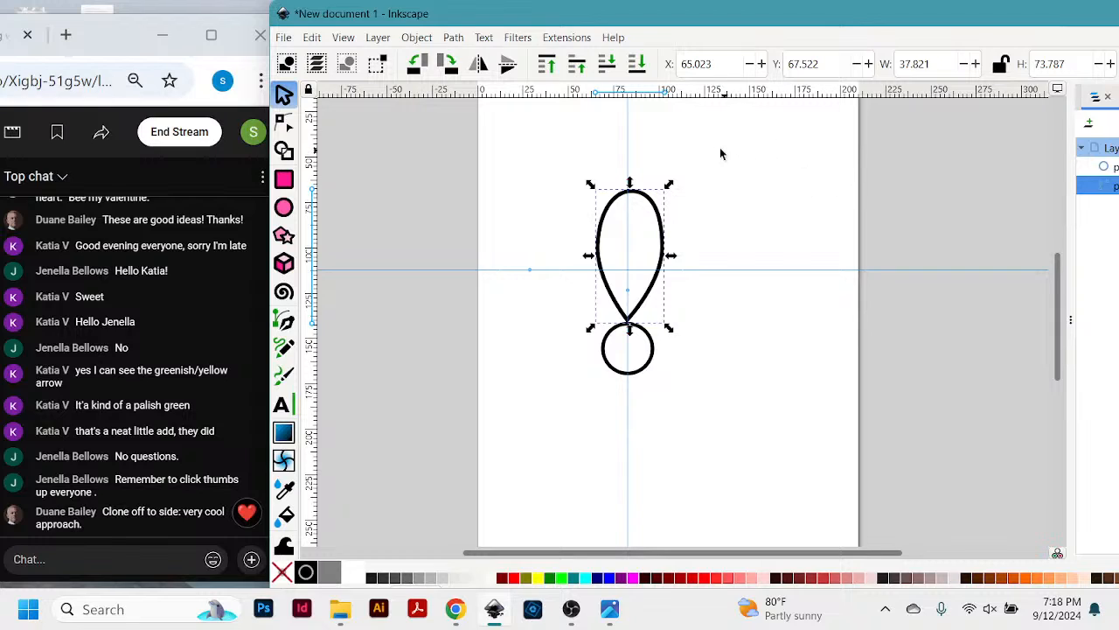
# - Show the teardrop's rotation centre and shift the window aside and back to view the layer's object list
pyautogui.click(658, 211)
pyautogui.moveTo(750, 26); pyautogui.dragTo(382, 42)
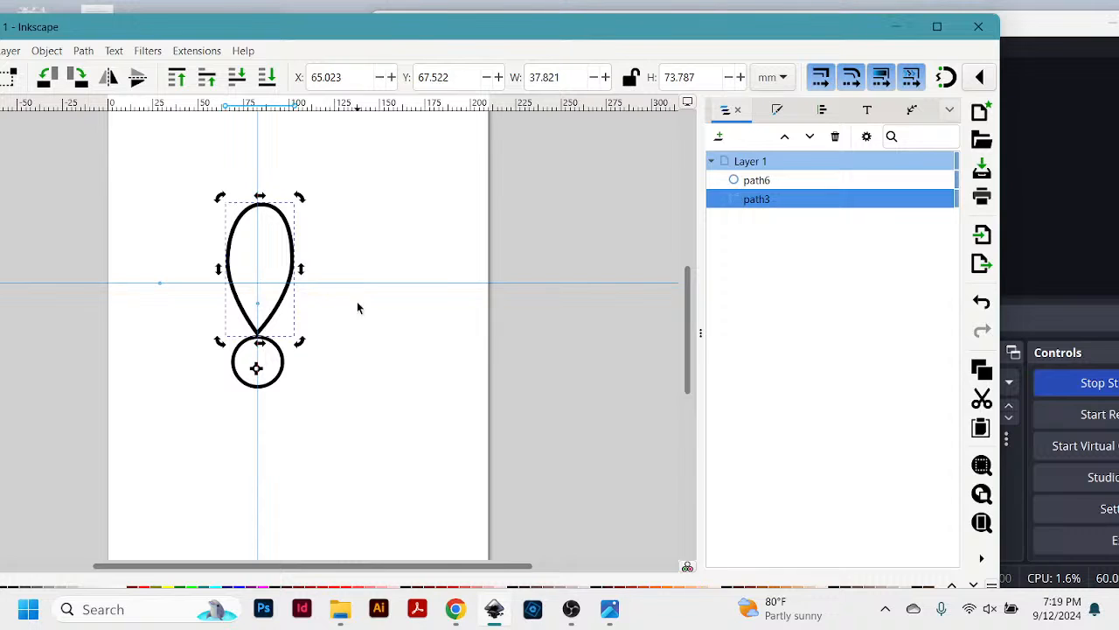
pyautogui.moveTo(551, 35); pyautogui.dragTo(902, 32)
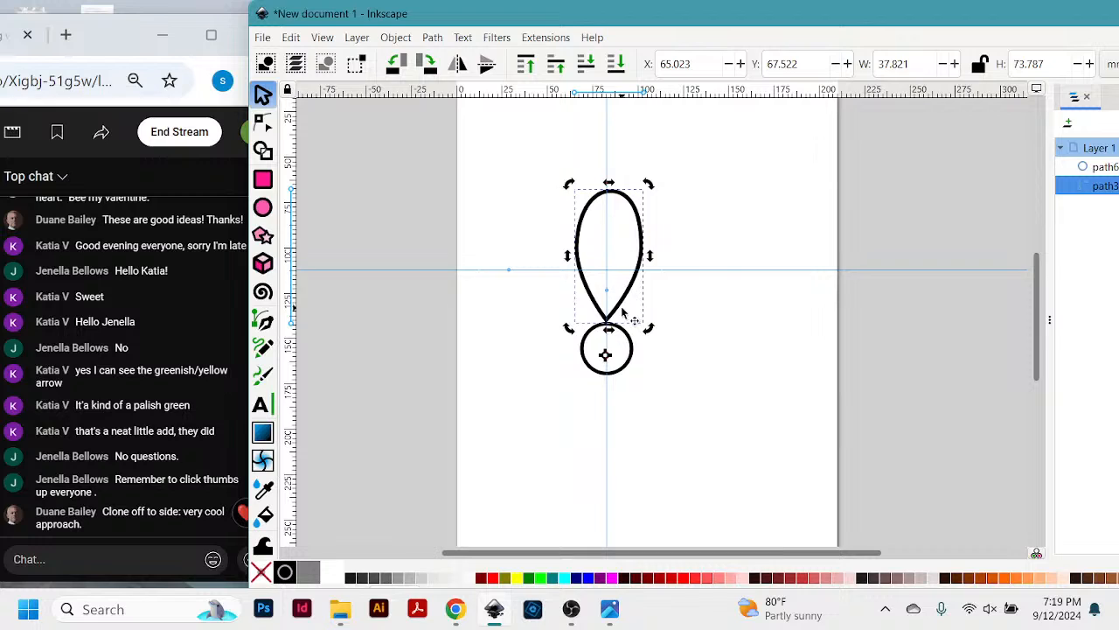
# - Move the teardrop to about X 28.4, Y 37.8 mm and delete the circle, leaving the teardrop selected
pyautogui.moveTo(620, 306); pyautogui.dragTo(554, 253)
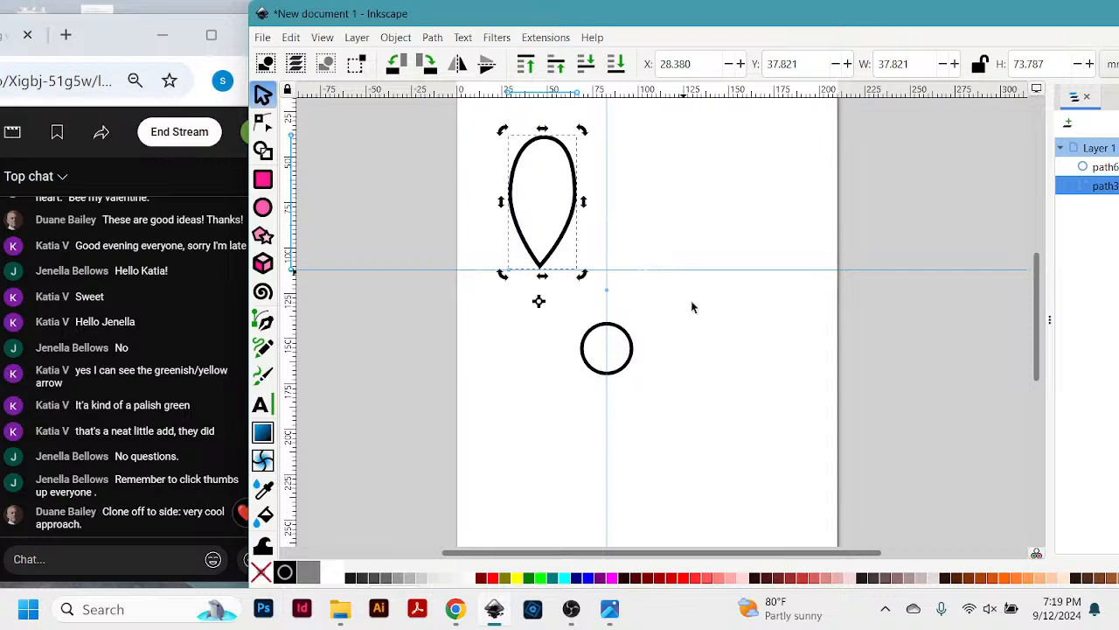
pyautogui.click(631, 360)
pyautogui.press('Delete')
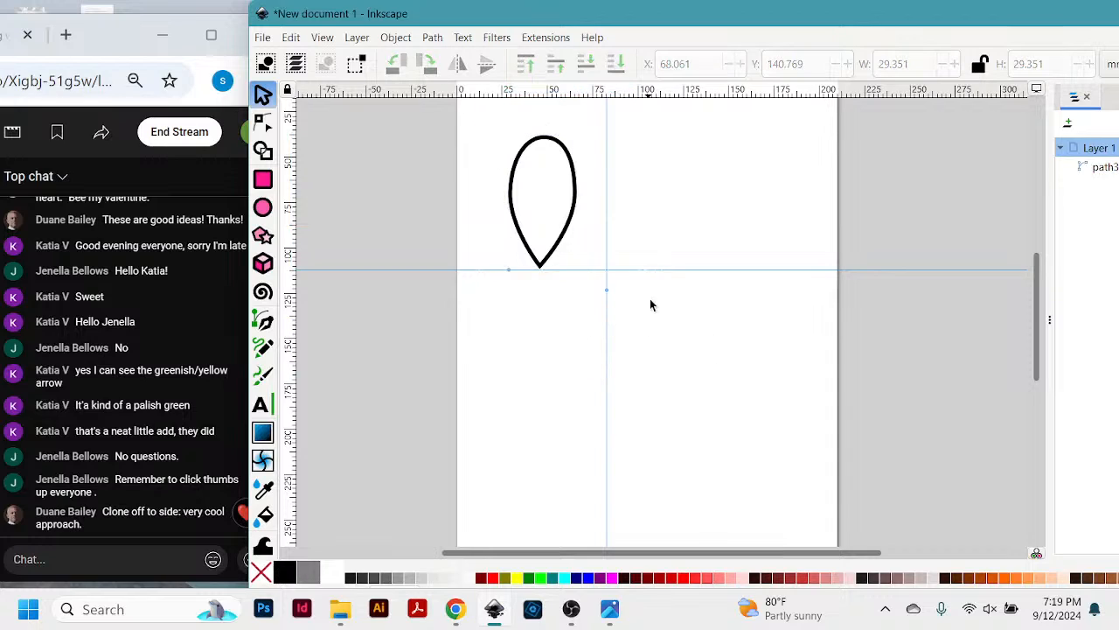
pyautogui.scroll(2, 705, 190)
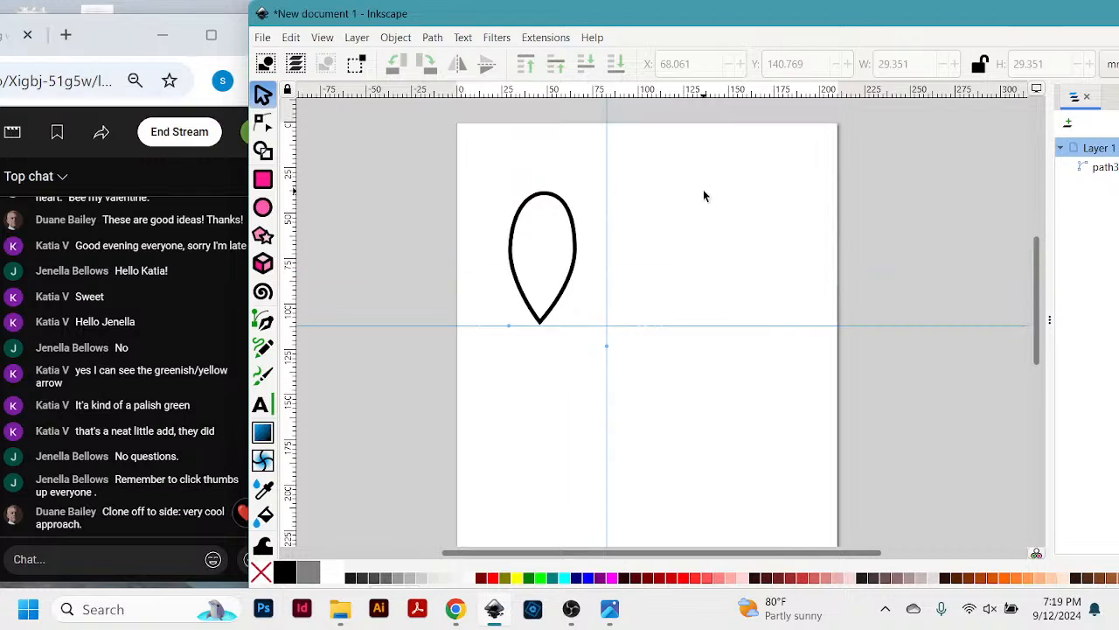
pyautogui.click(570, 298)
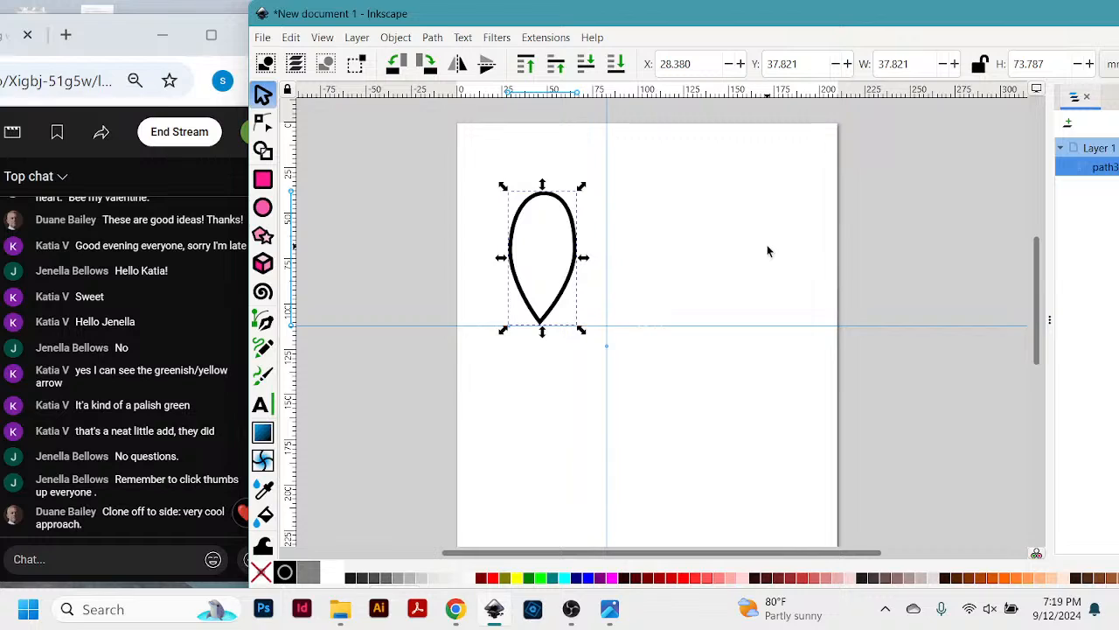
# - Duplicate the teardrop and move the copy horizontally to about X 80.8 mm, leaving a gap beside the original
pyautogui.hotkey('ctrl', 'd')
pyautogui.moveTo(578, 258); pyautogui.dragTo(661, 257)
pyautogui.hotkey('ctrl', 'z')
pyautogui.moveTo(577, 254)
pyautogui.mouseDown()
pyautogui.moveTo(687, 261)
pyautogui.moveTo(690, 238)
pyautogui.moveTo(678, 226)
pyautogui.moveTo(682, 260)
pyautogui.moveTo(583, 239)
pyautogui.mouseUp()
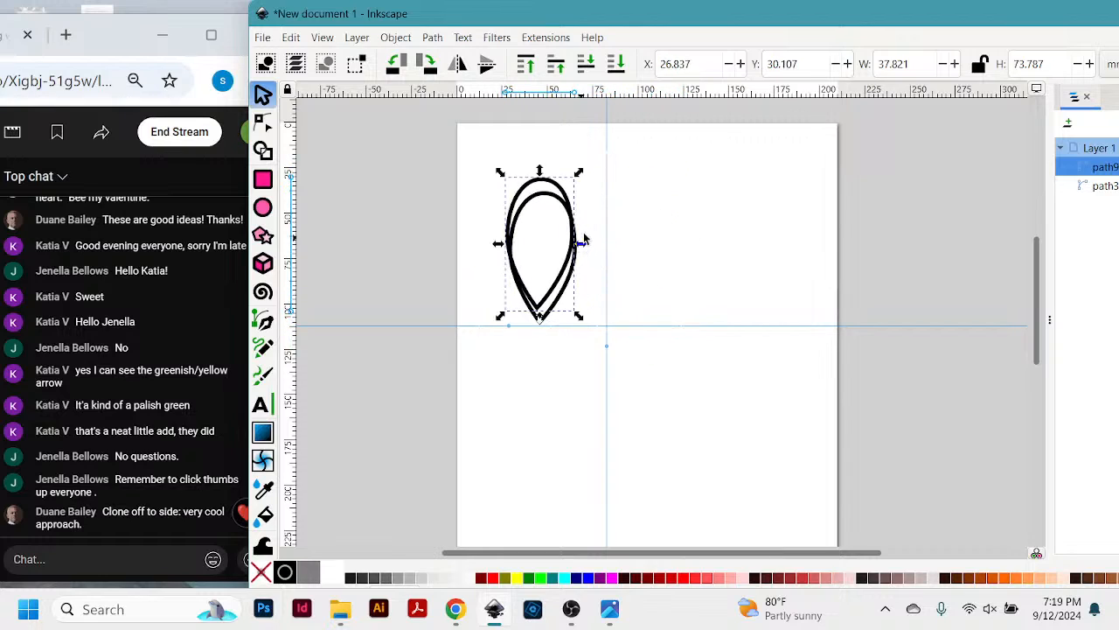
pyautogui.hotkey('ctrl', 'z')
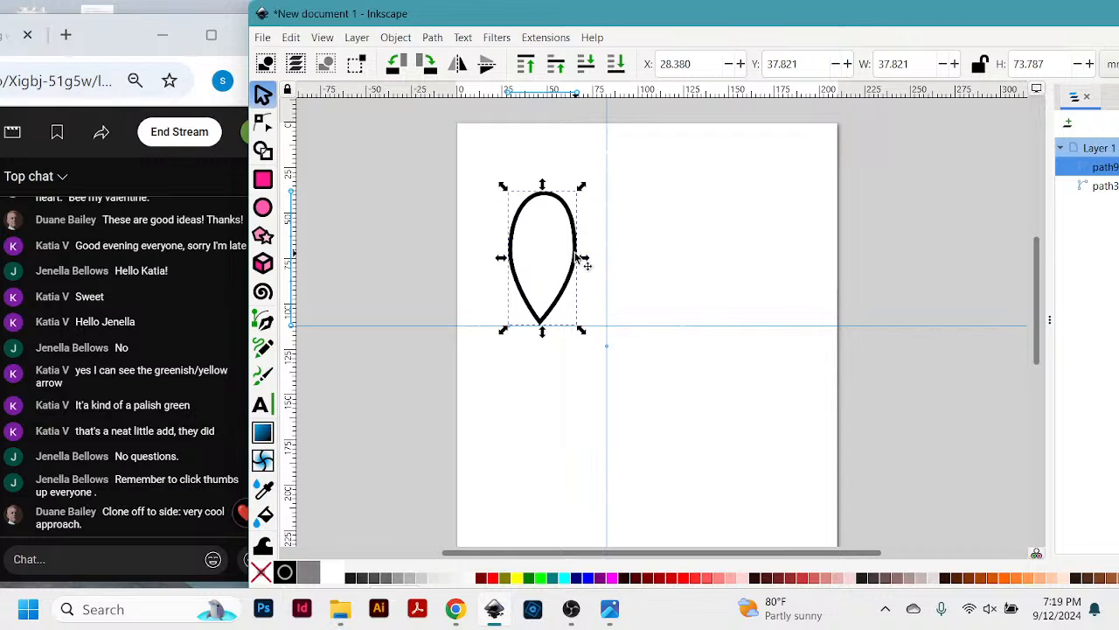
pyautogui.moveTo(573, 253); pyautogui.dragTo(646, 268)
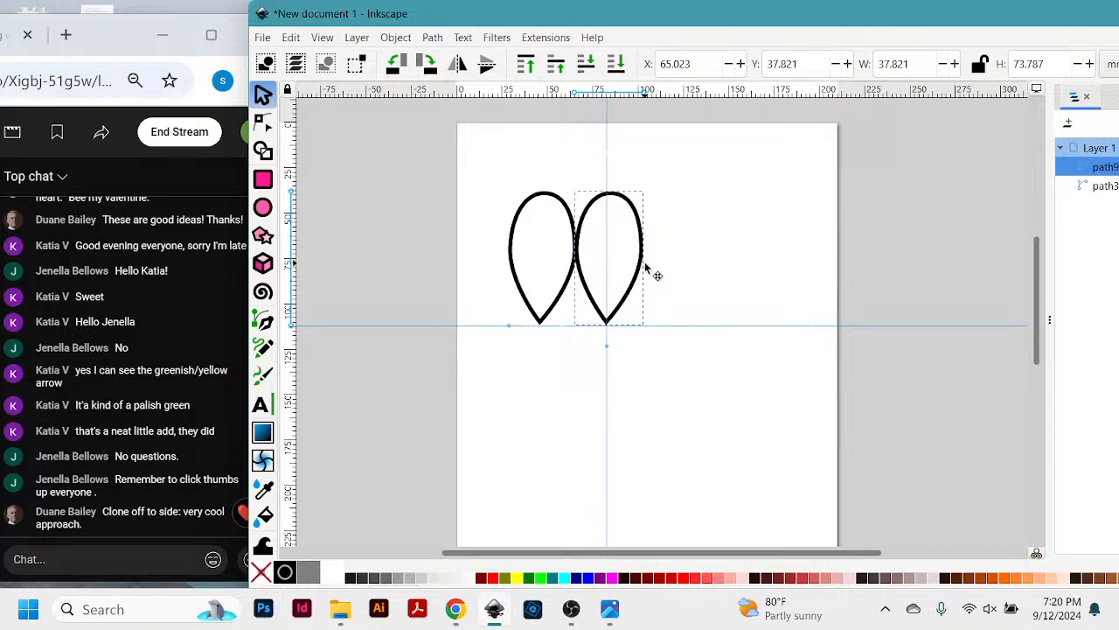
pyautogui.moveTo(647, 267); pyautogui.dragTo(675, 269)
pyautogui.click(742, 210)
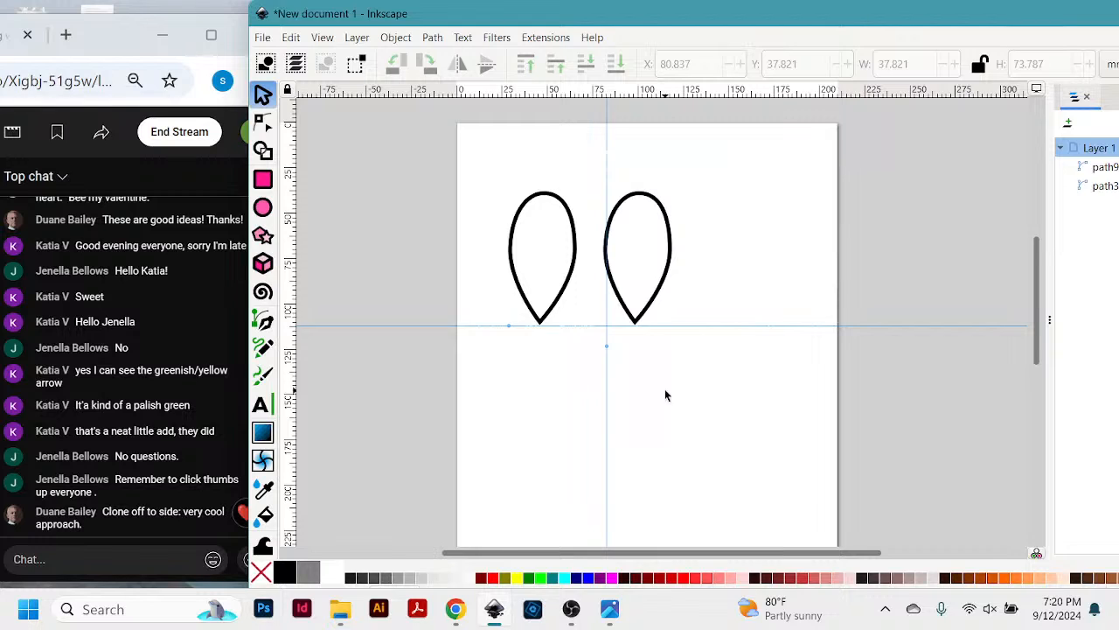
# - Try a Pen tool line from the left teardrop's tip to near the vertical guide, and undo it
pyautogui.press('+')
pyautogui.press('+')
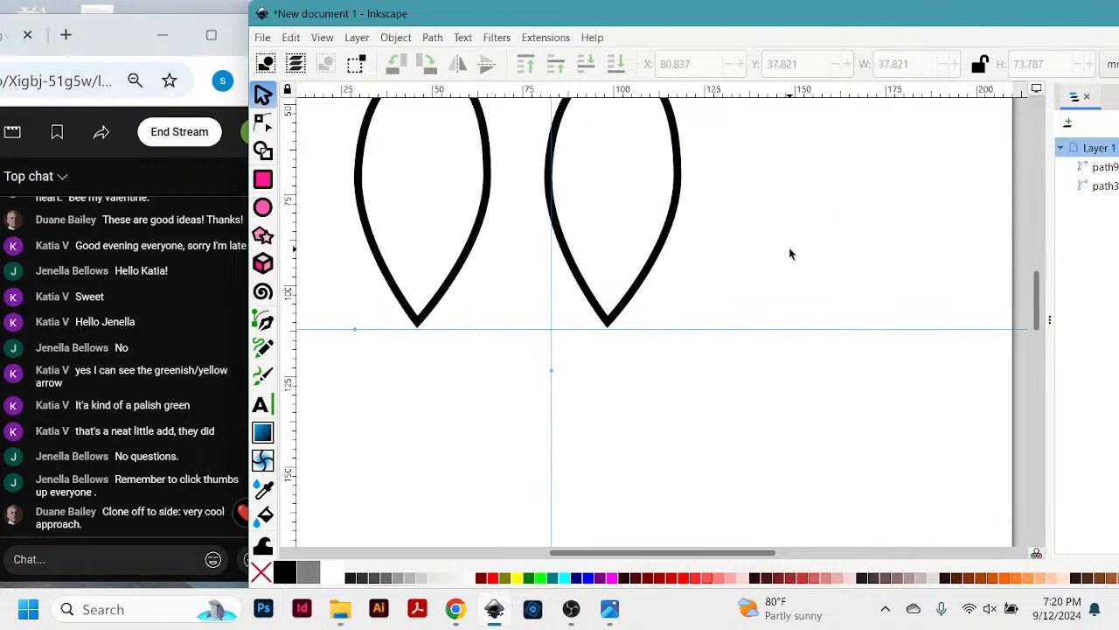
pyautogui.scroll(3, 790, 253)
pyautogui.moveTo(699, 15); pyautogui.dragTo(714, 15)
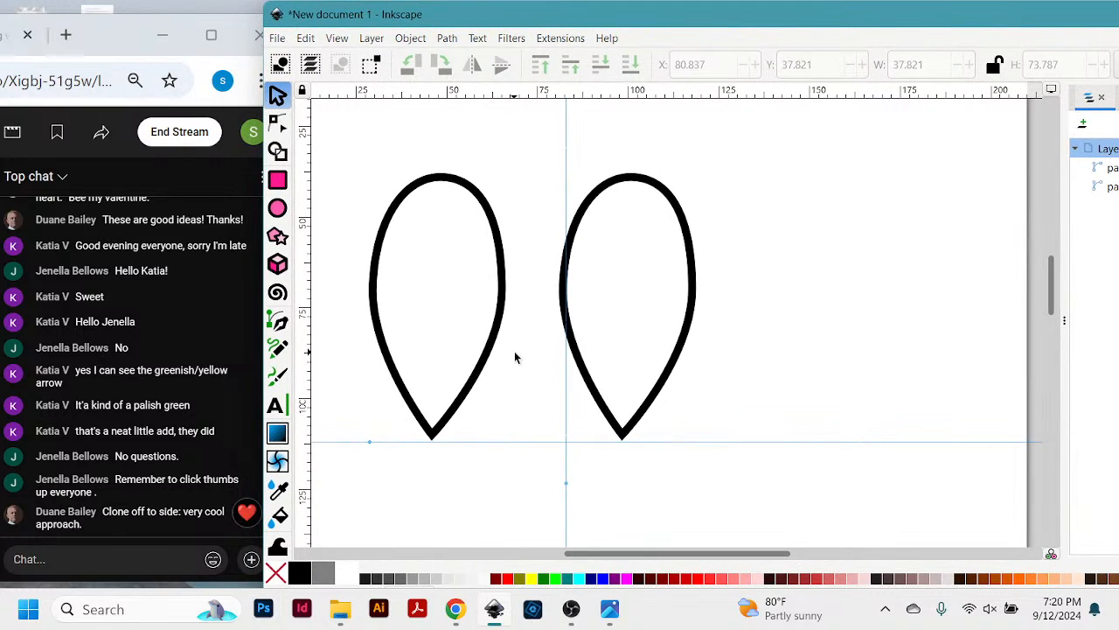
pyautogui.scroll(-2, 515, 357)
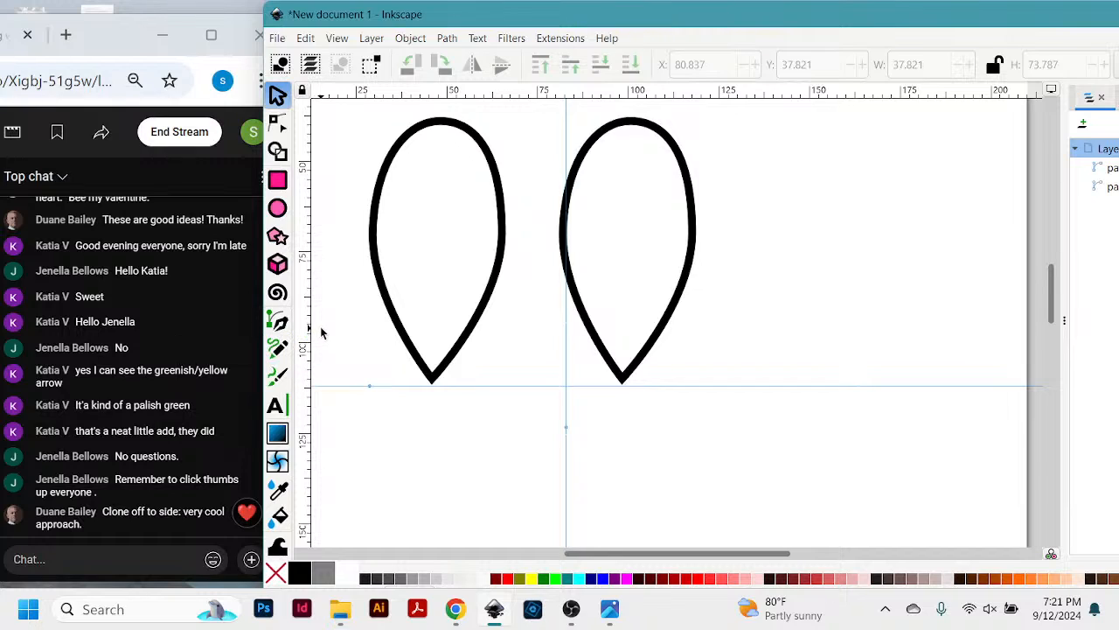
pyautogui.click(278, 321)
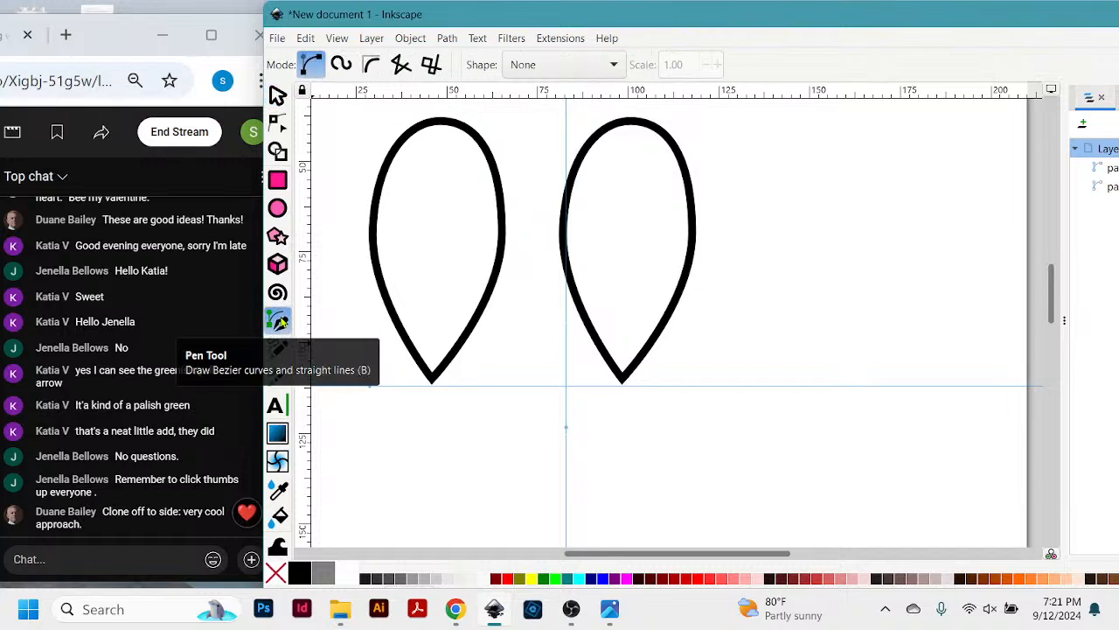
pyautogui.click(432, 382)
pyautogui.moveTo(570, 343); pyautogui.dragTo(567, 337)
pyautogui.press('Return')
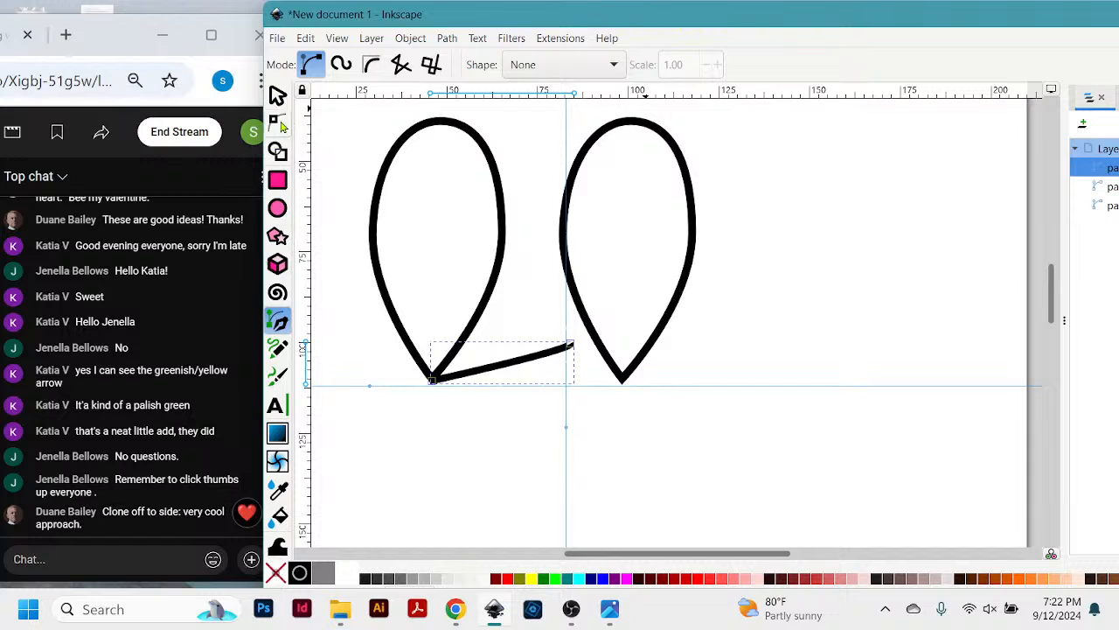
pyautogui.hotkey('ctrl', 'z')
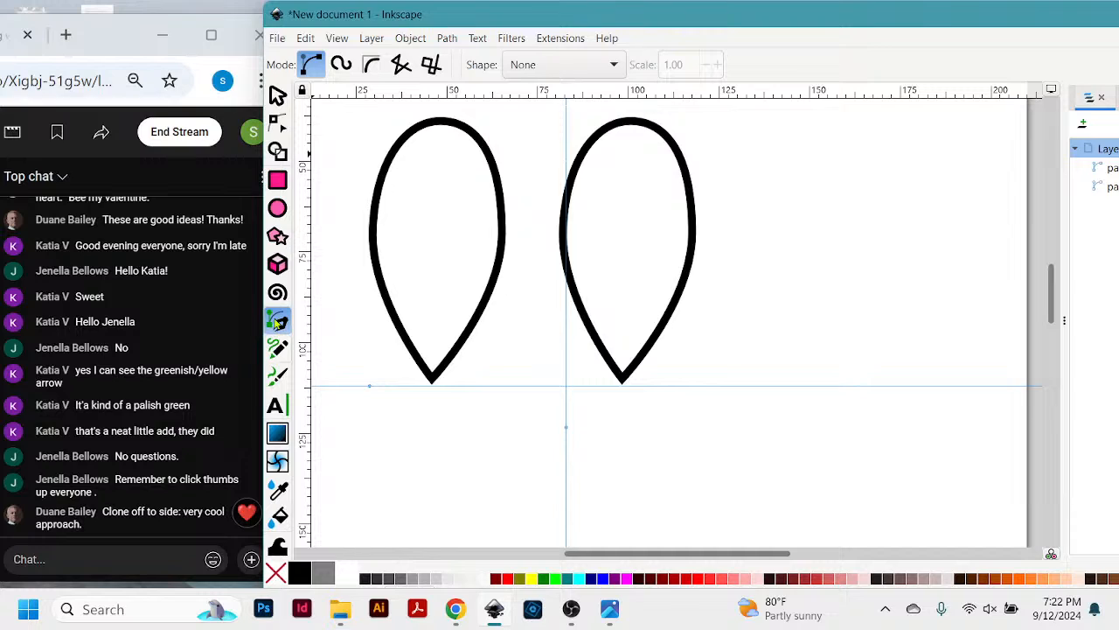
# - Draw a straight line joining the tips of the two teardrops and insert a node at its midpoint
pyautogui.click(432, 382)
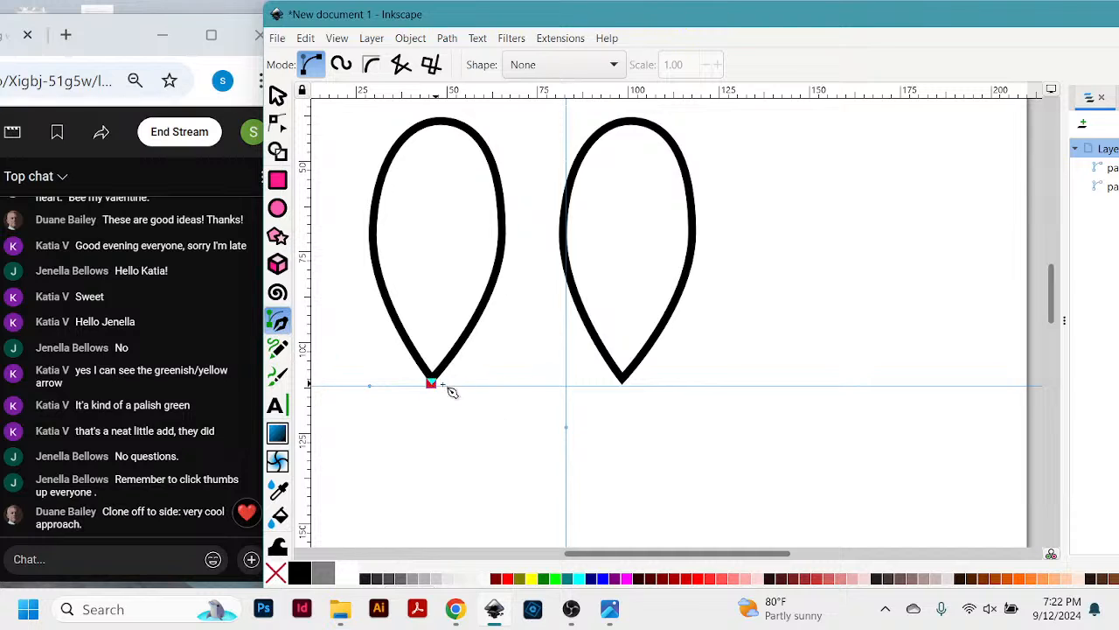
pyautogui.doubleClick(625, 383)
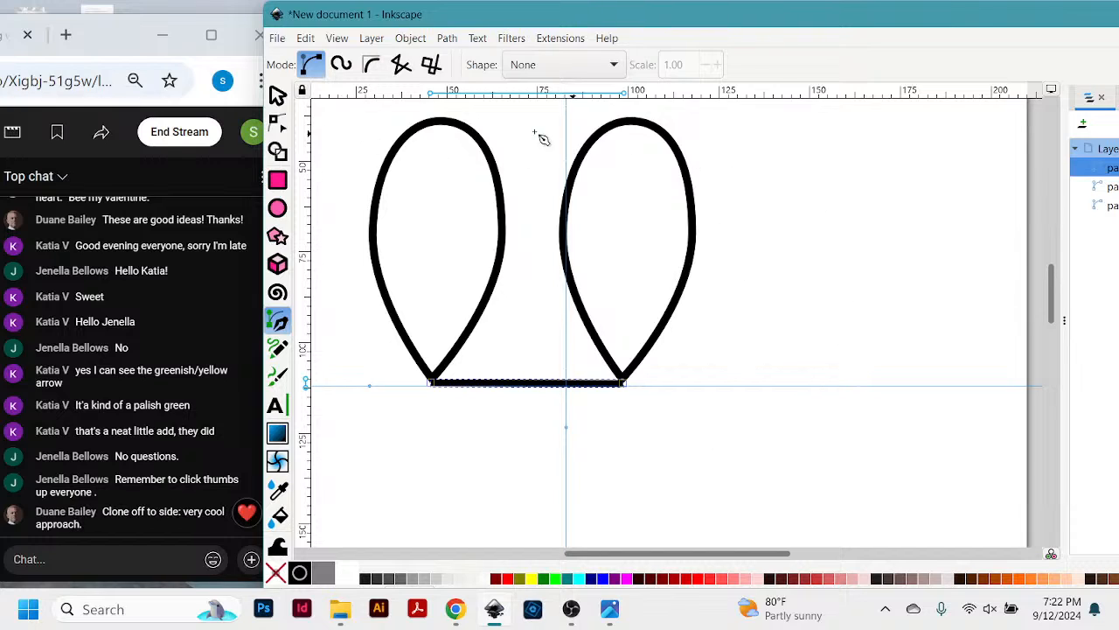
pyautogui.click(278, 125)
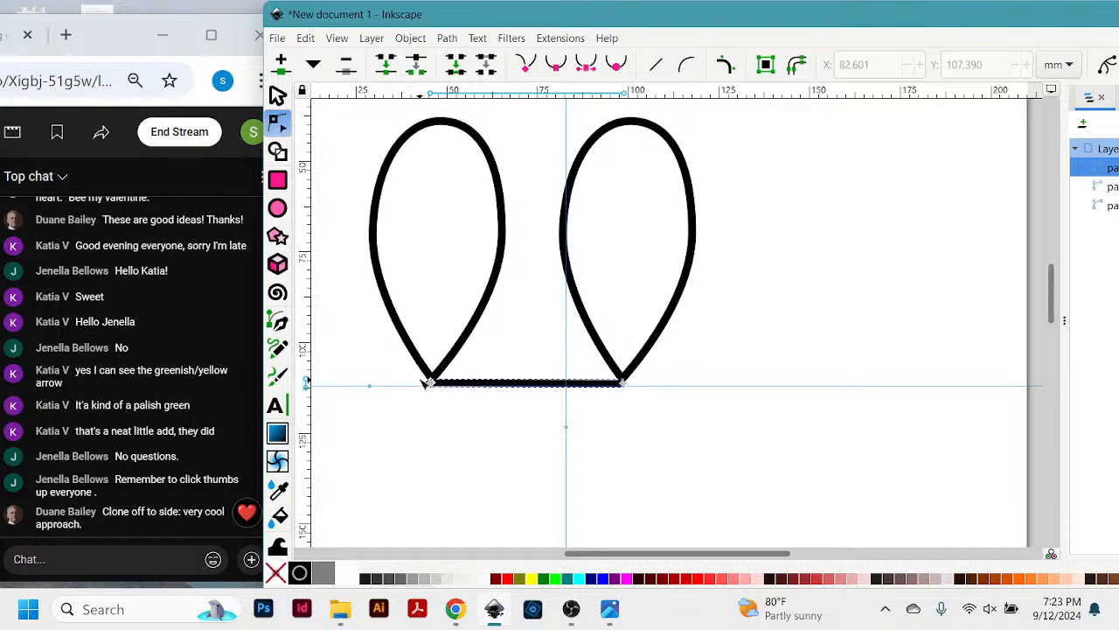
pyautogui.moveTo(393, 356); pyautogui.dragTo(674, 412)
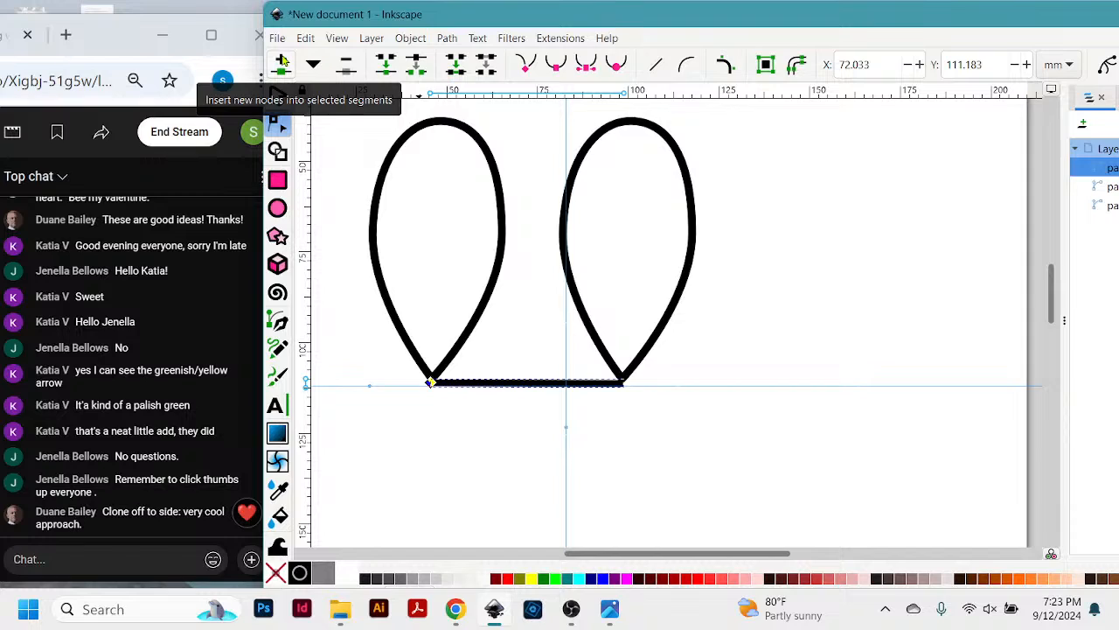
pyautogui.click(282, 67)
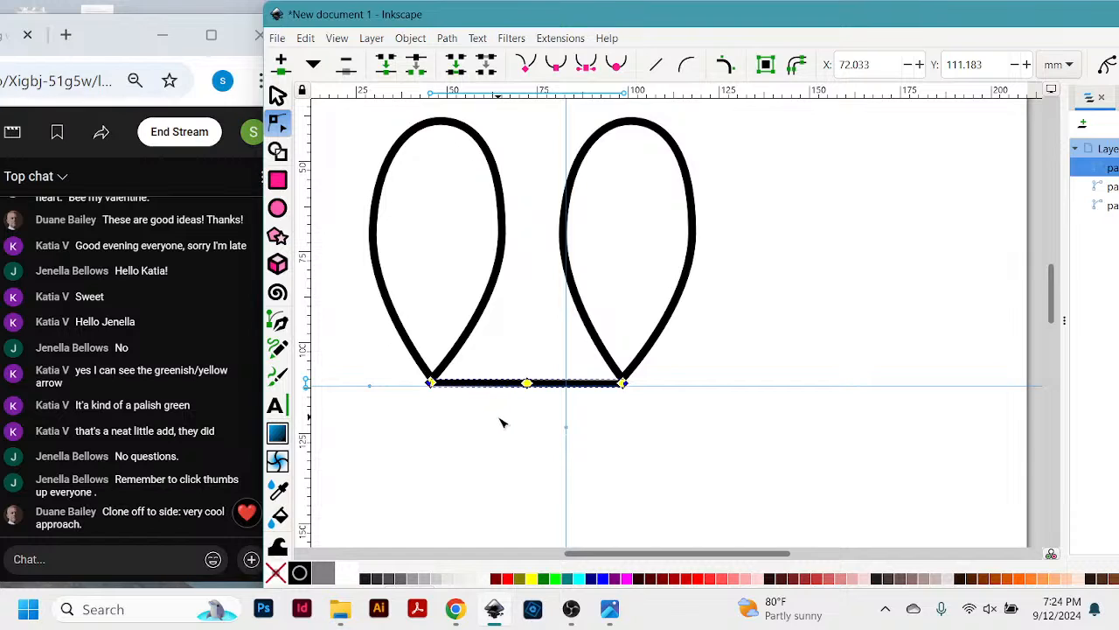
# - Insert an extra node between the line's left end and its middle node, and delete that extra node
pyautogui.click(431, 384)
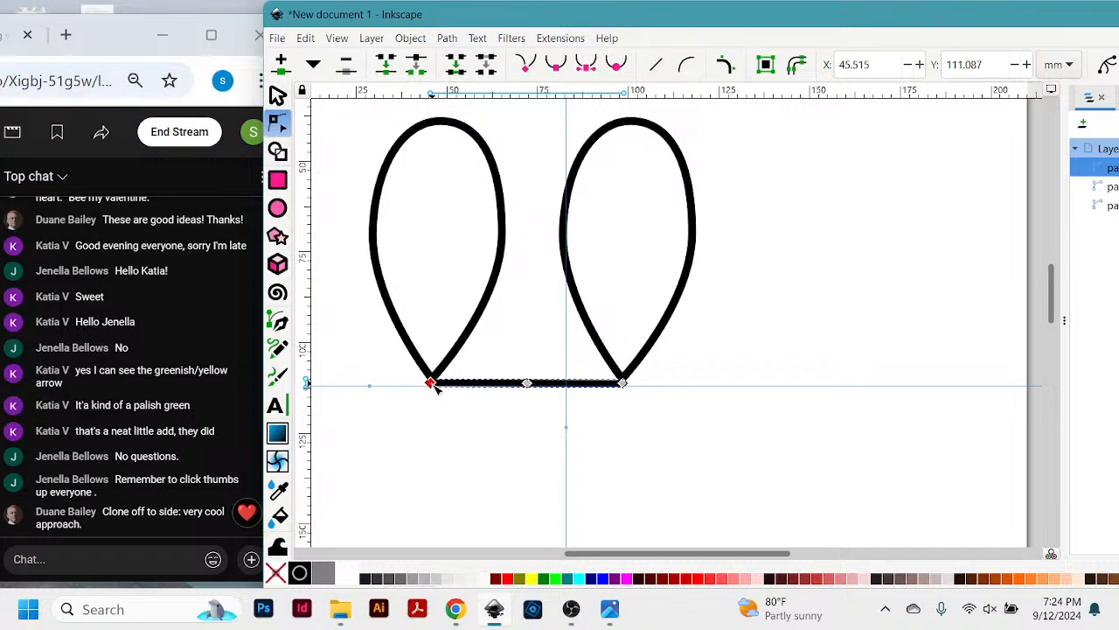
pyautogui.keyDown('shift'); pyautogui.click(527, 384); pyautogui.keyUp('shift')
pyautogui.click(280, 64)
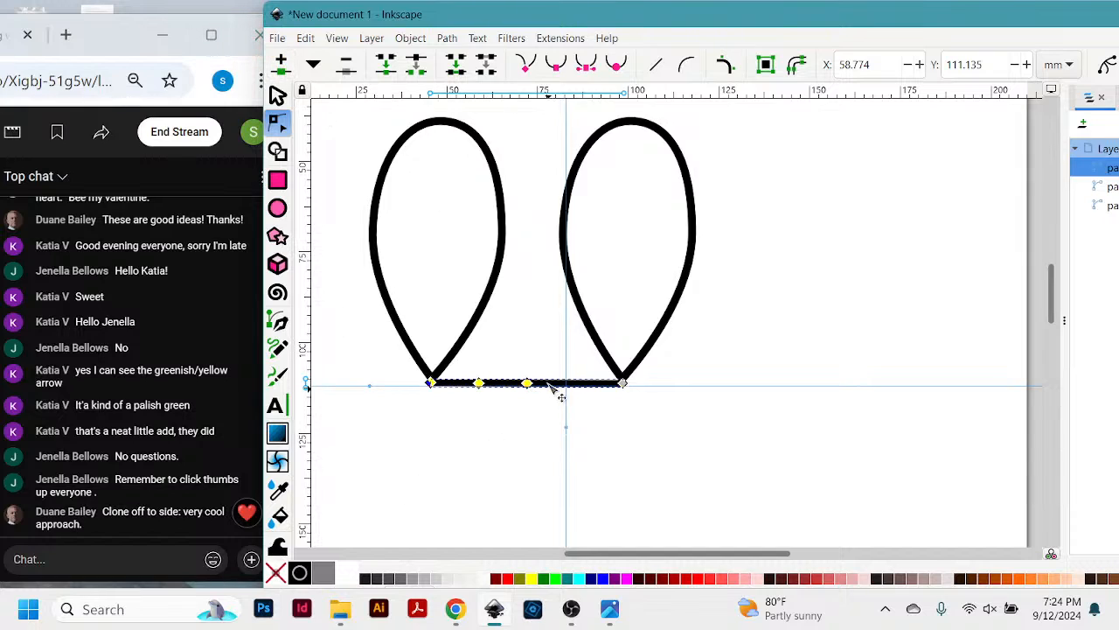
pyautogui.click(483, 386)
pyautogui.press('Delete')
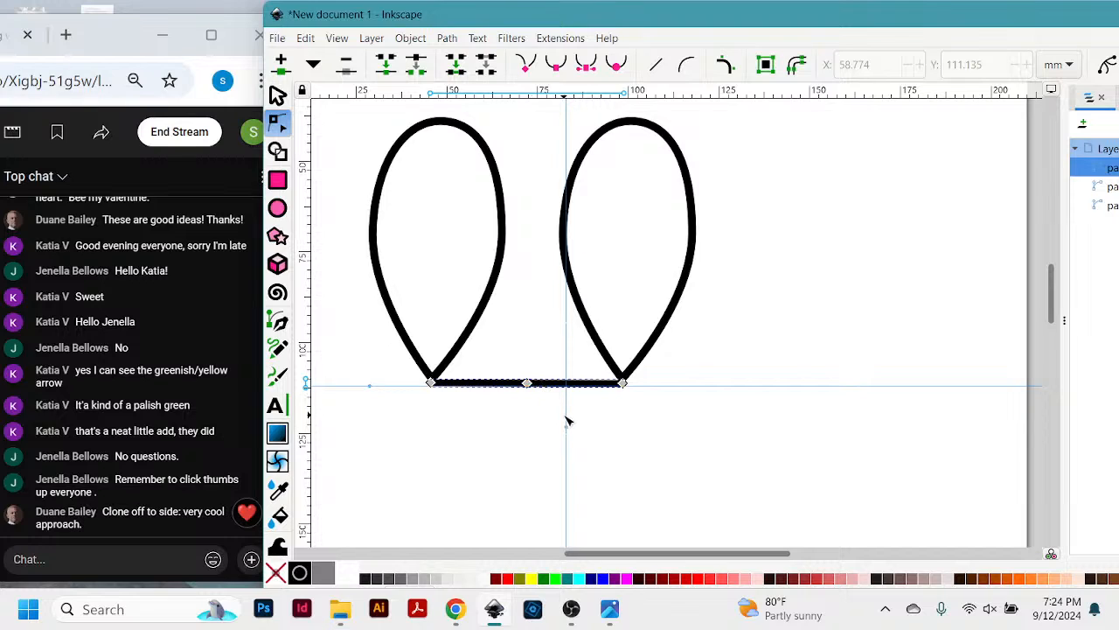
# - Align the vertical guide with the line's middle node and pull that node straight down to about Y 124.3 mm
pyautogui.moveTo(565, 415); pyautogui.dragTo(528, 412)
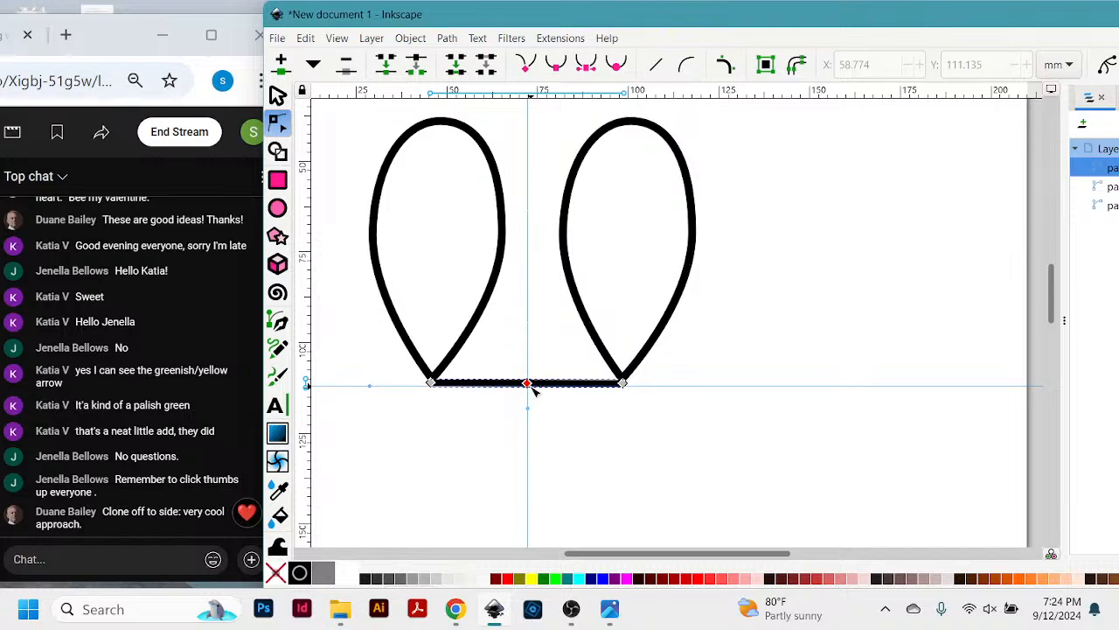
pyautogui.moveTo(527, 385); pyautogui.dragTo(501, 466)
pyautogui.hotkey('ctrl', 'z')
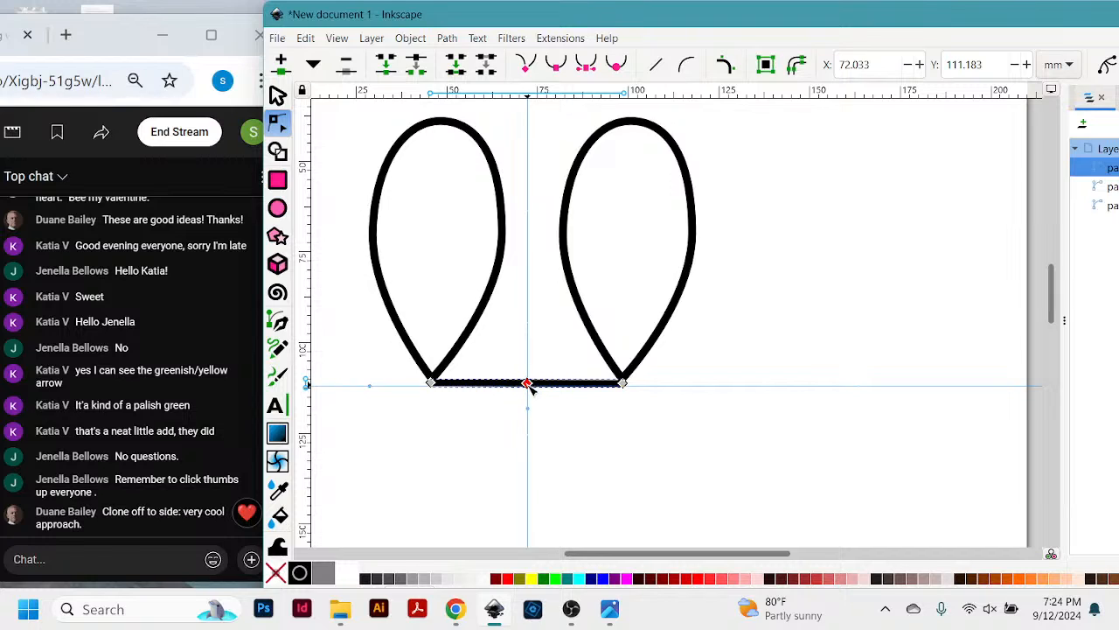
pyautogui.moveTo(529, 385); pyautogui.dragTo(530, 473)
pyautogui.hotkey('ctrl', 'z')
pyautogui.moveTo(528, 386); pyautogui.dragTo(563, 438)
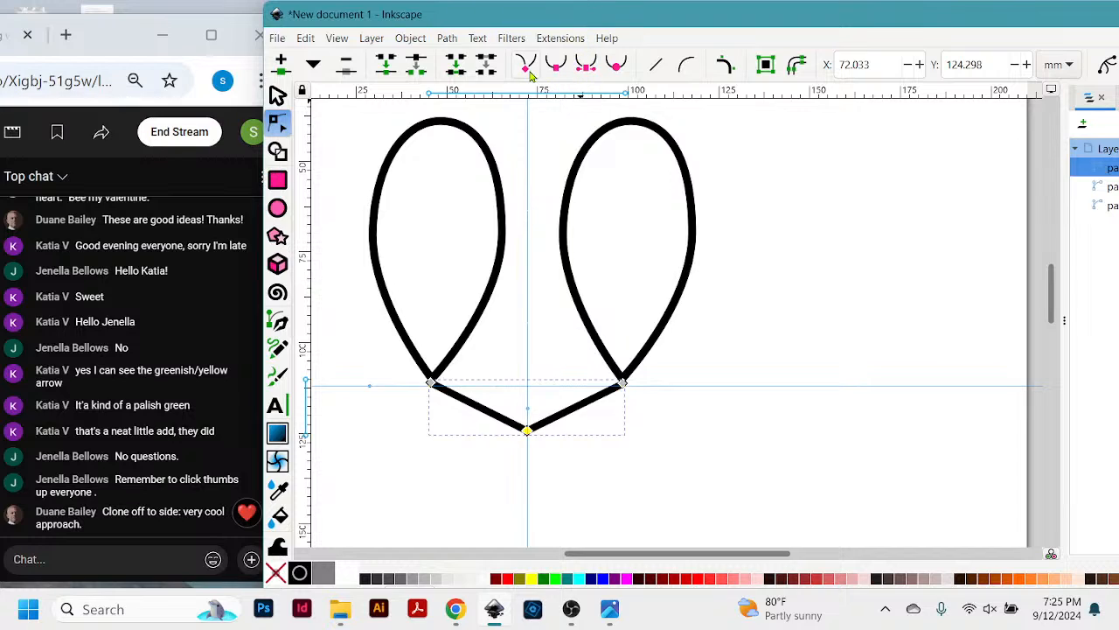
# - Make the middle node symmetric and lengthen its handles to round the connecting line into a fuller arc
pyautogui.click(588, 68)
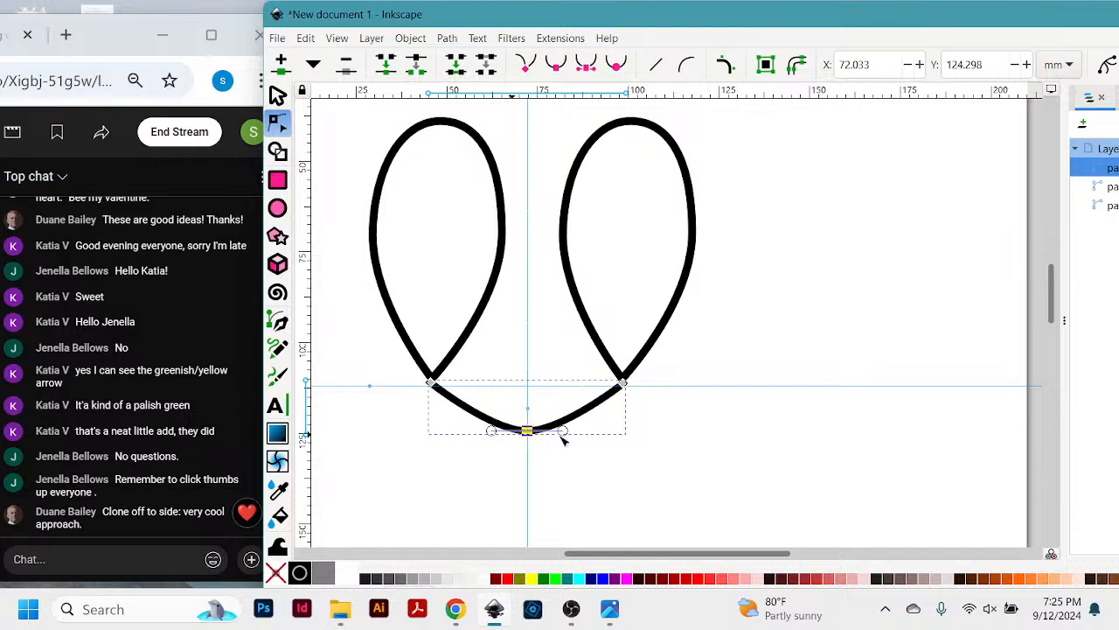
pyautogui.click(725, 408)
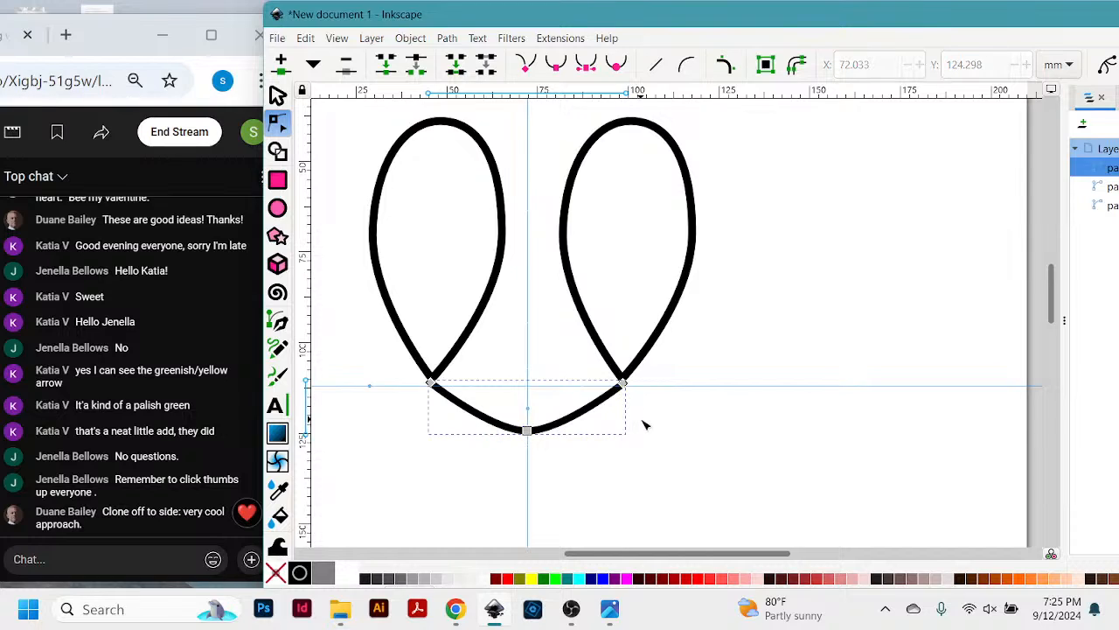
pyautogui.click(528, 431)
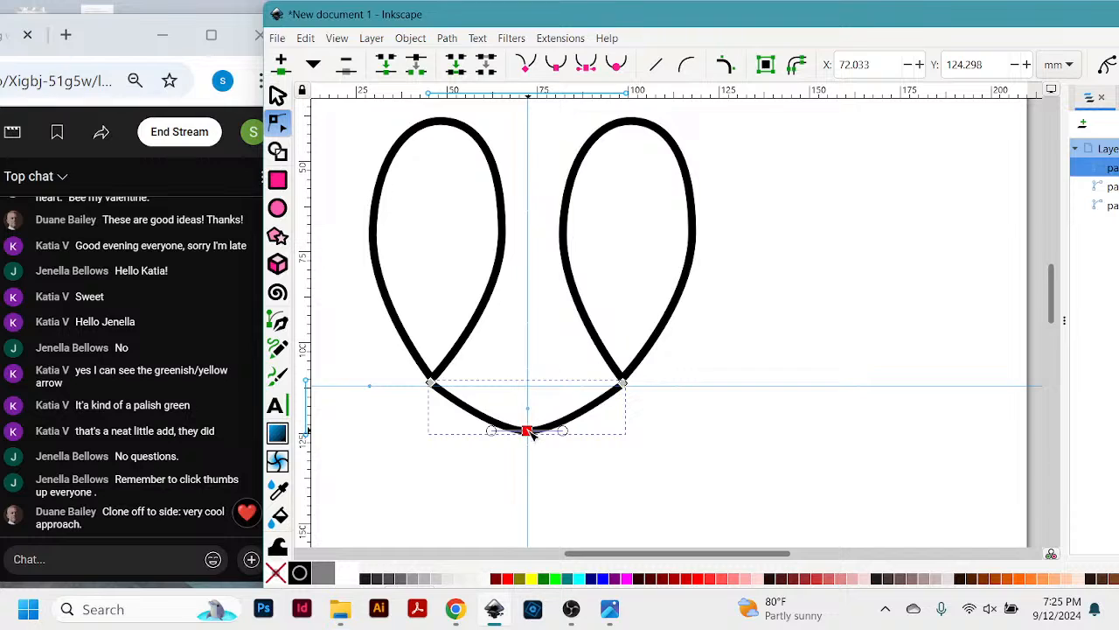
pyautogui.moveTo(568, 434); pyautogui.dragTo(594, 433)
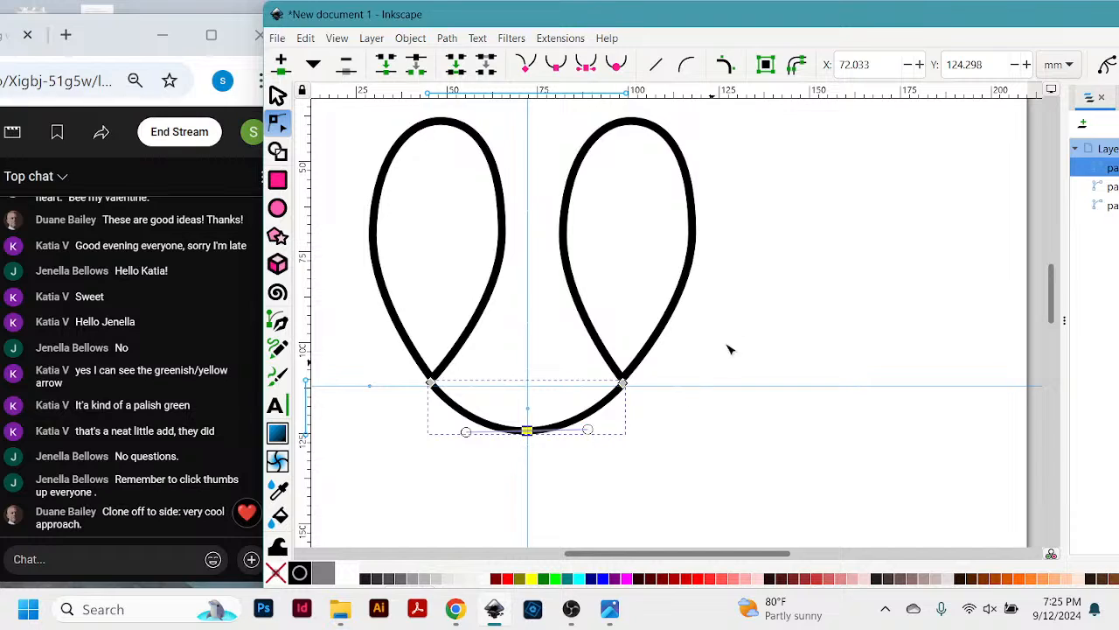
pyautogui.click(766, 332)
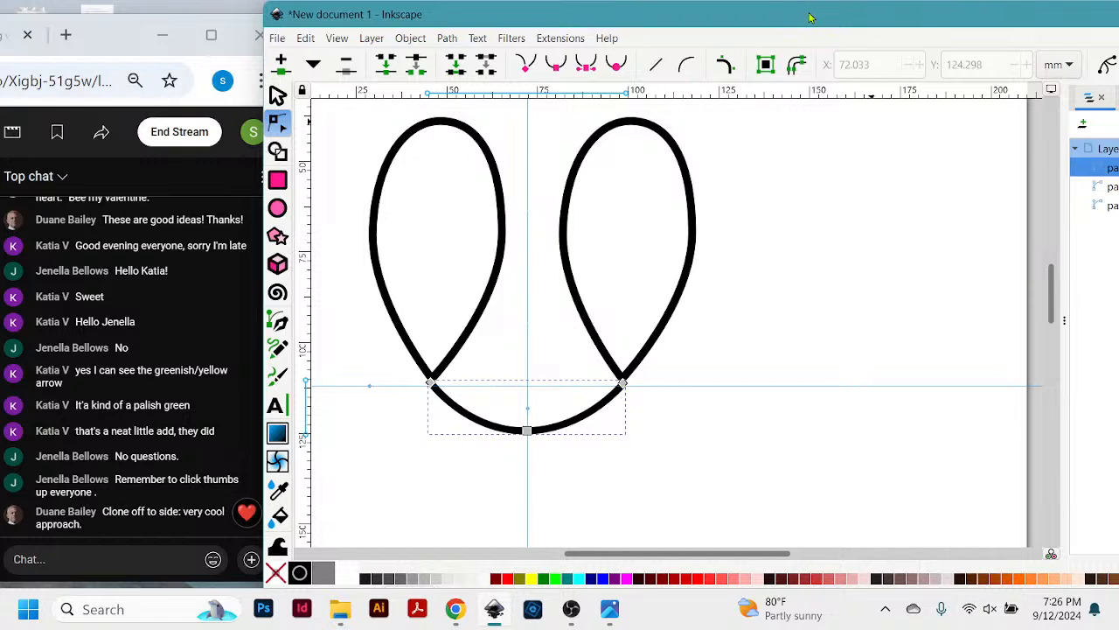
# - Draw a closed, irregular six-sided shape about 140.5 by 88 mm with the Pen tool below the connecting arc
pyautogui.moveTo(813, 17); pyautogui.dragTo(837, 33)
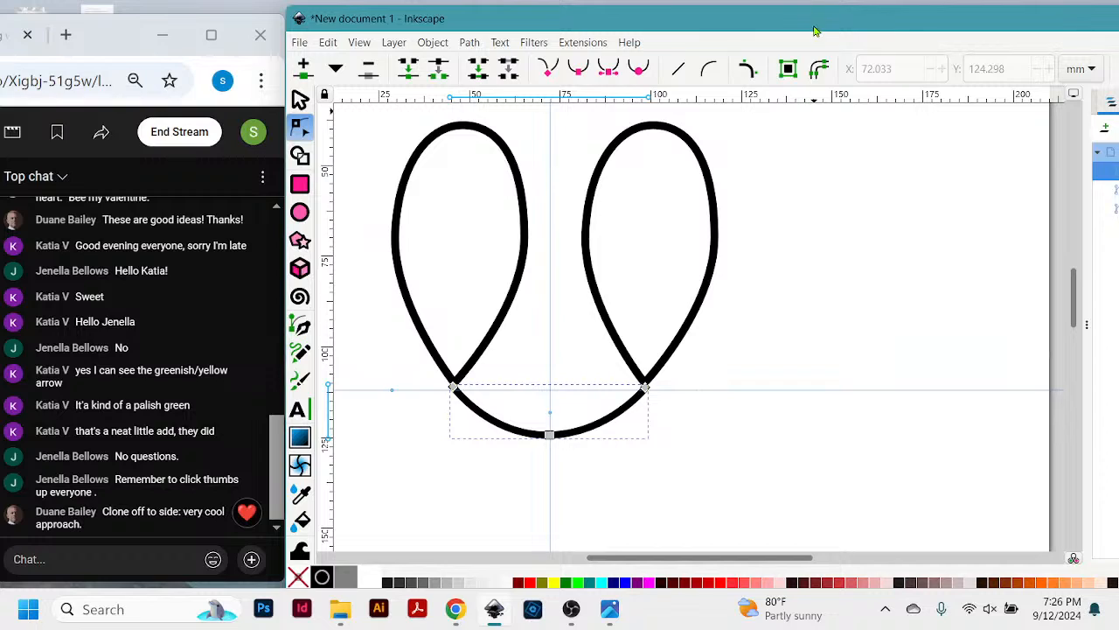
pyautogui.moveTo(810, 29); pyautogui.dragTo(810, 27)
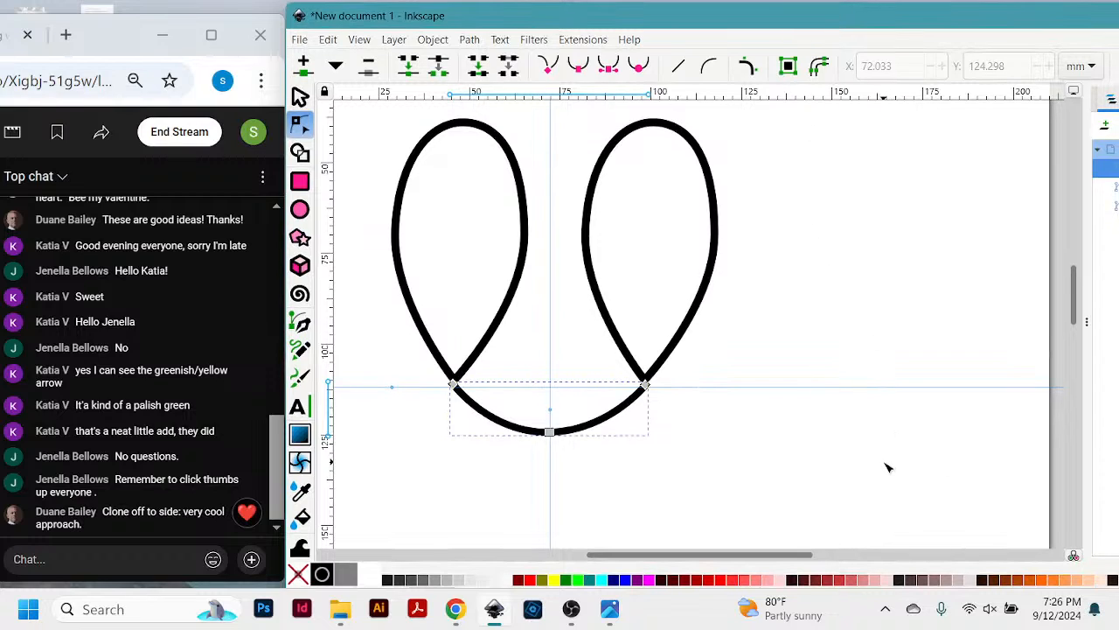
pyautogui.scroll(-4, 901, 418)
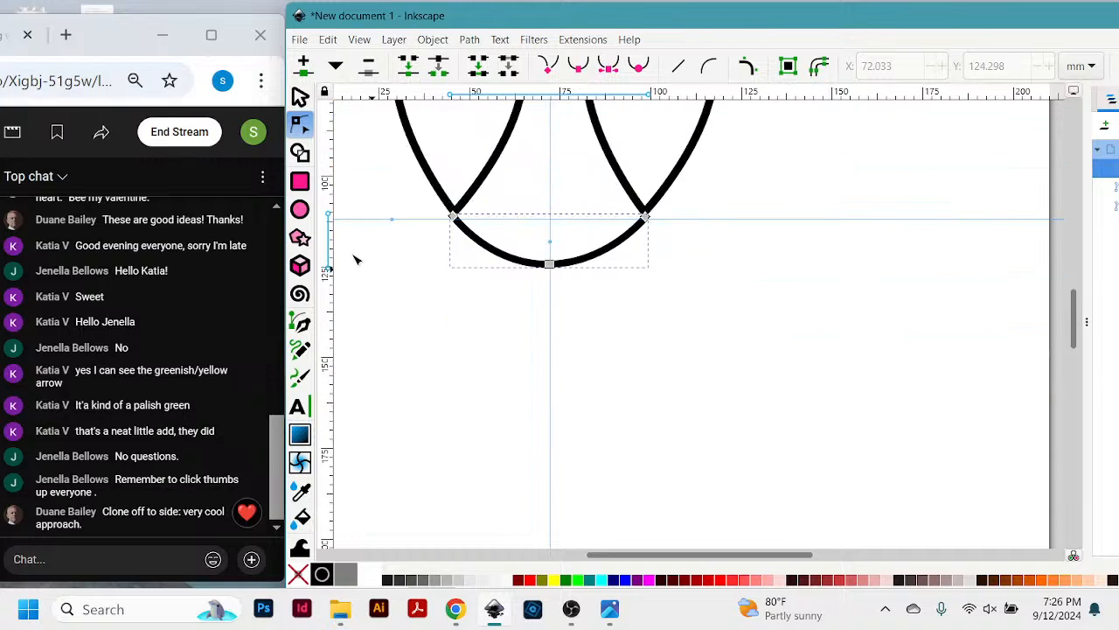
pyautogui.click(301, 326)
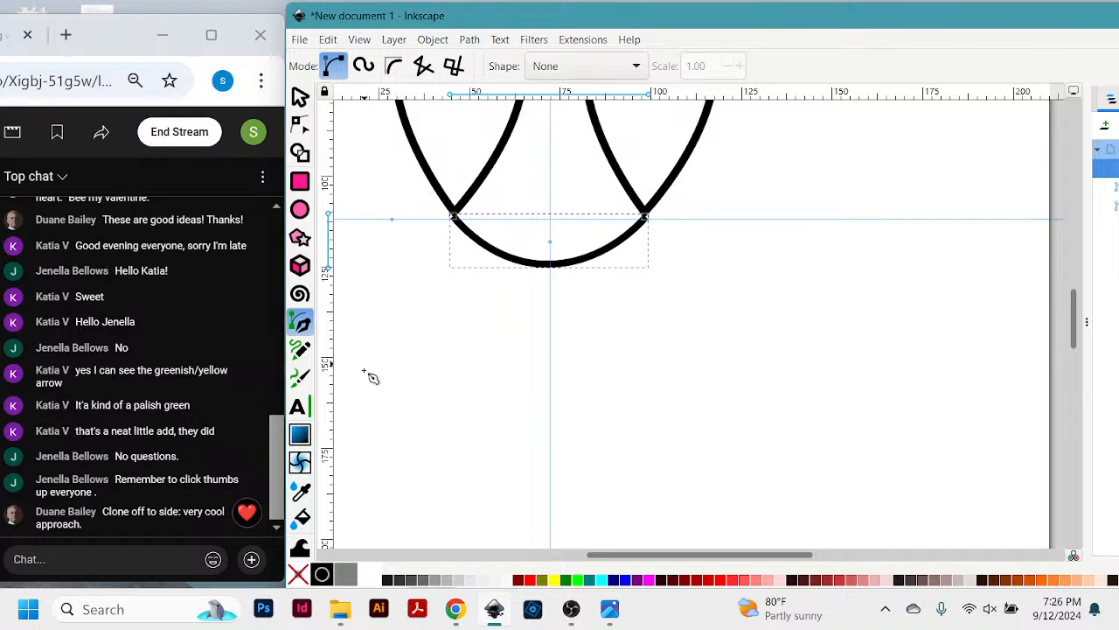
pyautogui.click(622, 389)
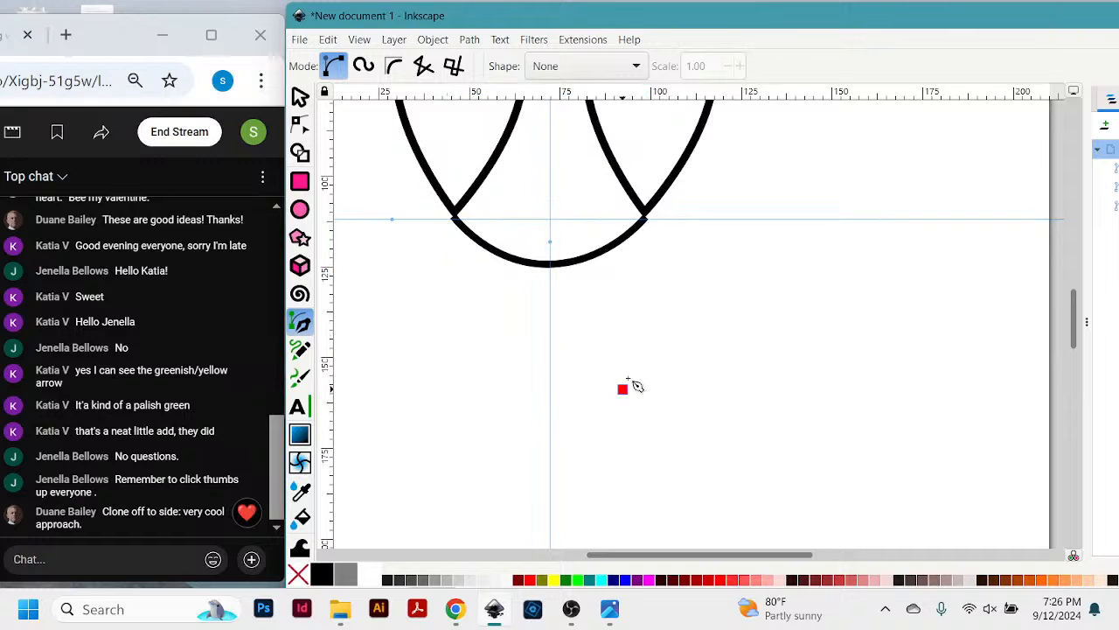
pyautogui.click(790, 210)
pyautogui.click(913, 325)
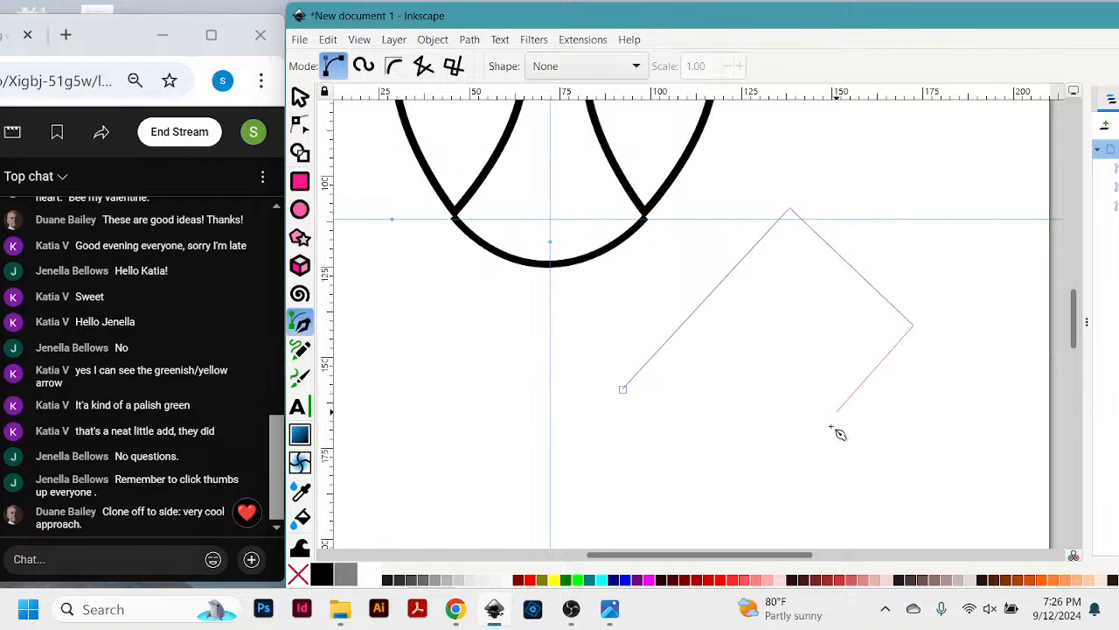
pyautogui.click(830, 428)
pyautogui.click(469, 516)
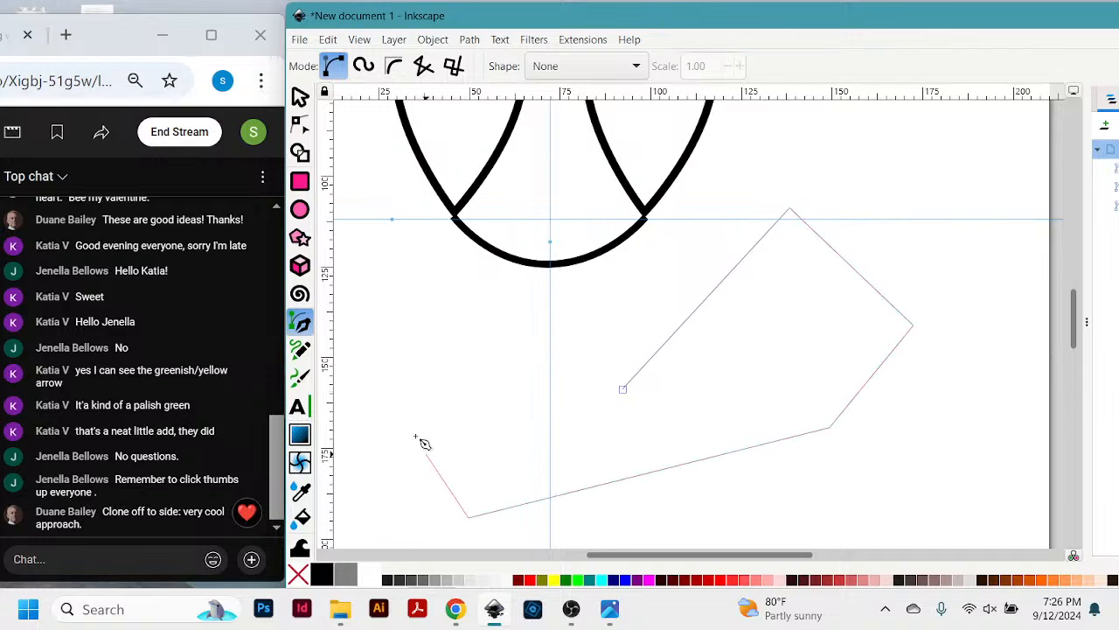
pyautogui.click(414, 298)
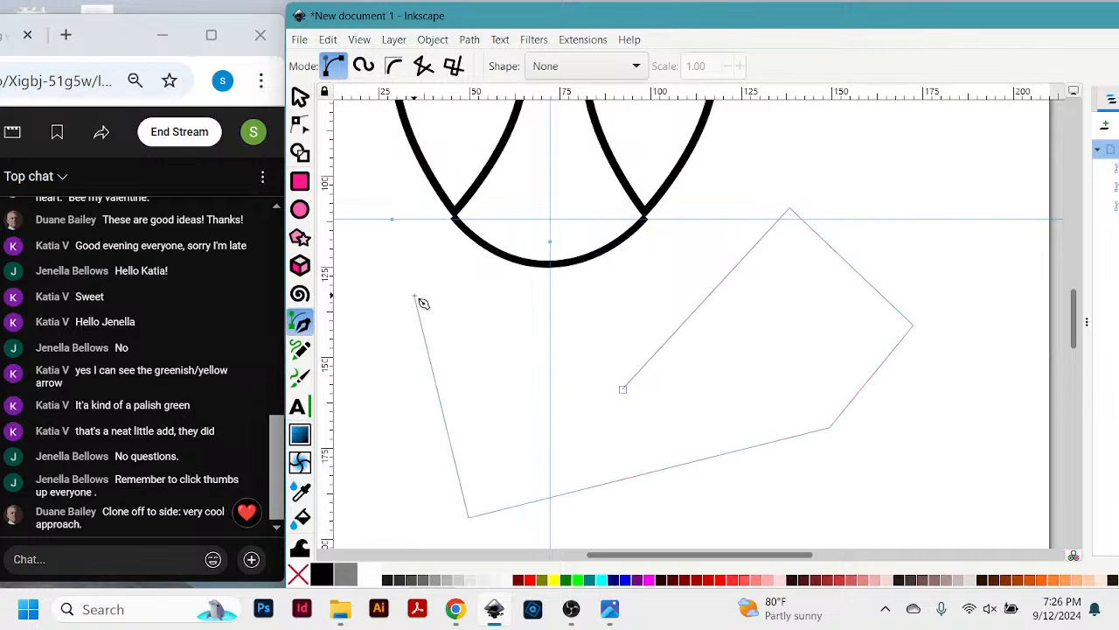
pyautogui.click(623, 388)
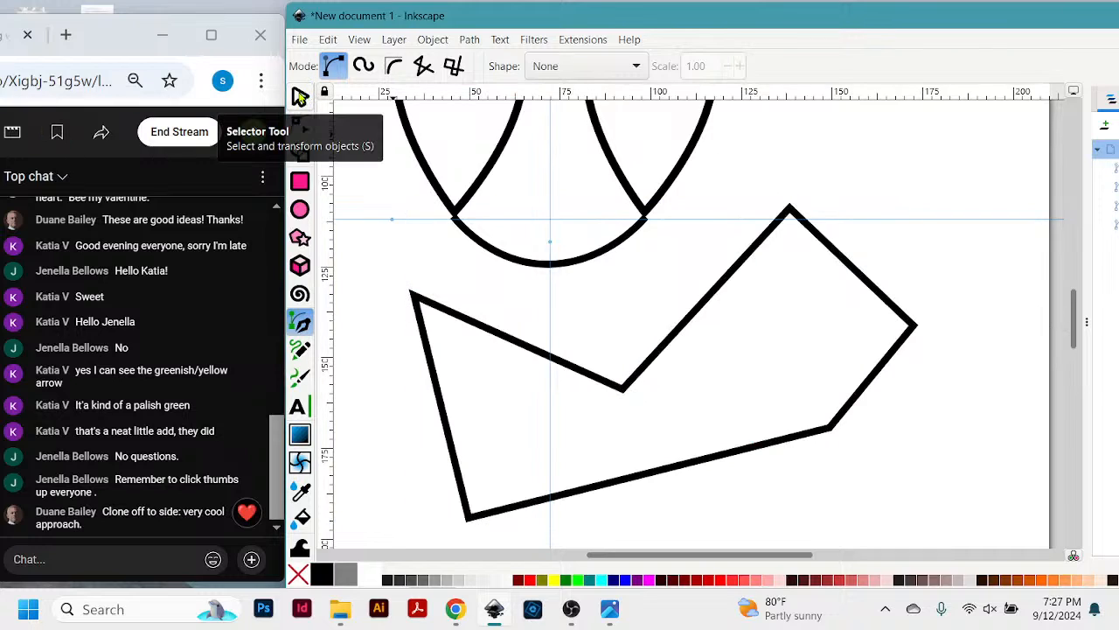
# - Move the irregular six-sided shape up and to the right, to about X 67.6, Y 80.6 mm
pyautogui.click(299, 96)
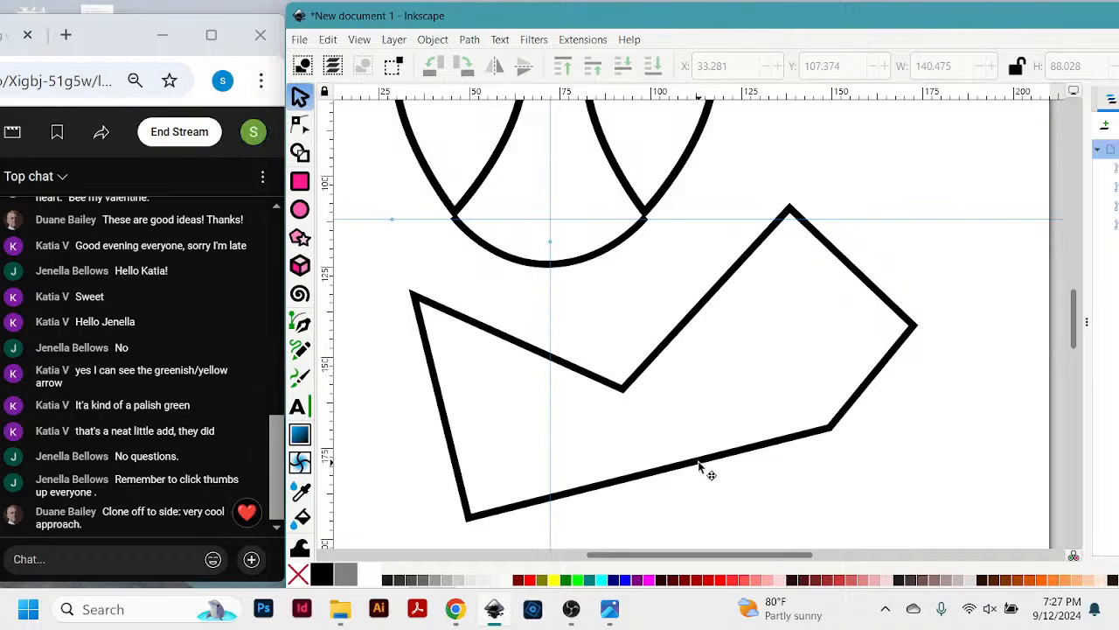
pyautogui.moveTo(700, 467); pyautogui.dragTo(610, 477)
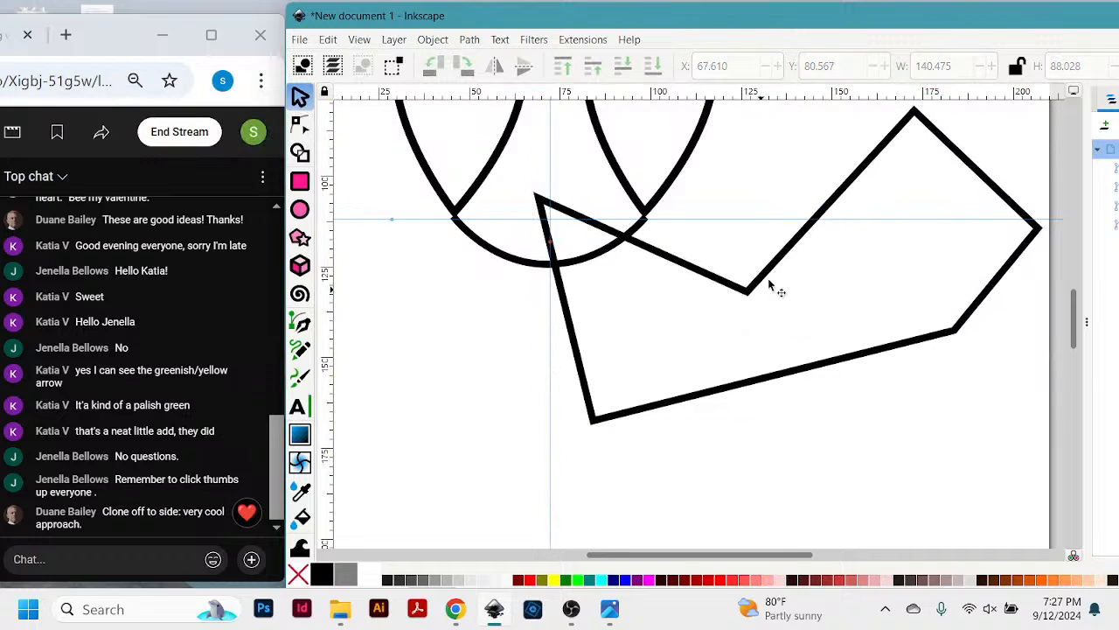
# - Move the six-sided shape to about X 34.6, Y 105.8 mm and pull its lower-right corner node out to about X 169.5, Y 172.0 mm
pyautogui.moveTo(770, 284); pyautogui.dragTo(606, 394)
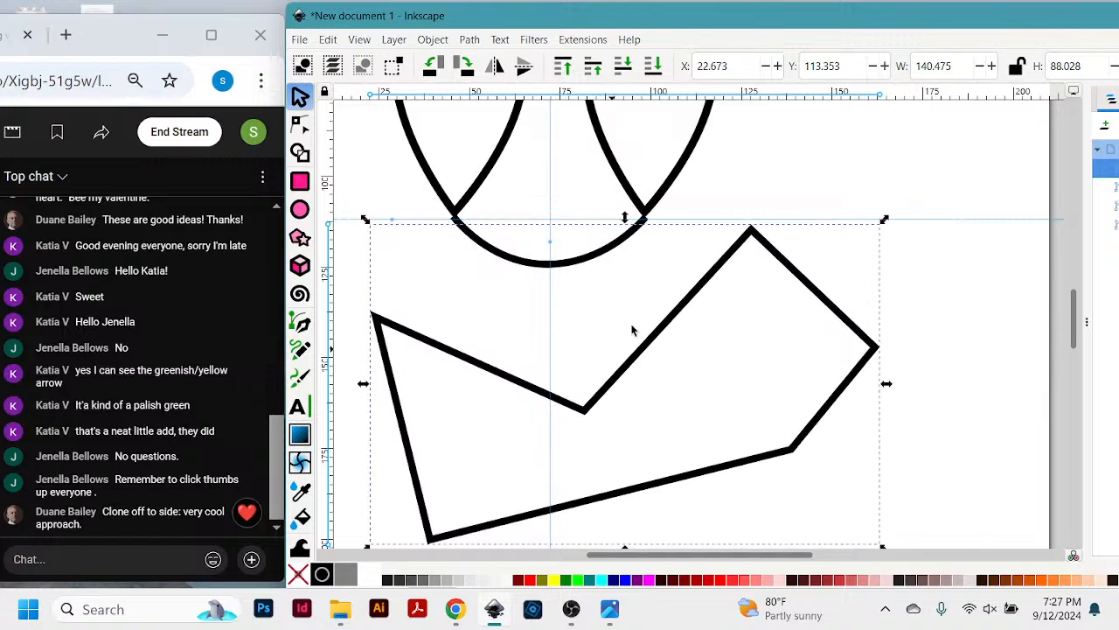
pyautogui.moveTo(770, 248); pyautogui.dragTo(812, 220)
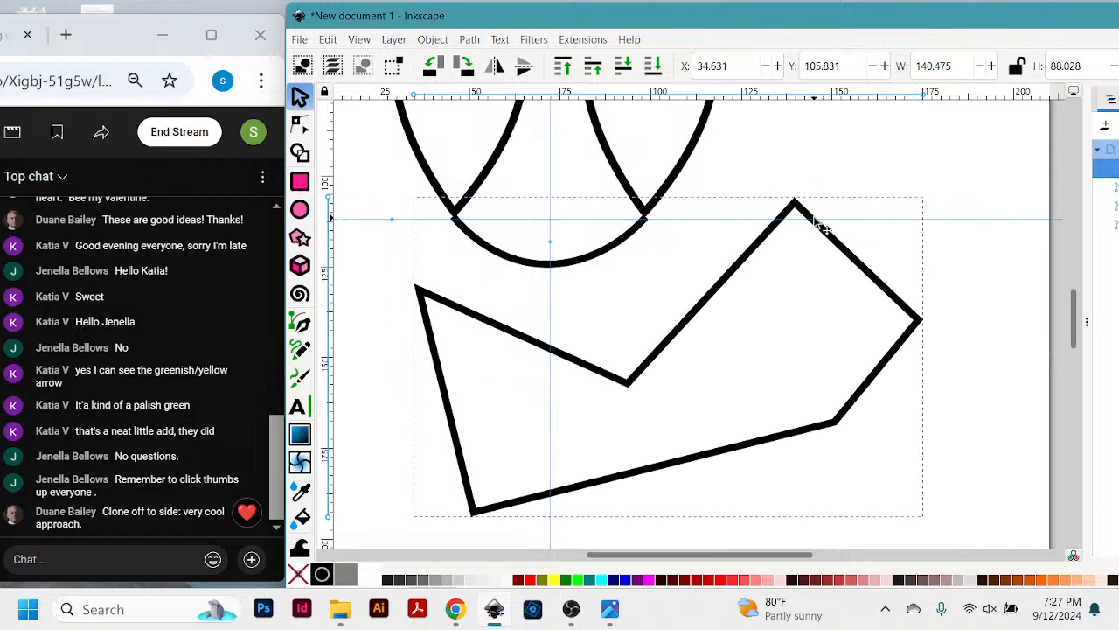
pyautogui.click(300, 123)
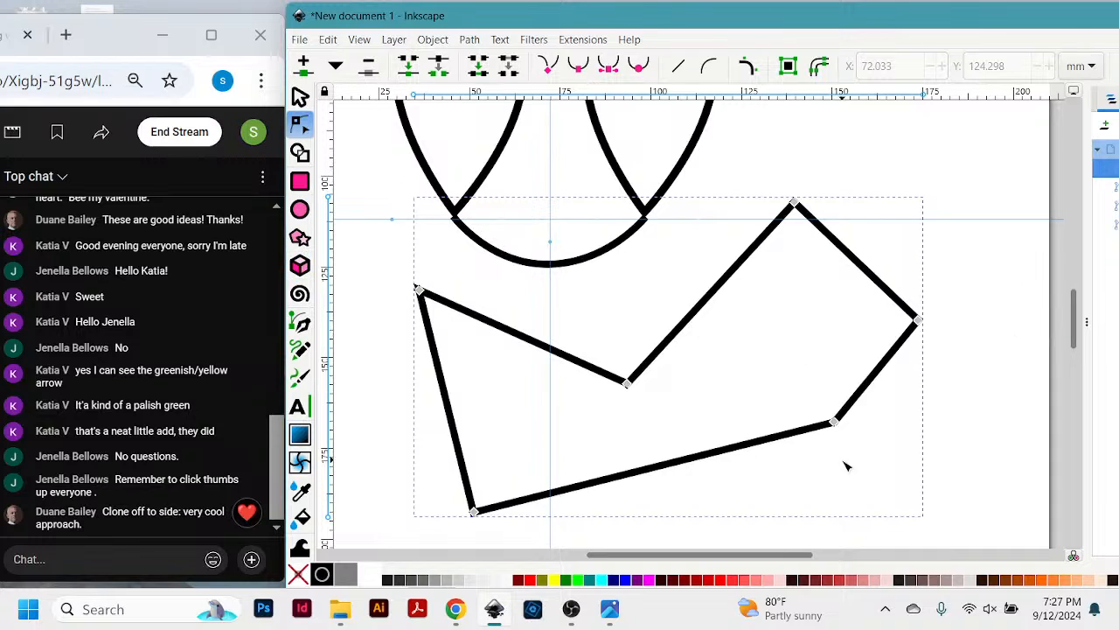
pyautogui.moveTo(833, 423); pyautogui.dragTo(906, 440)
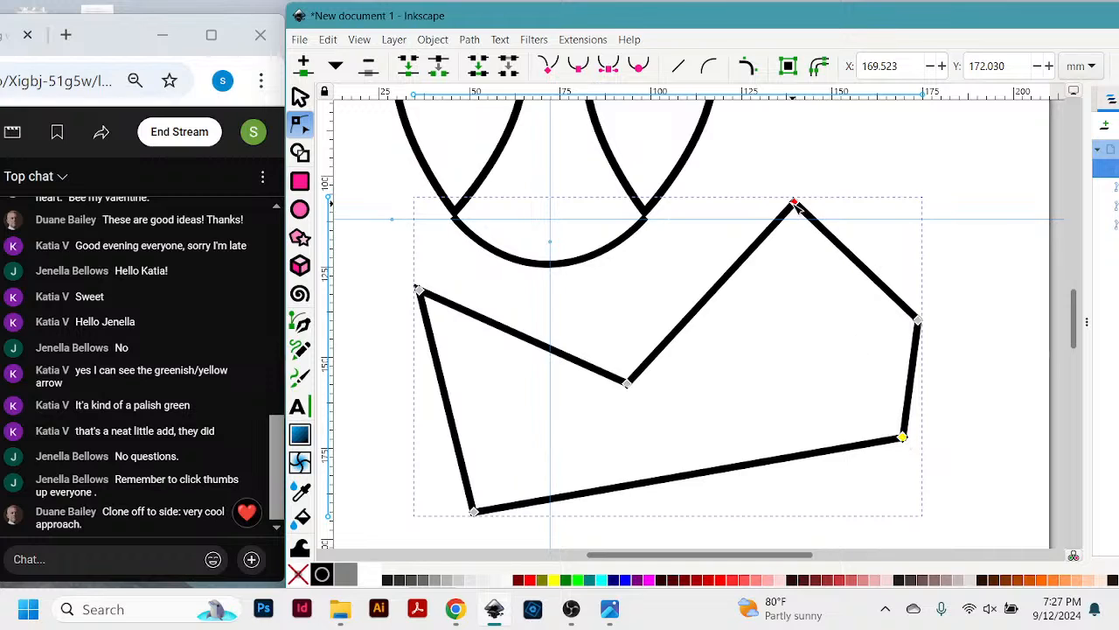
# - Round the shape's inner notch with a symmetric node and longer, nearly level handles, and move that node to about X 102.6, Y 174.2 mm
pyautogui.click(628, 385)
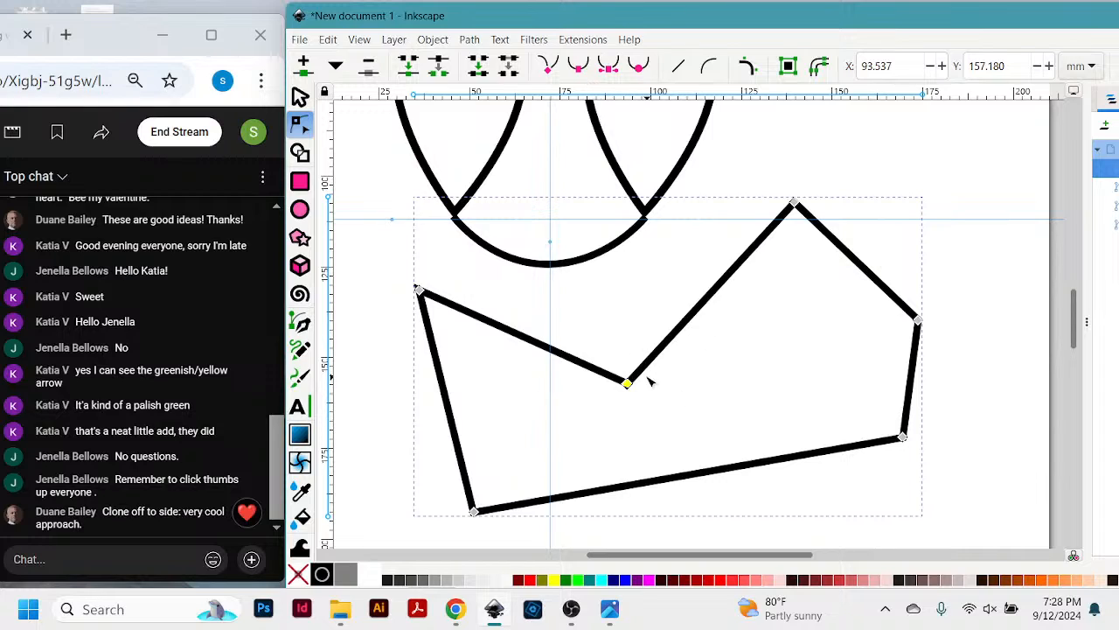
pyautogui.click(609, 67)
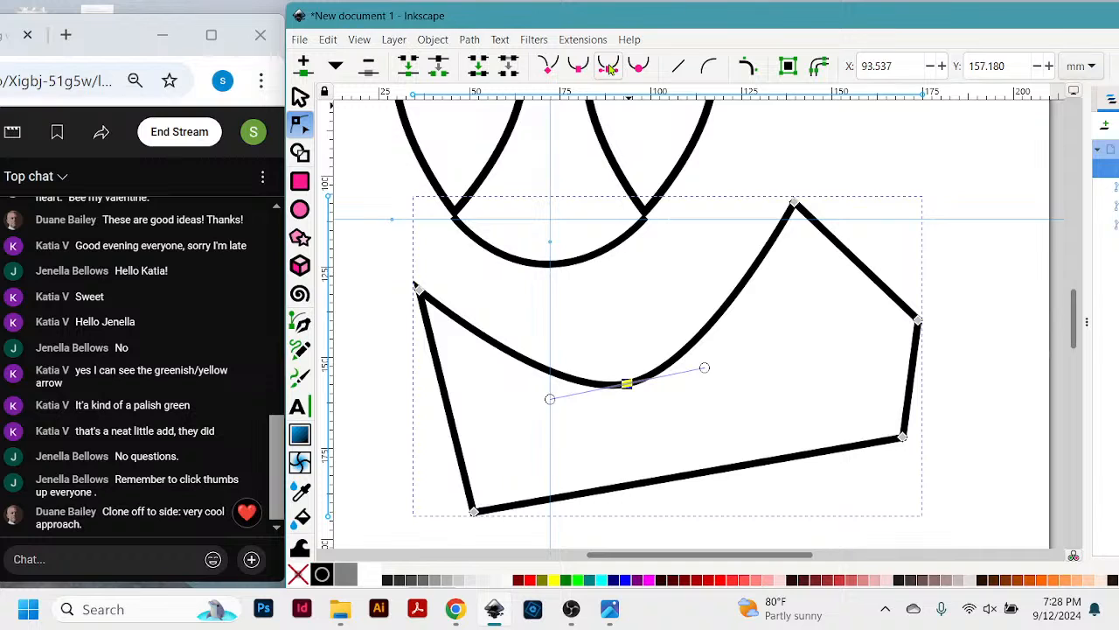
pyautogui.moveTo(705, 368); pyautogui.dragTo(816, 383)
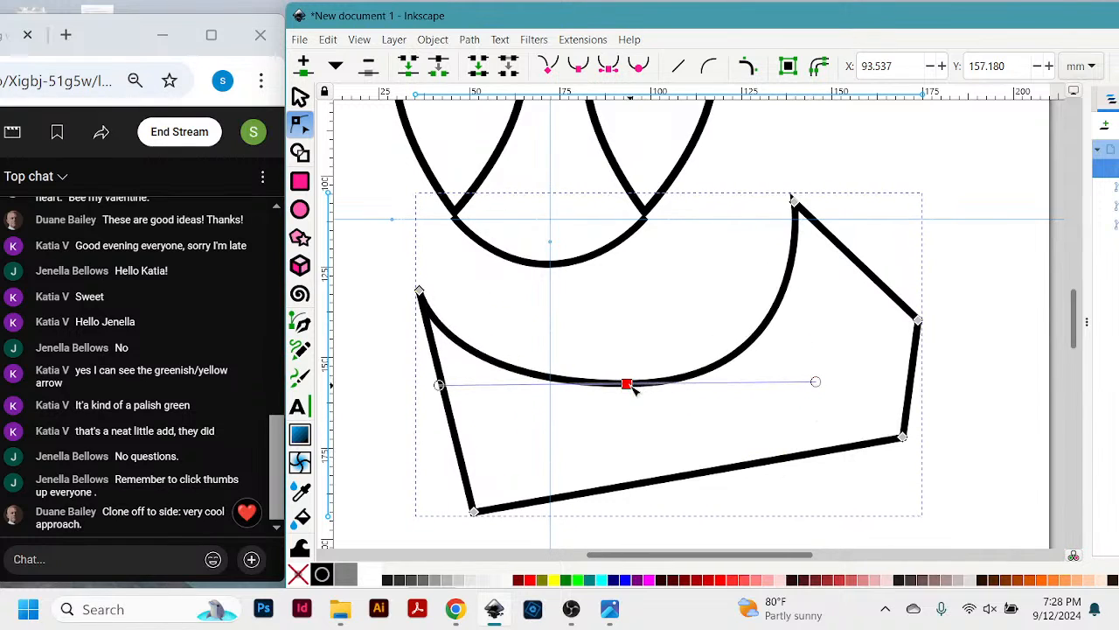
pyautogui.moveTo(630, 385); pyautogui.dragTo(641, 327)
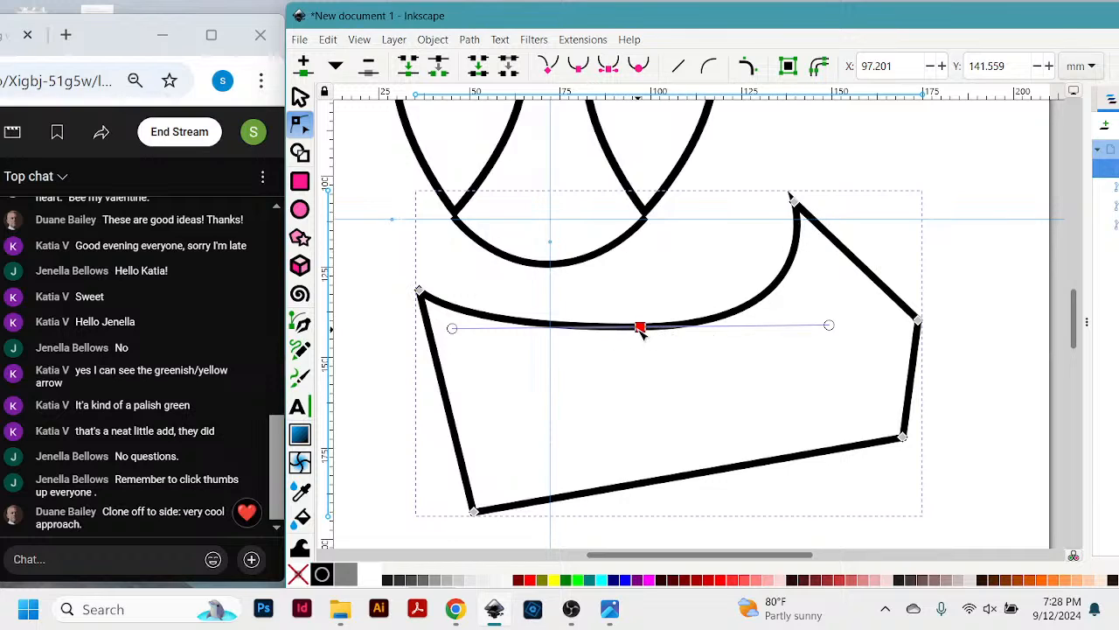
pyautogui.moveTo(641, 332); pyautogui.dragTo(659, 445)
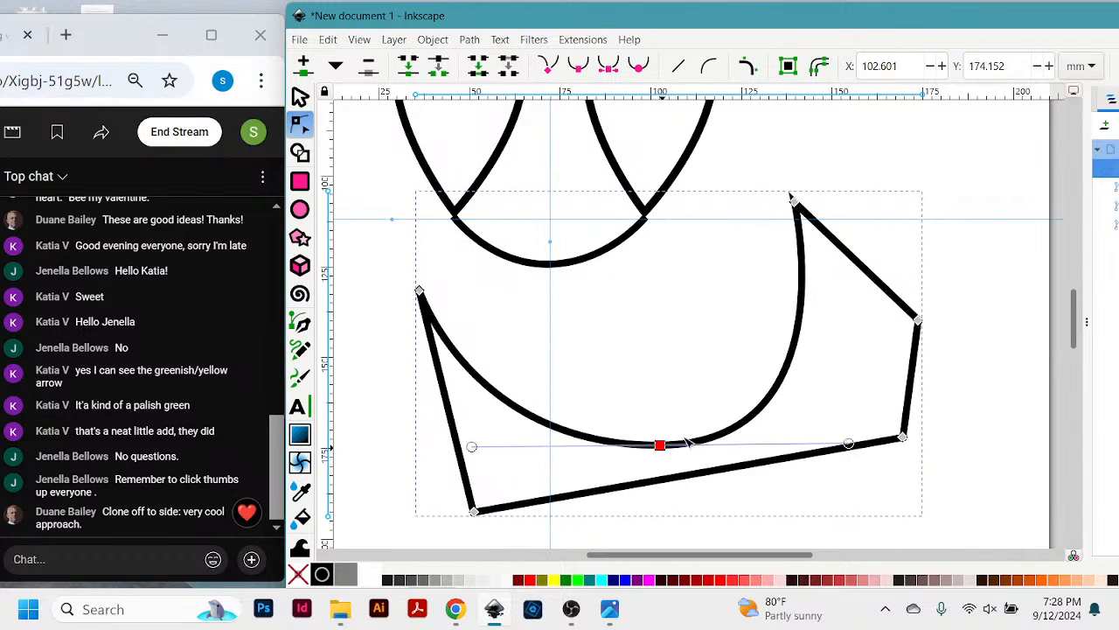
# - Start the Pen tool for a new path in the empty page area below the six-sided shape
pyautogui.scroll(-6, 825, 367)
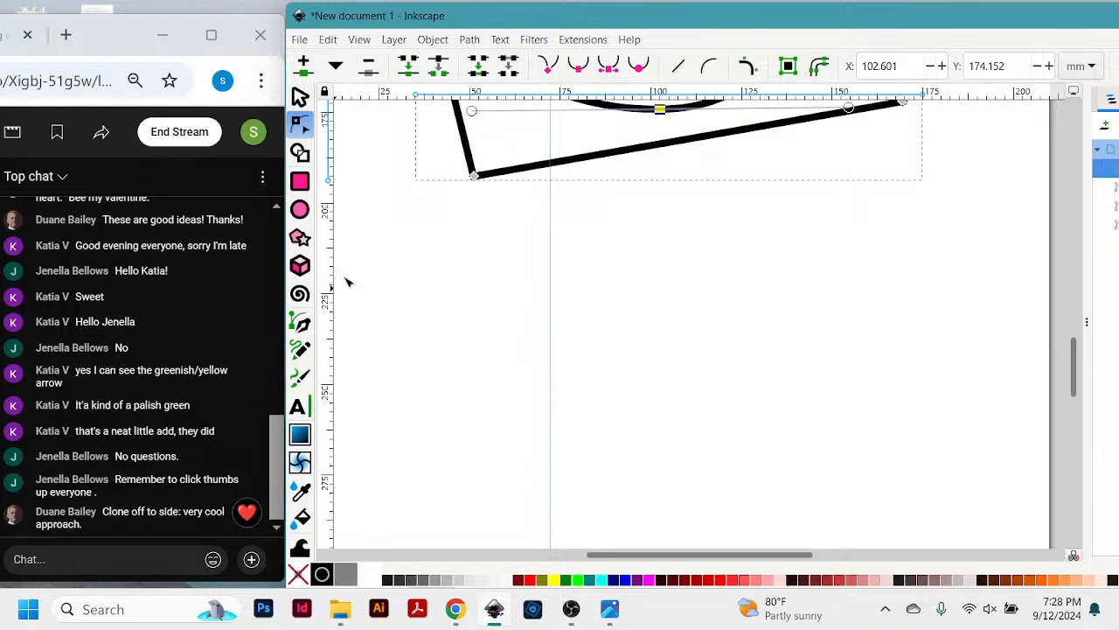
pyautogui.click(302, 324)
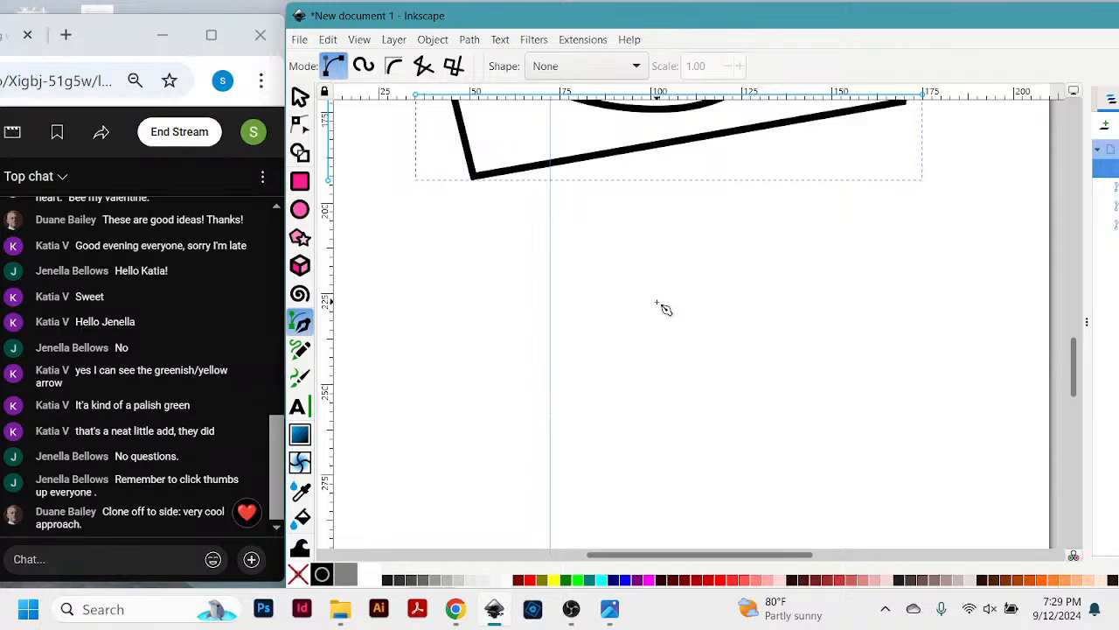
# - Draw an open zigzag path of five straight segments, about 125 mm wide and 28 mm high, below the six-sided shape
pyautogui.click(423, 317)
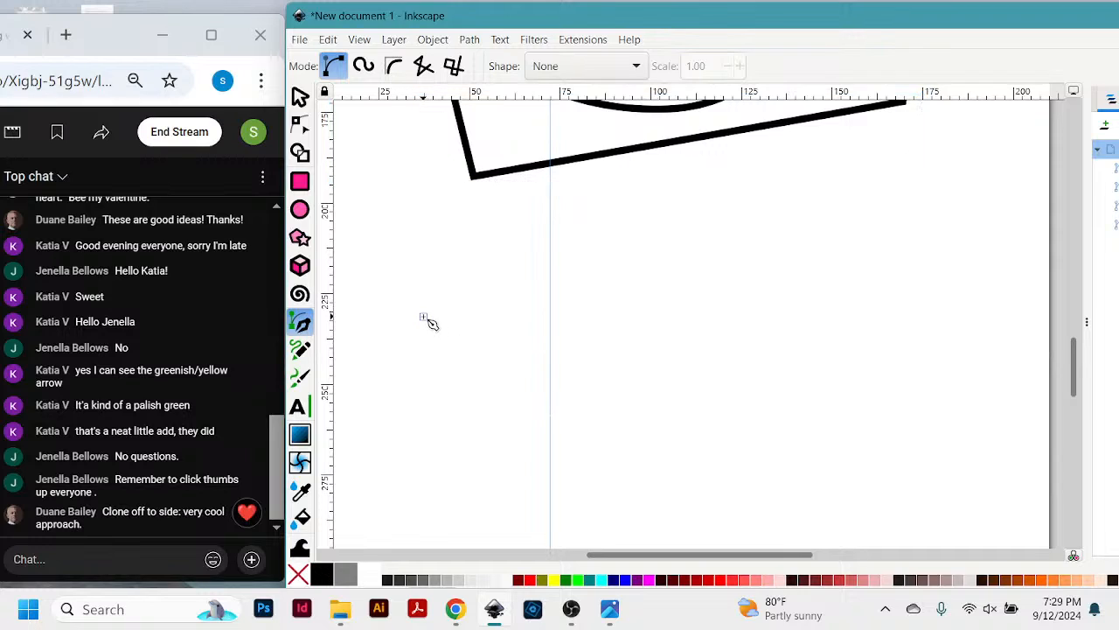
pyautogui.click(487, 360)
pyautogui.click(581, 296)
pyautogui.click(687, 368)
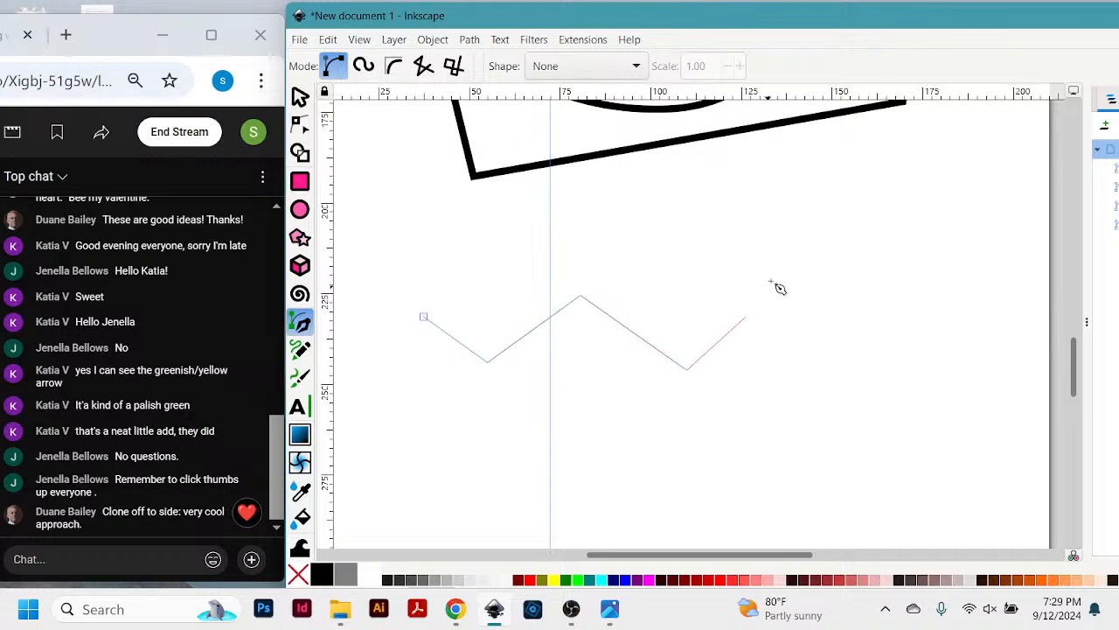
pyautogui.click(774, 277)
pyautogui.doubleClick(872, 346)
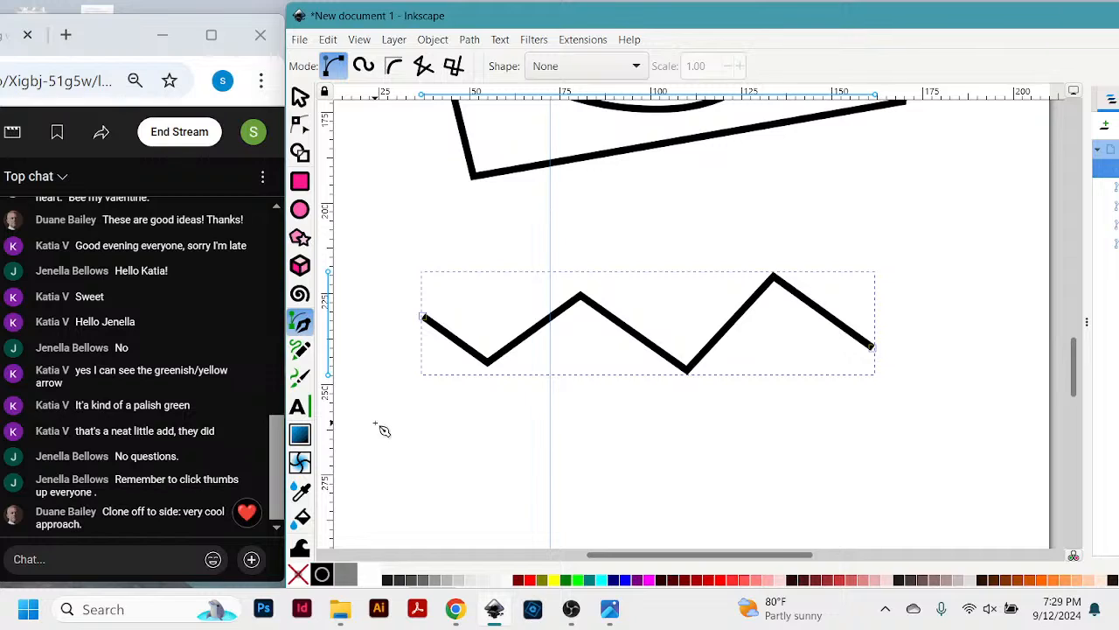
# - Draw a closed, smoothly curved Pen shape about 165 by 55 mm below the zigzag and flip it vertically
pyautogui.click(375, 423)
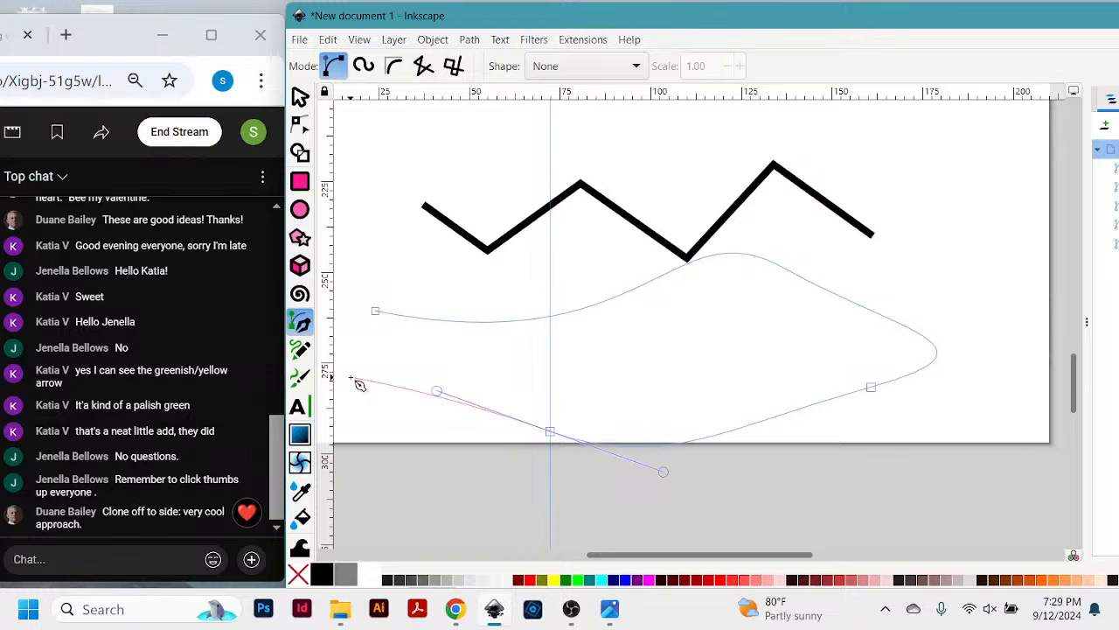
pyautogui.moveTo(348, 374); pyautogui.dragTo(342, 296)
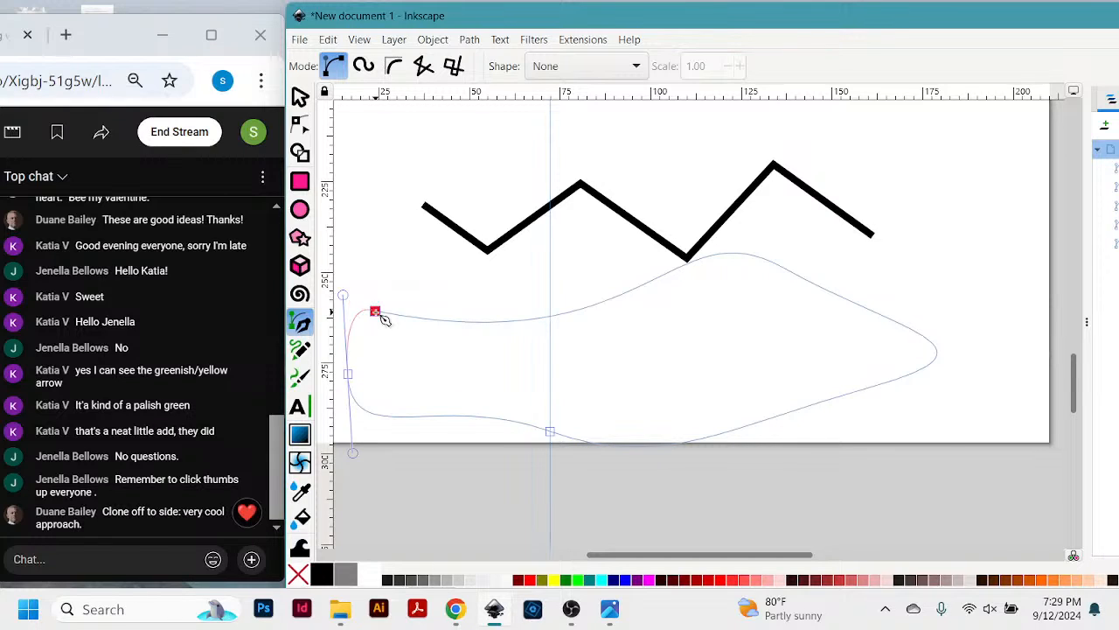
pyautogui.click(376, 312)
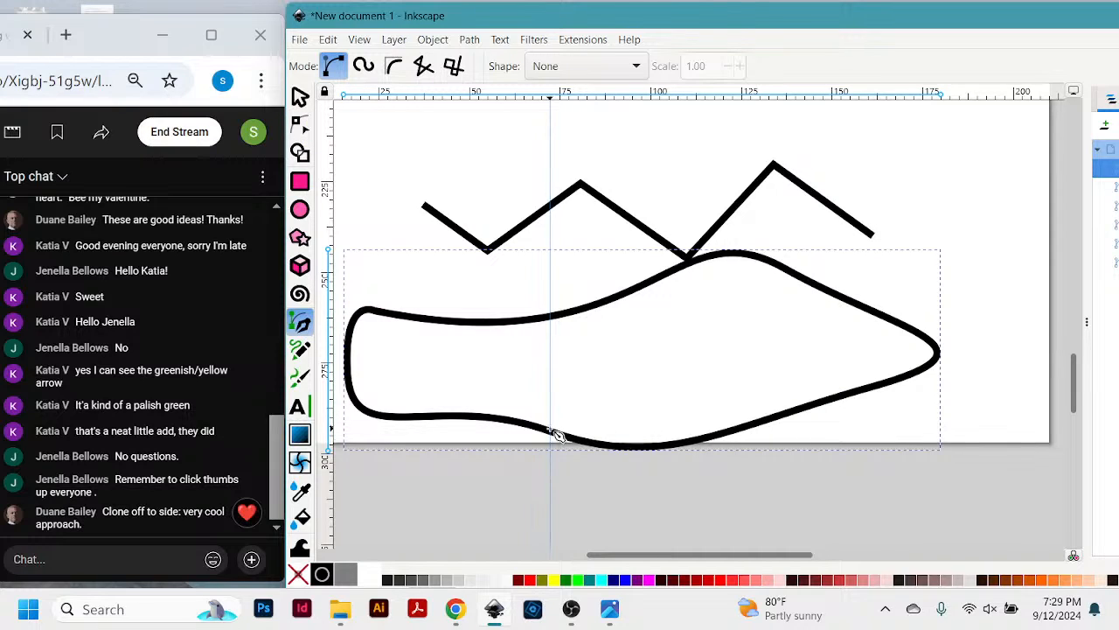
pyautogui.press('v')
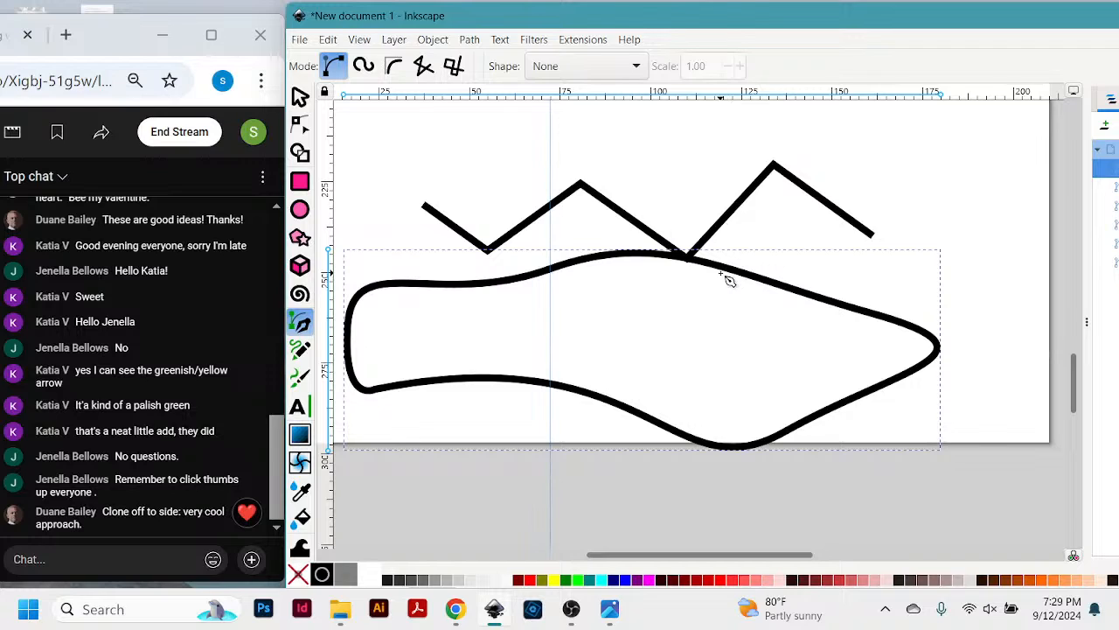
# - Move the closed curved shape to about X 21.6, Y 232.6 mm and the zigzag to about X 192.1, Y 199.3 mm
pyautogui.press('s')
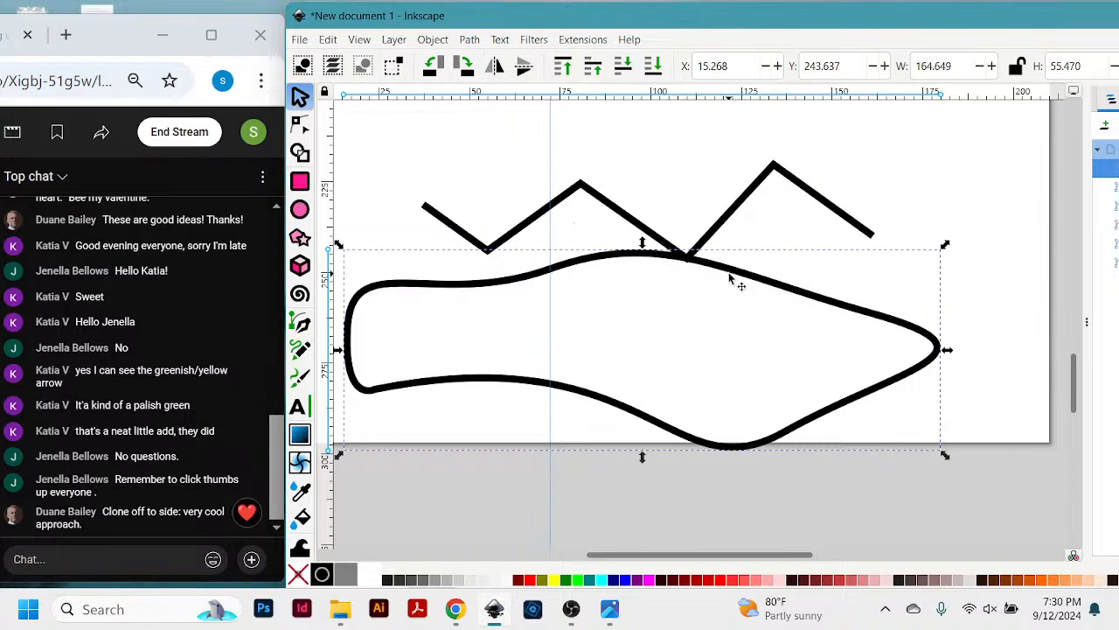
pyautogui.moveTo(729, 451); pyautogui.dragTo(752, 409)
pyautogui.moveTo(796, 185); pyautogui.dragTo(1006, 131)
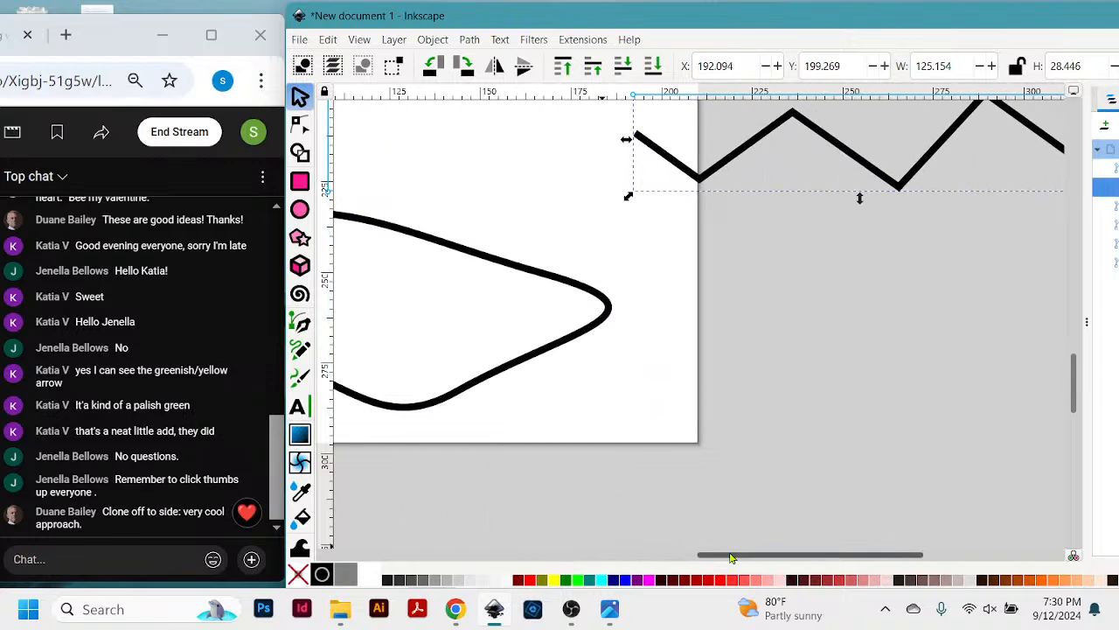
pyautogui.moveTo(722, 573); pyautogui.dragTo(582, 572)
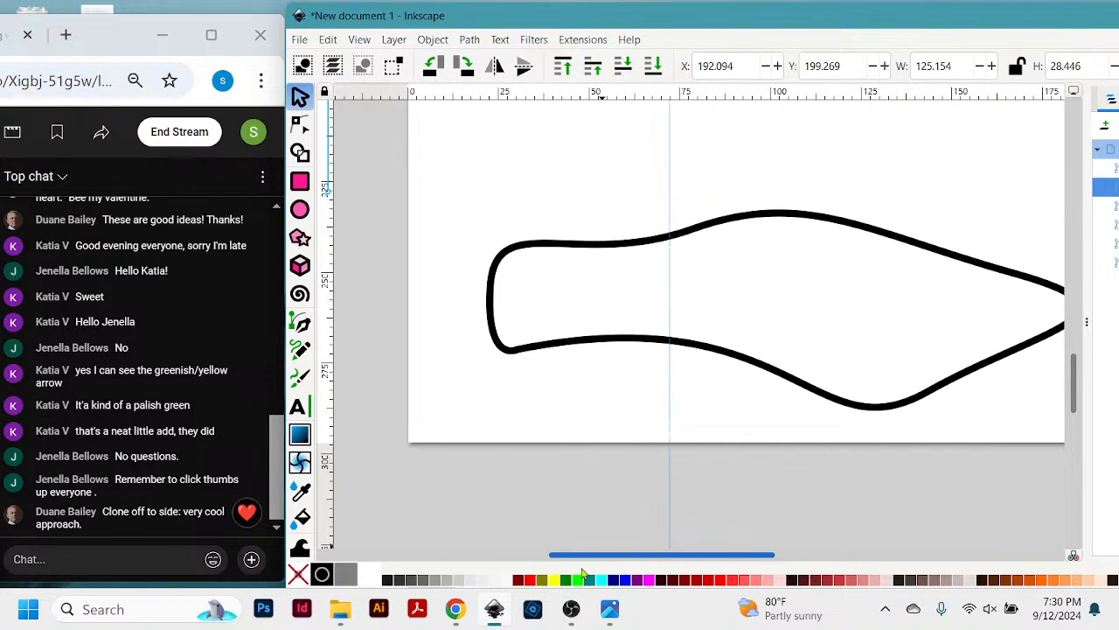
# - Resize the closed curved shape to about 152.7 mm wide and 61.6 mm high, and rotate it slightly counterclockwise
pyautogui.click(680, 237)
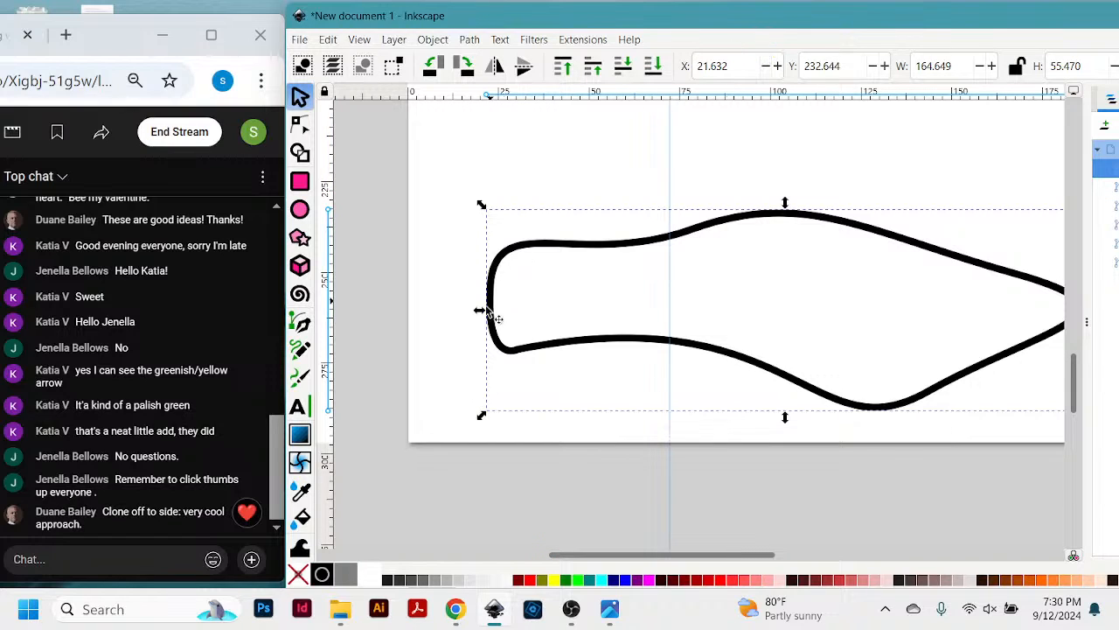
pyautogui.moveTo(479, 310); pyautogui.dragTo(365, 311)
pyautogui.moveTo(516, 335)
pyautogui.mouseDown()
pyautogui.moveTo(543, 332)
pyautogui.moveTo(527, 332)
pyautogui.mouseUp()
pyautogui.moveTo(807, 206)
pyautogui.mouseDown()
pyautogui.moveTo(805, 137)
pyautogui.moveTo(803, 222)
pyautogui.moveTo(804, 189)
pyautogui.mouseUp()
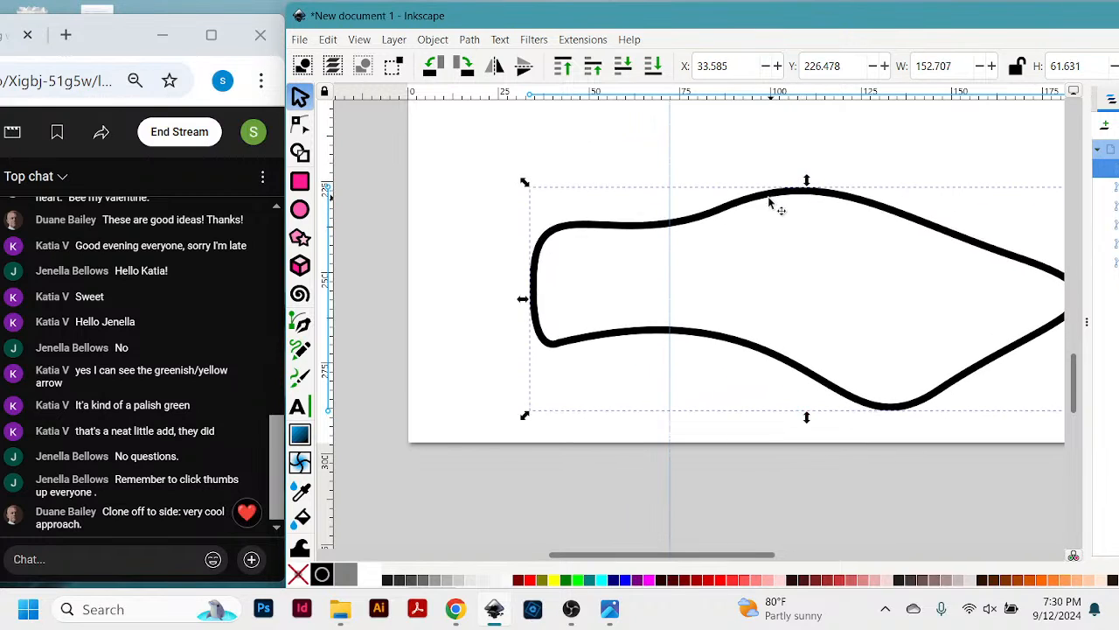
pyautogui.click(771, 200)
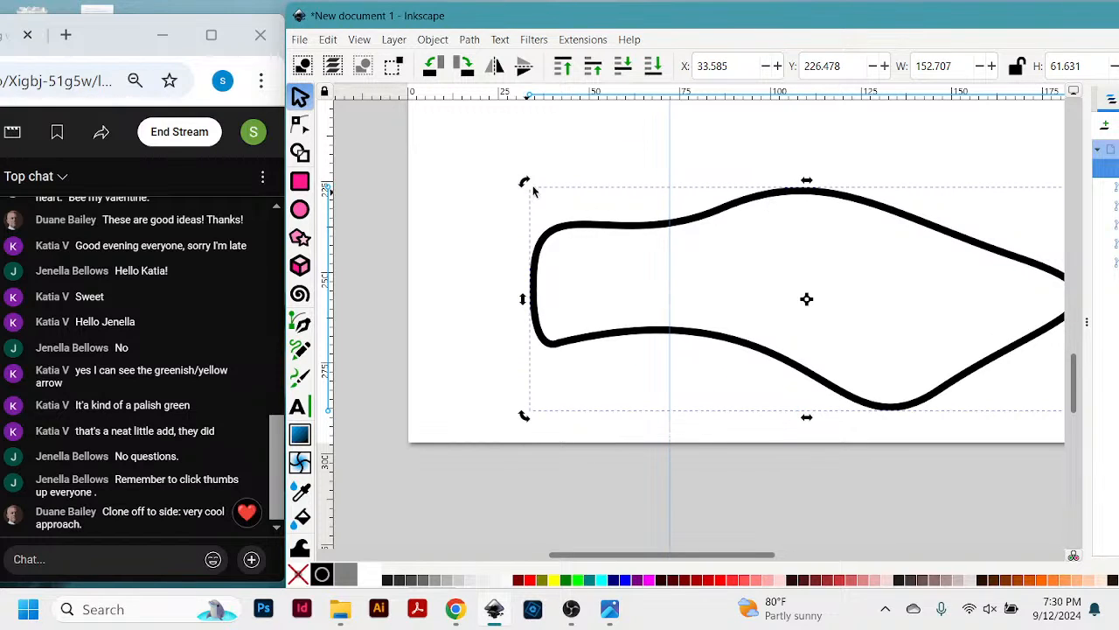
pyautogui.moveTo(524, 182)
pyautogui.mouseDown()
pyautogui.moveTo(510, 300)
pyautogui.moveTo(488, 187)
pyautogui.moveTo(516, 182)
pyautogui.mouseUp()
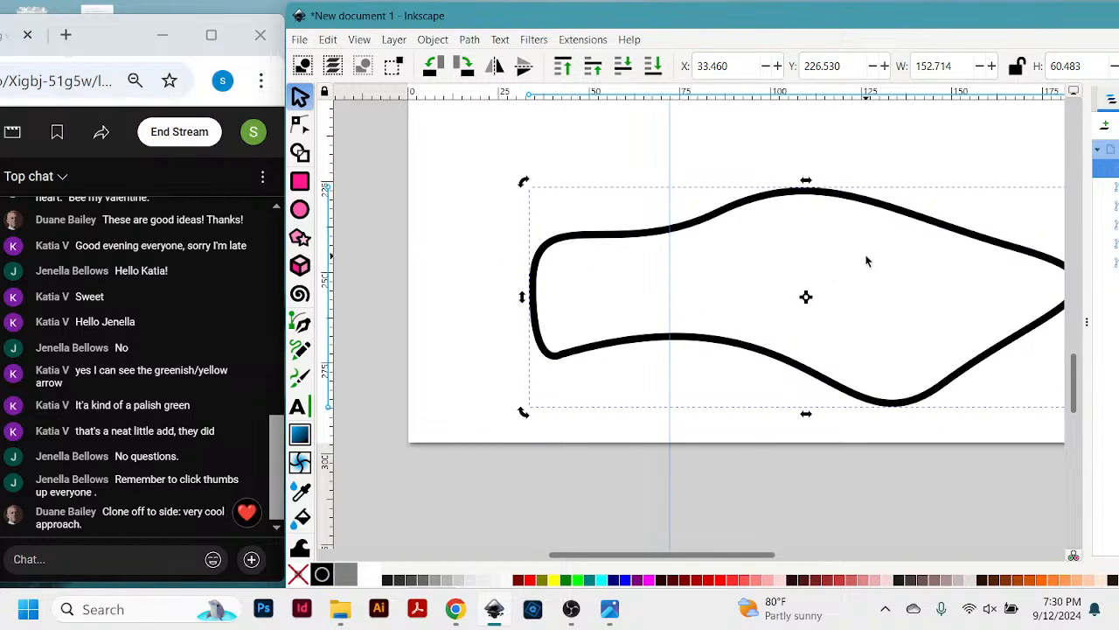
# - Move the zigzag to about X 152.8, Y 192.5 mm and nudge the curved shape to about X 32.7, Y 226.3 mm
pyautogui.scroll(5, 983, 238)
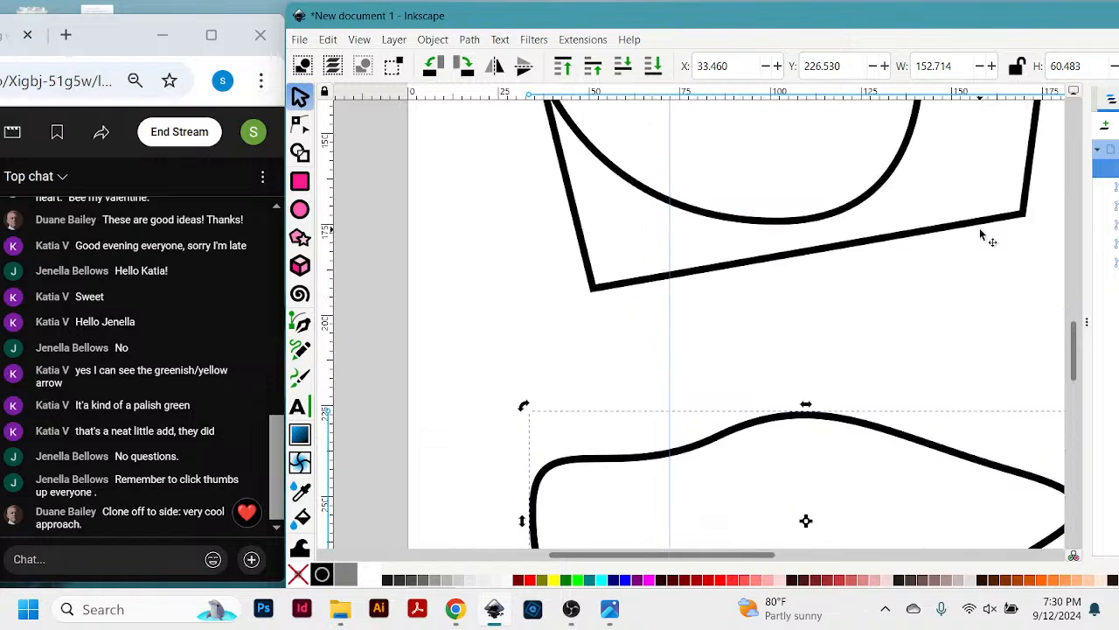
pyautogui.scroll(-3, 981, 234)
pyautogui.moveTo(770, 556); pyautogui.dragTo(905, 559)
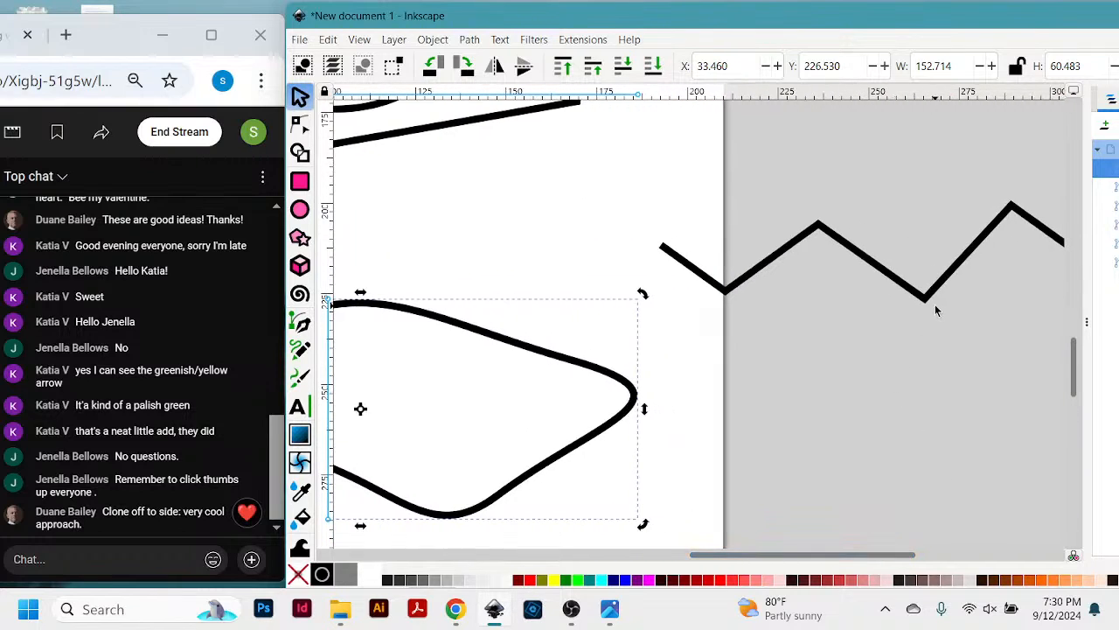
pyautogui.moveTo(936, 311); pyautogui.dragTo(781, 275)
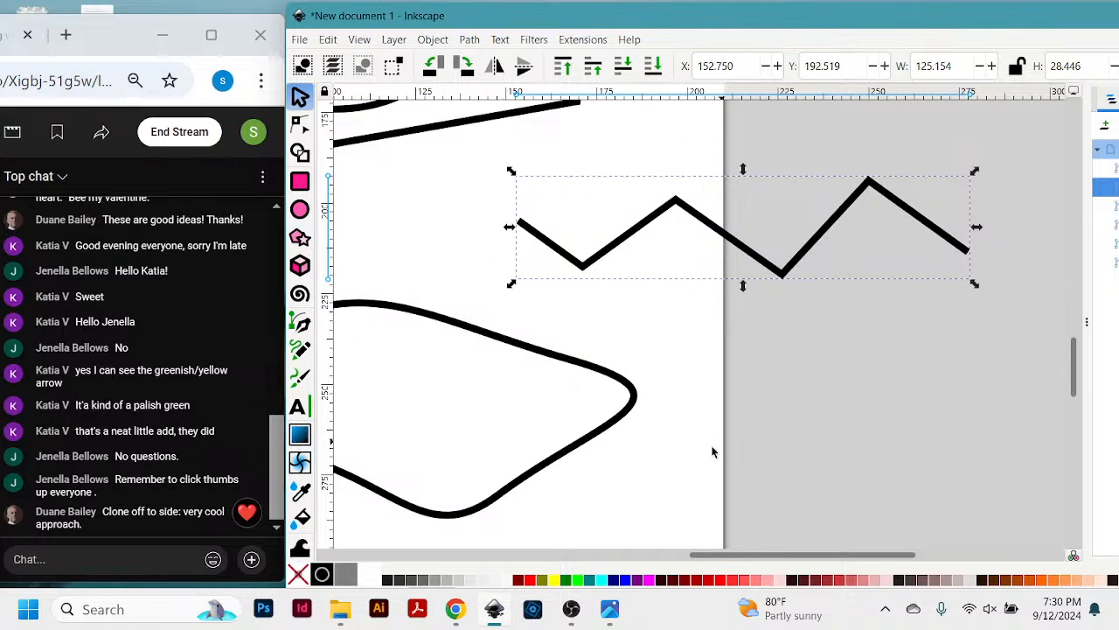
pyautogui.moveTo(721, 556); pyautogui.dragTo(603, 579)
pyautogui.moveTo(691, 306)
pyautogui.mouseDown()
pyautogui.moveTo(659, 287)
pyautogui.moveTo(691, 311)
pyautogui.mouseUp()
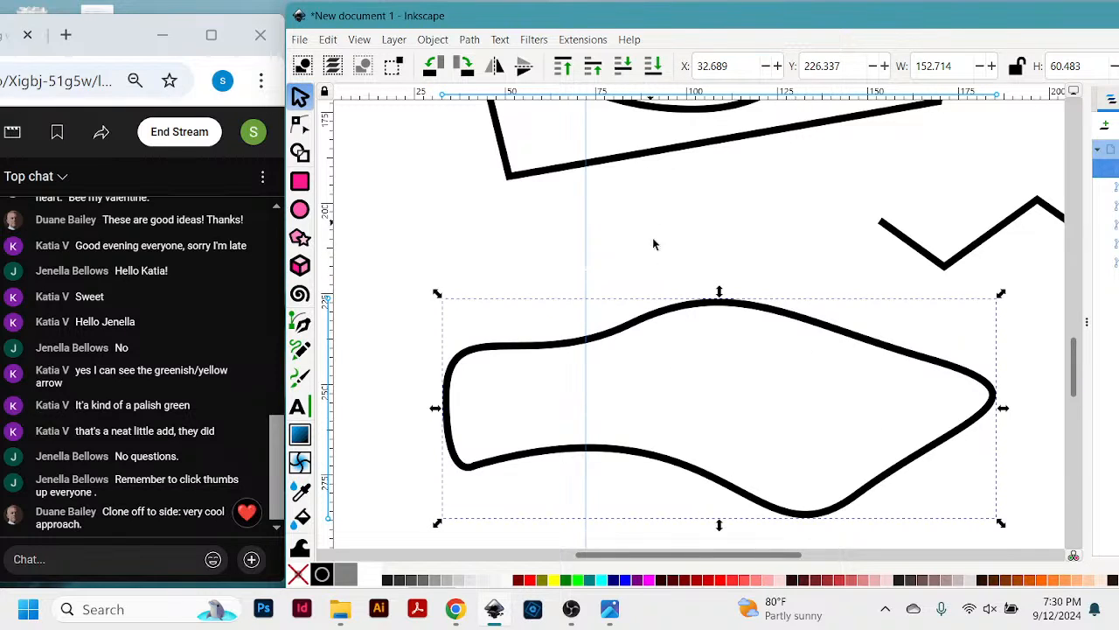
pyautogui.scroll(10, 748, 330)
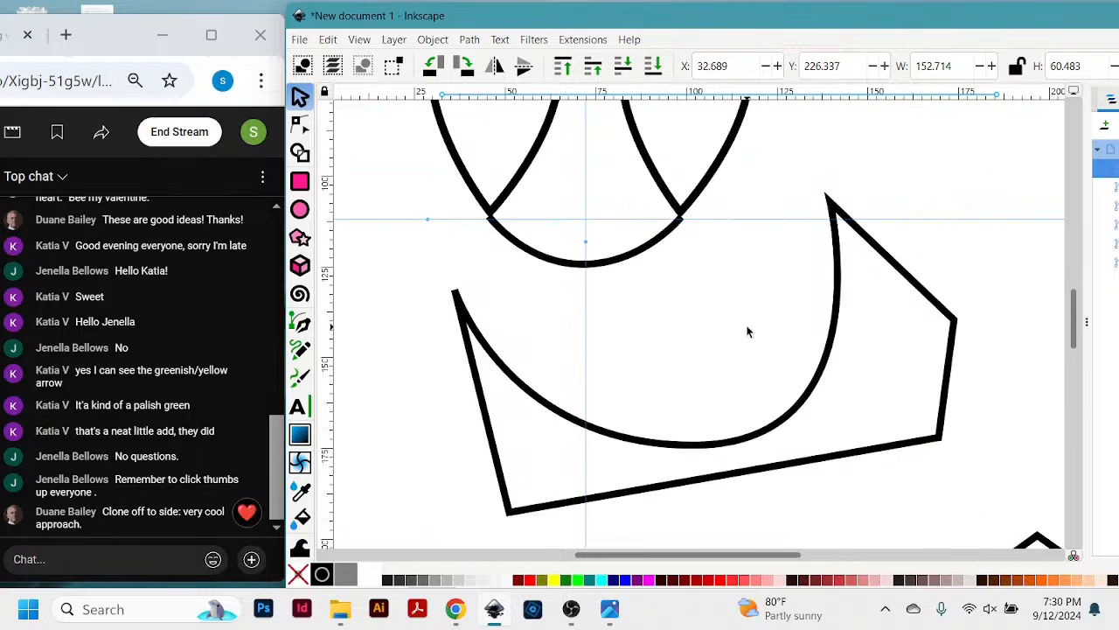
pyautogui.scroll(-13, 747, 330)
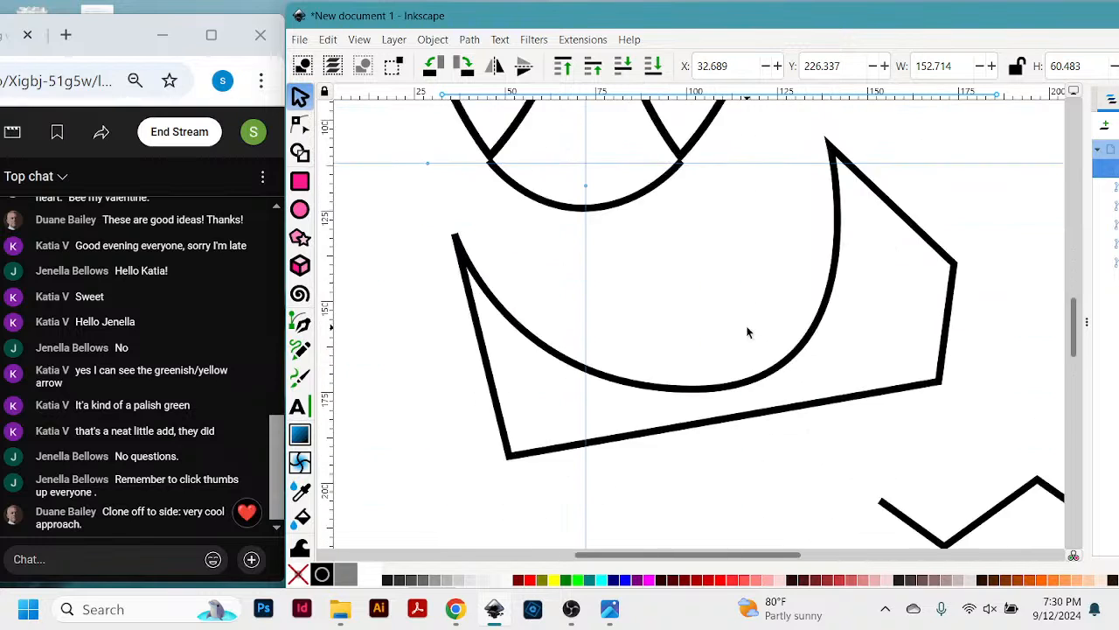
pyautogui.scroll(-4, 747, 332)
pyautogui.scroll(12, 747, 332)
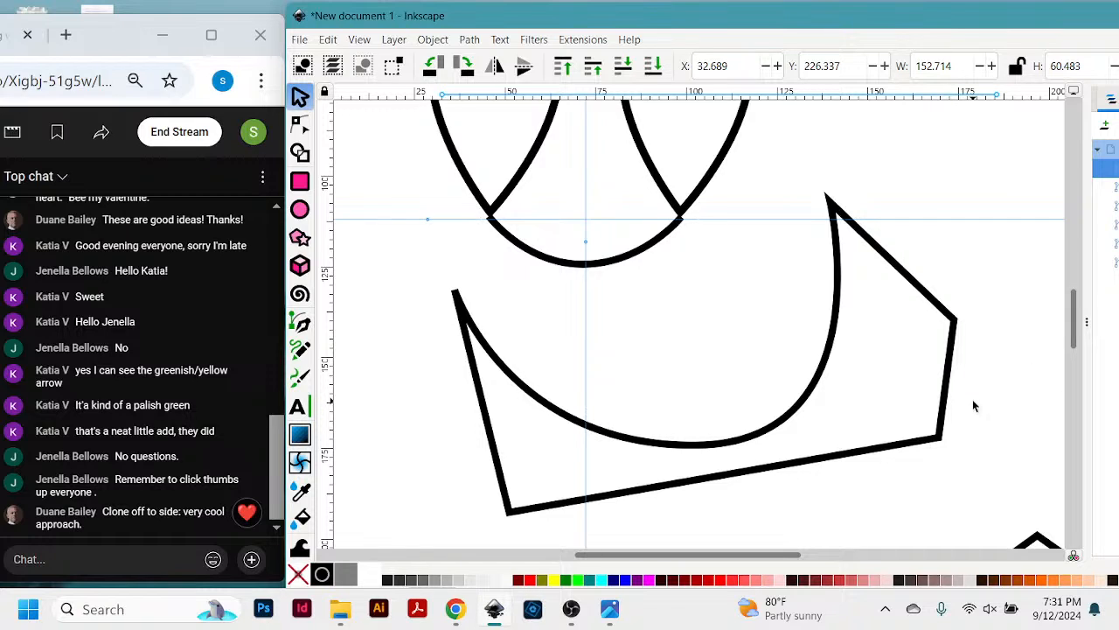
pyautogui.scroll(6, 973, 400)
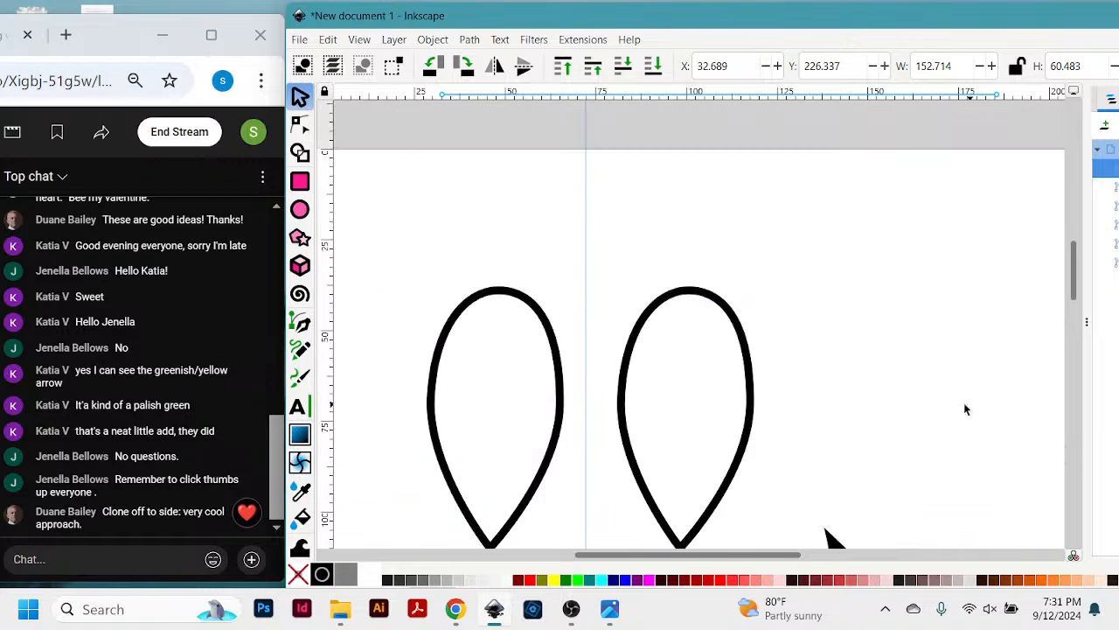
pyautogui.scroll(-7, 964, 402)
pyautogui.scroll(-8, 952, 414)
pyautogui.scroll(13, 952, 414)
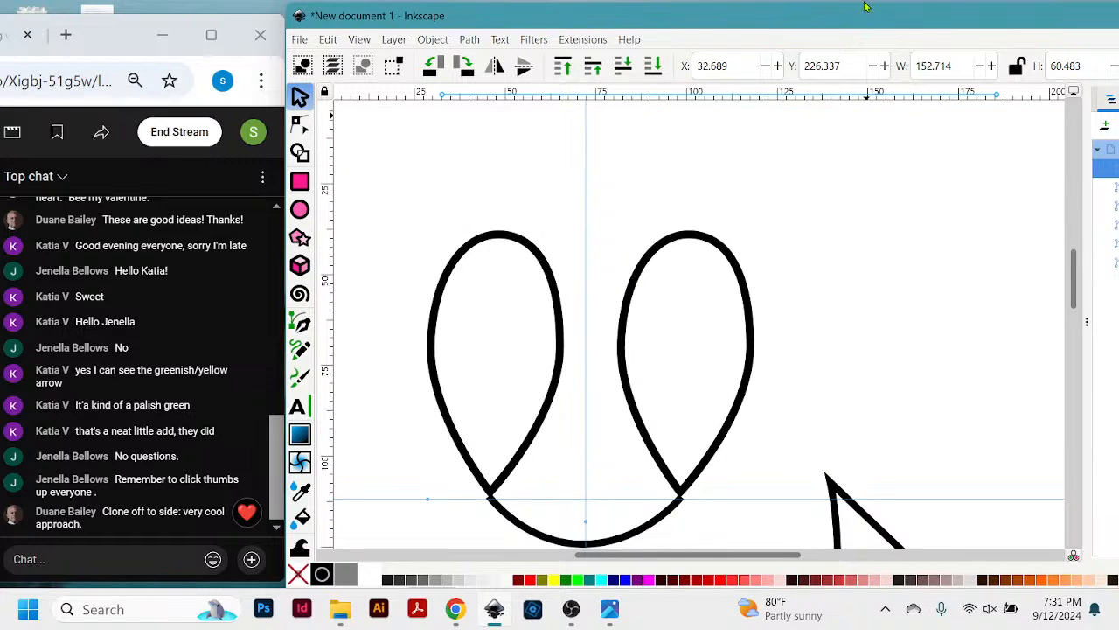
pyautogui.moveTo(848, 31)
pyautogui.mouseDown()
pyautogui.moveTo(849, 17)
pyautogui.moveTo(880, 29)
pyautogui.moveTo(861, 31)
pyautogui.mouseUp()
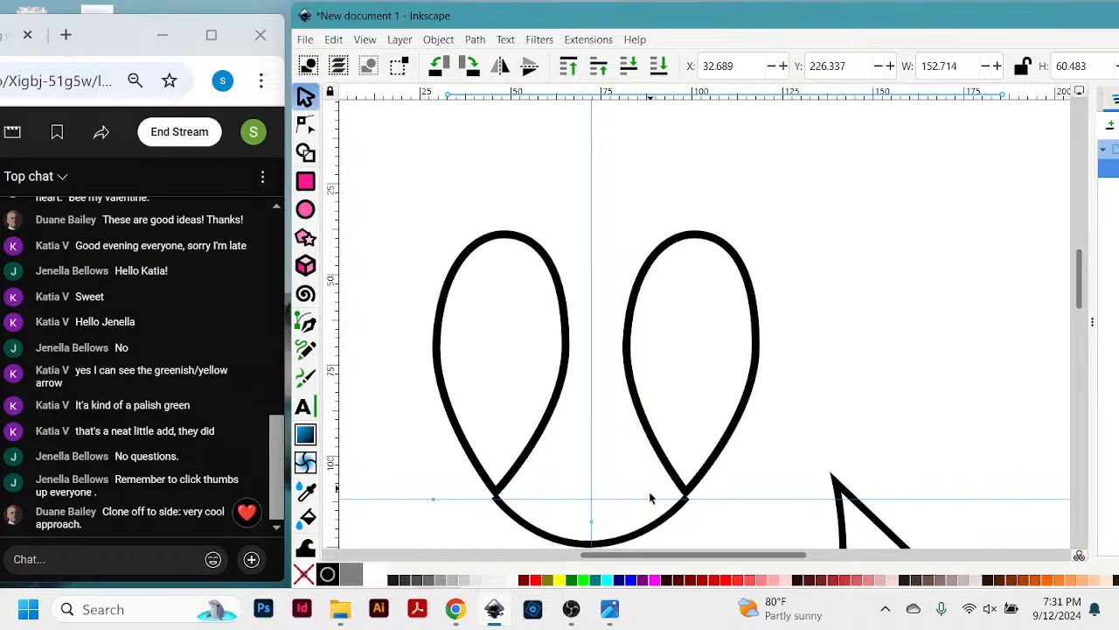
pyautogui.scroll(-2, 819, 400)
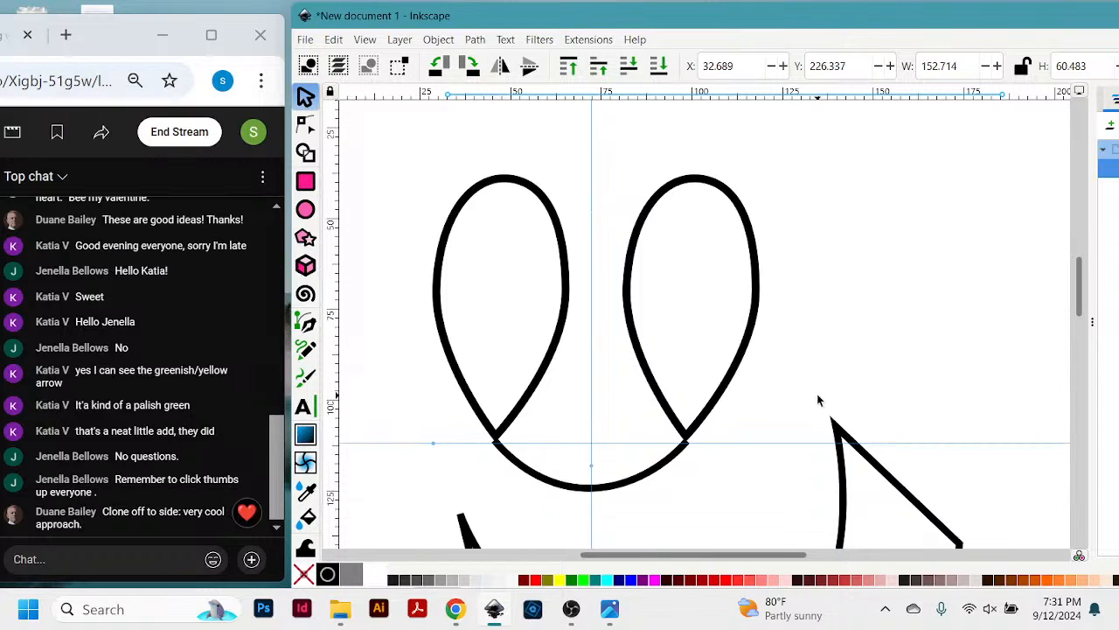
pyautogui.scroll(-2, 818, 400)
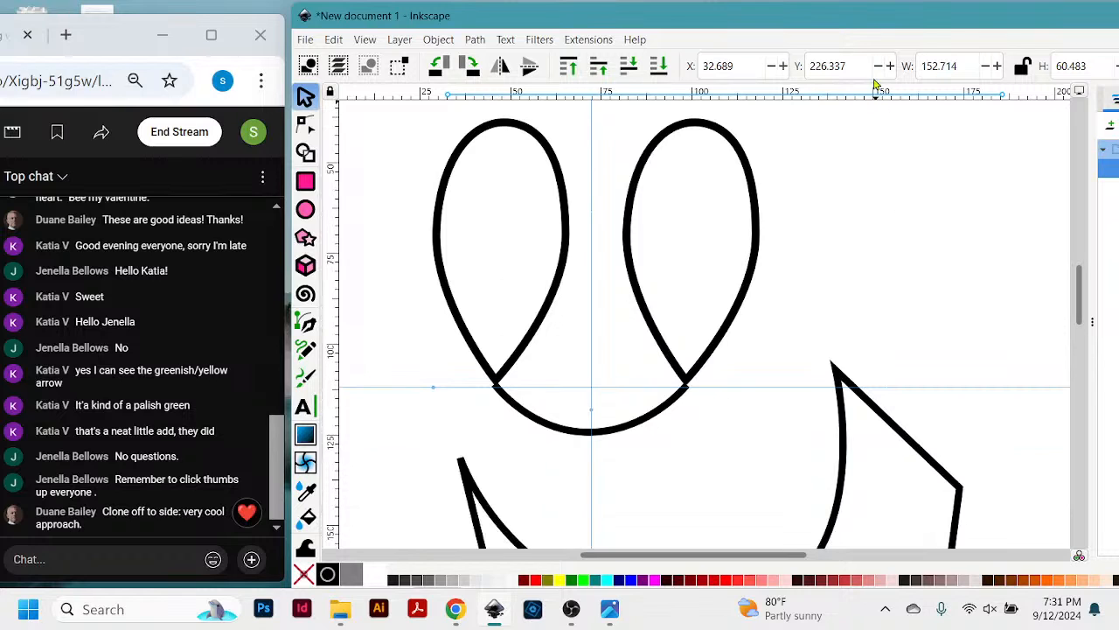
pyautogui.moveTo(833, 25)
pyautogui.mouseDown()
pyautogui.moveTo(845, 23)
pyautogui.moveTo(837, 15)
pyautogui.moveTo(835, 29)
pyautogui.mouseUp()
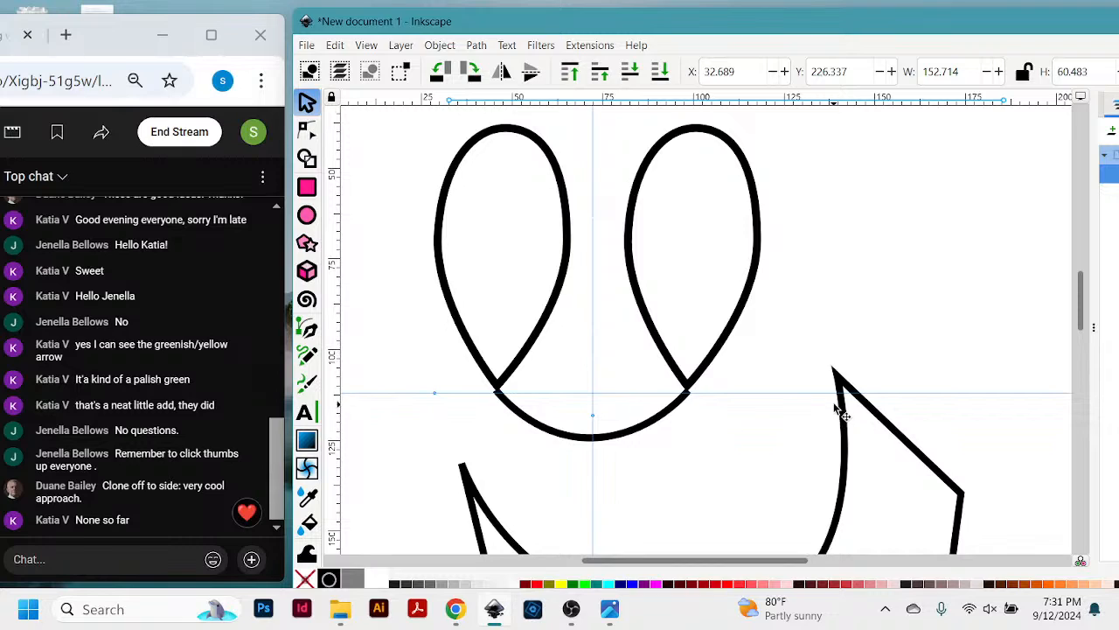
# - Delete the irregular six-sided shape with the rounded notch
pyautogui.click(840, 387)
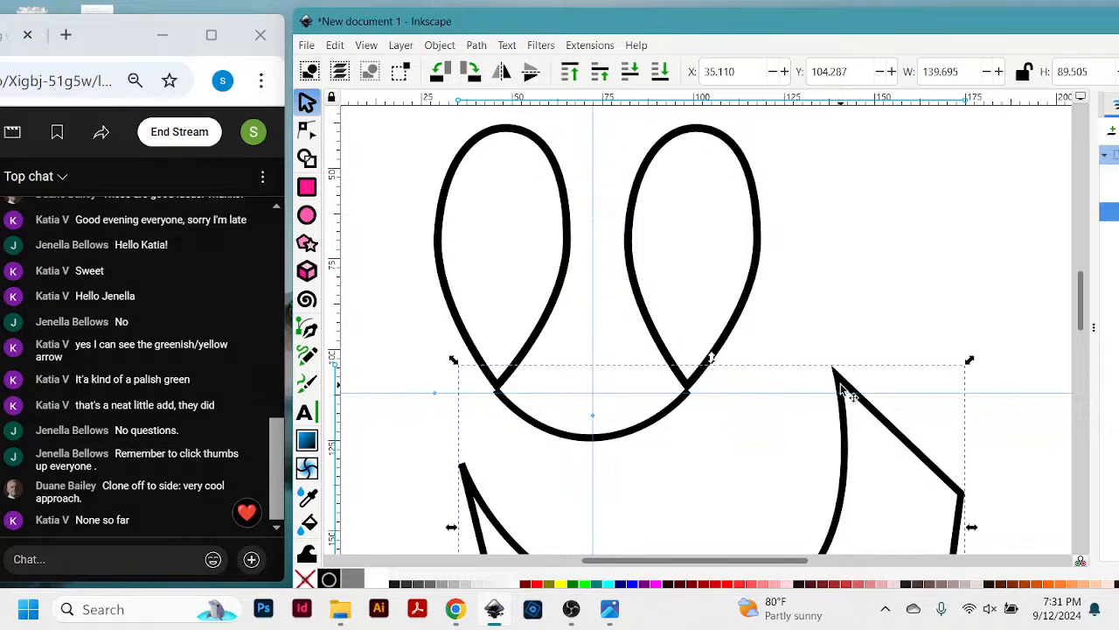
pyautogui.press('Delete')
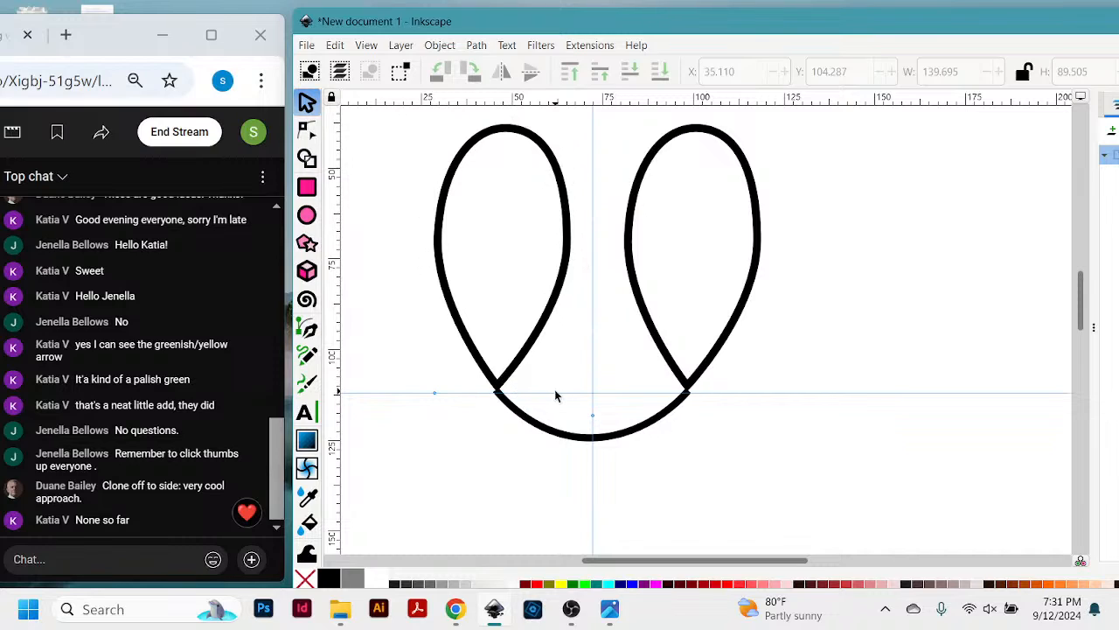
# - Resize and reposition the Inkscape window beside the chat so its full canvas and object list are in view
pyautogui.press('+')
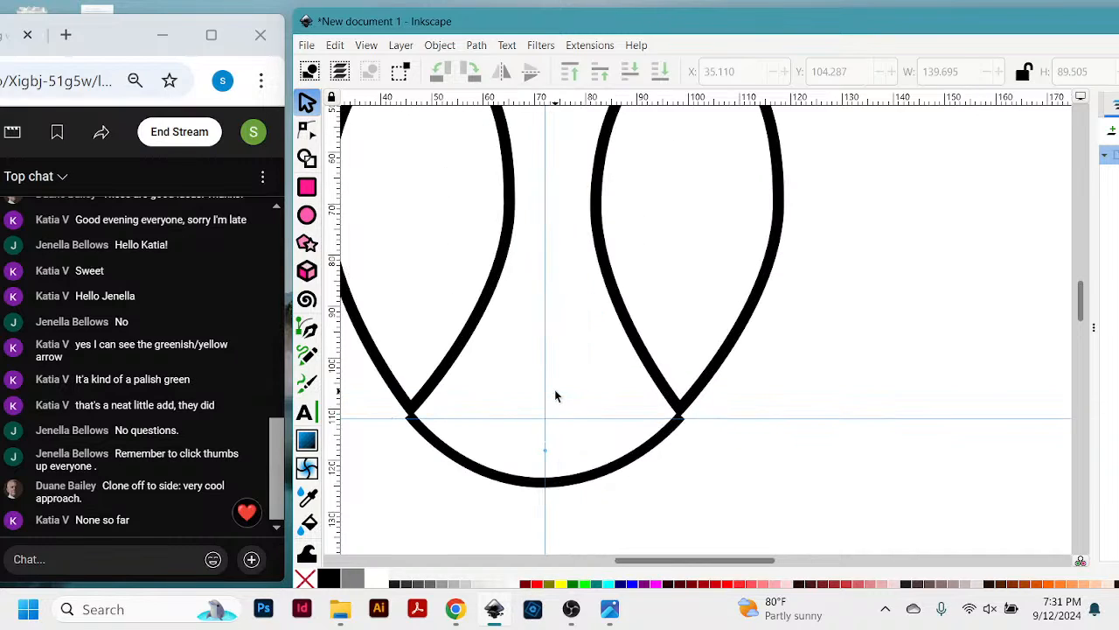
pyautogui.moveTo(552, 29); pyautogui.dragTo(506, 35)
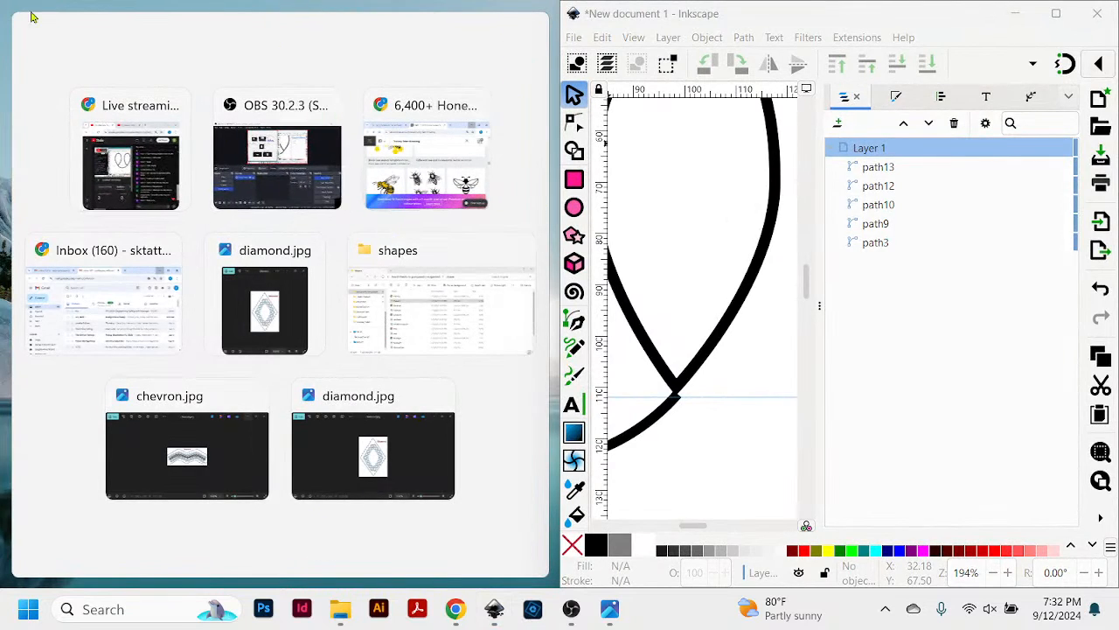
pyautogui.moveTo(556, 302); pyautogui.dragTo(272, 320)
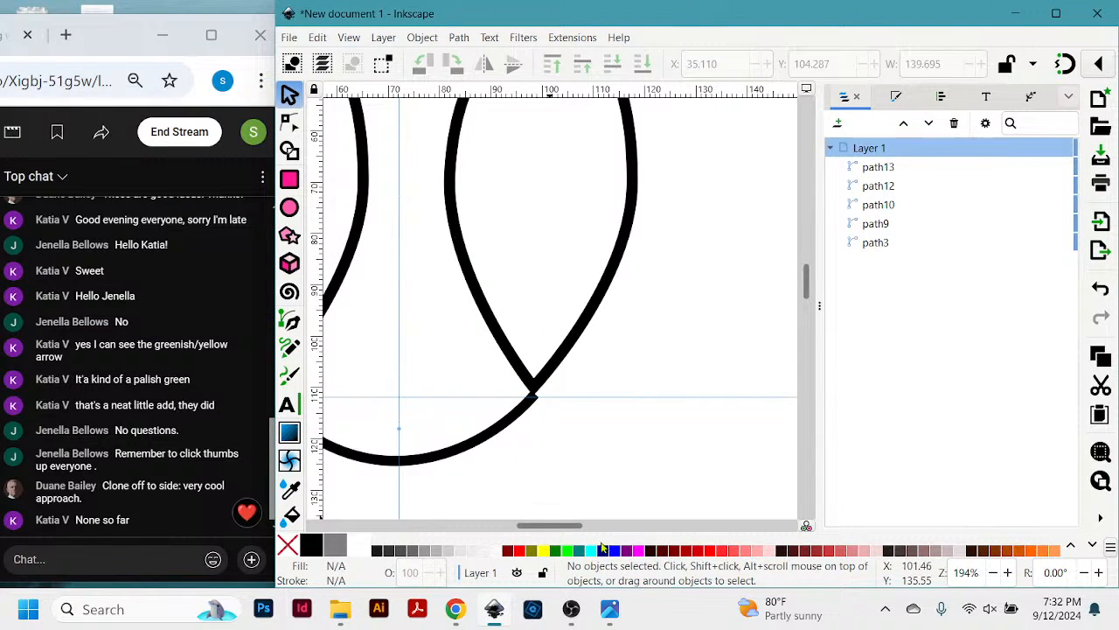
pyautogui.moveTo(558, 525); pyautogui.dragTo(536, 534)
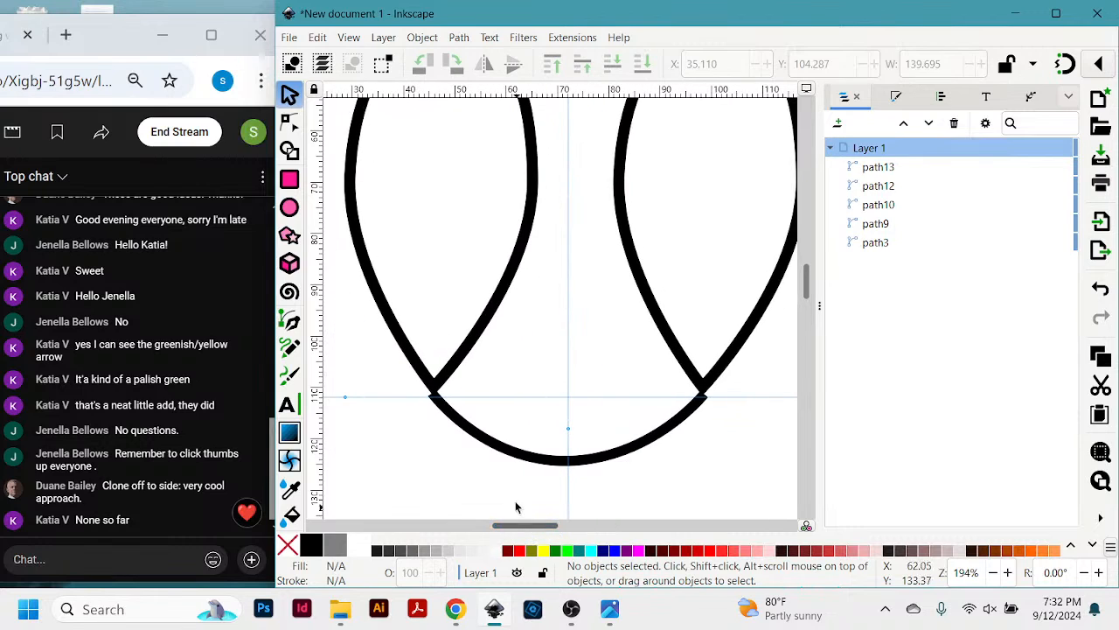
# - Move the connecting curve up to about X 45.1, Y 109.5 mm so its left end overlaps the left teardrop's point
pyautogui.press('z')
pyautogui.moveTo(386, 281); pyautogui.dragTo(559, 481)
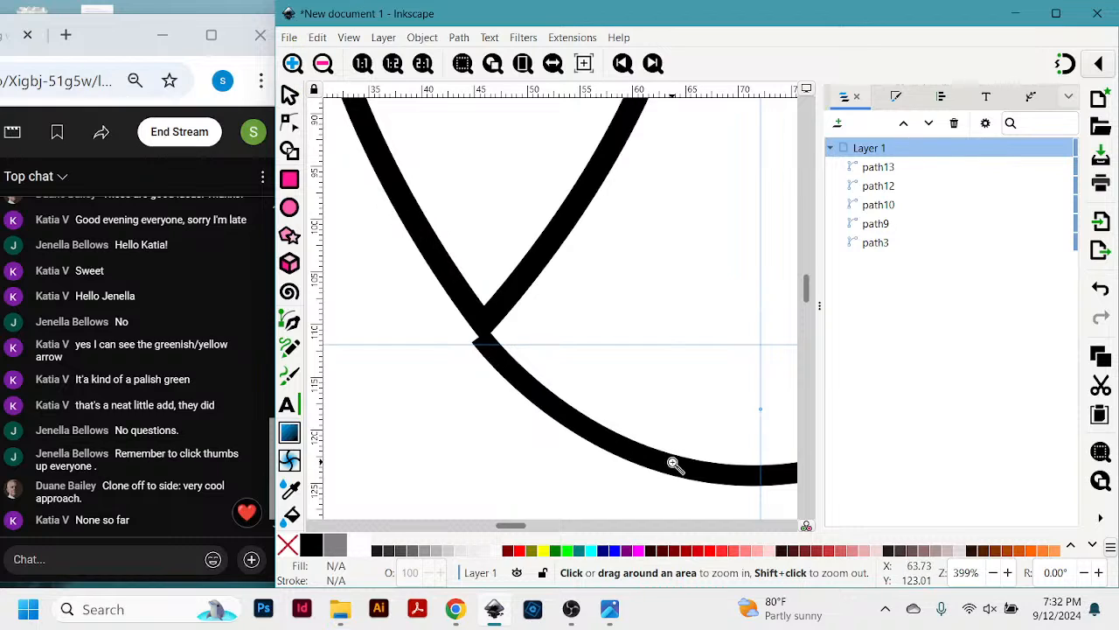
pyautogui.click(289, 94)
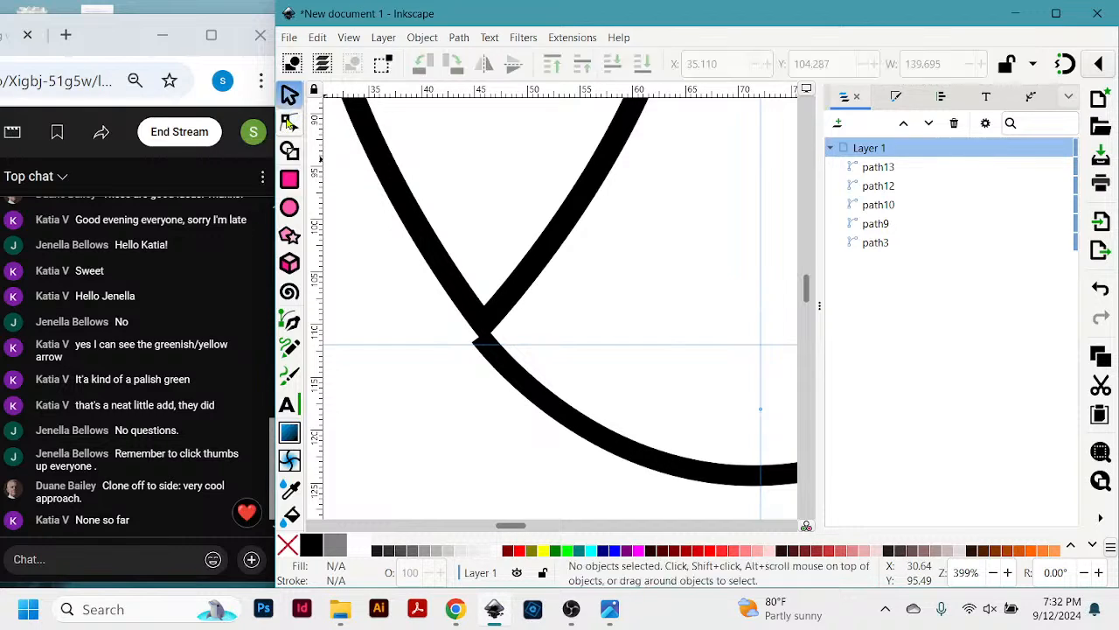
pyautogui.click(703, 477)
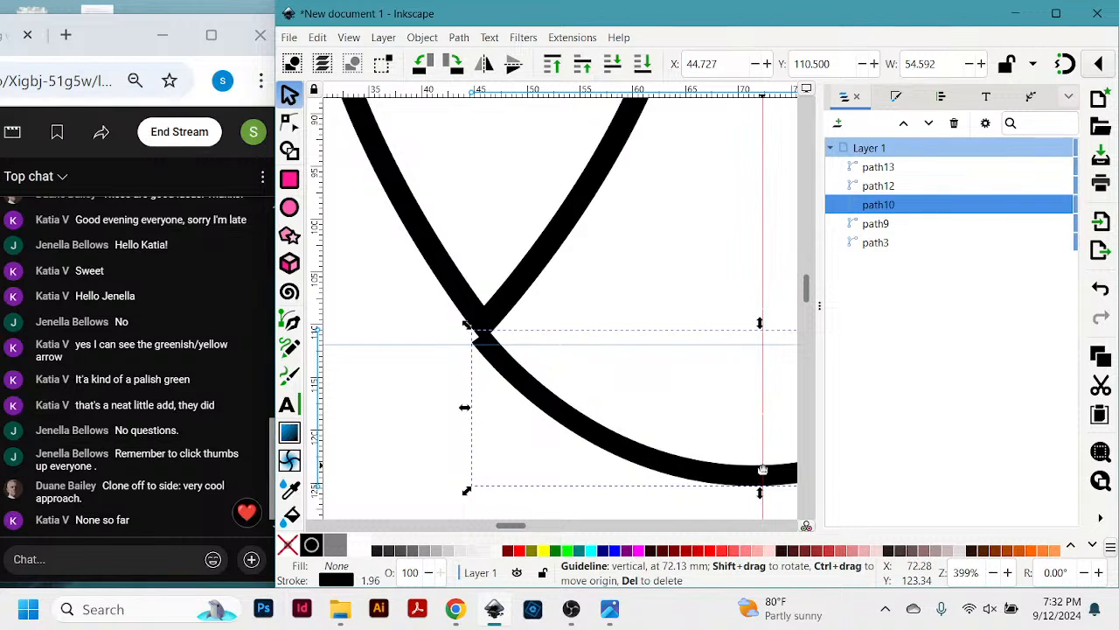
pyautogui.moveTo(757, 476); pyautogui.dragTo(761, 461)
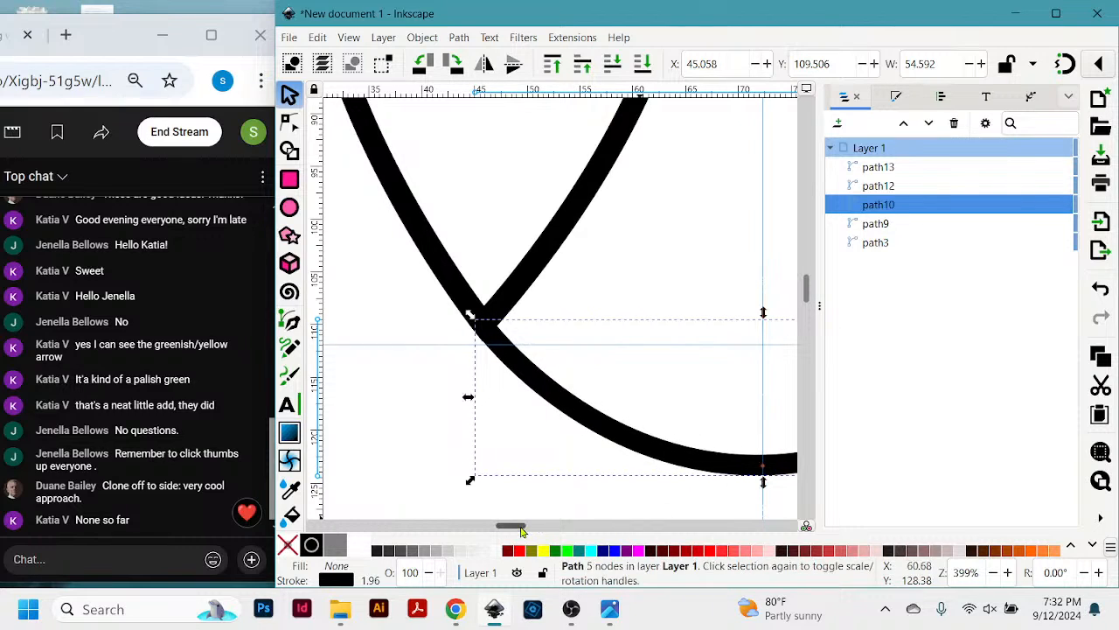
# - Nudge the right teardrop to about X 81.4, Y 38.2 mm so its point covers the connecting curve's right end
pyautogui.moveTo(521, 527); pyautogui.dragTo(551, 531)
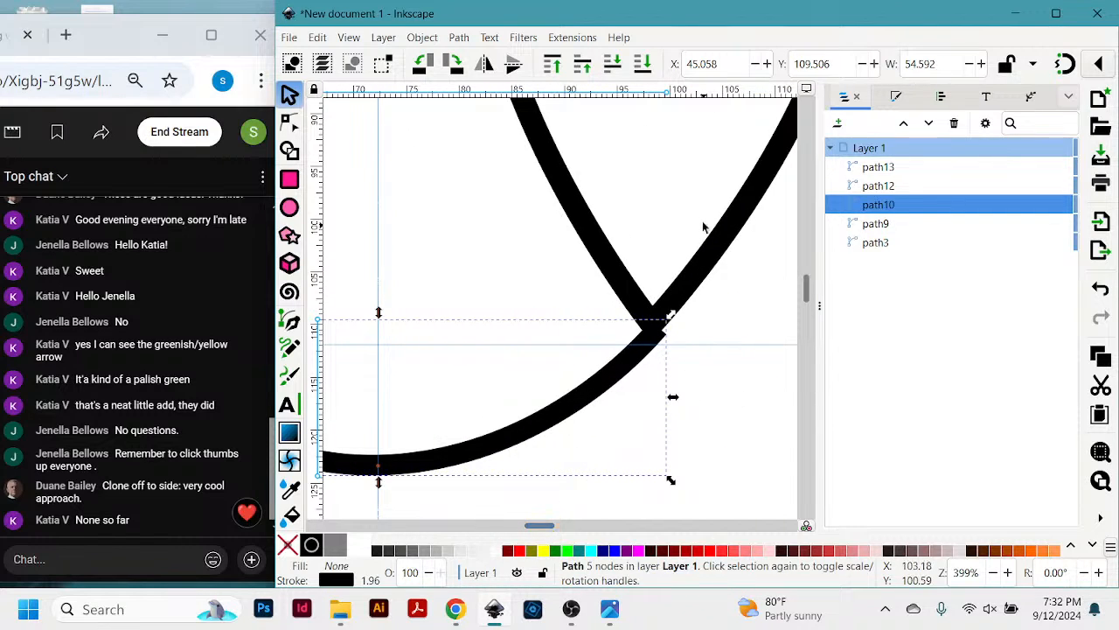
pyautogui.click(717, 247)
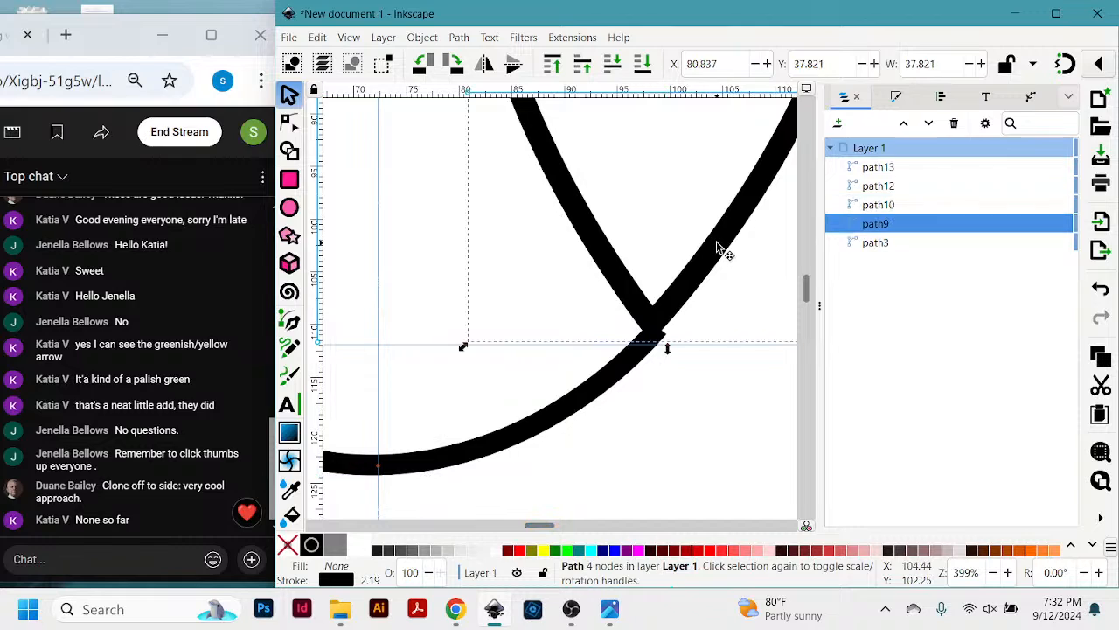
pyautogui.moveTo(717, 248); pyautogui.dragTo(726, 254)
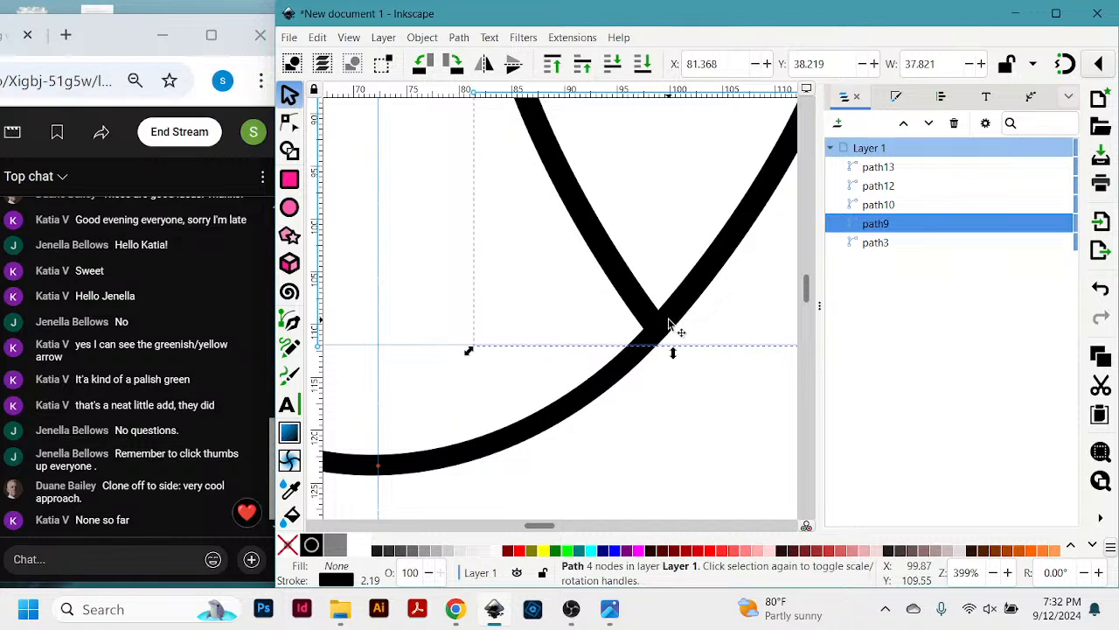
# - Separate the shapes by moving the right teardrop to about X 80.2, Y 25.2 mm and the curve to about X 51.4, Y 121.0 mm
pyautogui.moveTo(669, 324); pyautogui.dragTo(659, 185)
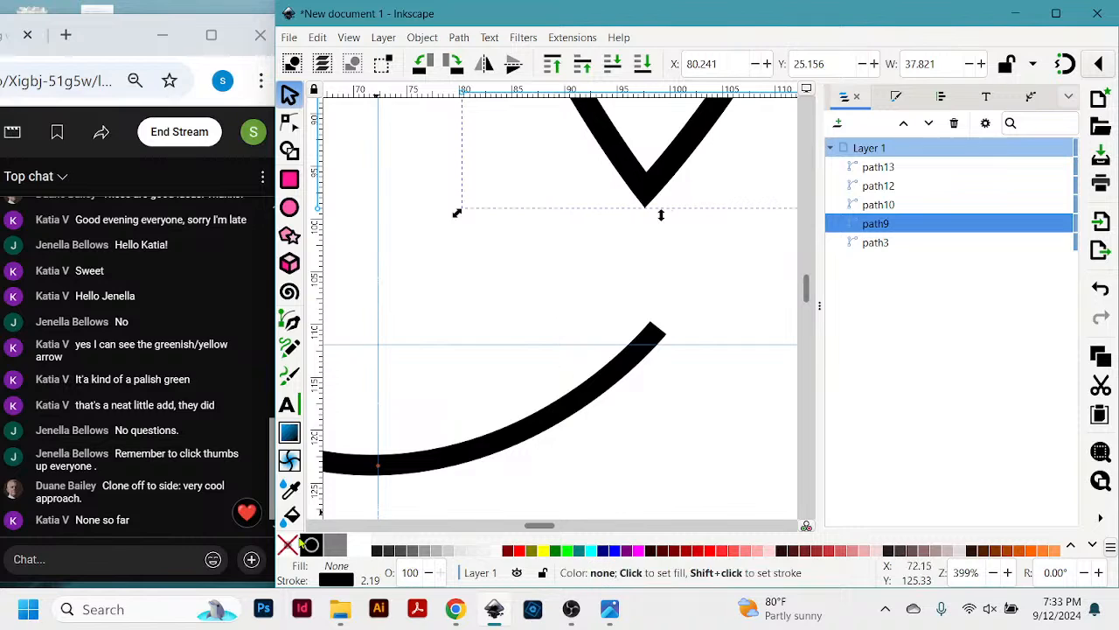
pyautogui.press('-')
pyautogui.press('-')
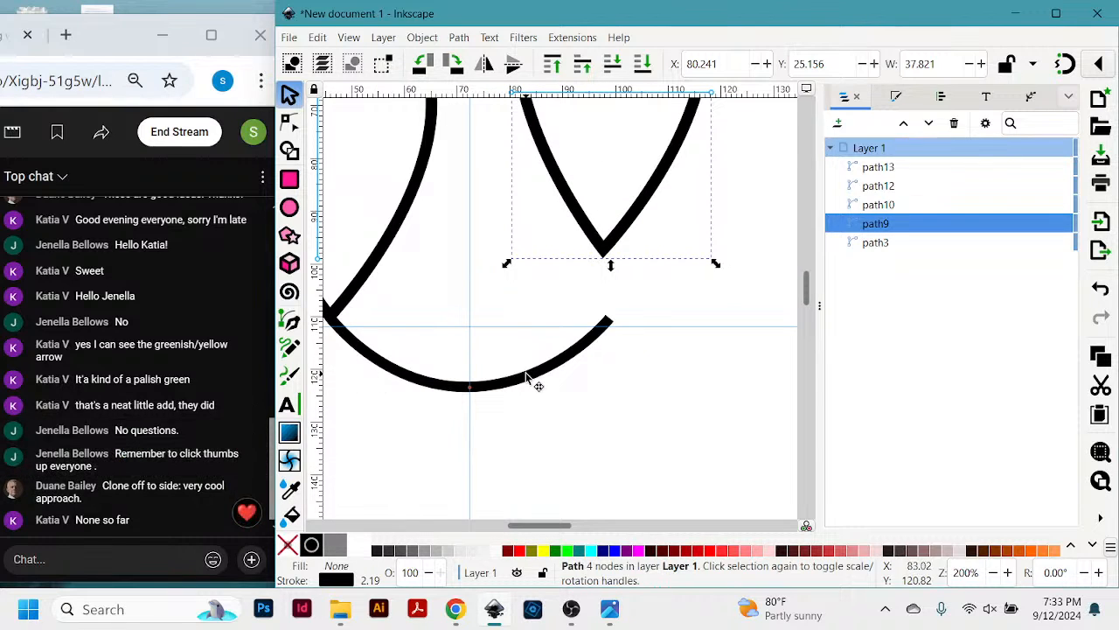
pyautogui.moveTo(526, 378); pyautogui.dragTo(558, 439)
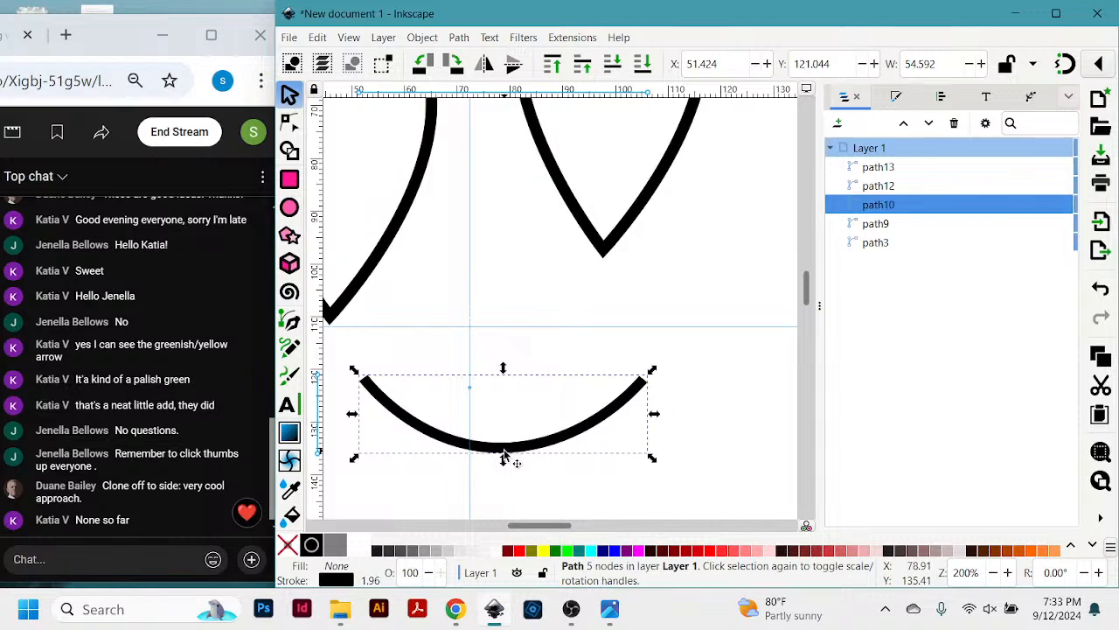
# - Duplicate the curve and place the copy, rotated counterclockwise to about 36.1 mm wide, at about X 89.6, Y 94.1 mm
pyautogui.press('ctrl')
pyautogui.hotkey('ctrl', 'd')
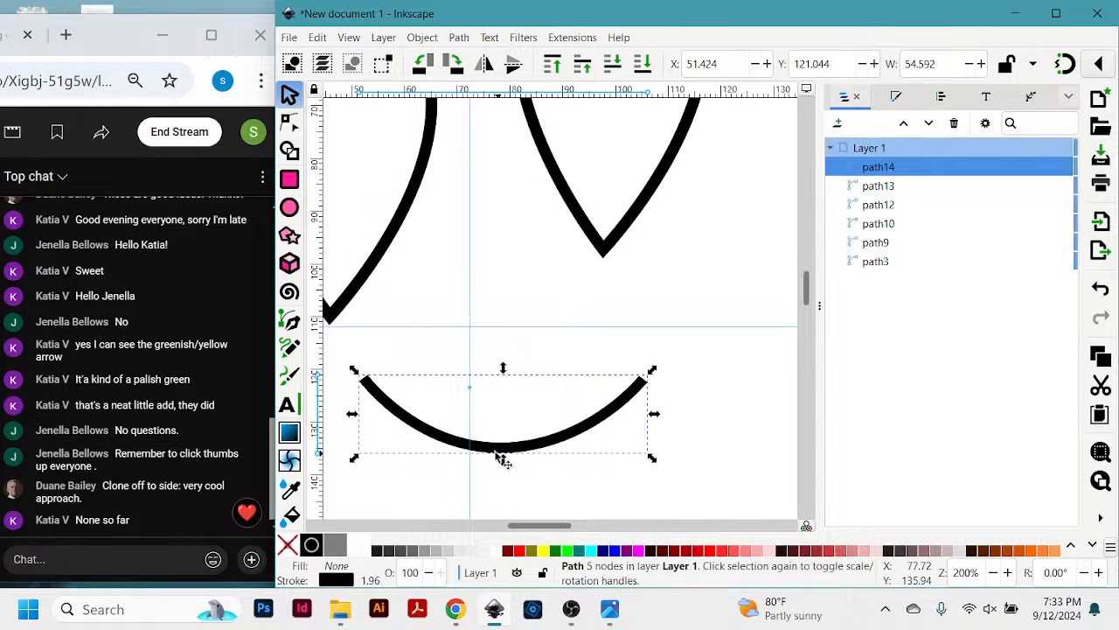
pyautogui.moveTo(453, 442); pyautogui.dragTo(527, 366)
pyautogui.click(533, 367)
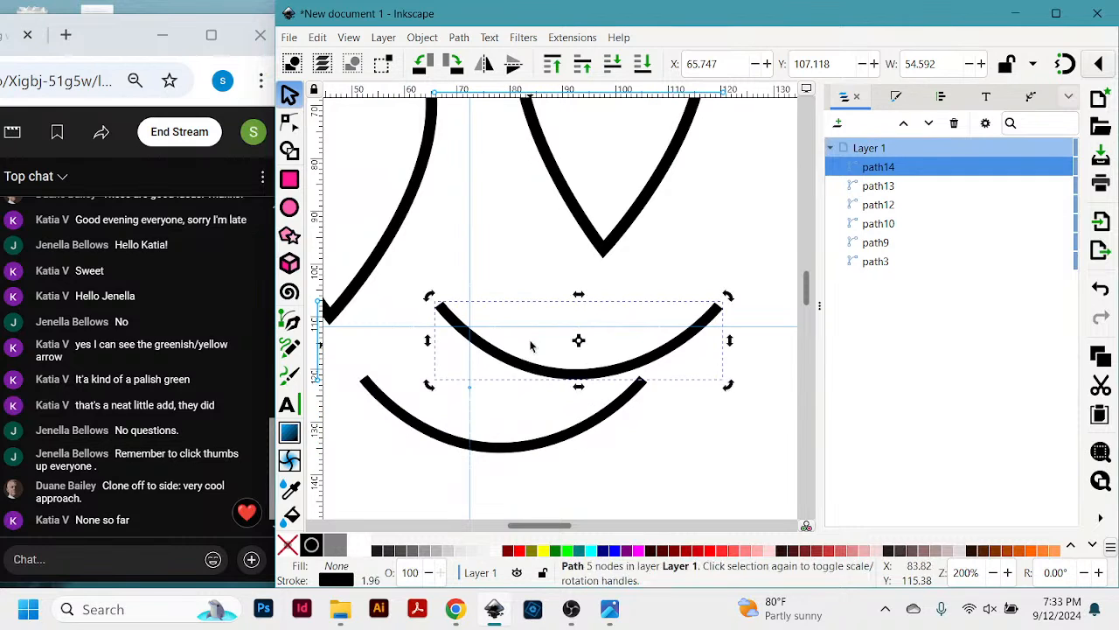
pyautogui.moveTo(428, 295); pyautogui.dragTo(379, 464)
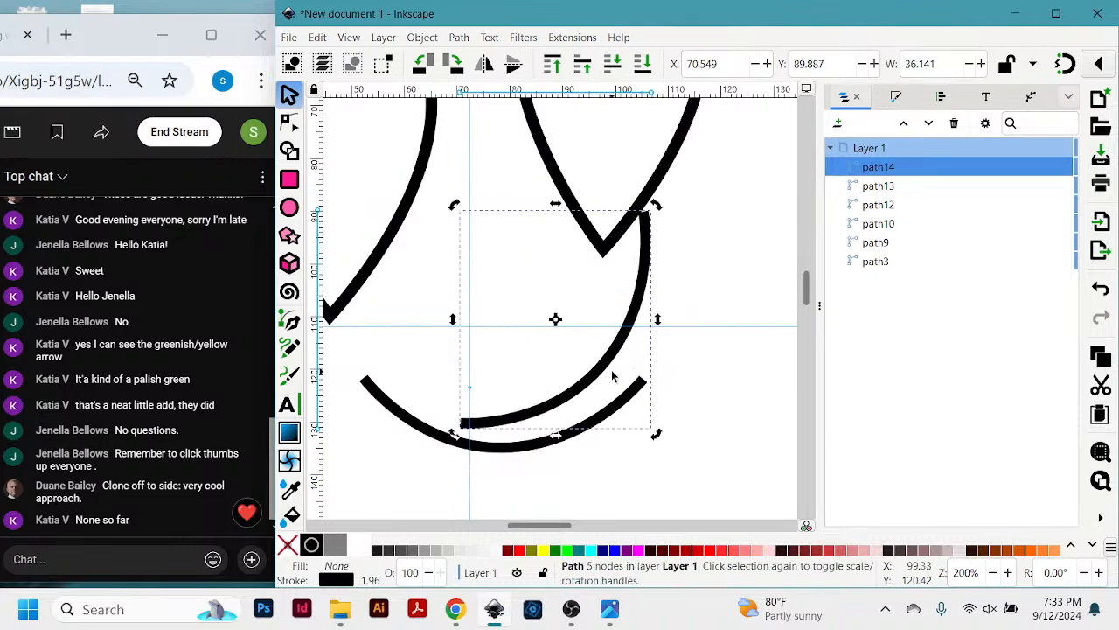
pyautogui.scroll(-3, 617, 376)
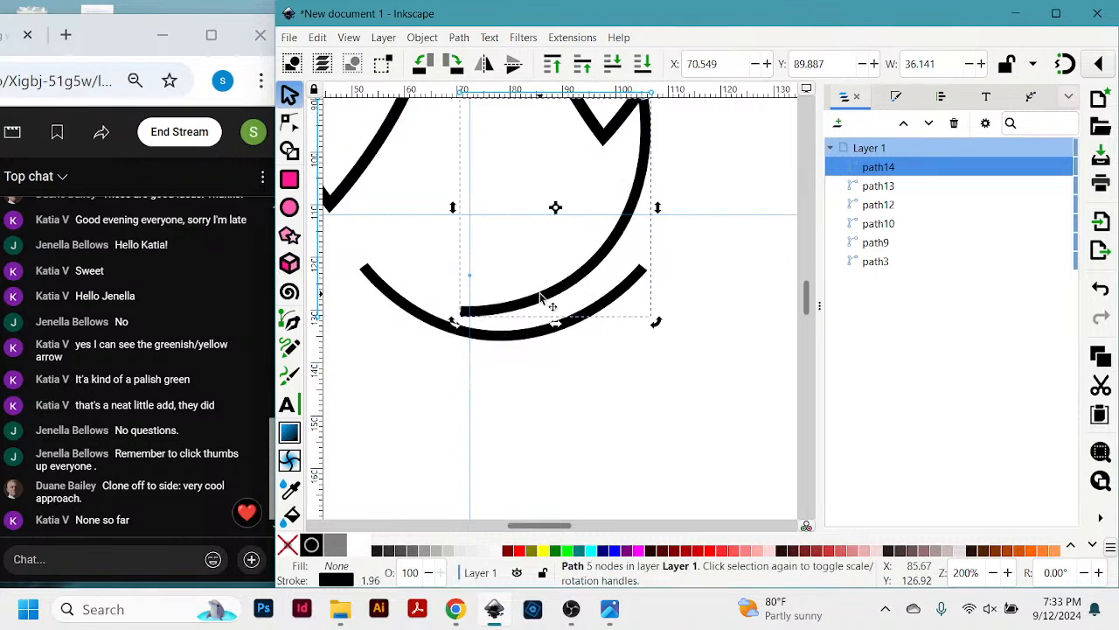
pyautogui.moveTo(564, 291); pyautogui.dragTo(666, 313)
# - Rotate the original curve counterclockwise and move it to about X 44.0, Y 133.6 mm so its upper end meets the copy's lower end
pyautogui.moveTo(545, 332); pyautogui.dragTo(510, 425)
pyautogui.click(539, 417)
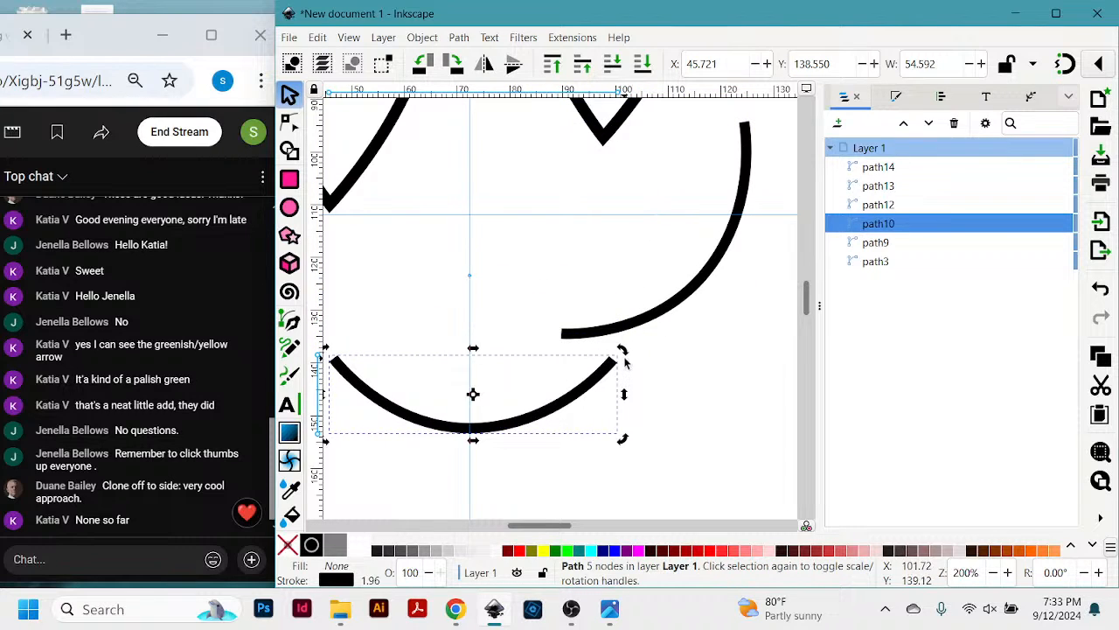
pyautogui.moveTo(624, 357); pyautogui.dragTo(570, 315)
pyautogui.moveTo(558, 359); pyautogui.dragTo(554, 384)
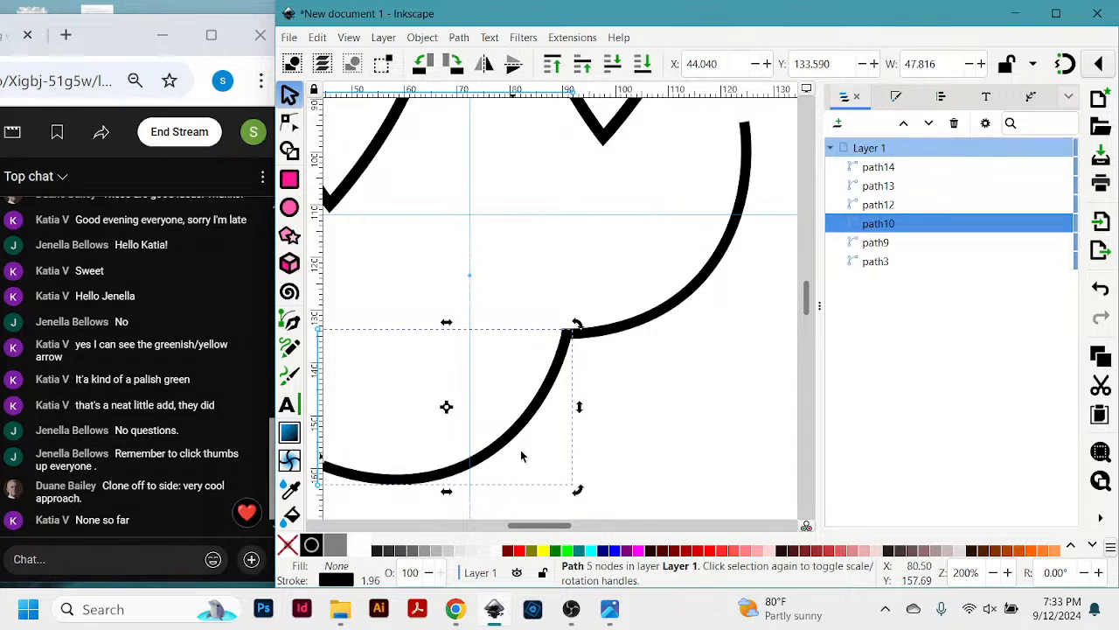
# - Group the two joined curves into a single object
pyautogui.click(651, 321)
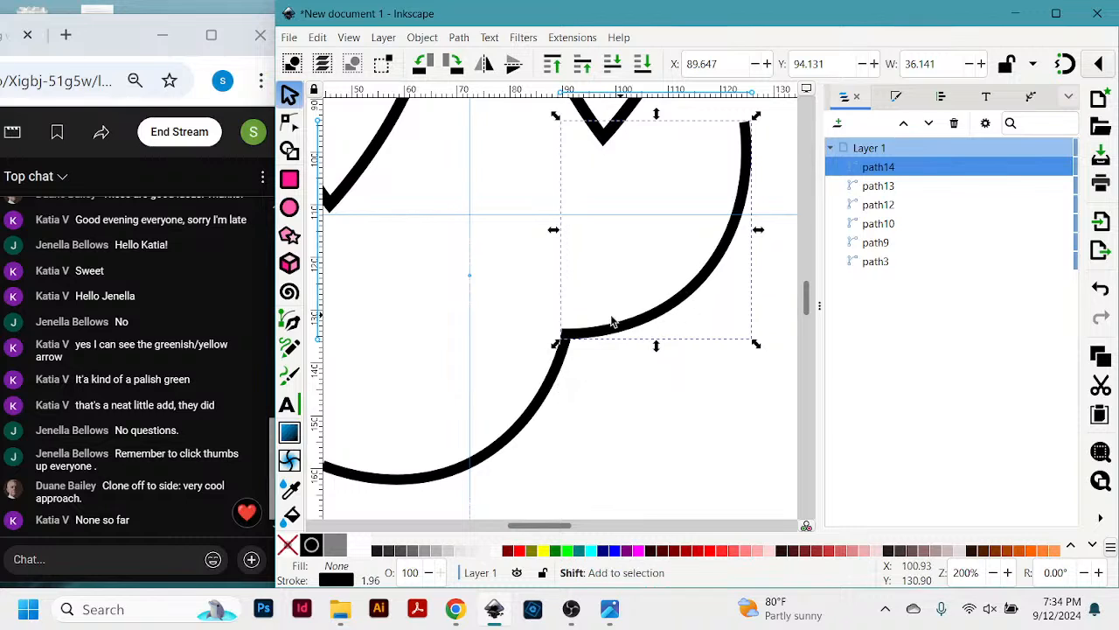
pyautogui.keyDown('shift'); pyautogui.click(479, 465); pyautogui.keyUp('shift')
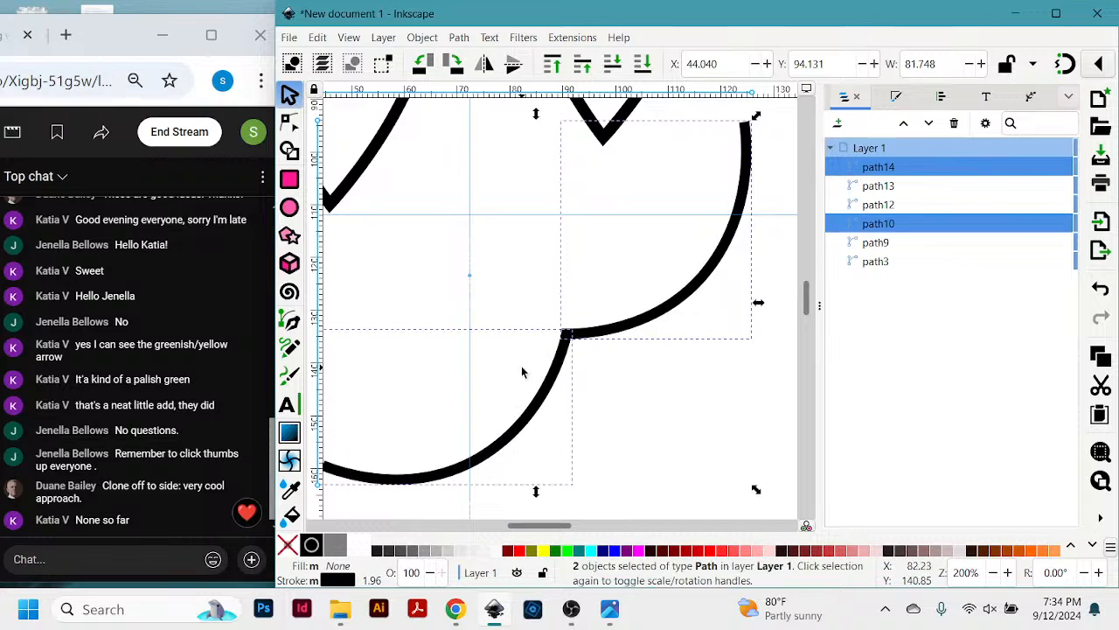
pyautogui.click(423, 38)
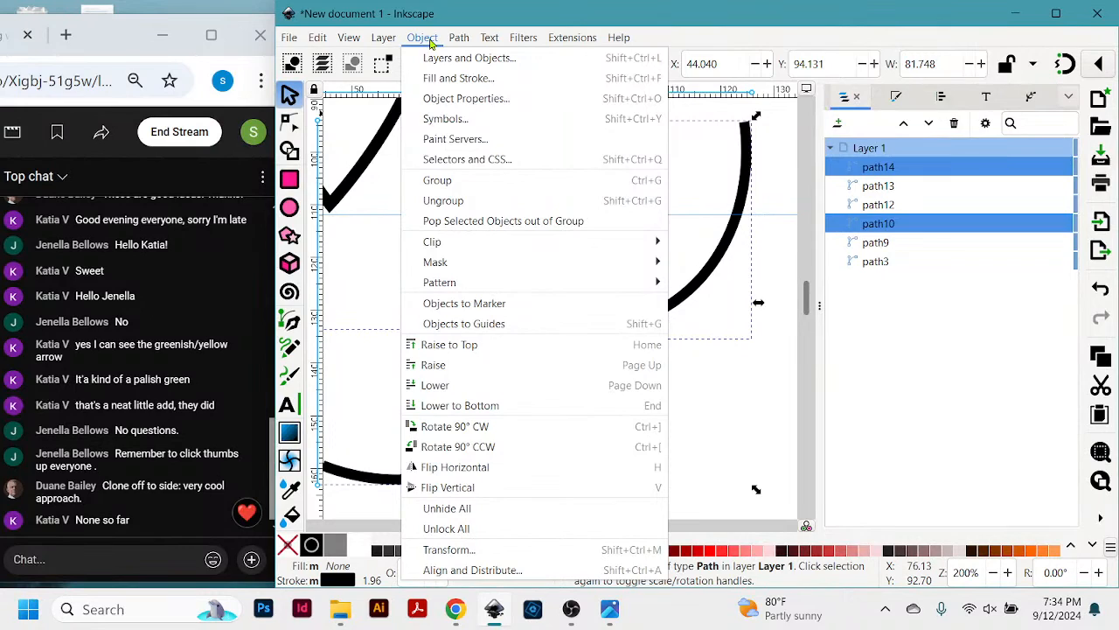
pyautogui.click(437, 181)
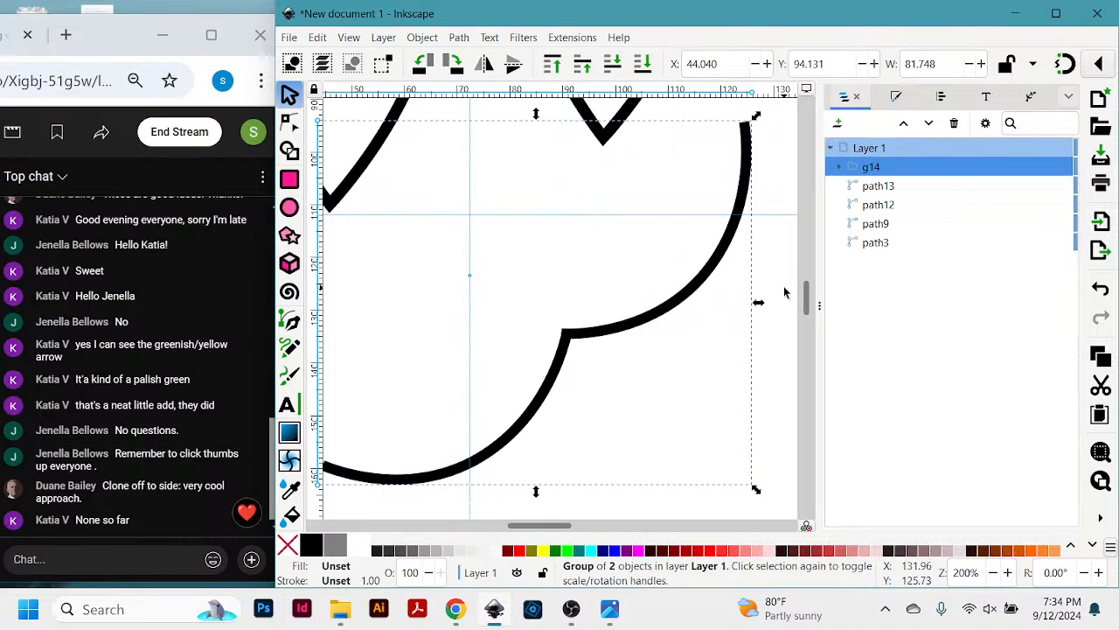
# - Move the grouped curves as one unit to about X -3.1, Y 140.7 mm, below the left teardrop
pyautogui.press('-')
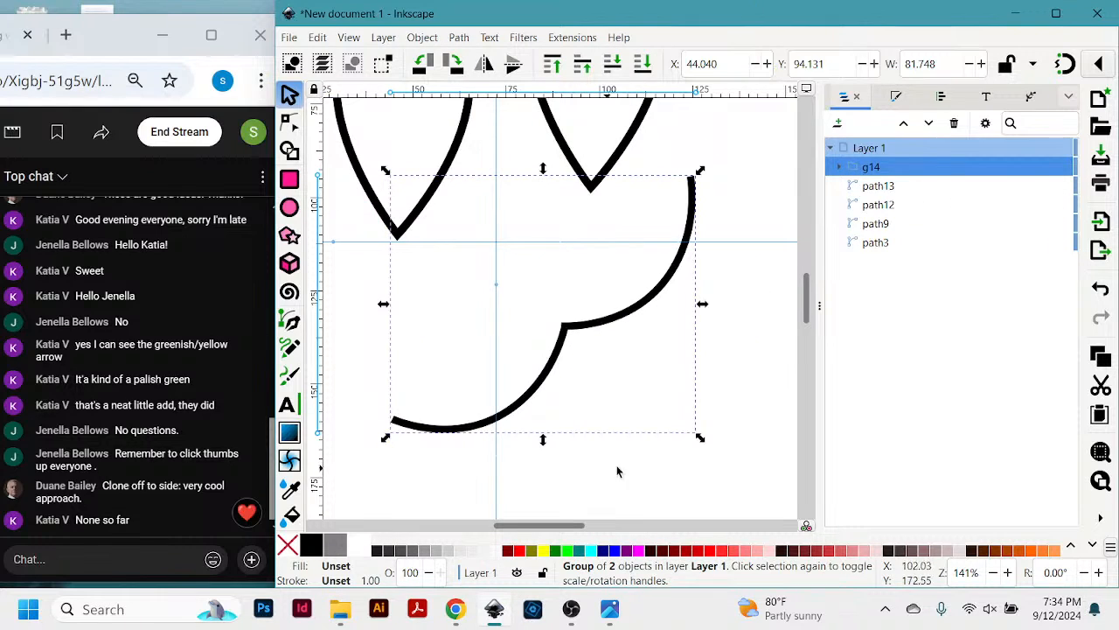
pyautogui.click(757, 178)
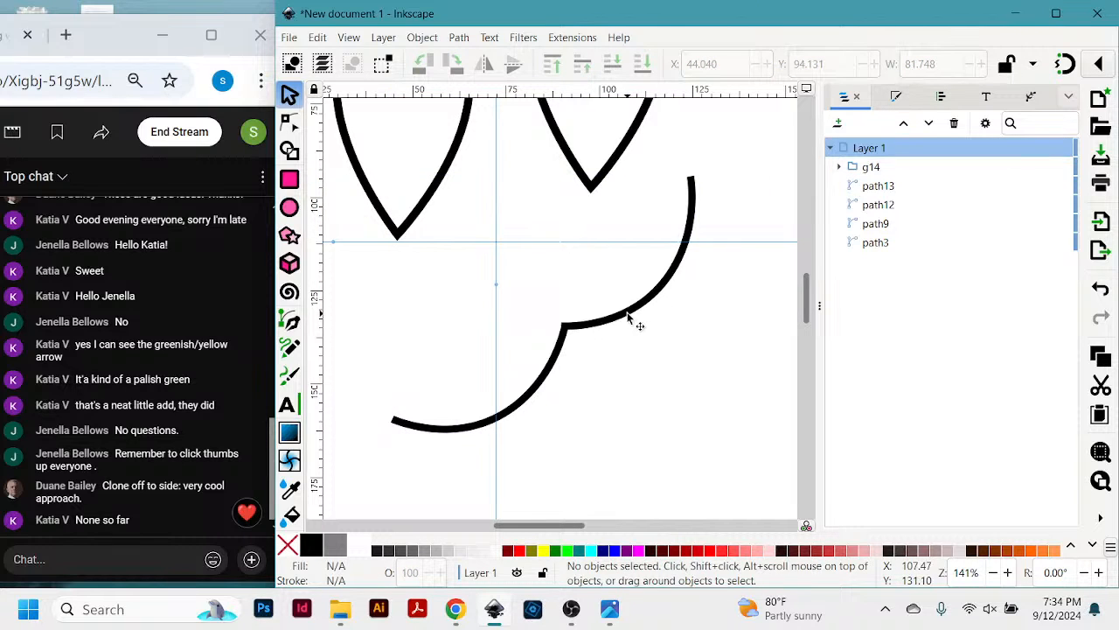
pyautogui.moveTo(633, 318); pyautogui.dragTo(641, 374)
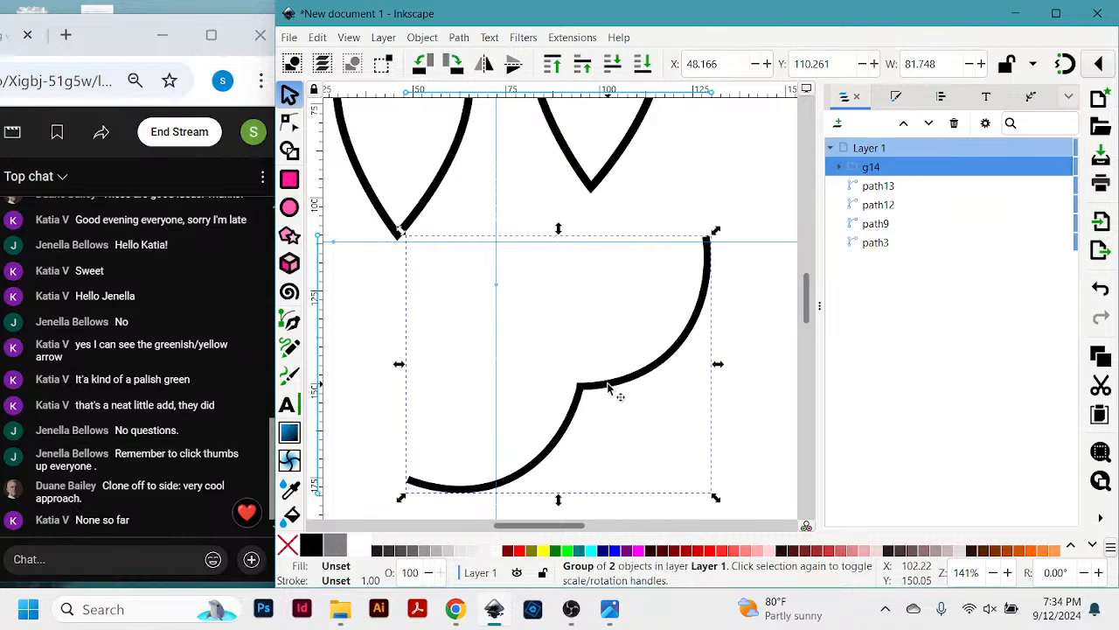
pyautogui.moveTo(617, 390); pyautogui.dragTo(573, 383)
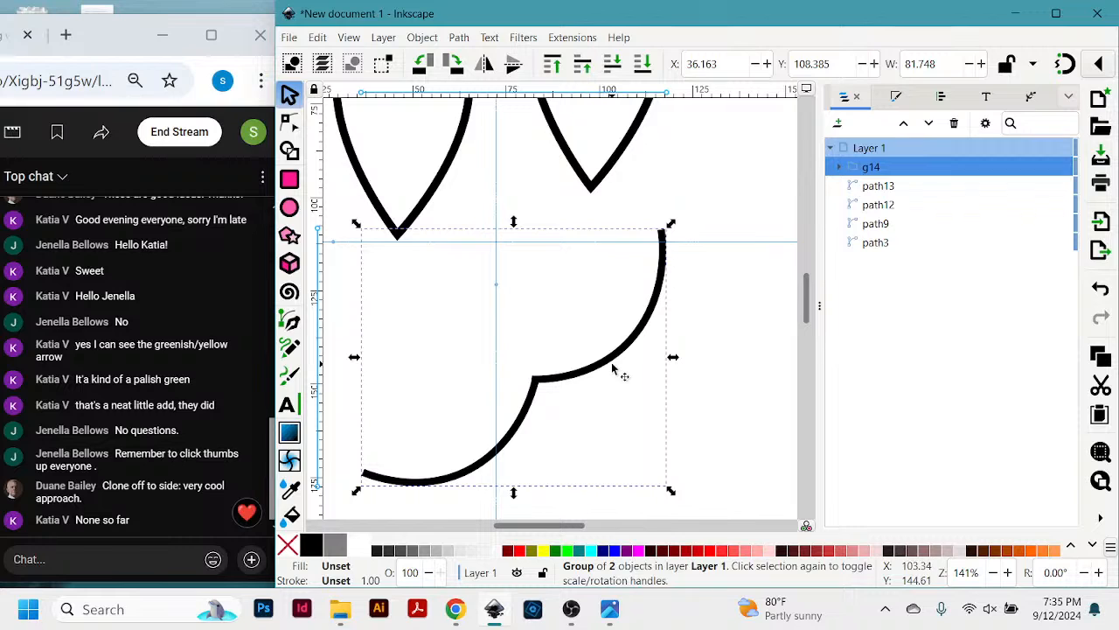
pyautogui.keyDown('ctrl'); pyautogui.scroll(-3, 612, 370); pyautogui.keyUp('ctrl')
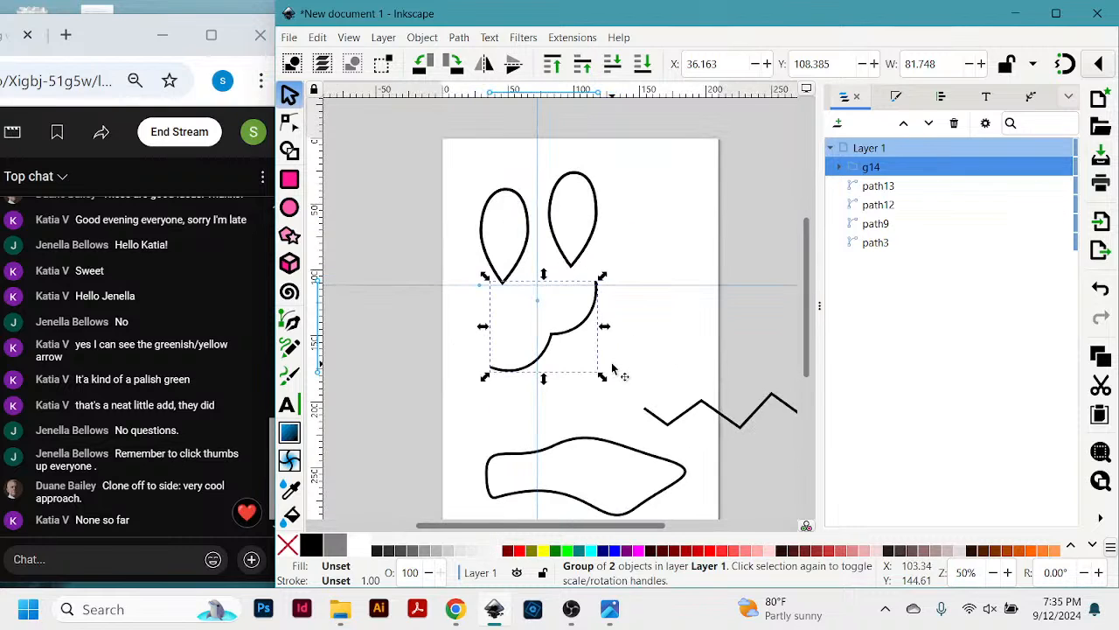
pyautogui.scroll(2, 612, 370)
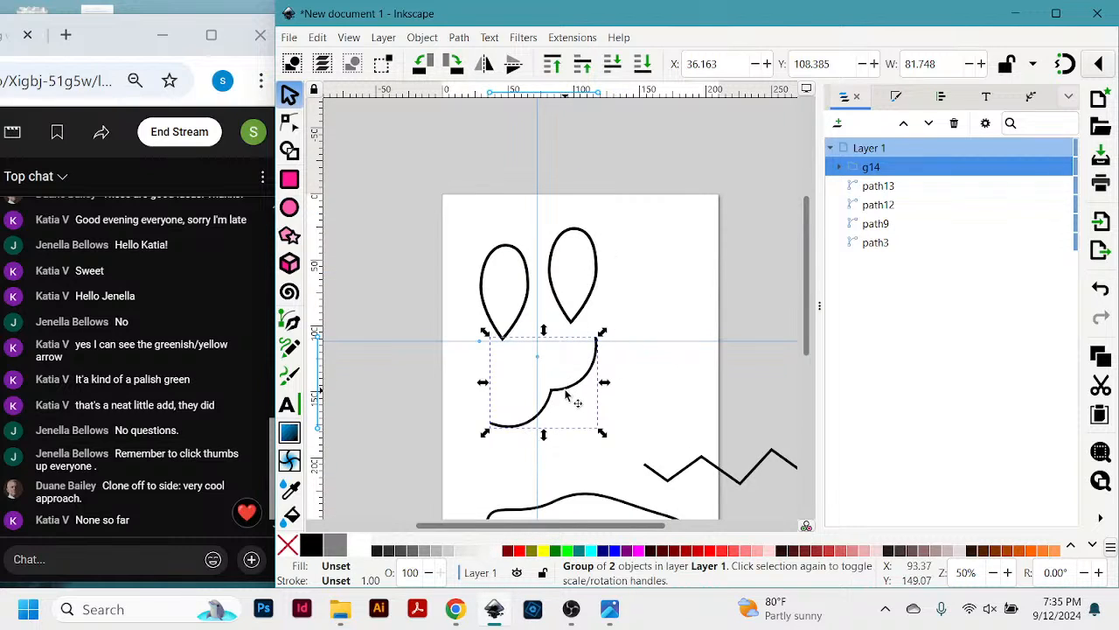
pyautogui.moveTo(560, 407); pyautogui.dragTo(512, 444)
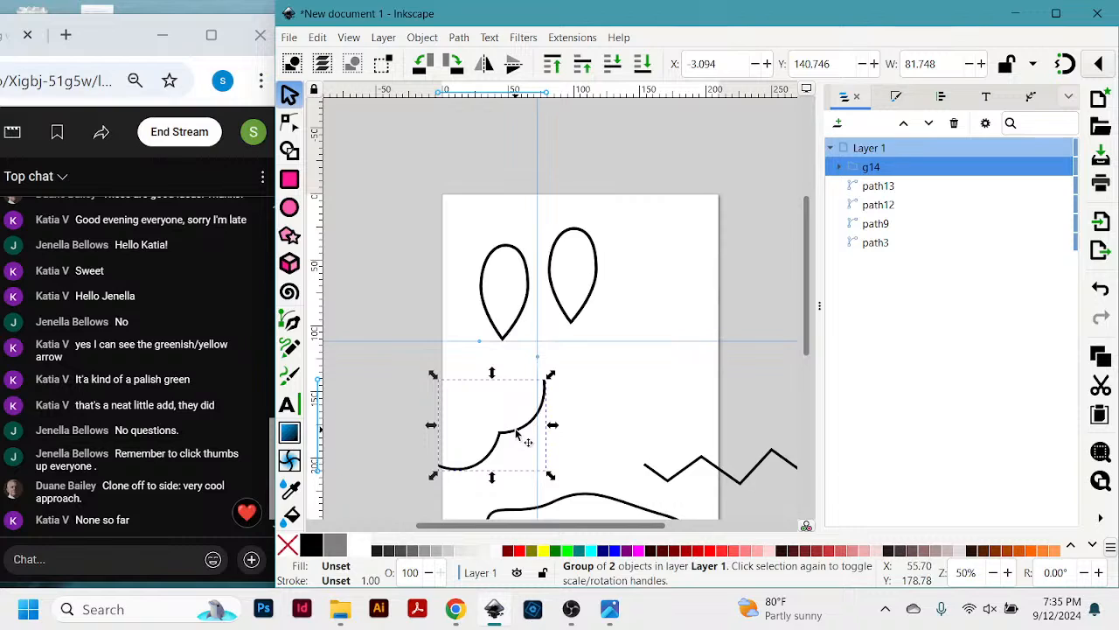
# - Duplicate the curve group and move the copy to about X 91.3, Y 93.0 mm, below the right teardrop
pyautogui.press('ctrl')
pyautogui.press('ctrl')
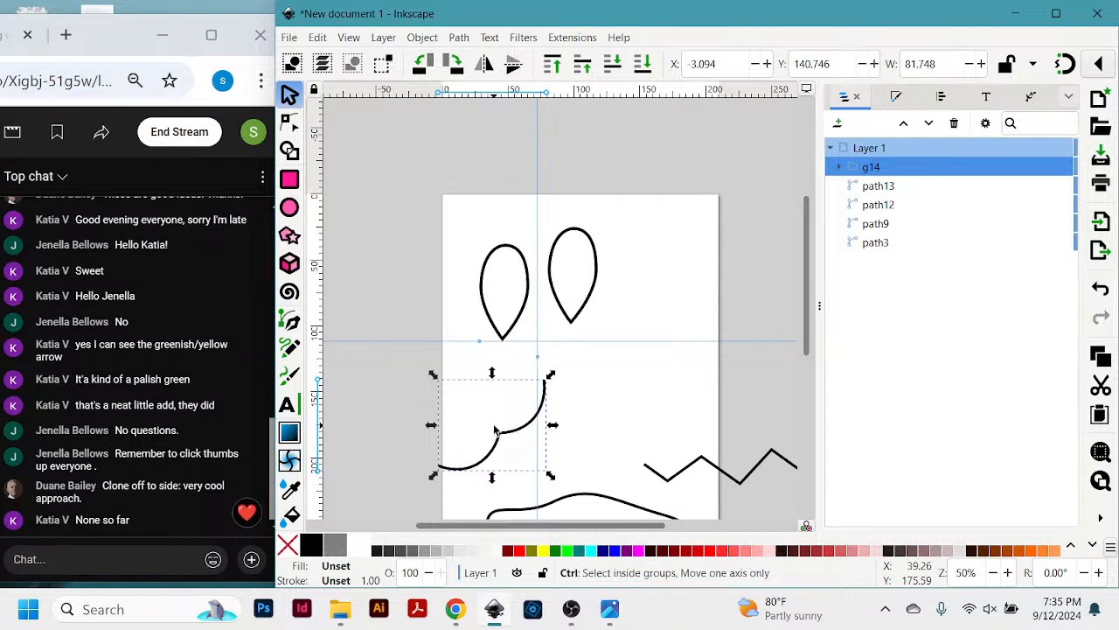
pyautogui.press('ctrl')
pyautogui.hotkey('ctrl', 'd')
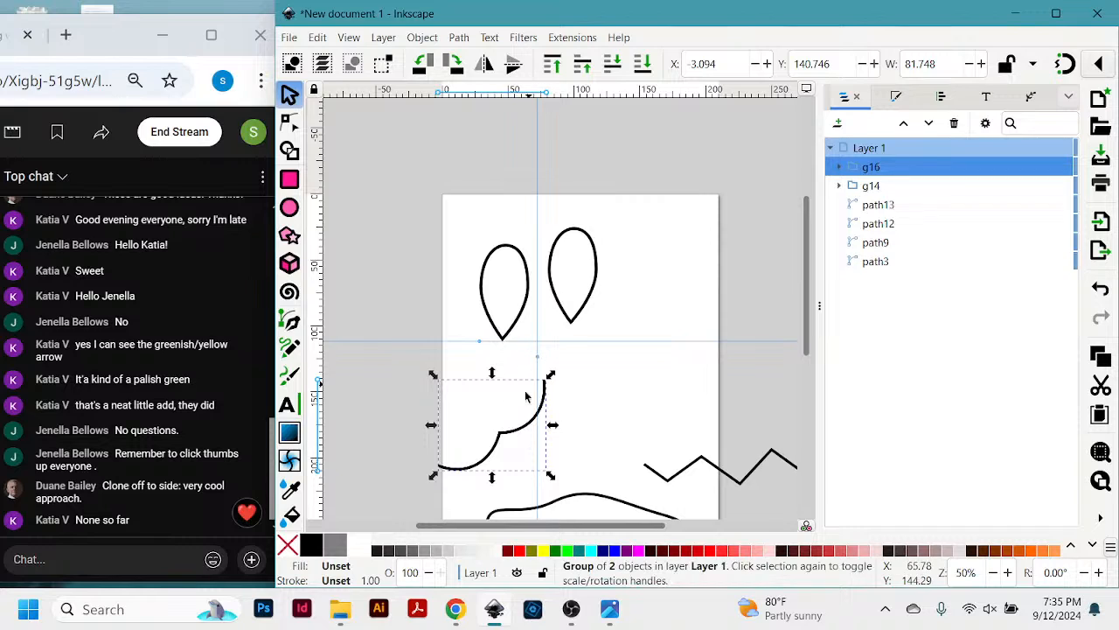
pyautogui.moveTo(522, 428); pyautogui.dragTo(659, 345)
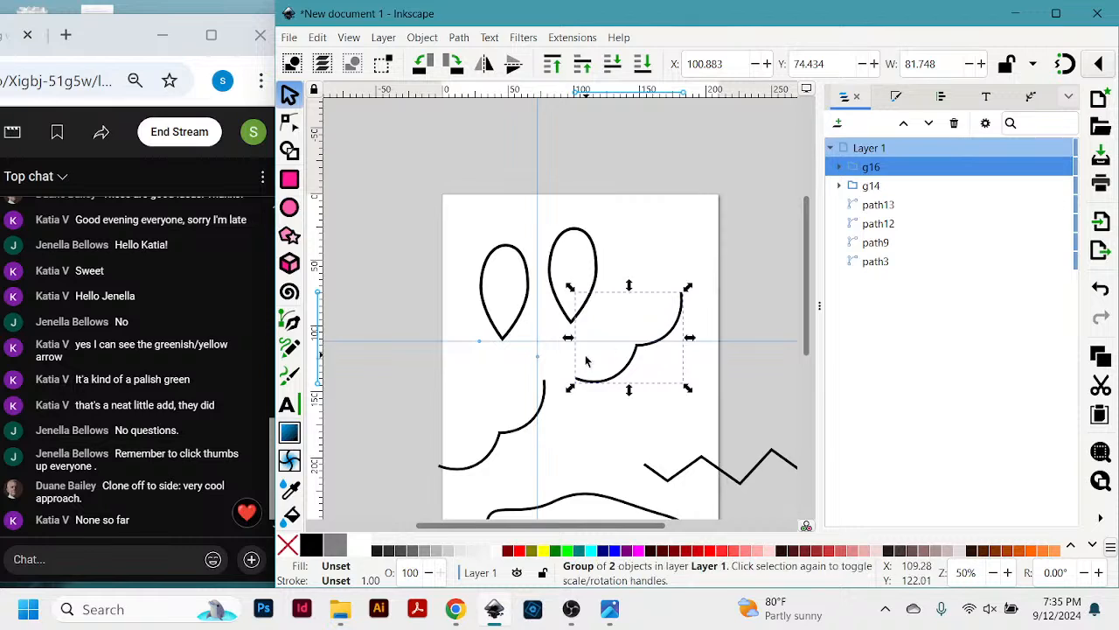
pyautogui.moveTo(583, 385); pyautogui.dragTo(572, 407)
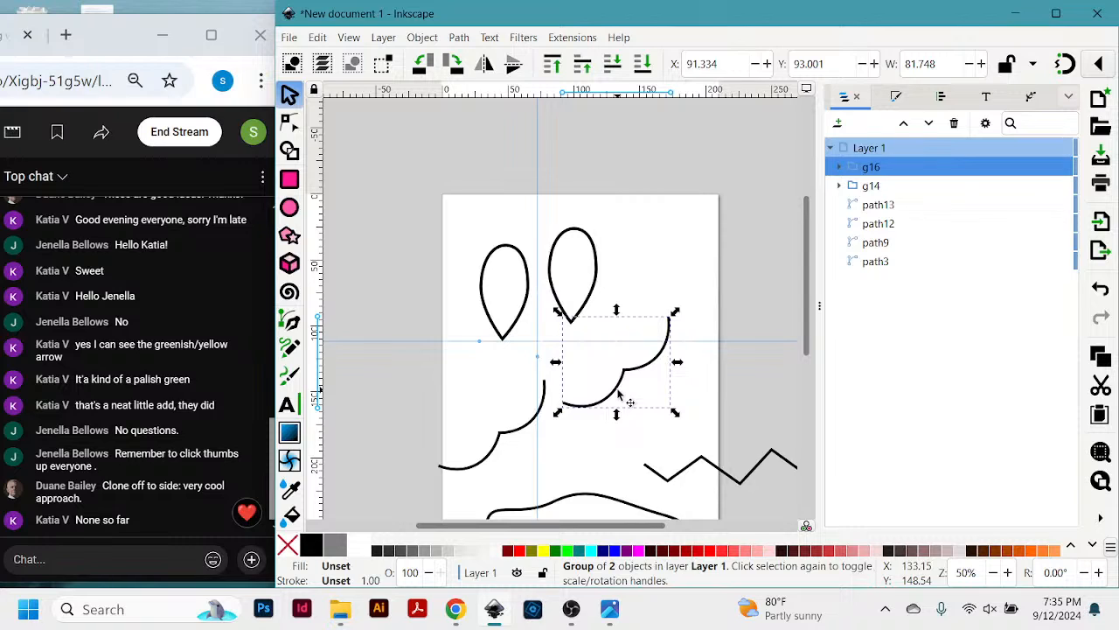
# - Delete both teardrops and move the right curve group up to about X 85.7, Y 60.2 mm
pyautogui.keyDown('ctrl'); pyautogui.scroll(3, 619, 396); pyautogui.keyUp('ctrl')
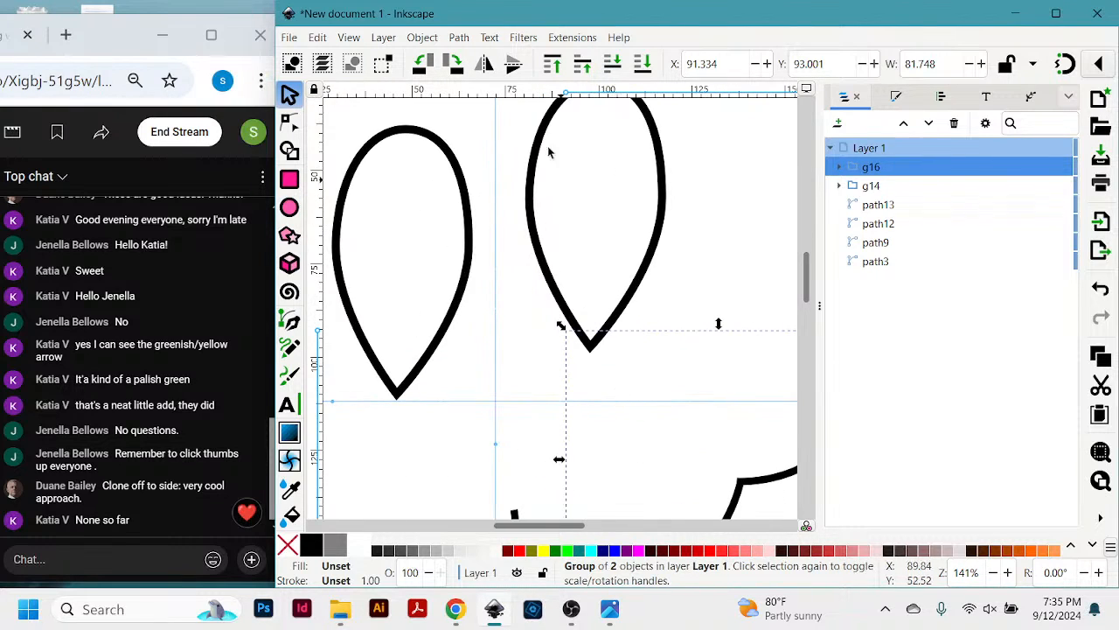
pyautogui.click(472, 253)
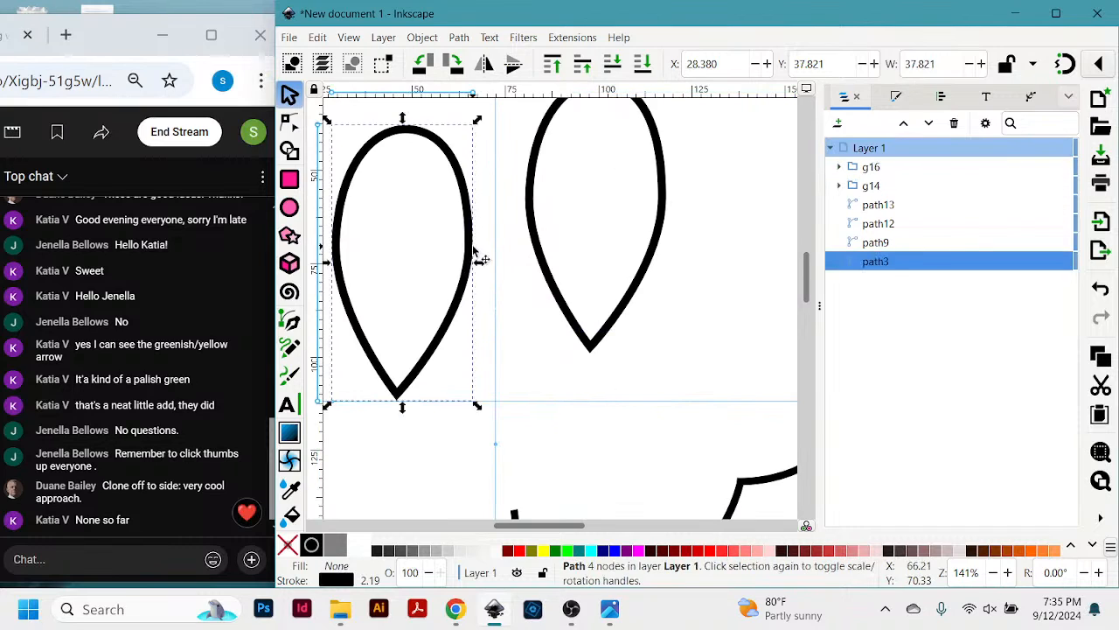
pyautogui.press('Delete')
pyautogui.click(633, 300)
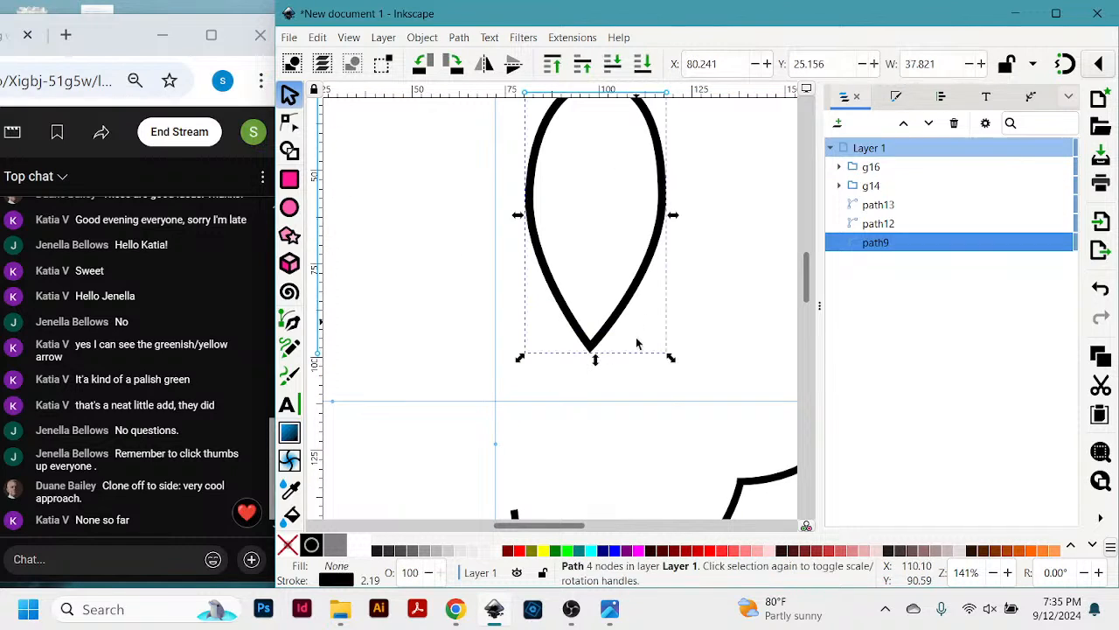
pyautogui.moveTo(743, 482); pyautogui.dragTo(717, 360)
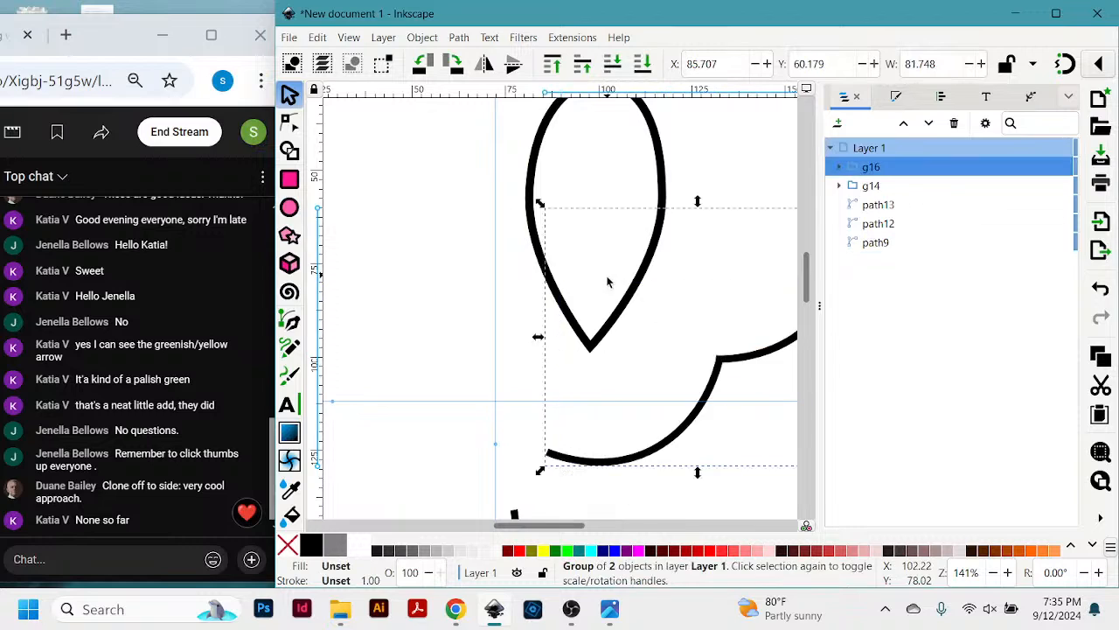
pyautogui.click(625, 305)
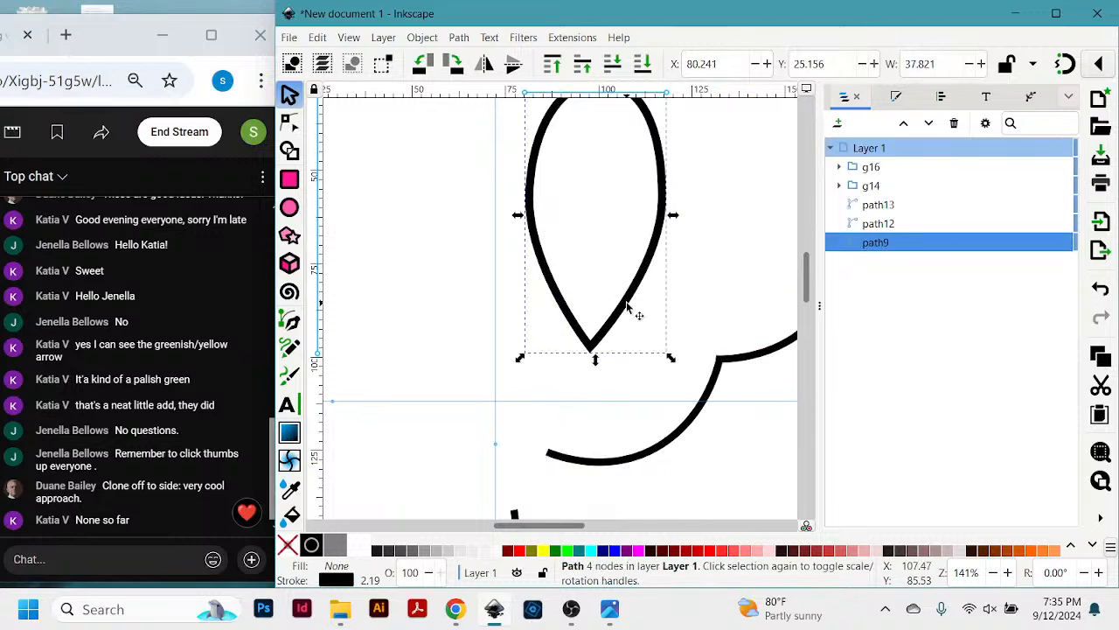
pyautogui.press('Delete')
# - Rotate the right curve group clockwise and place it at about X 84.6, Y 121.6 mm, right of the left group
pyautogui.scroll(-3, 632, 313)
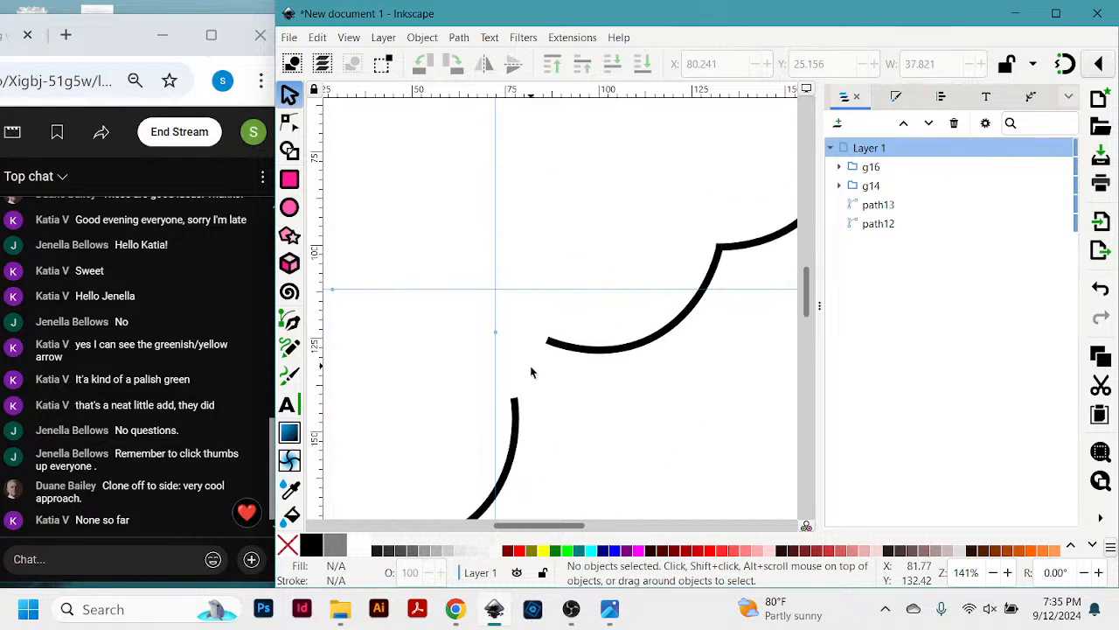
pyautogui.moveTo(564, 354); pyautogui.dragTo(499, 187)
pyautogui.click(473, 346)
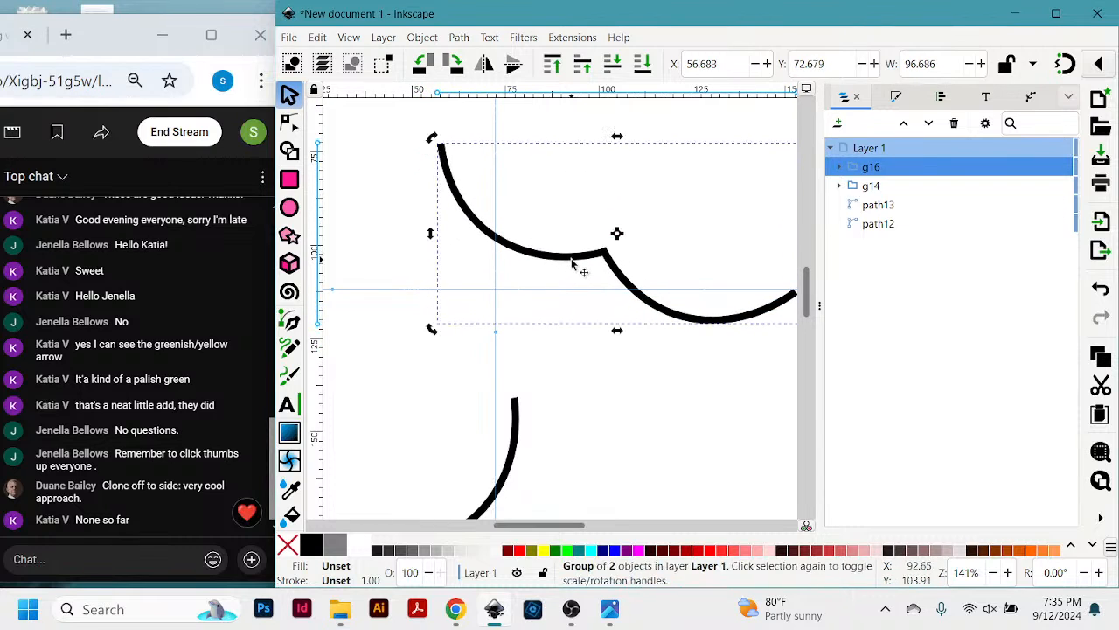
pyautogui.moveTo(573, 263); pyautogui.dragTo(687, 450)
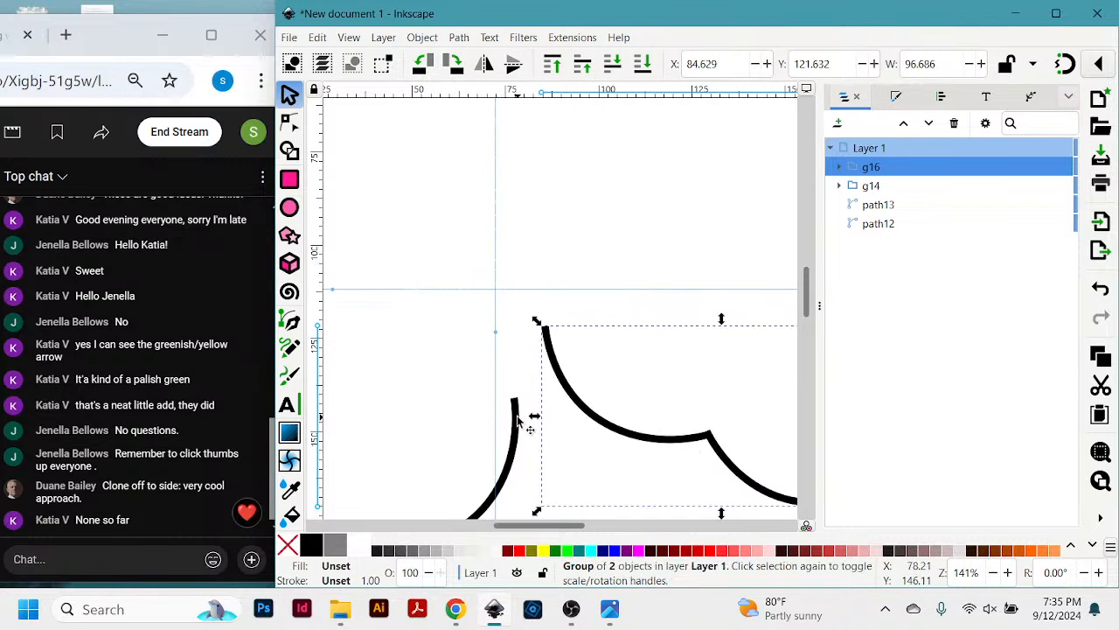
# - Move the left curve group up to about X -4.7, Y 116.3 mm and rotate it so its upper end stands beside the right group's
pyautogui.moveTo(518, 422); pyautogui.dragTo(547, 300)
pyautogui.click(522, 299)
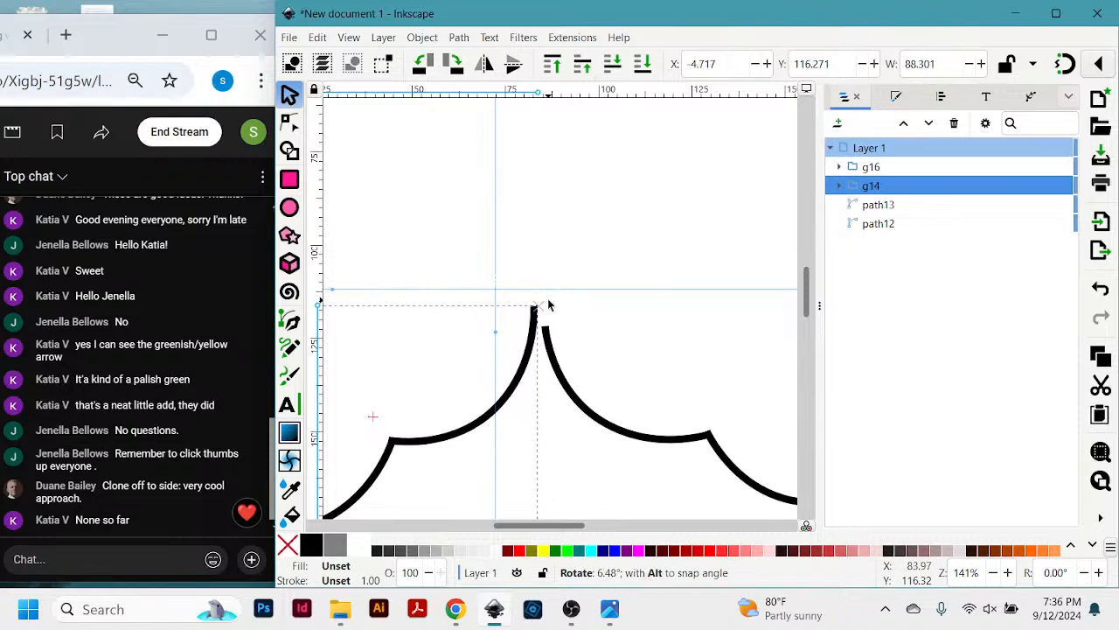
# - Move the right curve group to about X 83.5, Y 116.0 mm so its upper end touches the left group's upper end
pyautogui.click(575, 379)
pyautogui.moveTo(574, 391); pyautogui.dragTo(578, 375)
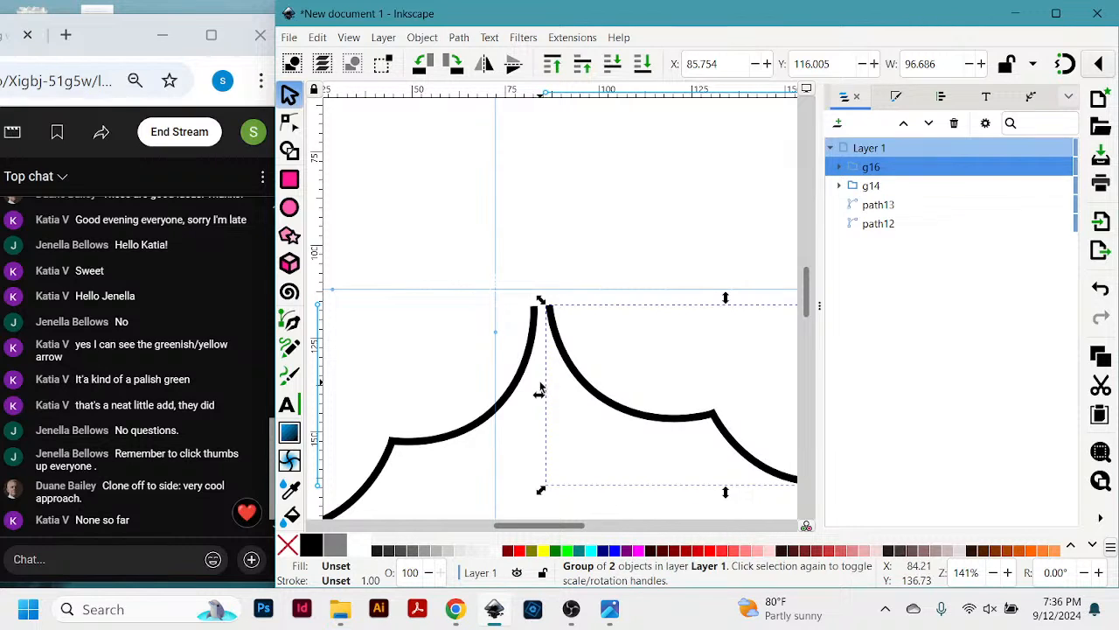
pyautogui.press('z')
pyautogui.moveTo(475, 252); pyautogui.dragTo(612, 408)
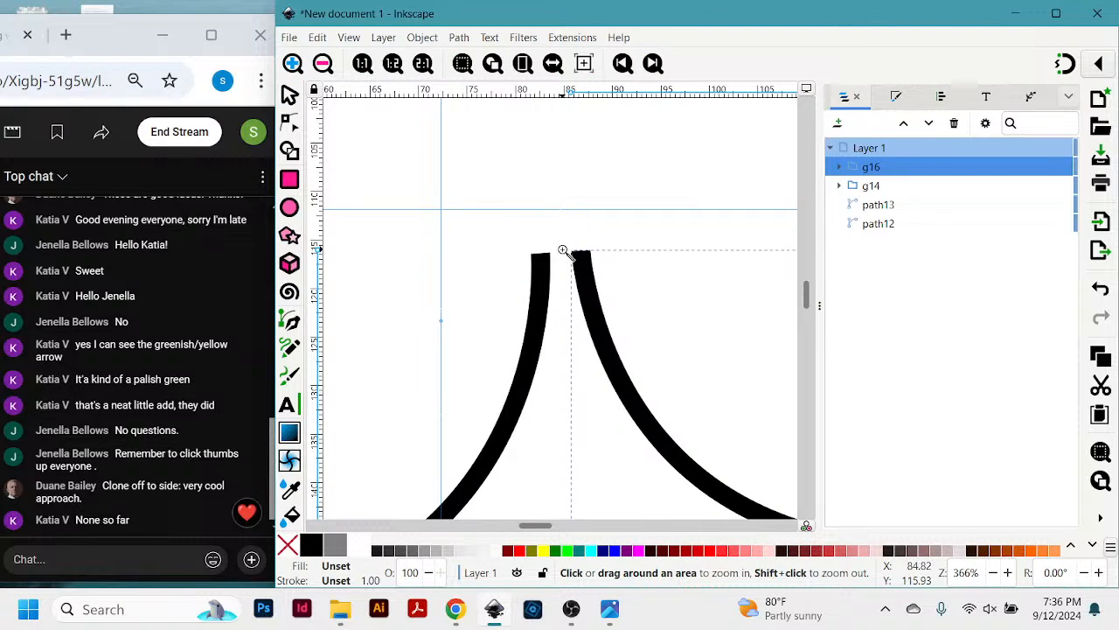
pyautogui.click(635, 184)
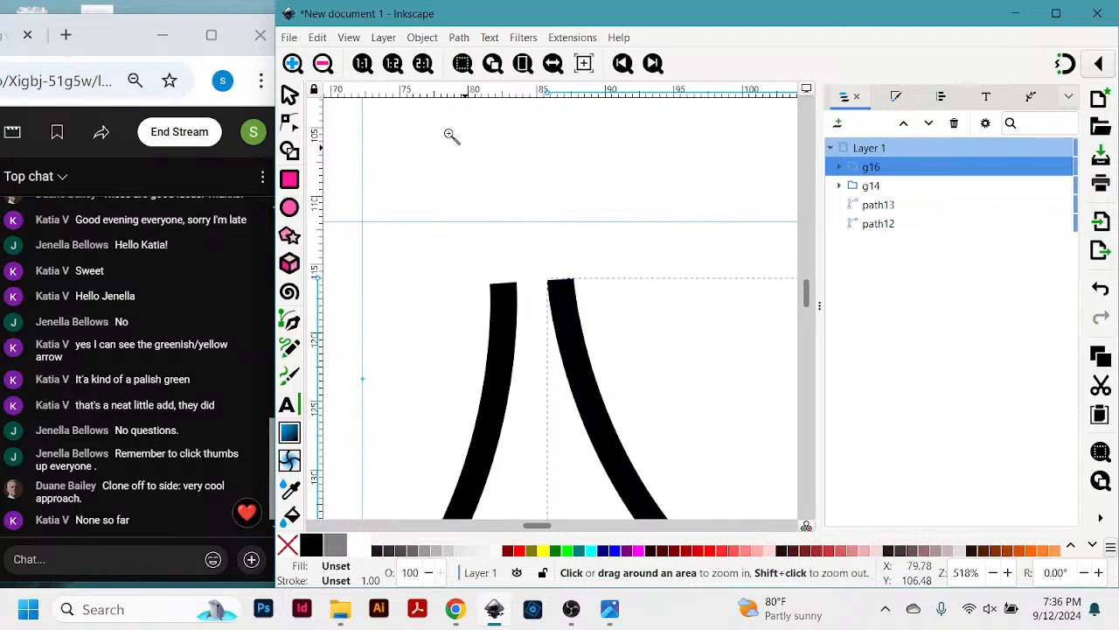
pyautogui.press('s')
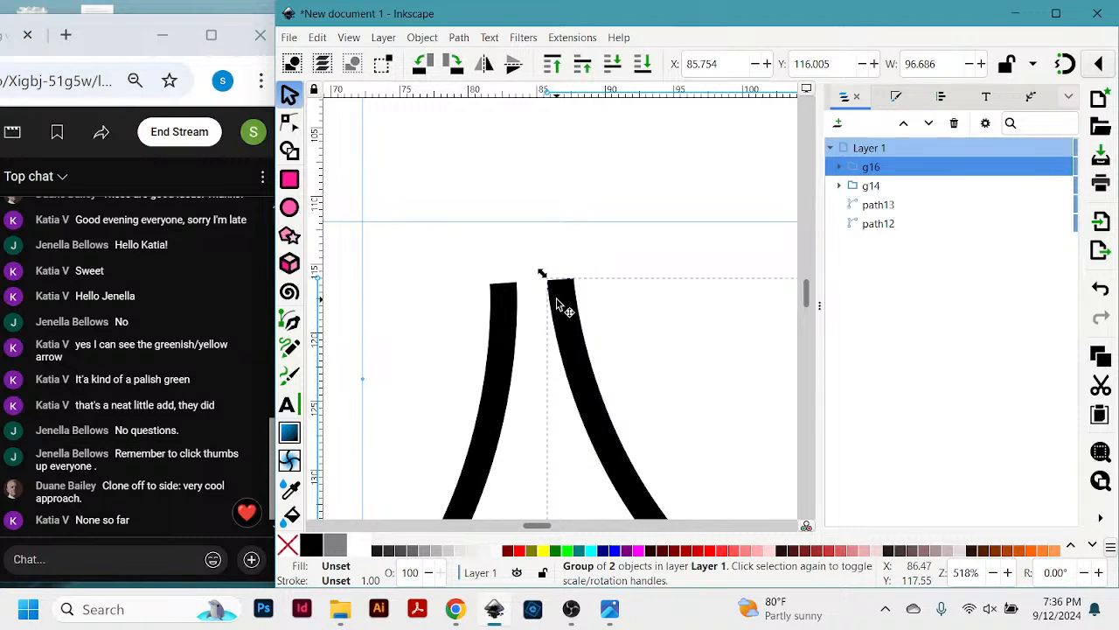
pyautogui.moveTo(557, 302); pyautogui.dragTo(527, 299)
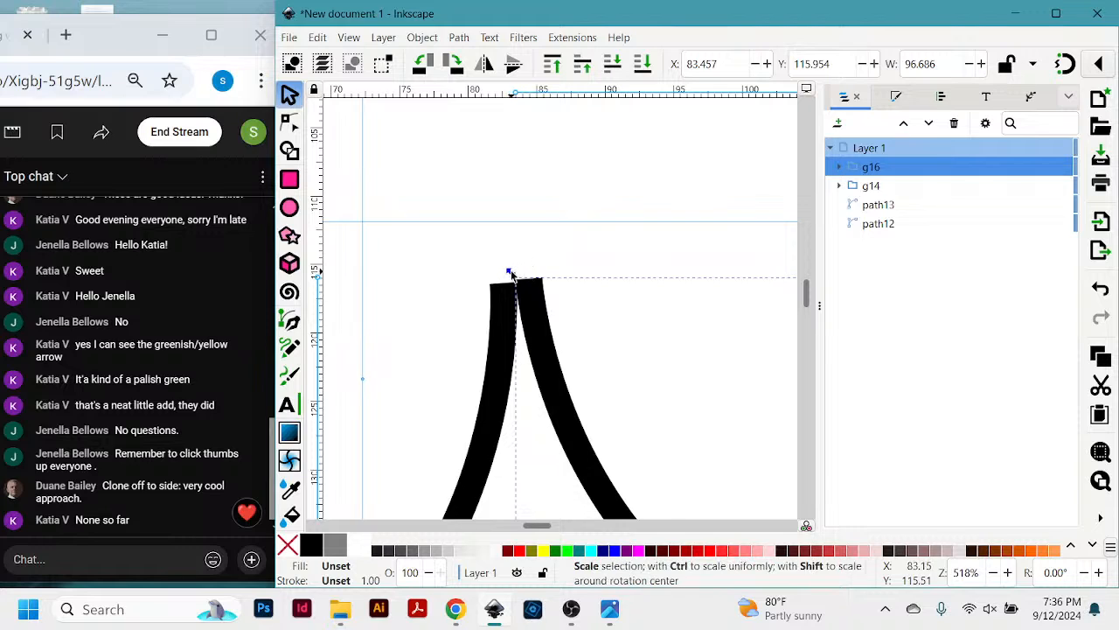
# - Rotate the right curve group slightly counterclockwise and place it at about X 84.3, Y 115.9 mm beside the left group's upper end
pyautogui.click(525, 297)
pyautogui.moveTo(511, 274); pyautogui.dragTo(495, 341)
pyautogui.moveTo(514, 411); pyautogui.dragTo(552, 353)
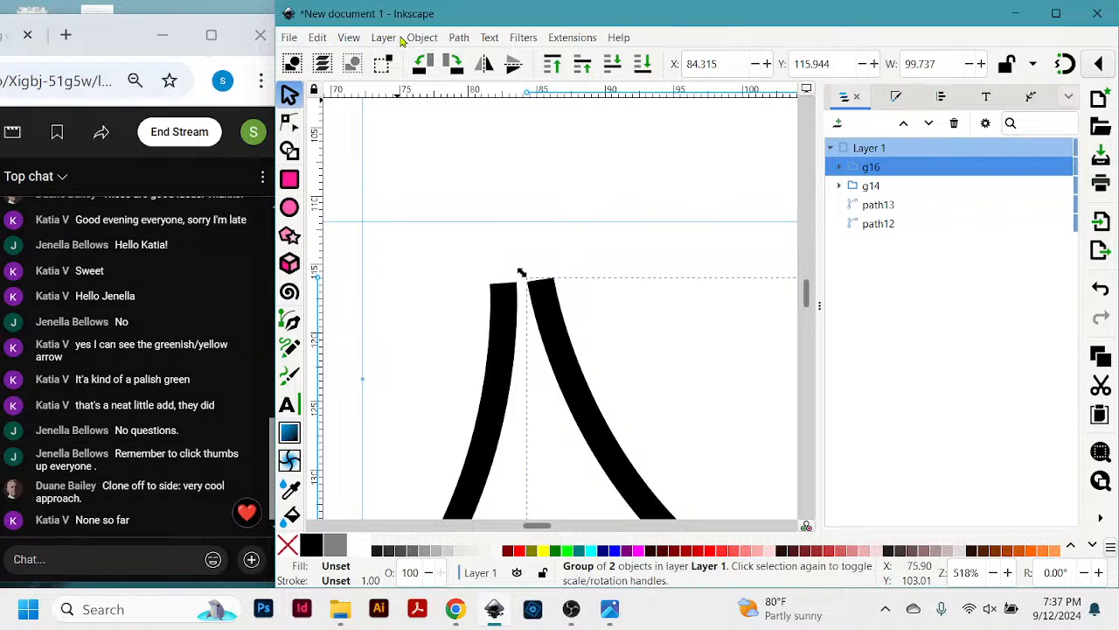
pyautogui.click(322, 39)
pyautogui.moveTo(342, 41)
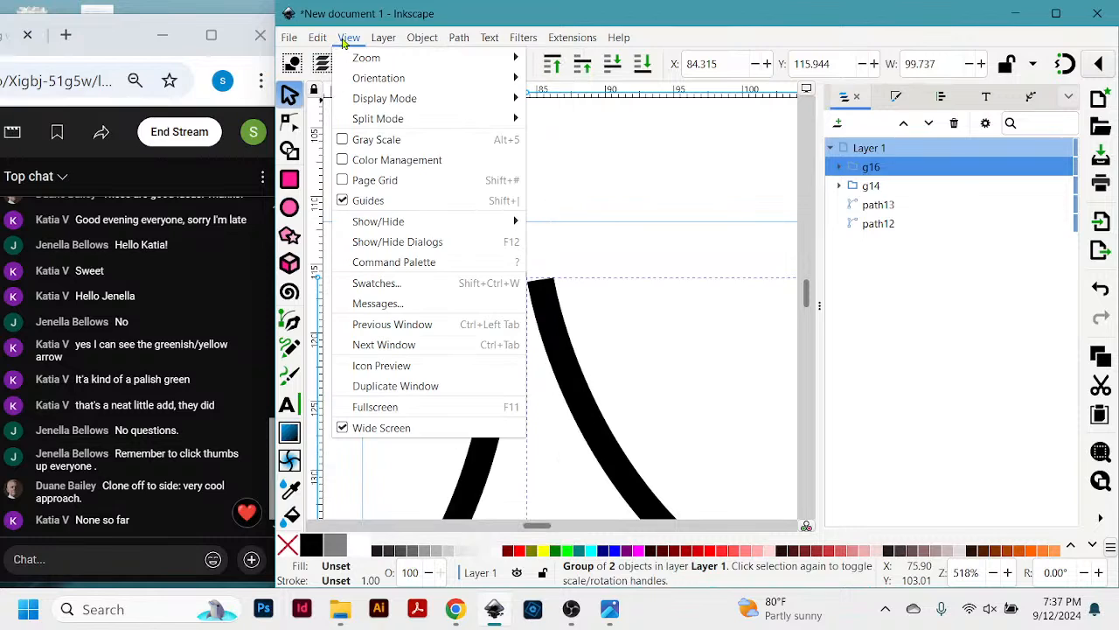
pyautogui.moveTo(390, 43)
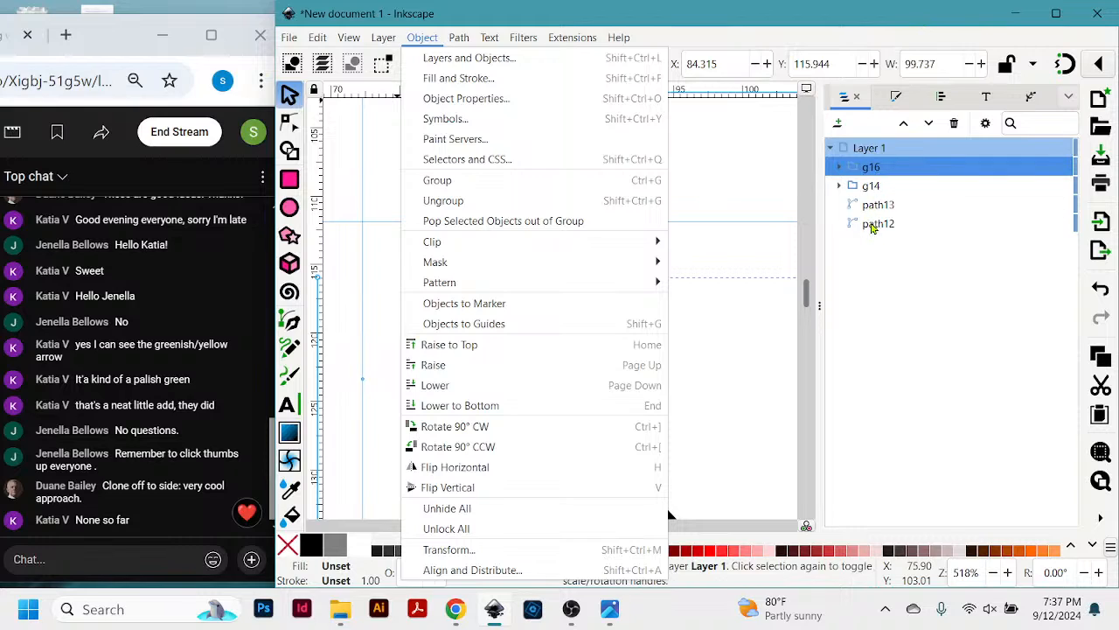
pyautogui.click(832, 151)
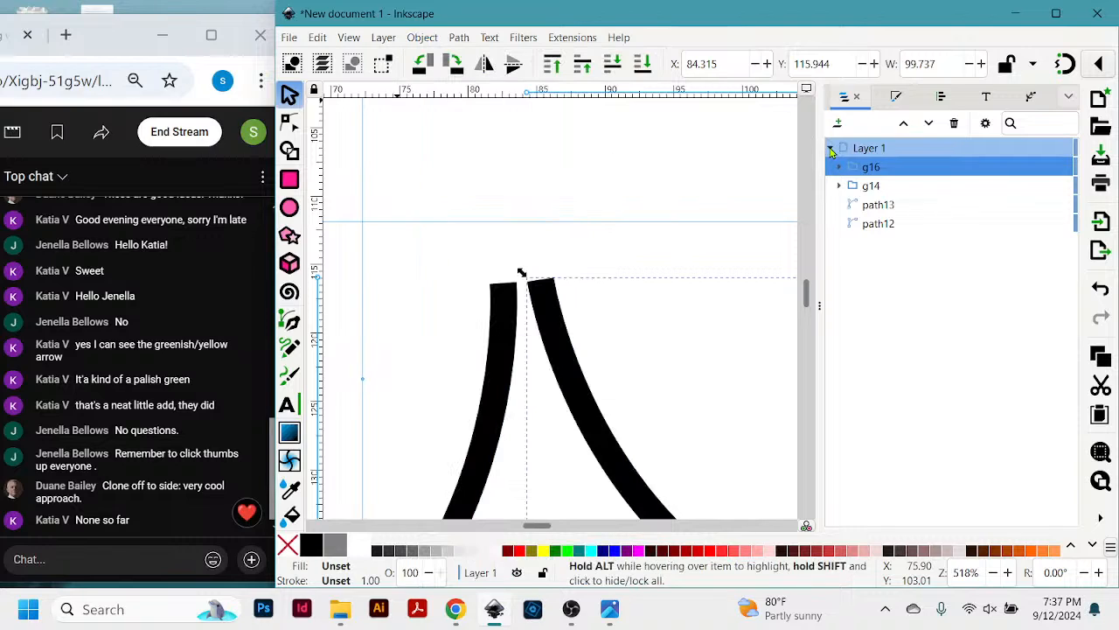
# - Inspect Layer 1's objects by selecting path12, path13, g14 and g16 in turn, and collapse the layer
pyautogui.click(831, 150)
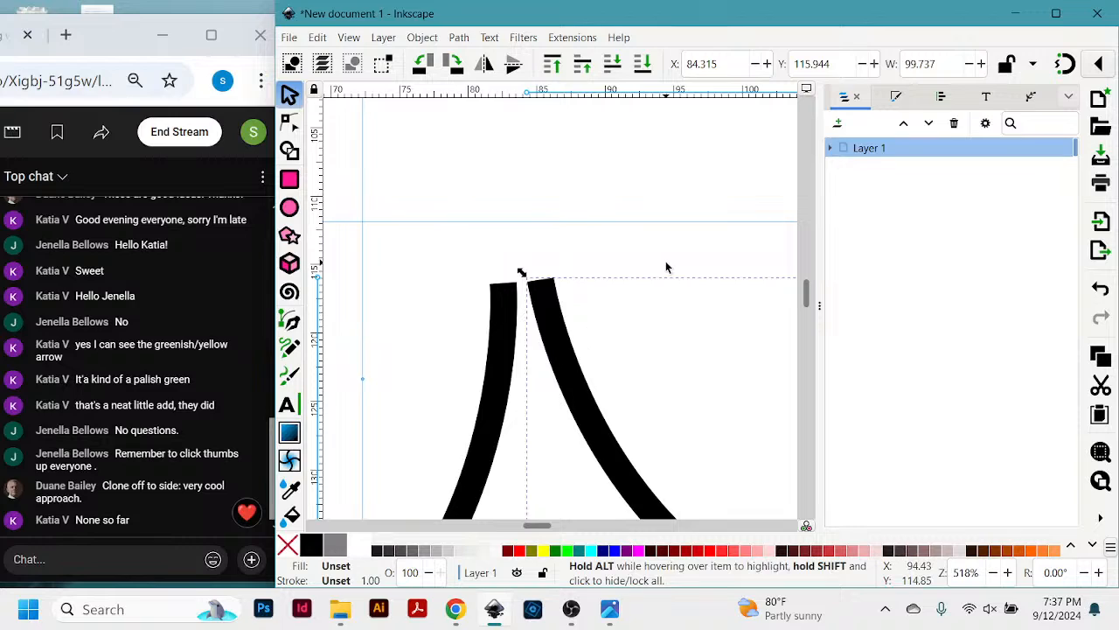
pyautogui.click(832, 149)
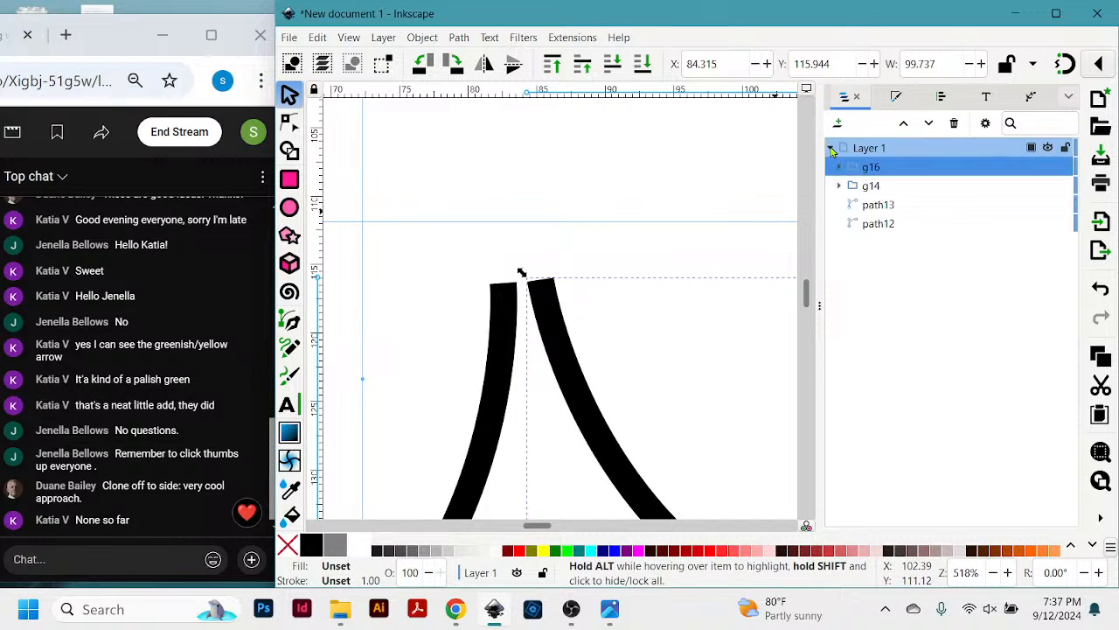
pyautogui.doubleClick(874, 224)
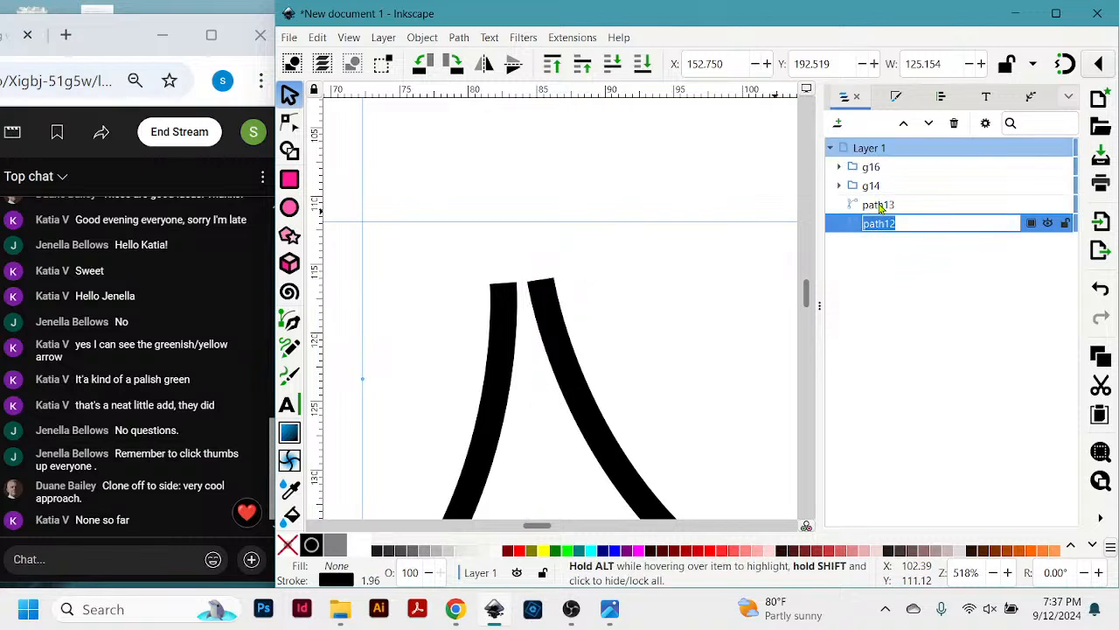
pyautogui.doubleClick(878, 204)
pyautogui.doubleClick(872, 187)
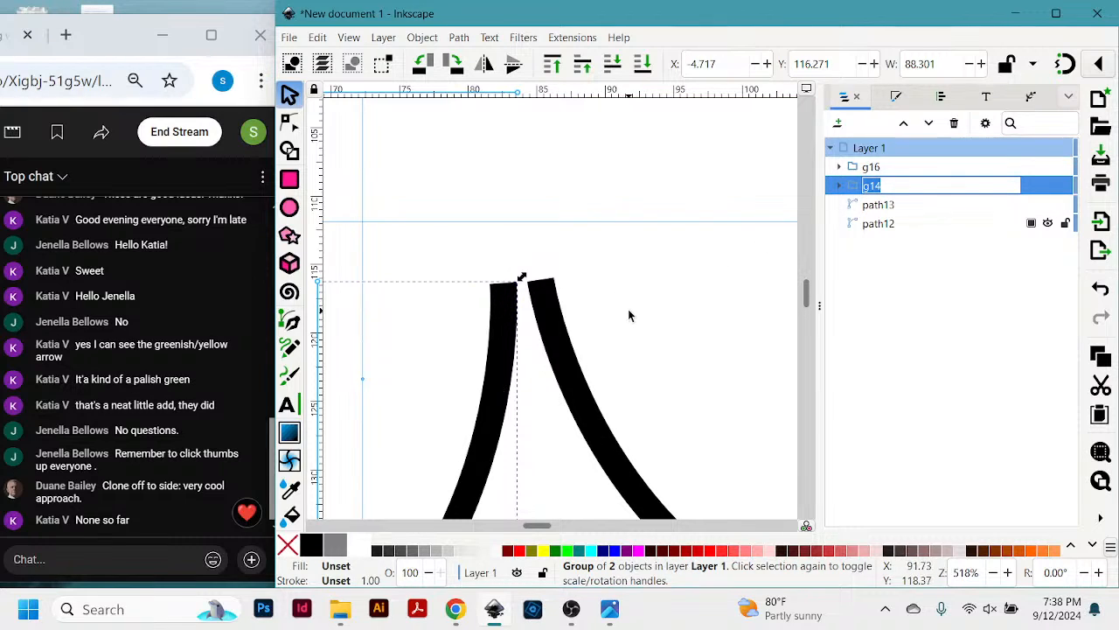
pyautogui.scroll(-2, 628, 309)
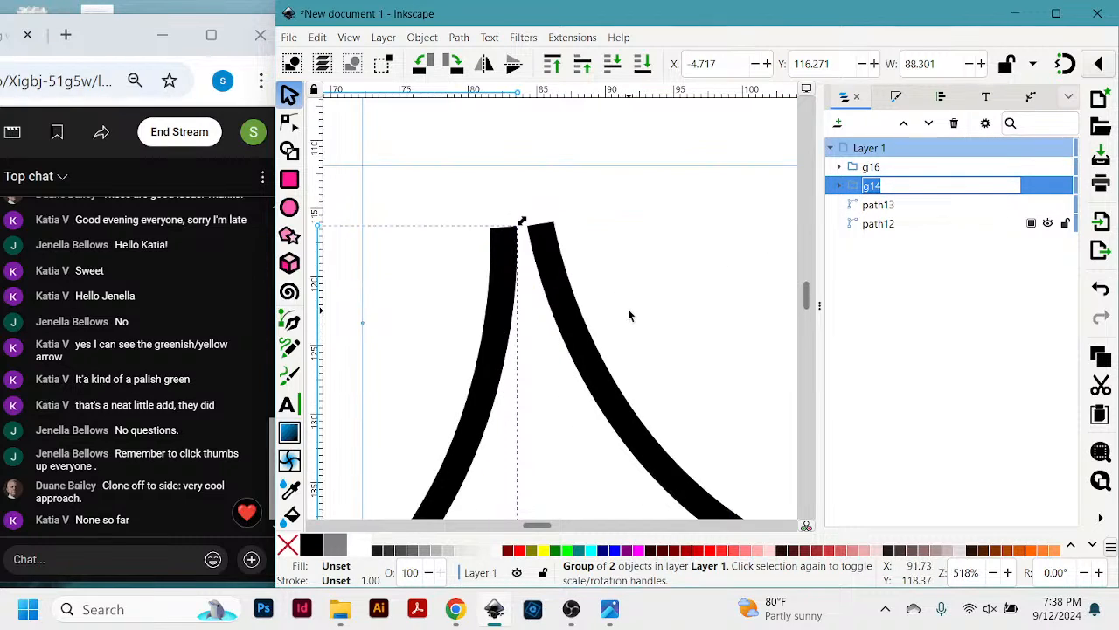
pyautogui.doubleClick(870, 166)
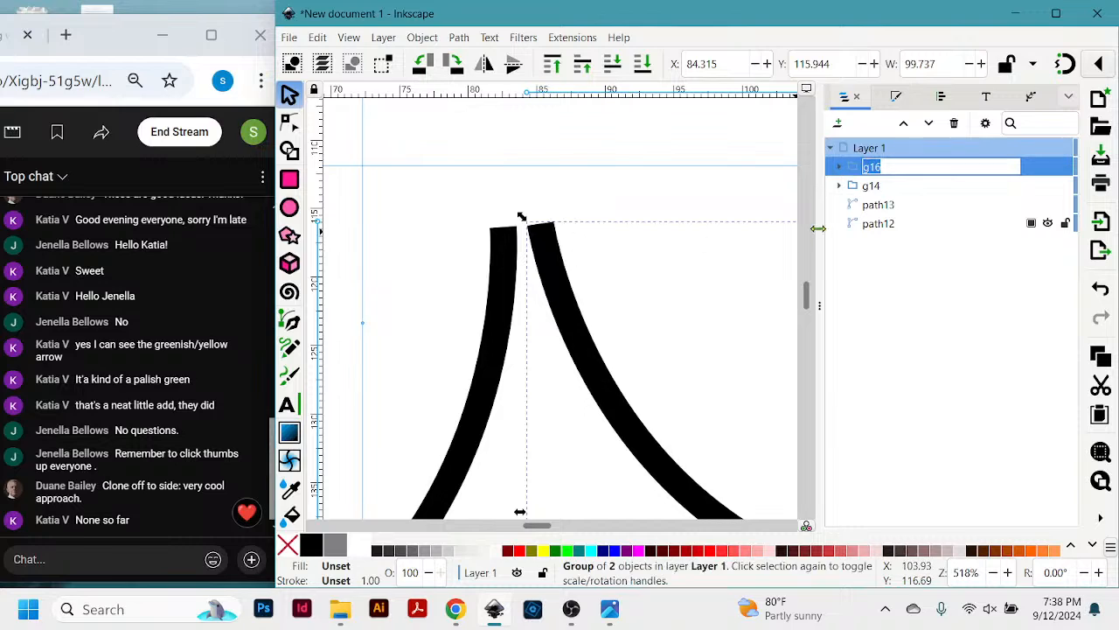
pyautogui.click(832, 152)
pyautogui.click(832, 151)
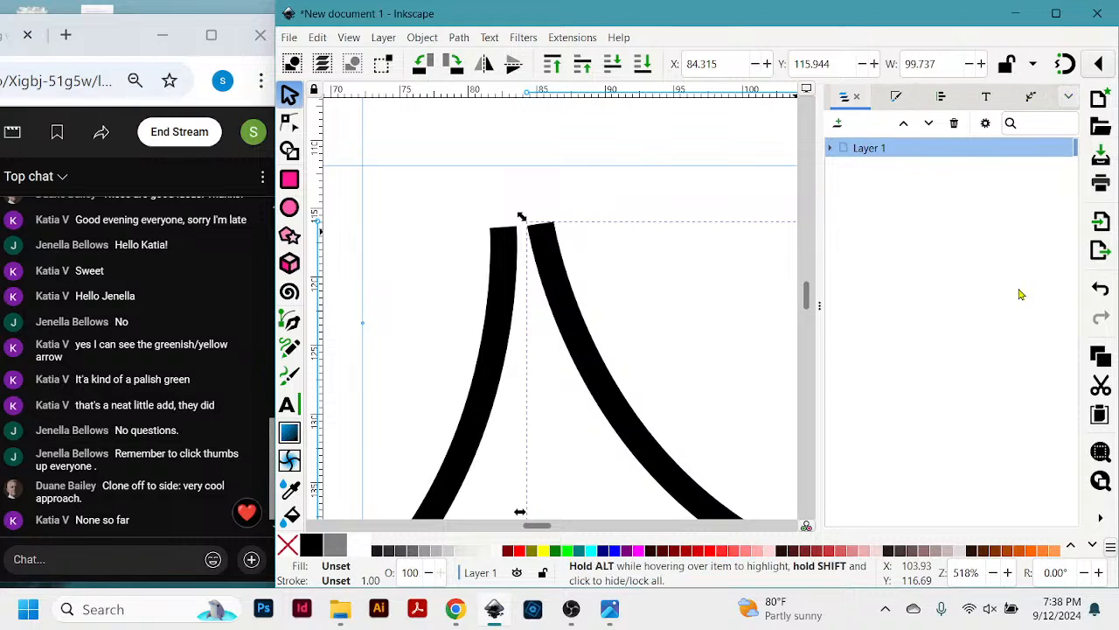
# - Open Fill and Stroke, look over the stroke style options, and give the right curve group a linear gradient stroke
pyautogui.click(1070, 99)
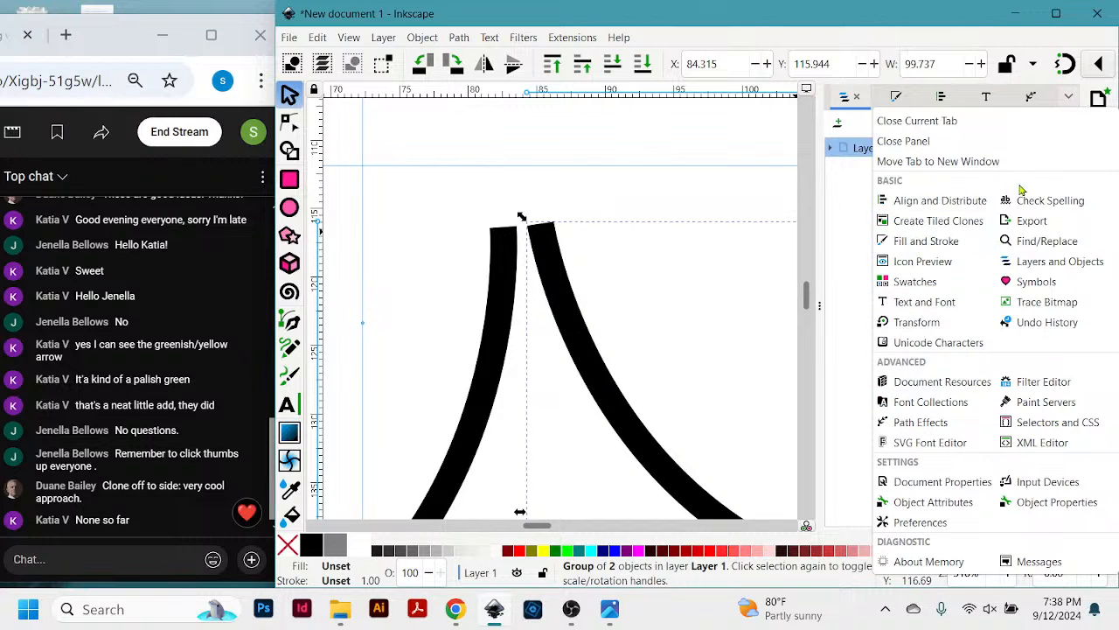
pyautogui.click(942, 248)
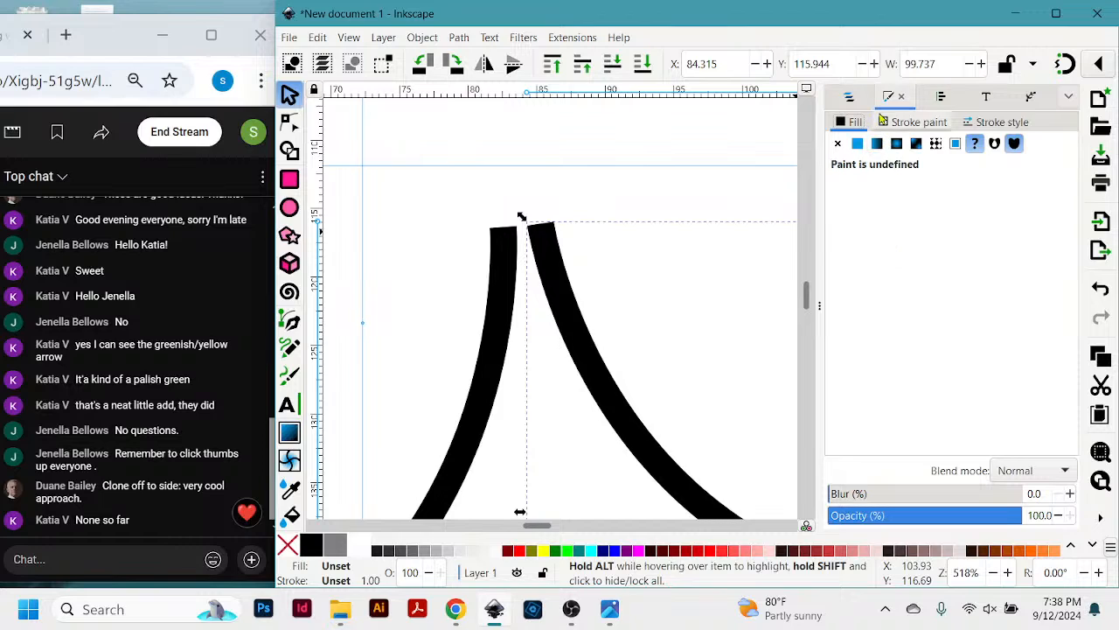
pyautogui.click(990, 125)
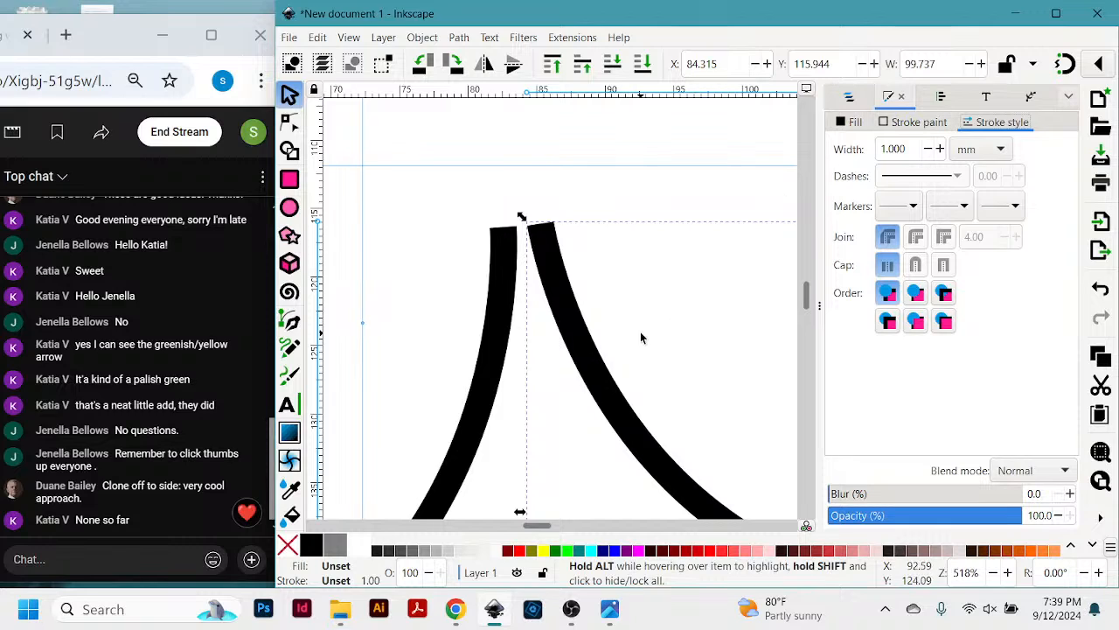
pyautogui.click(578, 336)
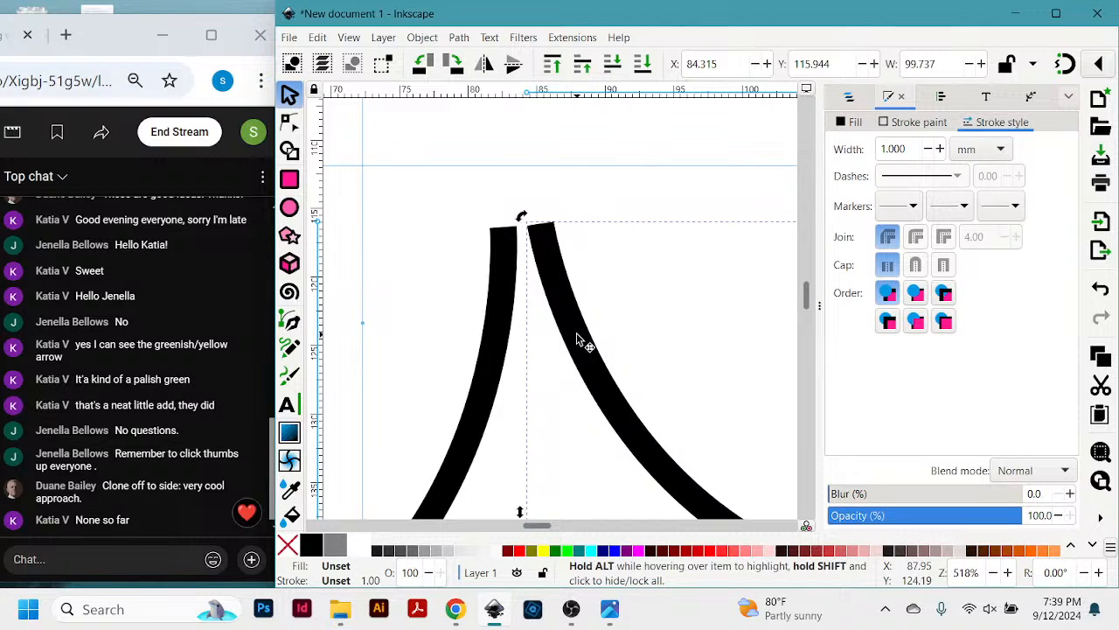
pyautogui.click(937, 127)
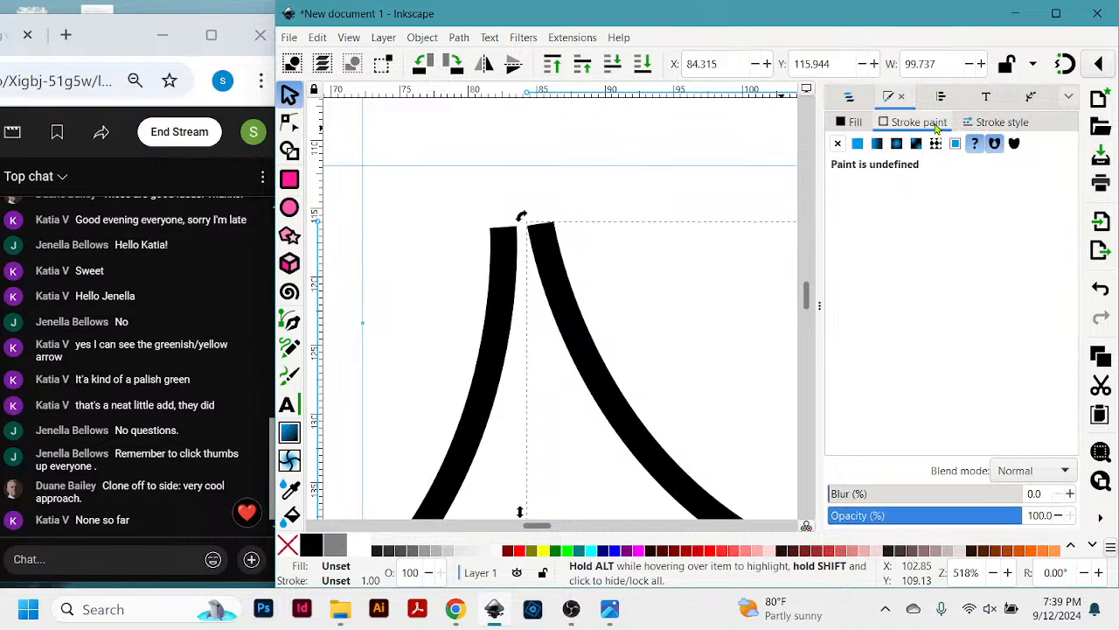
pyautogui.click(877, 143)
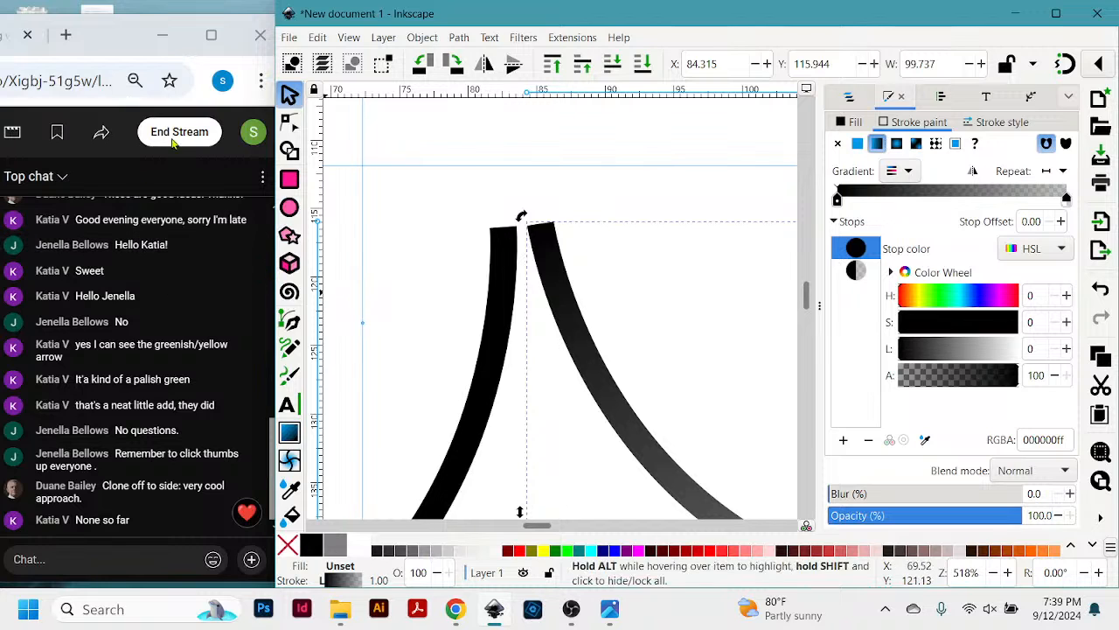
# - Reposition the drawing window slightly lower and further left on the desktop
pyautogui.moveTo(280, 4); pyautogui.dragTo(292, 20)
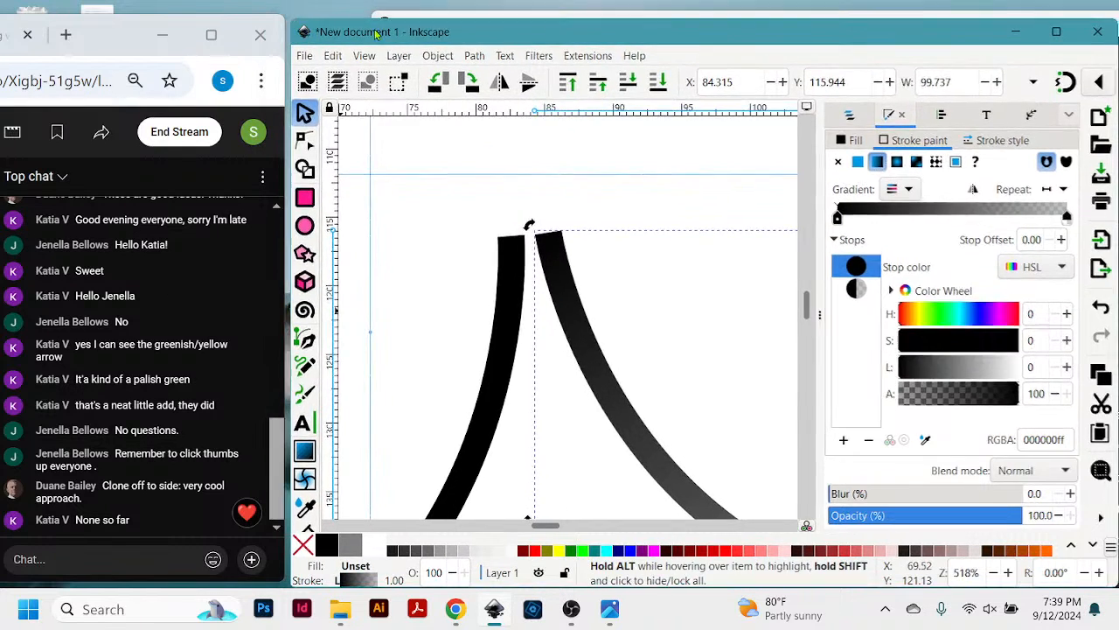
pyautogui.moveTo(456, 13); pyautogui.dragTo(455, 13)
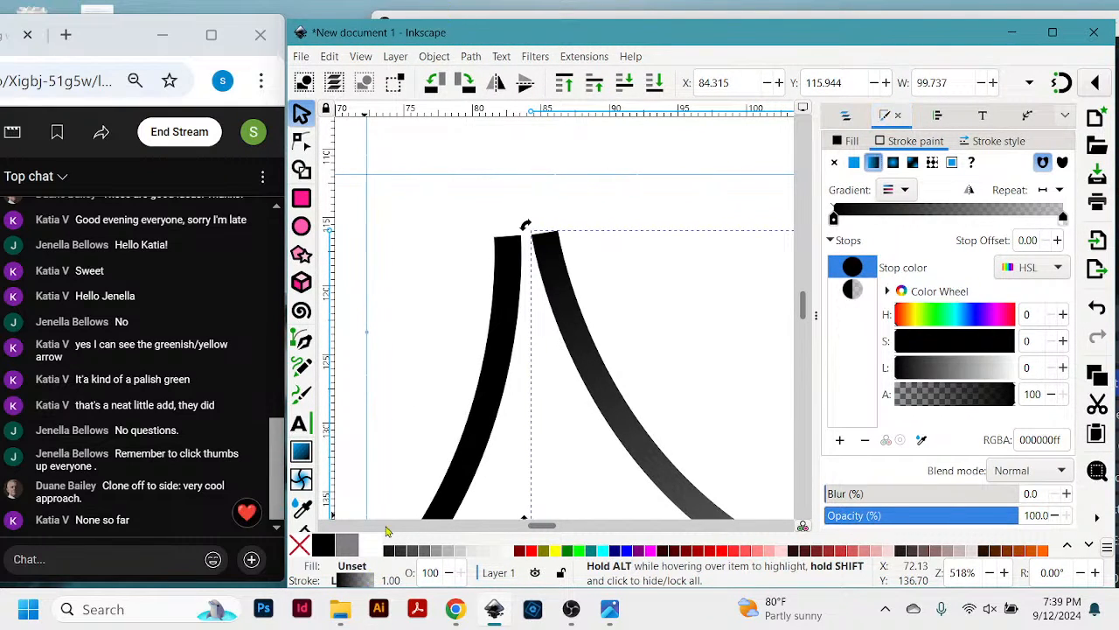
pyautogui.moveTo(669, 35); pyautogui.dragTo(670, 34)
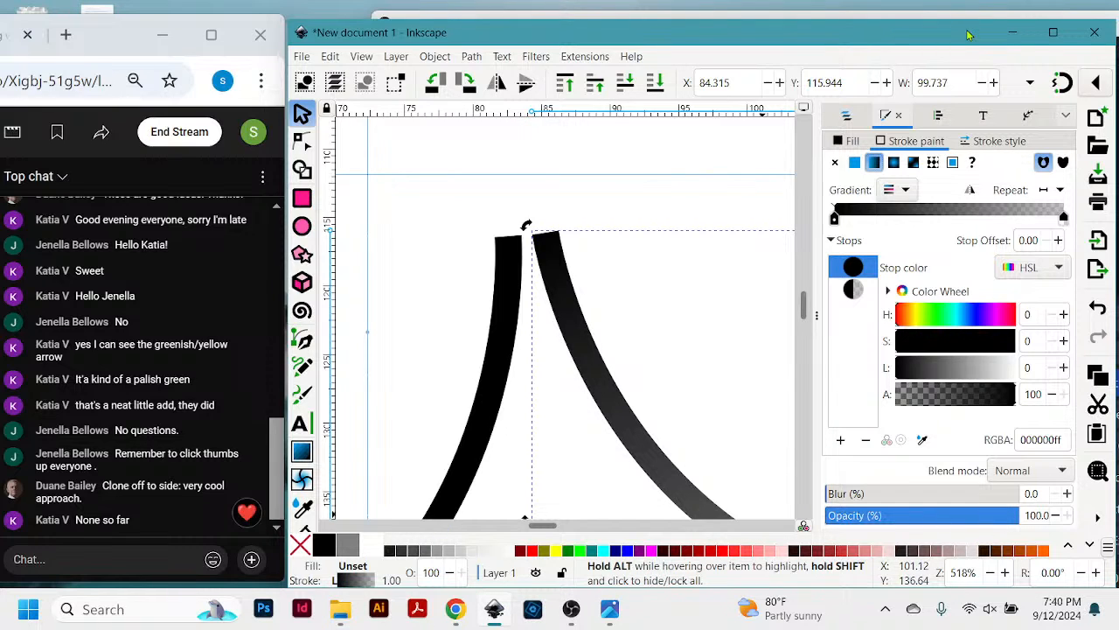
pyautogui.moveTo(968, 33); pyautogui.dragTo(945, 34)
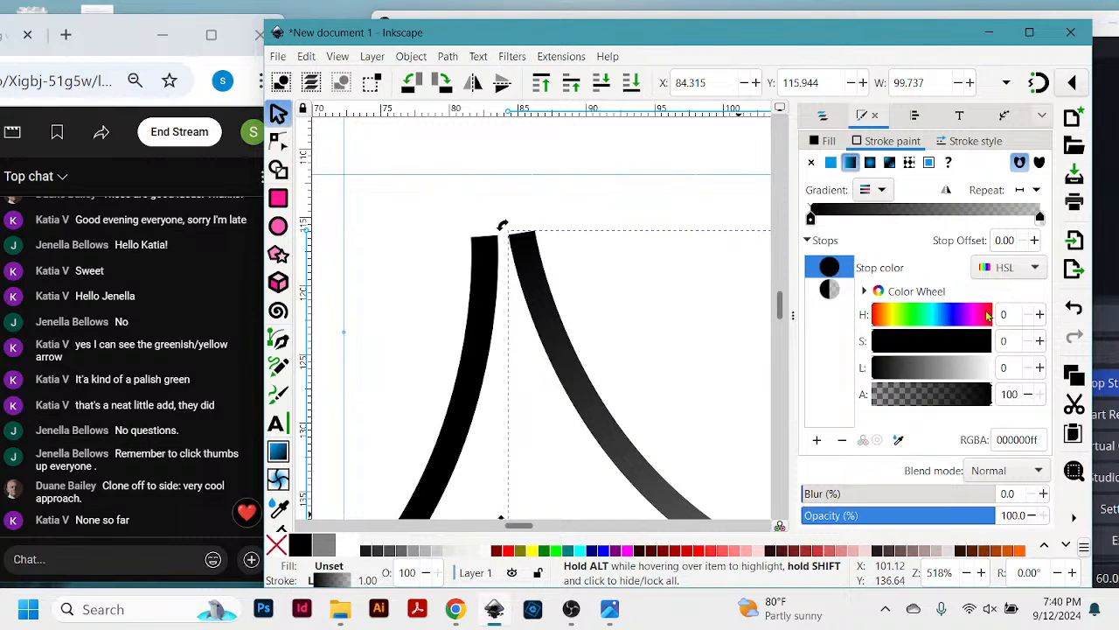
# - Recolor the first gradient stop of the right curve group's stroke to muted red c15555ff using the color wheel and HSL values
pyautogui.click(987, 317)
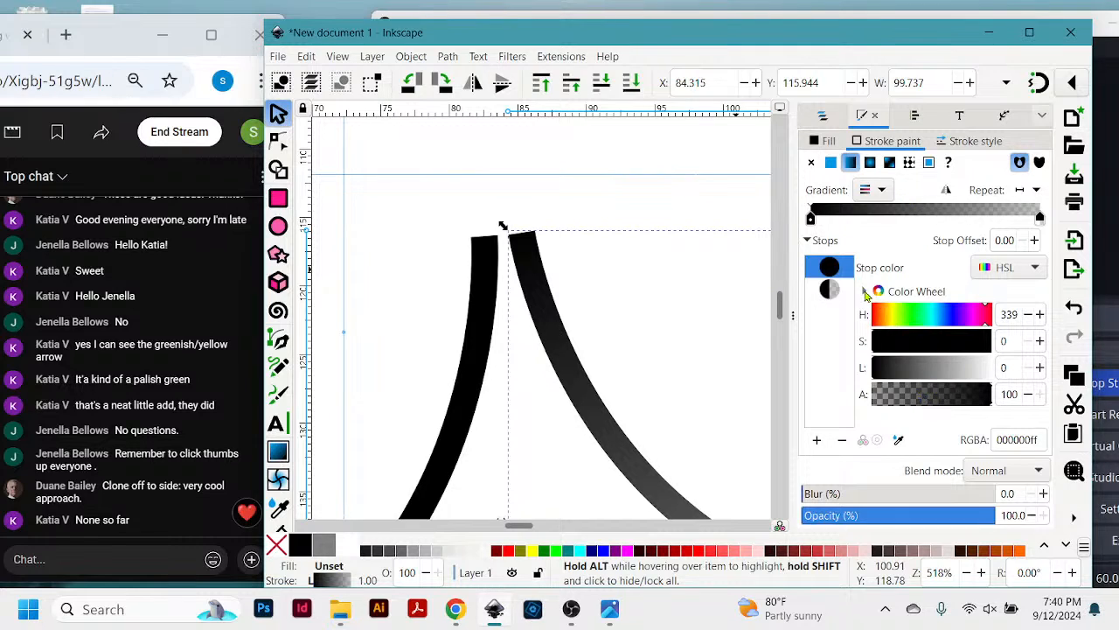
pyautogui.click(865, 291)
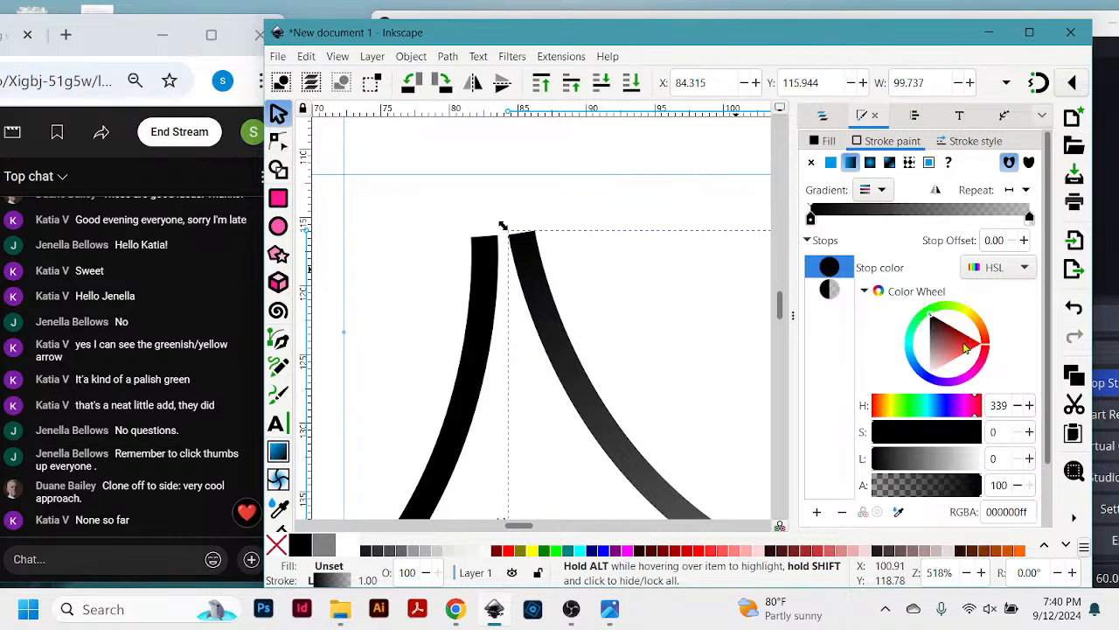
pyautogui.moveTo(965, 348); pyautogui.dragTo(951, 343)
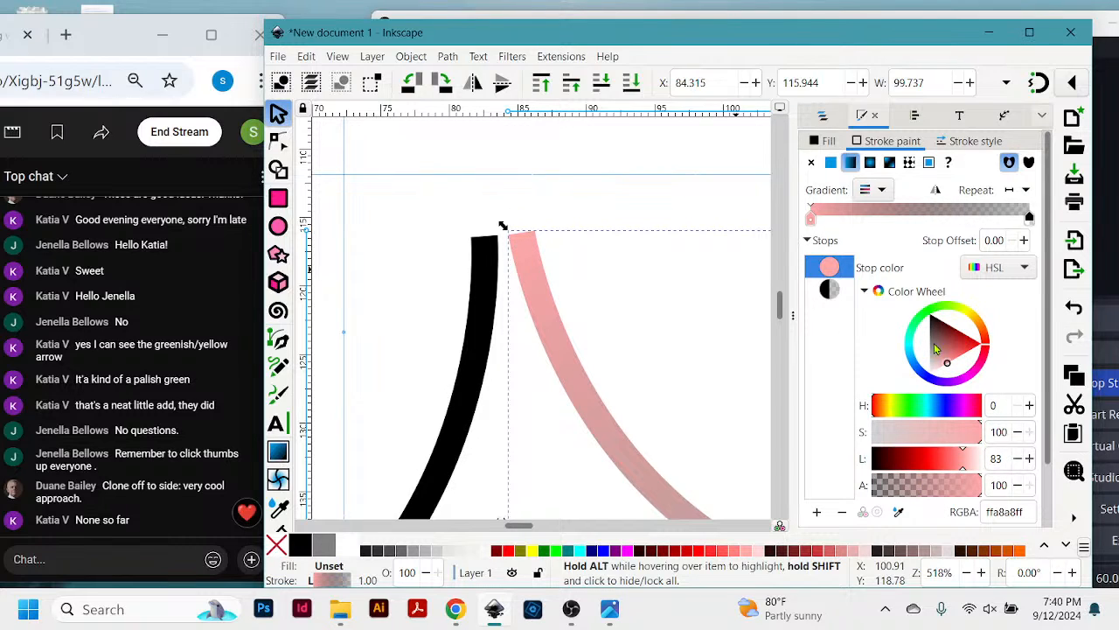
pyautogui.moveTo(948, 366)
pyautogui.mouseDown()
pyautogui.moveTo(945, 318)
pyautogui.moveTo(966, 348)
pyautogui.mouseUp()
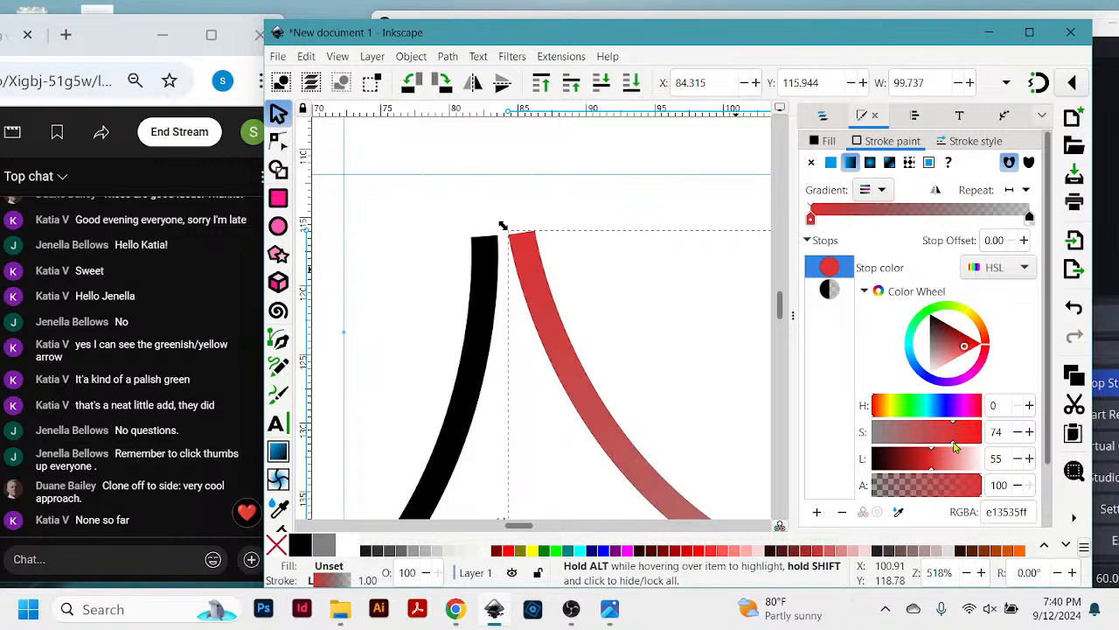
pyautogui.moveTo(956, 446)
pyautogui.mouseDown()
pyautogui.moveTo(878, 457)
pyautogui.moveTo(967, 445)
pyautogui.moveTo(914, 455)
pyautogui.moveTo(923, 452)
pyautogui.mouseUp()
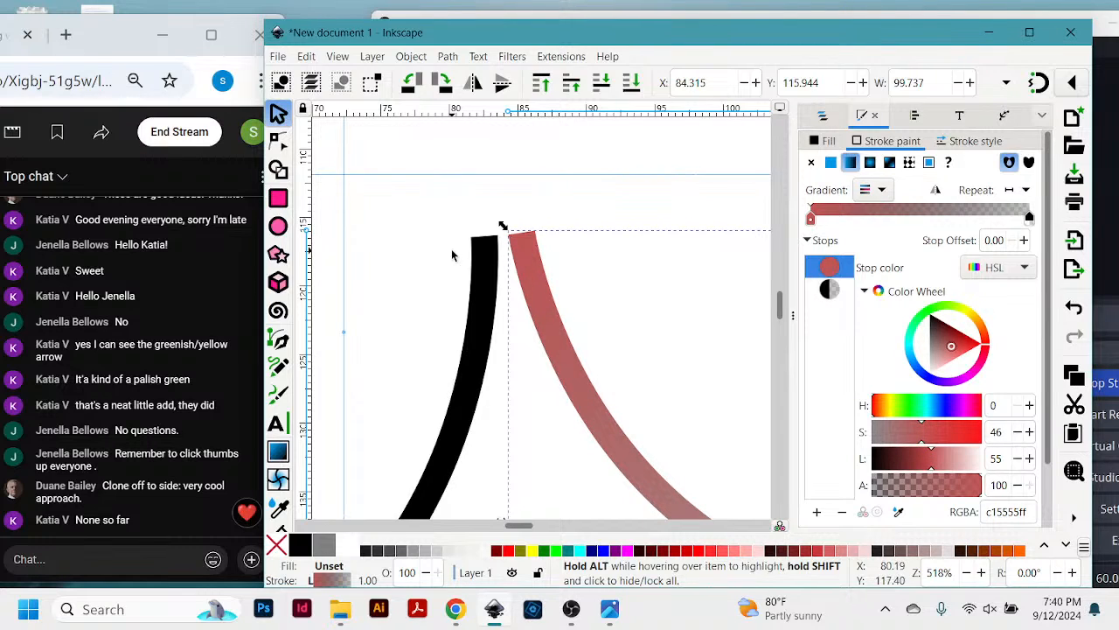
# - Show the stroke style settings and move the right curve group to about X 86.8, Y 116.3 mm
pyautogui.click(966, 143)
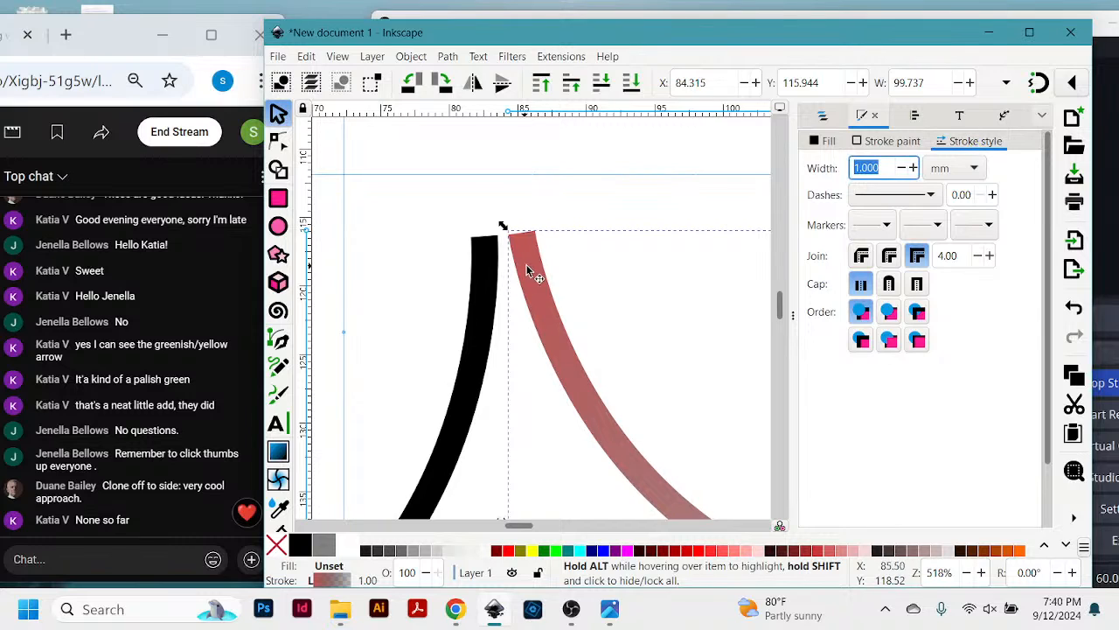
pyautogui.moveTo(529, 262)
pyautogui.mouseDown()
pyautogui.moveTo(500, 276)
pyautogui.moveTo(477, 267)
pyautogui.moveTo(544, 283)
pyautogui.moveTo(542, 264)
pyautogui.mouseUp()
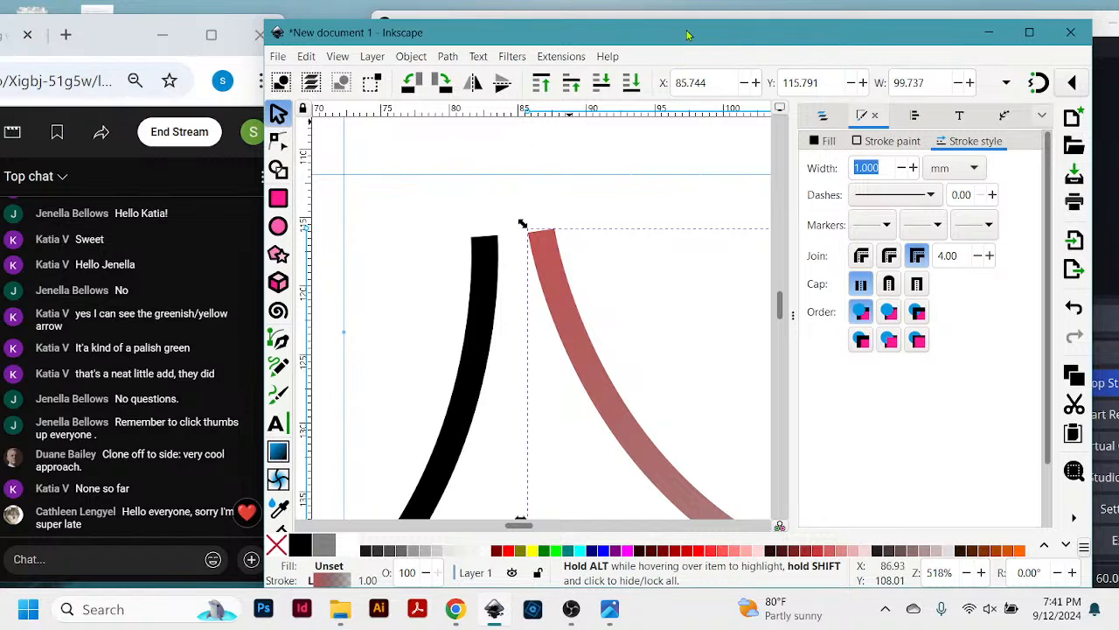
pyautogui.moveTo(687, 35); pyautogui.dragTo(697, 33)
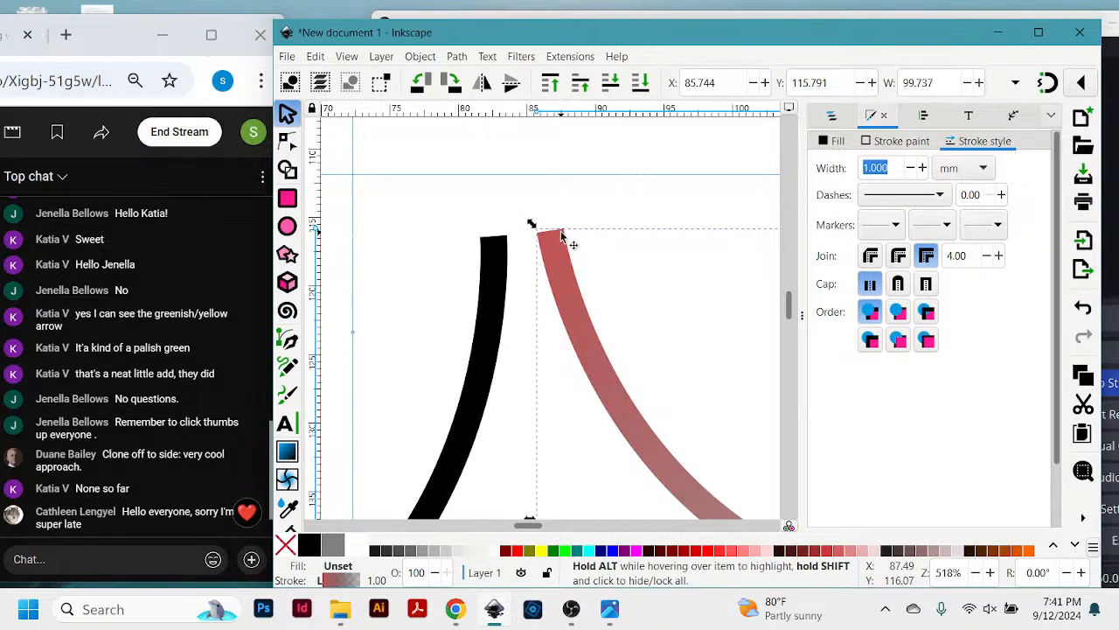
pyautogui.moveTo(553, 236); pyautogui.dragTo(567, 241)
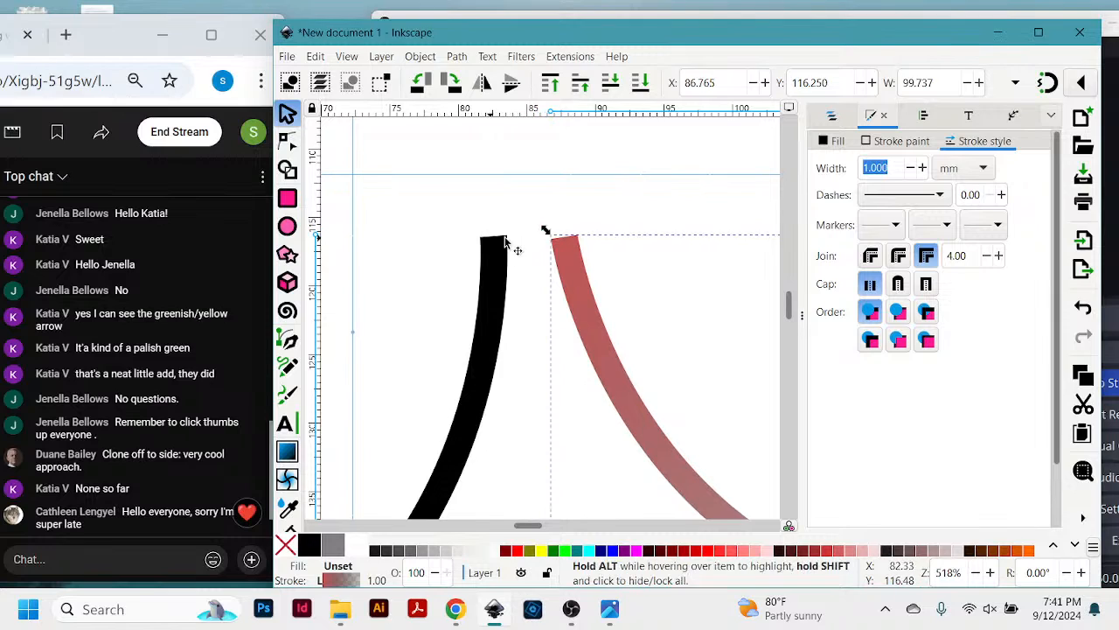
# - Rotate the right curve group further counterclockwise and place it at about X 84.9, Y 116.0 mm
pyautogui.click(564, 254)
pyautogui.moveTo(547, 232); pyautogui.dragTo(527, 256)
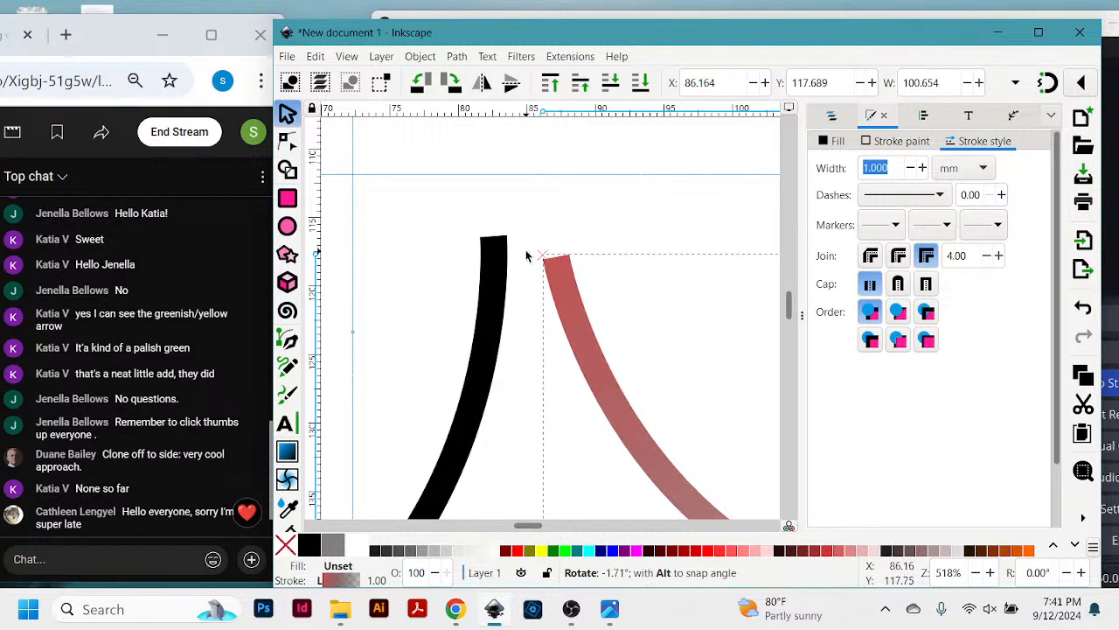
pyautogui.click(548, 264)
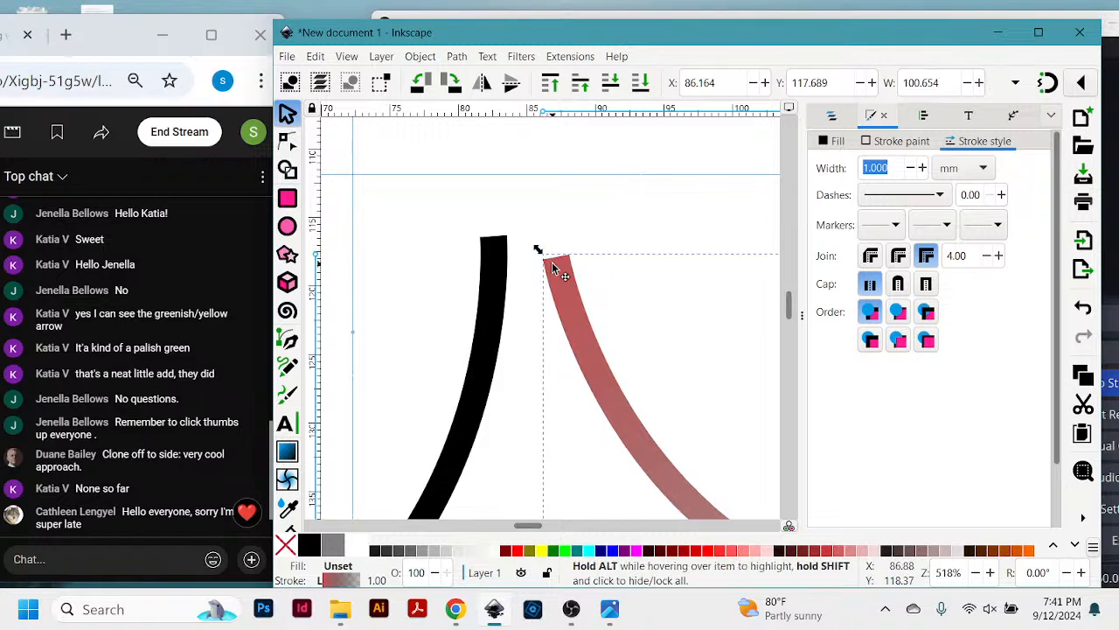
pyautogui.click(553, 264)
pyautogui.moveTo(537, 253); pyautogui.dragTo(505, 342)
pyautogui.moveTo(570, 433)
pyautogui.mouseDown()
pyautogui.moveTo(539, 388)
pyautogui.moveTo(526, 328)
pyautogui.moveTo(584, 327)
pyautogui.mouseUp()
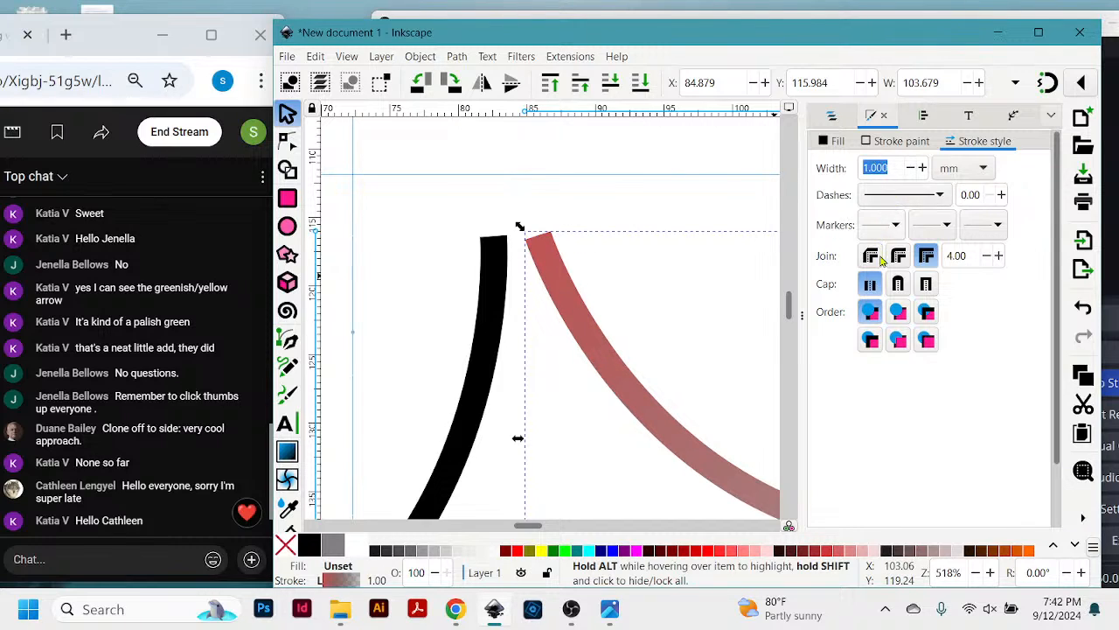
# - Set the right curve group's stroke width to 2.1 mm and switch the width unit to points
pyautogui.click(922, 168)
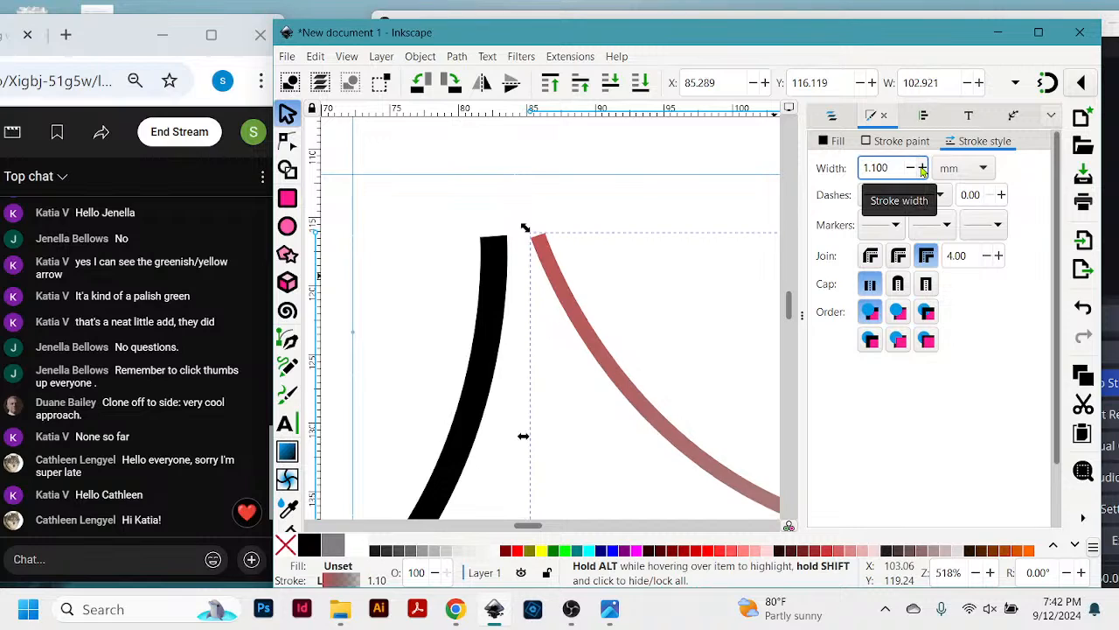
pyautogui.click(923, 168)
pyautogui.click(923, 168)
pyautogui.click(923, 168)
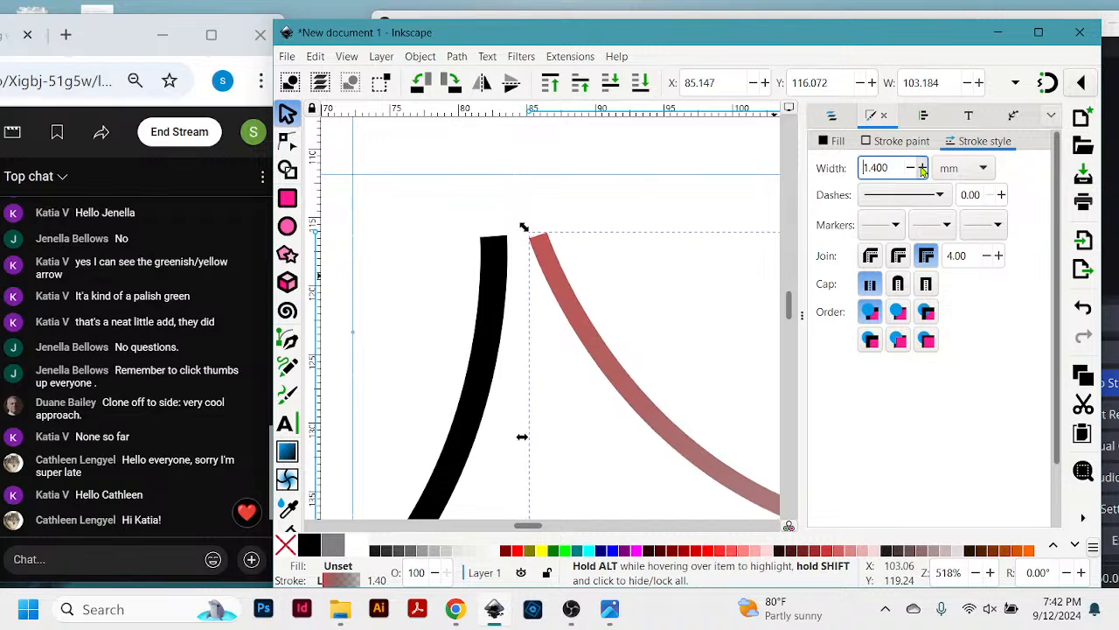
pyautogui.click(923, 168)
pyautogui.click(923, 168)
pyautogui.click(923, 168)
pyautogui.click(923, 168)
pyautogui.click(923, 168)
pyautogui.click(923, 167)
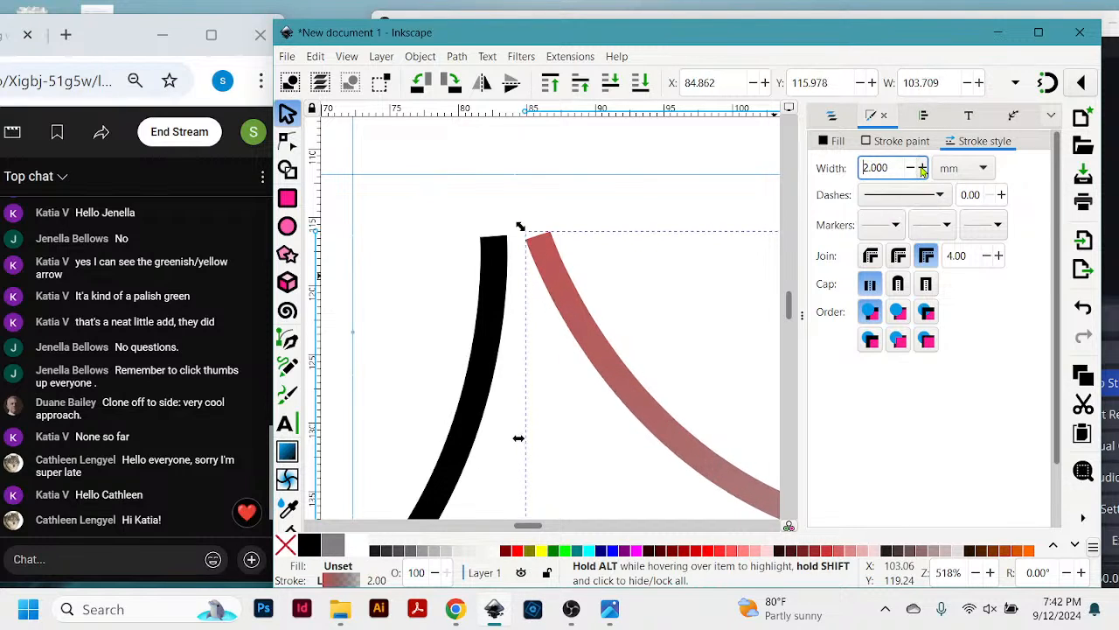
pyautogui.click(923, 168)
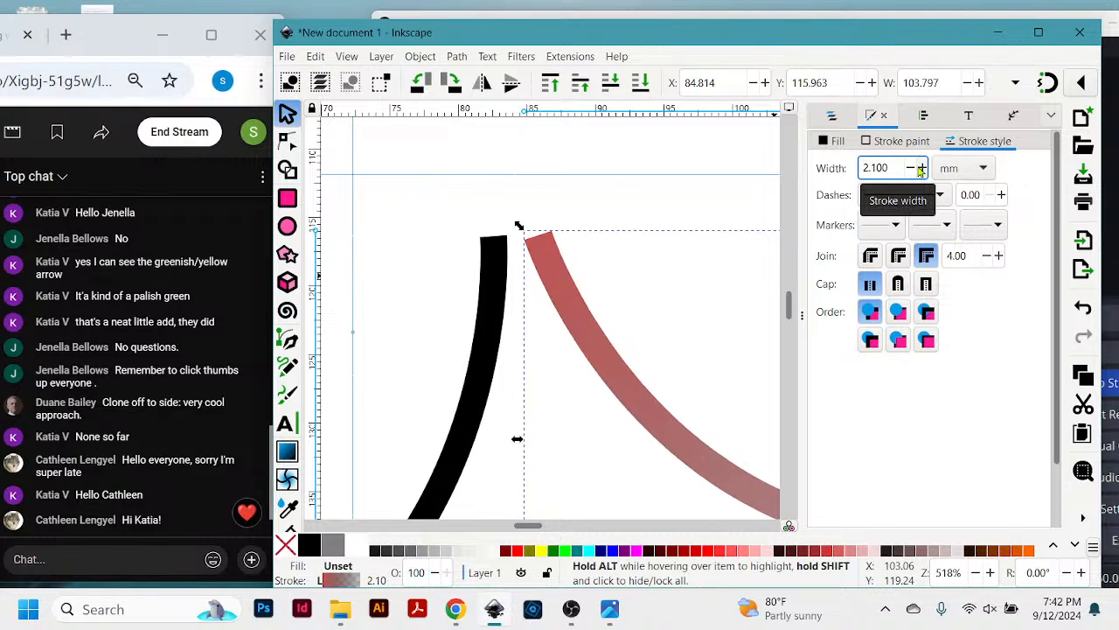
pyautogui.click(984, 173)
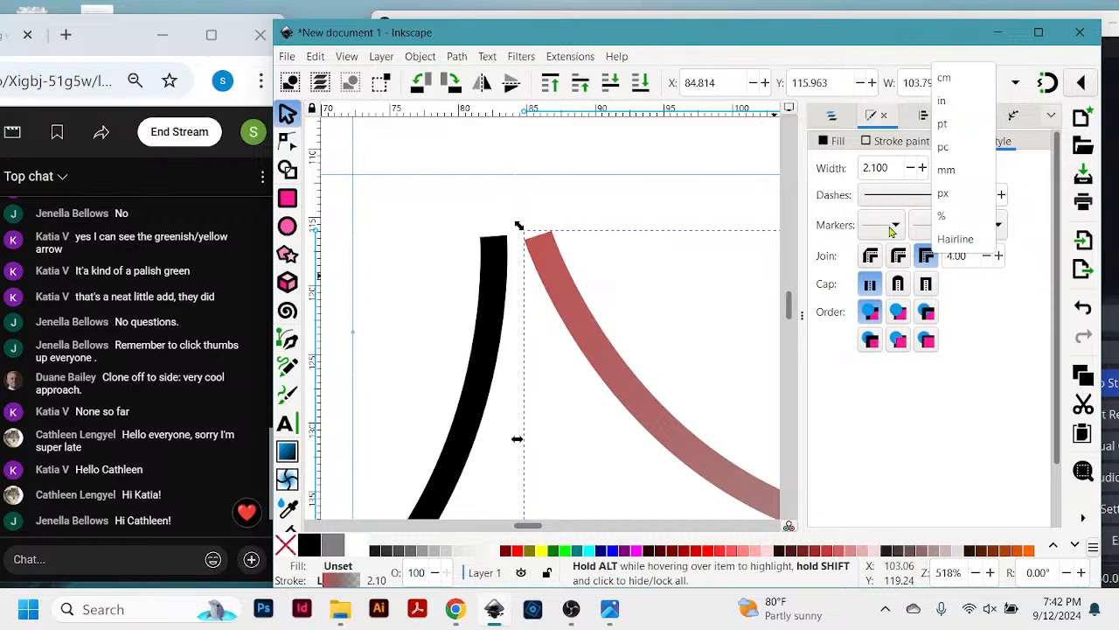
pyautogui.click(944, 125)
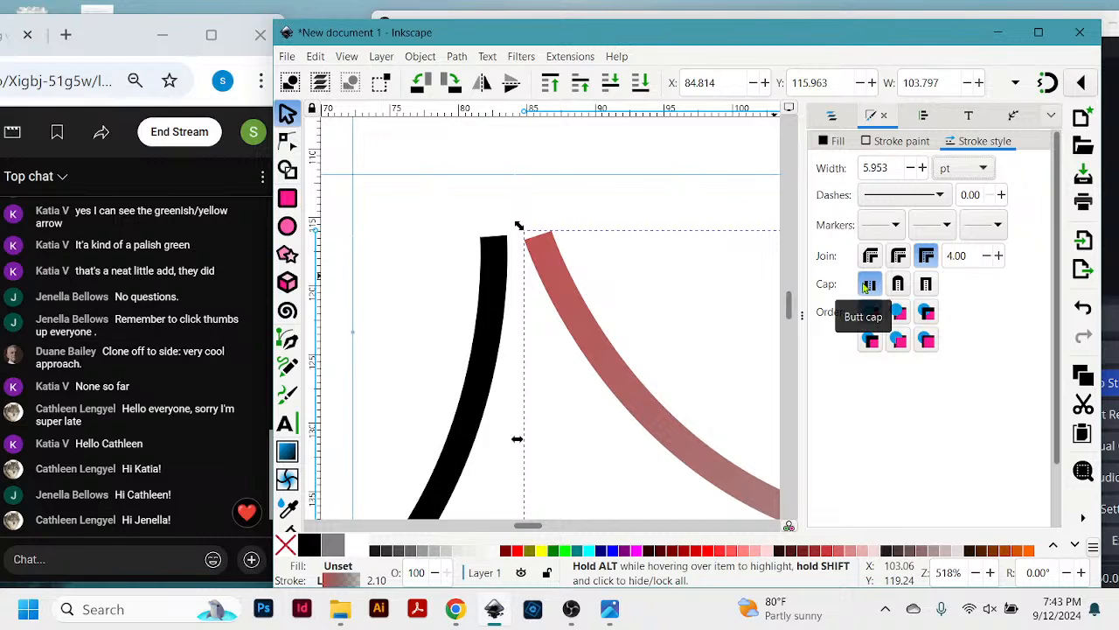
# - Give the right curve group round stroke caps and place it at about X 85.5, Y 115.0 mm
pyautogui.click(927, 286)
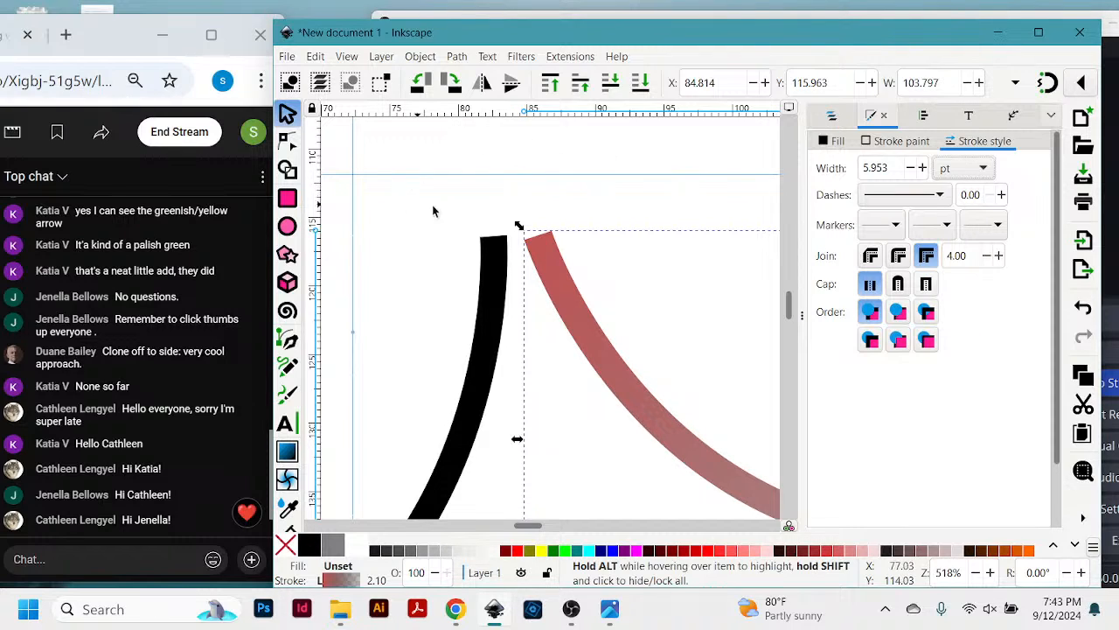
pyautogui.click(496, 258)
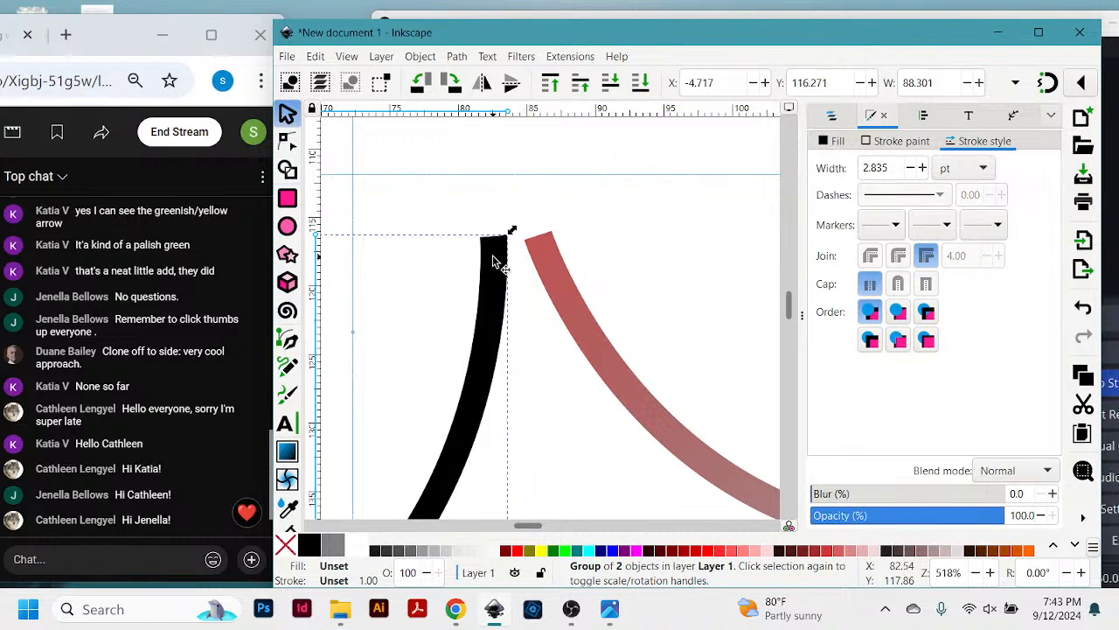
pyautogui.click(544, 251)
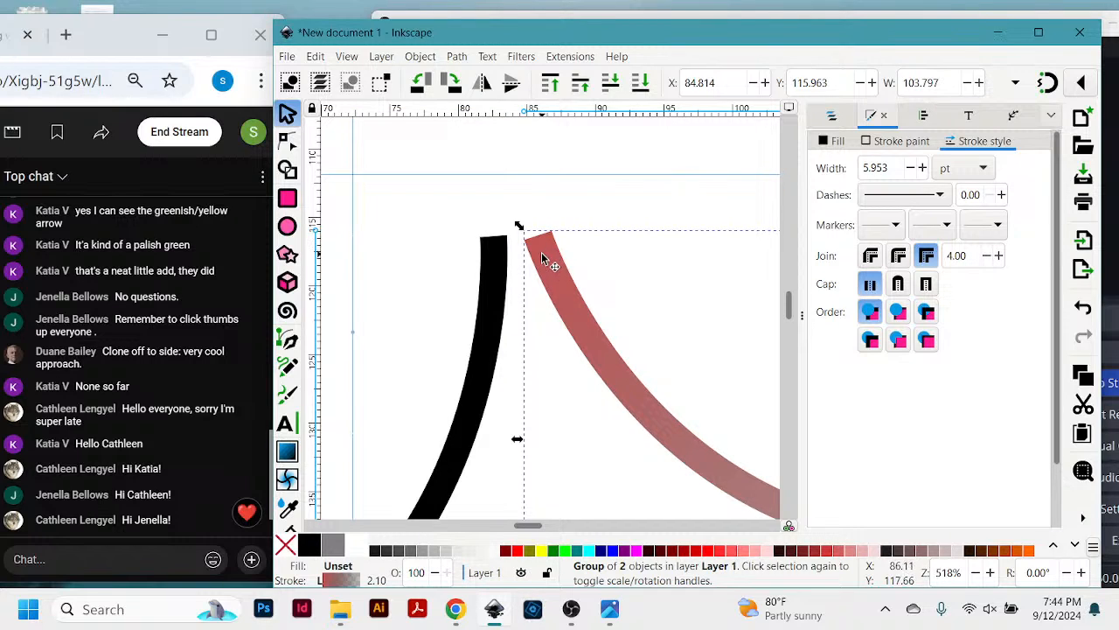
pyautogui.moveTo(548, 253)
pyautogui.mouseDown()
pyautogui.moveTo(482, 259)
pyautogui.moveTo(564, 254)
pyautogui.mouseUp()
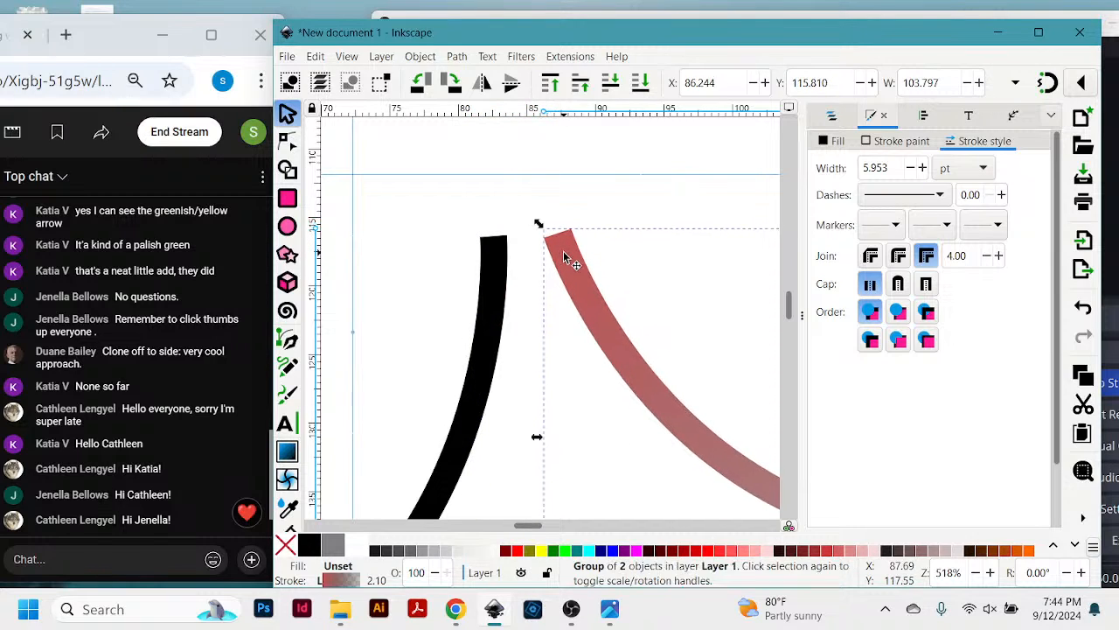
pyautogui.click(899, 284)
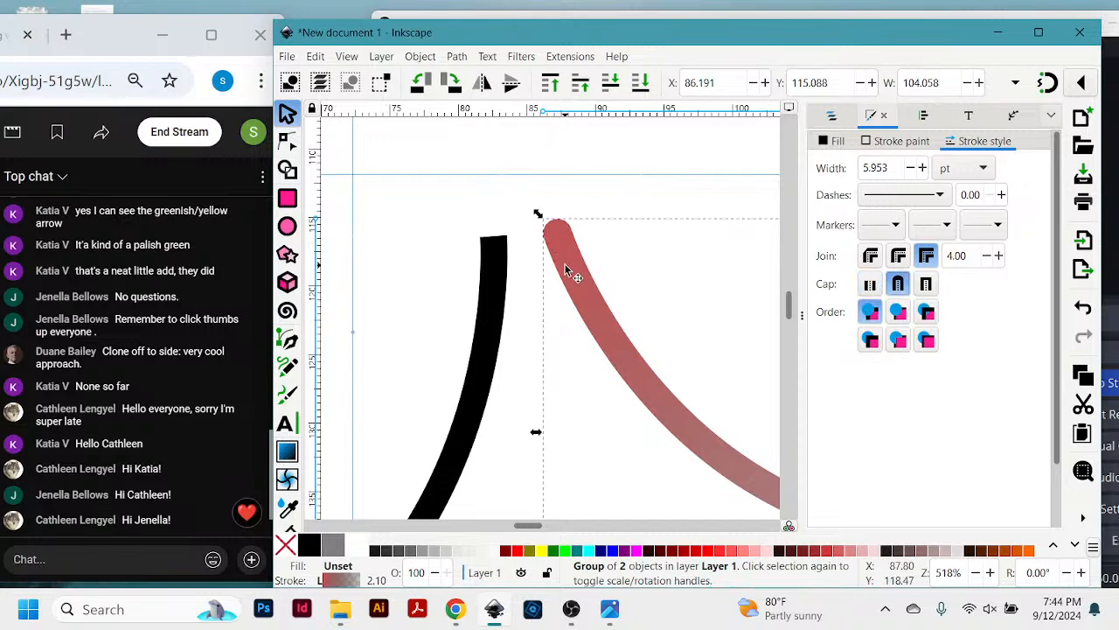
pyautogui.moveTo(566, 265)
pyautogui.mouseDown()
pyautogui.moveTo(557, 289)
pyautogui.moveTo(554, 265)
pyautogui.mouseUp()
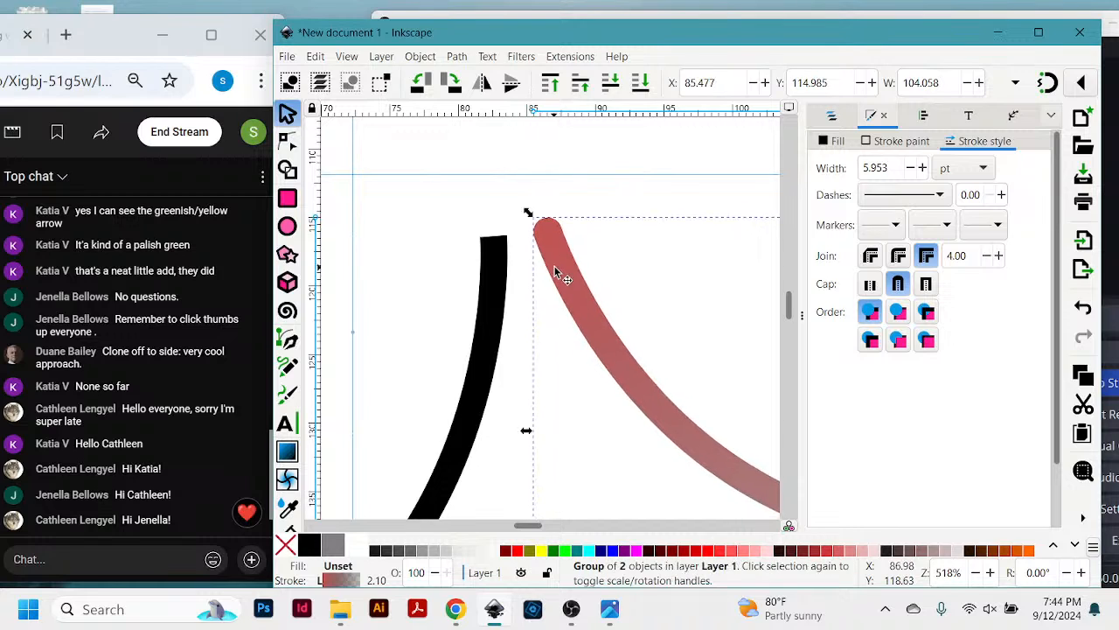
# - Try to apply round caps to the left curve group and move the group across the right curve
pyautogui.click(491, 270)
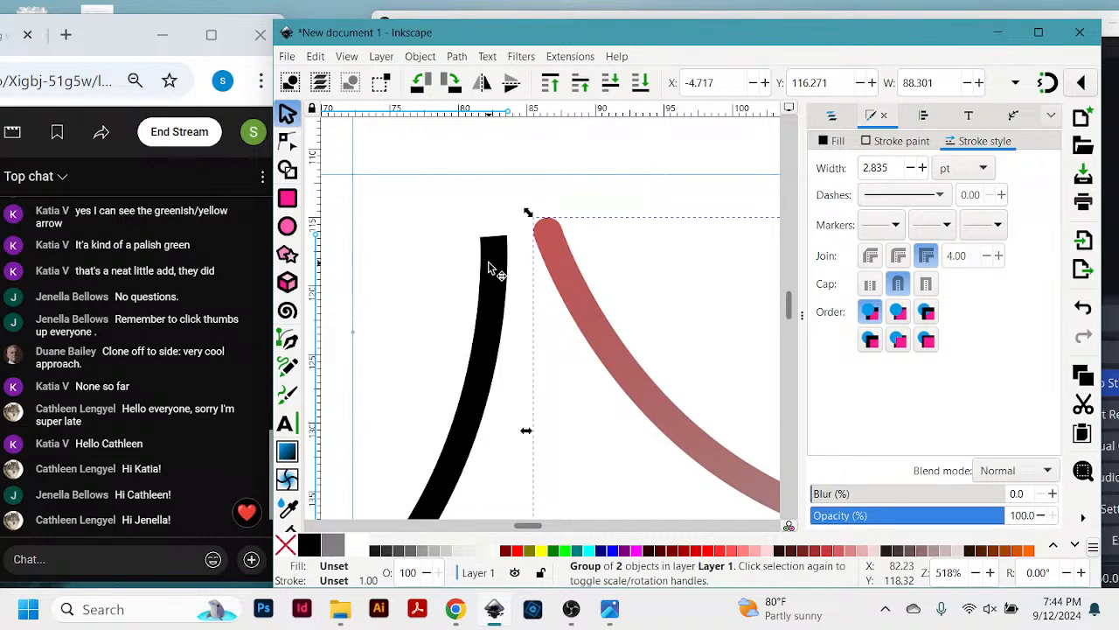
pyautogui.click(897, 286)
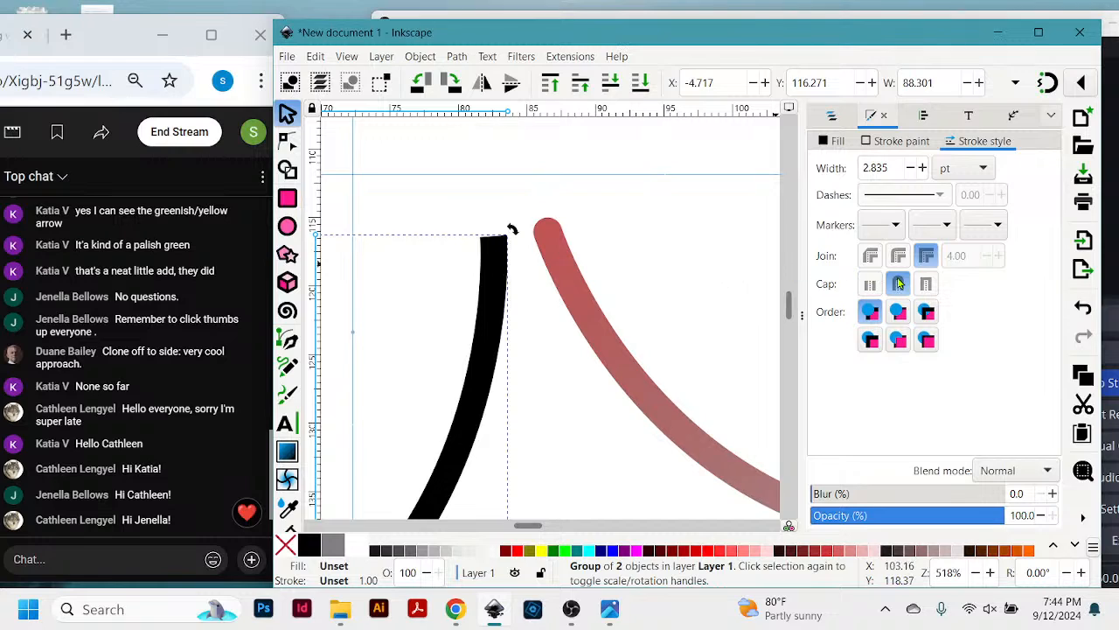
pyautogui.click(495, 295)
pyautogui.moveTo(495, 311)
pyautogui.mouseDown()
pyautogui.moveTo(607, 220)
pyautogui.moveTo(610, 240)
pyautogui.moveTo(630, 245)
pyautogui.mouseUp()
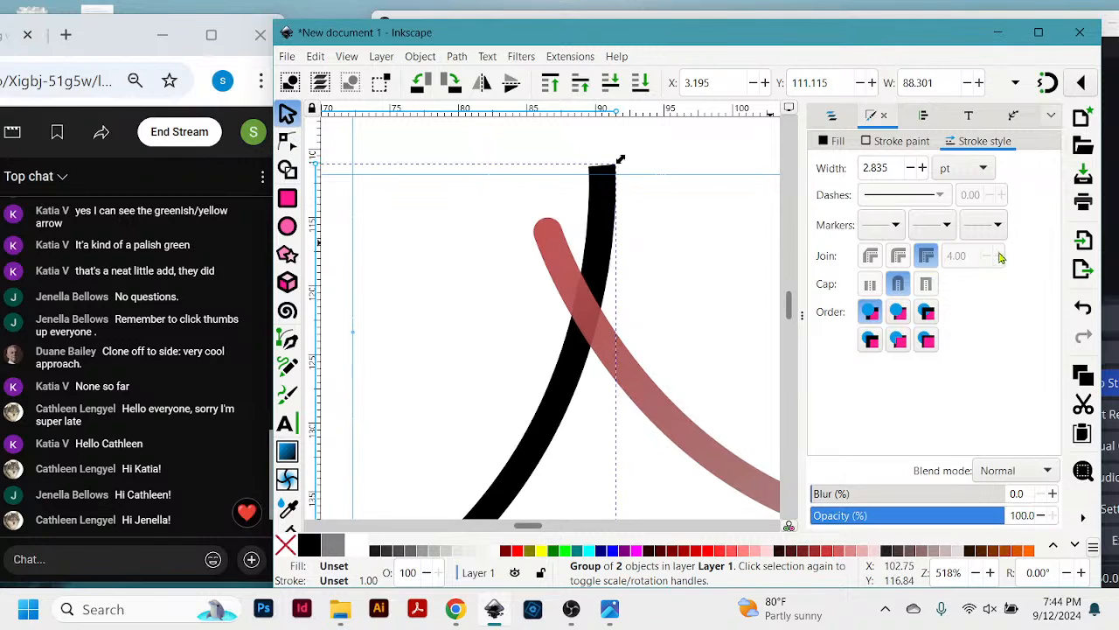
pyautogui.click(723, 293)
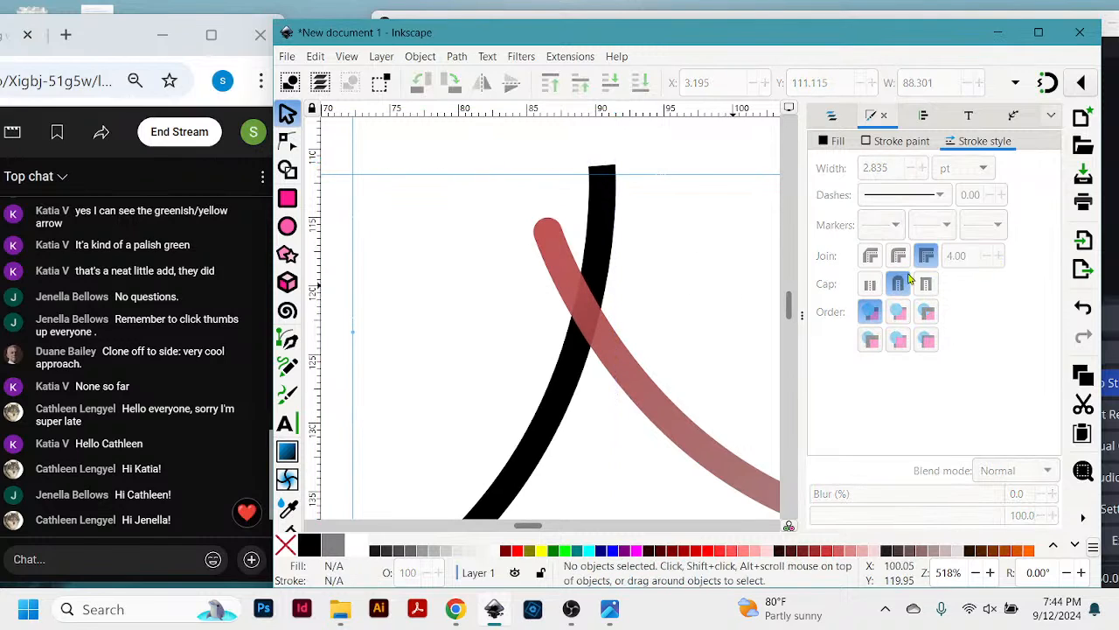
# - Move the left curve group back clear of the right curve, to about X -4.2, Y 112.8 mm
pyautogui.click(597, 251)
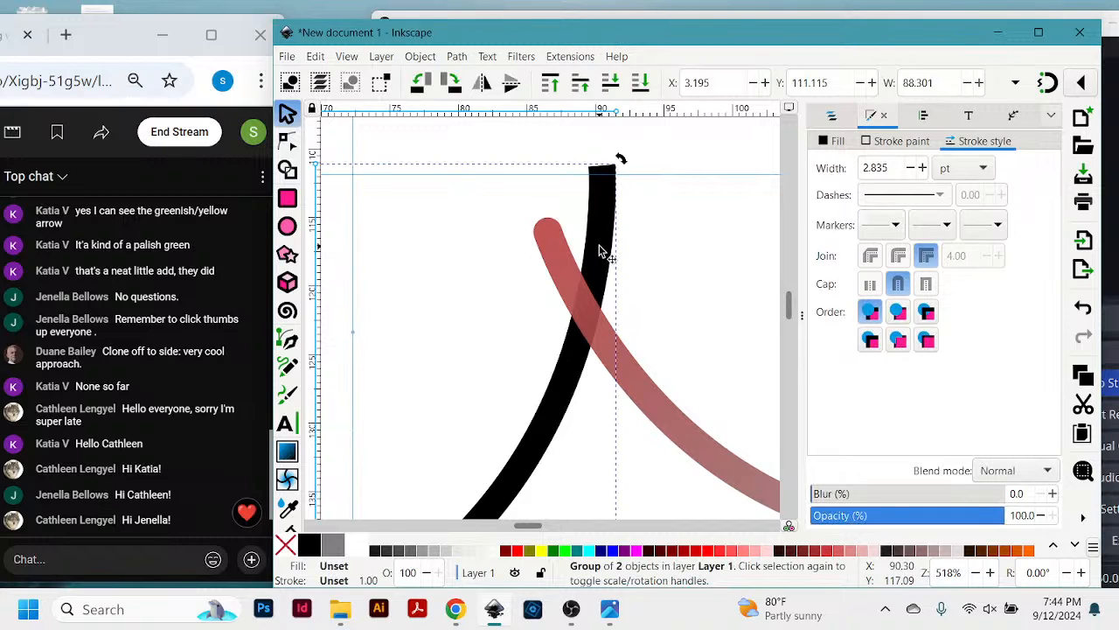
pyautogui.moveTo(601, 251)
pyautogui.mouseDown()
pyautogui.moveTo(584, 245)
pyautogui.moveTo(507, 307)
pyautogui.mouseUp()
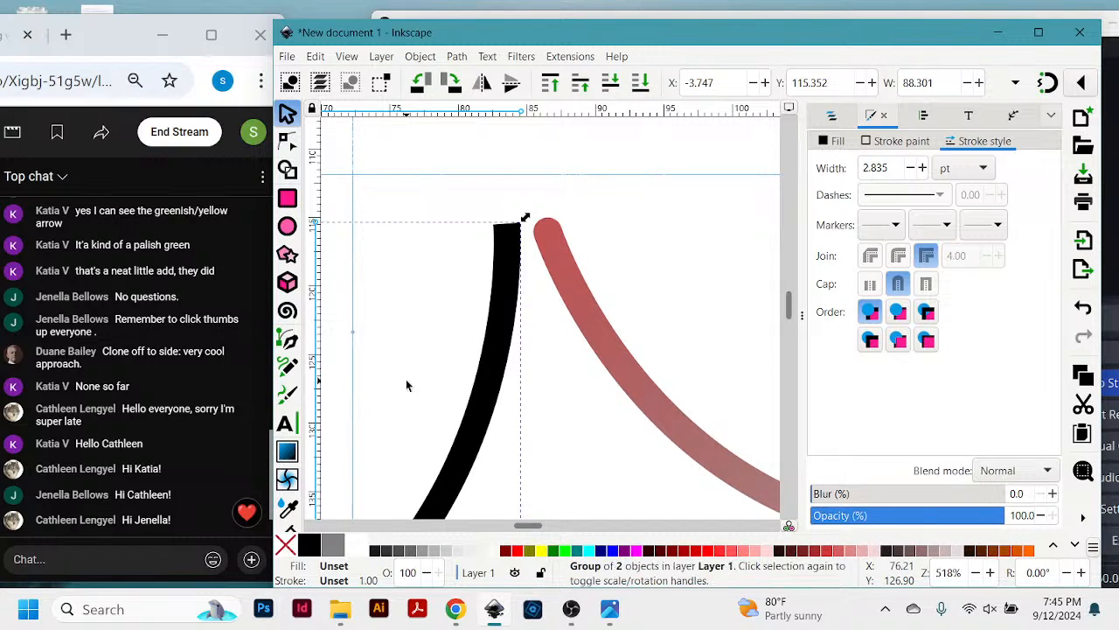
pyautogui.click(622, 160)
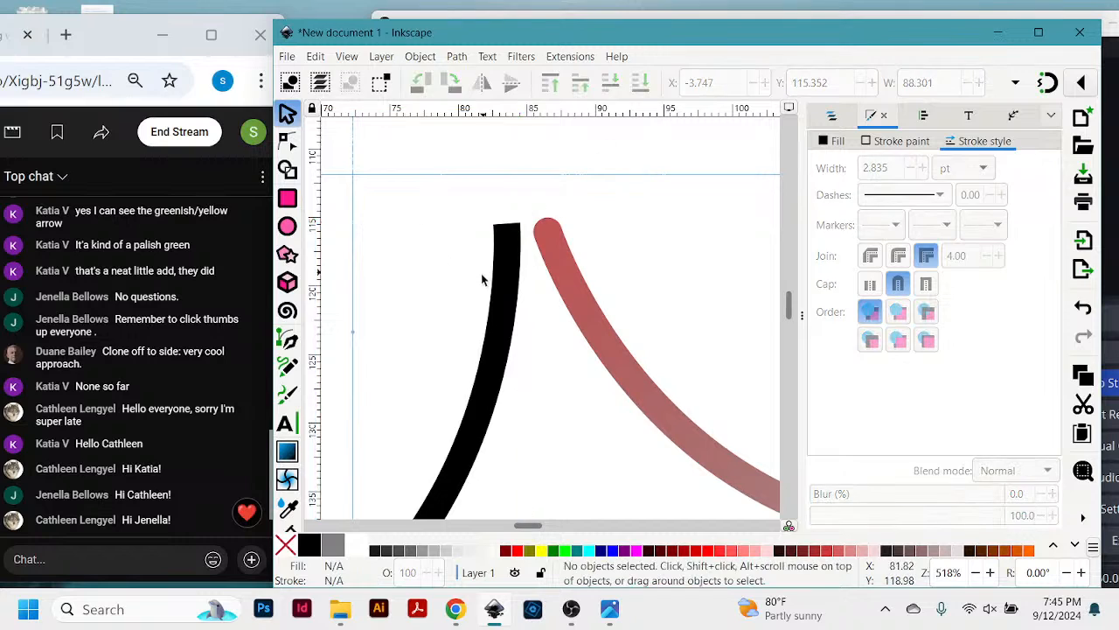
pyautogui.moveTo(507, 233)
pyautogui.mouseDown()
pyautogui.moveTo(574, 242)
pyautogui.moveTo(580, 195)
pyautogui.moveTo(577, 229)
pyautogui.moveTo(569, 217)
pyautogui.mouseUp()
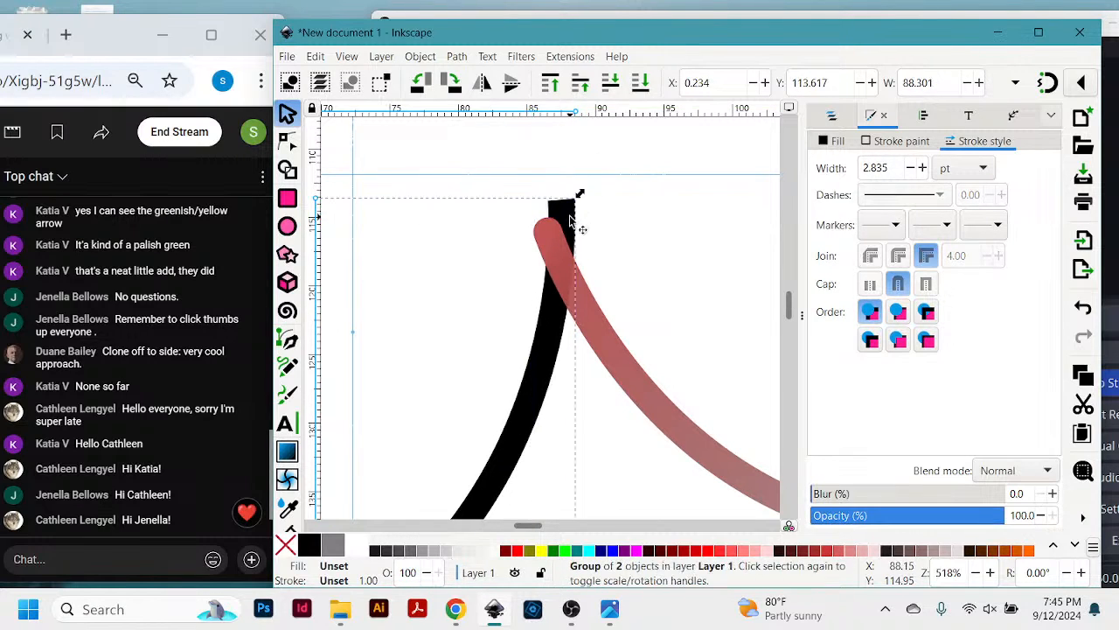
pyautogui.click(608, 204)
pyautogui.click(564, 214)
pyautogui.moveTo(537, 375); pyautogui.dragTo(478, 369)
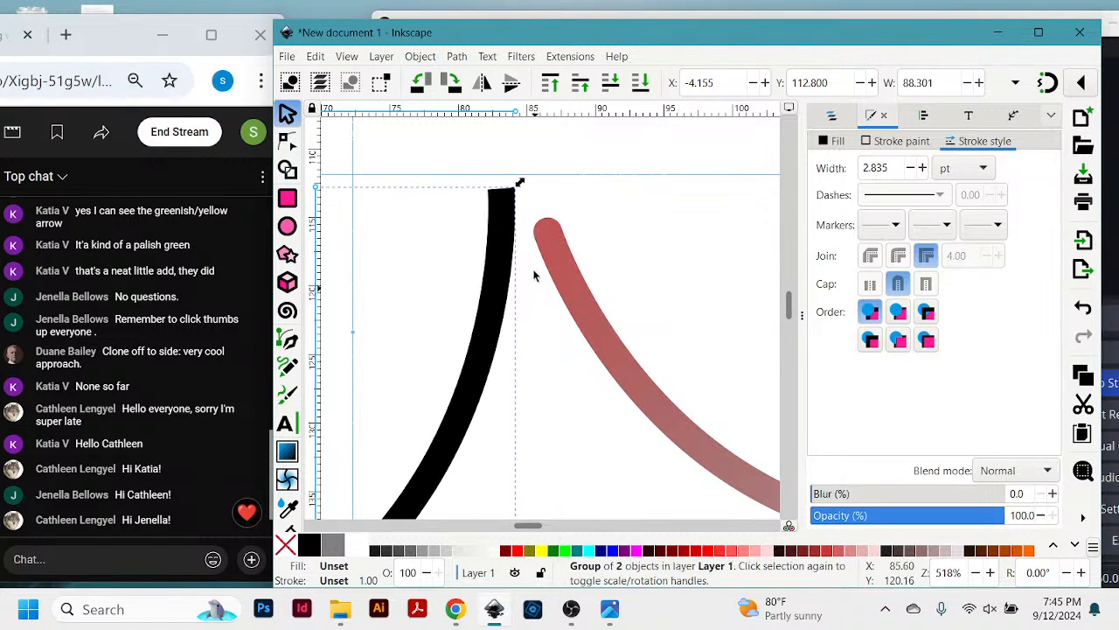
# - Ungroup the left curve group into its separate paths
pyautogui.click(414, 57)
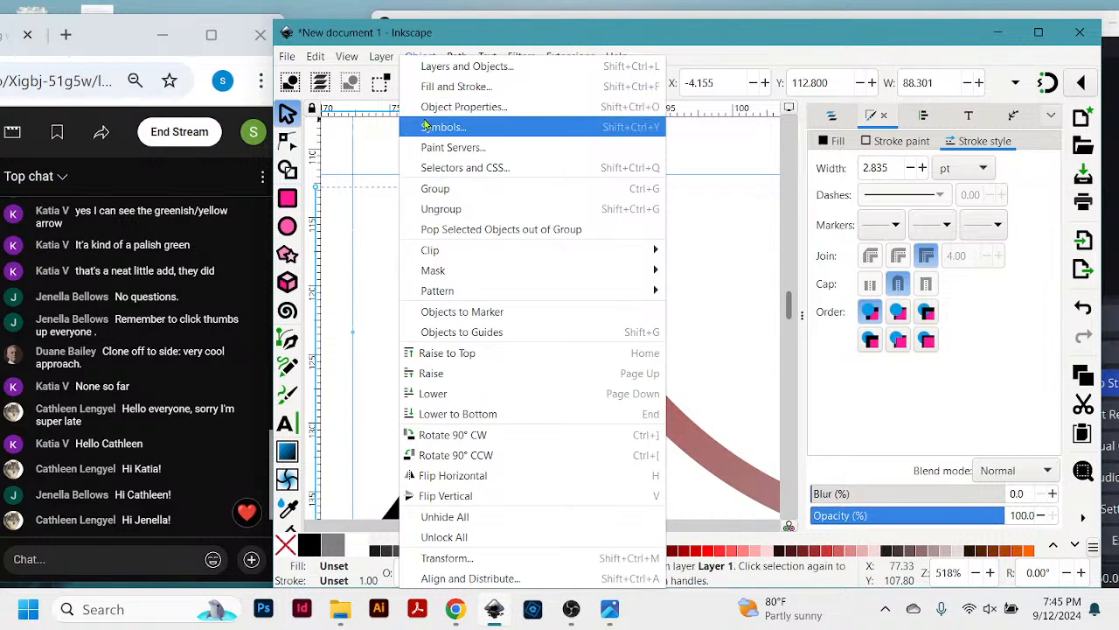
pyautogui.click(436, 210)
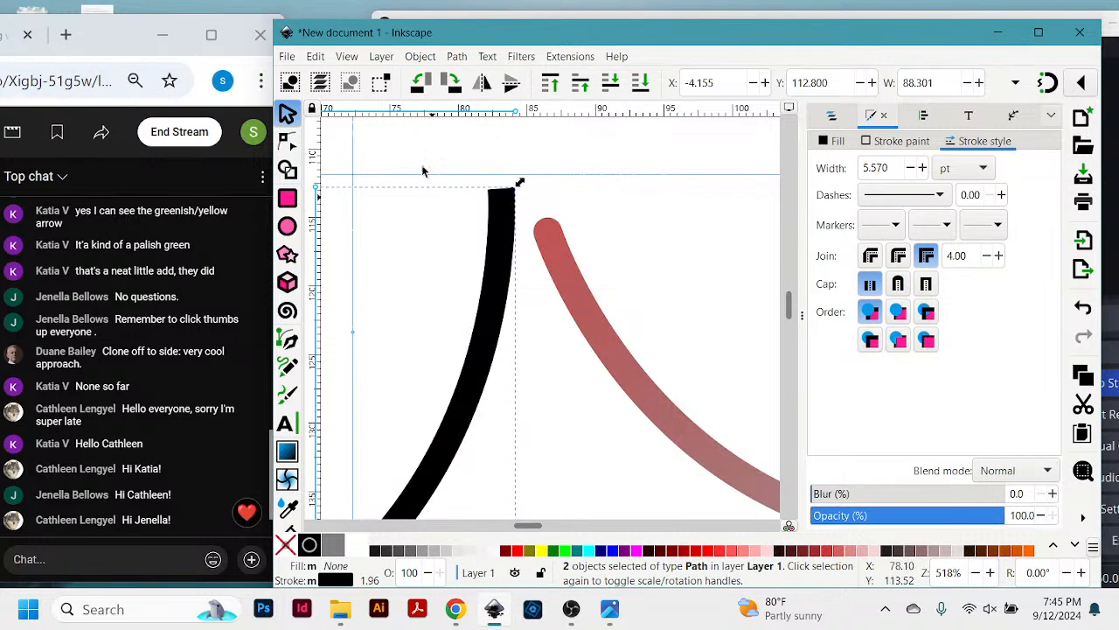
pyautogui.click(428, 59)
pyautogui.click(433, 209)
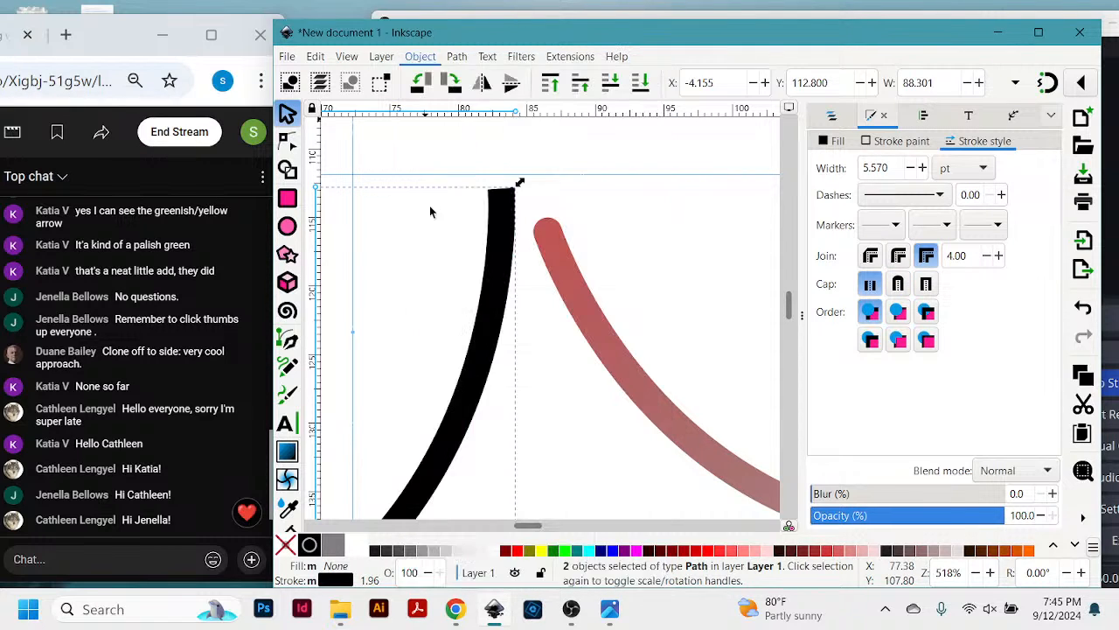
# - Select only the upper black path of the ungrouped left curve and give it round stroke caps
pyautogui.click(553, 219)
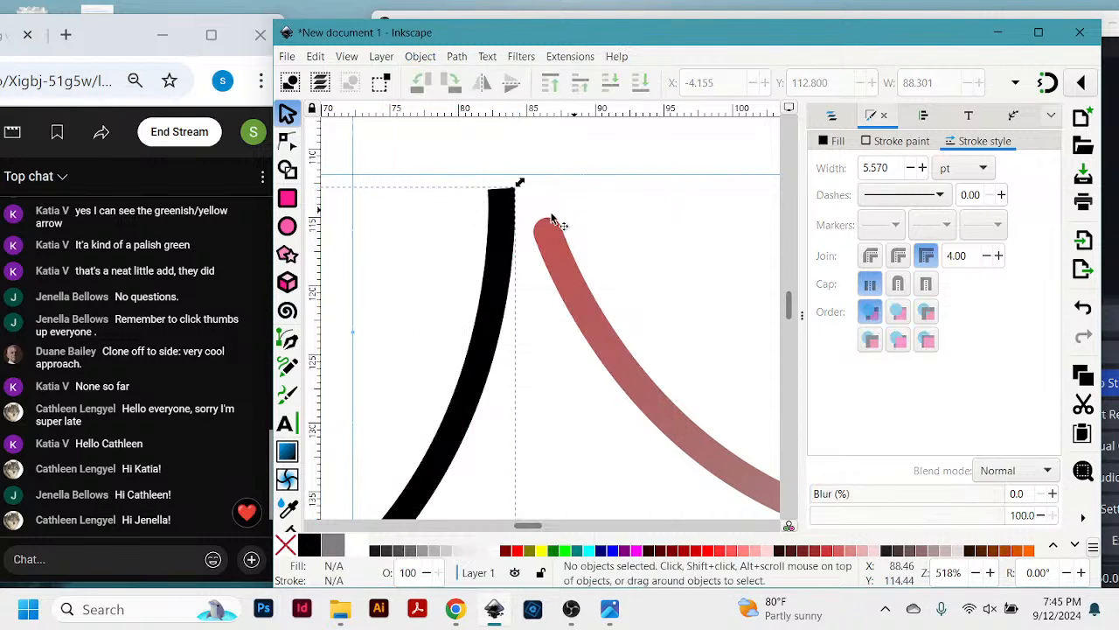
pyautogui.click(502, 229)
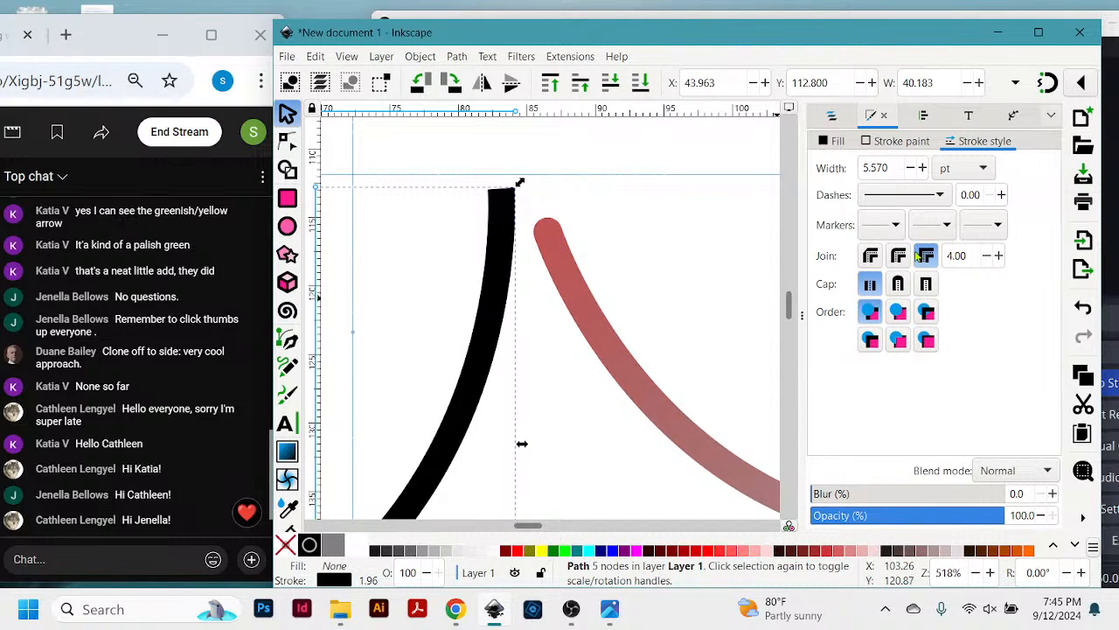
pyautogui.click(899, 285)
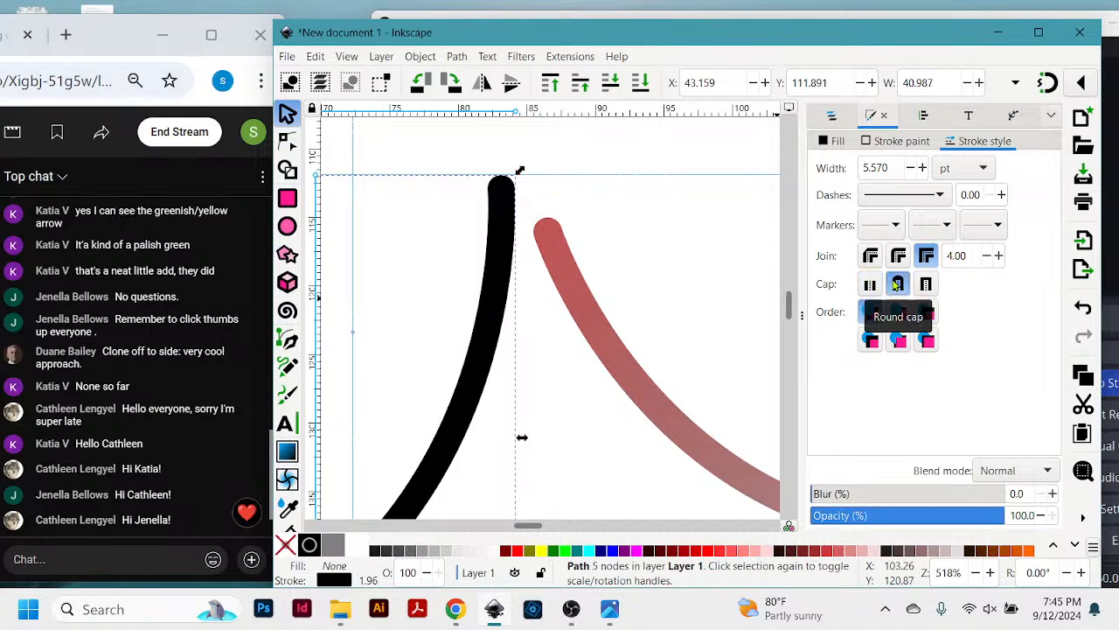
# - Lower the black path and overlap the right curve group's rounded end on it, with the group at about X 83.1, Y 115.8 mm
pyautogui.moveTo(513, 204); pyautogui.dragTo(507, 251)
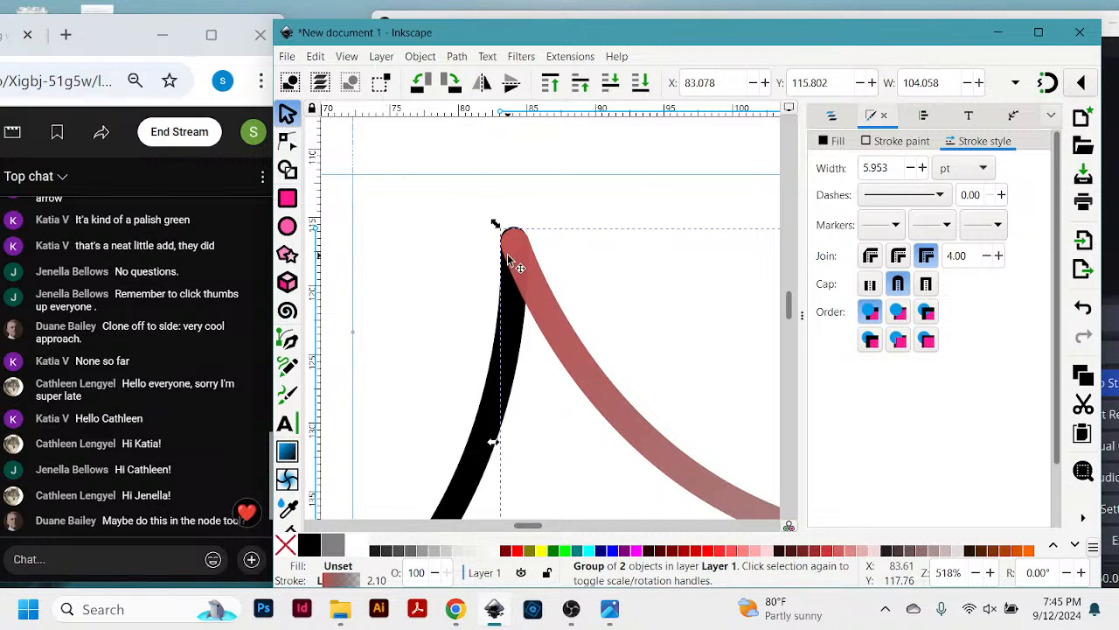
pyautogui.moveTo(507, 255)
pyautogui.mouseDown()
pyautogui.moveTo(570, 264)
pyautogui.moveTo(515, 267)
pyautogui.moveTo(528, 267)
pyautogui.moveTo(525, 256)
pyautogui.mouseUp()
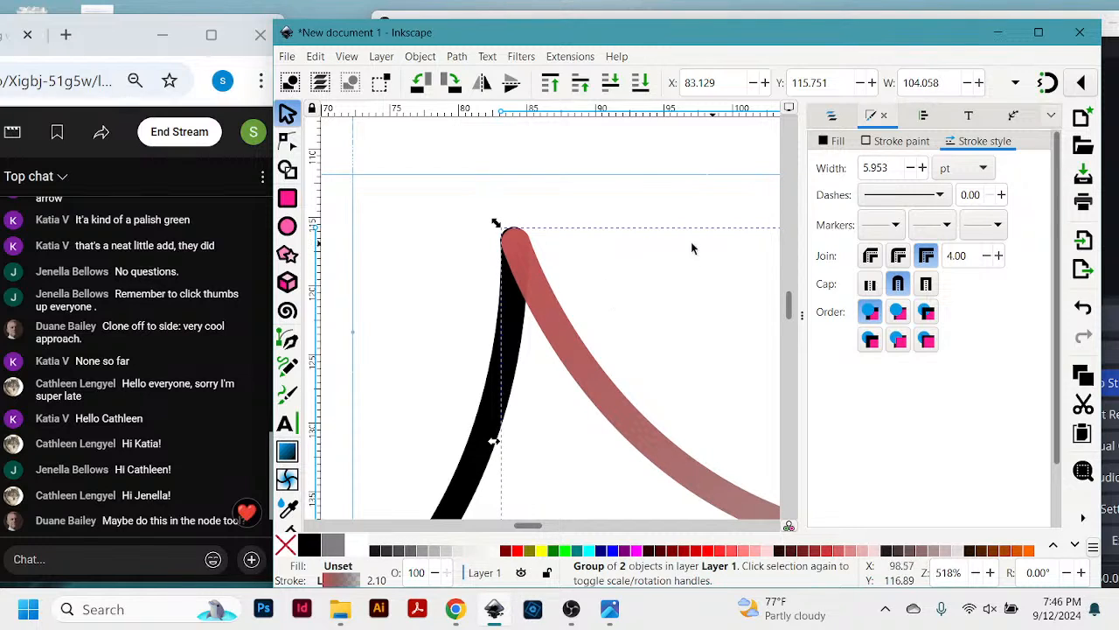
pyautogui.click(584, 204)
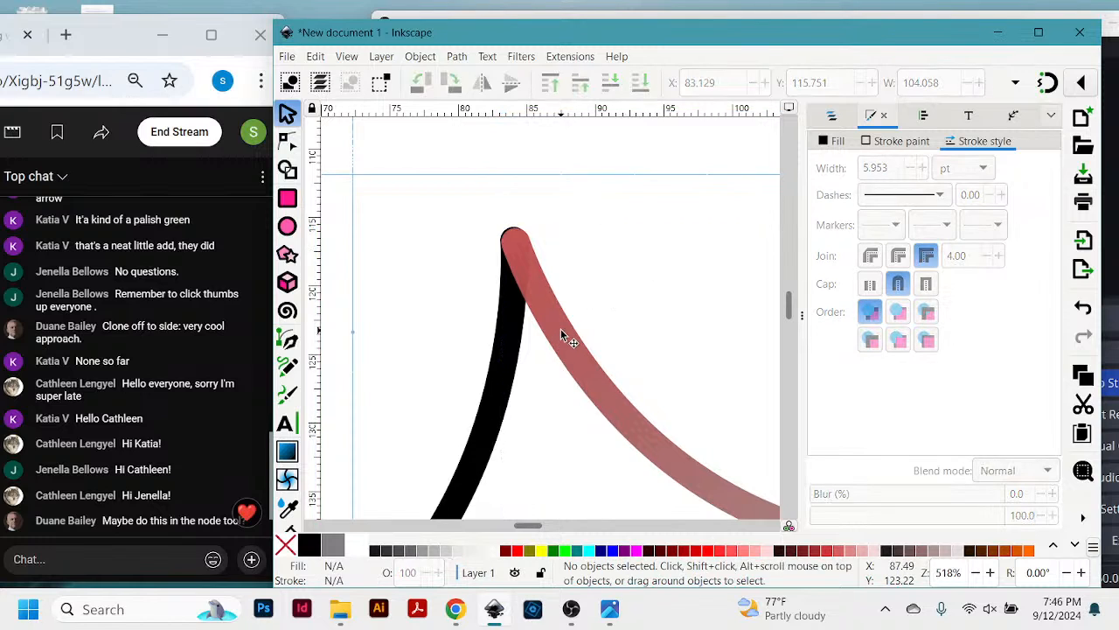
# - Move the right curve group away from the black path, leaving a small gap between their rounded ends, at about Y 115.2 mm
pyautogui.moveTo(606, 359); pyautogui.dragTo(615, 334)
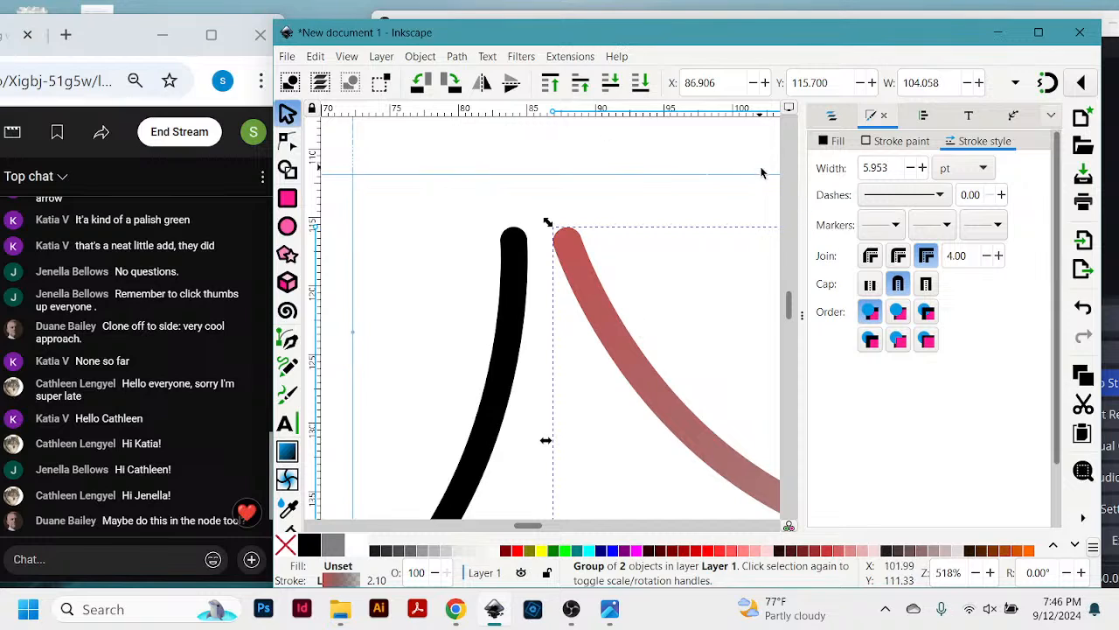
pyautogui.moveTo(605, 310); pyautogui.dragTo(580, 305)
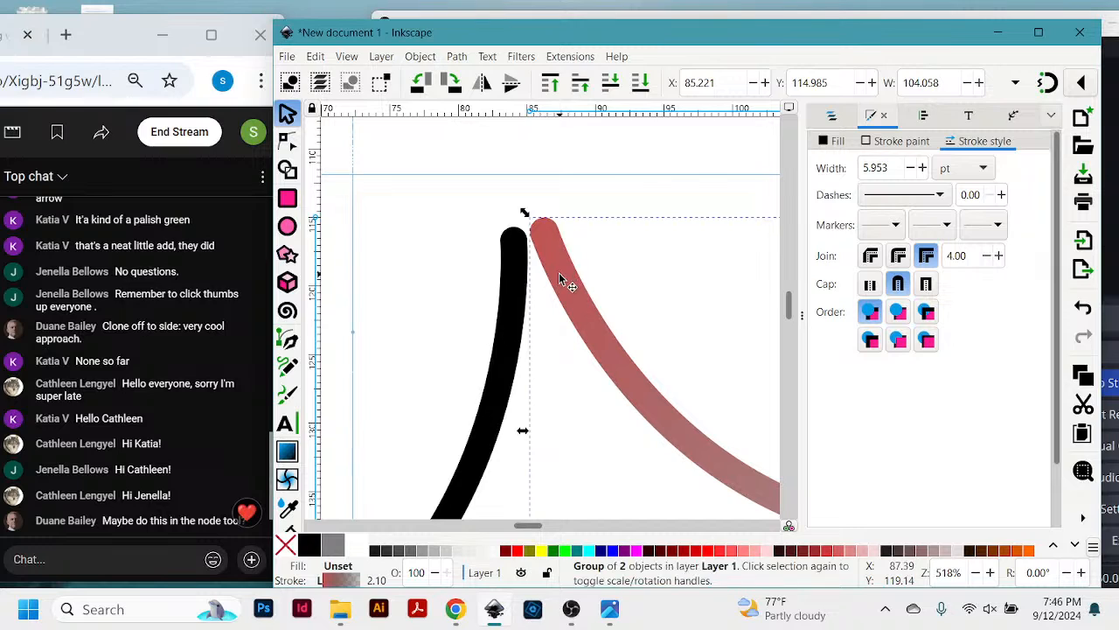
pyautogui.click(561, 275)
pyautogui.moveTo(560, 275)
pyautogui.mouseDown()
pyautogui.moveTo(633, 280)
pyautogui.moveTo(577, 285)
pyautogui.moveTo(586, 281)
pyautogui.mouseUp()
# - Group the black path with the right curve group and move the combined group to about X 49.3, Y 117.7 mm
pyautogui.click(514, 257)
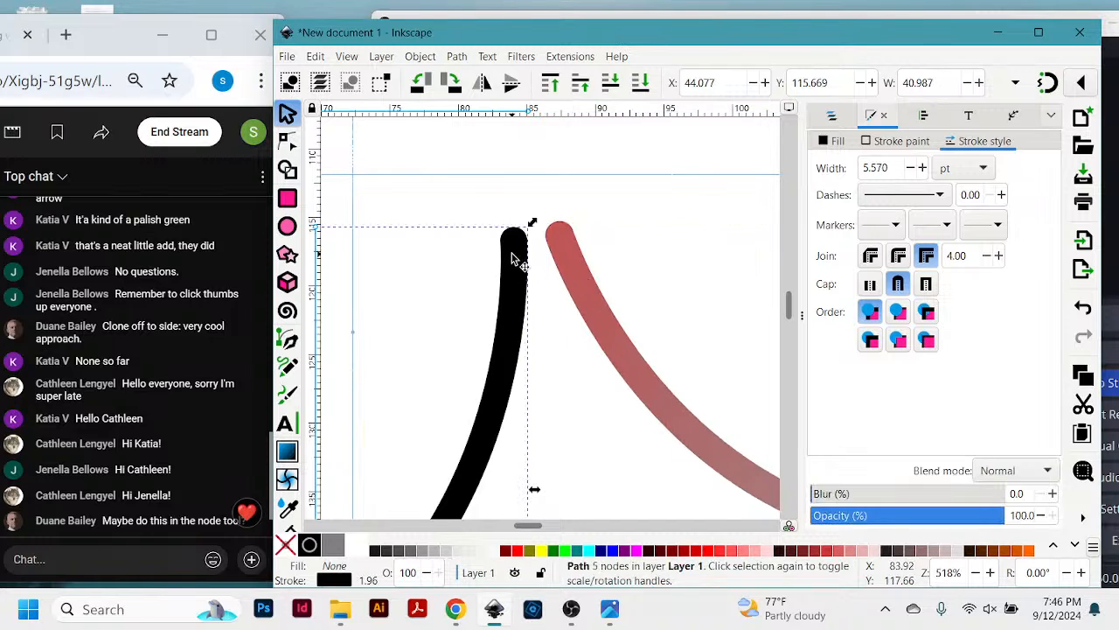
pyautogui.press('shift')
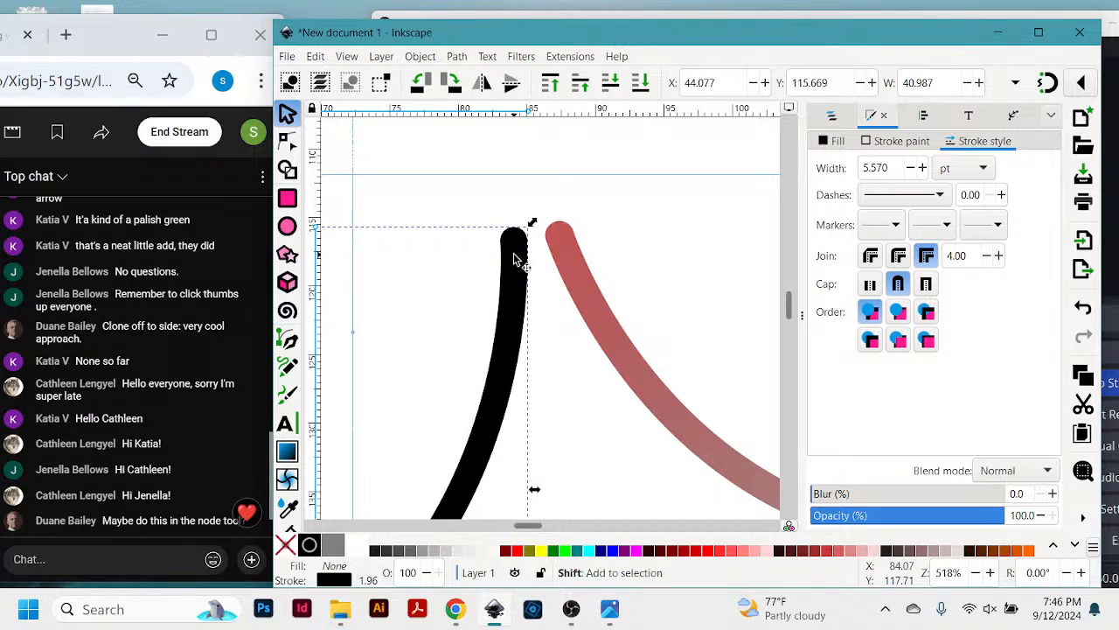
pyautogui.keyDown('shift'); pyautogui.click(565, 247); pyautogui.keyUp('shift')
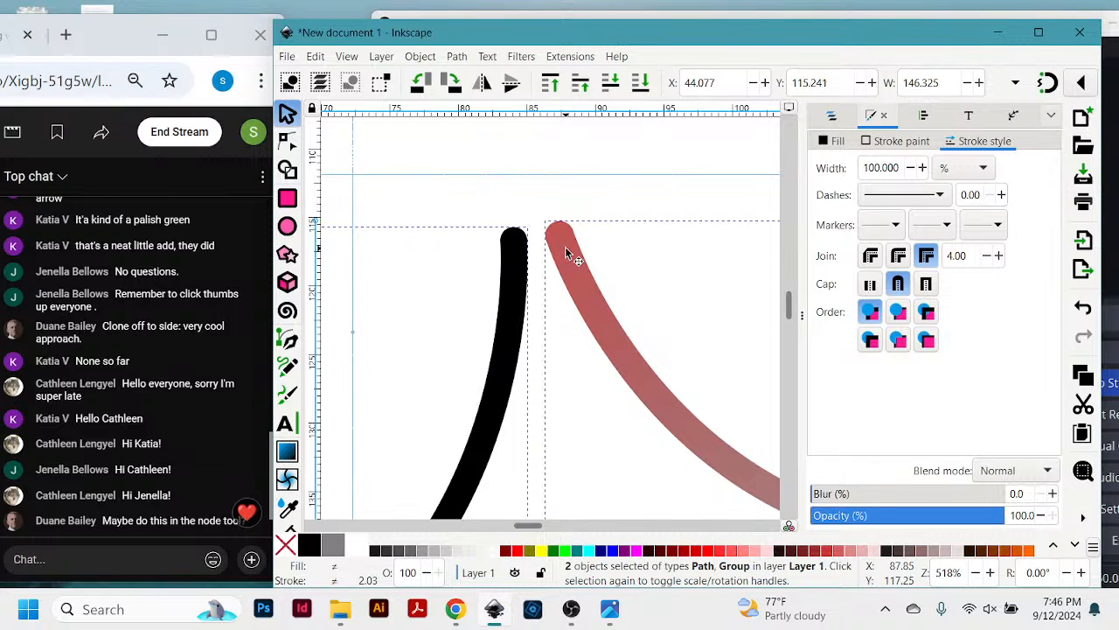
pyautogui.click(422, 56)
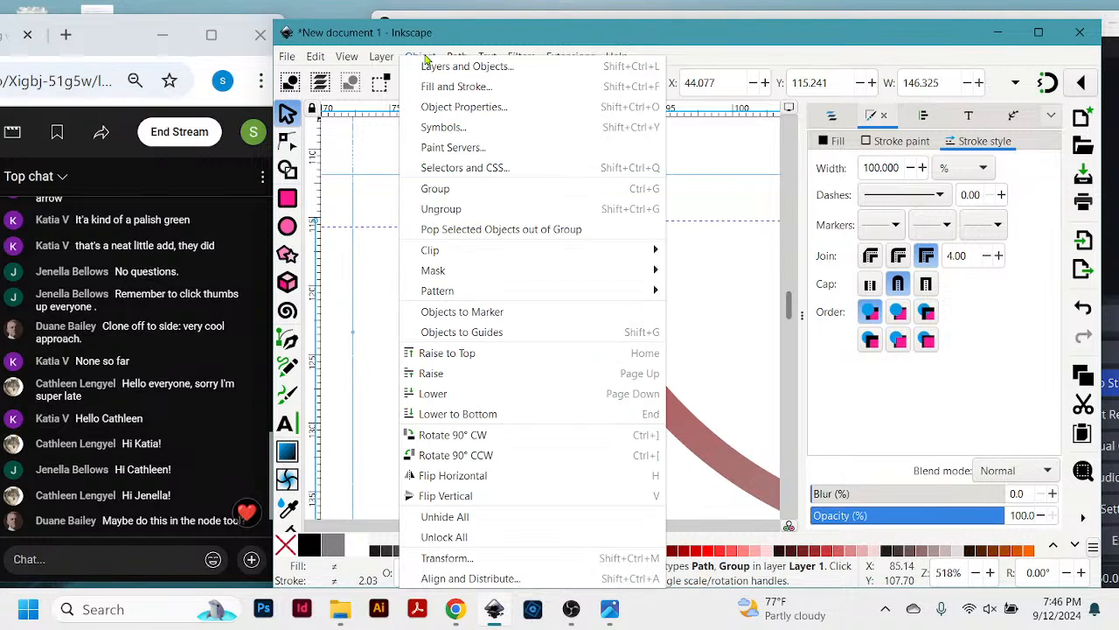
pyautogui.click(436, 189)
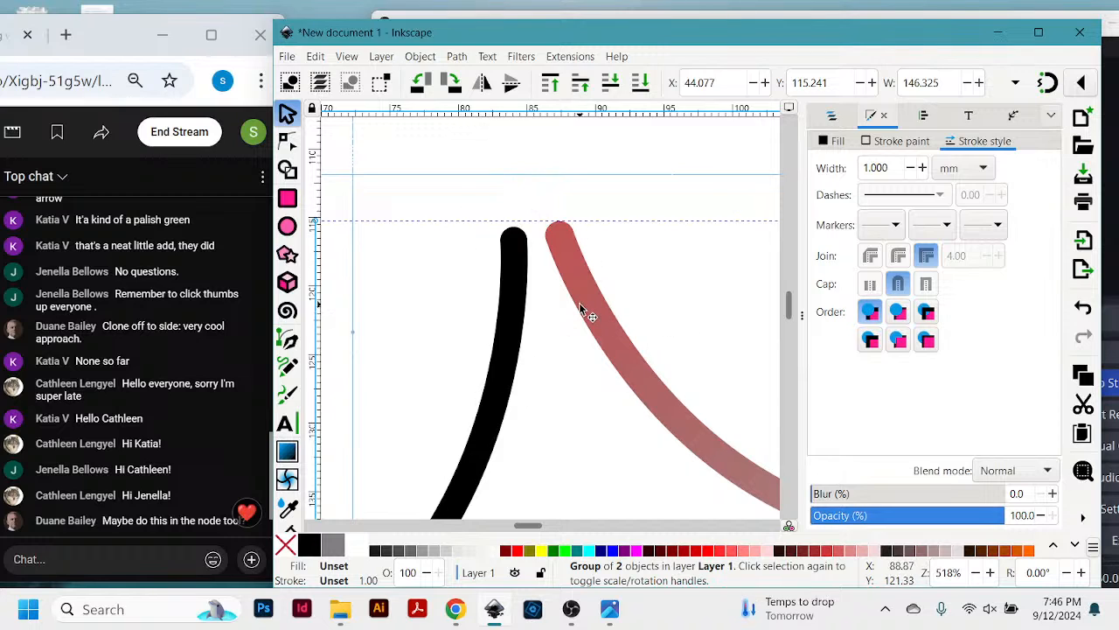
pyautogui.moveTo(522, 288)
pyautogui.mouseDown()
pyautogui.moveTo(494, 266)
pyautogui.moveTo(420, 432)
pyautogui.moveTo(548, 190)
pyautogui.moveTo(707, 392)
pyautogui.moveTo(653, 247)
pyautogui.moveTo(463, 342)
pyautogui.moveTo(650, 324)
pyautogui.moveTo(500, 257)
pyautogui.moveTo(552, 361)
pyautogui.moveTo(507, 248)
pyautogui.moveTo(496, 254)
pyautogui.moveTo(557, 245)
pyautogui.moveTo(518, 300)
pyautogui.moveTo(590, 399)
pyautogui.moveTo(655, 332)
pyautogui.moveTo(647, 325)
pyautogui.mouseUp()
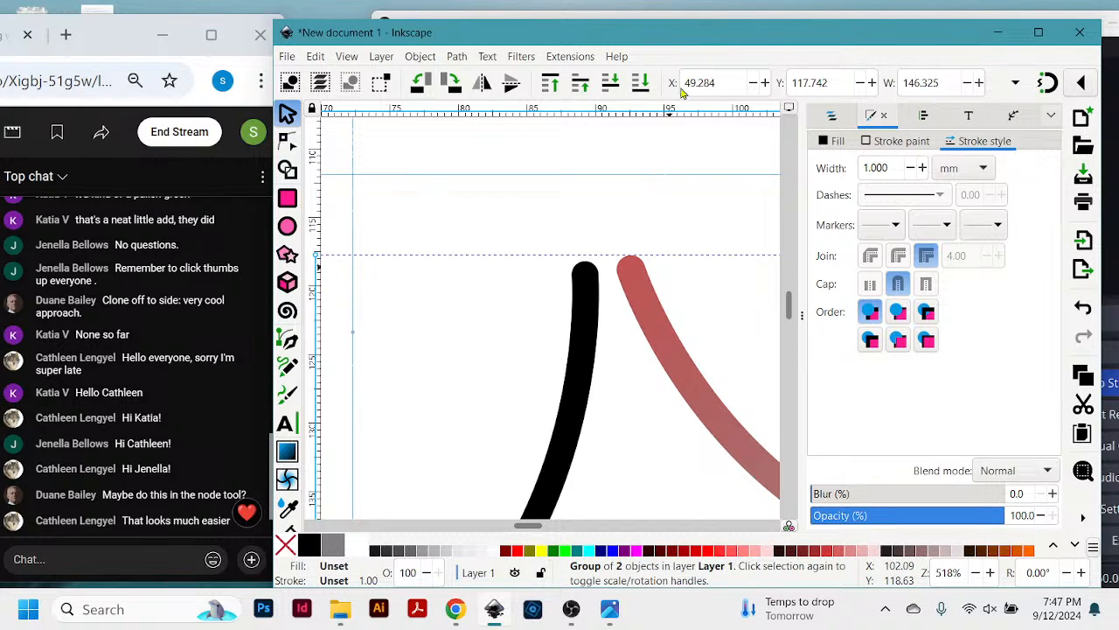
# - Zoom out to 92% to examine the combined group alongside the remaining left curve
pyautogui.moveTo(753, 36); pyautogui.dragTo(756, 37)
pyautogui.press('ctrl')
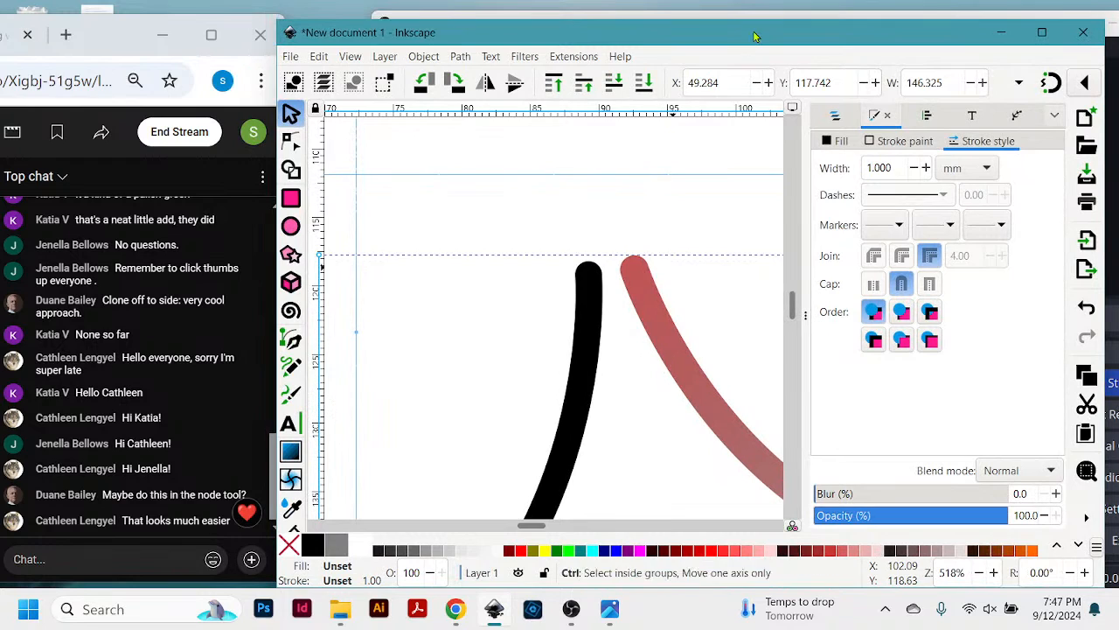
pyautogui.hotkey('ctrl', '-')
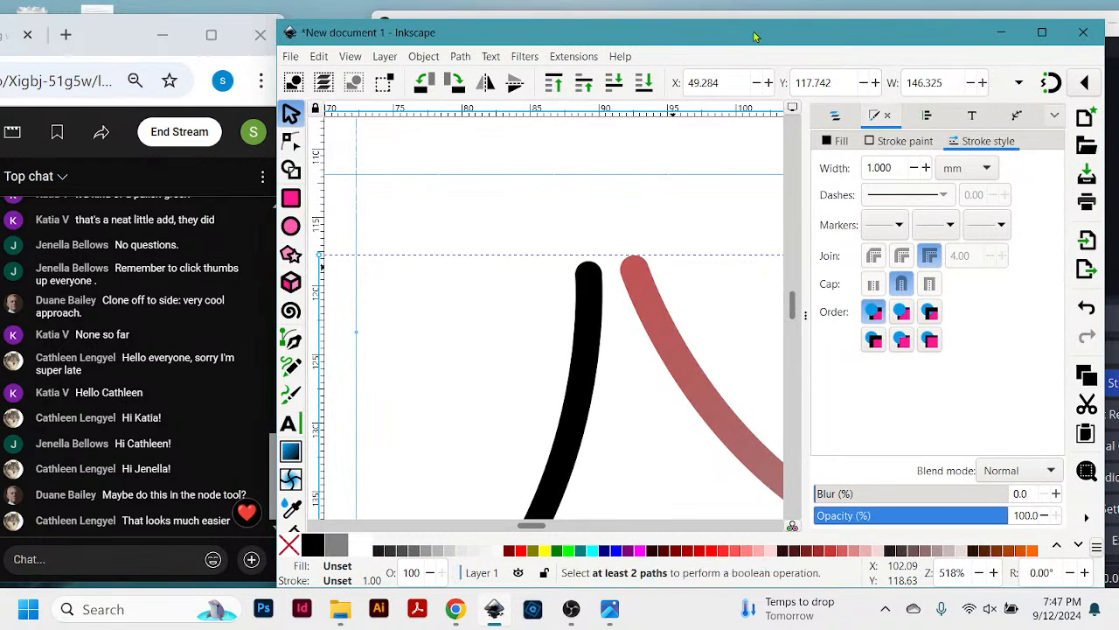
pyautogui.press('-')
pyautogui.press('-')
pyautogui.press('-')
pyautogui.press('-')
pyautogui.press('-')
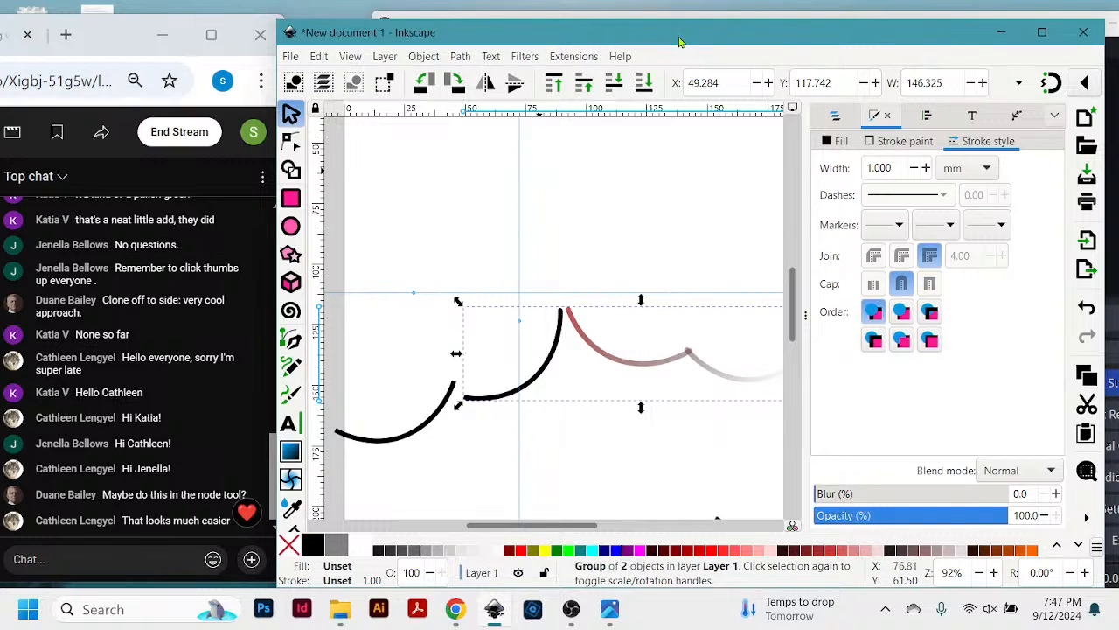
pyautogui.moveTo(679, 38)
pyautogui.mouseDown()
pyautogui.moveTo(718, 39)
pyautogui.moveTo(698, 38)
pyautogui.mouseUp()
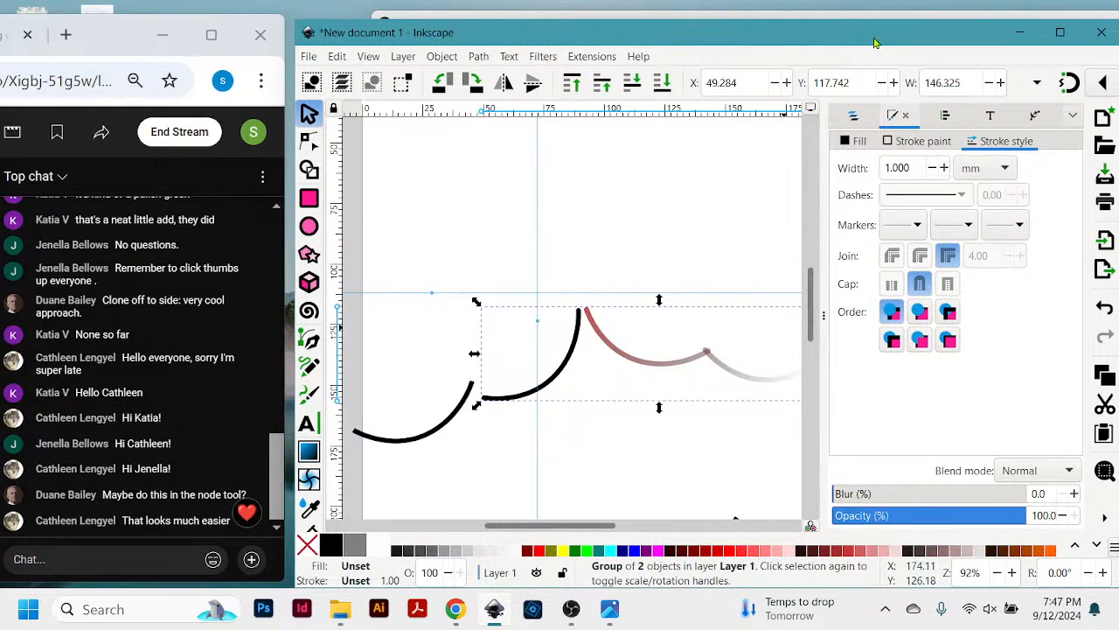
pyautogui.moveTo(868, 32); pyautogui.dragTo(870, 33)
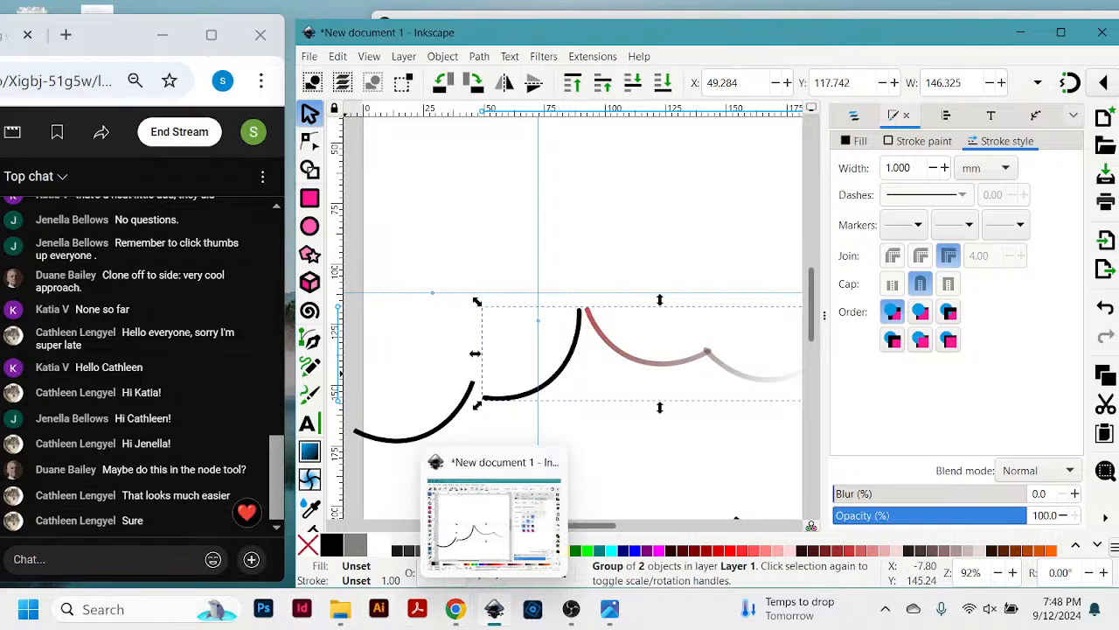
pyautogui.click(27, 611)
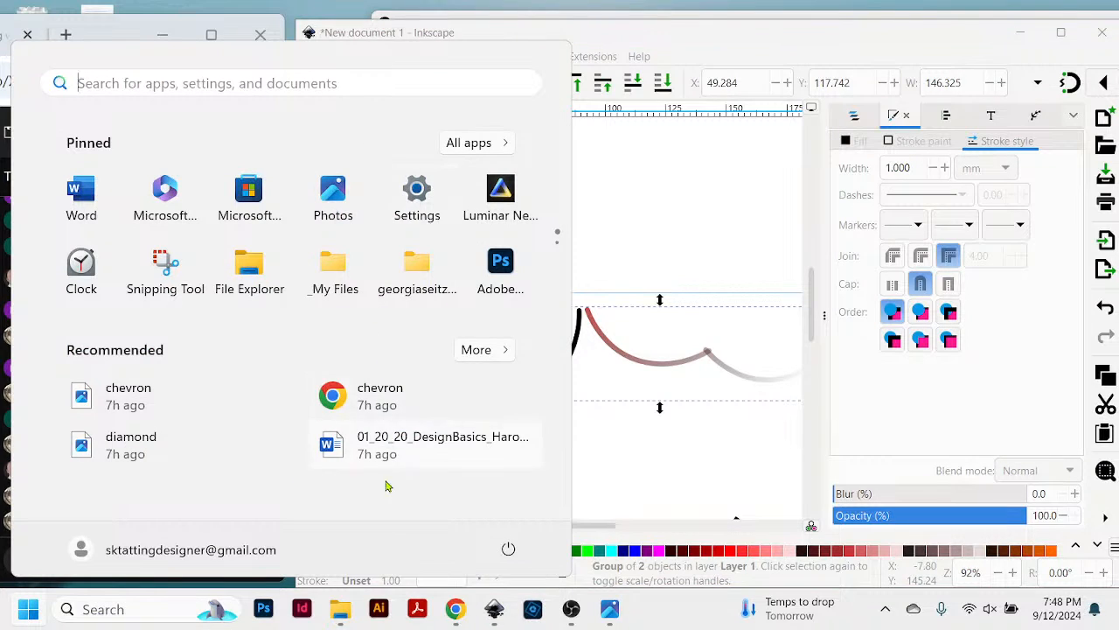
pyautogui.click(418, 610)
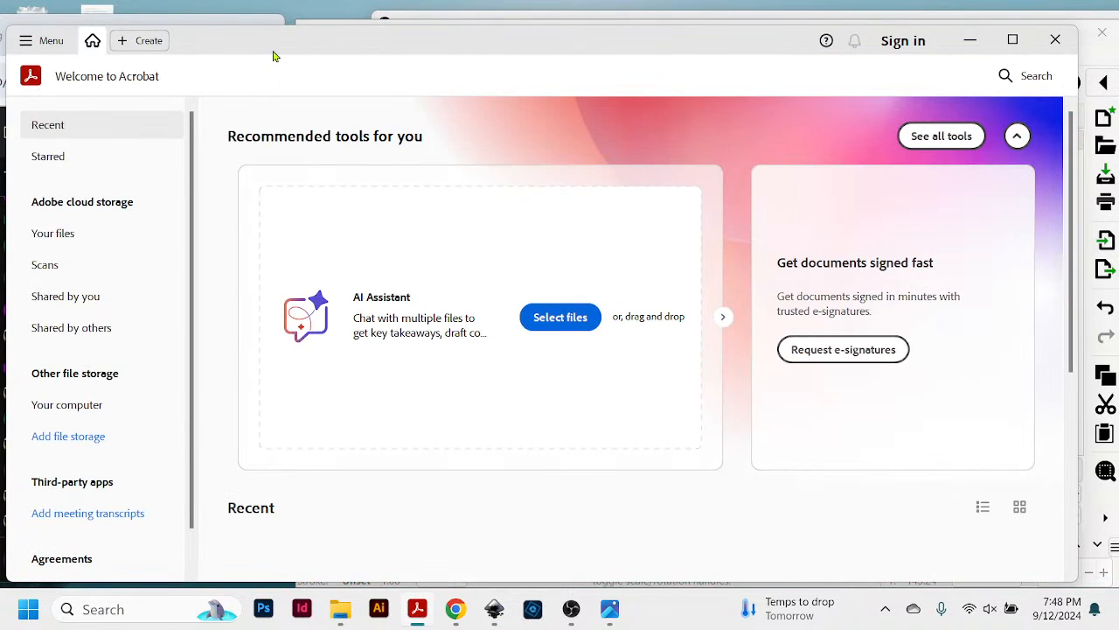
pyautogui.moveTo(273, 56)
pyautogui.mouseDown()
pyautogui.moveTo(295, 70)
pyautogui.moveTo(302, 62)
pyautogui.moveTo(291, 58)
pyautogui.mouseUp()
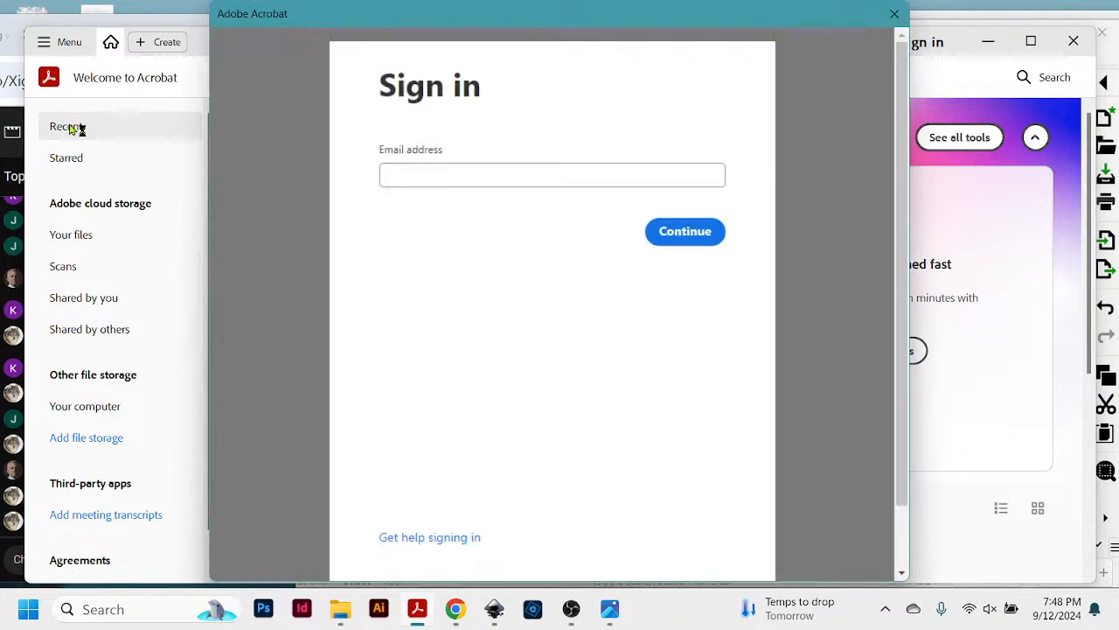
pyautogui.click(893, 15)
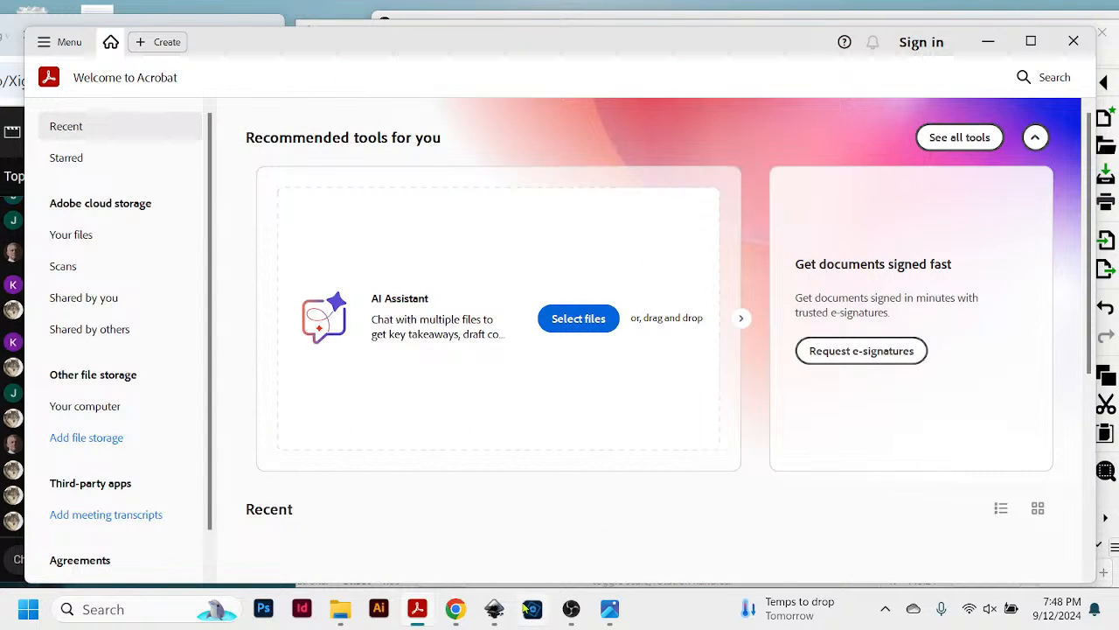
# - Switch to File Explorer and open the ____2024_DESIGN Class folder inside _My Files on Local Disk (C:)
pyautogui.click(350, 615)
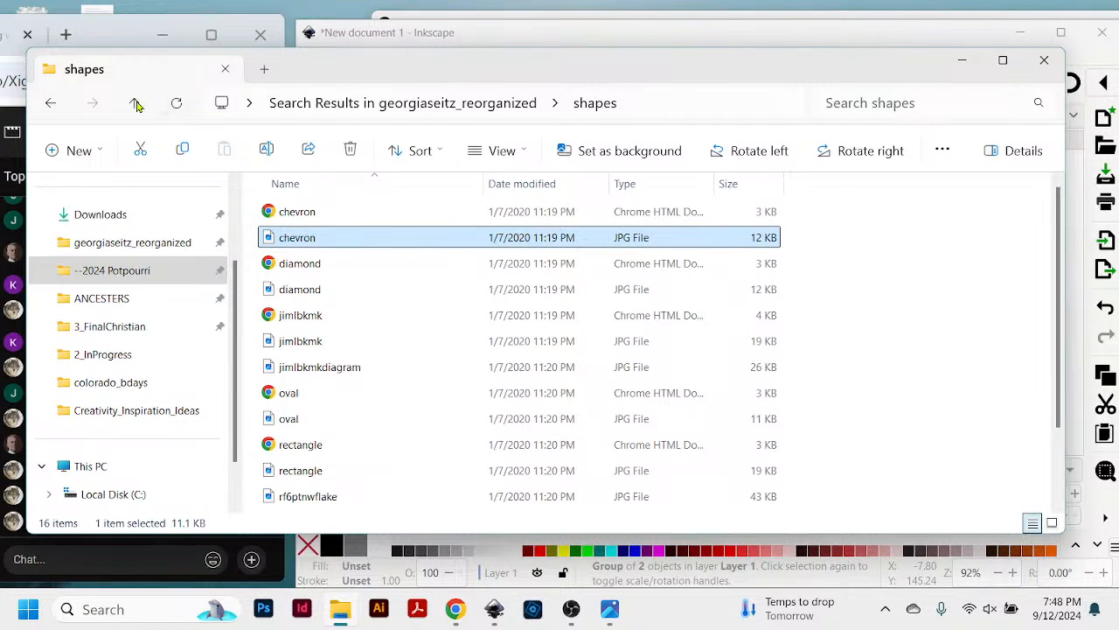
pyautogui.click(135, 104)
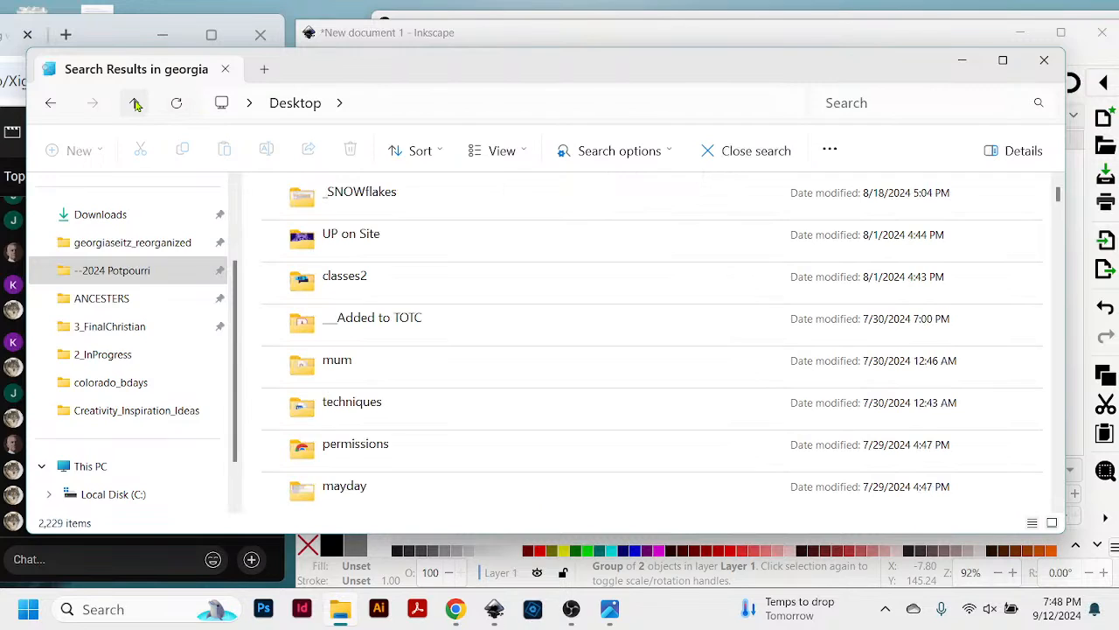
pyautogui.click(135, 104)
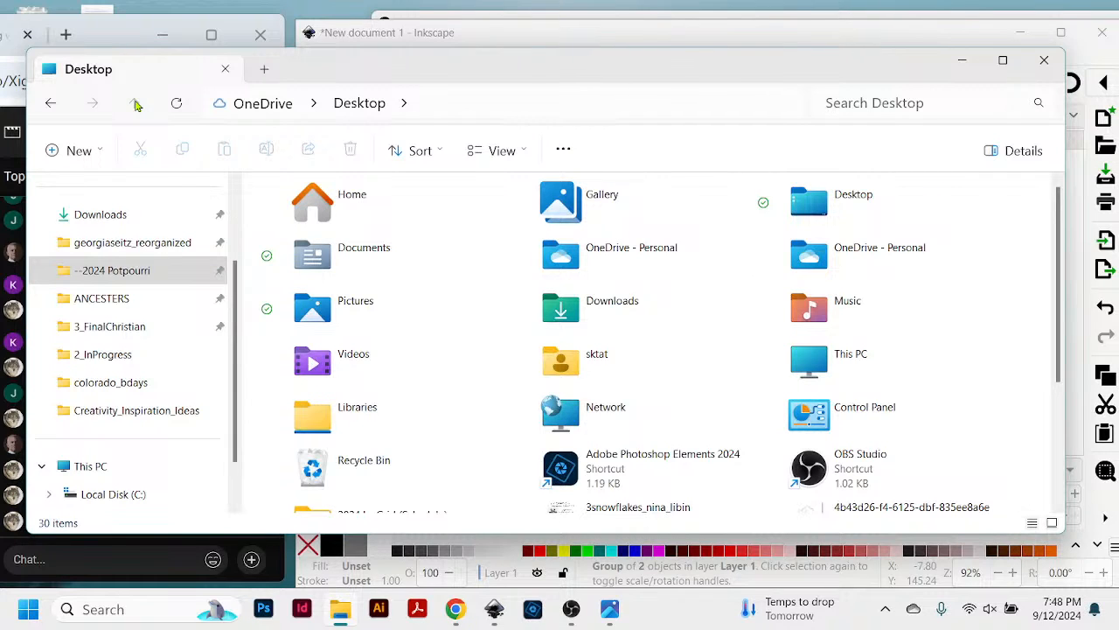
pyautogui.scroll(-1, 140, 350)
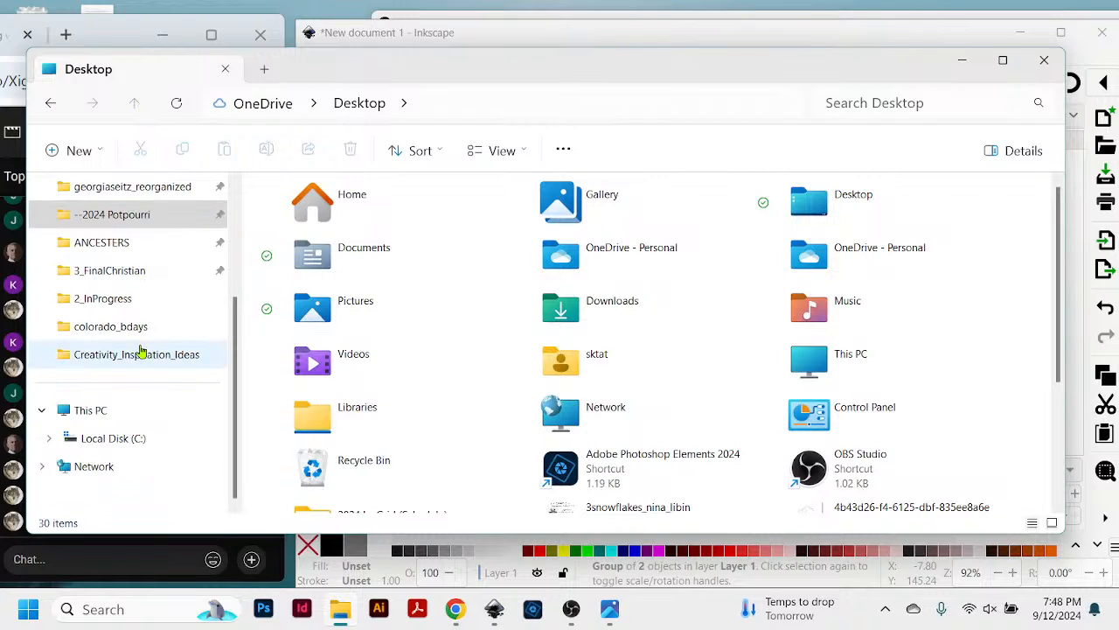
pyautogui.click(138, 437)
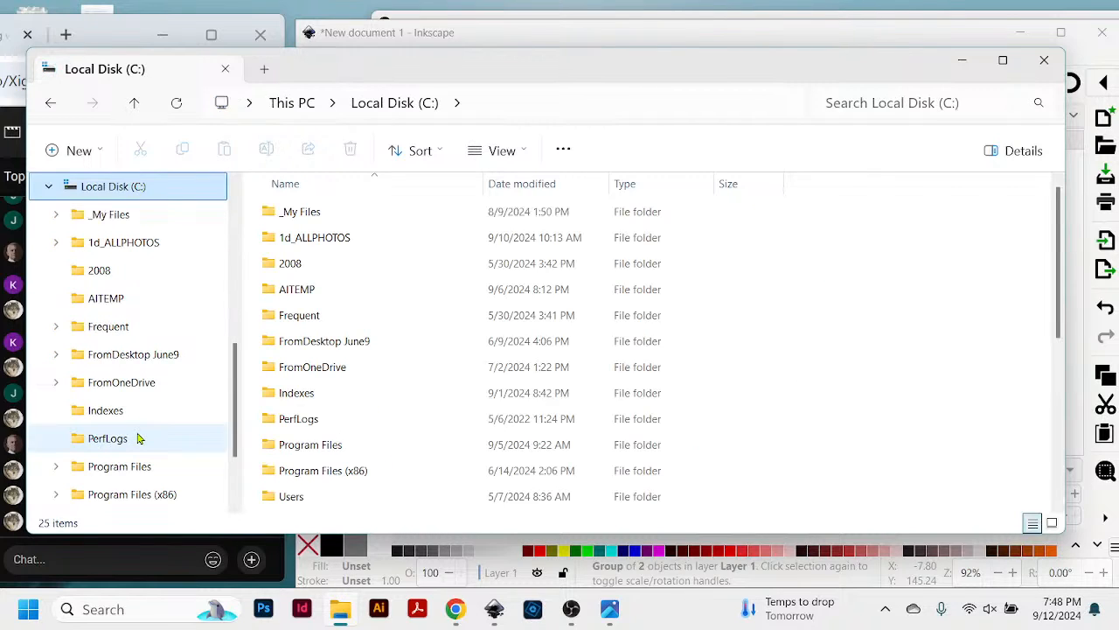
pyautogui.doubleClick(313, 212)
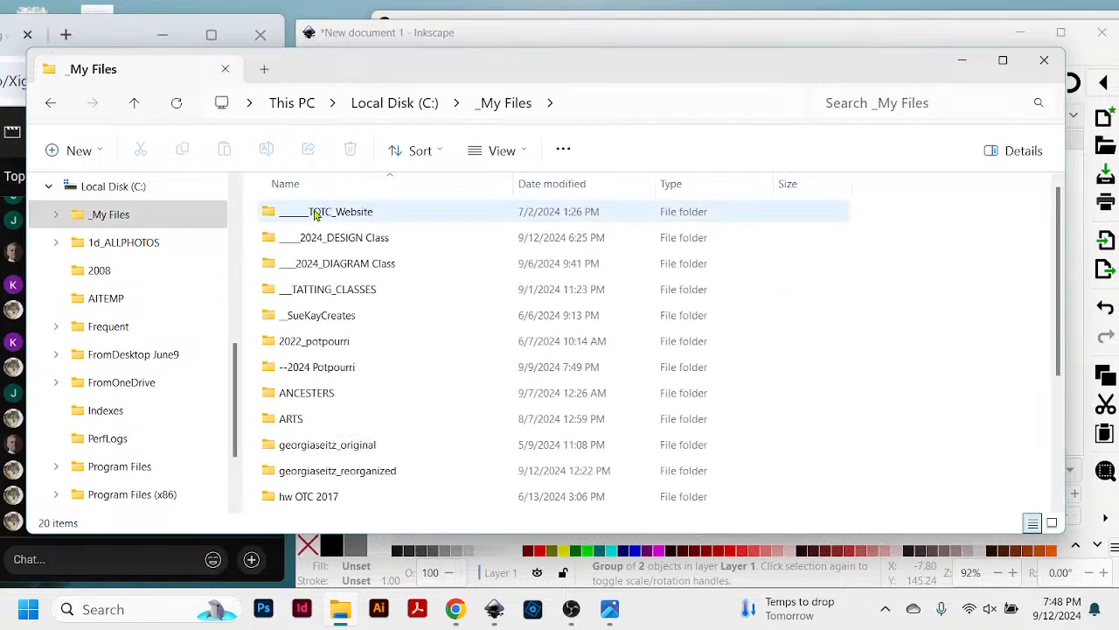
pyautogui.doubleClick(332, 242)
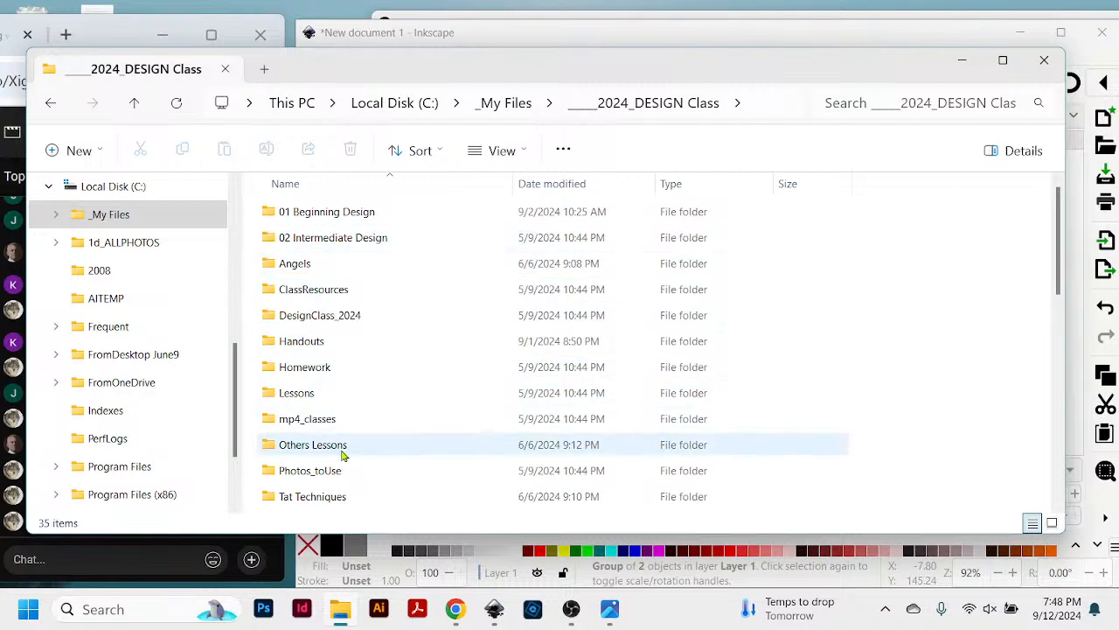
# - Look through the ____2024_DESIGN Class folder, check the contents of its ClassResources subfolder and return to the class folder
pyautogui.scroll(-3, 353, 427)
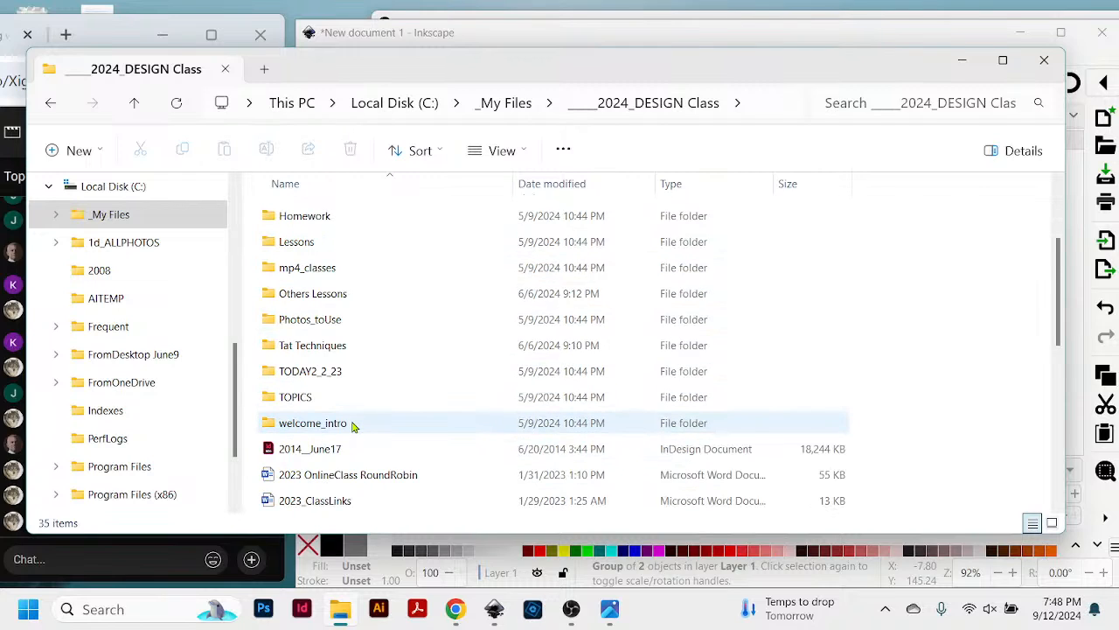
pyautogui.scroll(1, 354, 367)
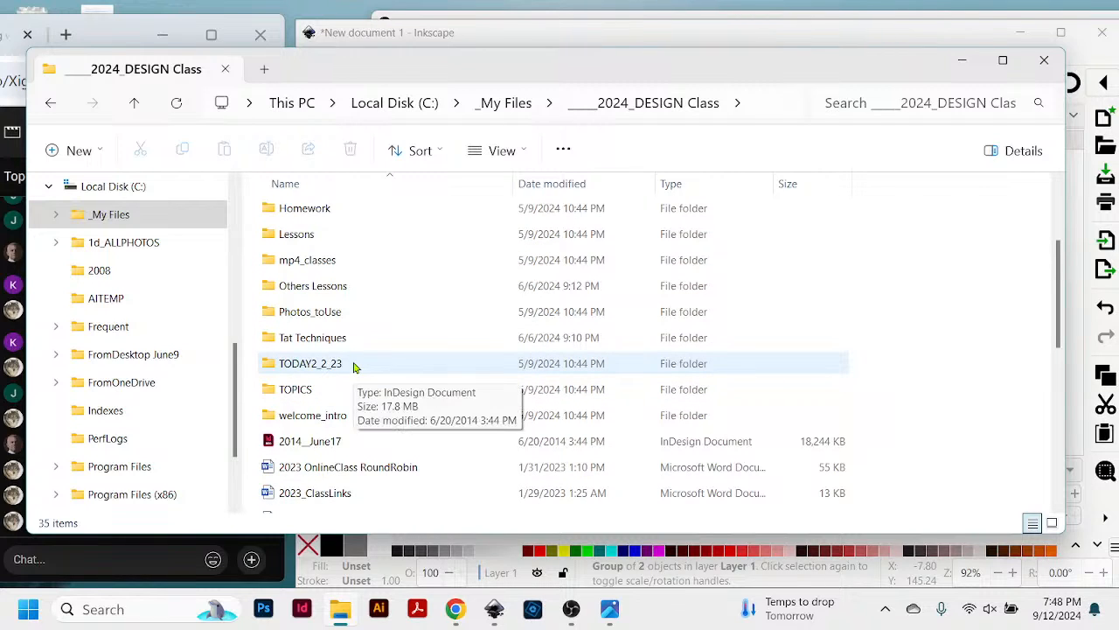
pyautogui.scroll(2, 354, 366)
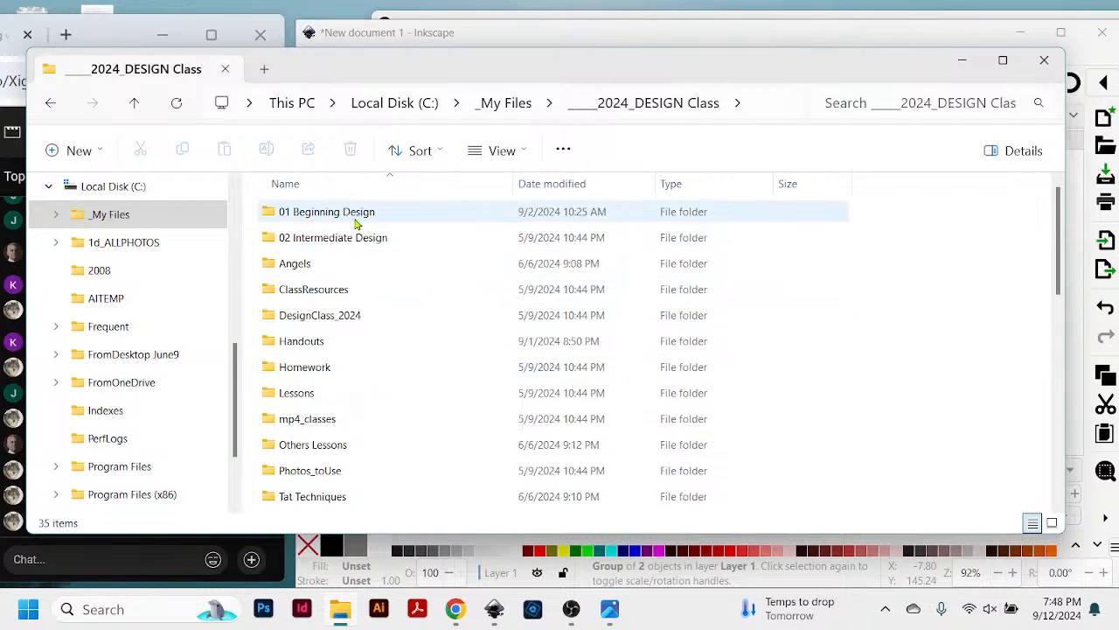
pyautogui.click(330, 292)
pyautogui.doubleClick(330, 292)
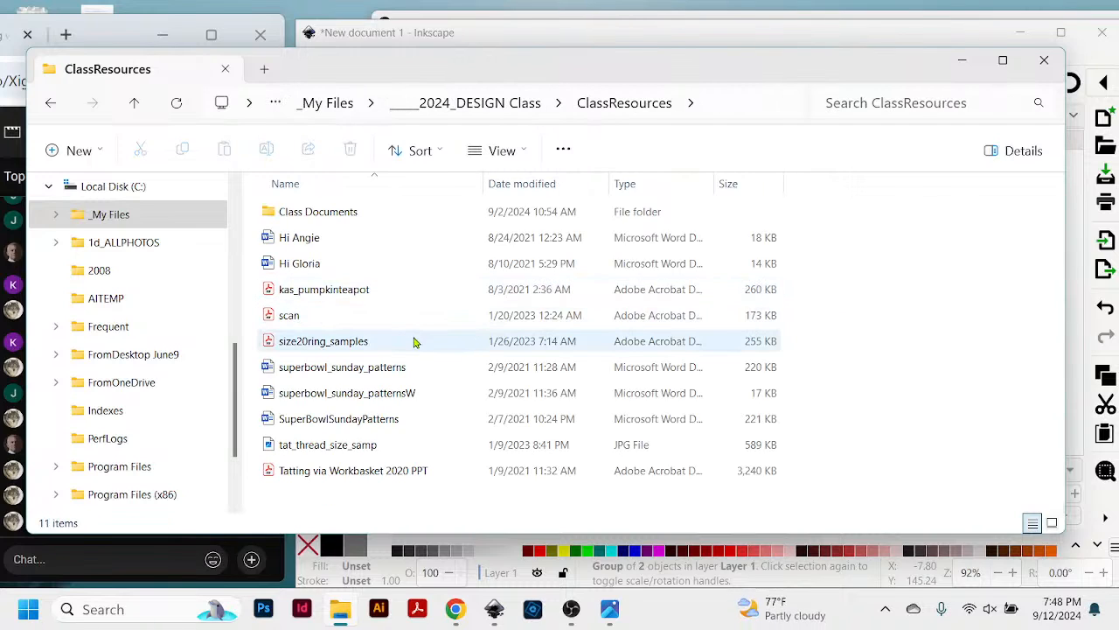
pyautogui.click(135, 103)
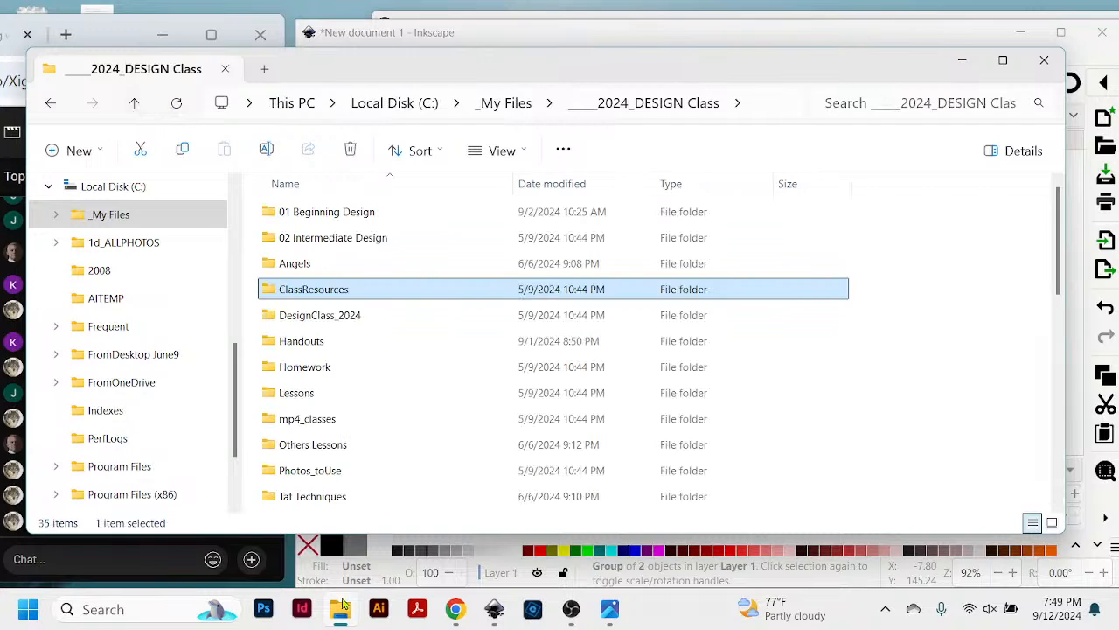
# - Switch to the Gmail inbox in Chrome and open the New Design conversation that has the CC-Sunburst PDF attached
pyautogui.rightClick(461, 612)
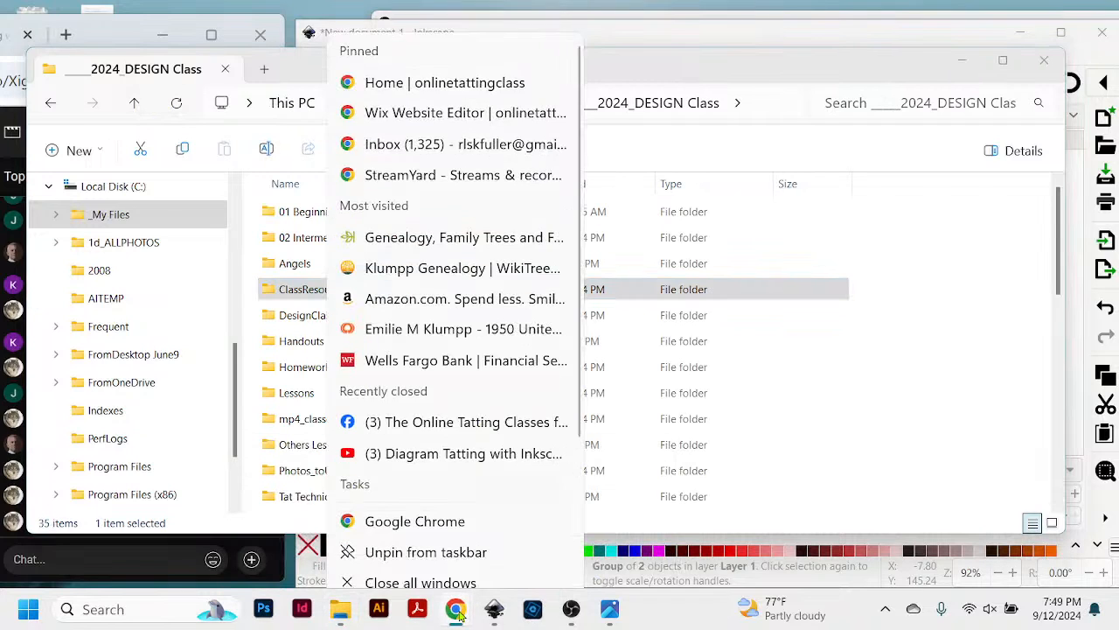
pyautogui.click(461, 614)
pyautogui.click(459, 613)
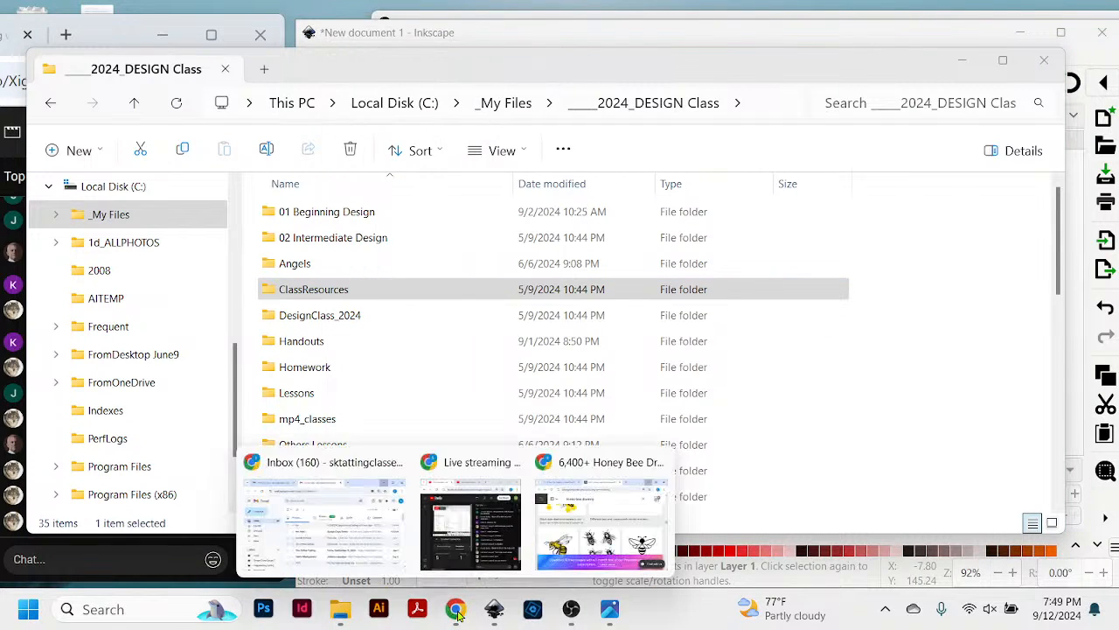
pyautogui.click(336, 468)
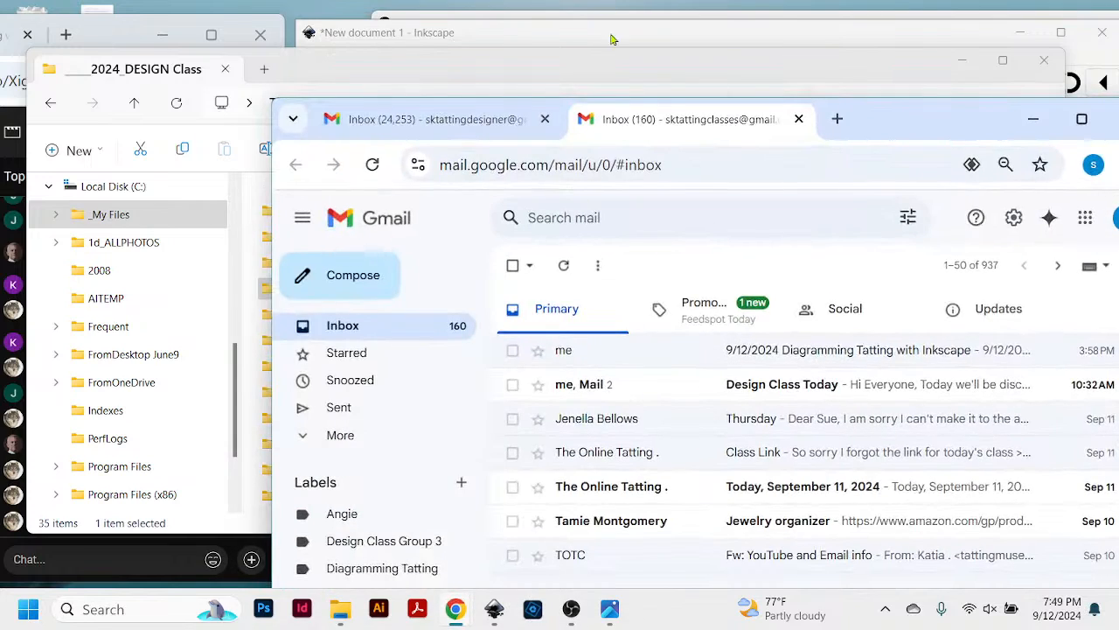
pyautogui.moveTo(879, 132); pyautogui.dragTo(785, 89)
pyautogui.scroll(-4, 638, 463)
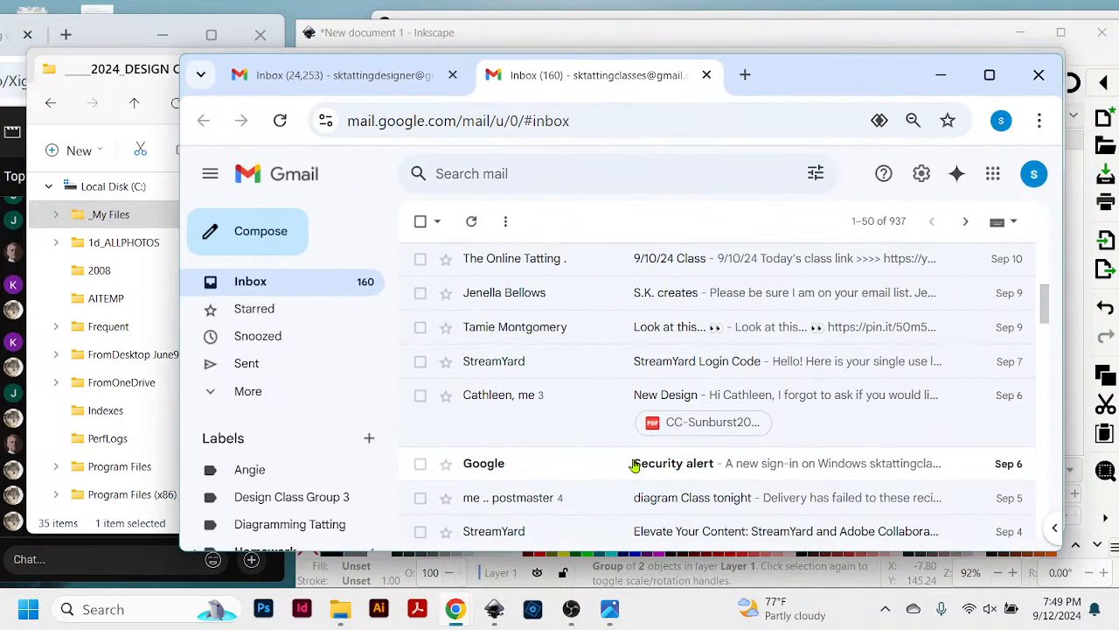
pyautogui.click(666, 409)
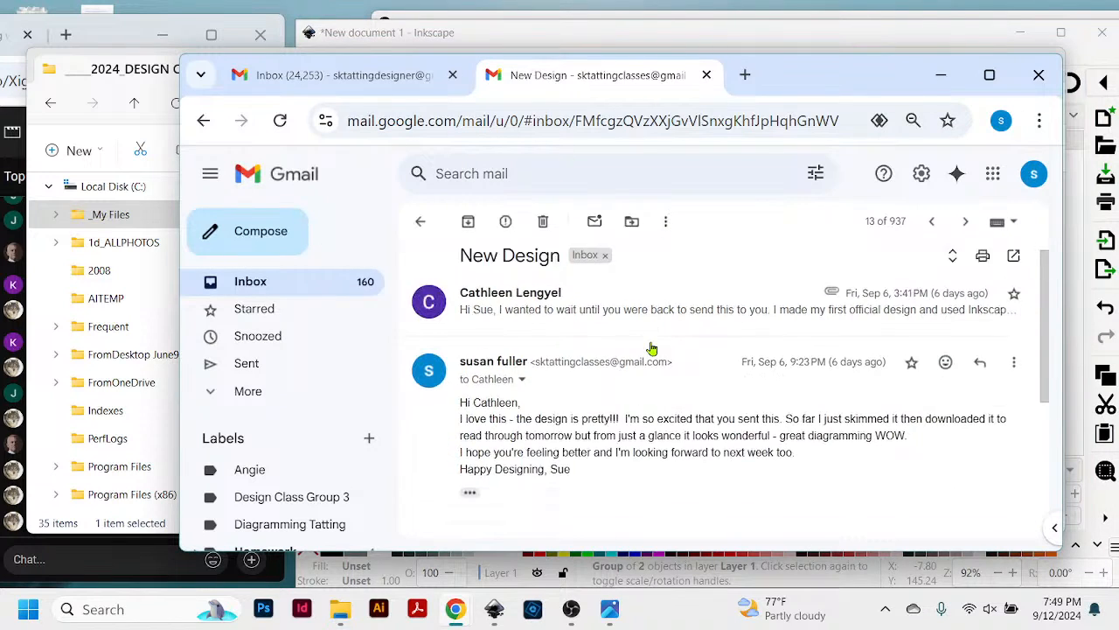
# - Look through the New Design conversation and the quoted text of the Sep 6 reply for the attached design
pyautogui.scroll(-3, 650, 347)
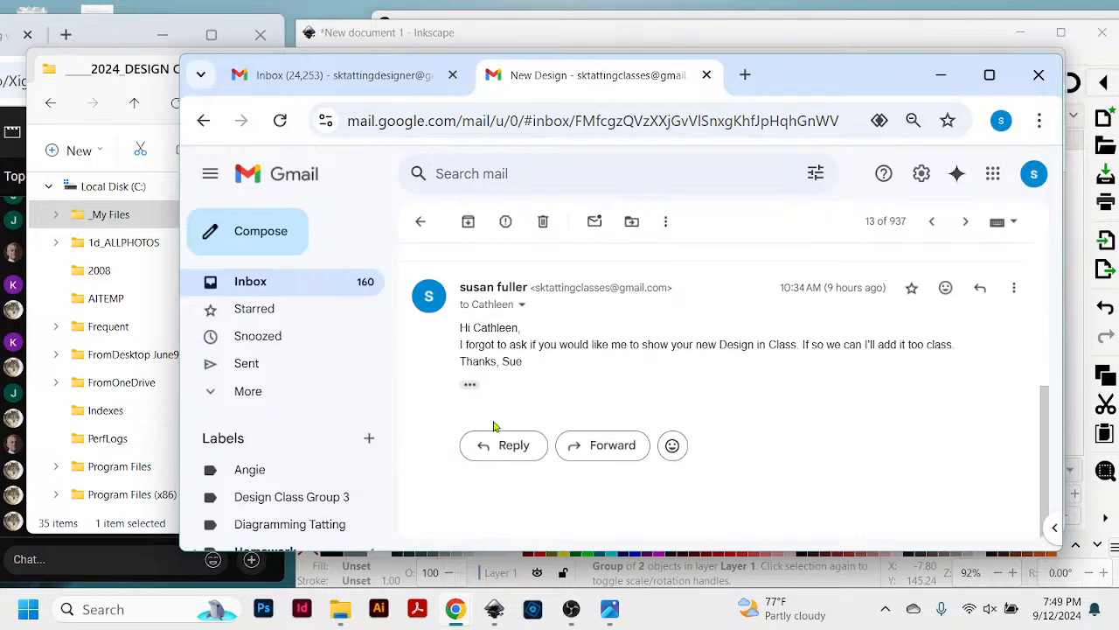
pyautogui.scroll(2, 570, 381)
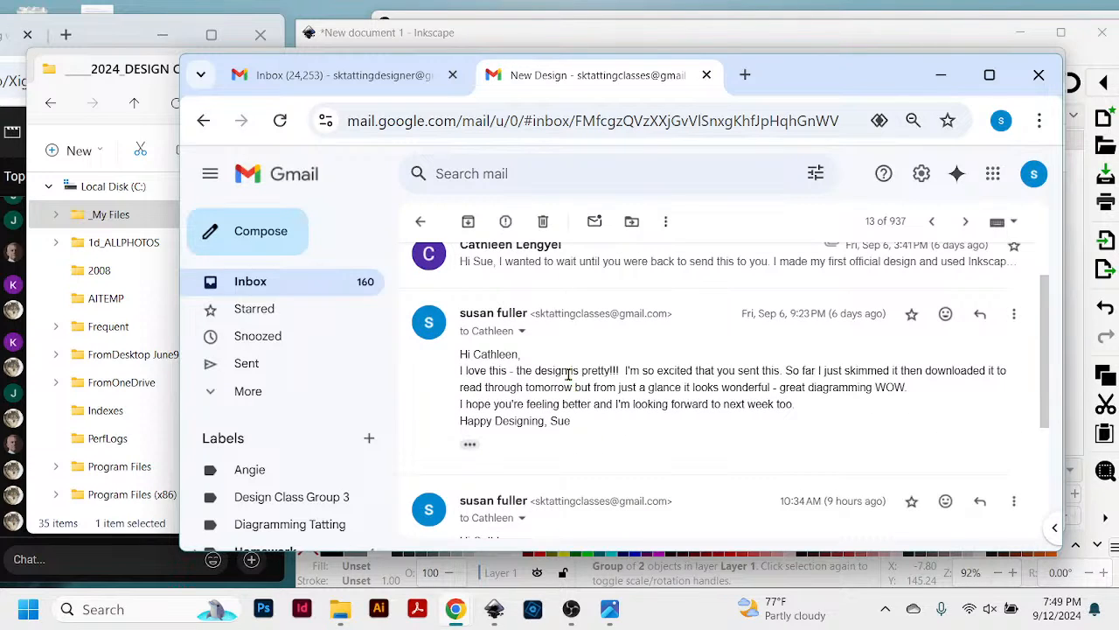
pyautogui.click(470, 444)
pyautogui.scroll(-3, 562, 464)
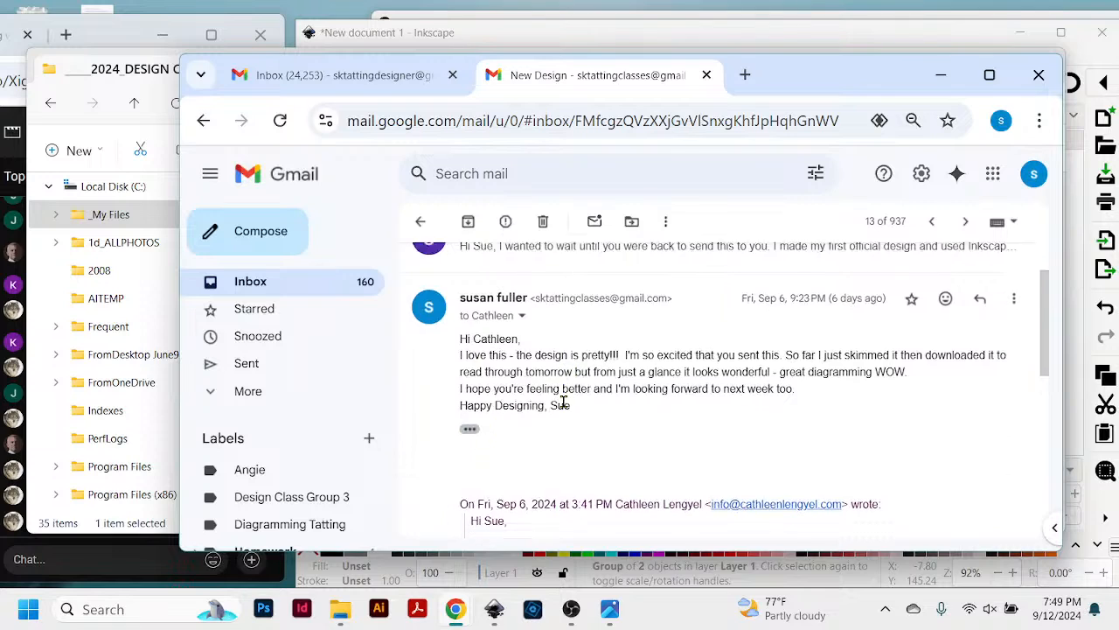
pyautogui.scroll(-3, 564, 402)
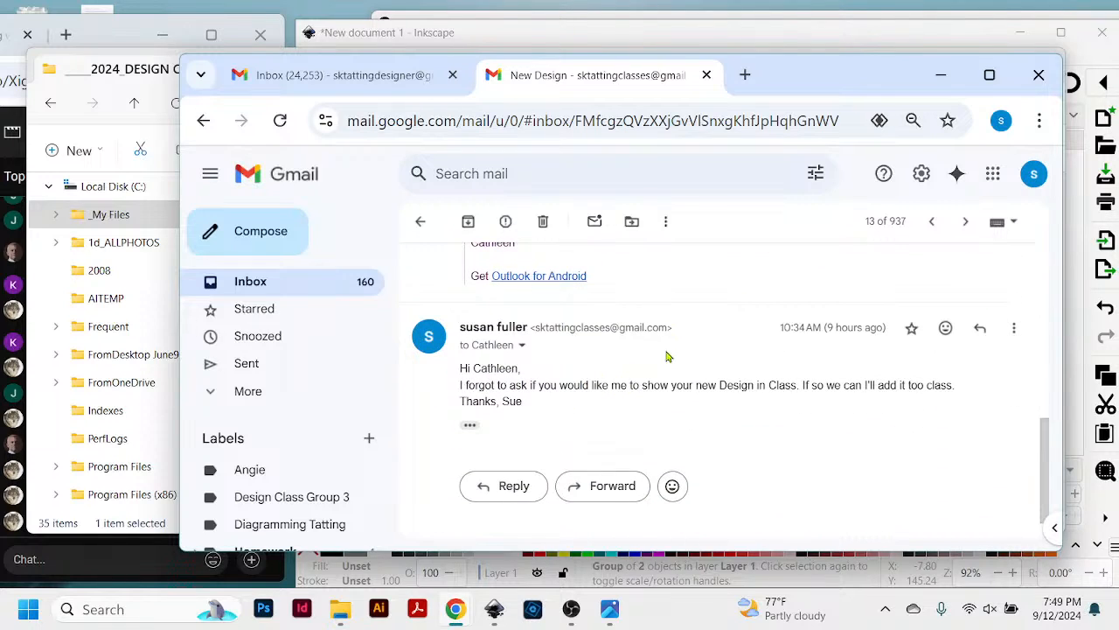
pyautogui.scroll(5, 699, 341)
pyautogui.scroll(1, 699, 332)
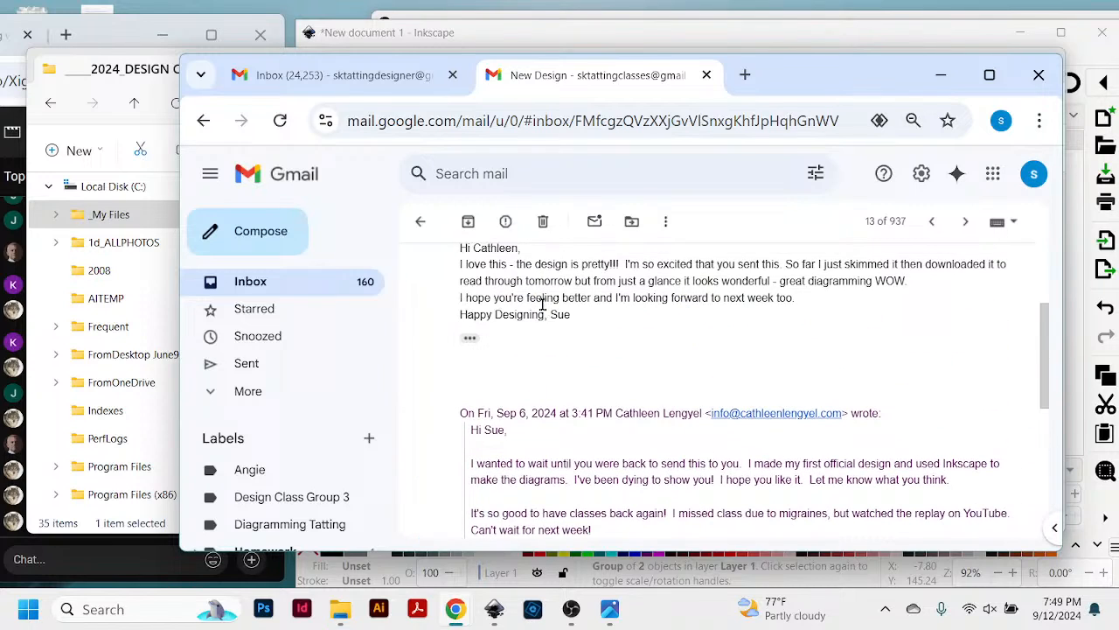
# - Expand the original message of the conversation, download its CC-Sunburst2024.pdf attachment and open the downloaded file
pyautogui.scroll(3, 656, 319)
pyautogui.click(664, 325)
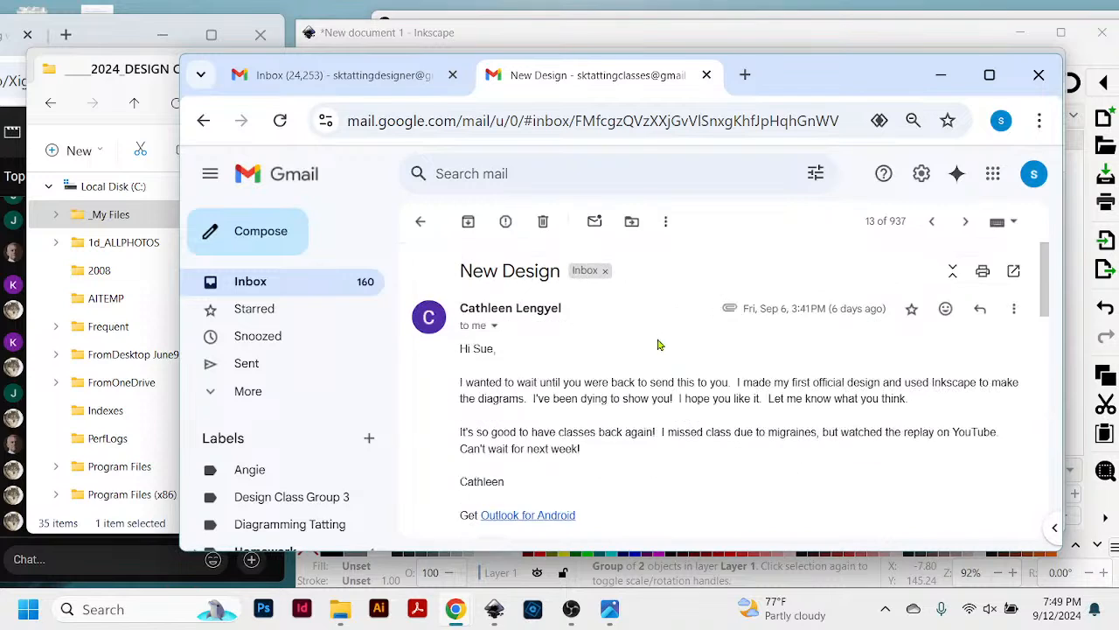
pyautogui.scroll(-4, 670, 362)
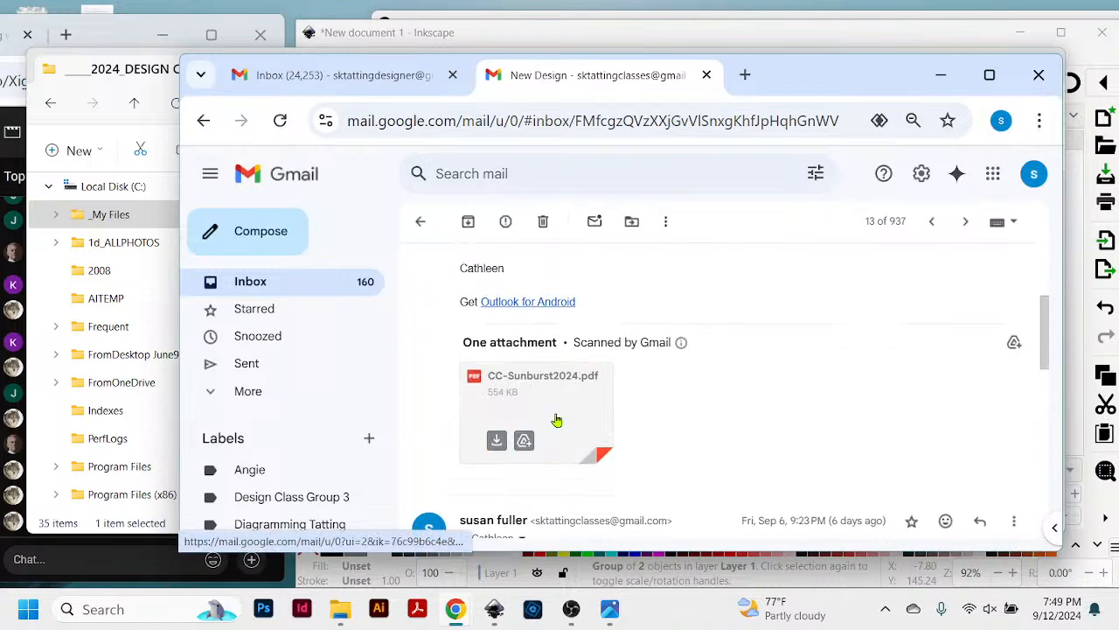
pyautogui.click(495, 442)
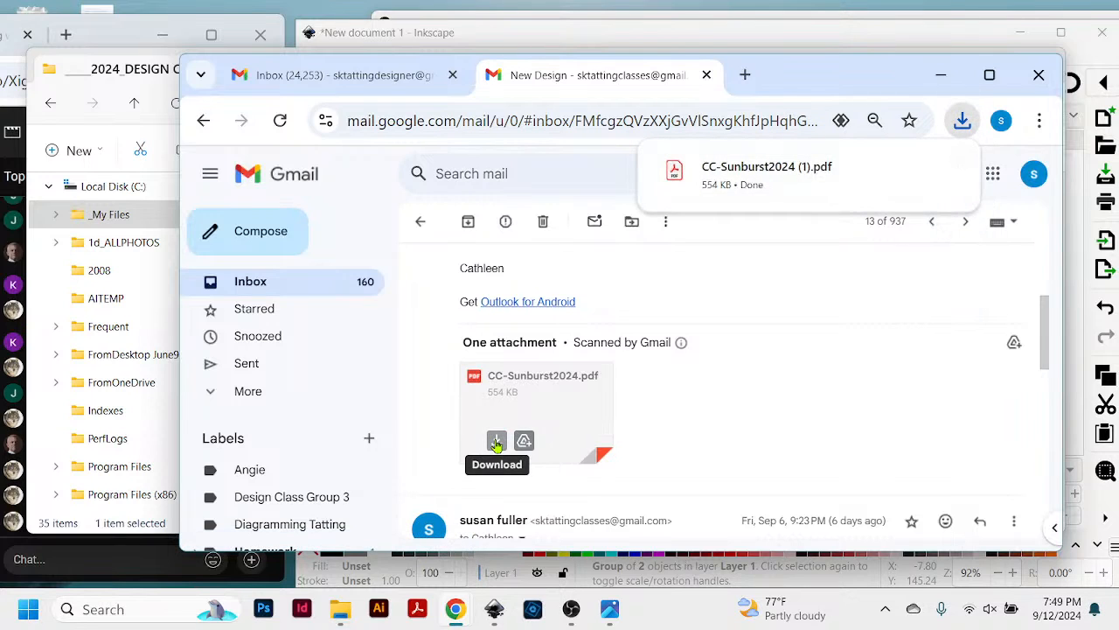
pyautogui.click(766, 168)
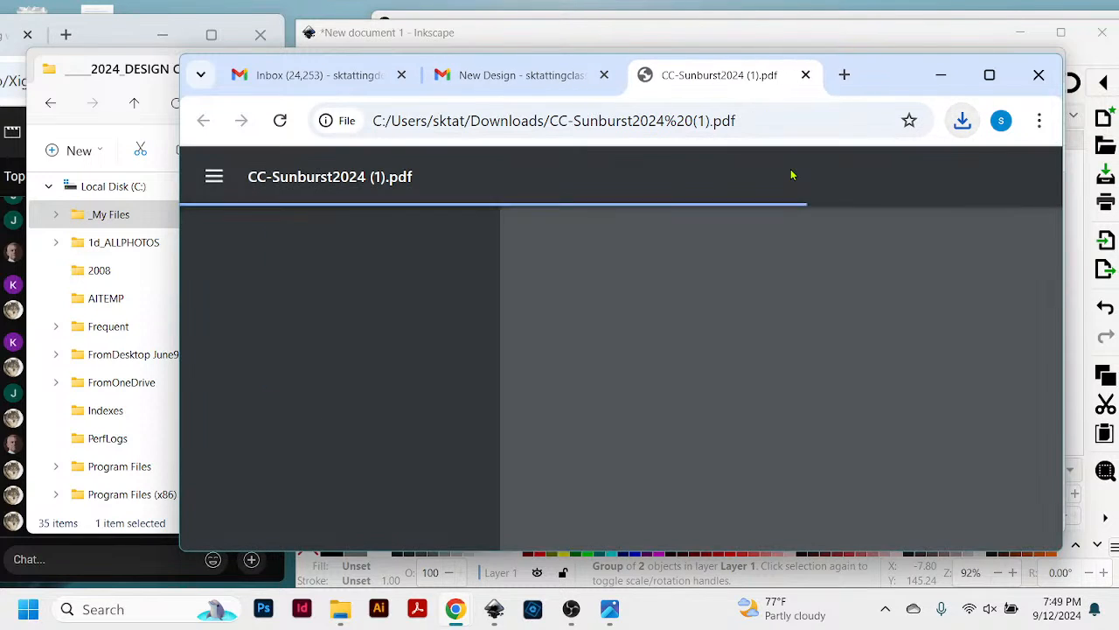
# - Minimize File Explorer, then move the PDF's browser window up and extend it downward to show more of page 1
pyautogui.moveTo(866, 87); pyautogui.dragTo(783, 55)
pyautogui.scroll(-2, 779, 263)
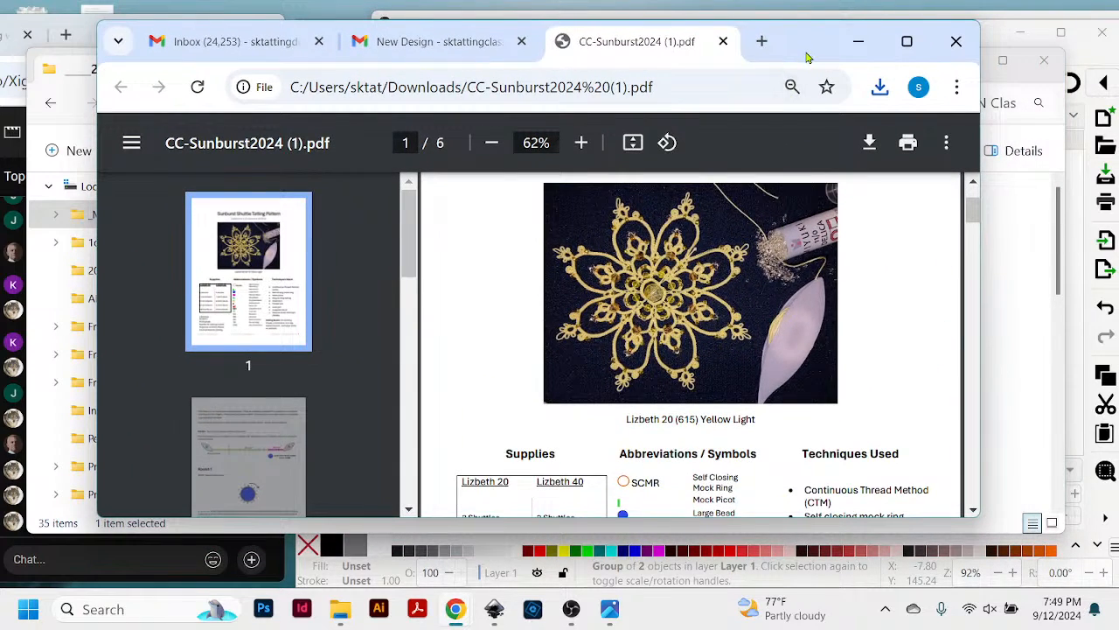
pyautogui.moveTo(808, 57); pyautogui.dragTo(810, 49)
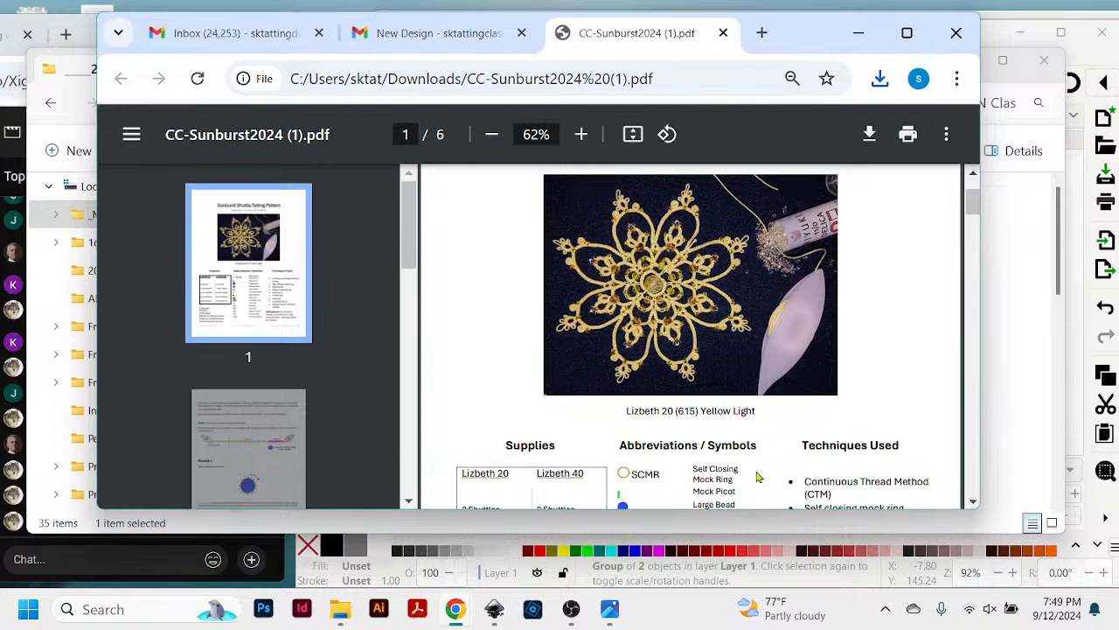
pyautogui.click(731, 535)
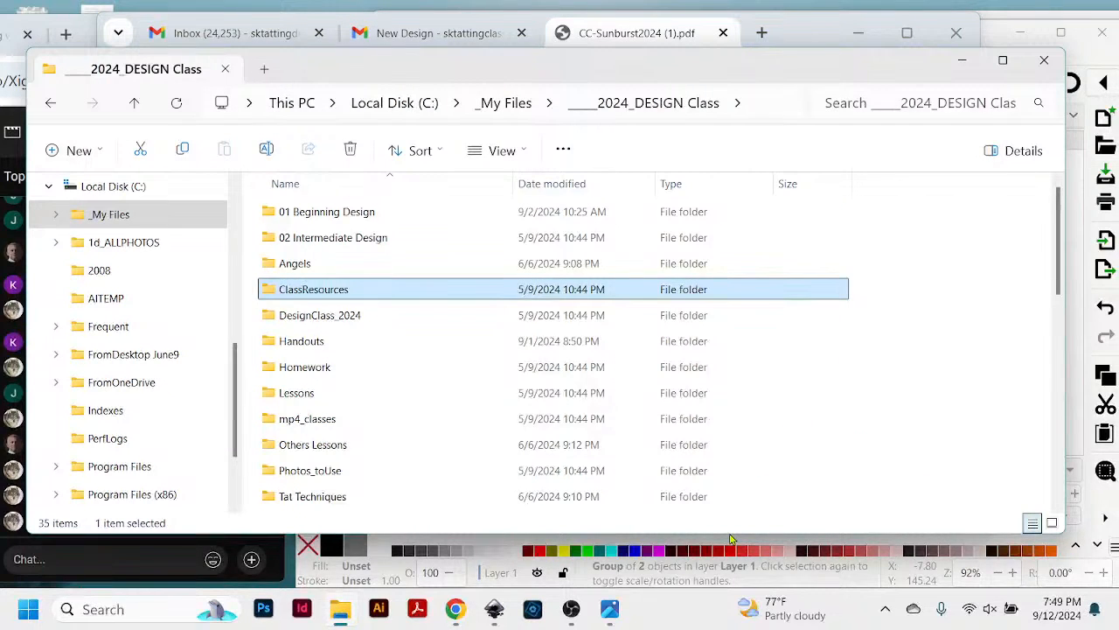
pyautogui.click(963, 63)
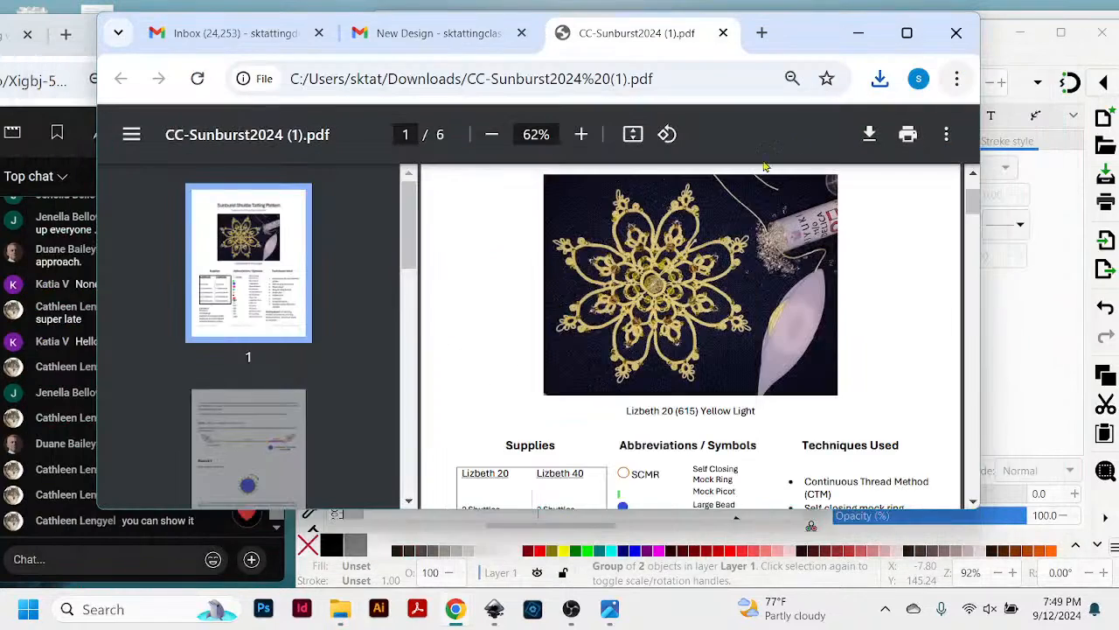
pyautogui.moveTo(670, 509); pyautogui.dragTo(688, 589)
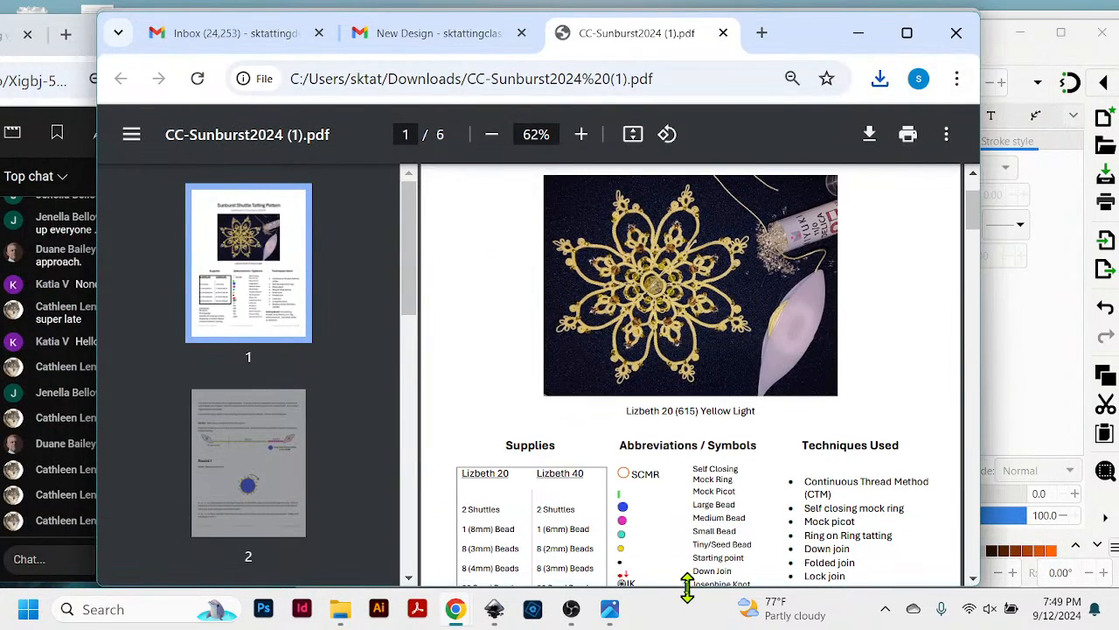
pyautogui.scroll(1, 822, 308)
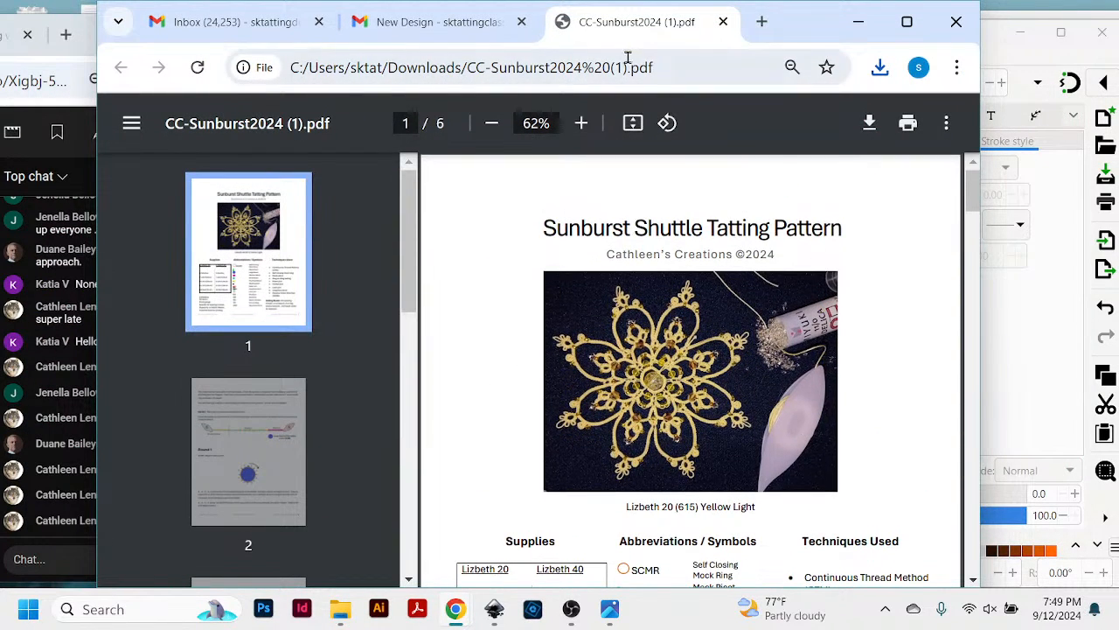
# - Enlarge the PDF to 80% and examine the tatted motif photo on page 1 of the Sunburst Shuttle Tatting Pattern
pyautogui.click(582, 125)
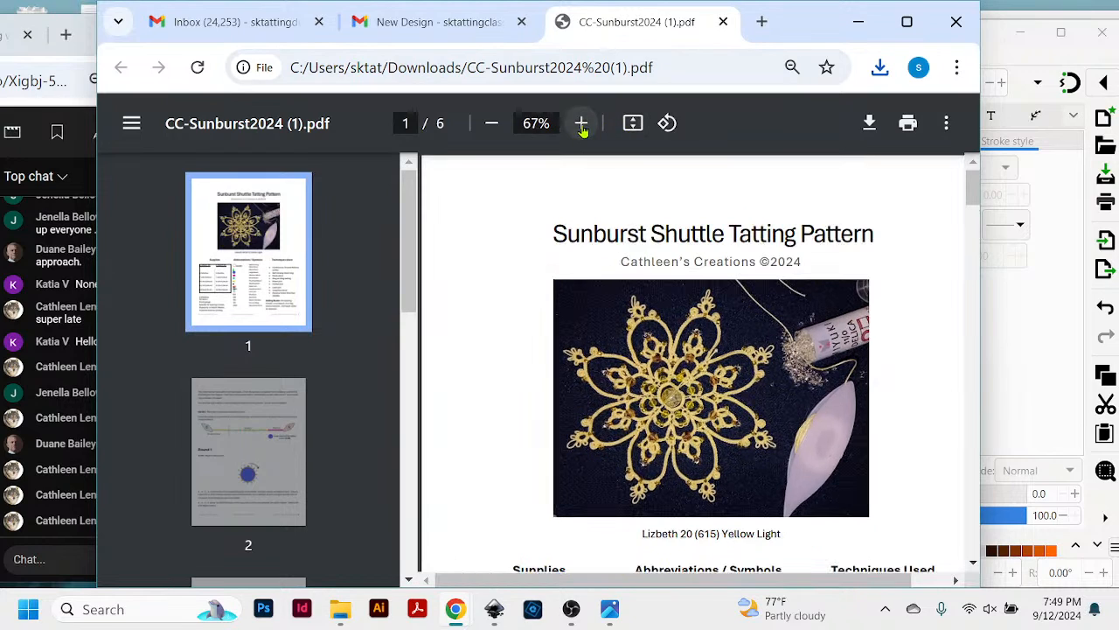
pyautogui.click(582, 124)
pyautogui.click(582, 123)
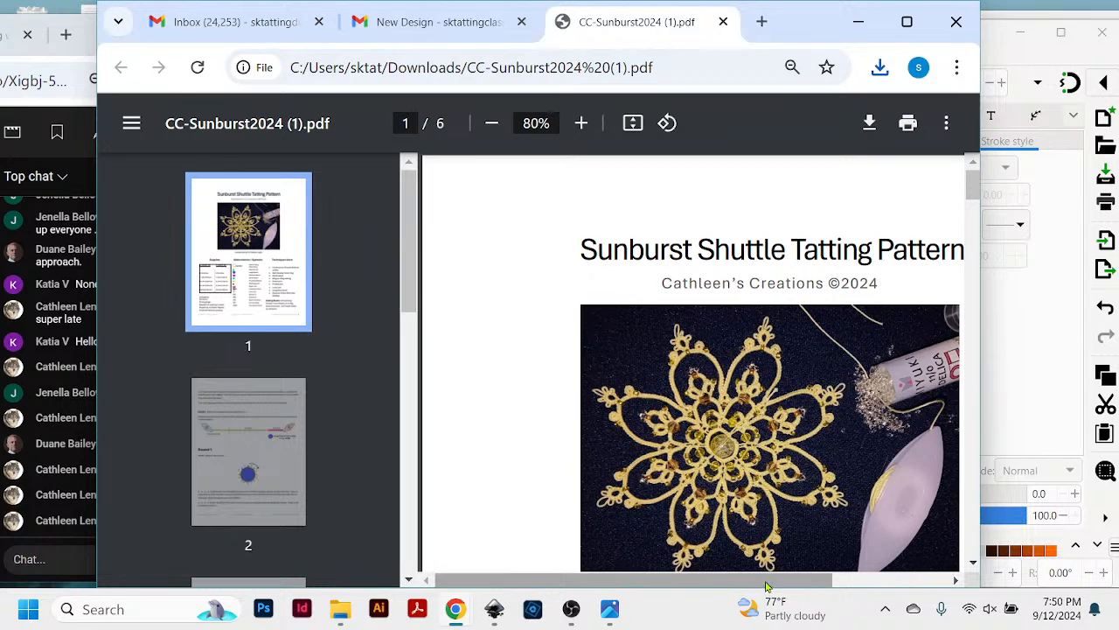
pyautogui.moveTo(763, 580); pyautogui.dragTo(796, 580)
pyautogui.scroll(-1, 885, 503)
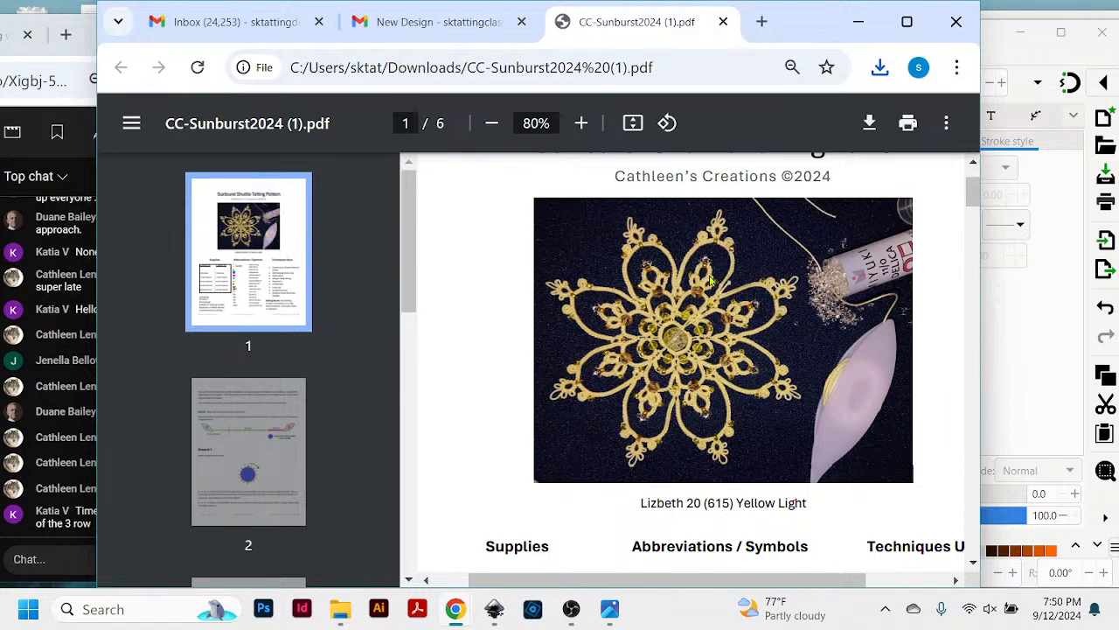
# - Reposition the PDF window to uncover the live chat and examine the Sunburst motif's details at 100%
pyautogui.moveTo(797, 33); pyautogui.dragTo(916, 50)
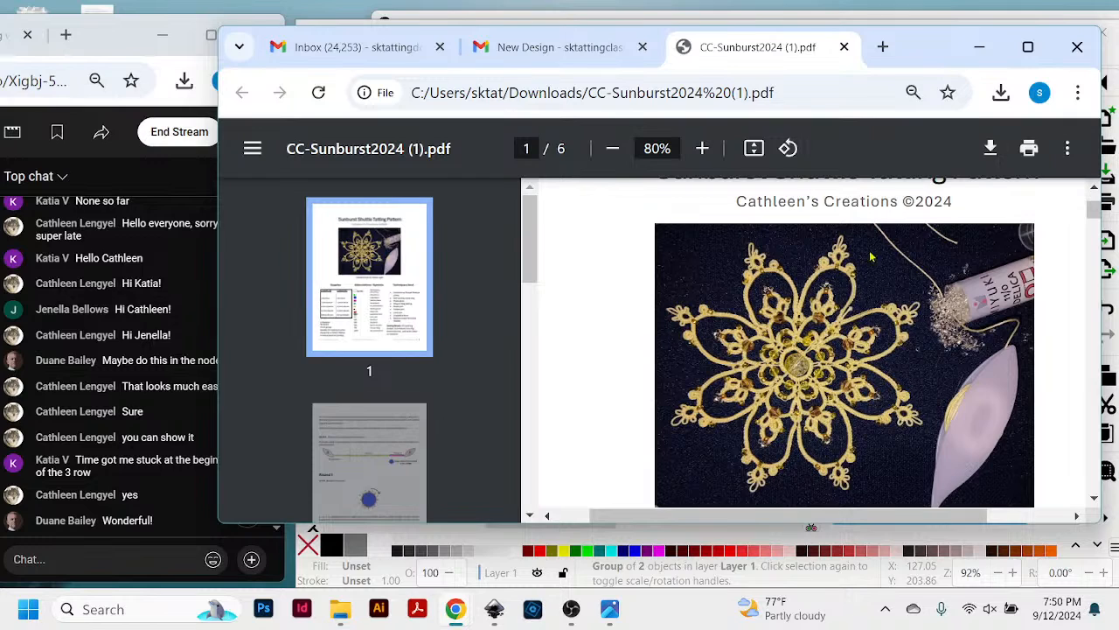
pyautogui.click(703, 148)
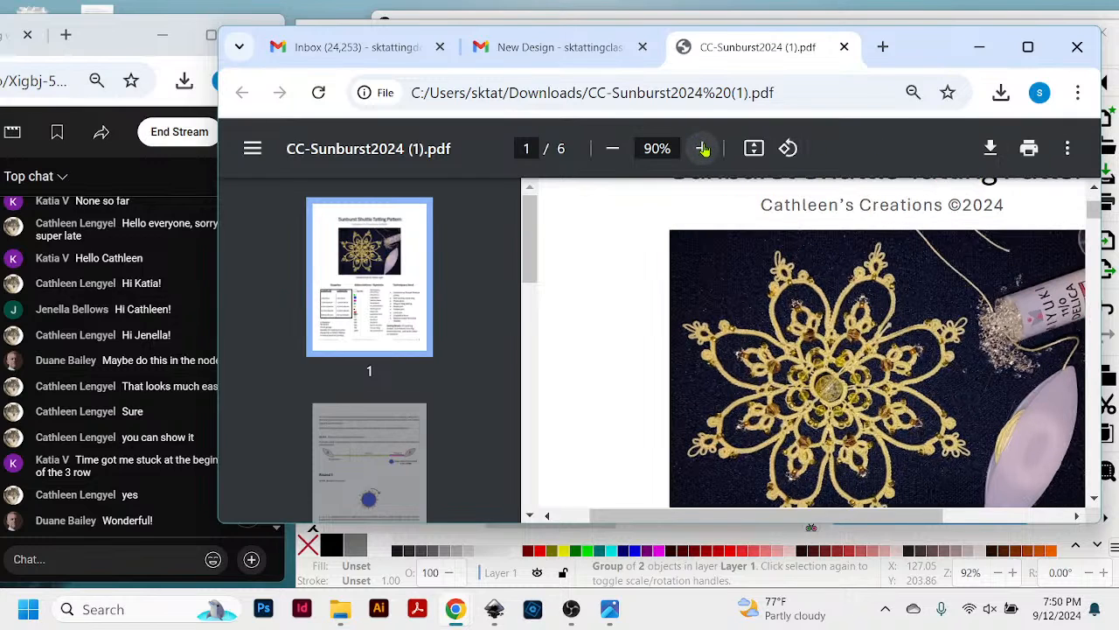
pyautogui.click(703, 149)
pyautogui.moveTo(907, 67); pyautogui.dragTo(875, 59)
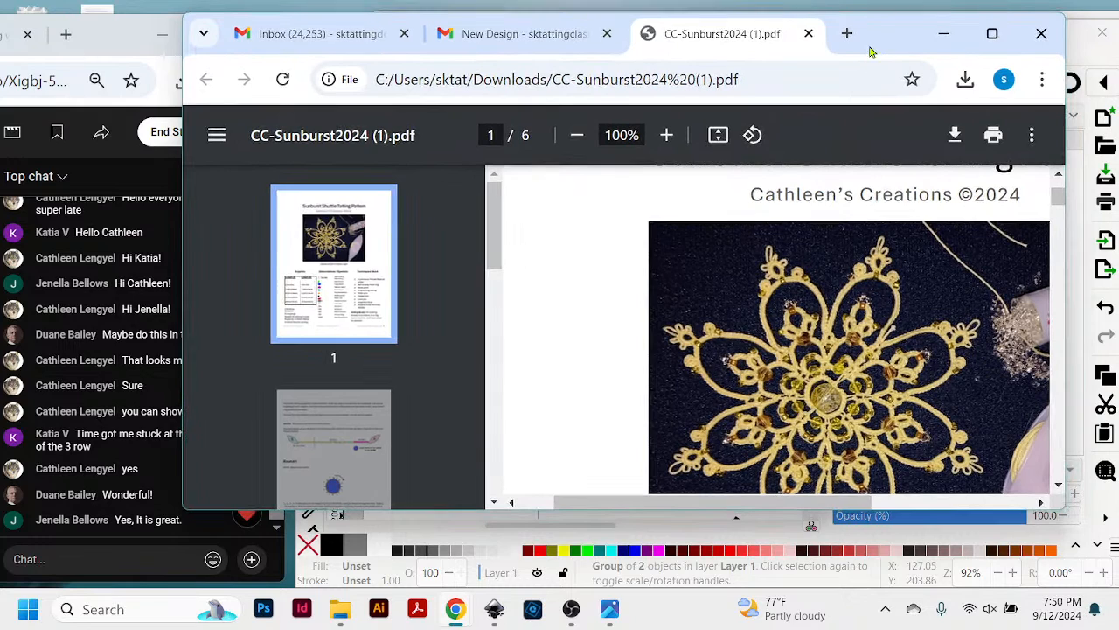
pyautogui.scroll(-1, 946, 371)
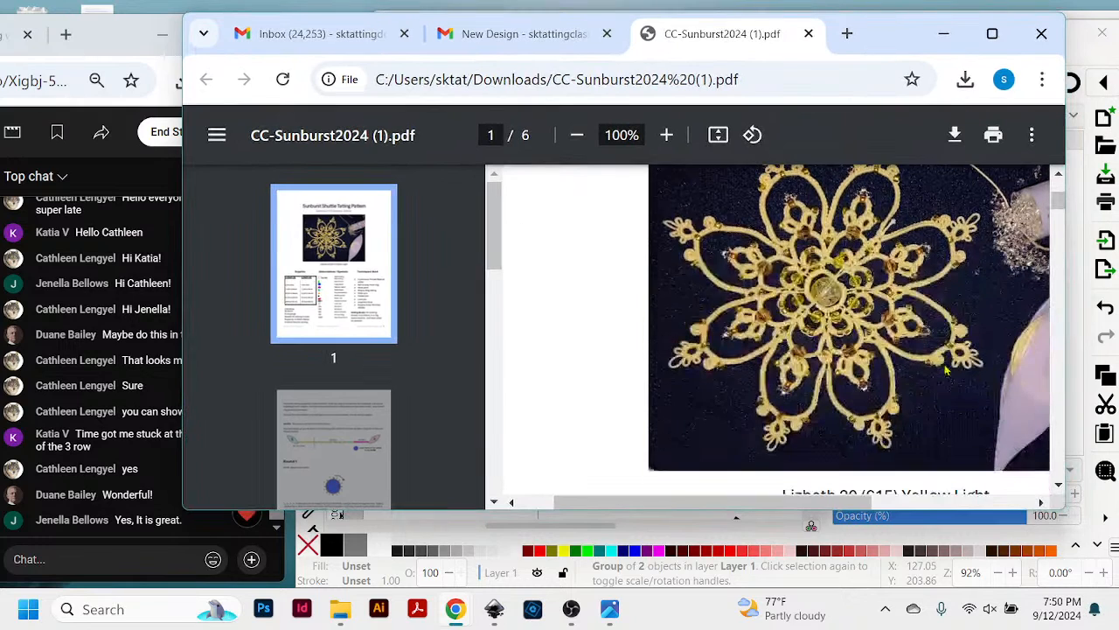
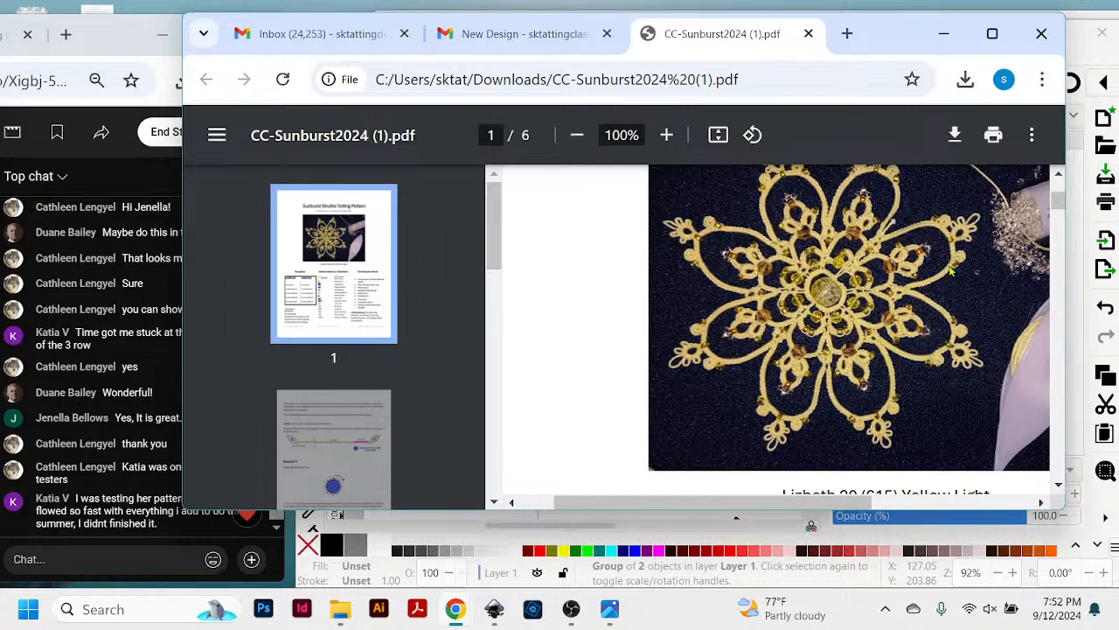
# - Review the motif photo, supplies table and abbreviations and symbols key on page 1 of the Sunburst pattern
pyautogui.scroll(-5, 908, 374)
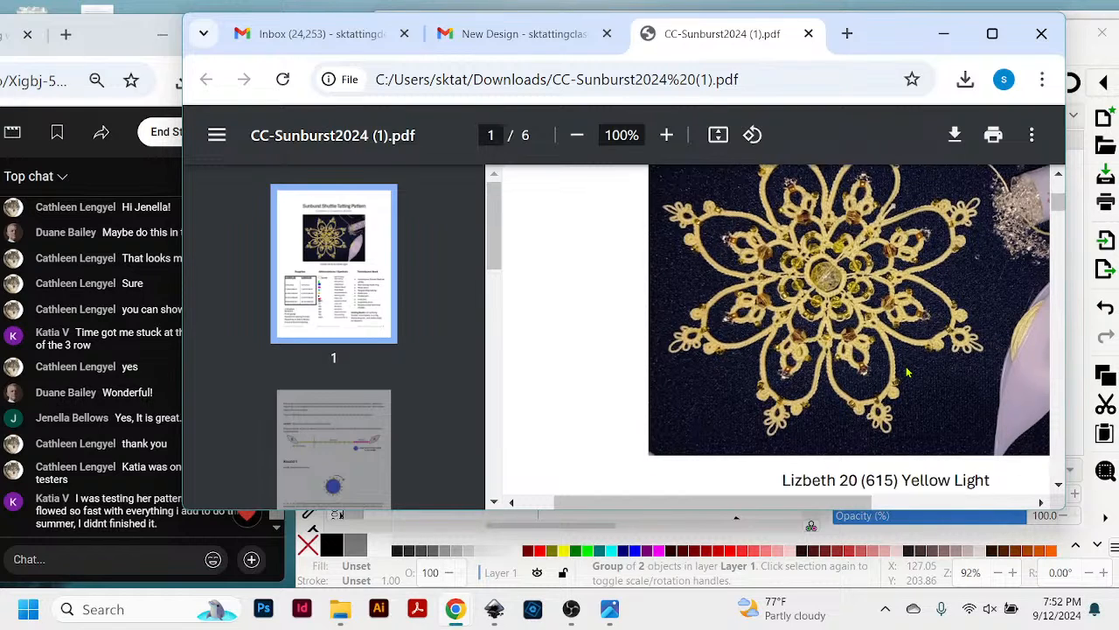
pyautogui.scroll(2, 905, 369)
pyautogui.scroll(2, 905, 369)
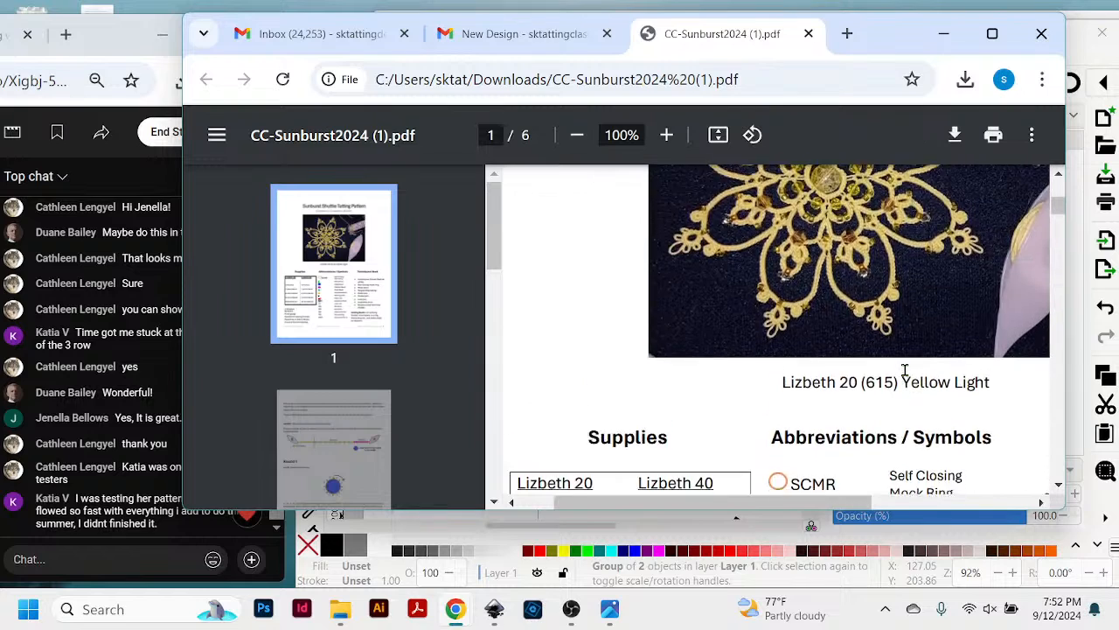
pyautogui.scroll(-4, 905, 370)
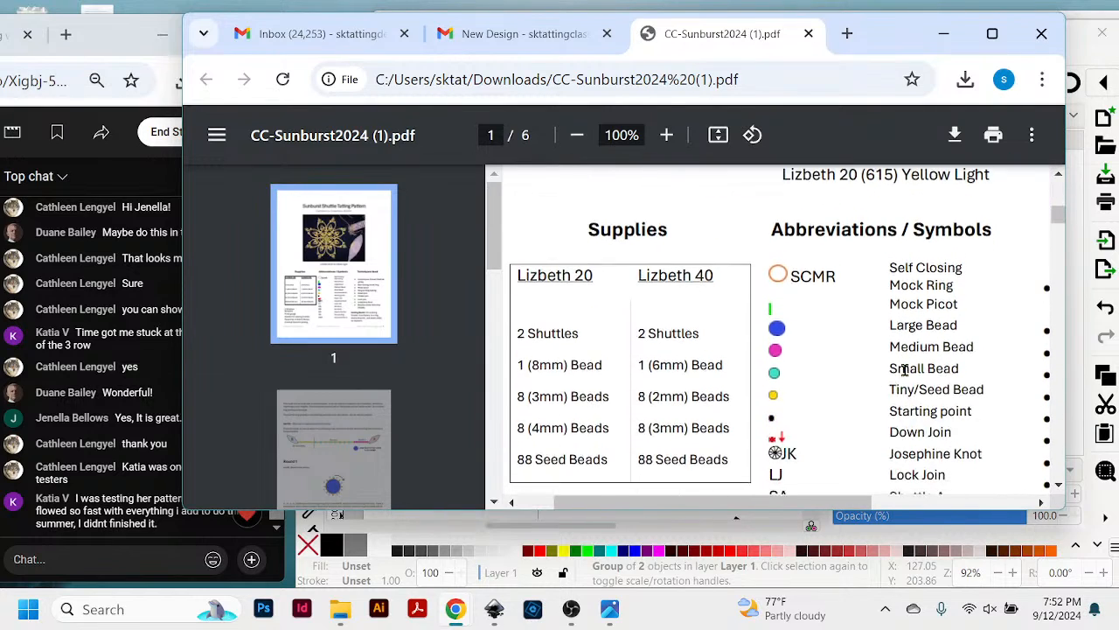
pyautogui.scroll(-2, 905, 370)
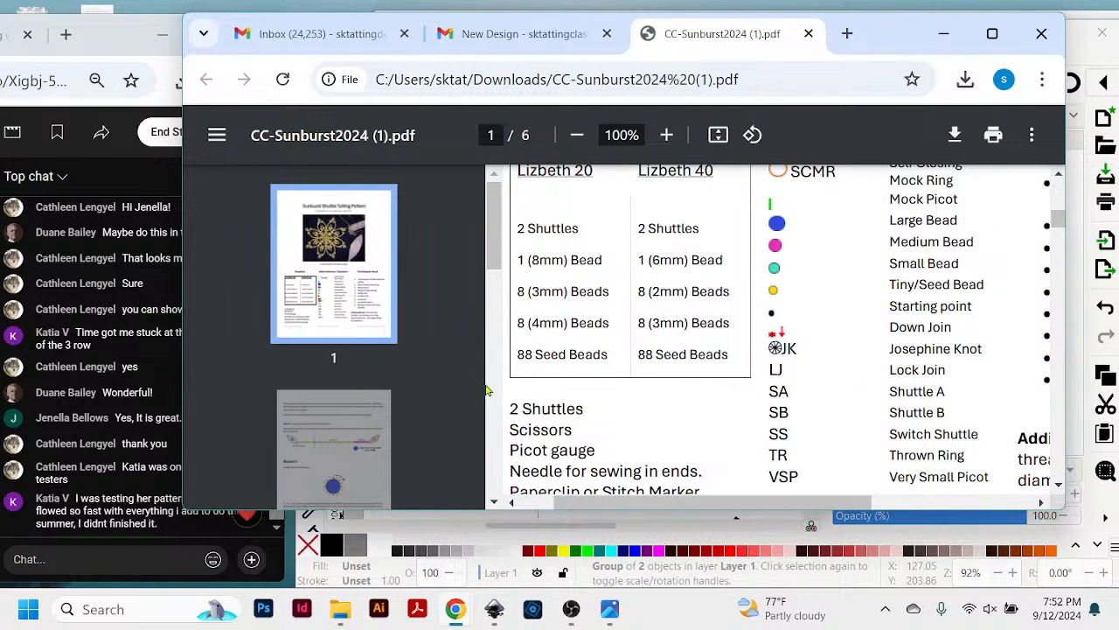
pyautogui.scroll(-10, 874, 385)
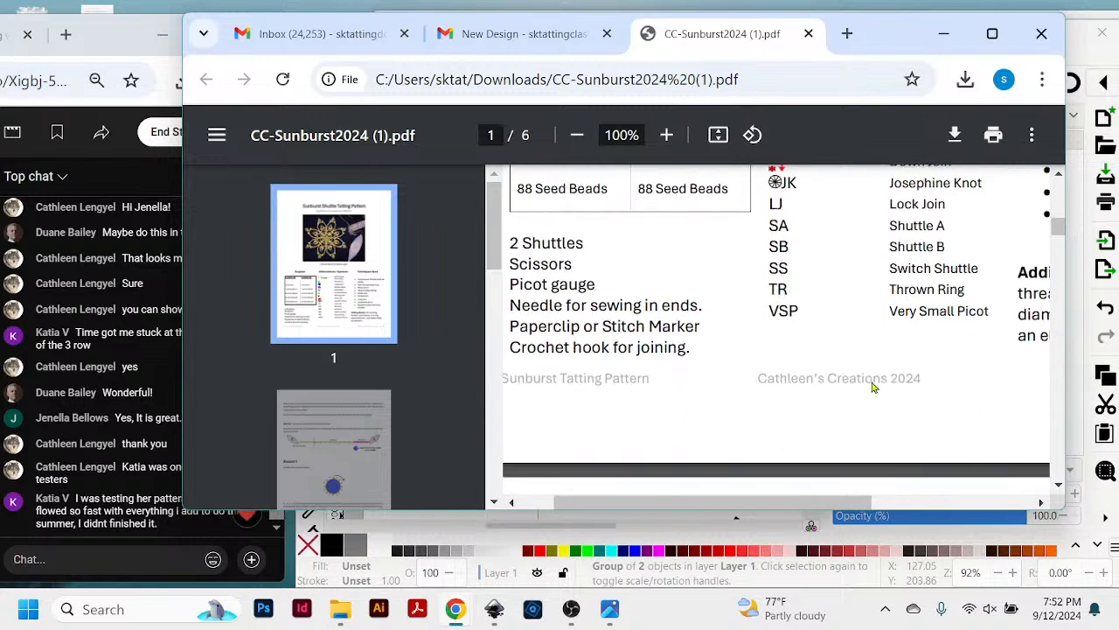
# - Examine page 2's shuttle bead-order diagram through Round 3 and the Round 1 SCMR diagram with its instructions
pyautogui.scroll(-6, 875, 383)
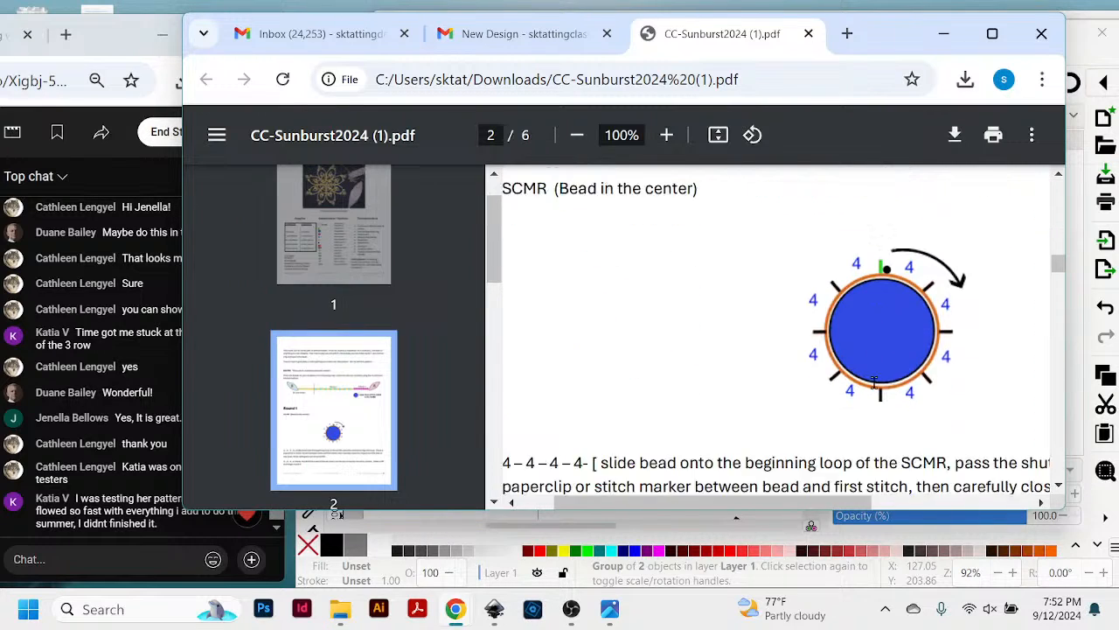
pyautogui.scroll(6, 874, 383)
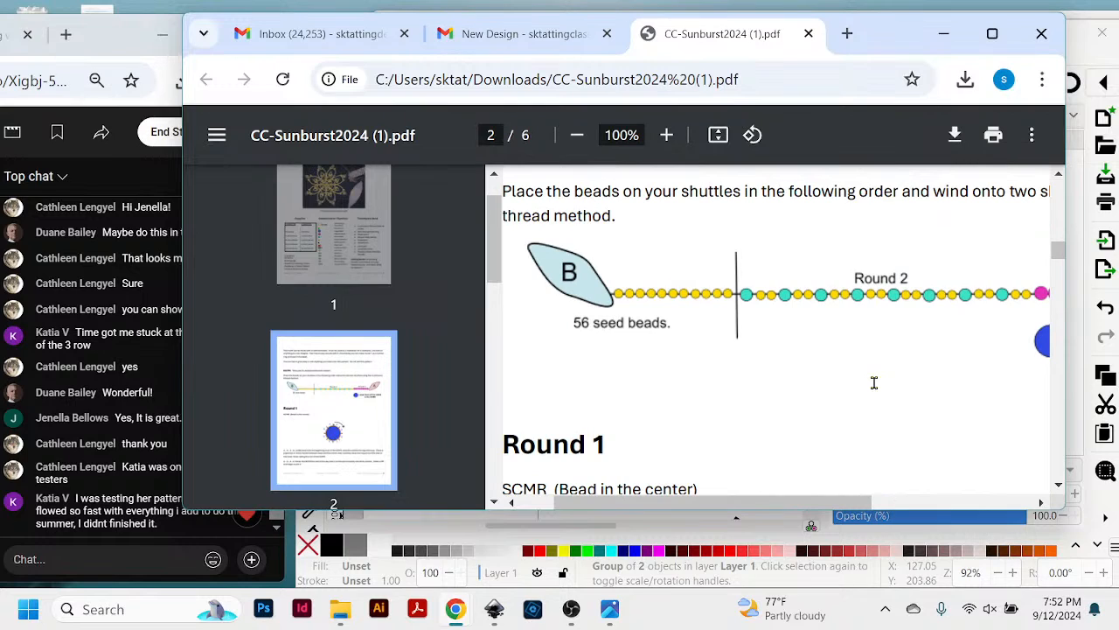
pyautogui.scroll(2, 849, 353)
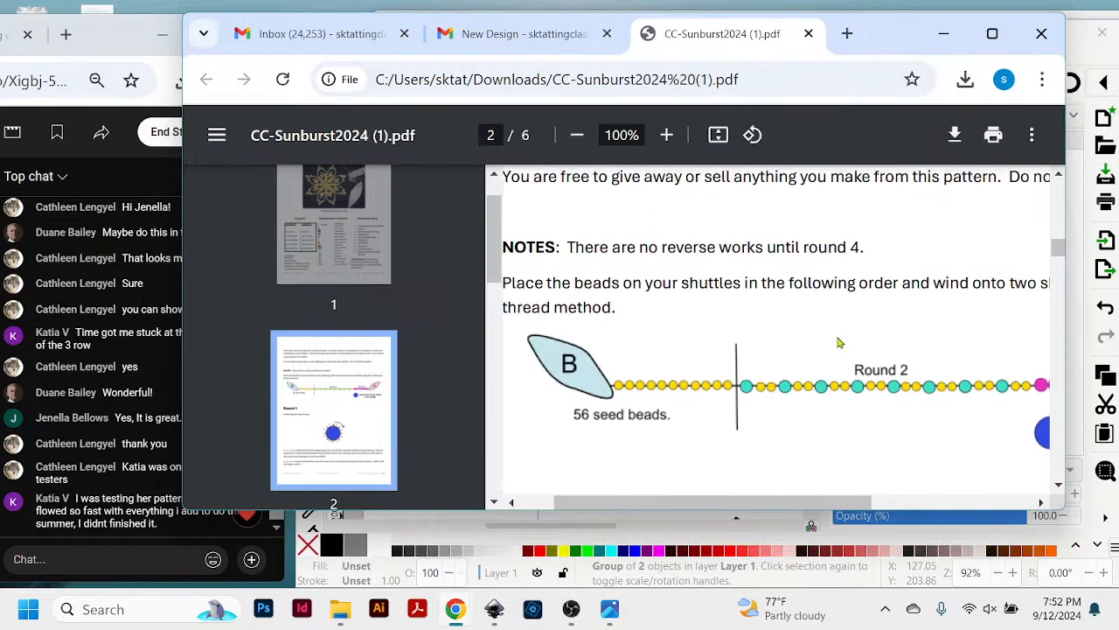
pyautogui.scroll(-4, 839, 342)
pyautogui.scroll(2, 838, 342)
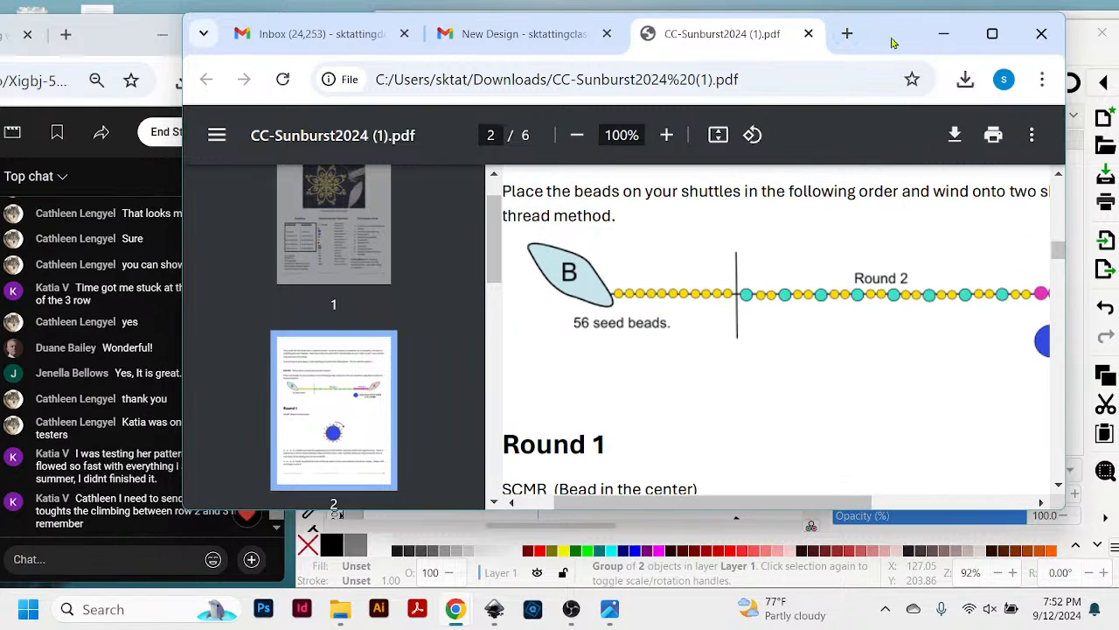
pyautogui.moveTo(884, 39)
pyautogui.mouseDown()
pyautogui.moveTo(984, 40)
pyautogui.moveTo(875, 50)
pyautogui.moveTo(890, 43)
pyautogui.mouseUp()
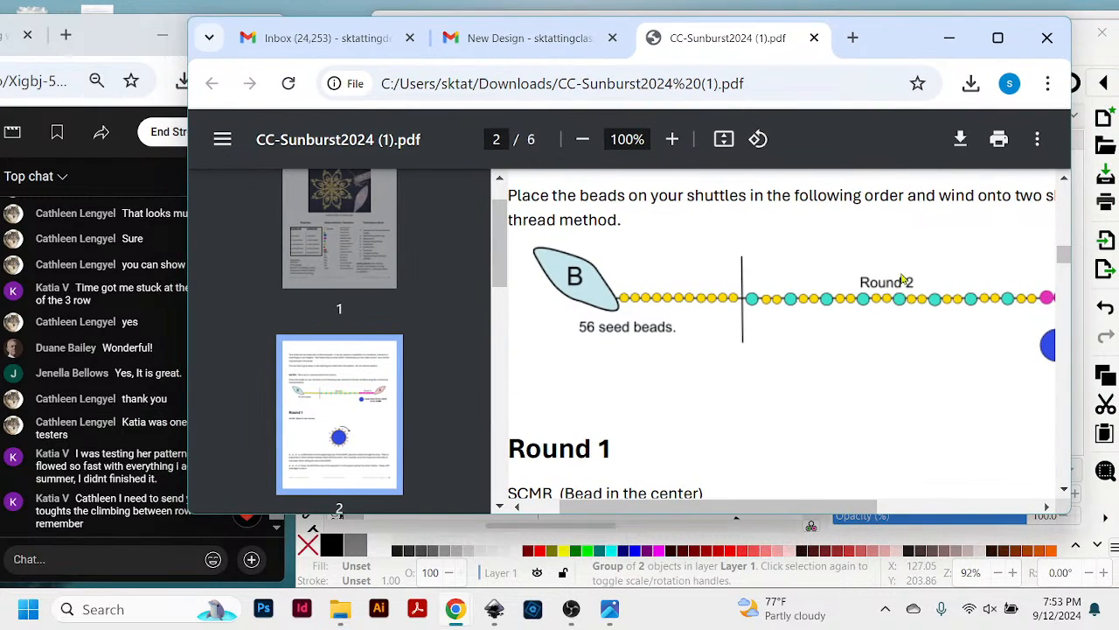
pyautogui.moveTo(627, 515); pyautogui.dragTo(689, 540)
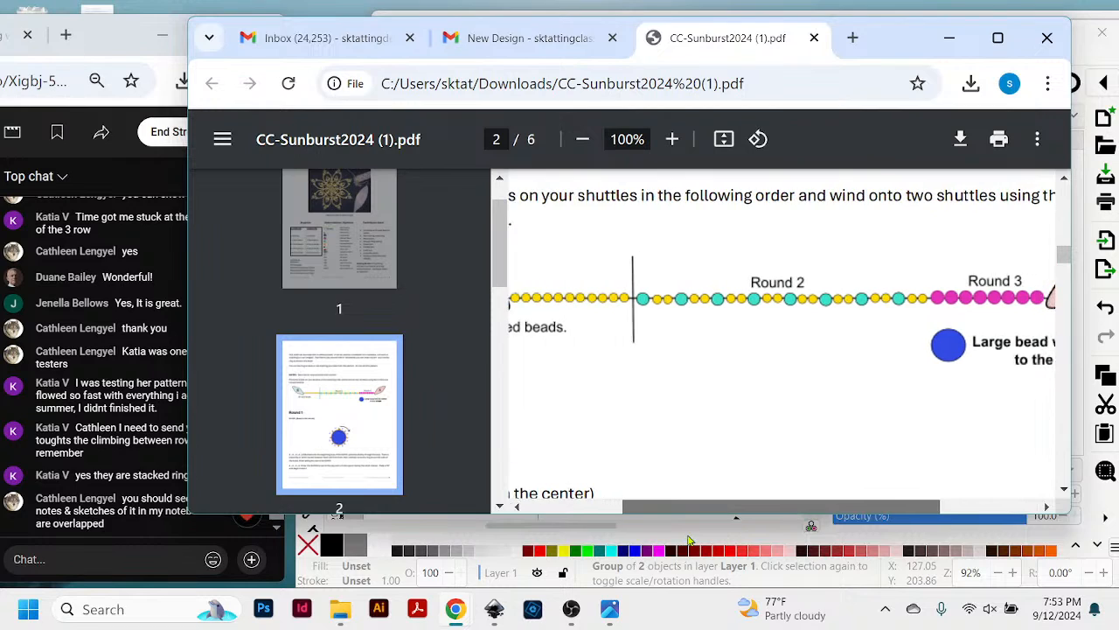
pyautogui.scroll(-5, 720, 446)
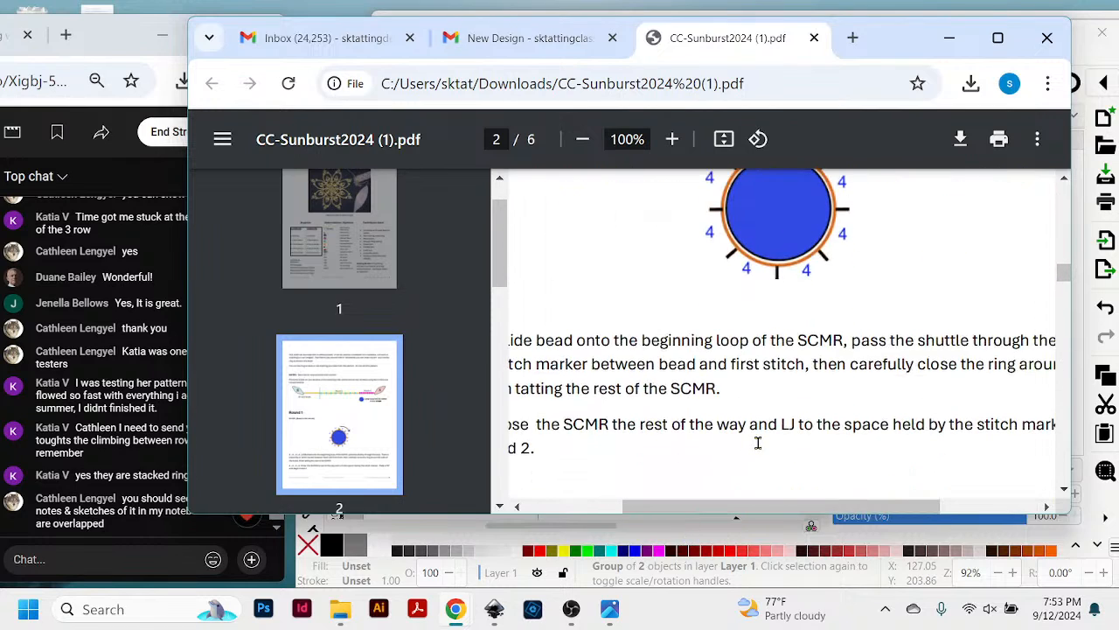
pyautogui.scroll(5, 758, 443)
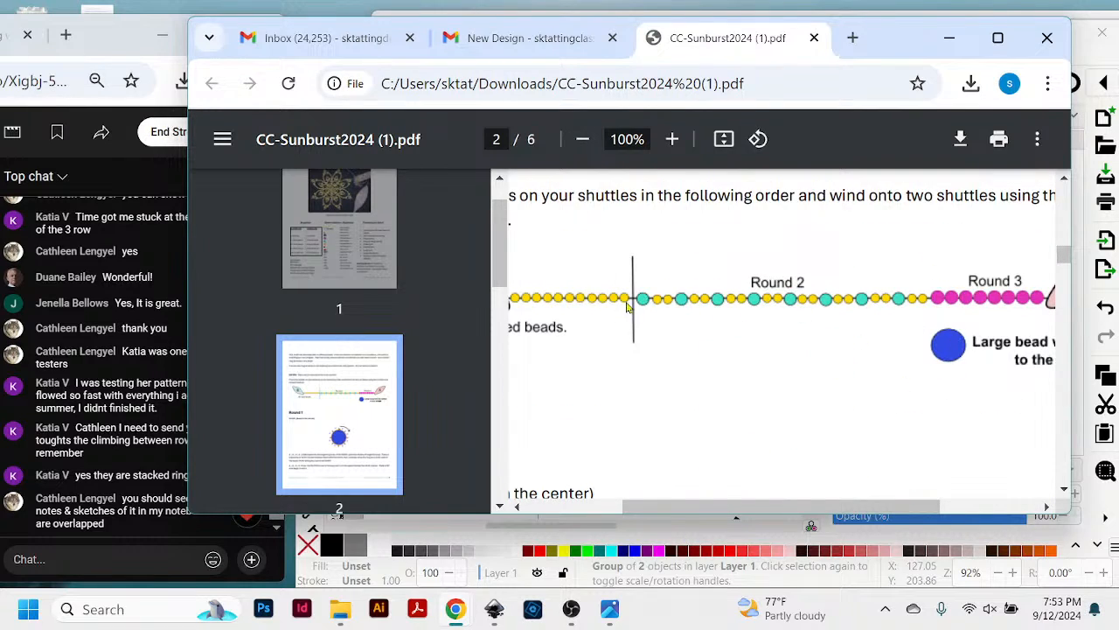
# - Examine page 3's Lock Join detail and the diagram of beaded rings around the large blue center bead
pyautogui.scroll(-10, 740, 405)
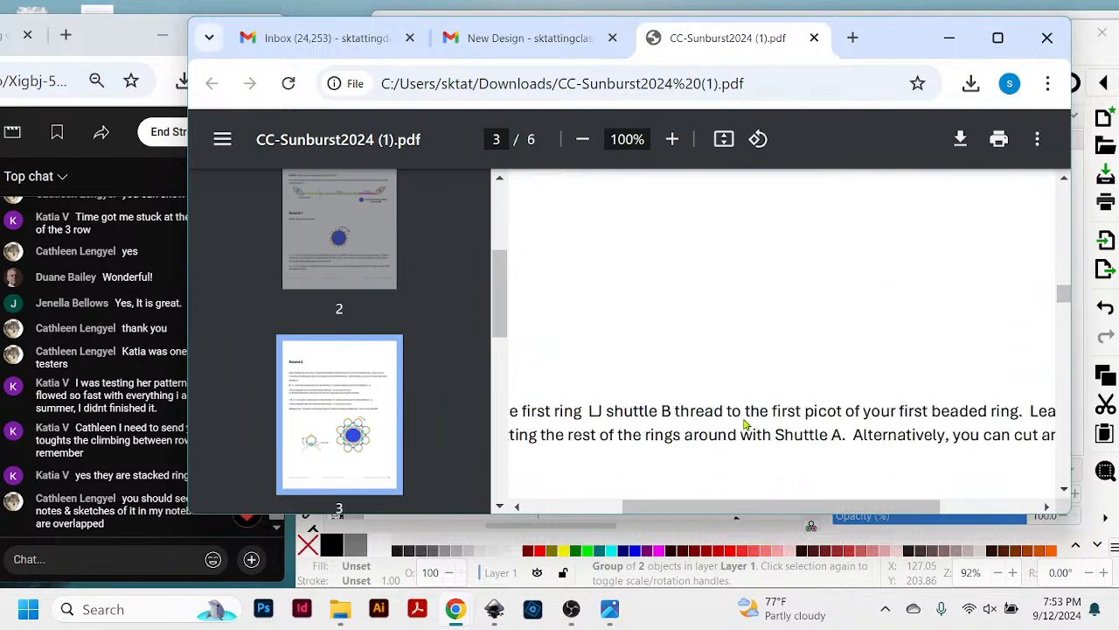
pyautogui.scroll(-6, 746, 424)
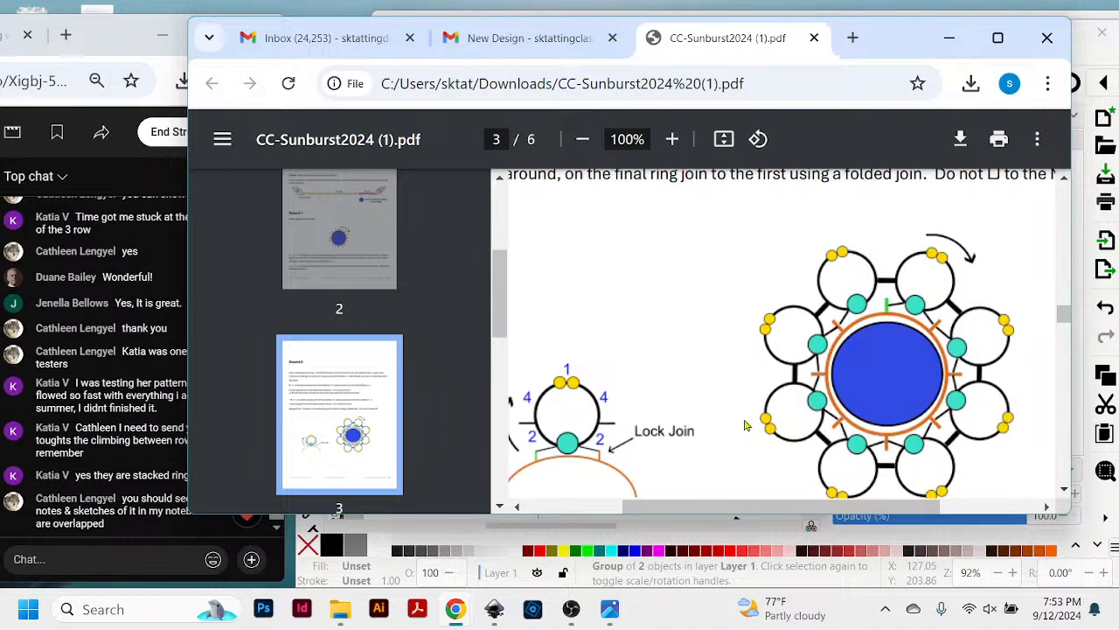
pyautogui.scroll(-2, 745, 425)
pyautogui.scroll(2, 745, 425)
pyautogui.scroll(-3, 997, 354)
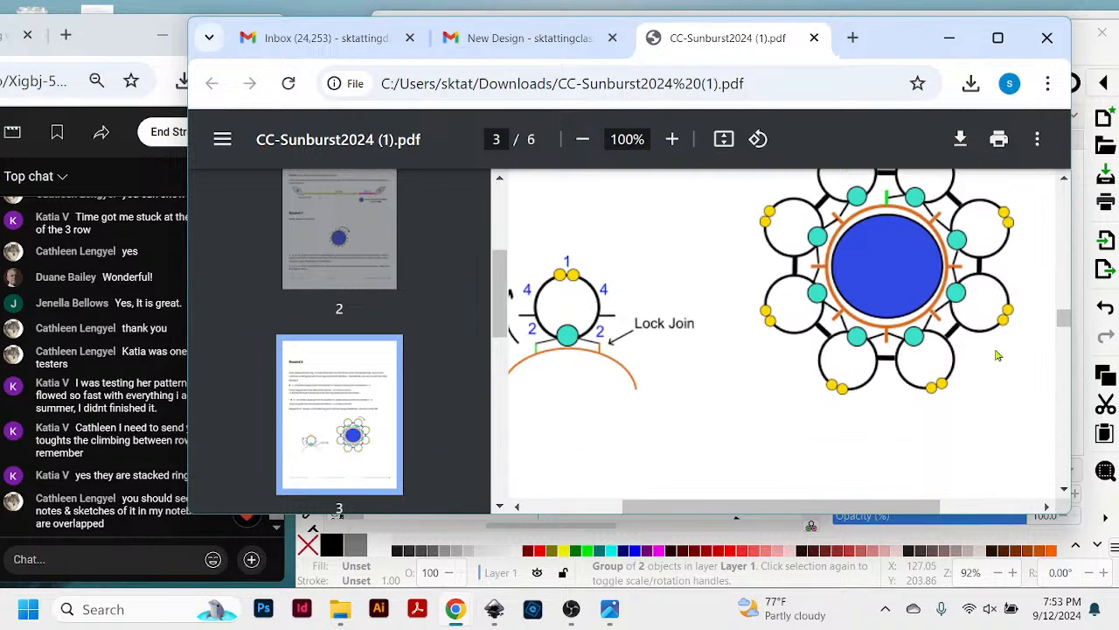
pyautogui.scroll(3, 995, 355)
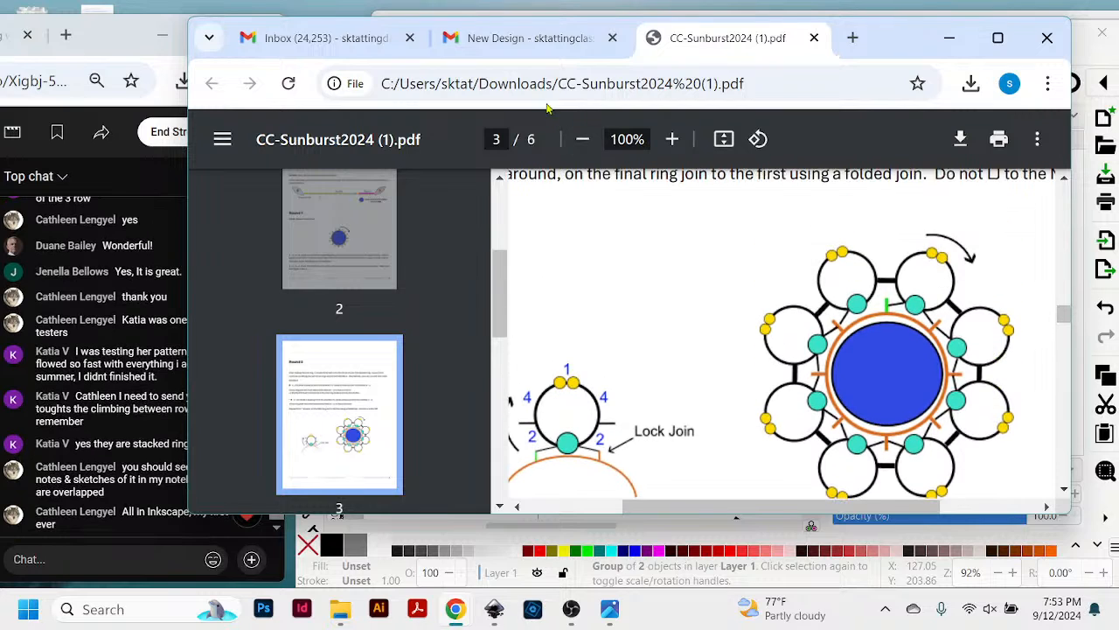
# - Move the PDF window aside to read the live chat, bring the chat forward, and return to the PDF
pyautogui.moveTo(919, 54); pyautogui.dragTo(948, 81)
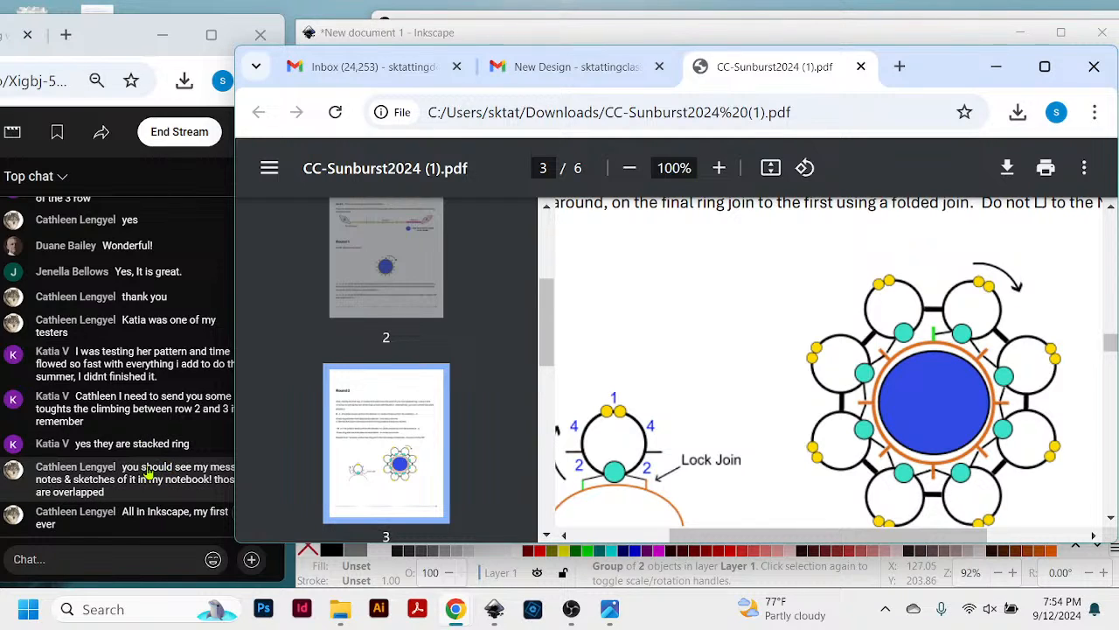
pyautogui.click(119, 42)
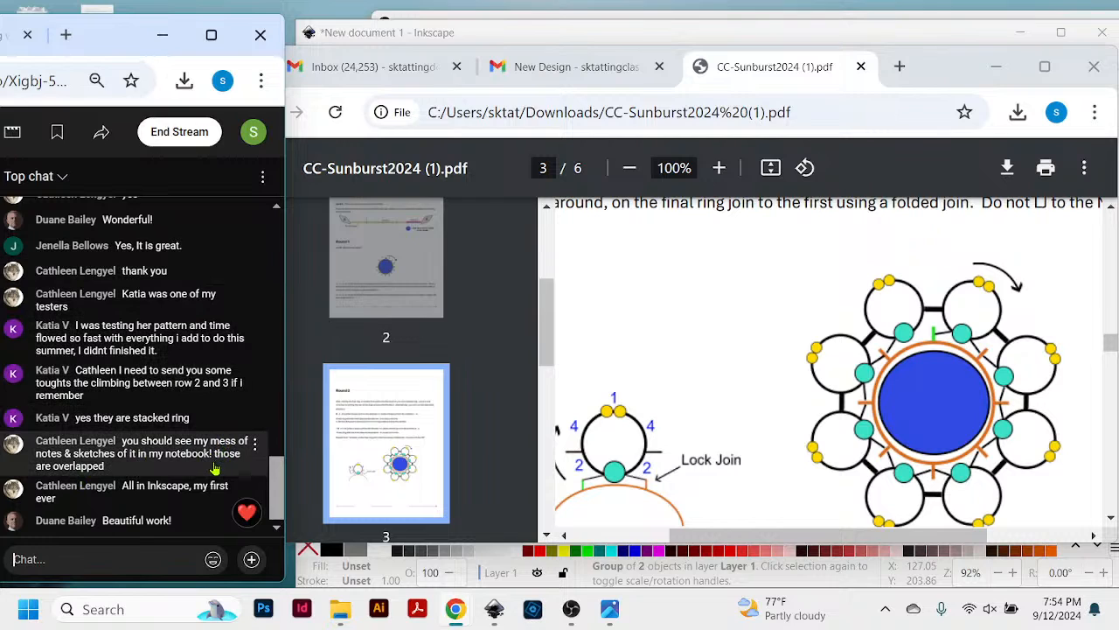
pyautogui.click(939, 75)
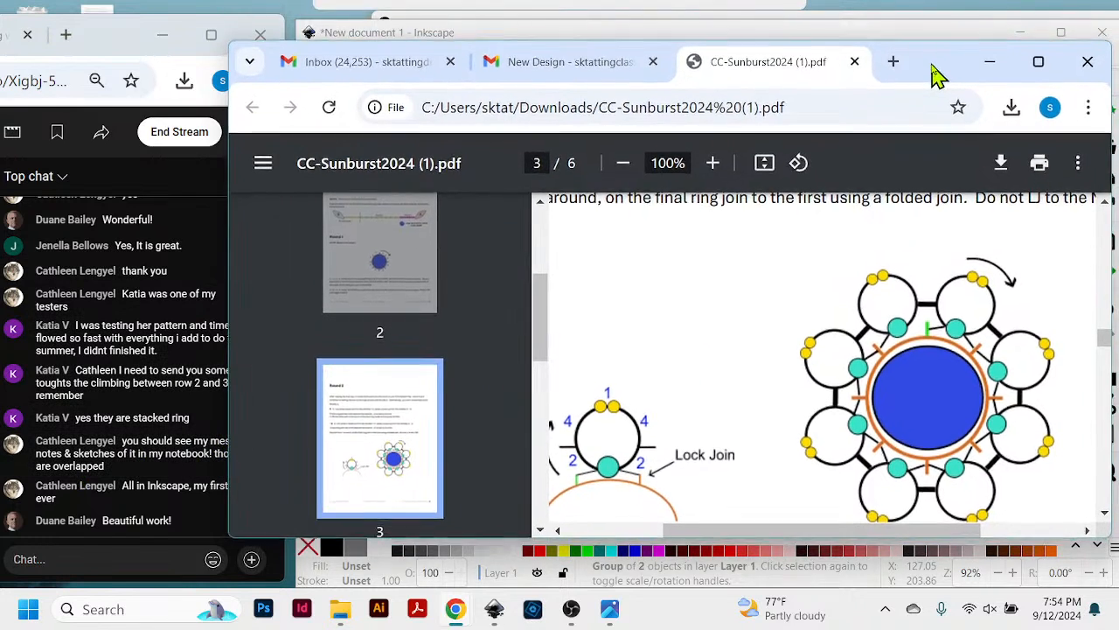
pyautogui.moveTo(939, 75); pyautogui.dragTo(933, 55)
# - Examine the ring diagram on page 4 and reposition the PDF window to keep the live chat readable
pyautogui.scroll(-5, 895, 399)
pyautogui.scroll(-10, 894, 402)
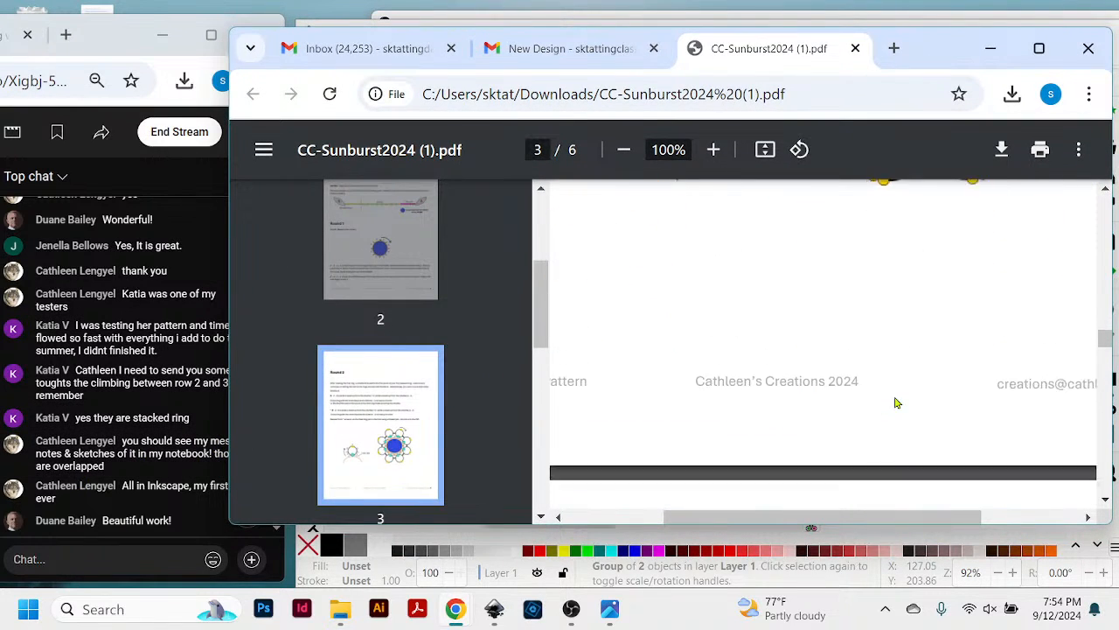
pyautogui.scroll(-2, 895, 402)
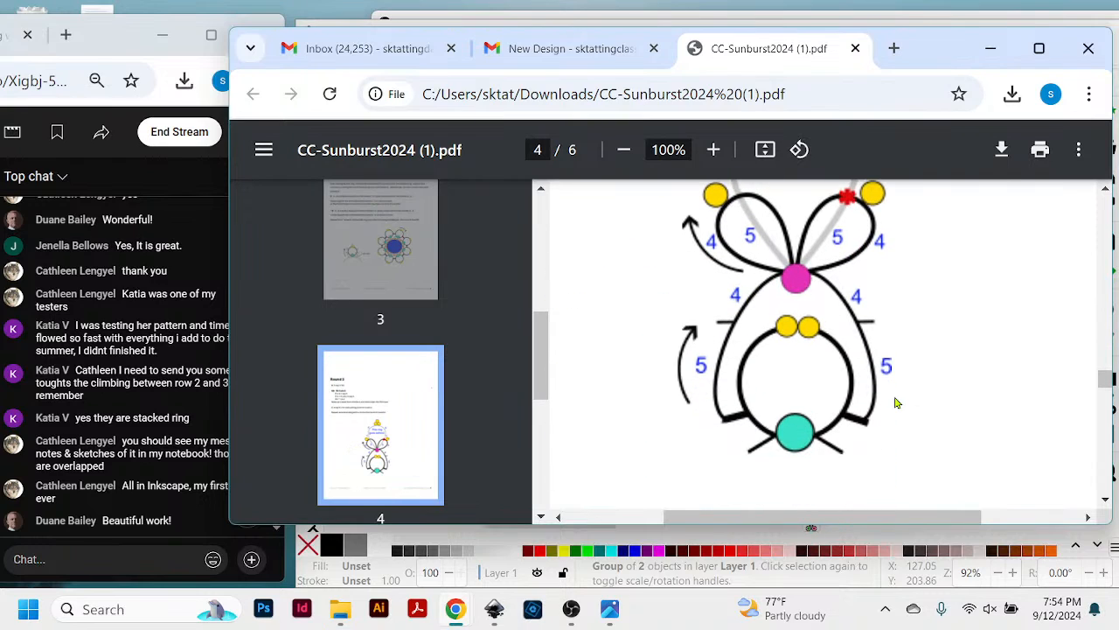
pyautogui.scroll(2, 939, 403)
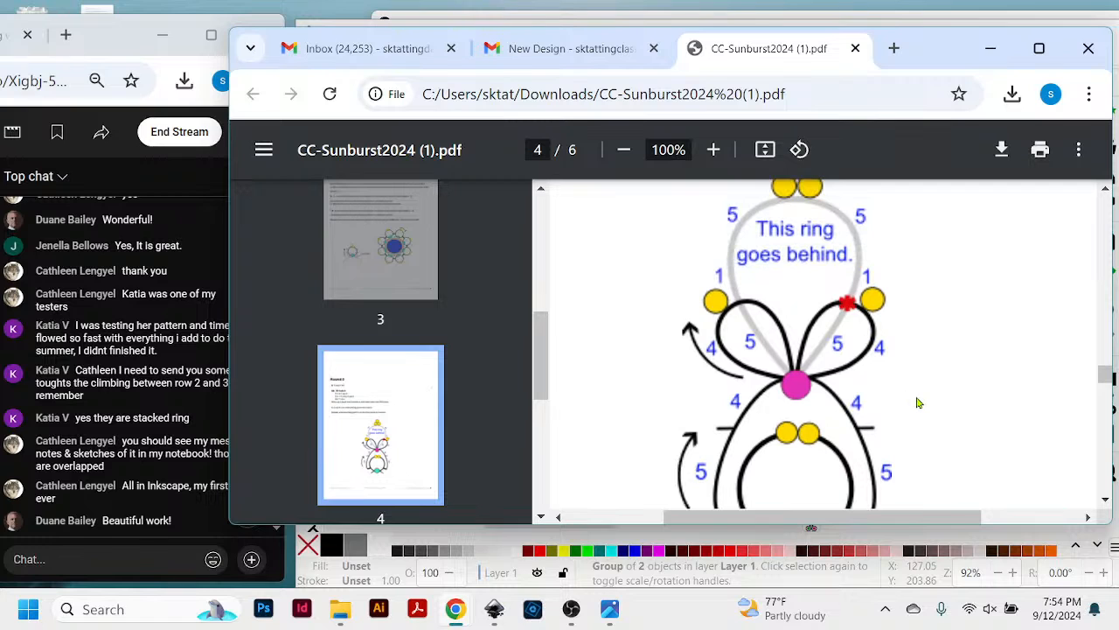
pyautogui.moveTo(933, 71); pyautogui.dragTo(969, 78)
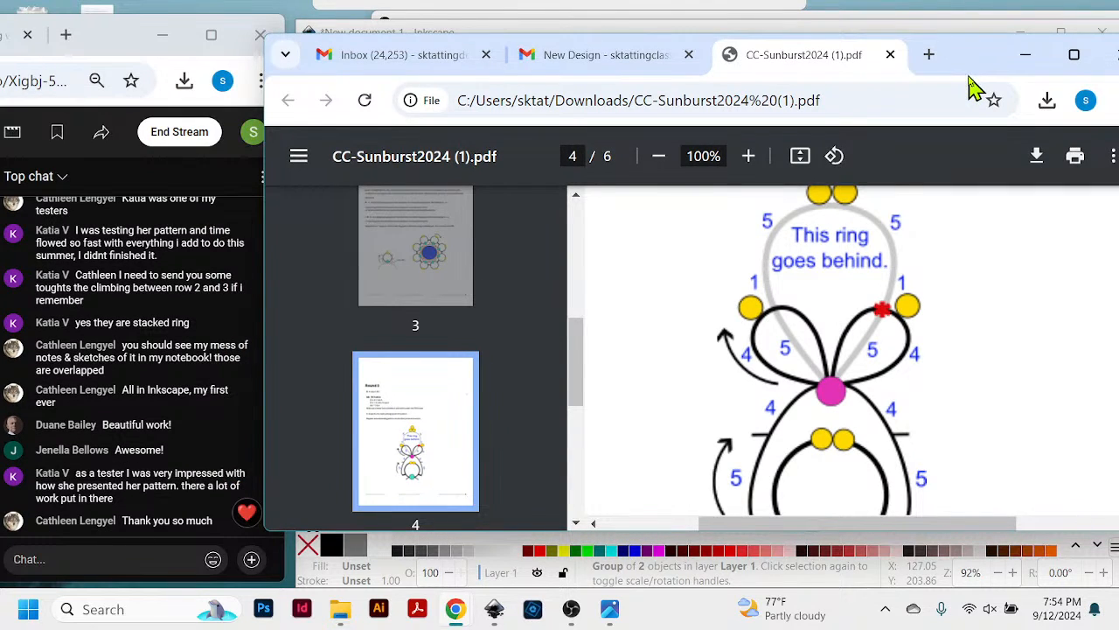
pyautogui.moveTo(969, 76); pyautogui.dragTo(925, 73)
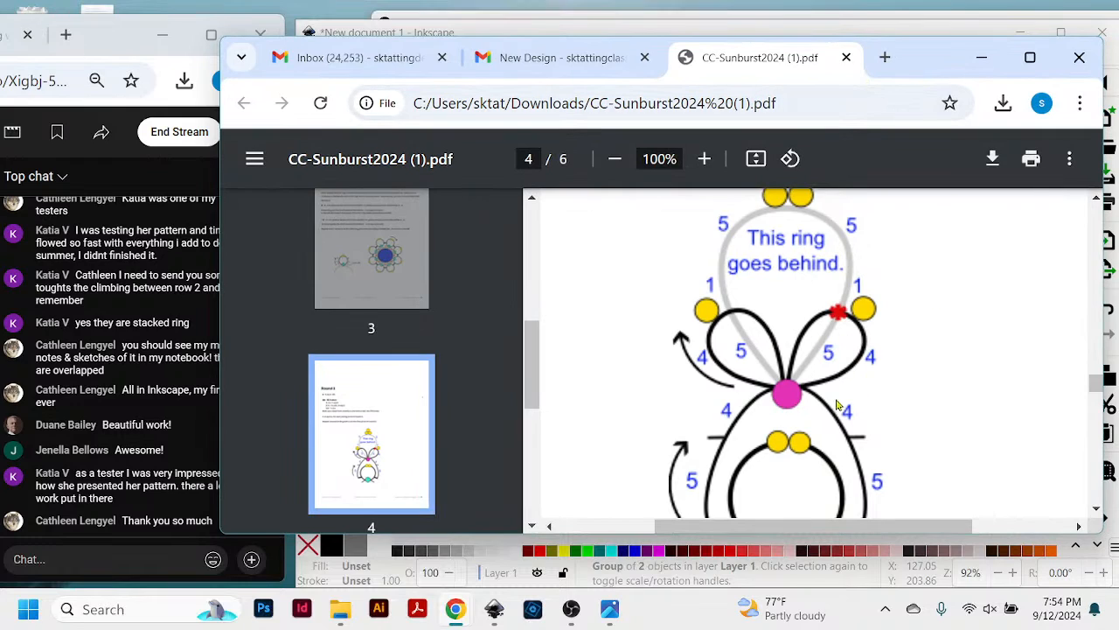
# - Reduce the PDF to 80% to study the whole page 4 ring diagram, and adjust the window beside the chat
pyautogui.click(616, 161)
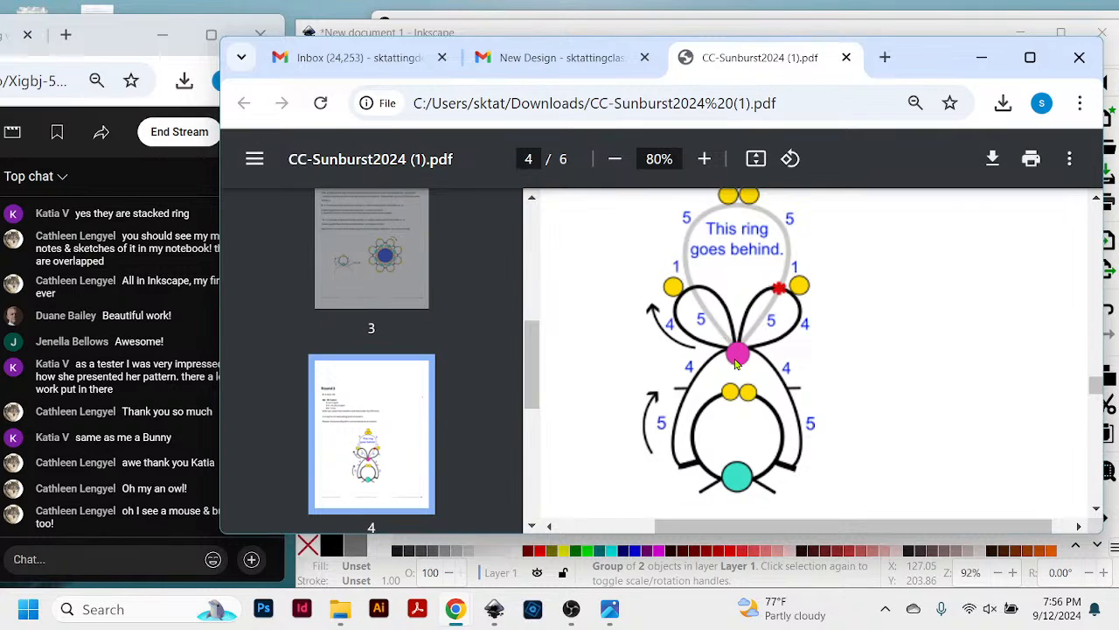
pyautogui.moveTo(906, 58); pyautogui.dragTo(928, 66)
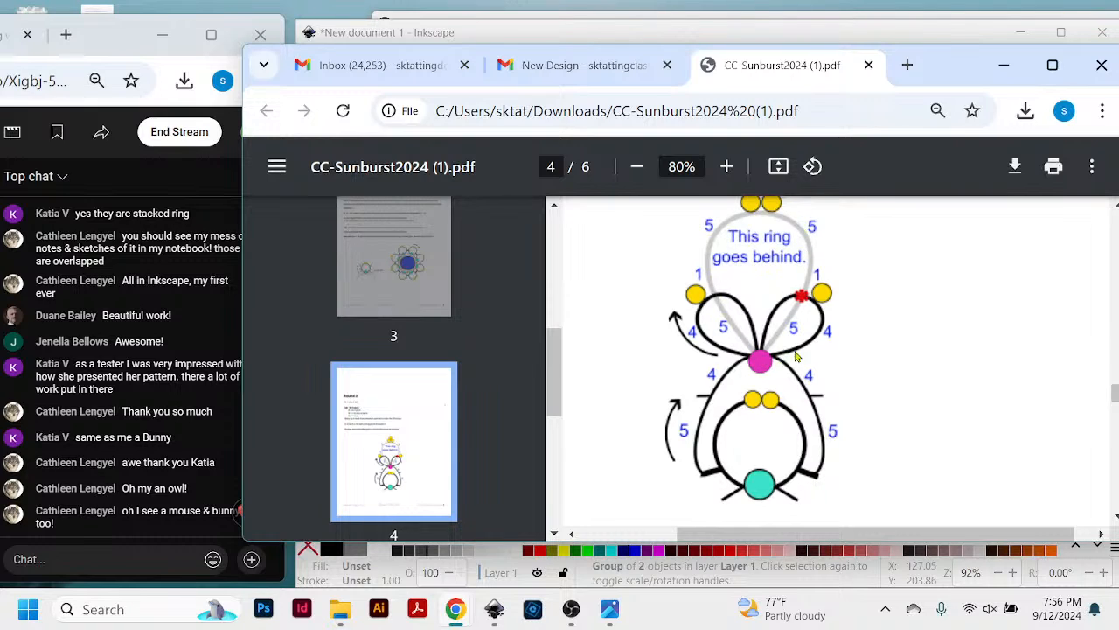
pyautogui.scroll(1, 903, 306)
pyautogui.scroll(-1, 903, 305)
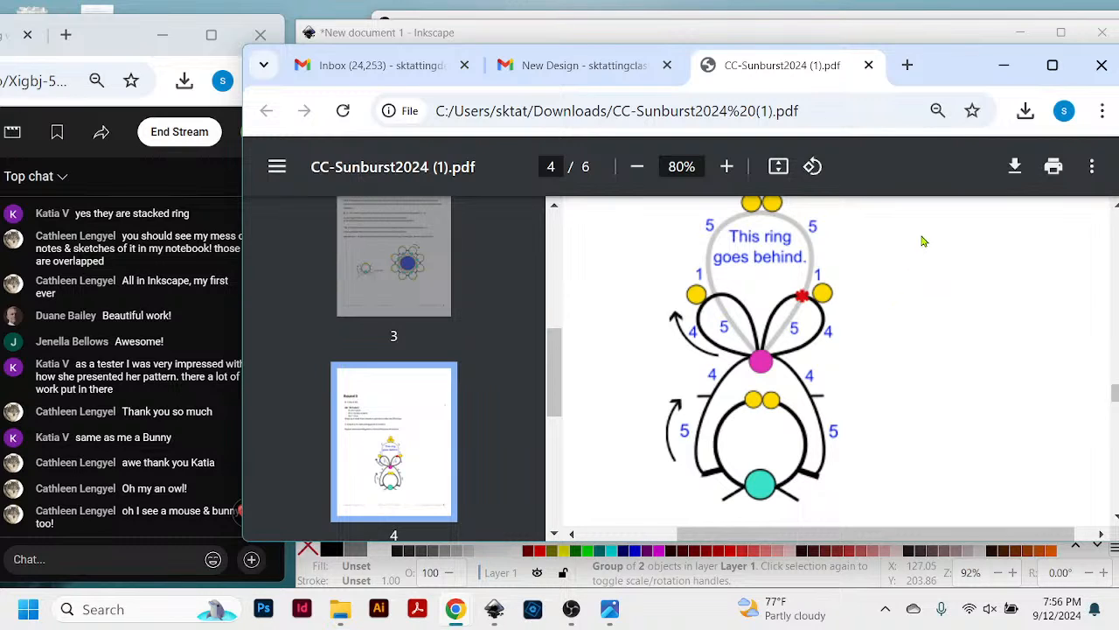
pyautogui.moveTo(934, 68); pyautogui.dragTo(937, 42)
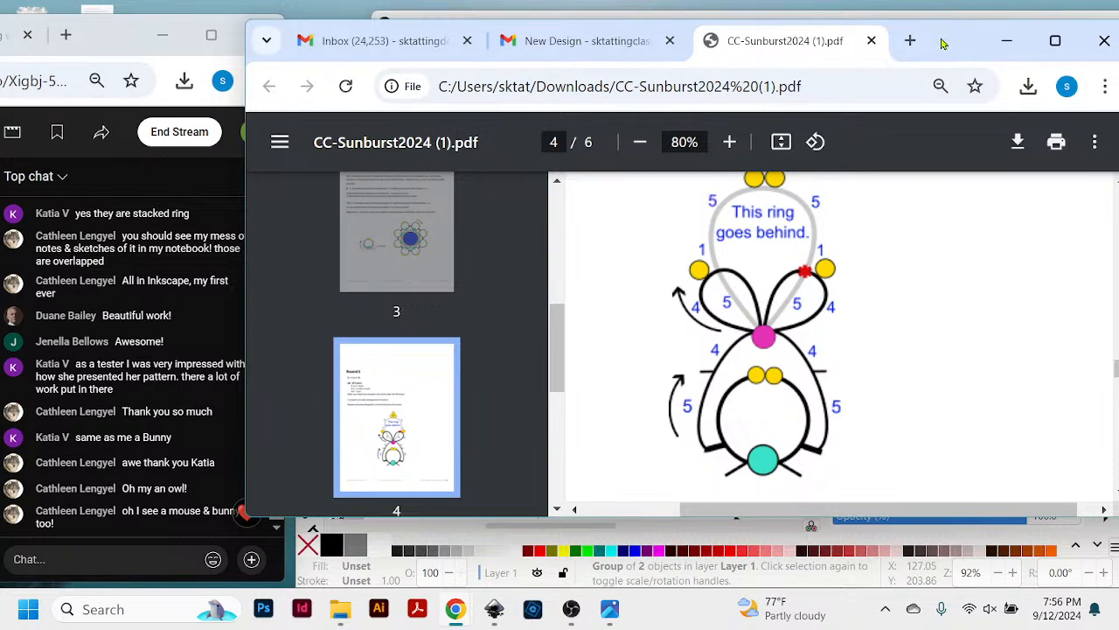
# - Review page 5's seed-bead shuttle layout and the Round 4 diagram with its outer chains and Josephine knots
pyautogui.scroll(-1, 875, 374)
pyautogui.scroll(-5, 875, 374)
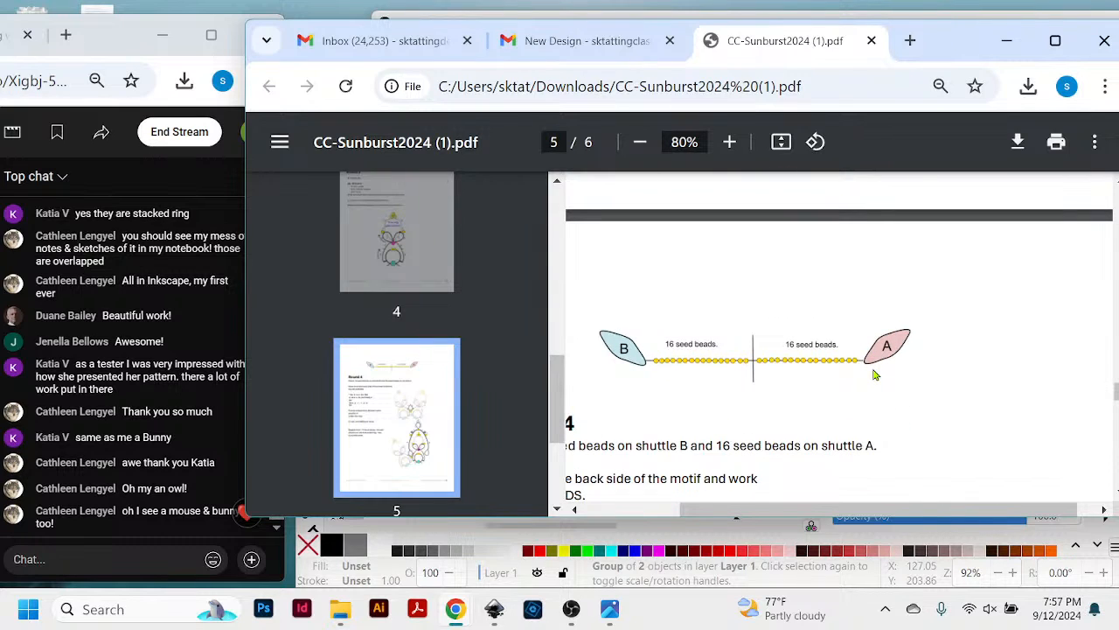
pyautogui.scroll(-8, 875, 374)
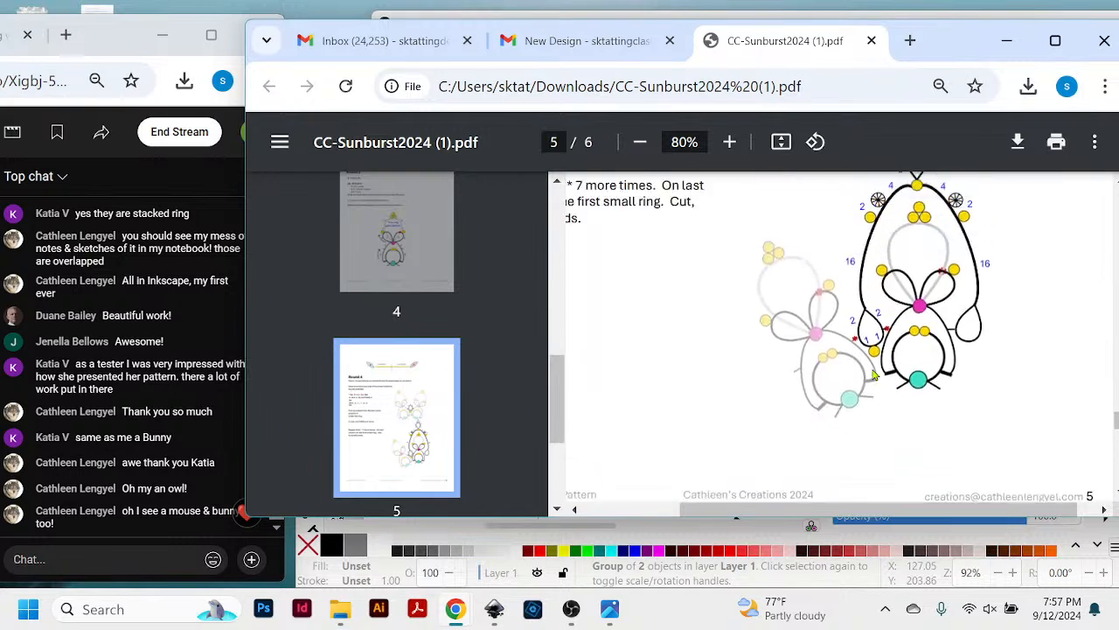
pyautogui.scroll(-1, 999, 403)
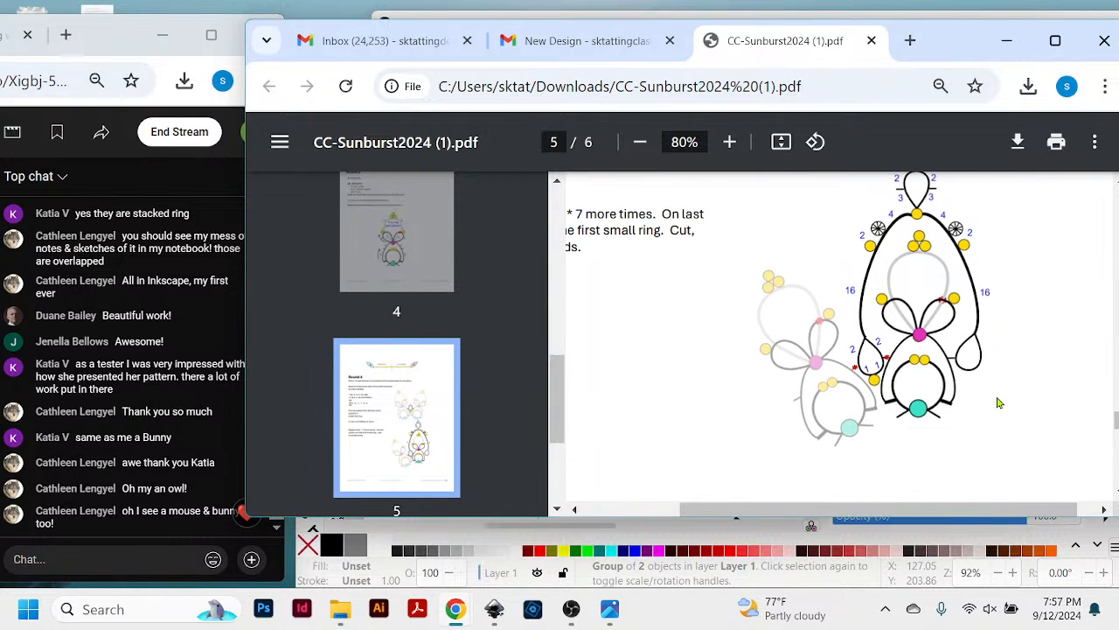
# - Examine the complete Sunburst motif diagram on page 6, including its lower petals, and go back to page 5
pyautogui.scroll(-1, 1000, 403)
pyautogui.scroll(-4, 1000, 403)
pyautogui.scroll(-3, 999, 403)
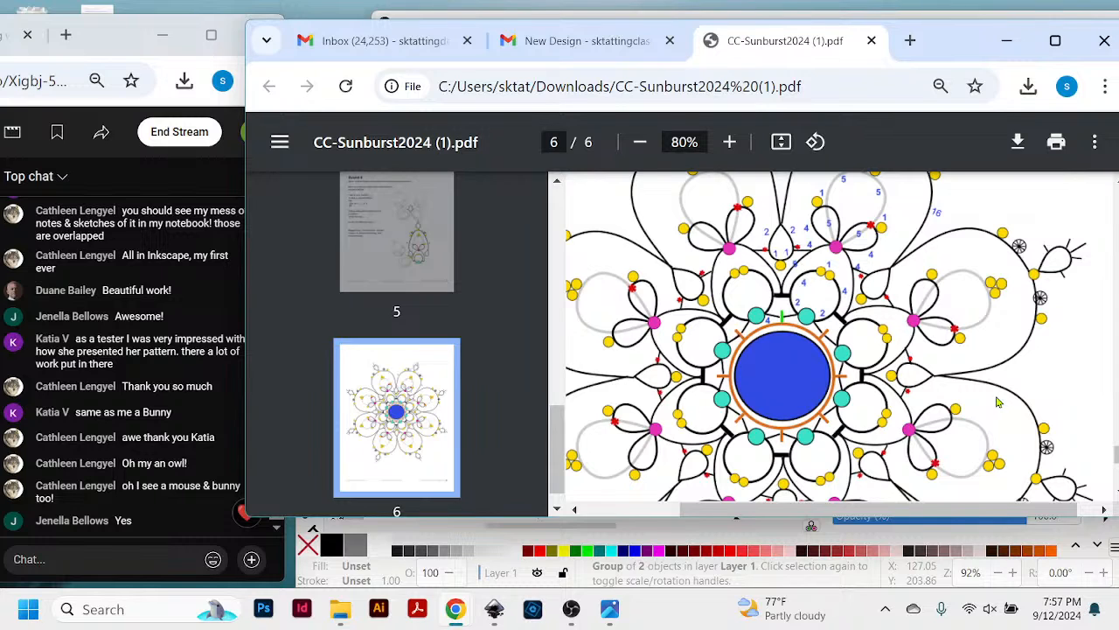
pyautogui.scroll(5, 999, 403)
pyautogui.scroll(-10, 887, 376)
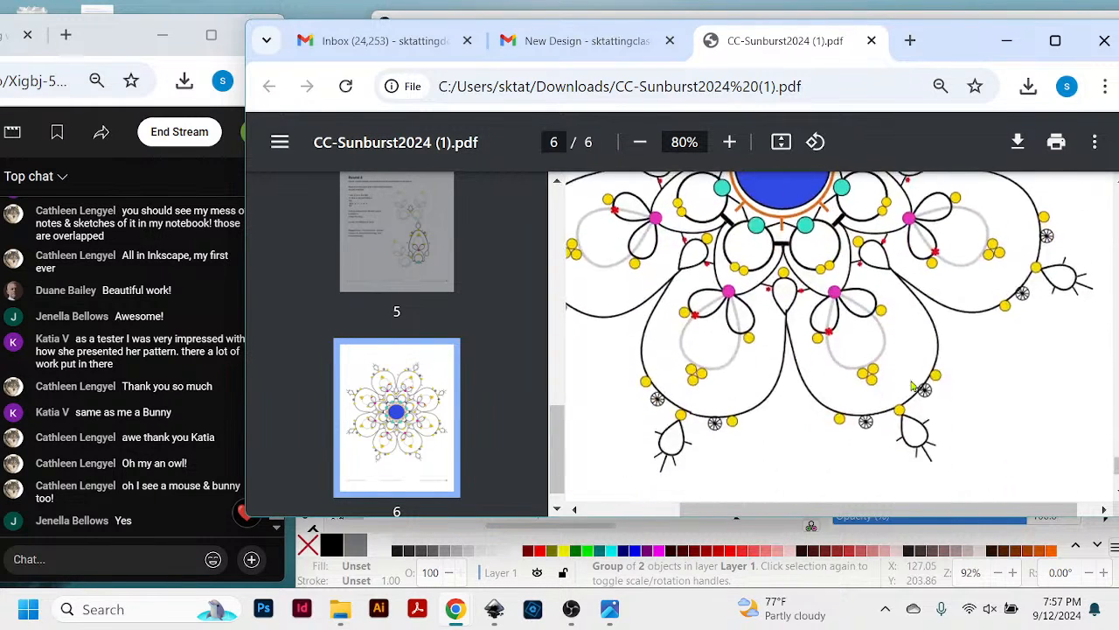
pyautogui.scroll(10, 939, 401)
pyautogui.scroll(5, 939, 402)
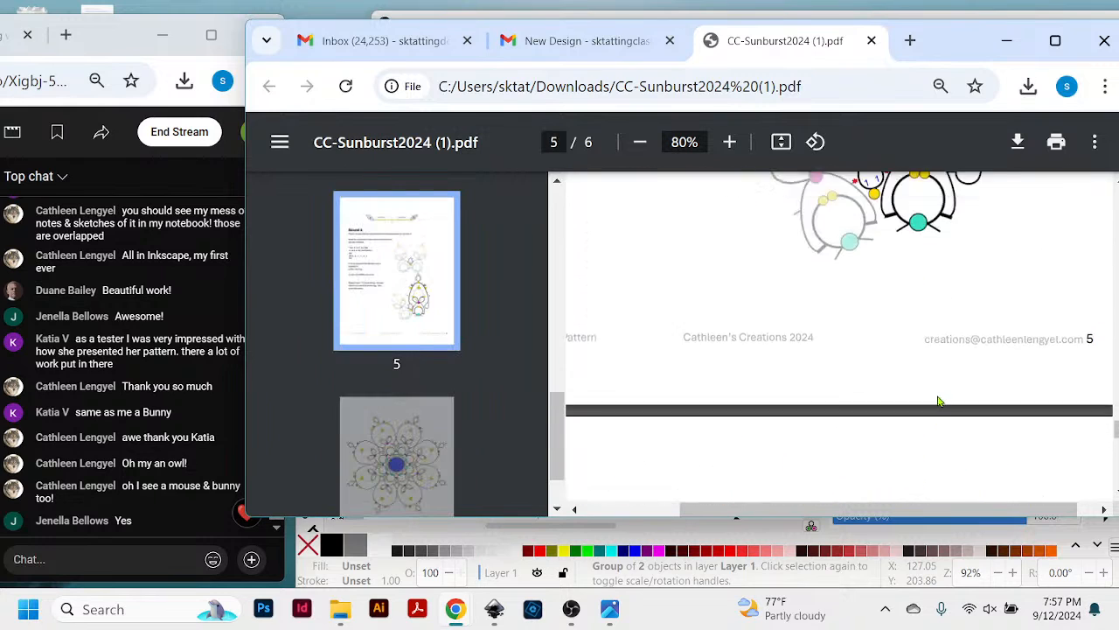
# - Go back through the Sunburst PDF from page 5 to page 1 and view the finished motif's cover photo
pyautogui.scroll(15, 939, 401)
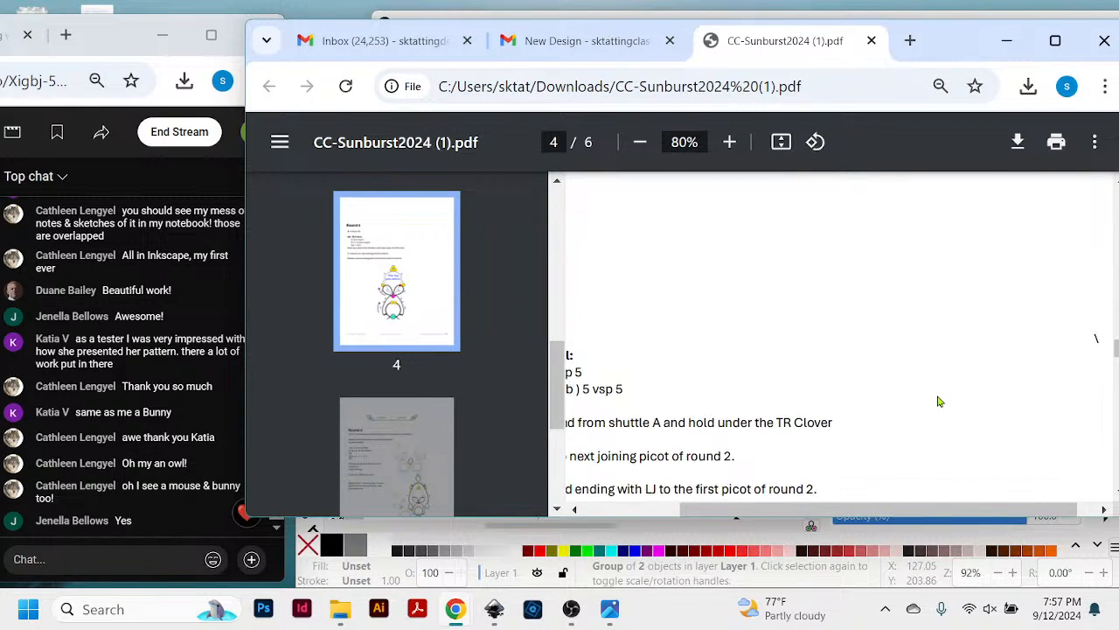
pyautogui.scroll(15, 939, 402)
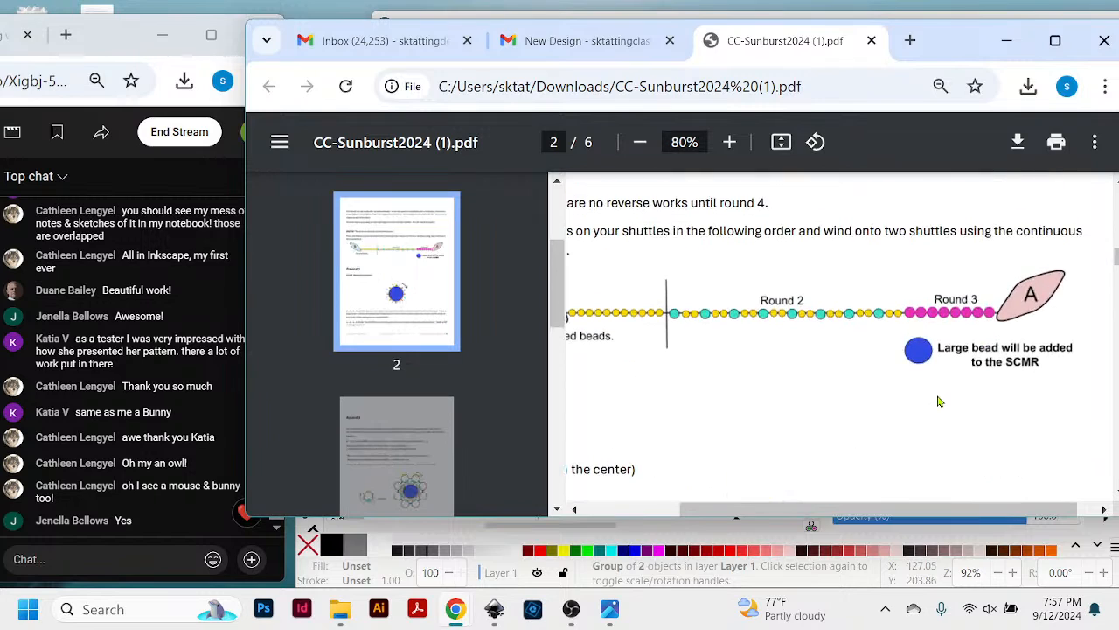
pyautogui.scroll(-6, 939, 401)
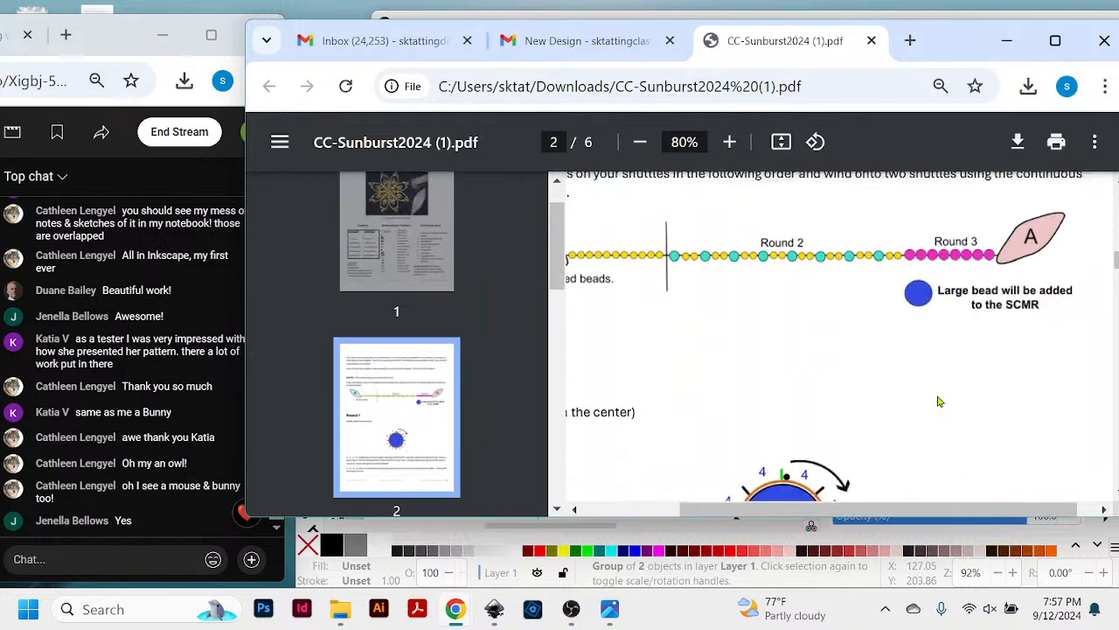
pyautogui.scroll(10, 939, 401)
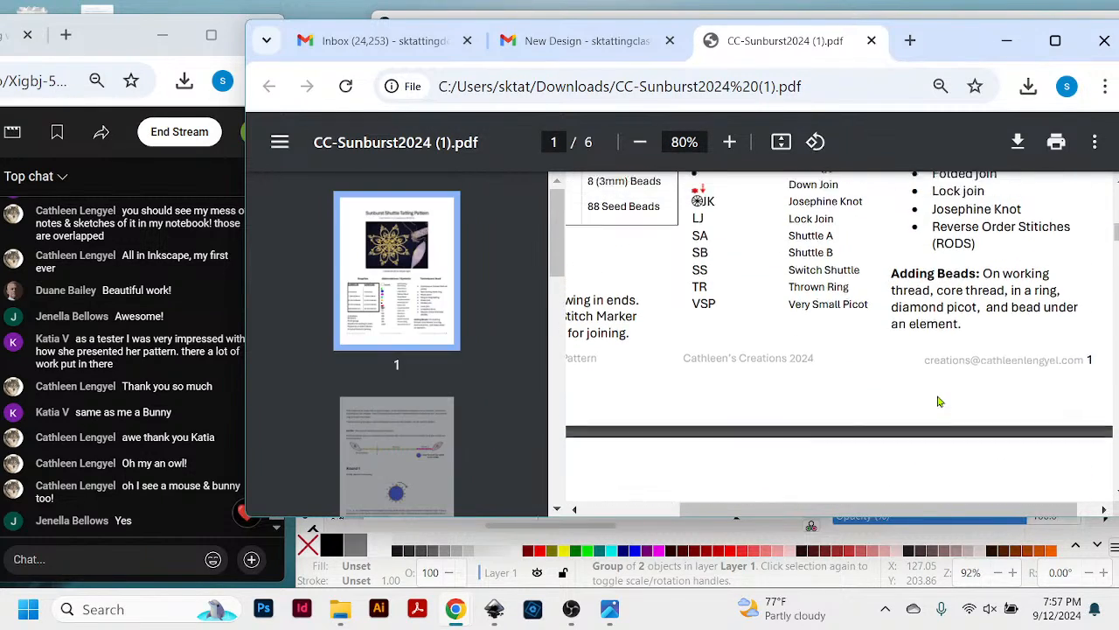
pyautogui.scroll(1, 939, 401)
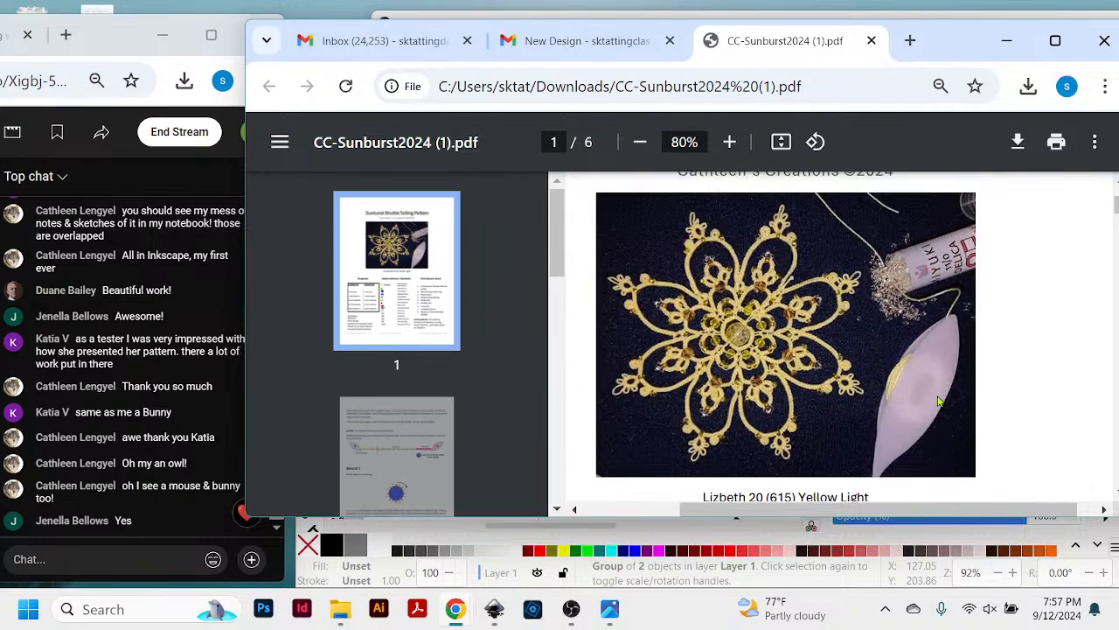
pyautogui.scroll(2, 940, 401)
pyautogui.scroll(-10, 939, 401)
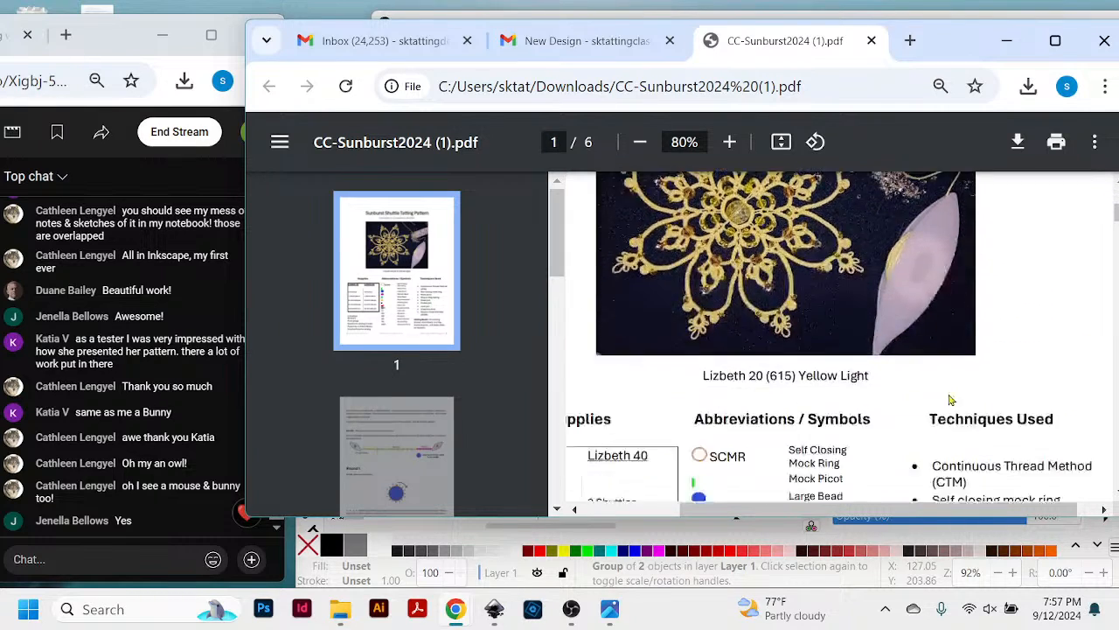
# - Review page 1's abbreviations, techniques and Adding Beads notes, shifting the PDF window slightly higher on the screen
pyautogui.scroll(6, 943, 432)
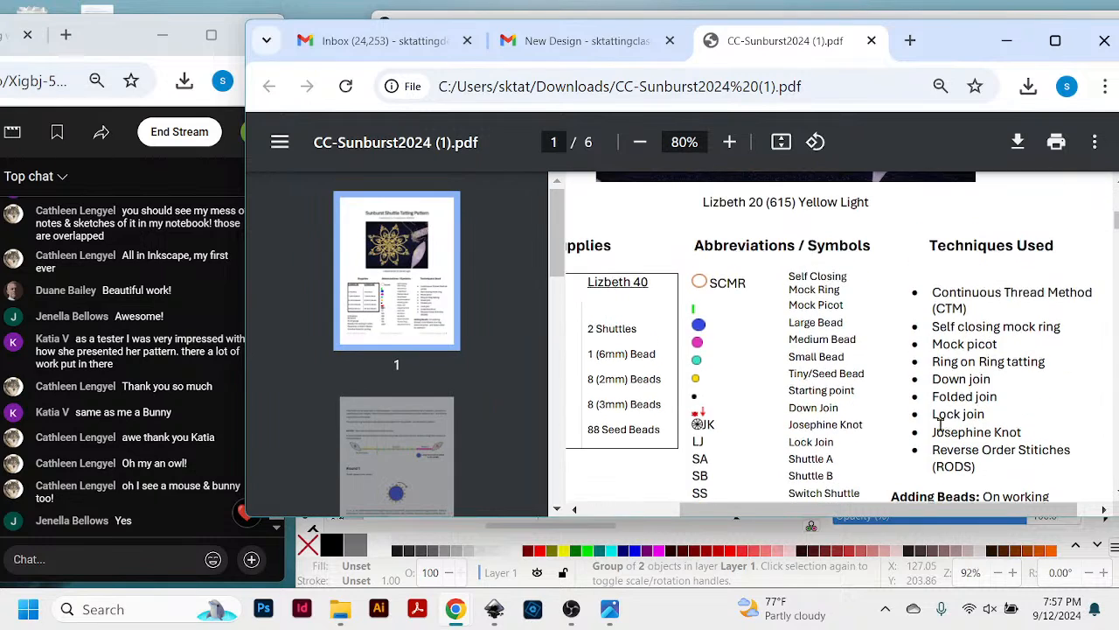
pyautogui.scroll(-3, 941, 426)
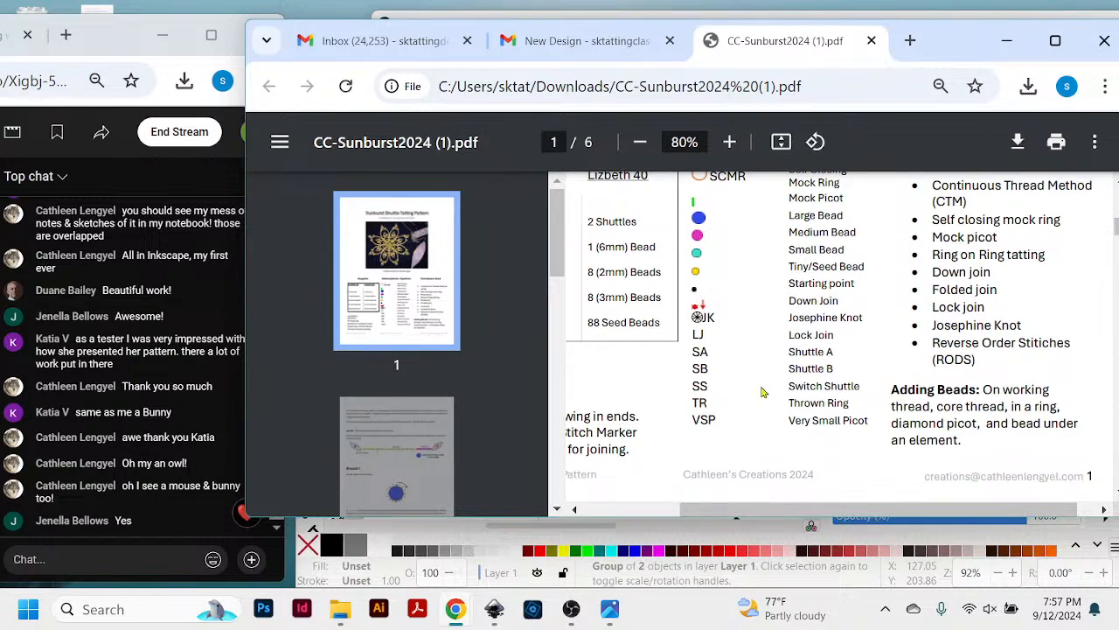
pyautogui.moveTo(925, 40); pyautogui.dragTo(920, 37)
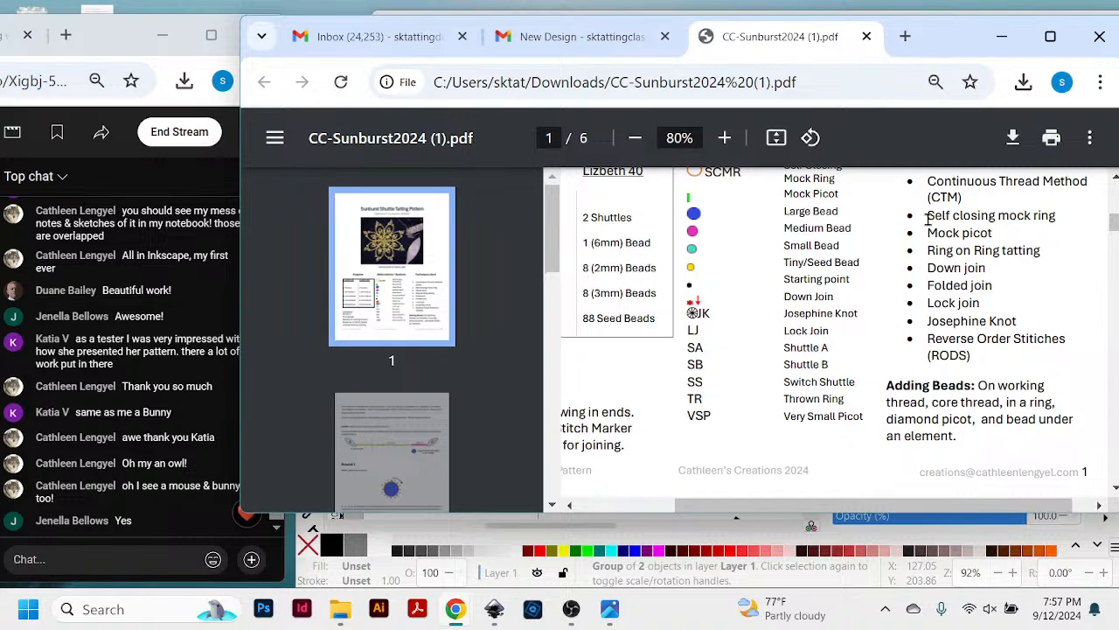
pyautogui.moveTo(961, 47); pyautogui.dragTo(962, 39)
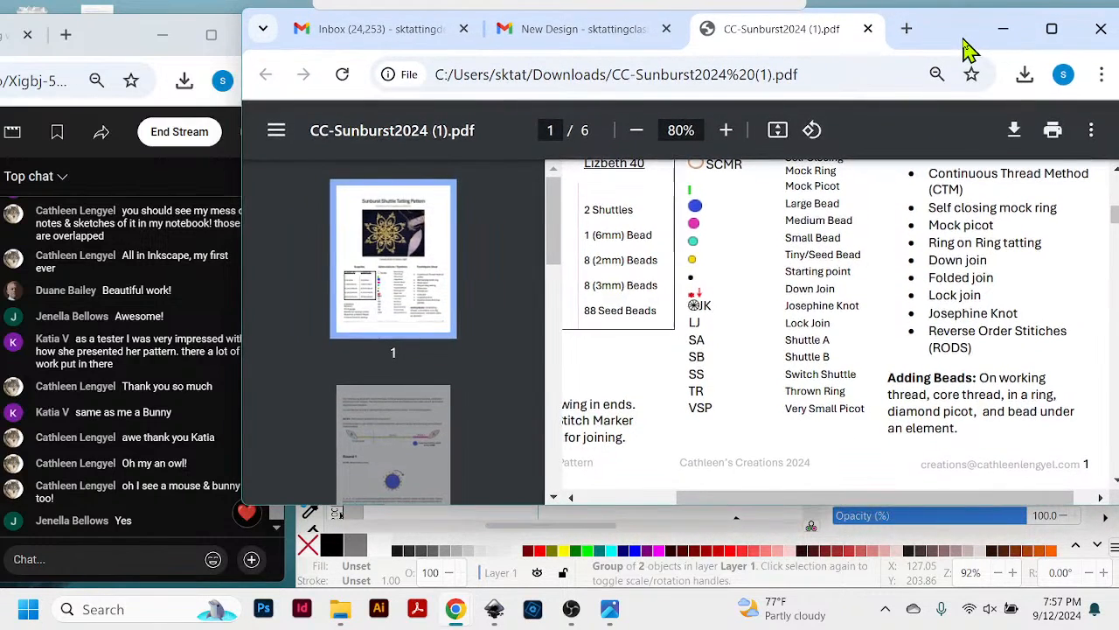
pyautogui.scroll(3, 960, 309)
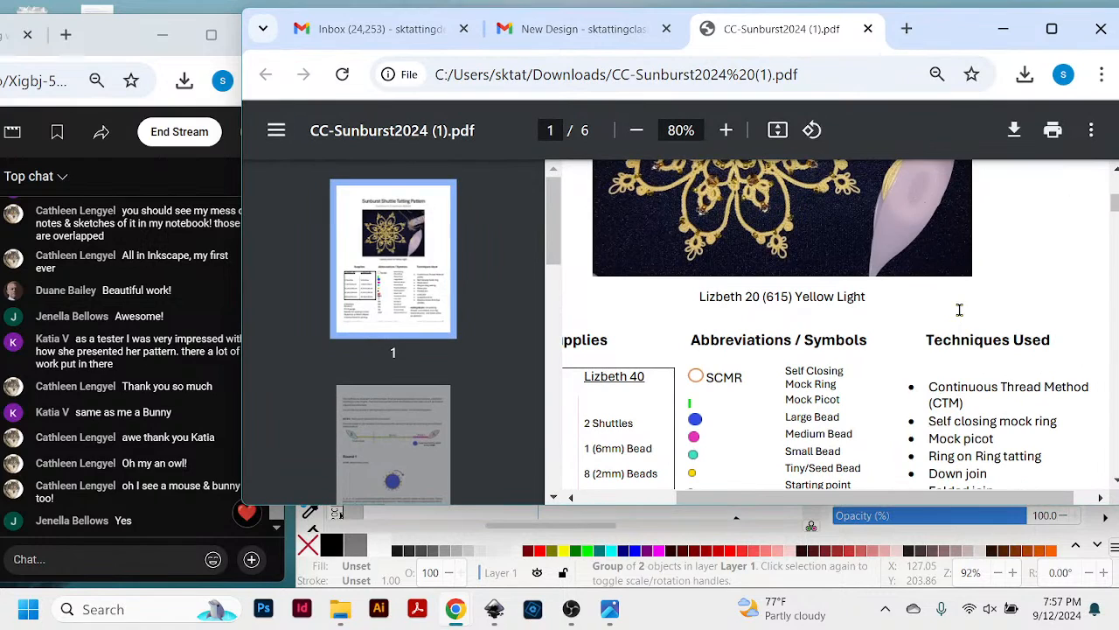
pyautogui.scroll(-2, 959, 309)
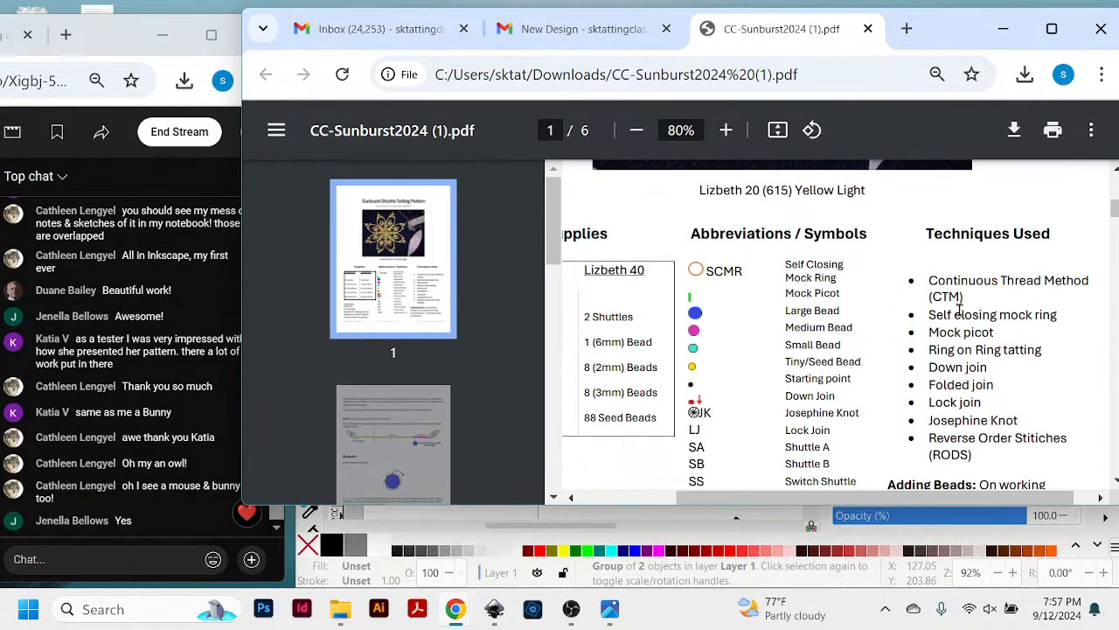
pyautogui.scroll(-2, 959, 308)
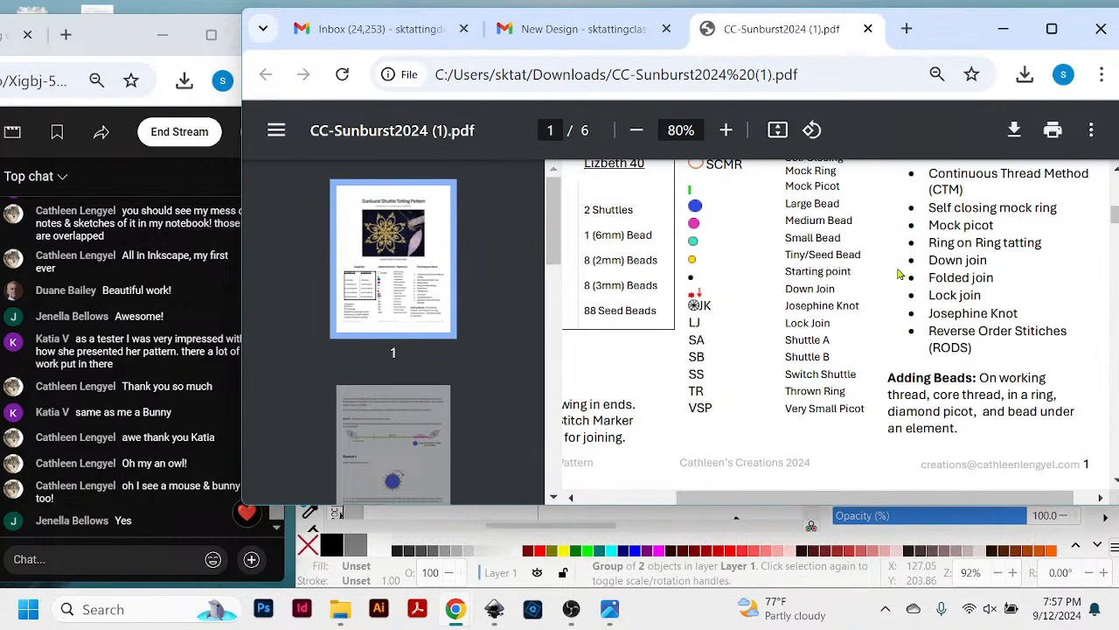
pyautogui.scroll(2, 900, 274)
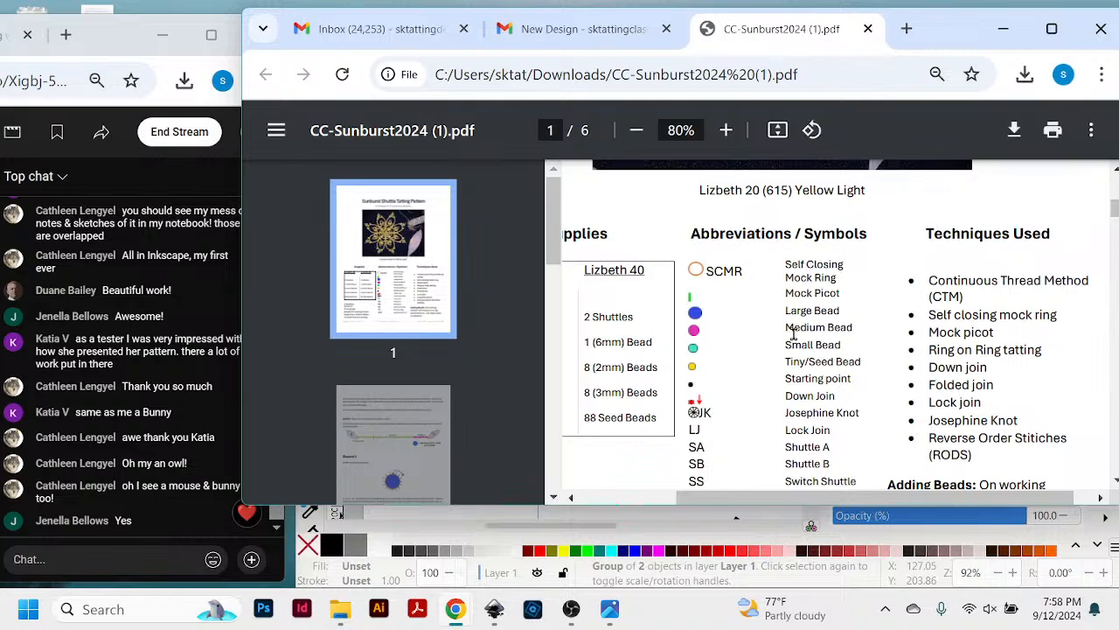
# - Move the PDF window clear of the live chat and study the bead, join and shuttle symbols in page 1's legend
pyautogui.moveTo(927, 40); pyautogui.dragTo(947, 52)
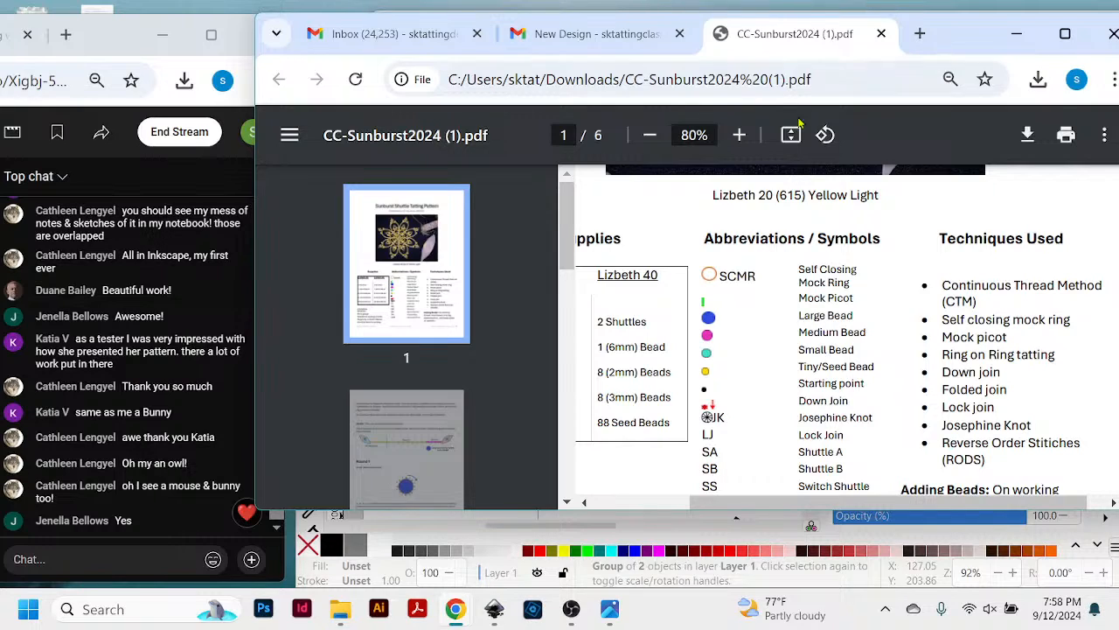
pyautogui.scroll(-4, 873, 192)
pyautogui.scroll(3, 872, 193)
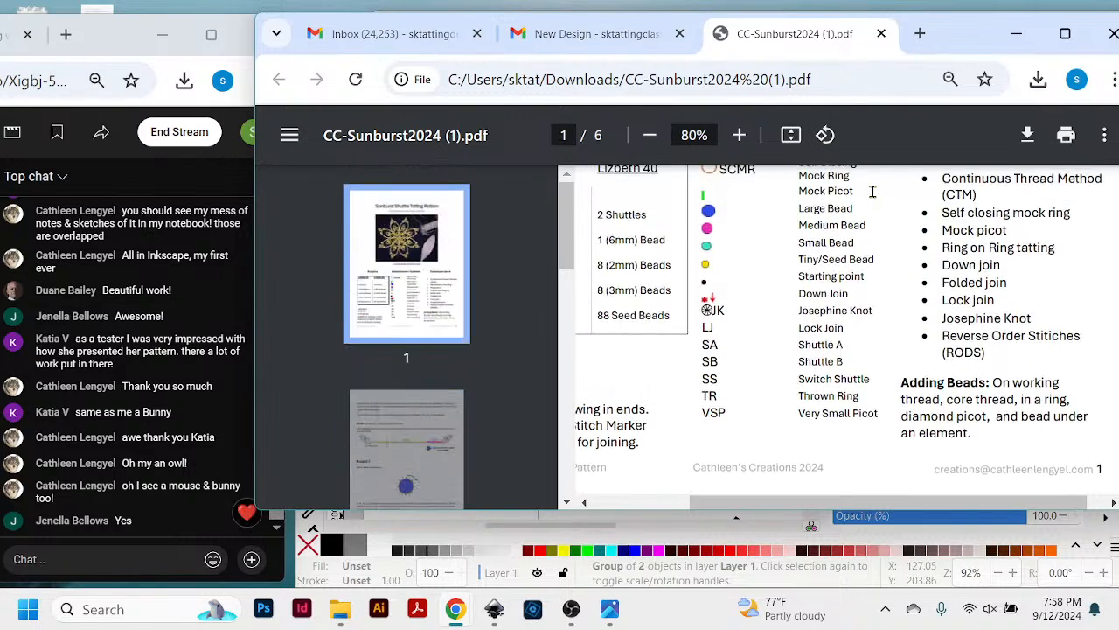
pyautogui.scroll(2, 873, 190)
pyautogui.scroll(-1, 873, 191)
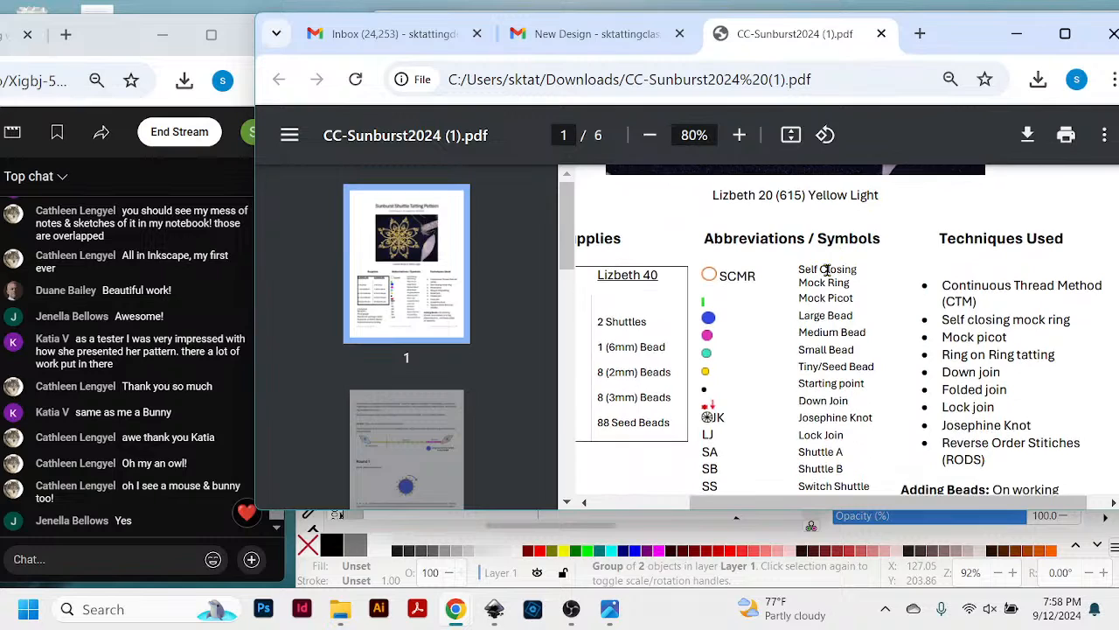
pyautogui.scroll(-1, 762, 378)
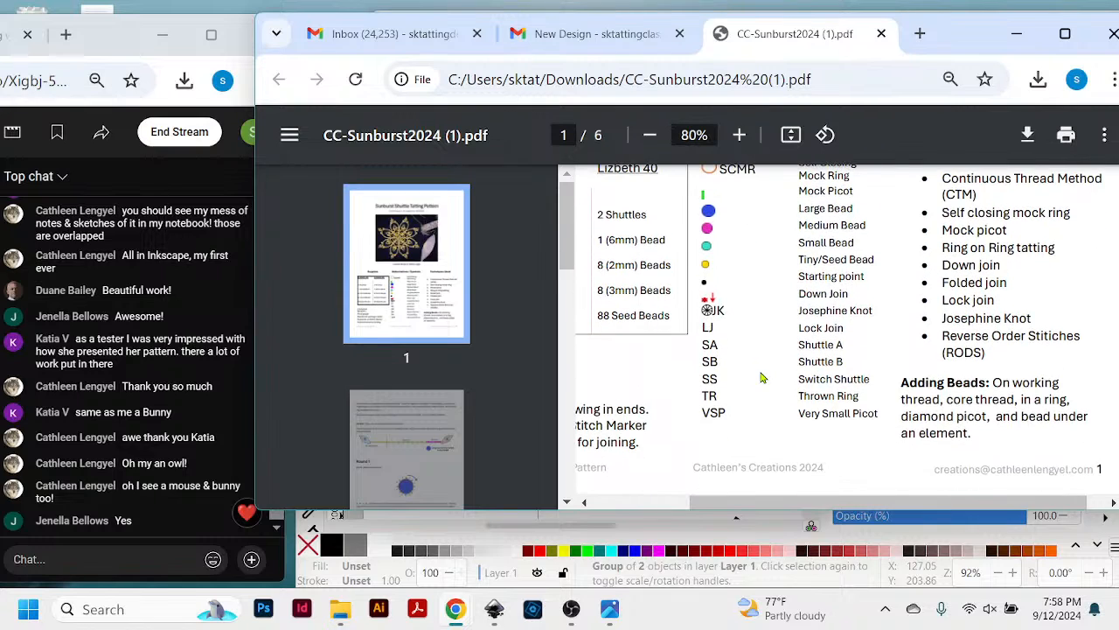
pyautogui.scroll(1, 762, 377)
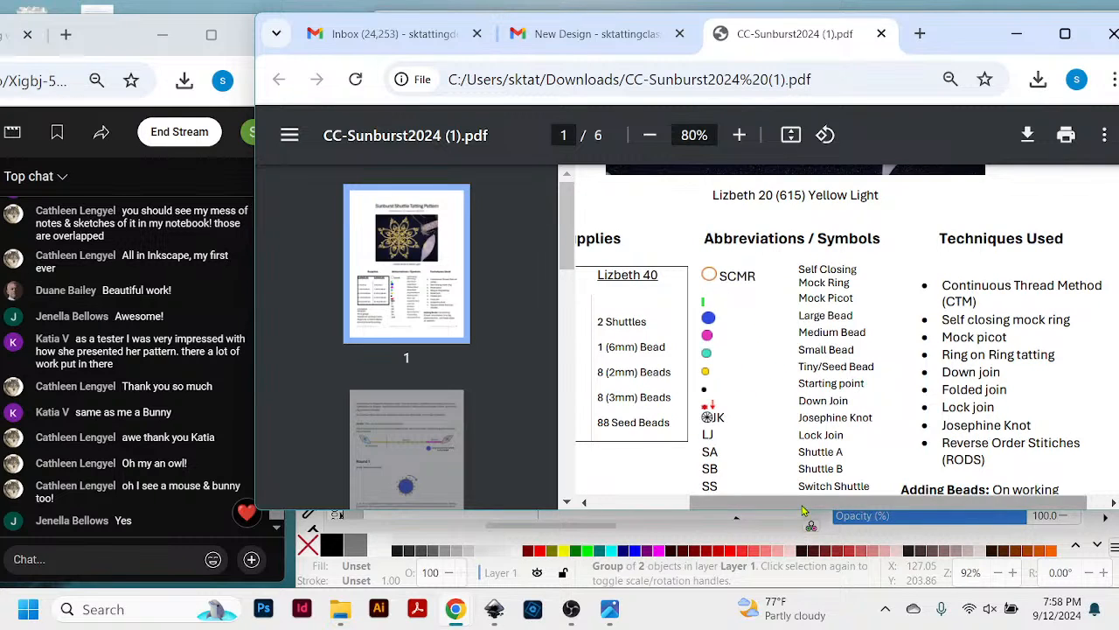
# - Examine page 1's Supplies table for Lizbeth 20 and Lizbeth 40 along with the tool list beneath it
pyautogui.moveTo(802, 507); pyautogui.dragTo(717, 507)
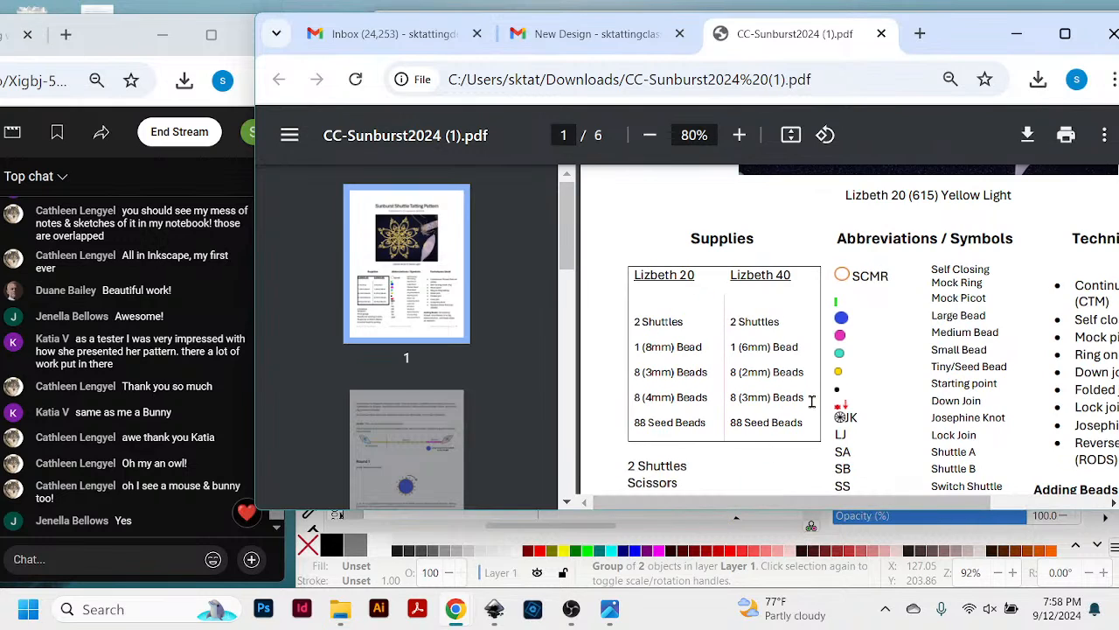
pyautogui.scroll(-3, 888, 395)
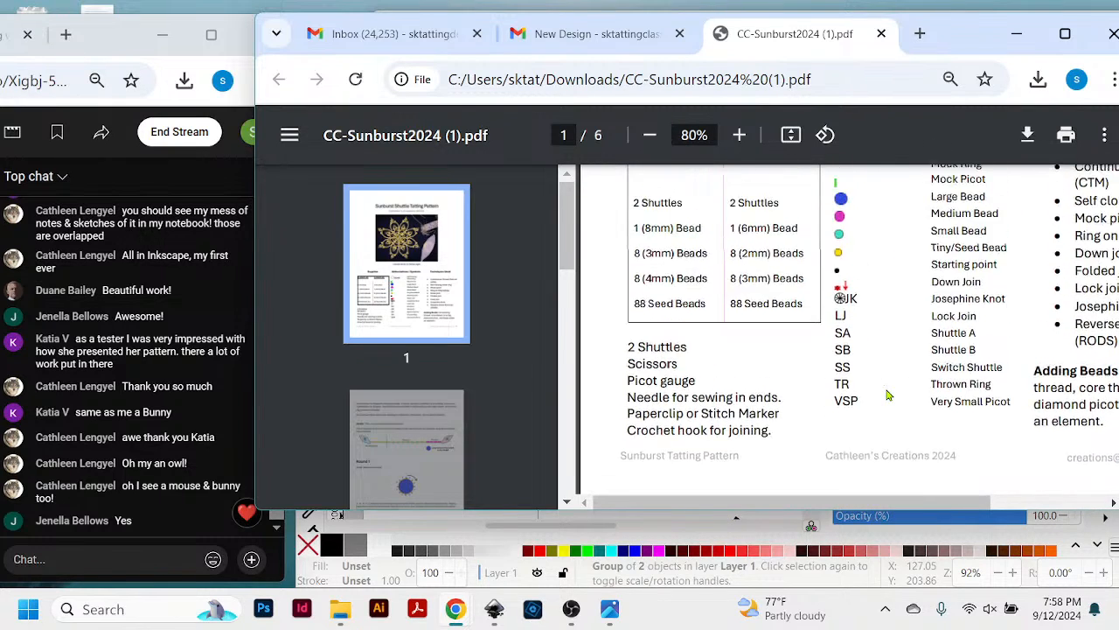
pyautogui.scroll(1, 888, 396)
pyautogui.moveTo(855, 506); pyautogui.dragTo(1024, 501)
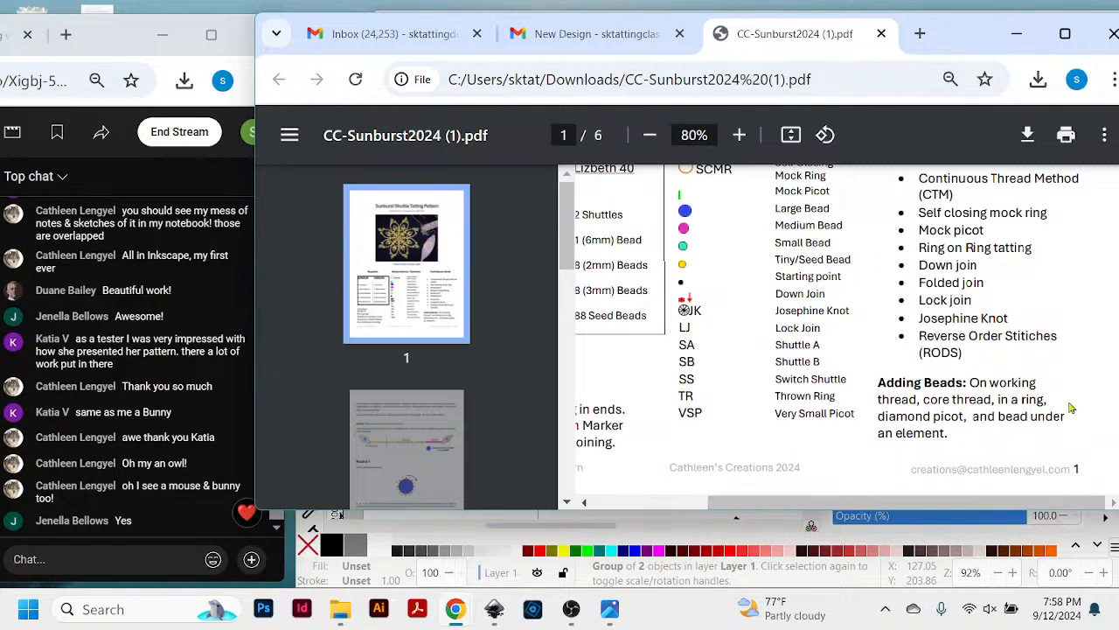
# - Review the cover photo and the Sunburst Shuttle Tatting Pattern title at the start of page 1
pyautogui.scroll(5, 1072, 408)
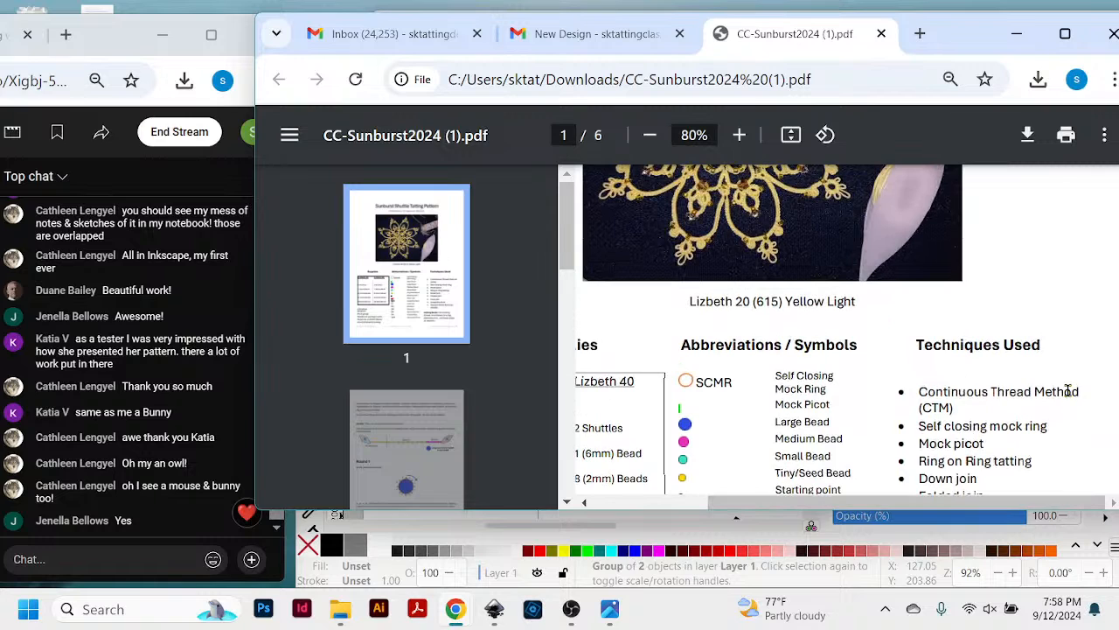
pyautogui.scroll(7, 1068, 398)
pyautogui.scroll(-2, 1041, 389)
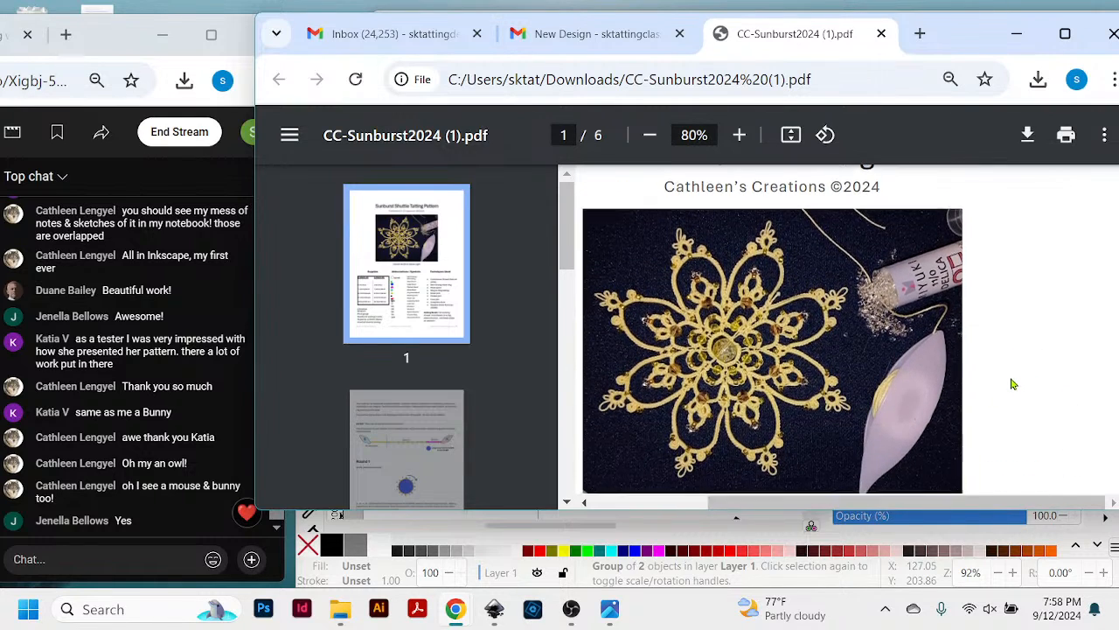
pyautogui.scroll(-3, 1015, 385)
pyautogui.scroll(3, 1012, 384)
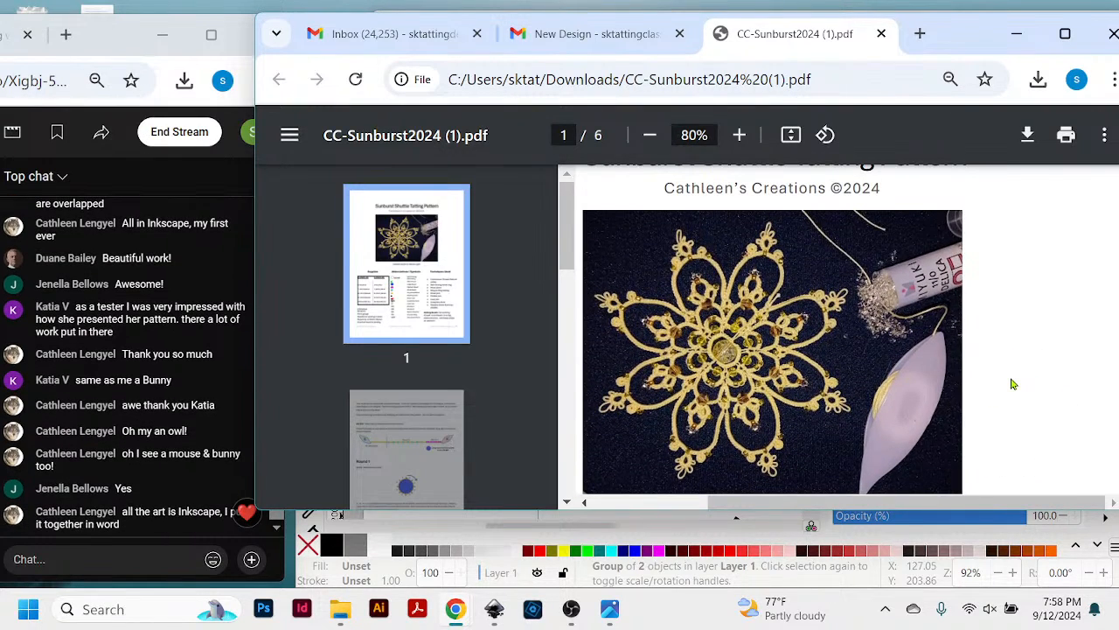
pyautogui.scroll(2, 1012, 384)
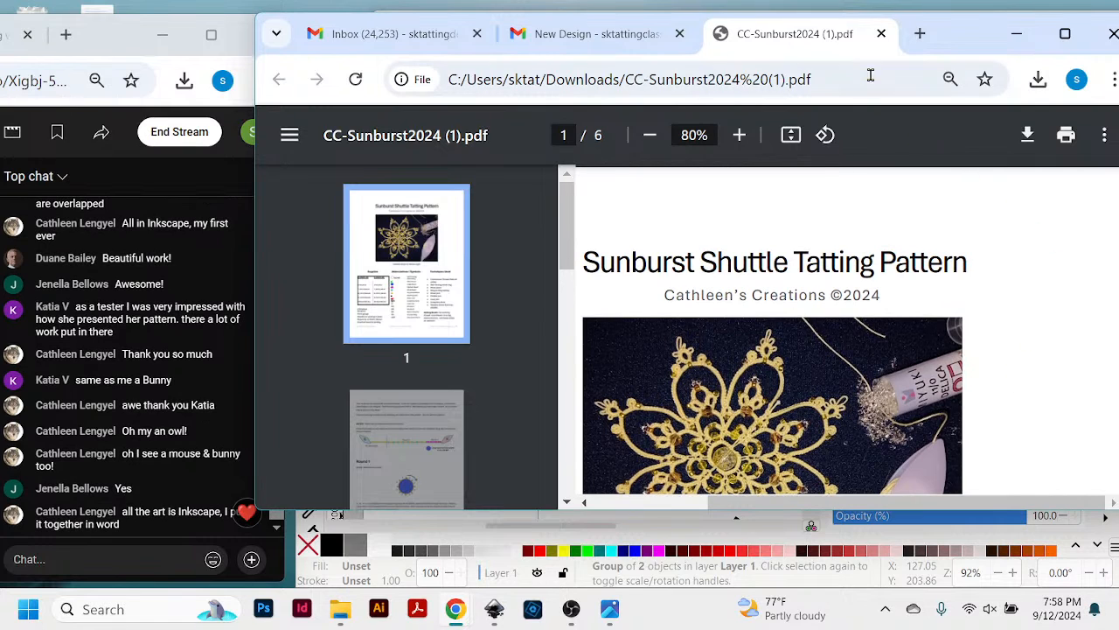
# - Try to tile the Sunburst PDF and YouTube Studio live chat windows side by side with Inkscape below
pyautogui.moveTo(943, 50); pyautogui.dragTo(1116, 4)
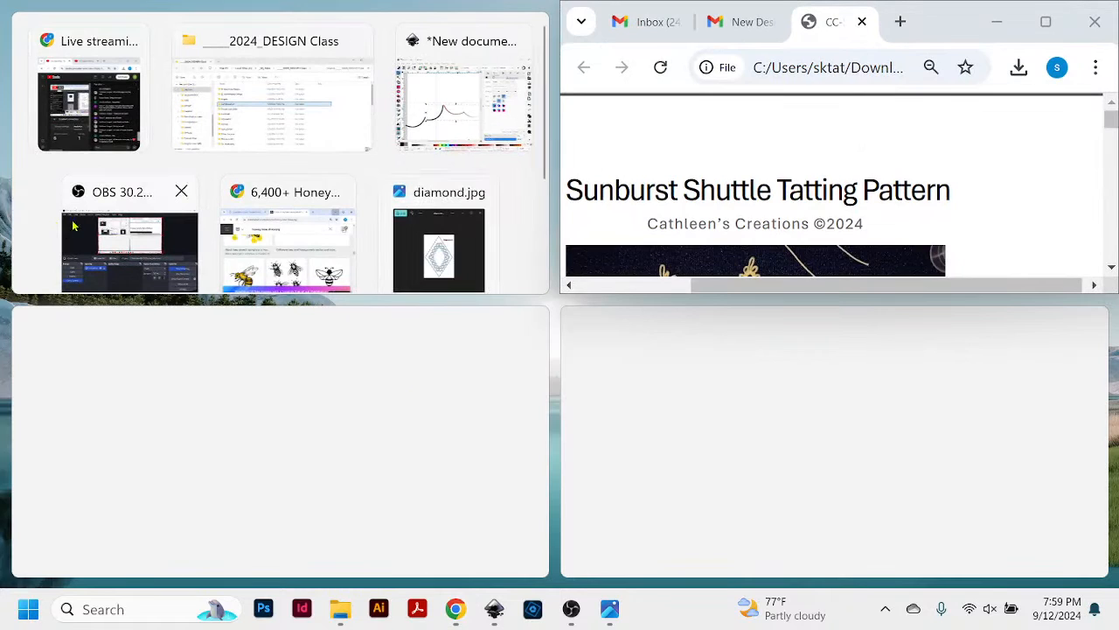
pyautogui.click(50, 124)
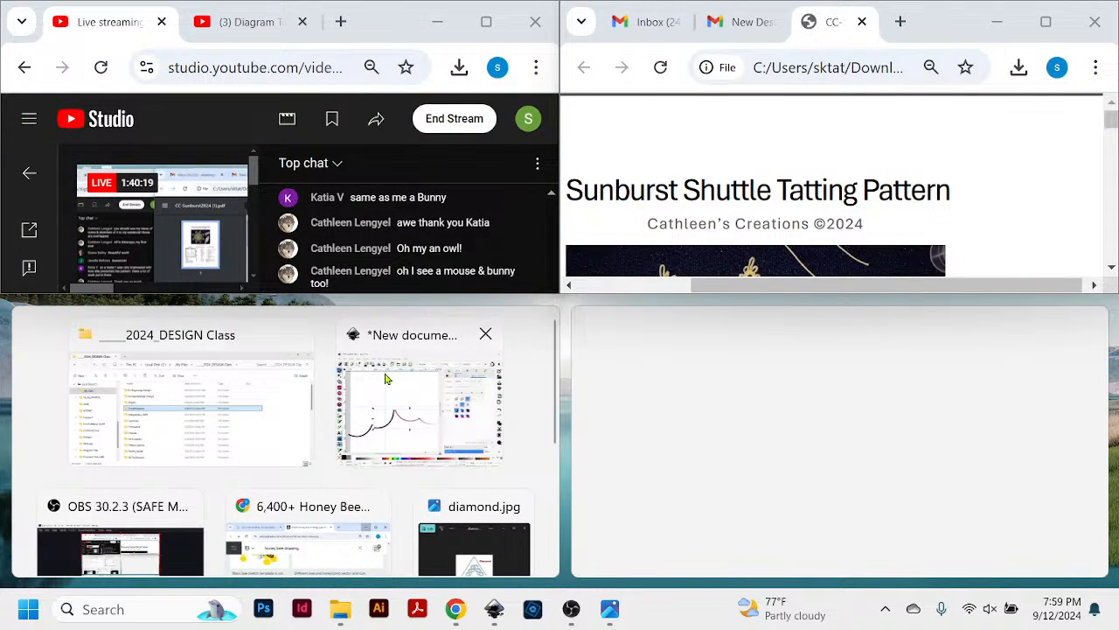
pyautogui.scroll(-1, 388, 376)
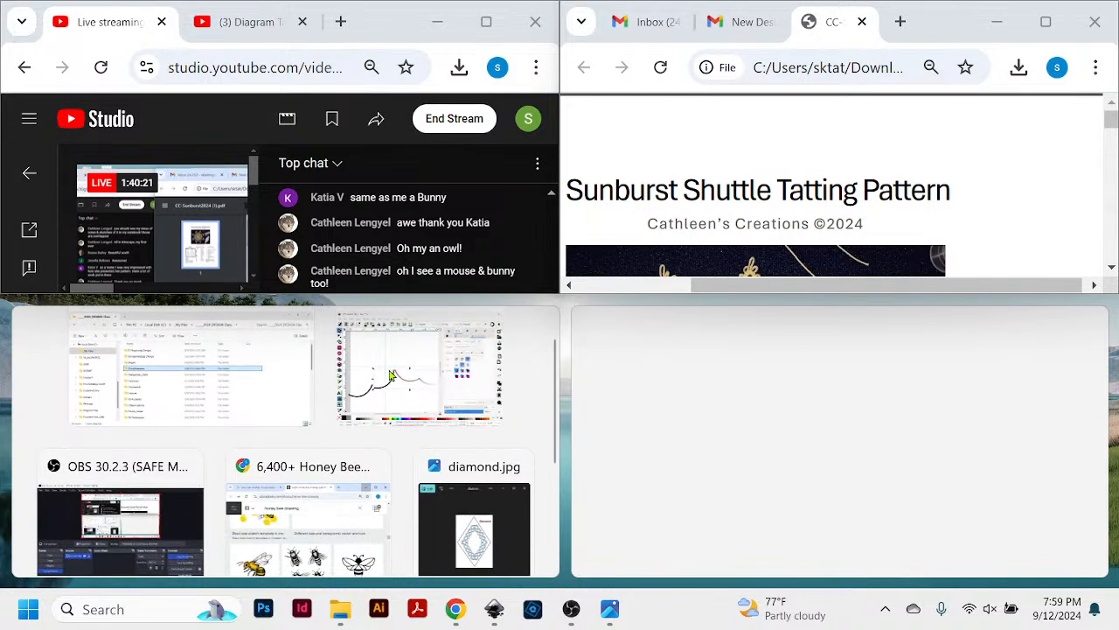
pyautogui.click(391, 374)
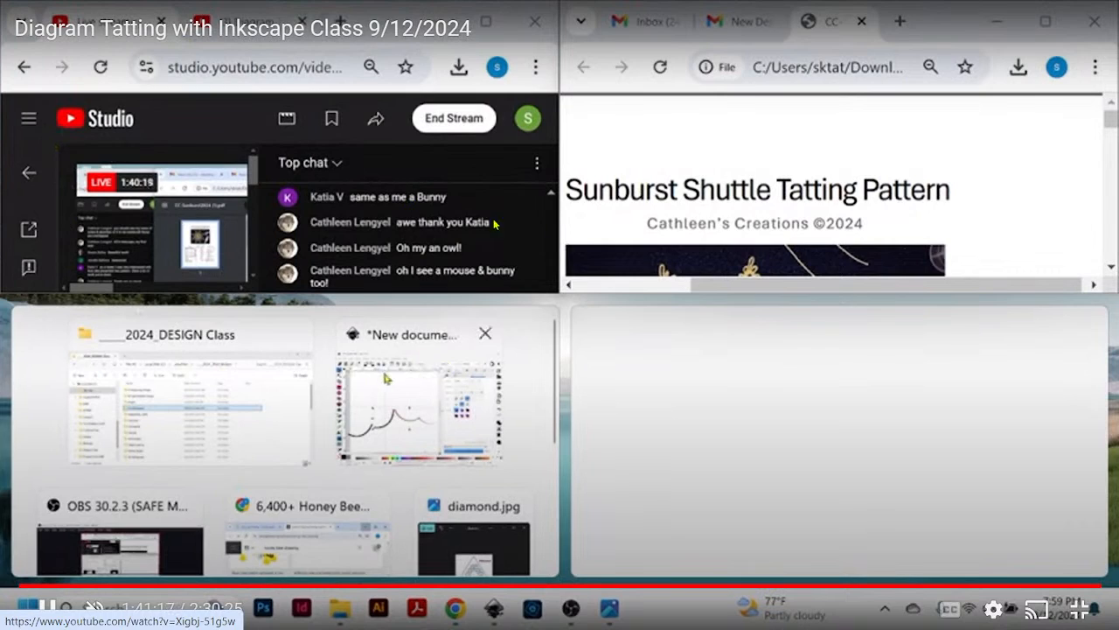
pyautogui.click(1020, 166)
pyautogui.press('space')
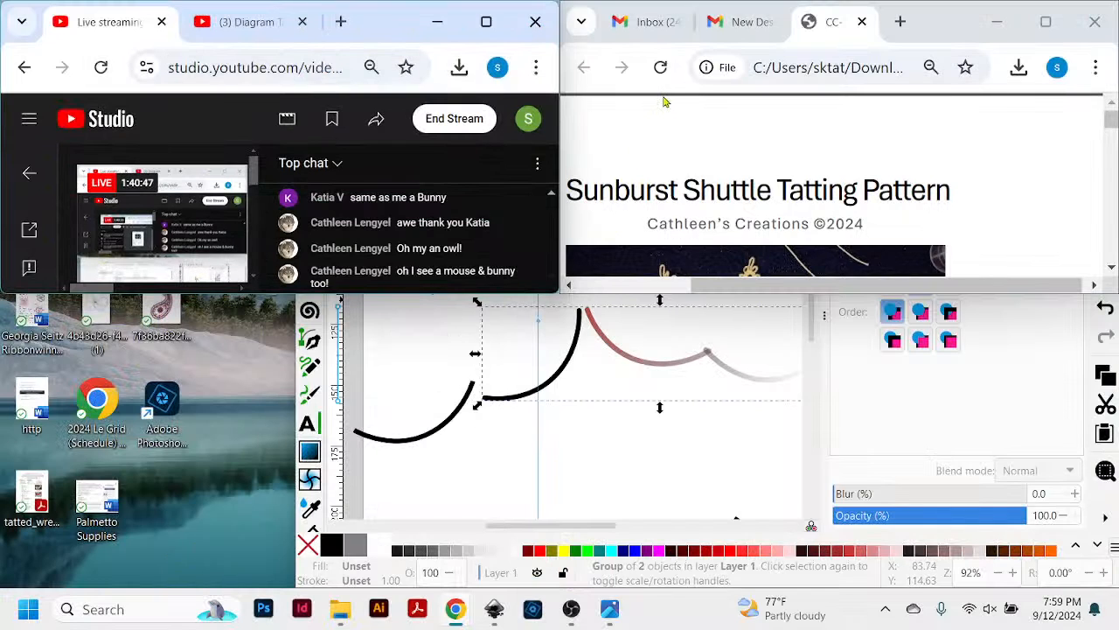
# - Take the live chat and PDF windows out of the tiled layout and revisit page 1's symbols and techniques lists
pyautogui.moveTo(355, 23); pyautogui.dragTo(70, 130)
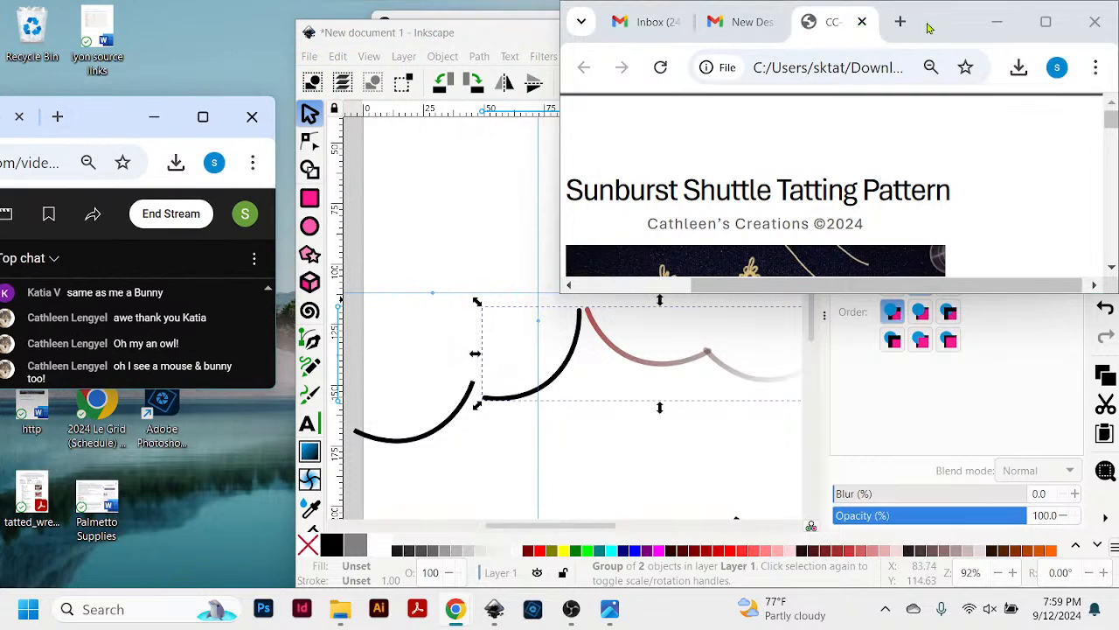
pyautogui.moveTo(929, 29); pyautogui.dragTo(908, 52)
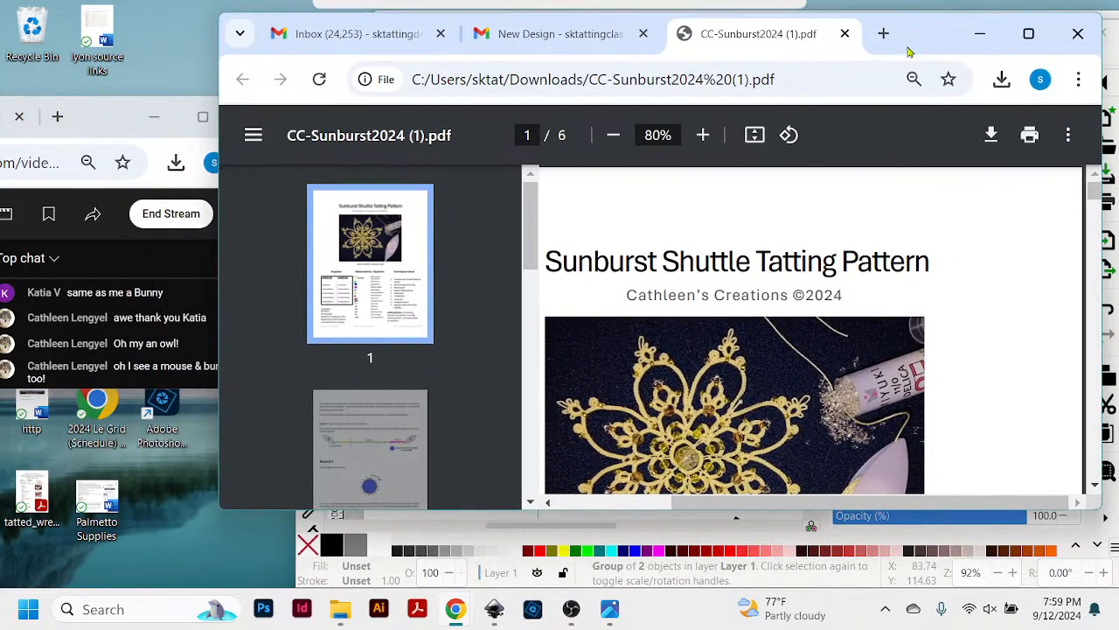
pyautogui.scroll(-8, 791, 433)
pyautogui.scroll(4, 792, 433)
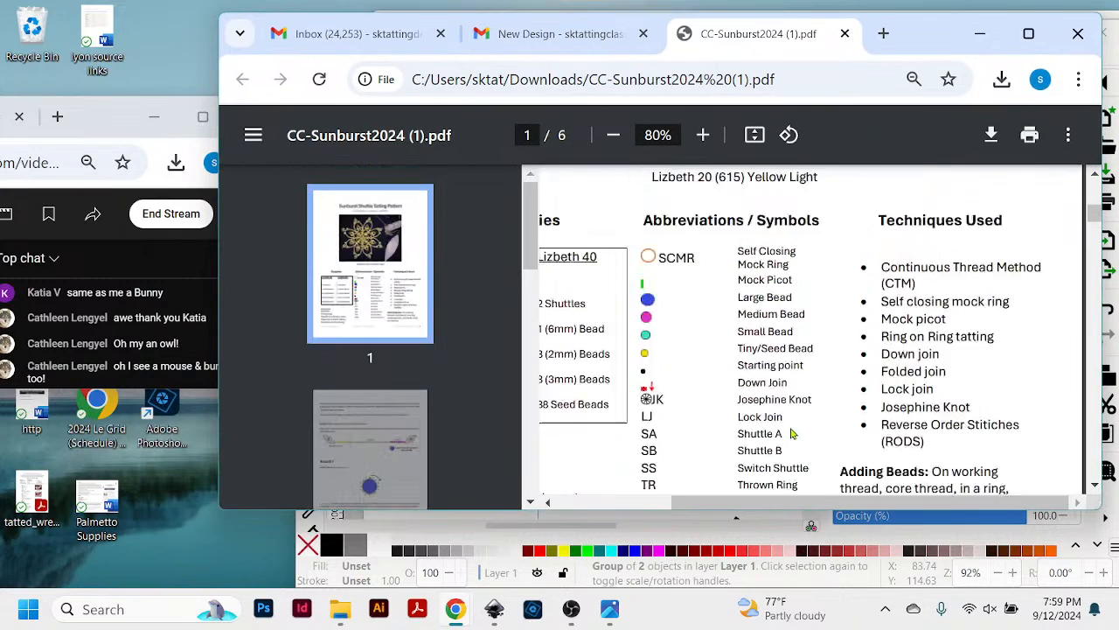
pyautogui.scroll(2, 791, 433)
pyautogui.scroll(-1, 790, 407)
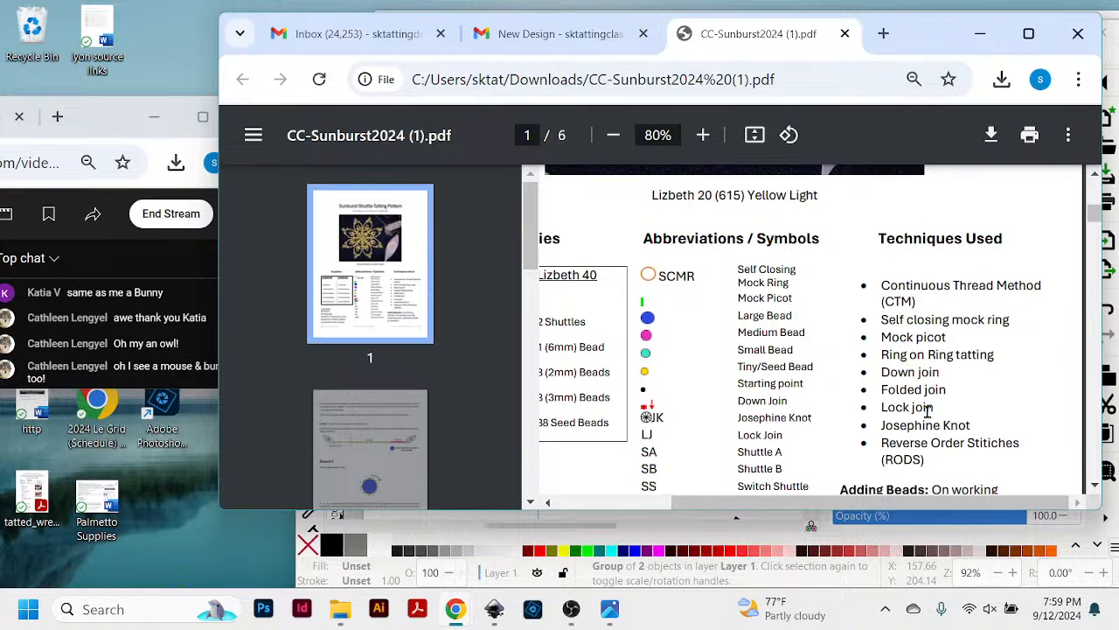
# - Examine page 1's Abbreviations / Symbols and Techniques Used lists down to the Adding Beads note
pyautogui.scroll(-2, 930, 411)
pyautogui.scroll(2, 932, 398)
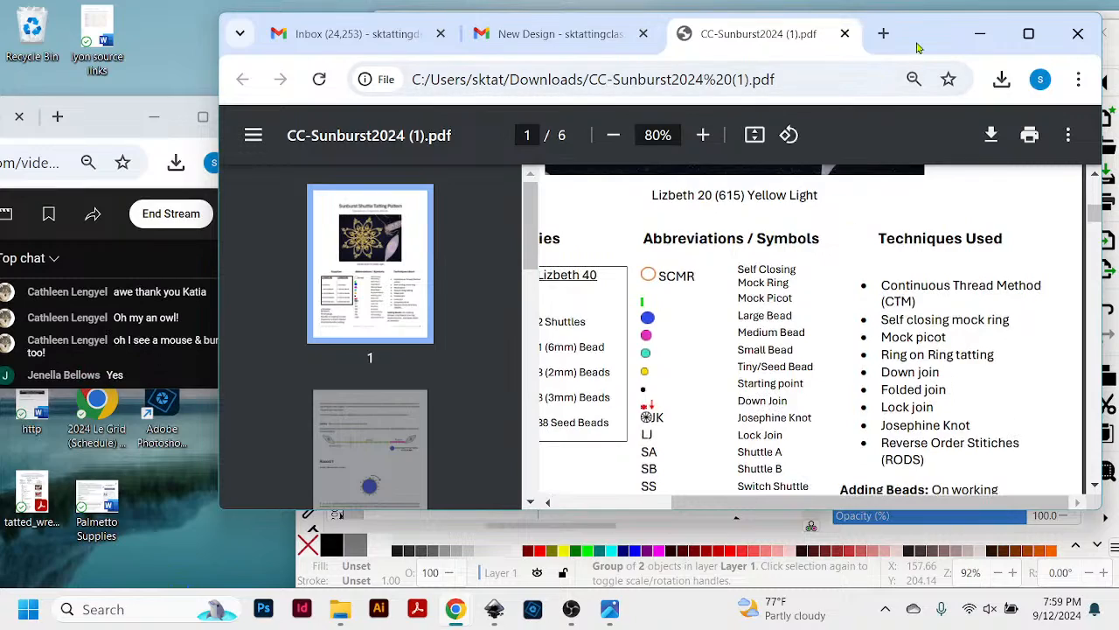
pyautogui.moveTo(923, 44)
pyautogui.mouseDown()
pyautogui.moveTo(944, 44)
pyautogui.moveTo(947, 61)
pyautogui.moveTo(924, 60)
pyautogui.mouseUp()
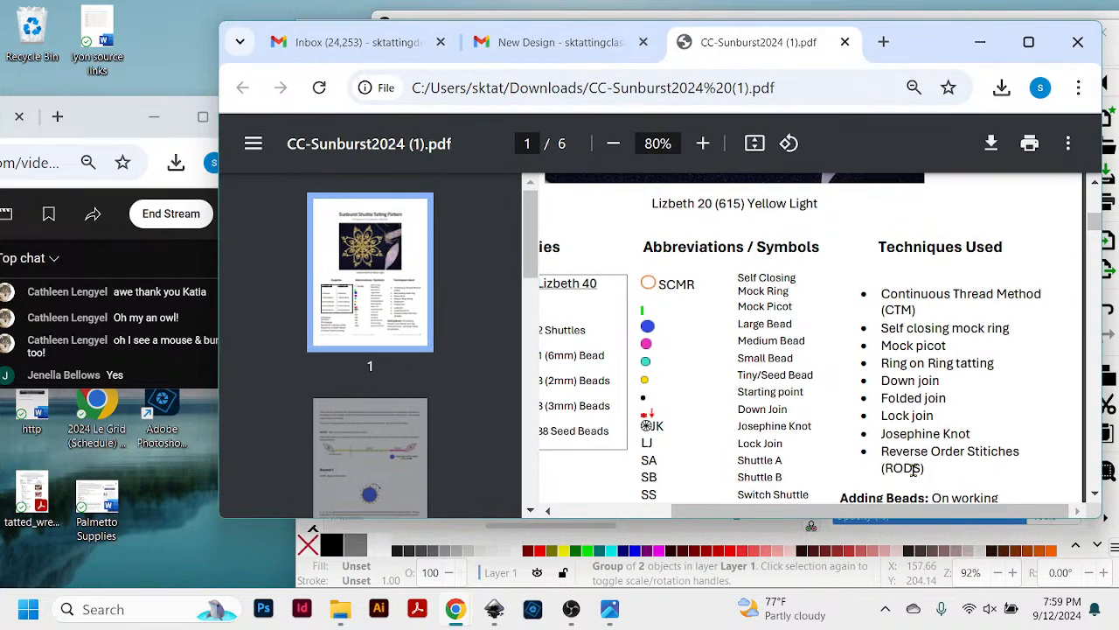
pyautogui.scroll(-1, 936, 312)
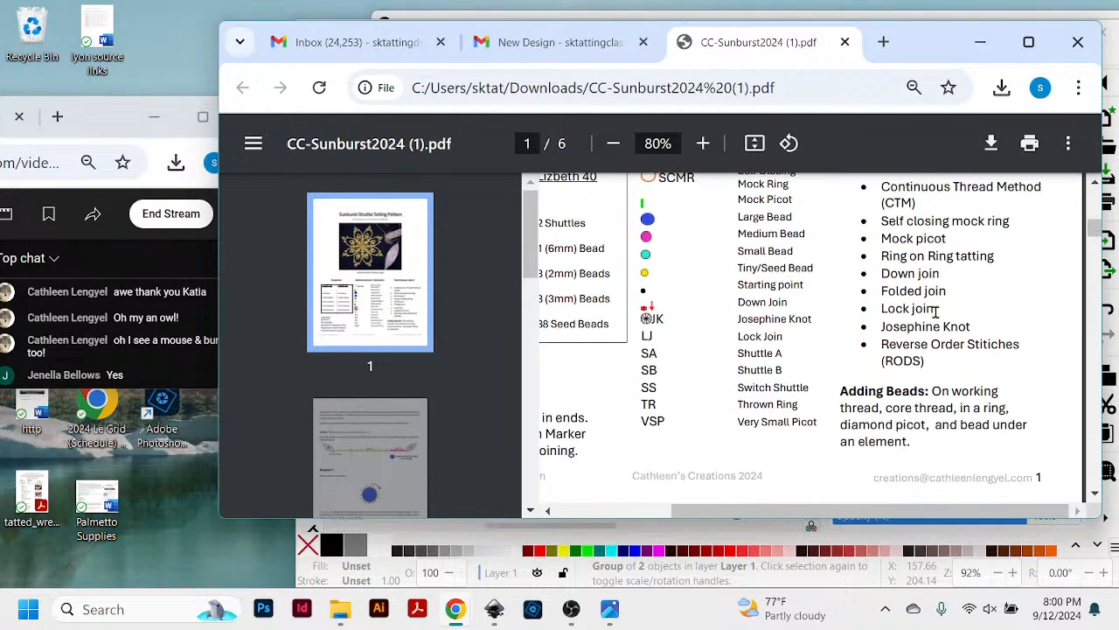
pyautogui.scroll(1, 935, 312)
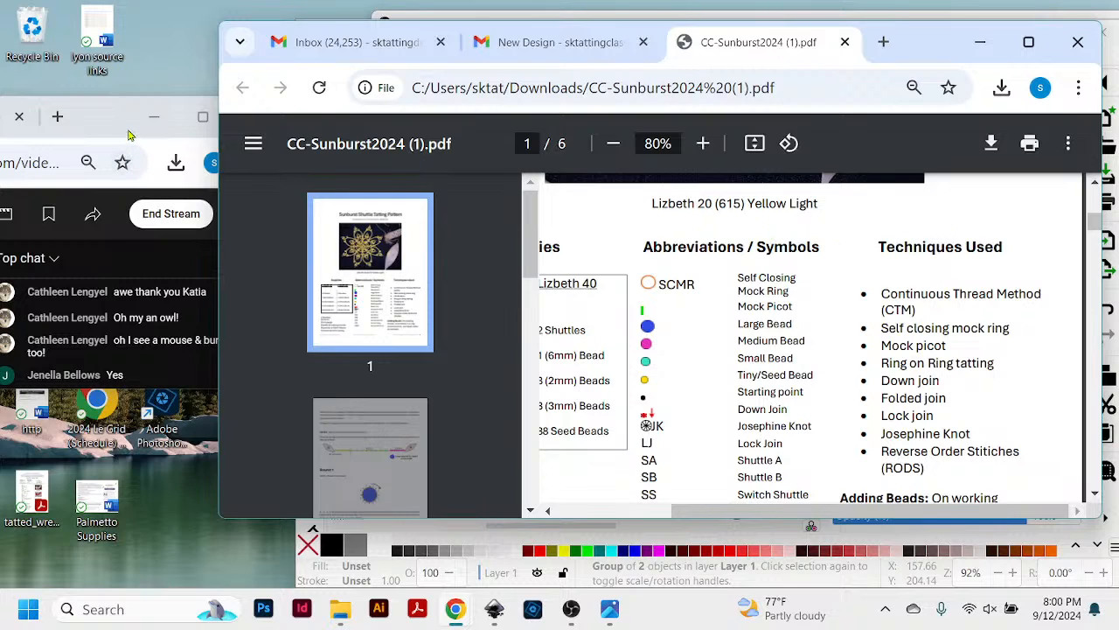
# - Bring the live chat window forward at full screen height beside the Sunburst PDF
pyautogui.moveTo(148, 388); pyautogui.dragTo(153, 591)
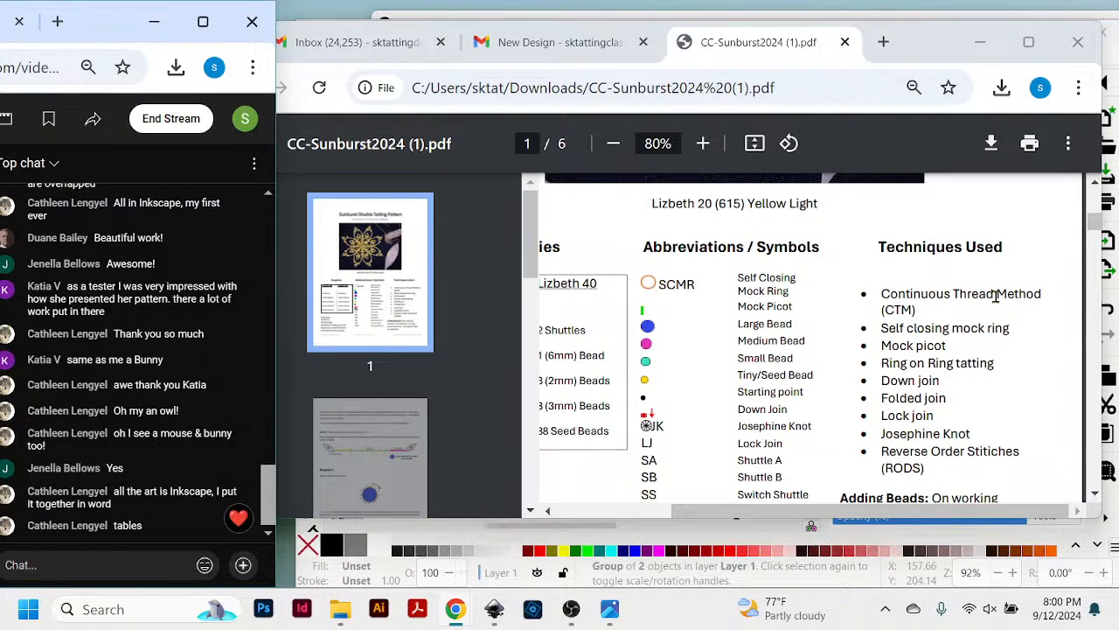
# - Review page 1 of the Sunburst pattern from the cover photo down through the supplies, symbols and techniques sections
pyautogui.scroll(1, 947, 301)
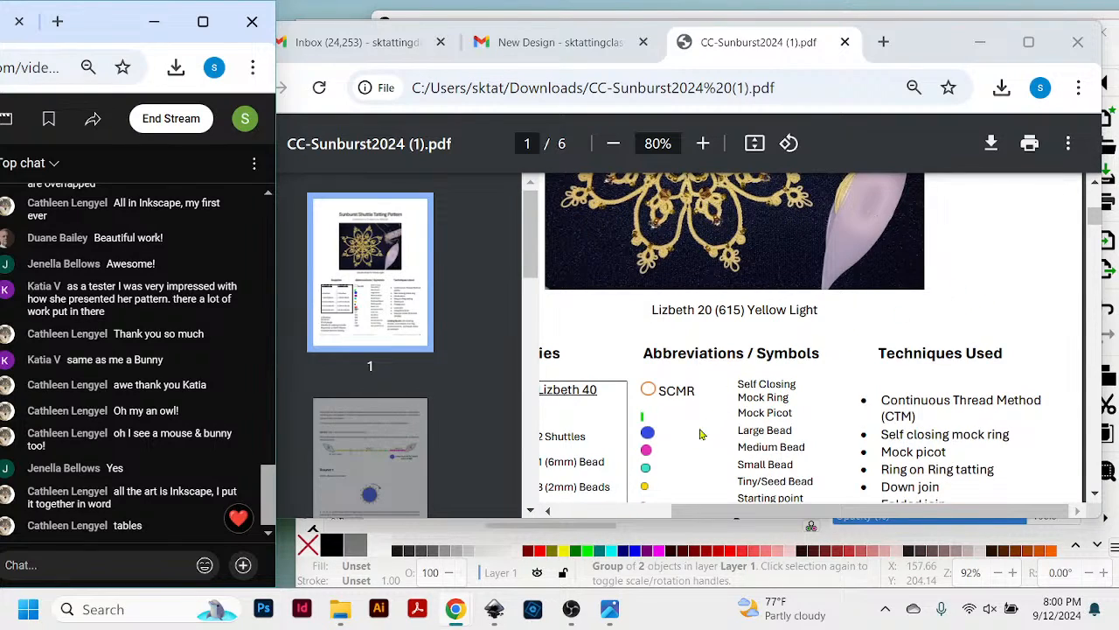
pyautogui.moveTo(705, 511); pyautogui.dragTo(584, 521)
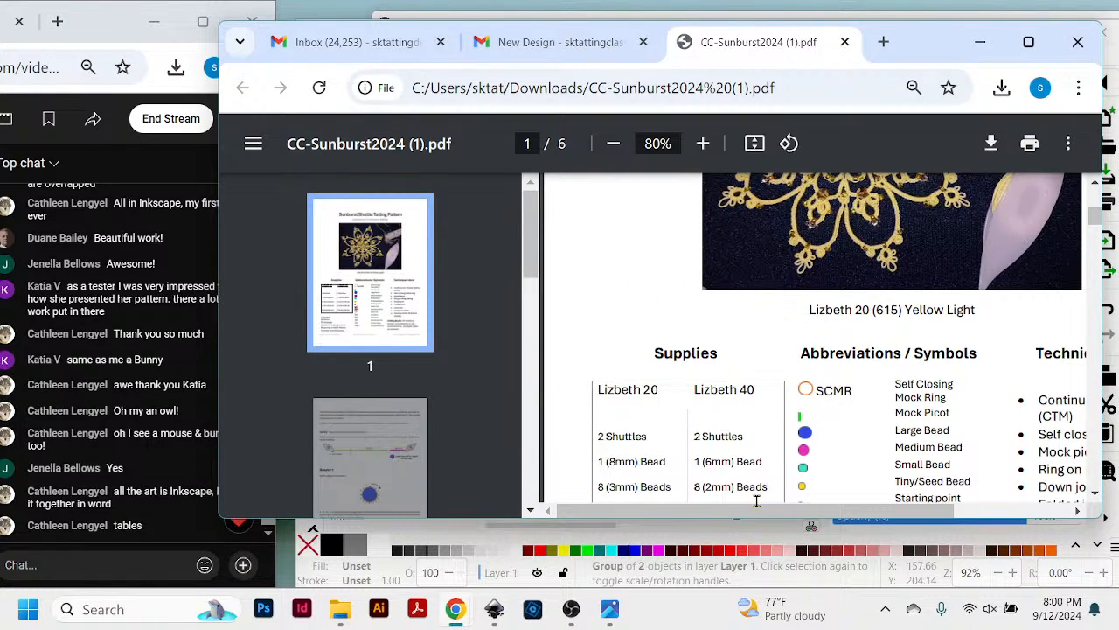
pyautogui.moveTo(925, 521); pyautogui.dragTo(974, 516)
pyautogui.scroll(3, 984, 396)
pyautogui.scroll(-1, 985, 396)
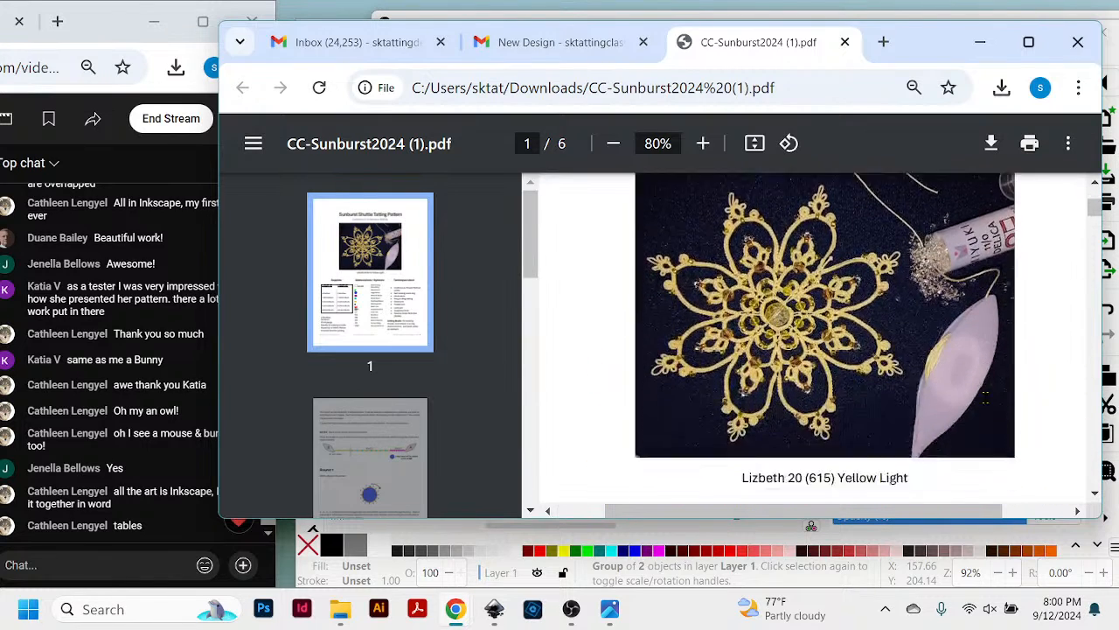
pyautogui.scroll(1, 984, 395)
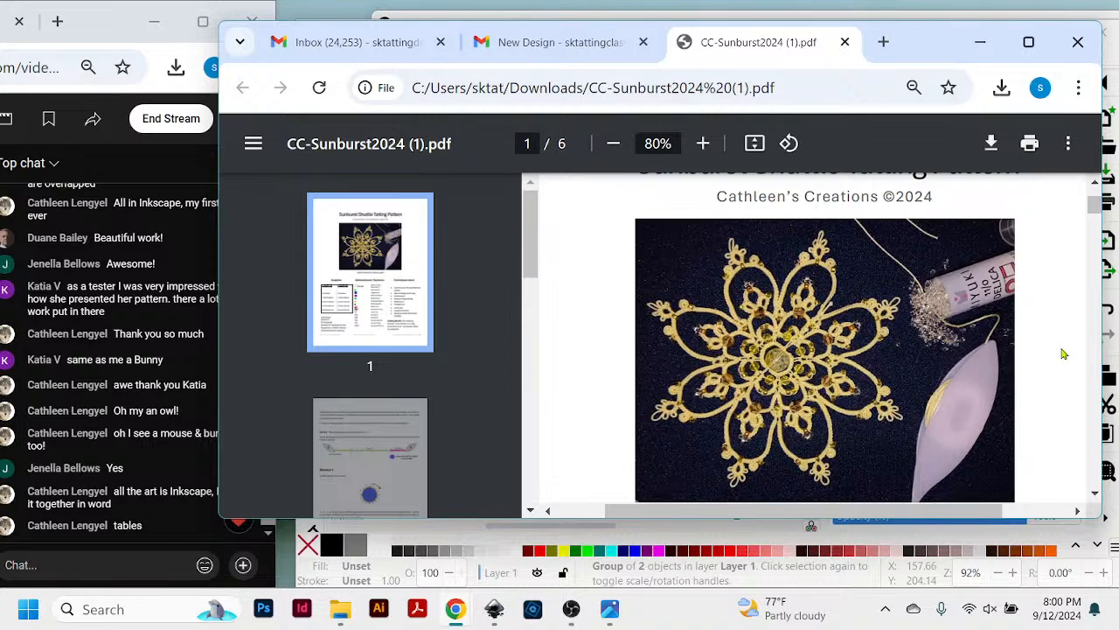
pyautogui.scroll(-2, 1064, 355)
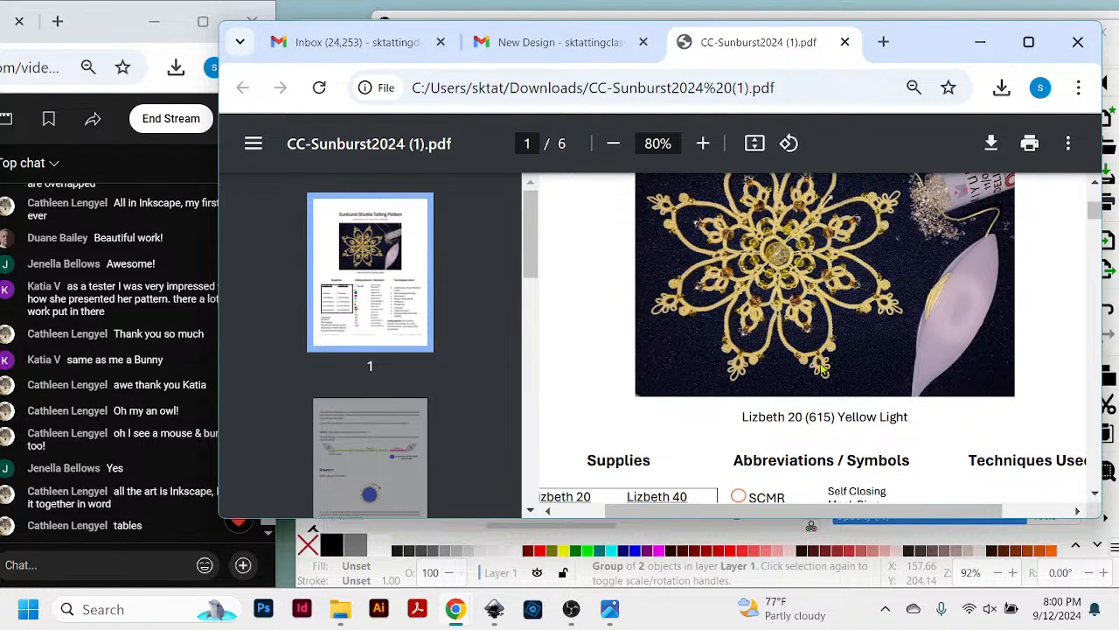
pyautogui.scroll(-4, 822, 358)
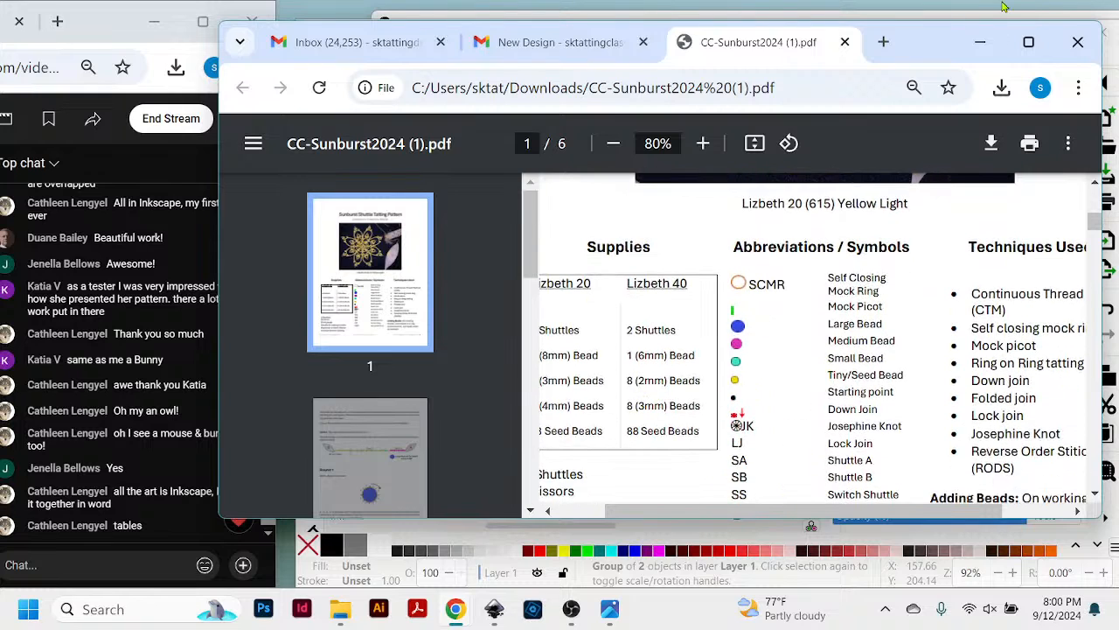
# - Shift the Sunburst PDF window away from the live chat and uncover more of the chat window beside it
pyautogui.moveTo(917, 54); pyautogui.dragTo(969, 41)
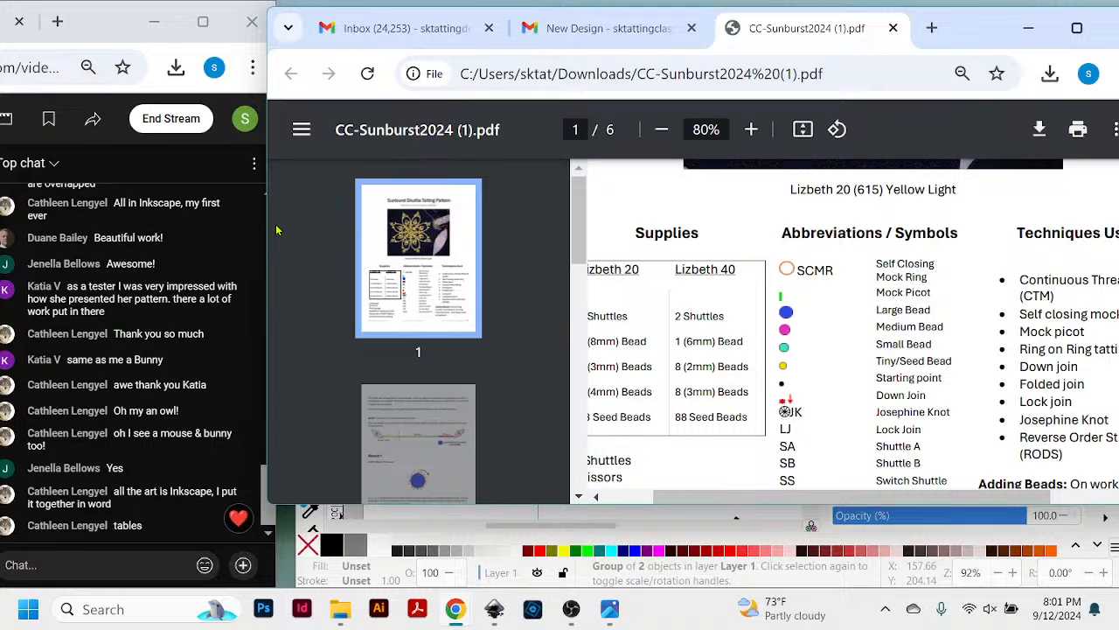
pyautogui.click(116, 25)
pyautogui.moveTo(116, 25); pyautogui.dragTo(126, 25)
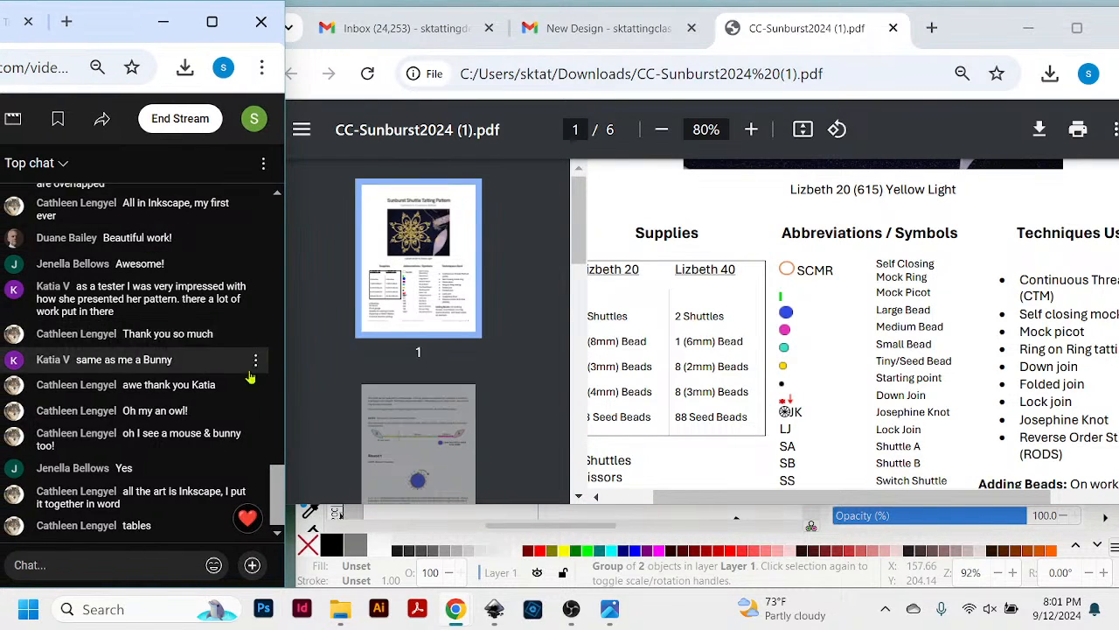
pyautogui.moveTo(286, 355); pyautogui.dragTo(363, 372)
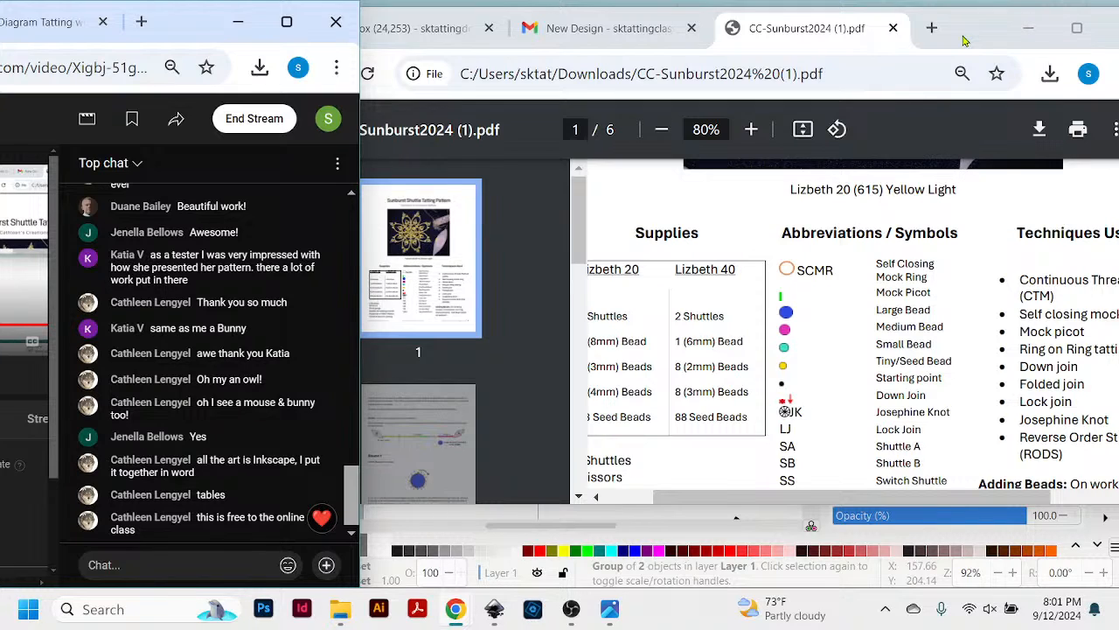
# - Try to tile the Sunburst PDF window beside the live chat, at full height and in a quarter of the screen, dismissing the window suggestions
pyautogui.moveTo(963, 39); pyautogui.dragTo(958, 39)
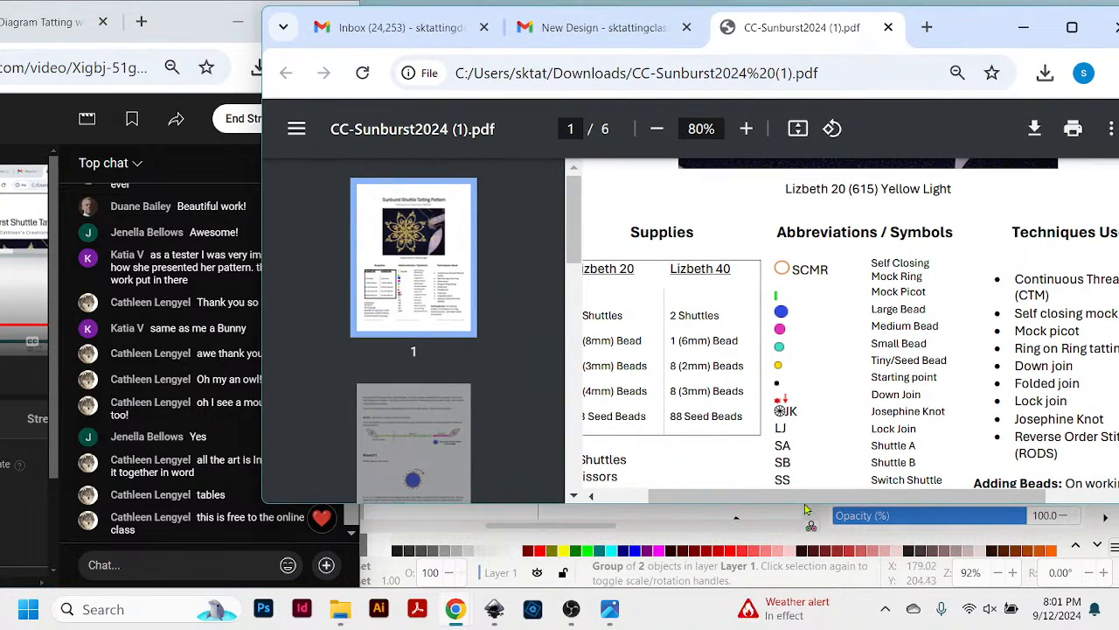
pyautogui.moveTo(967, 40); pyautogui.dragTo(1045, 116)
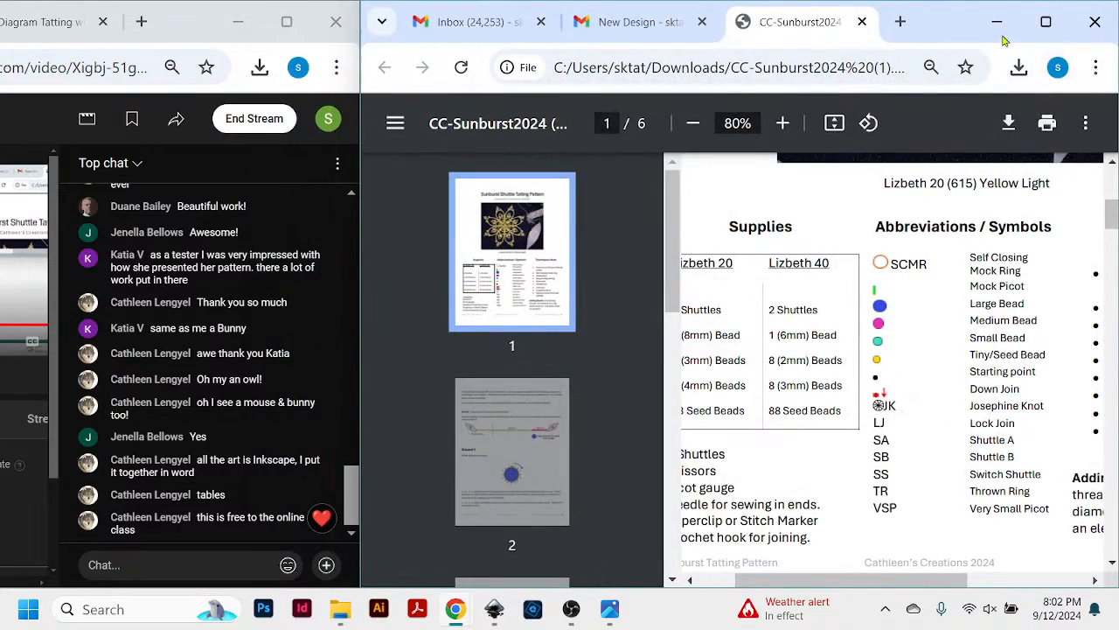
pyautogui.moveTo(940, 41); pyautogui.dragTo(1062, 128)
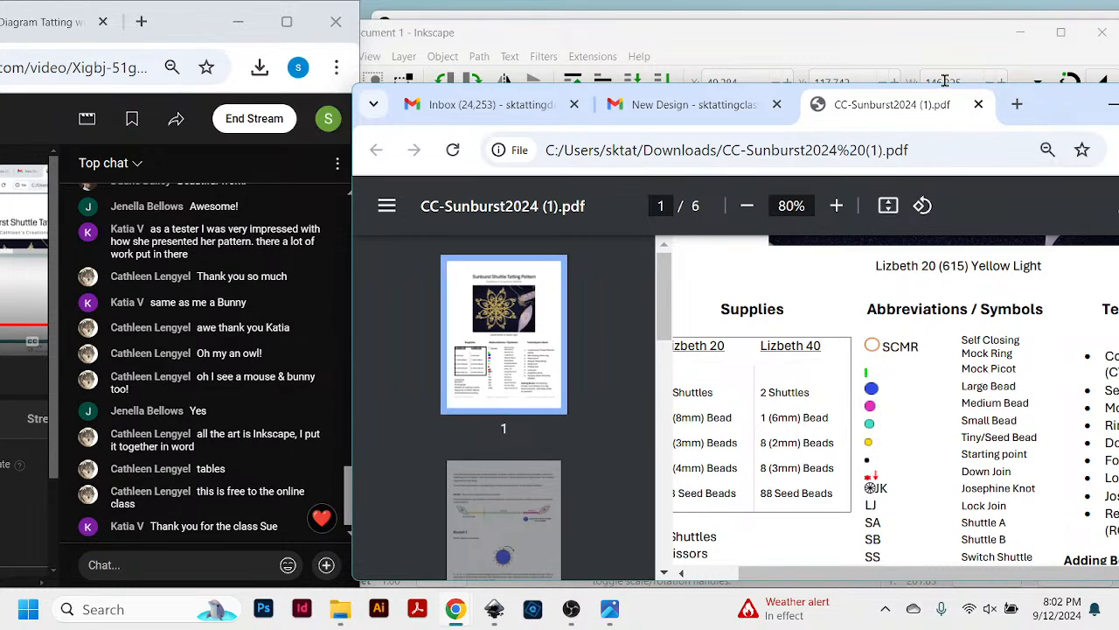
pyautogui.moveTo(1051, 107)
pyautogui.mouseDown()
pyautogui.moveTo(1062, 94)
pyautogui.moveTo(1048, 91)
pyautogui.mouseUp()
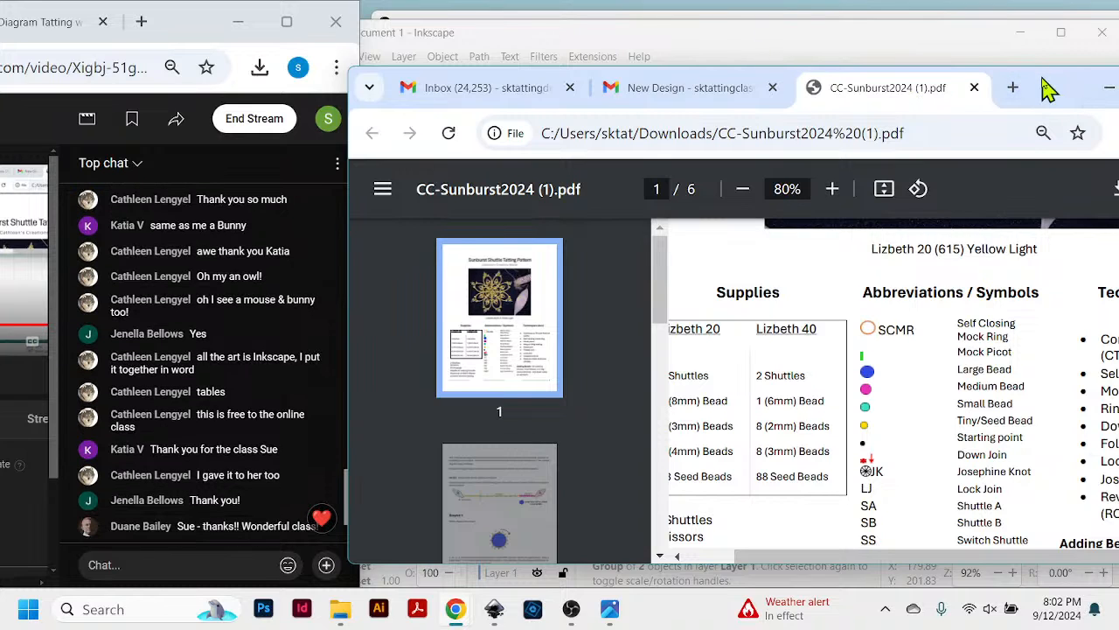
pyautogui.moveTo(1044, 88); pyautogui.dragTo(1118, 577)
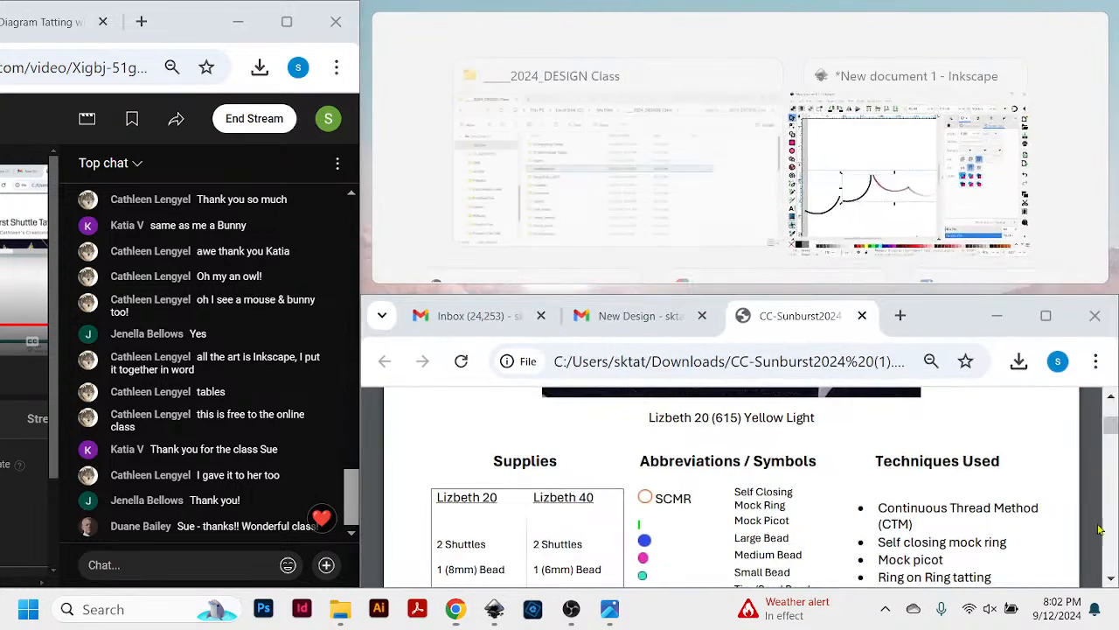
pyautogui.click(191, 32)
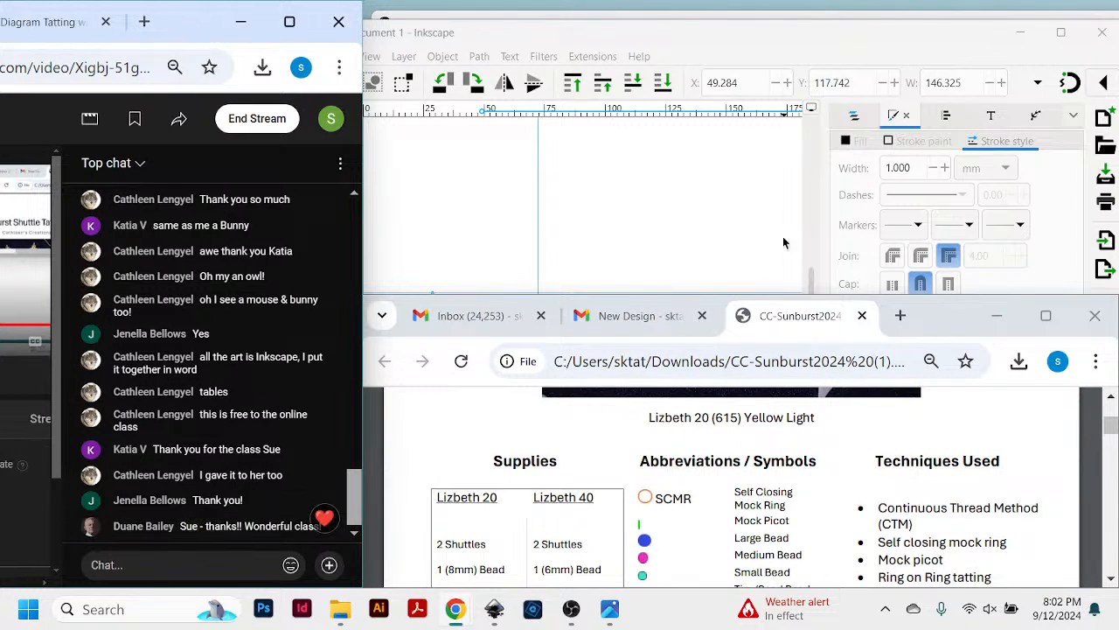
# - Move the Sunburst PDF window down out of the way to uncover the Inkscape drawing beside the live chat
pyautogui.moveTo(932, 313); pyautogui.dragTo(1053, 396)
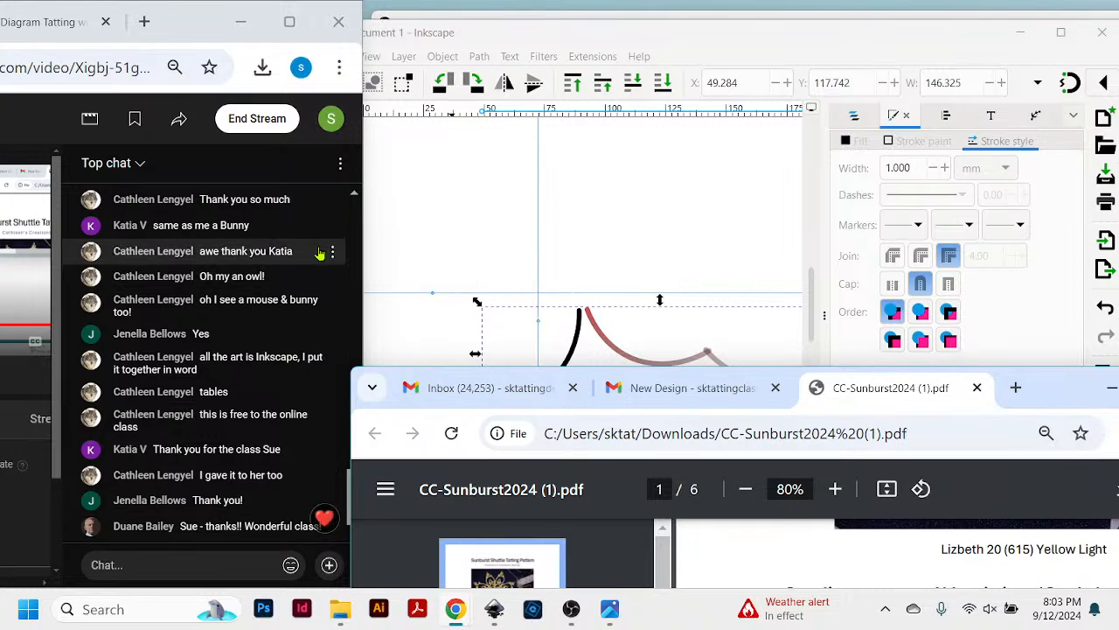
pyautogui.click(204, 28)
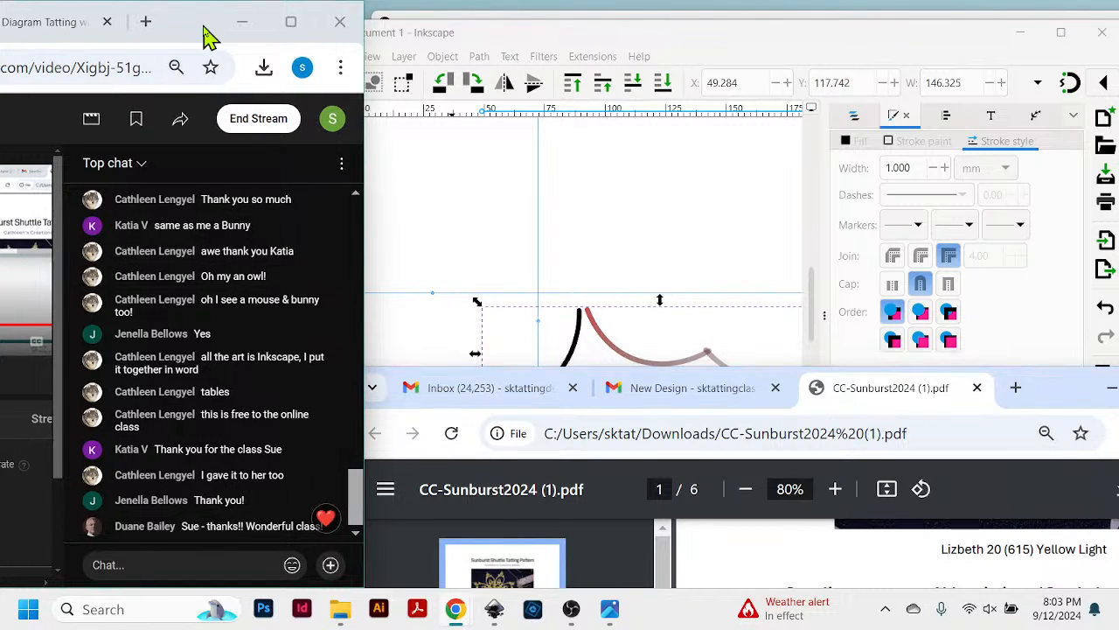
pyautogui.moveTo(203, 28); pyautogui.dragTo(198, 27)
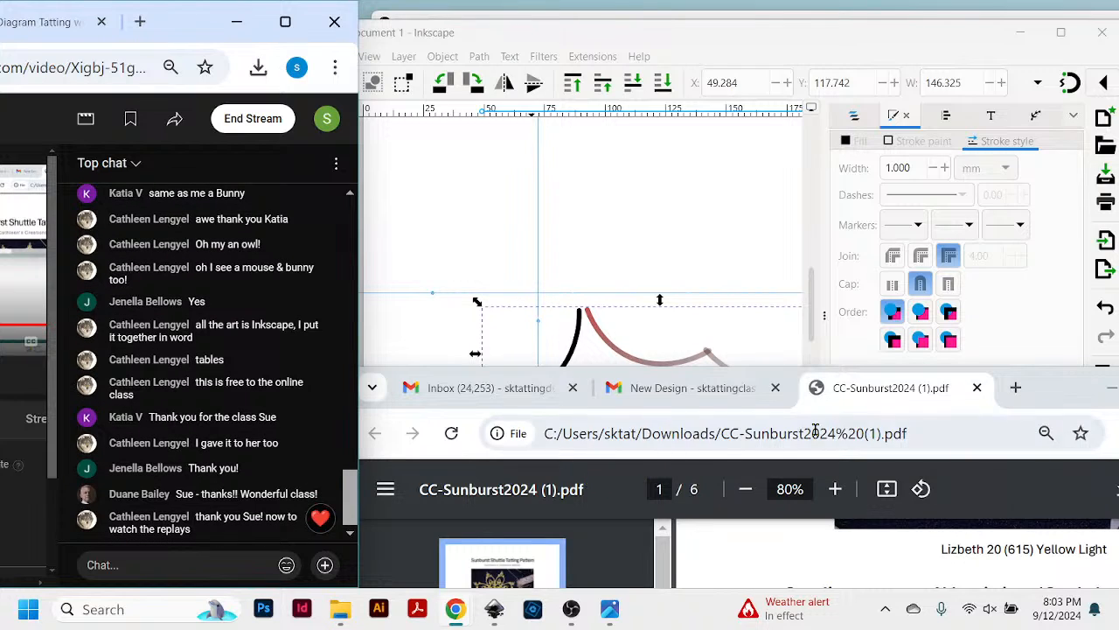
pyautogui.moveTo(1047, 394); pyautogui.dragTo(595, 611)
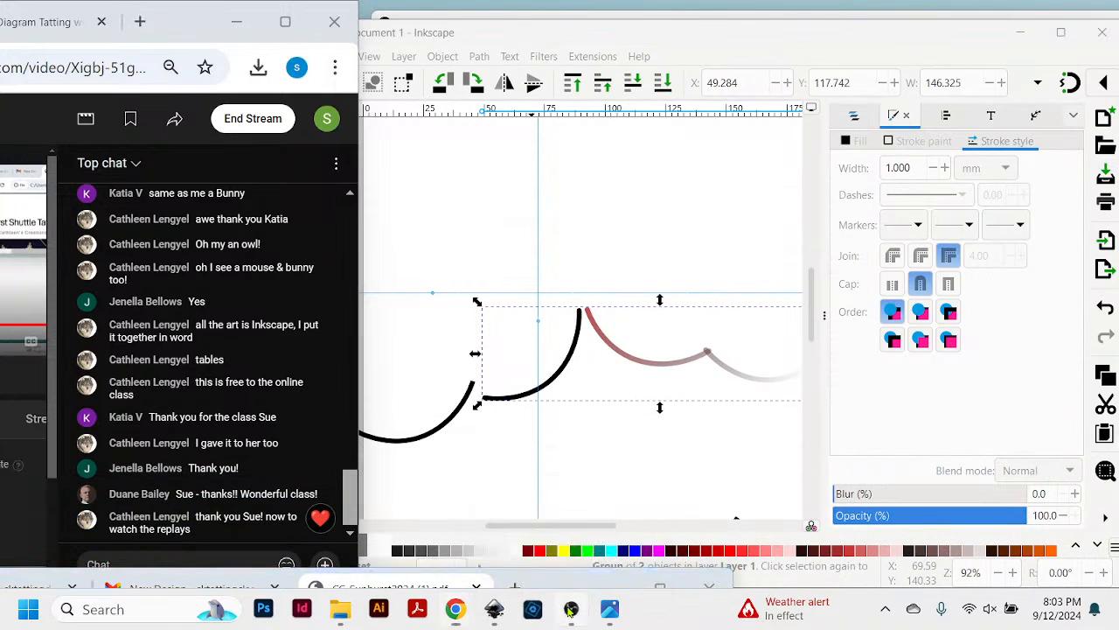
# - Switch to OBS Studio and change the stream output to the webcam scene
pyautogui.click(570, 609)
pyautogui.click(447, 374)
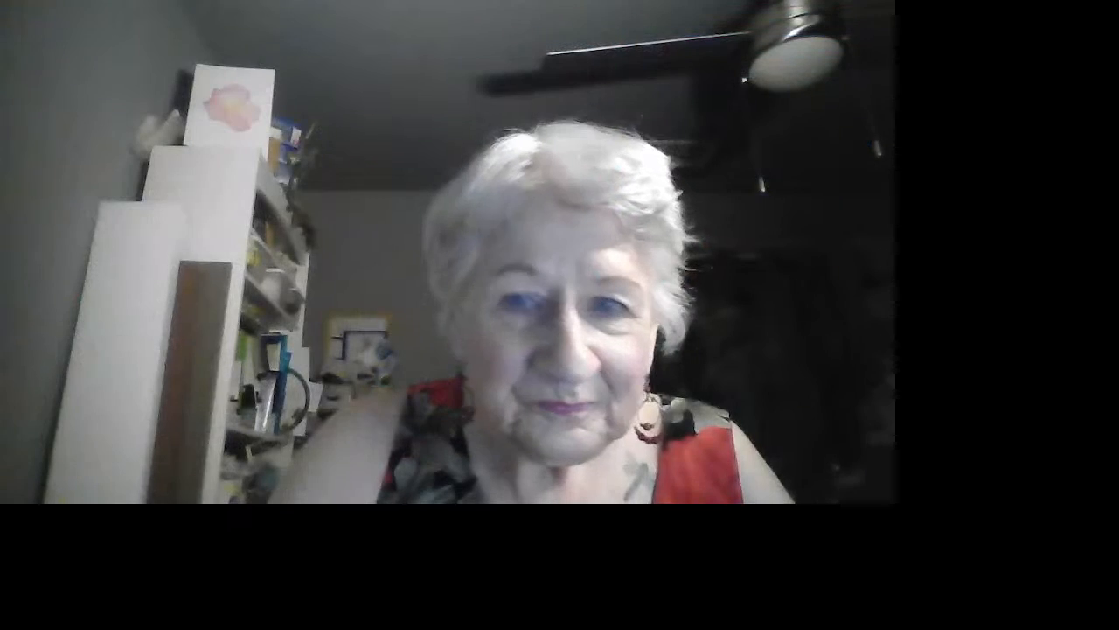